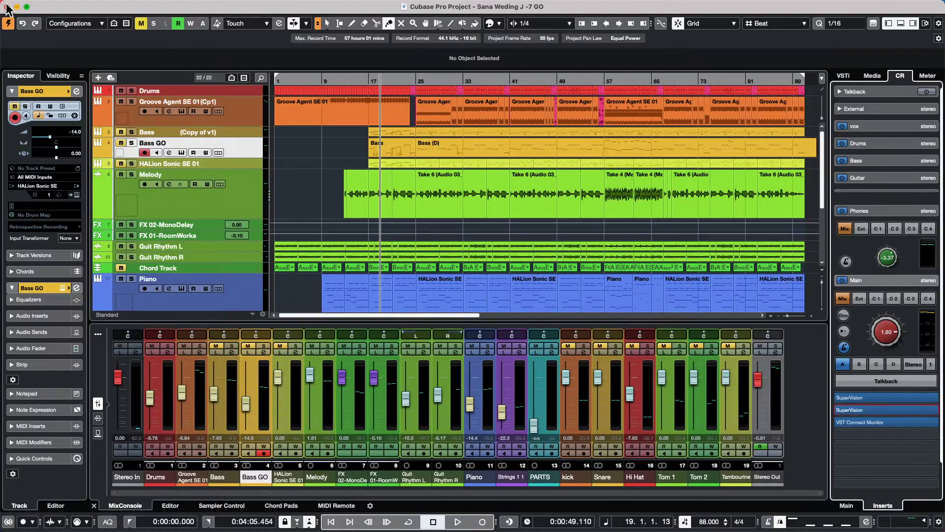
- Open the MonoDelay editor on the FX 02-MonoDelay track and move it up over the tracks
mouse_move(11, 6)
click(200, 223)
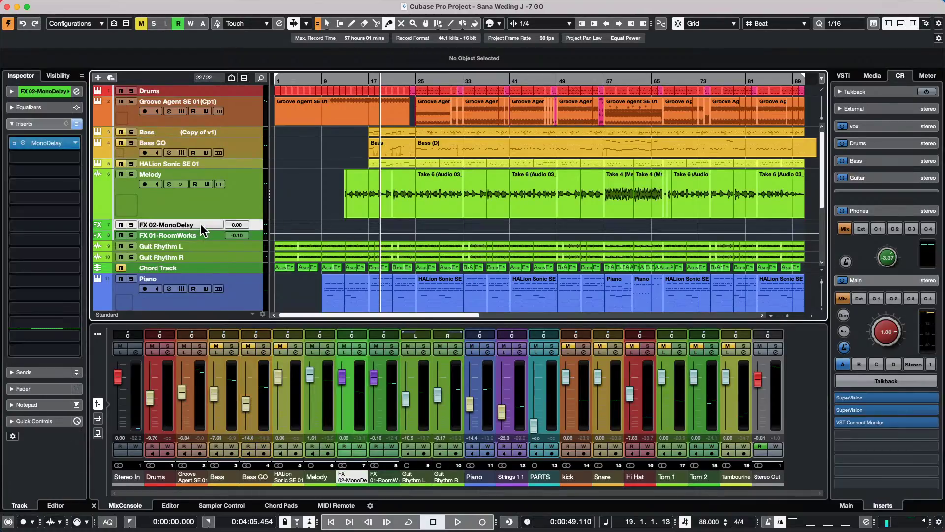
click(42, 142)
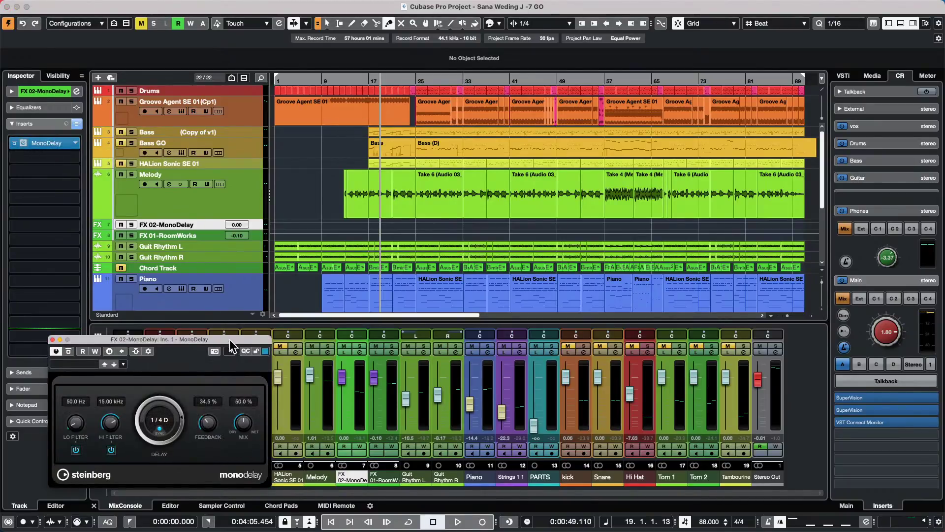
drag(229, 339, 574, 144)
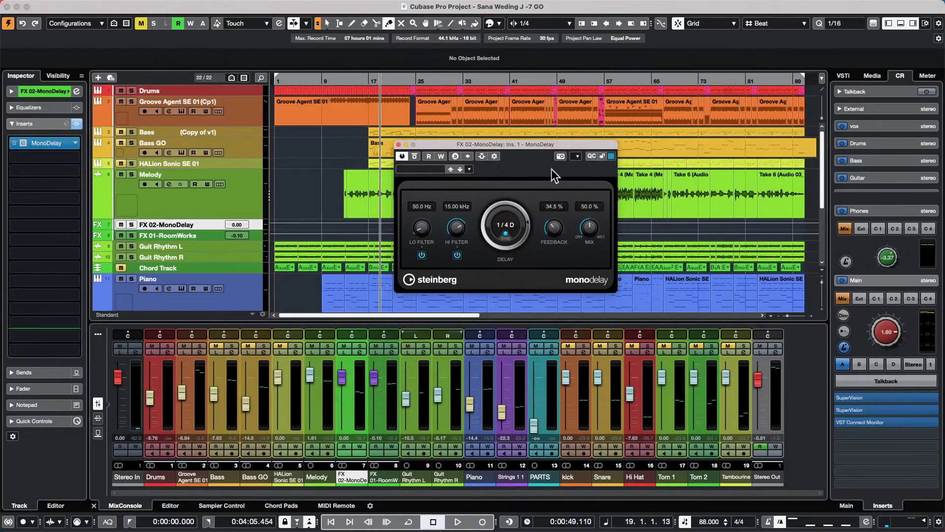
- Toggle the delay's tempo sync off and back on, keeping the 1/4 D delay time
click(506, 234)
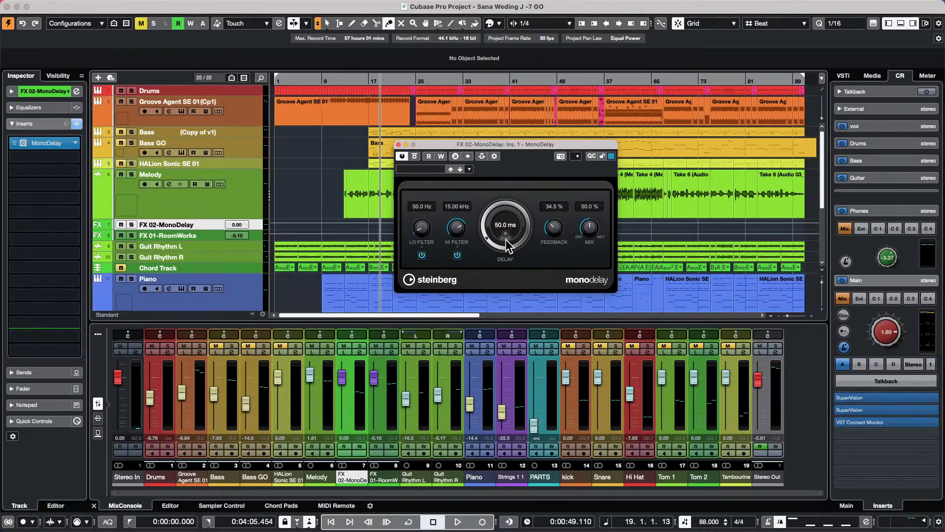
click(506, 234)
drag(531, 226, 504, 198)
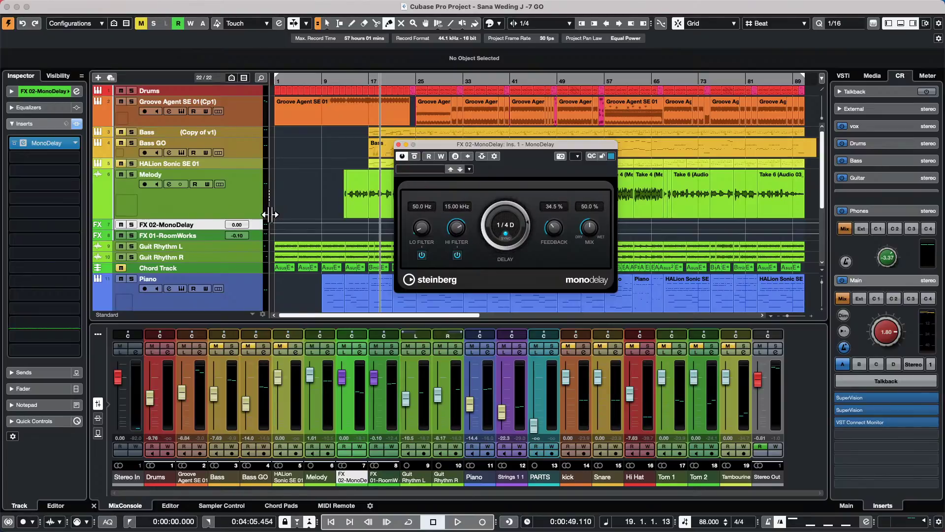
- Open the RoomWorks reverb on FX 01-RoomWorks, then close both the RoomWorks and MonoDelay editors
double_click(211, 235)
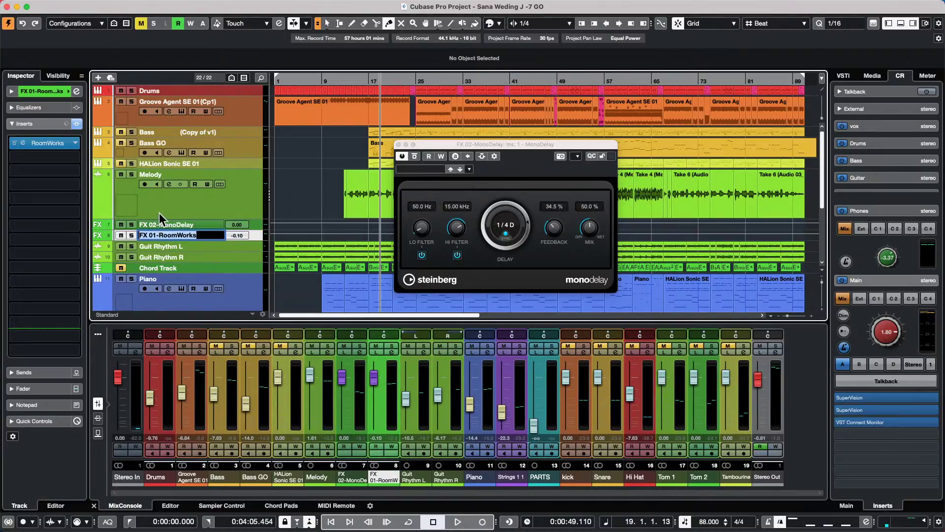
click(255, 235)
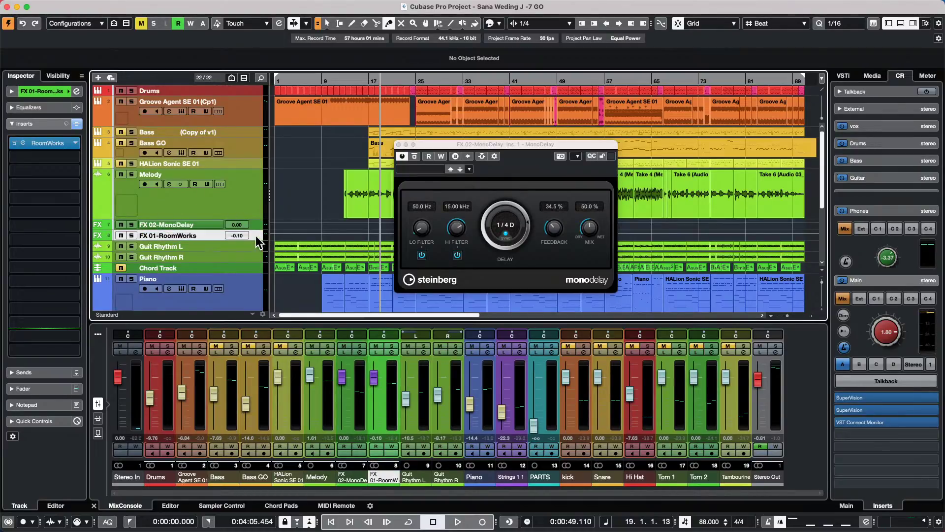
click(51, 148)
click(51, 147)
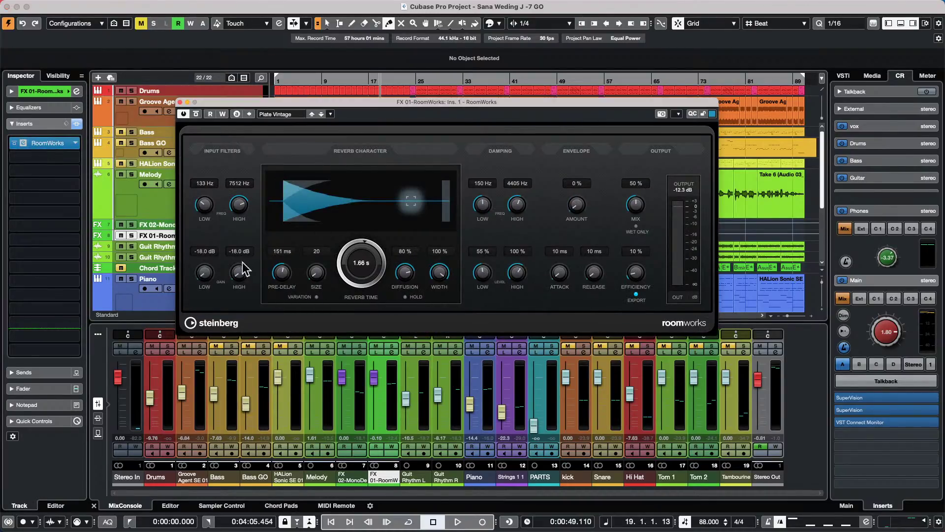
click(180, 103)
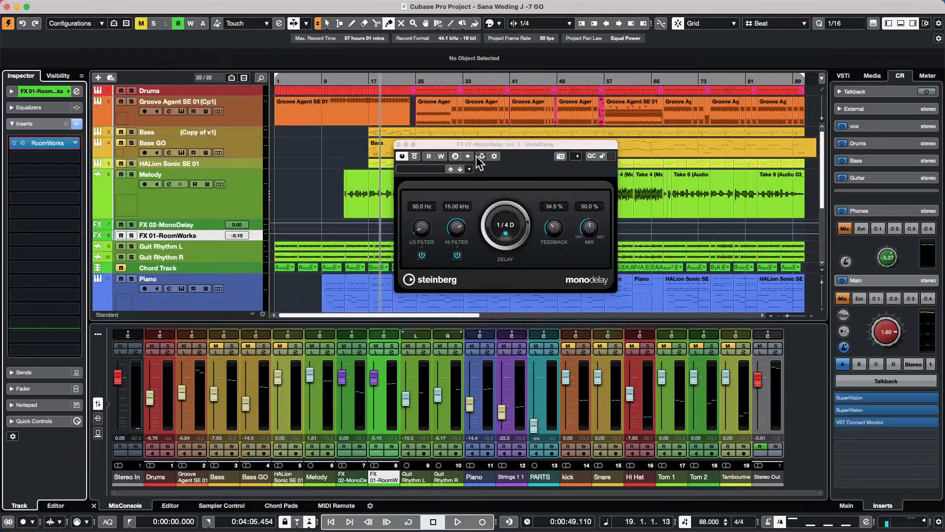
click(398, 144)
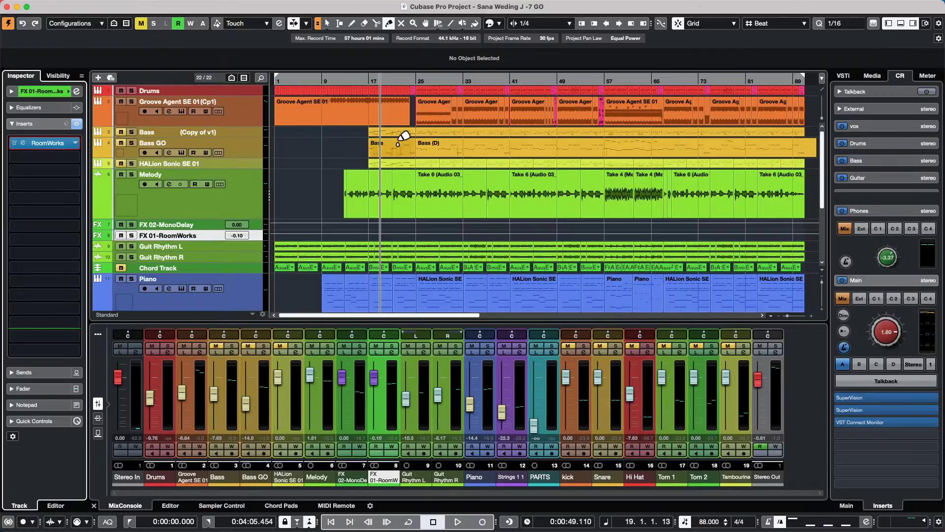
- Start a new empty project that prompts for a location, and add a new folder
click(67, 6)
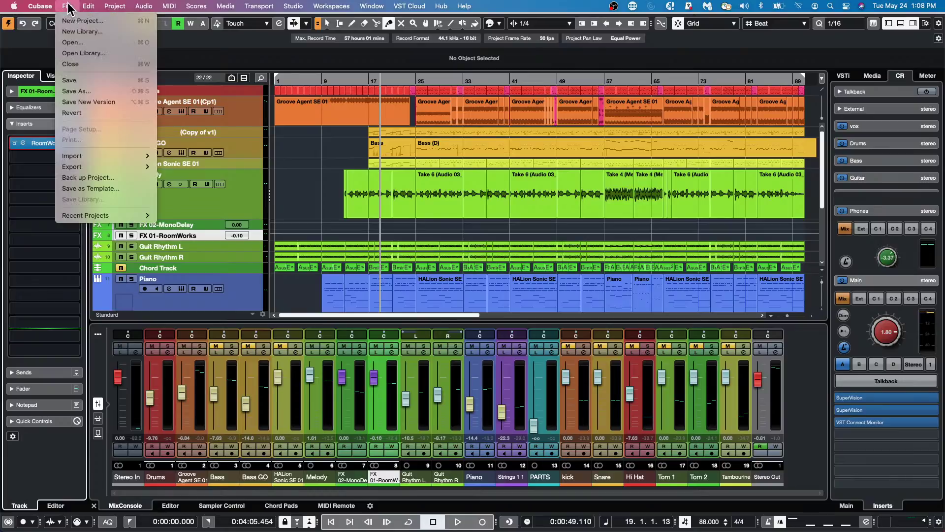
click(79, 20)
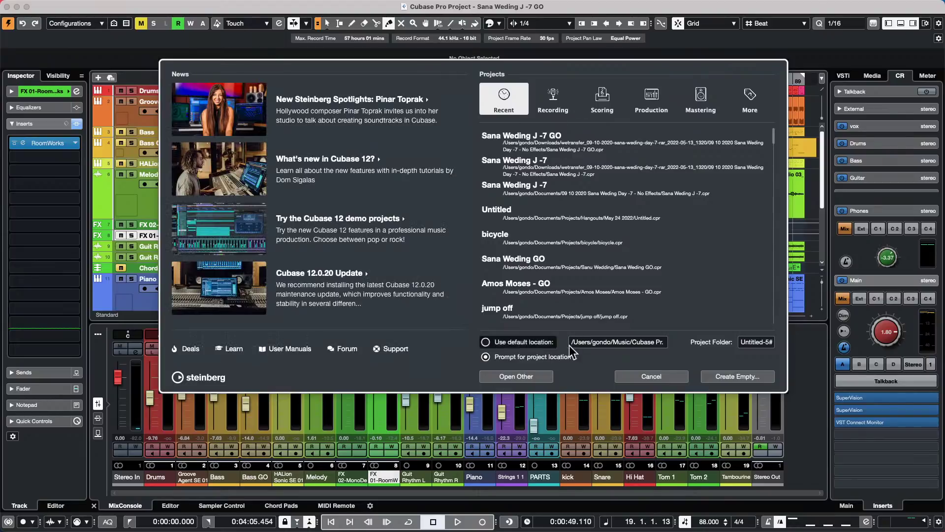
click(740, 378)
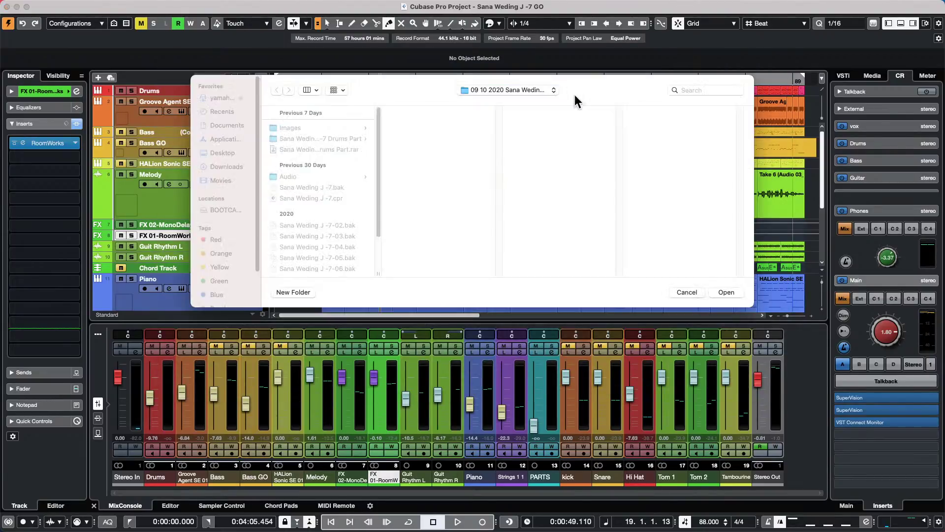
click(509, 90)
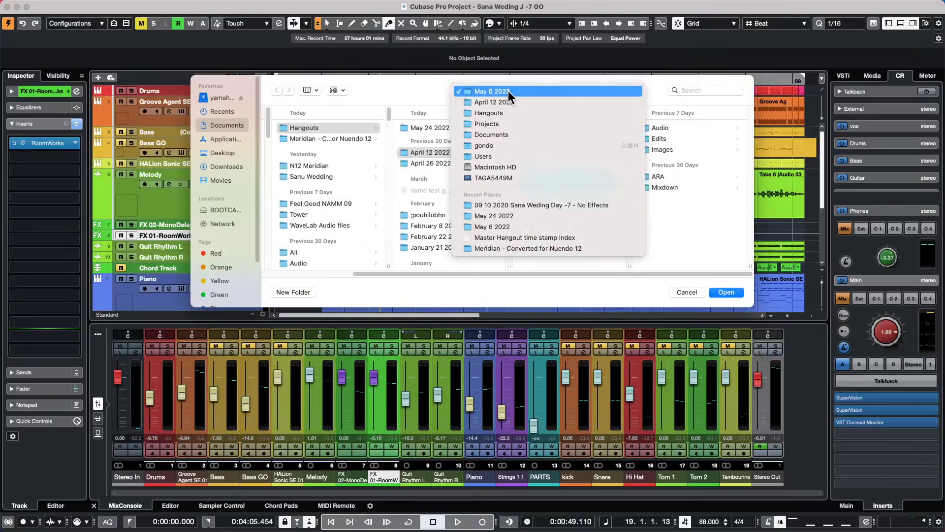
click(298, 297)
click(303, 294)
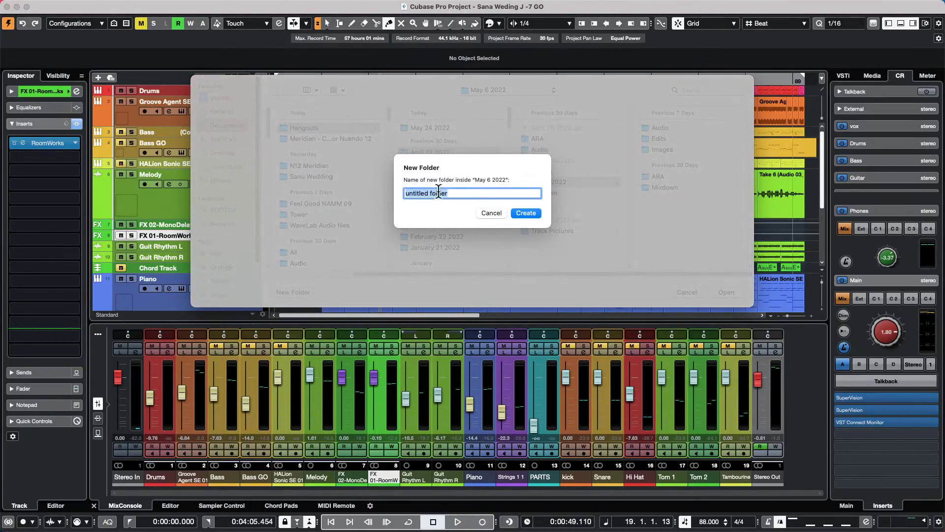
- Name the folder '24 May 2022 idea' and create the project inside it
click(466, 194)
triple_click(444, 194)
key(BackSpace)
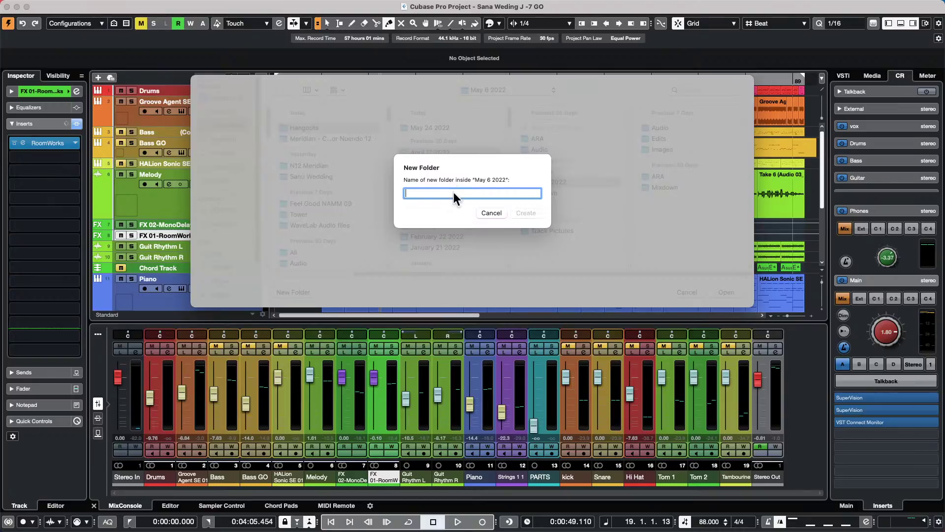
text(24 May 2022 )
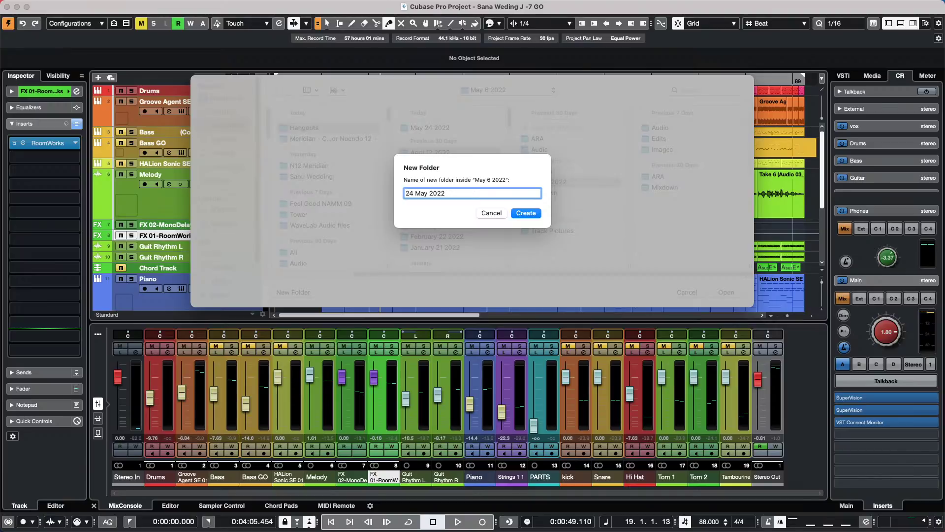
text(idea)
click(526, 212)
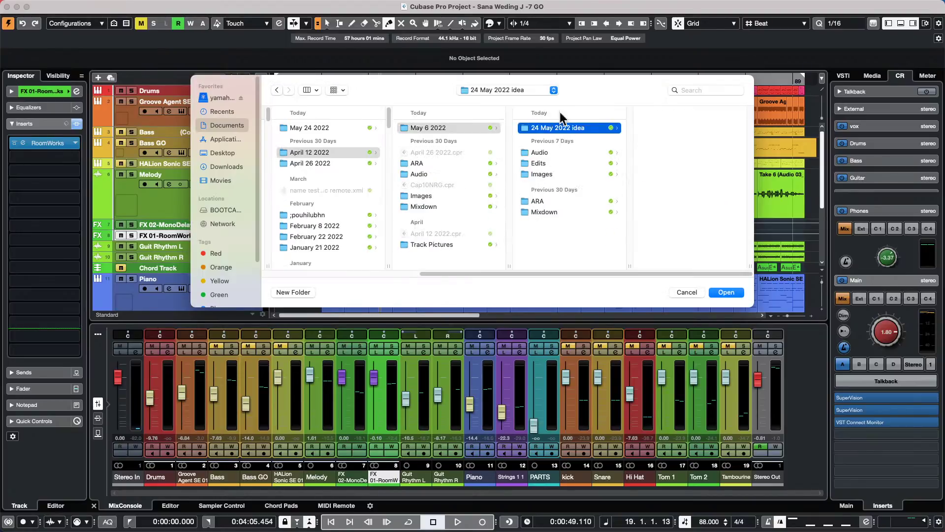
click(724, 293)
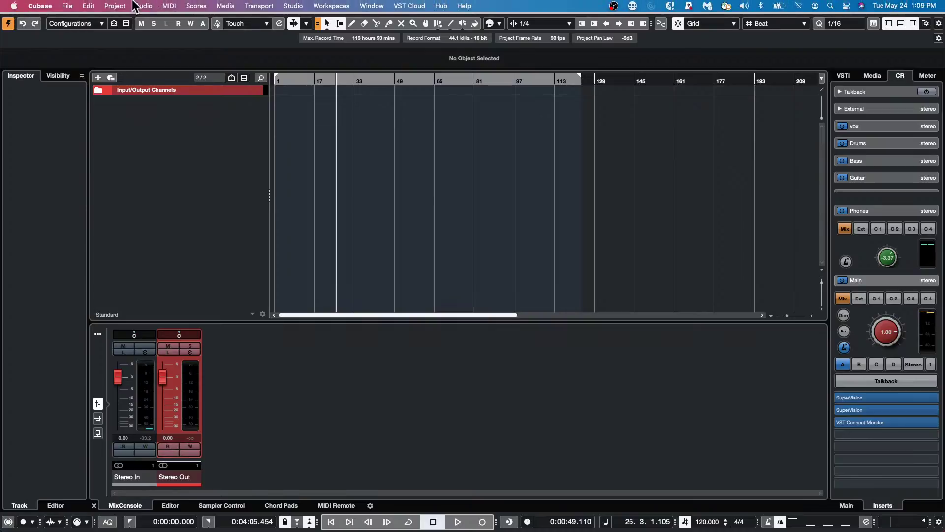
- Save the project with Save As, renaming Untitled.cpr to '24 May.cpr'
click(67, 6)
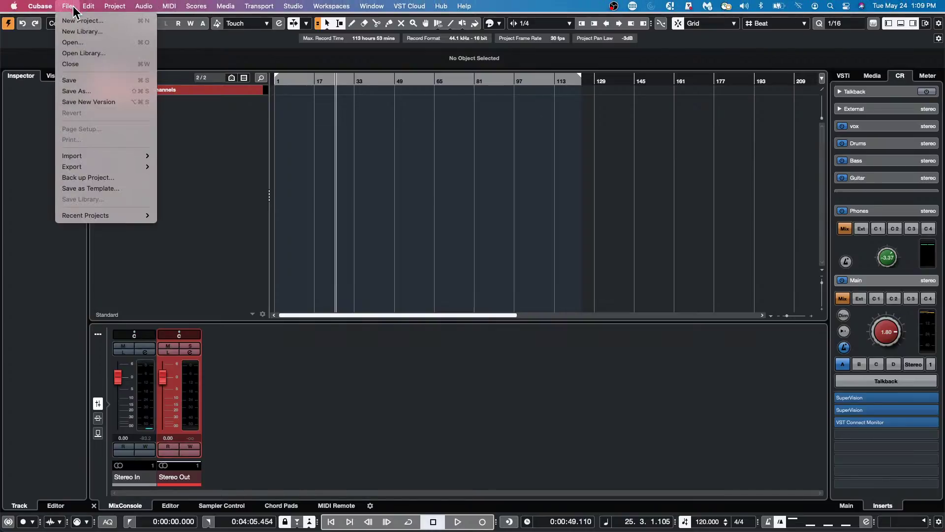
click(96, 91)
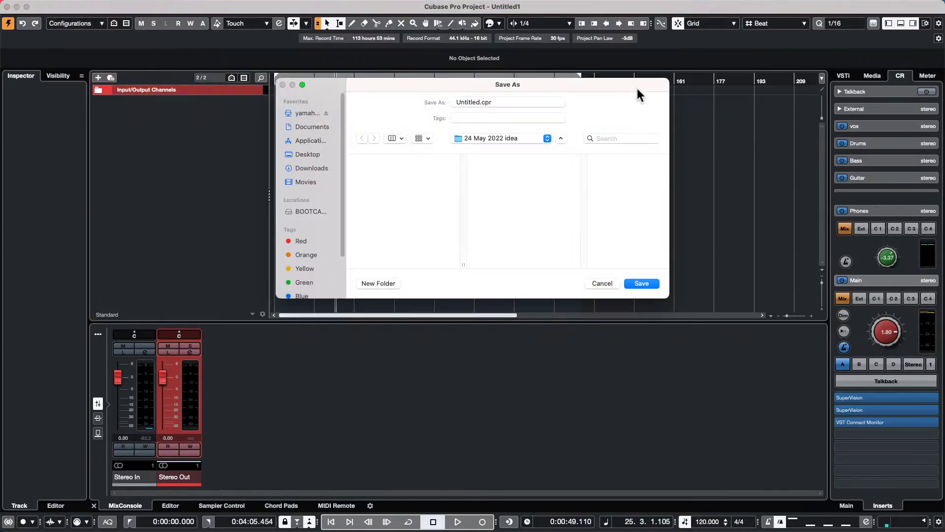
click(480, 102)
double_click(481, 102)
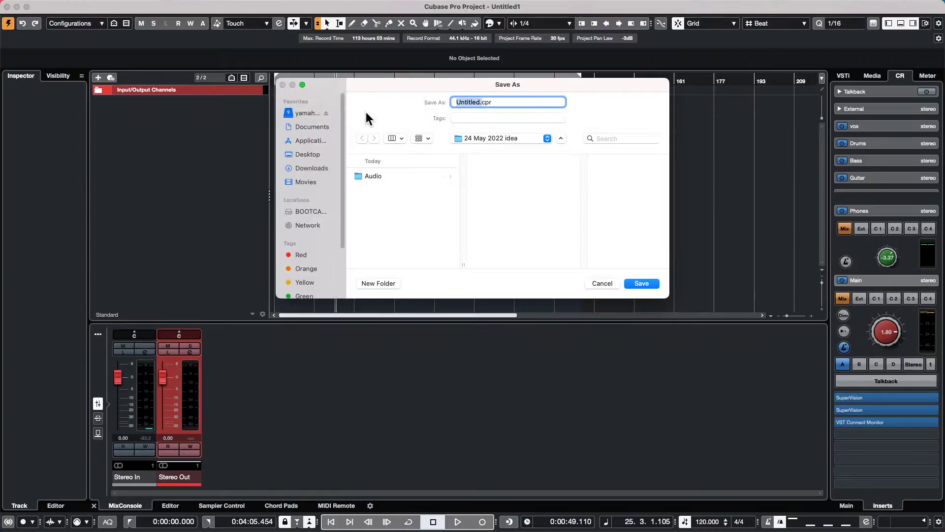
text(24 May)
key(Return)
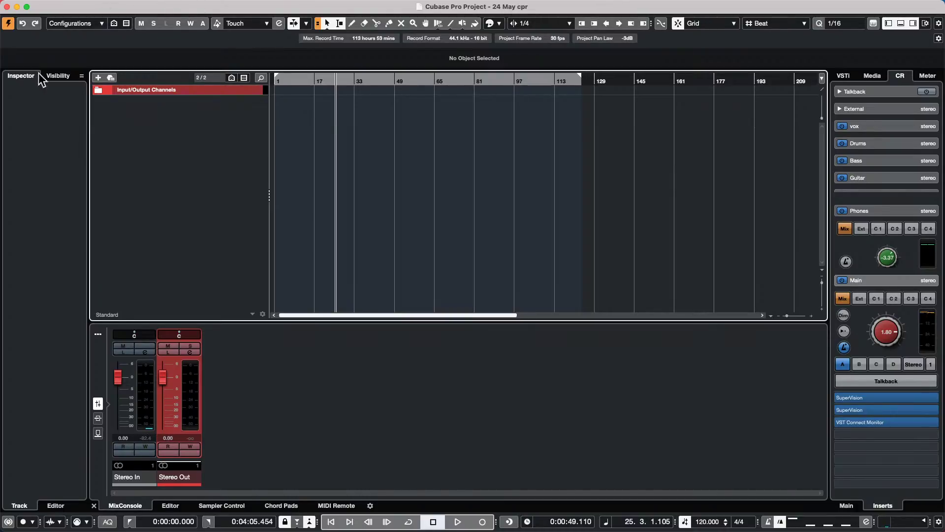
mouse_move(143, 4)
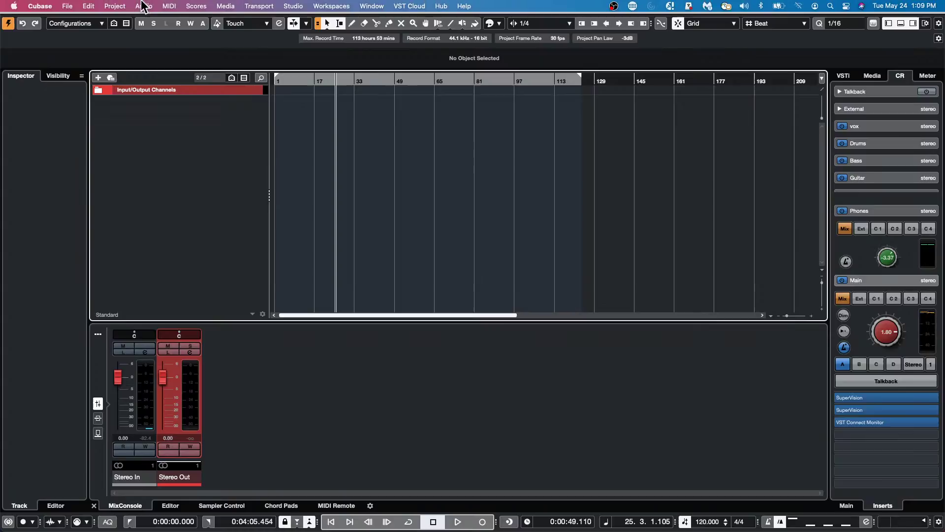
click(67, 6)
mouse_move(97, 157)
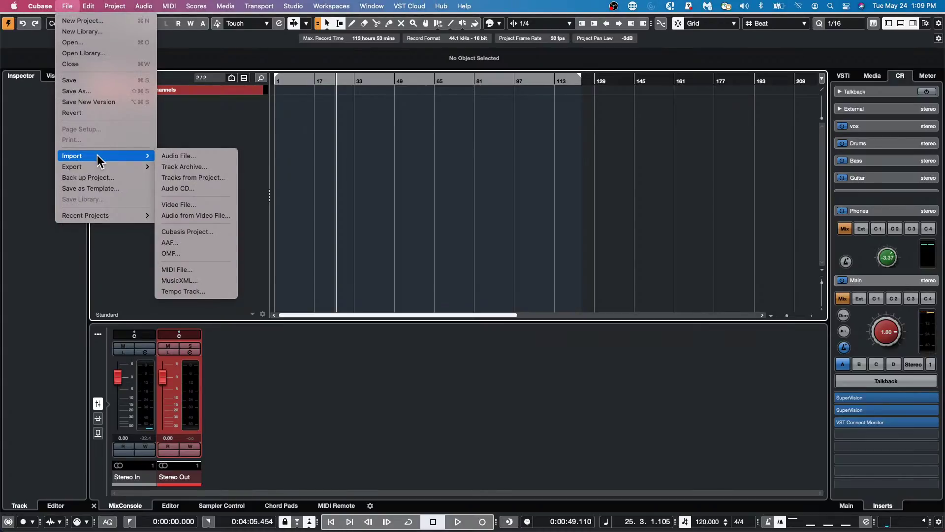
click(89, 20)
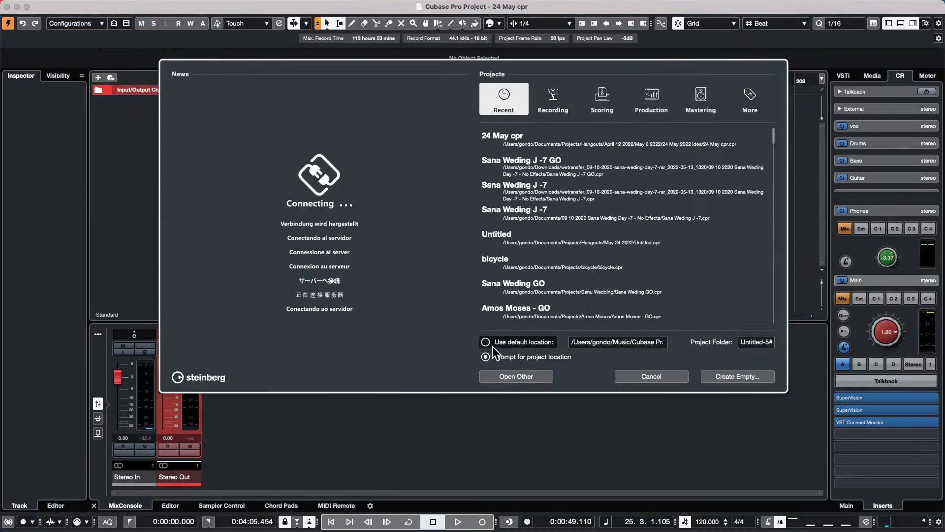
click(490, 344)
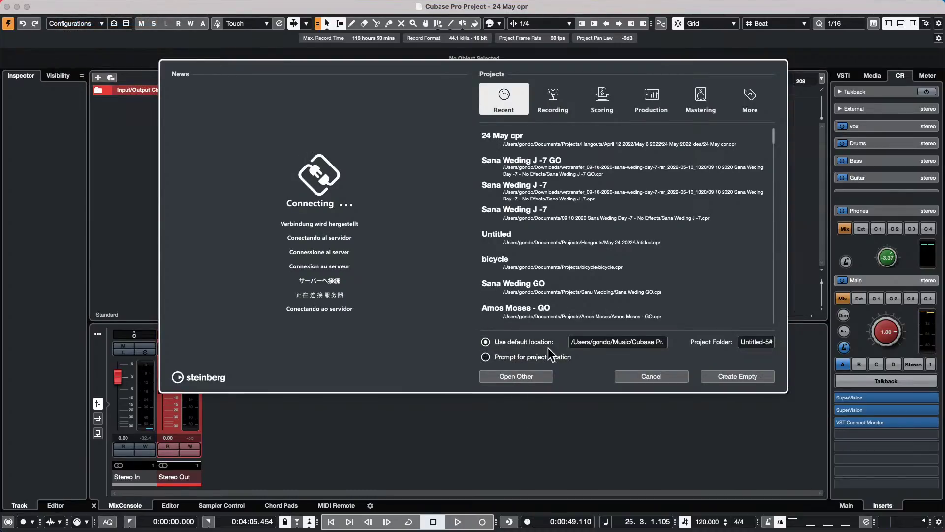
click(489, 357)
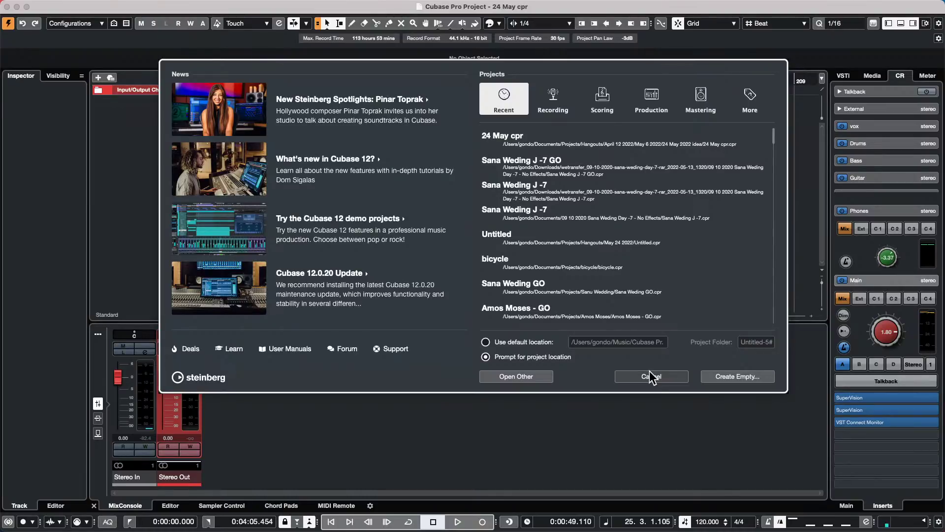
click(660, 376)
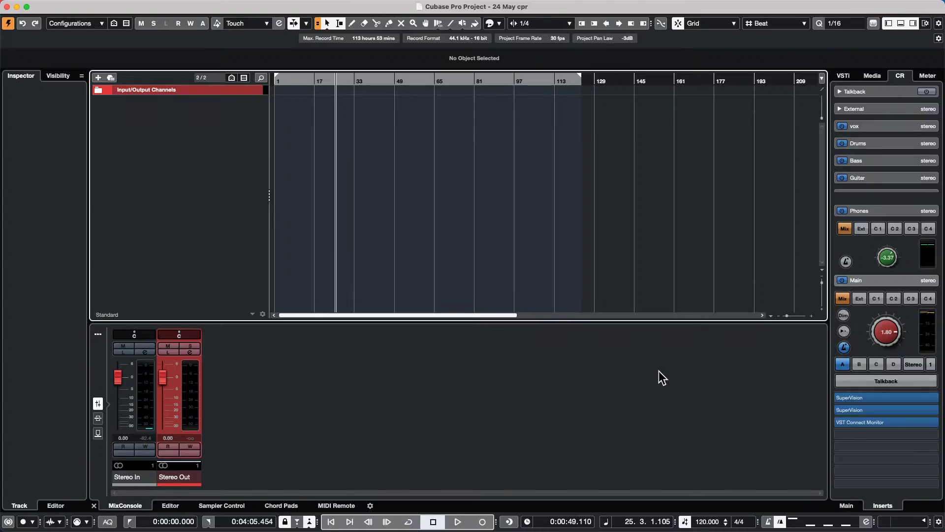
- Open and activate the recent project 'beatles stones t', then open its andrea_07 vocal event for editing
mouse_move(185, 2)
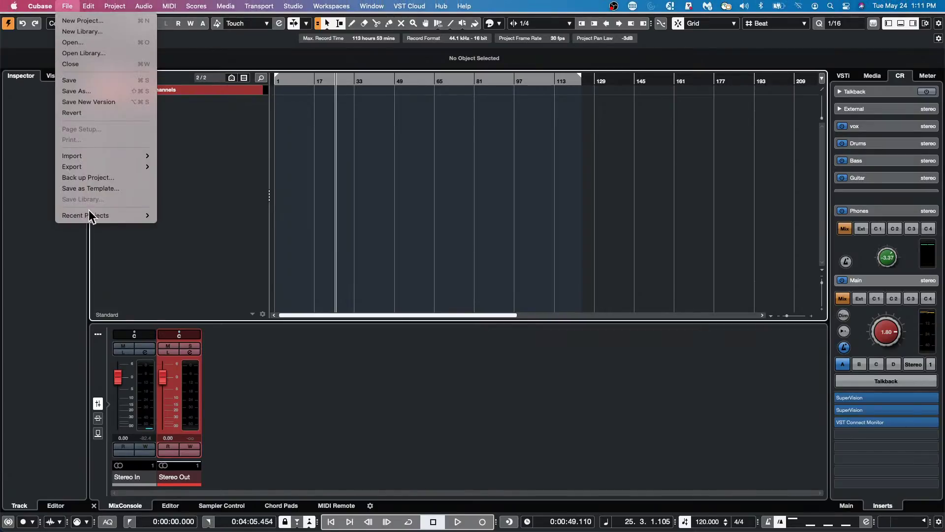
mouse_move(88, 214)
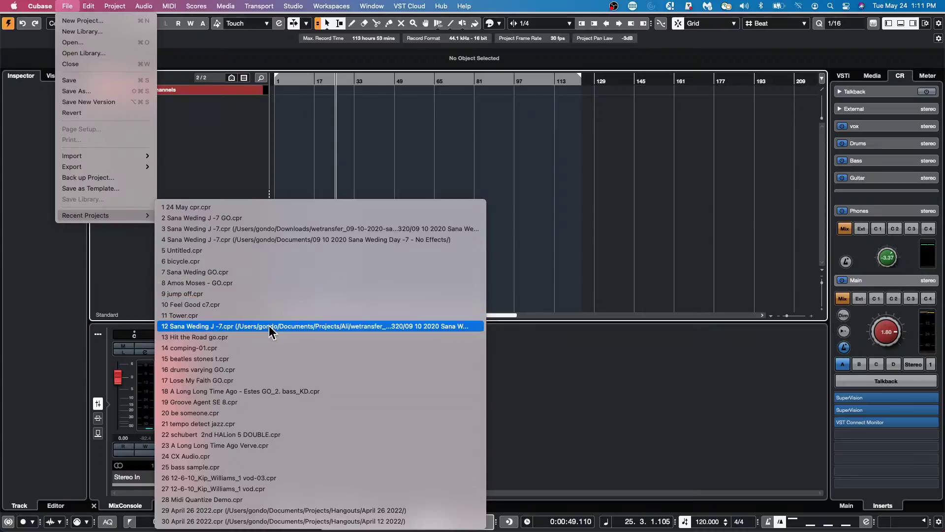
click(270, 359)
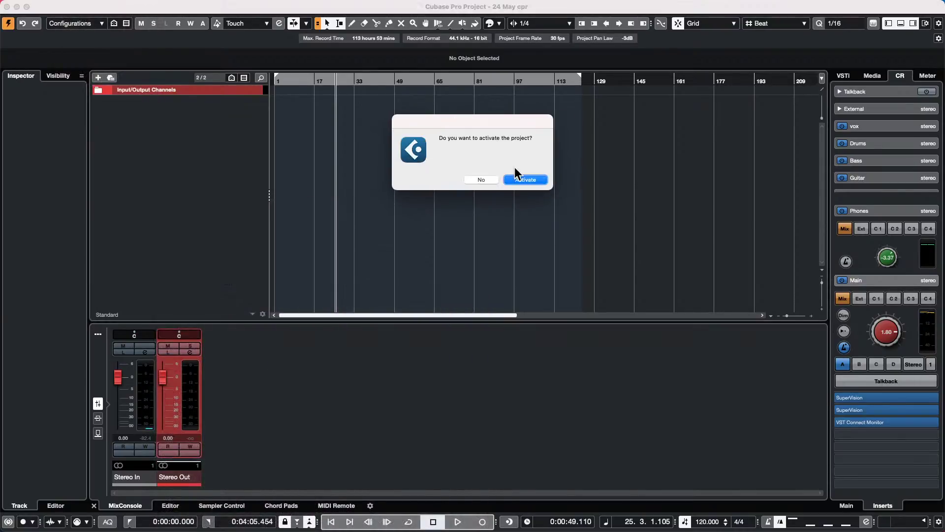
click(530, 179)
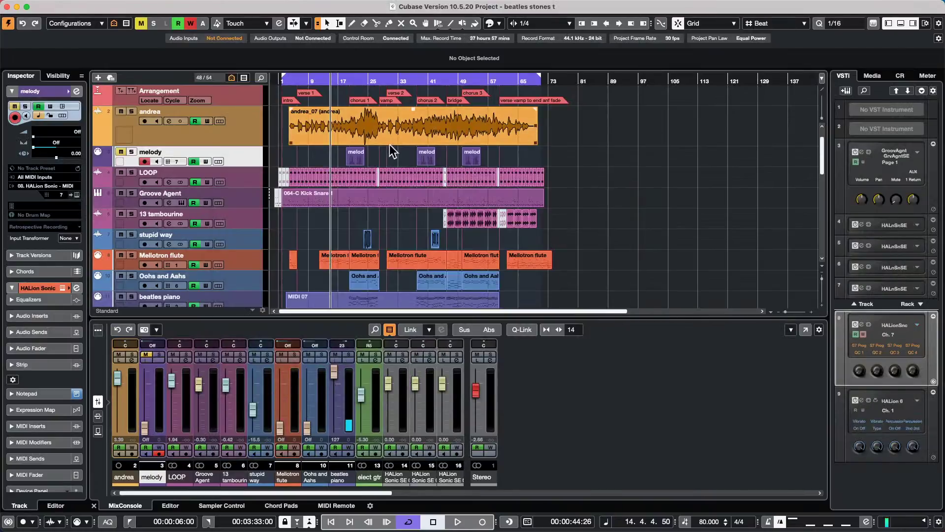
click(354, 133)
double_click(353, 133)
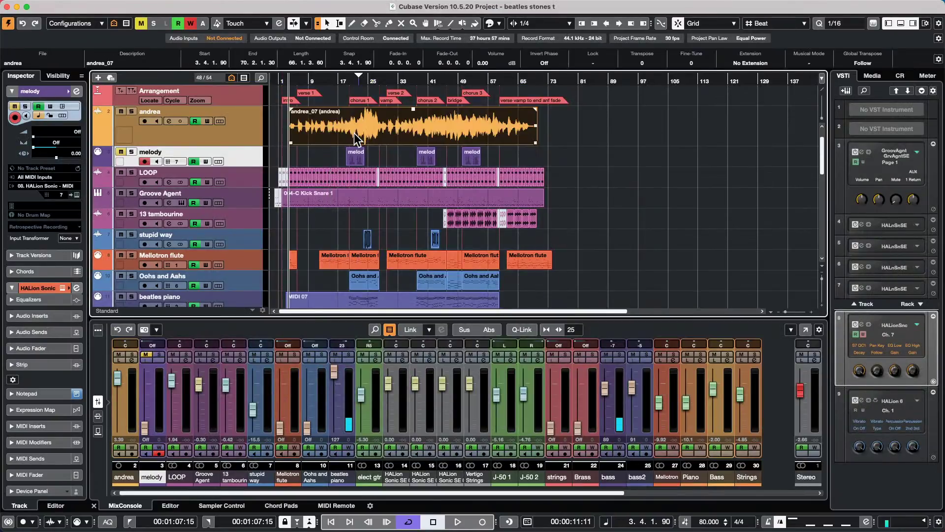
- Open andrea_07 in a separate Sample Editor window and turn on VariAudio pitch editing
click(794, 330)
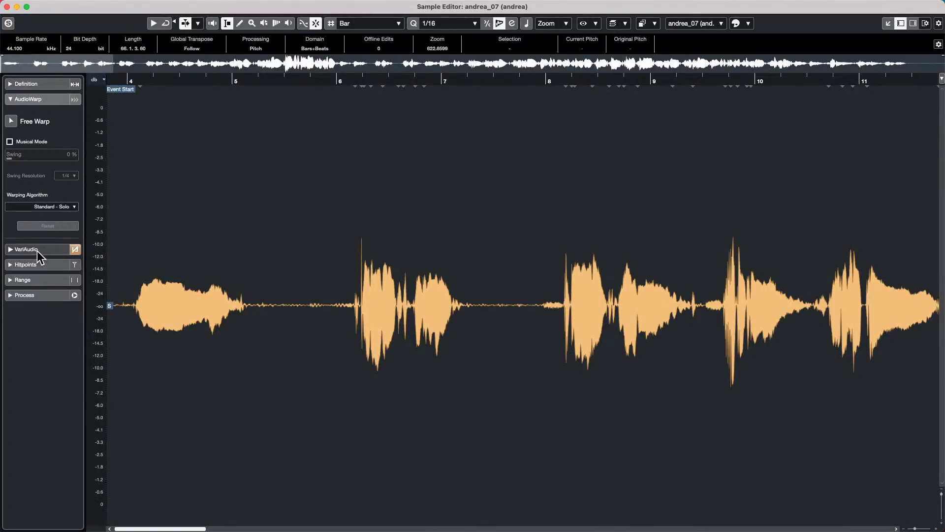
click(37, 250)
click(13, 136)
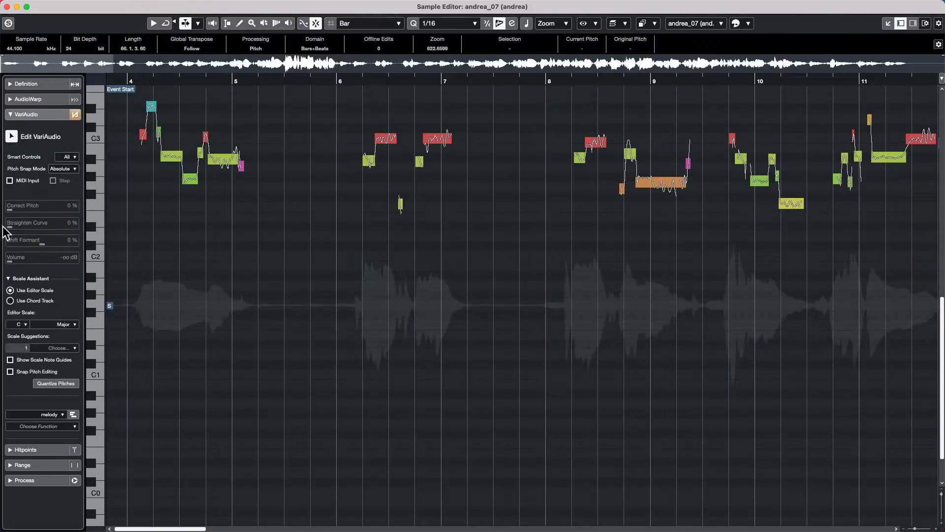
- Start Extract MIDI from the VariAudio functions, check its destination, then cancel
click(44, 428)
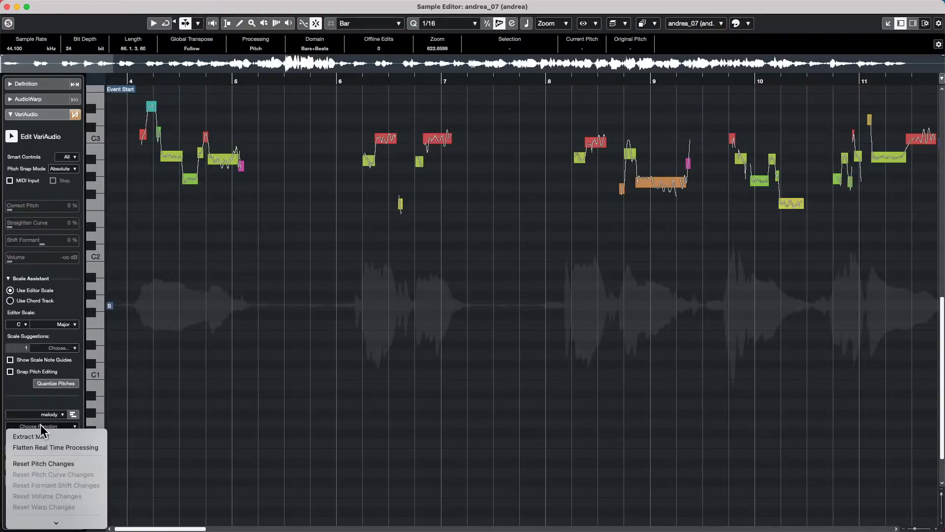
click(87, 436)
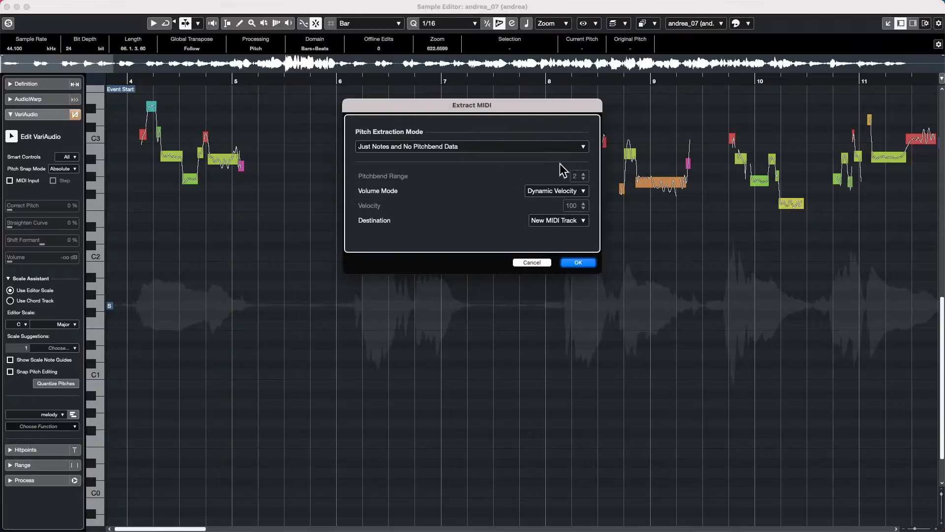
click(564, 221)
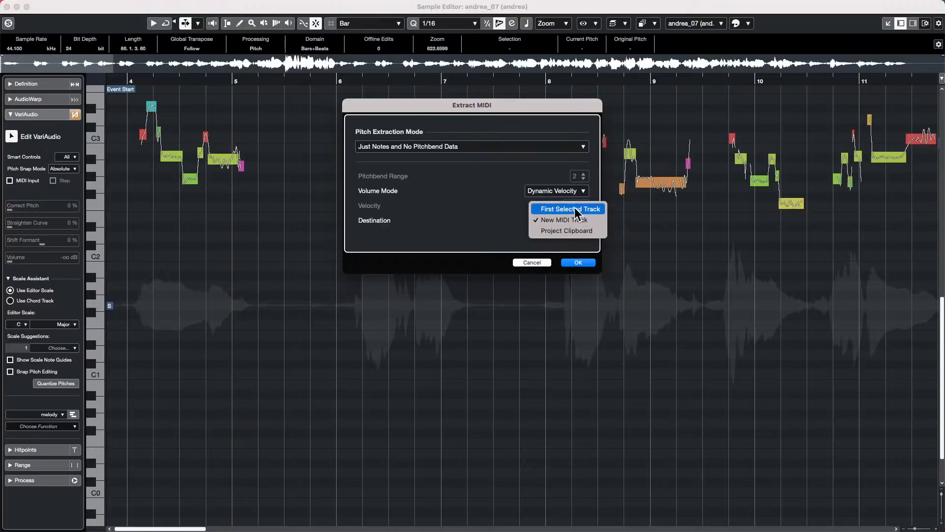
click(532, 263)
click(531, 264)
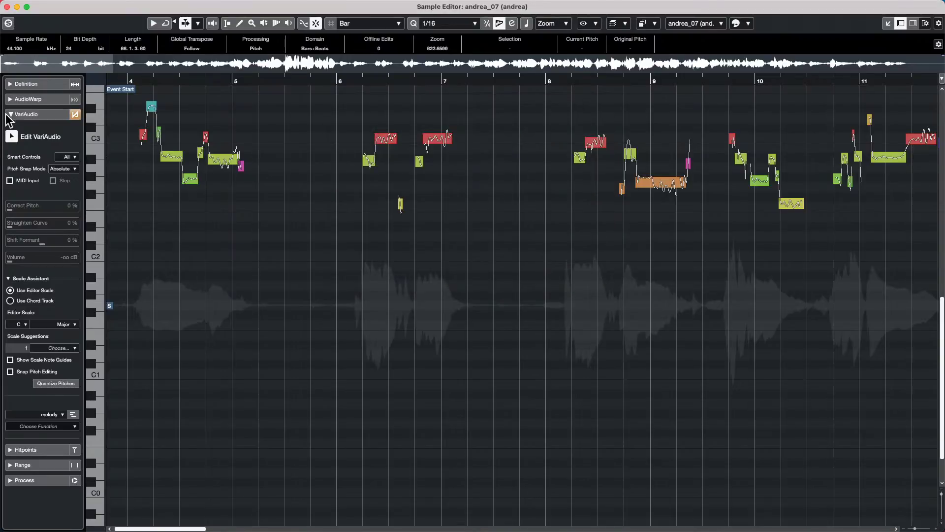
- Switch VariAudio editing off and close the Sample Editor window
click(9, 136)
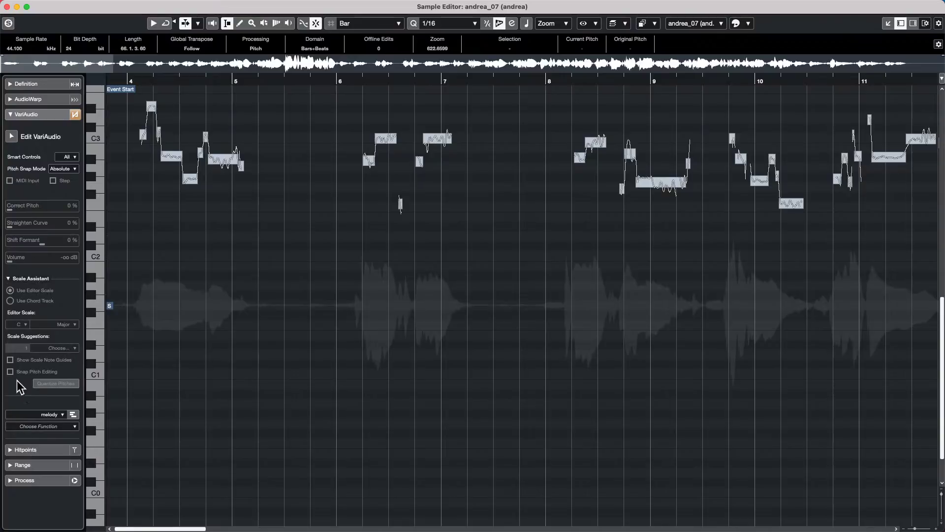
click(34, 427)
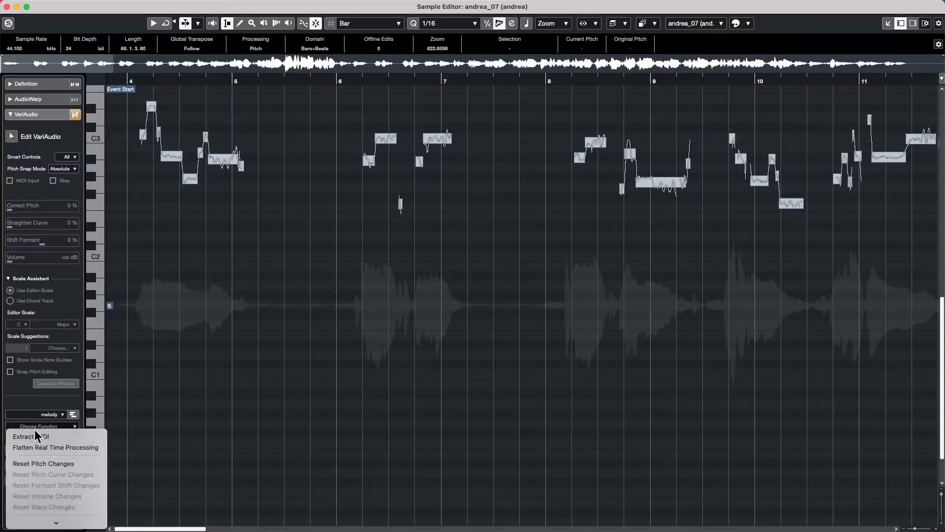
scroll(39, 433, down, 2)
click(297, 356)
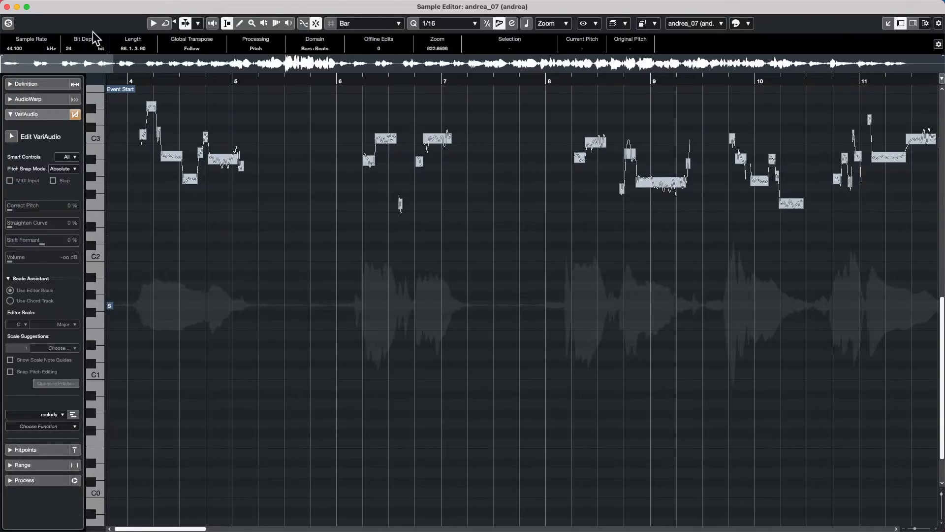
click(6, 6)
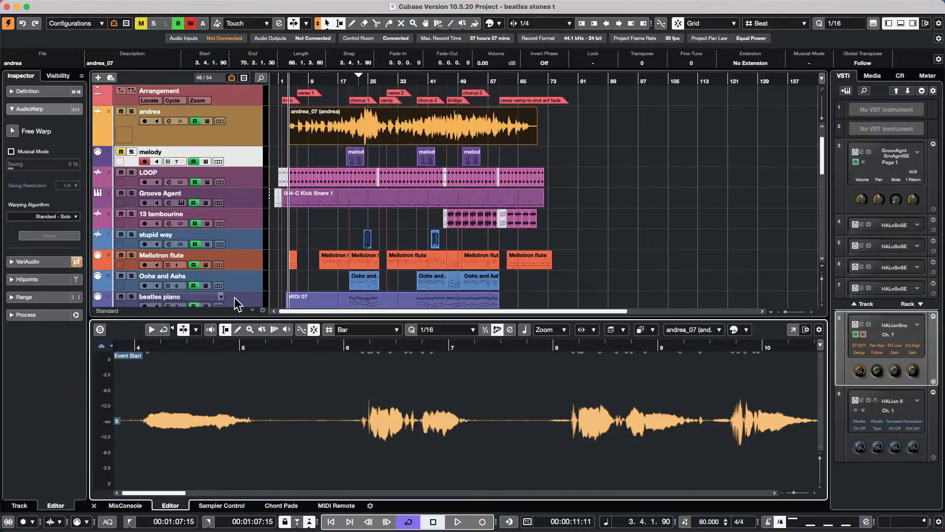
- Set the Mellotron flute track's Input Transformer to Track and open its Track Input Transformer panel
click(252, 263)
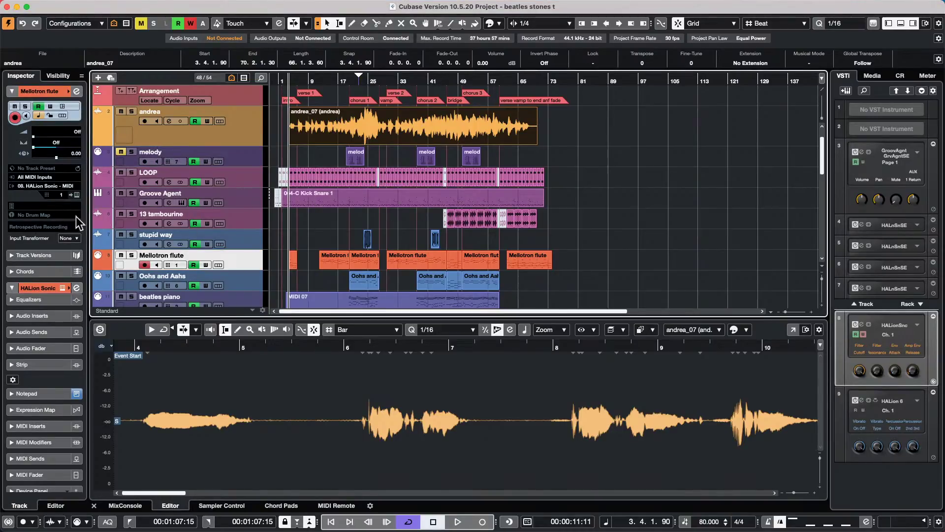
click(57, 216)
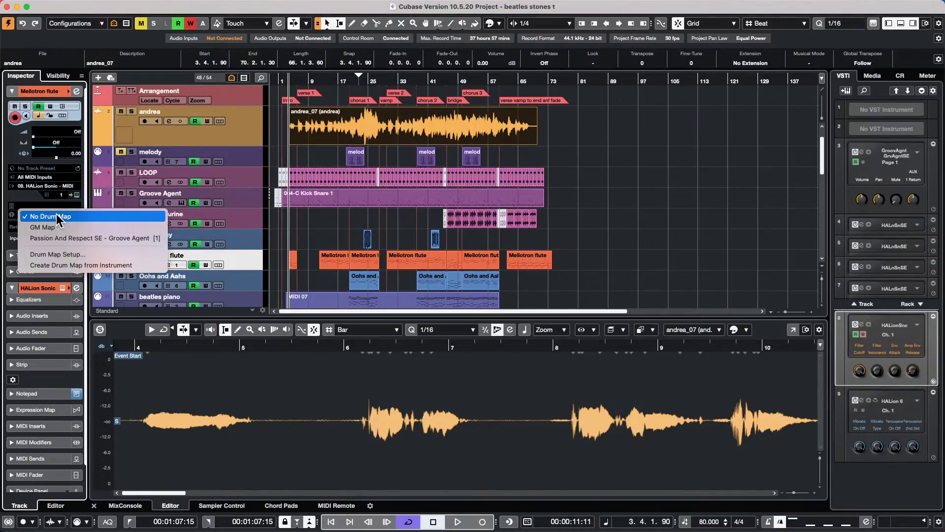
click(16, 203)
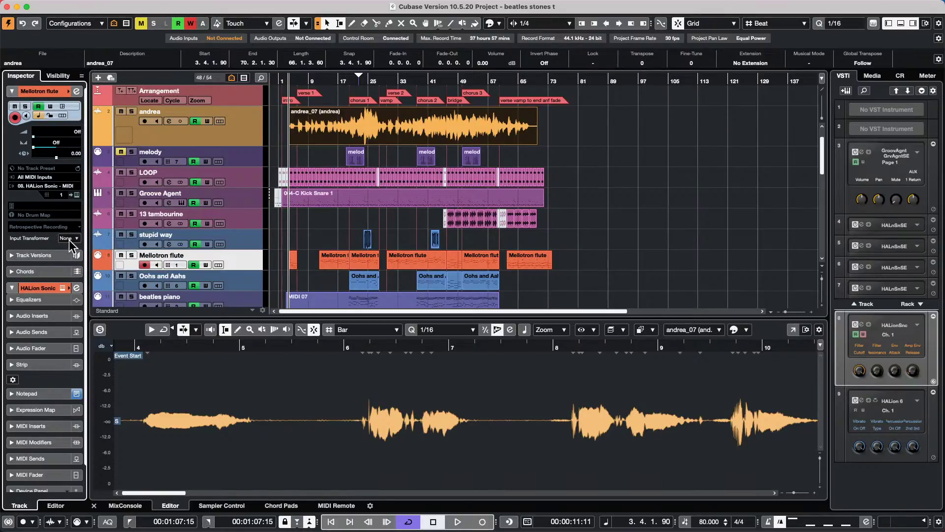
click(68, 238)
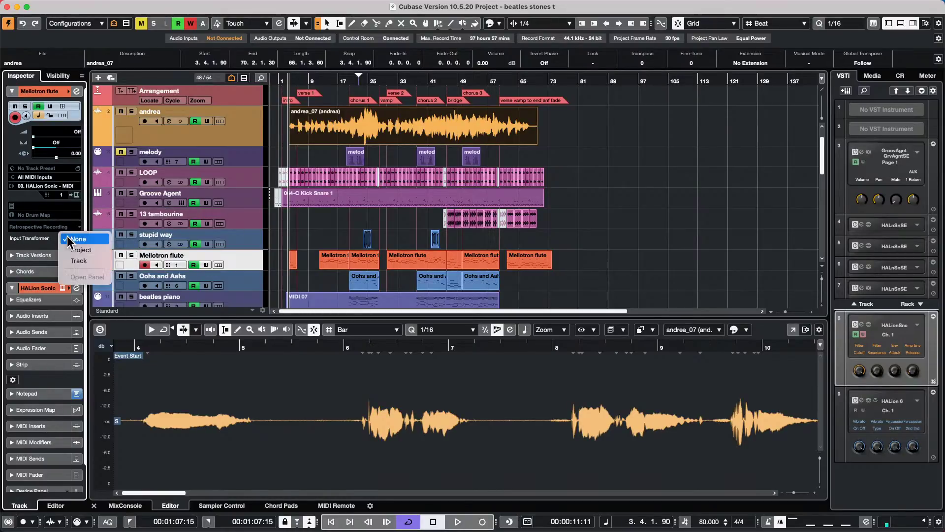
click(94, 260)
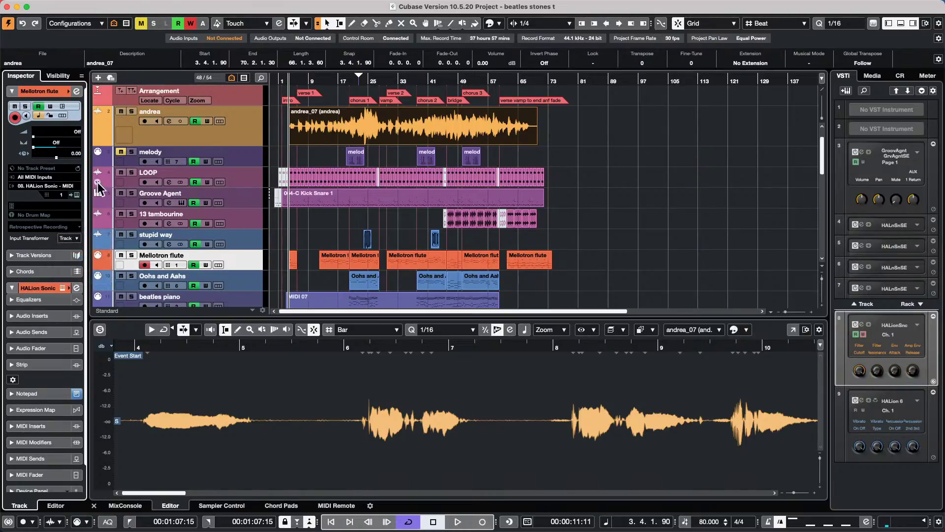
click(76, 243)
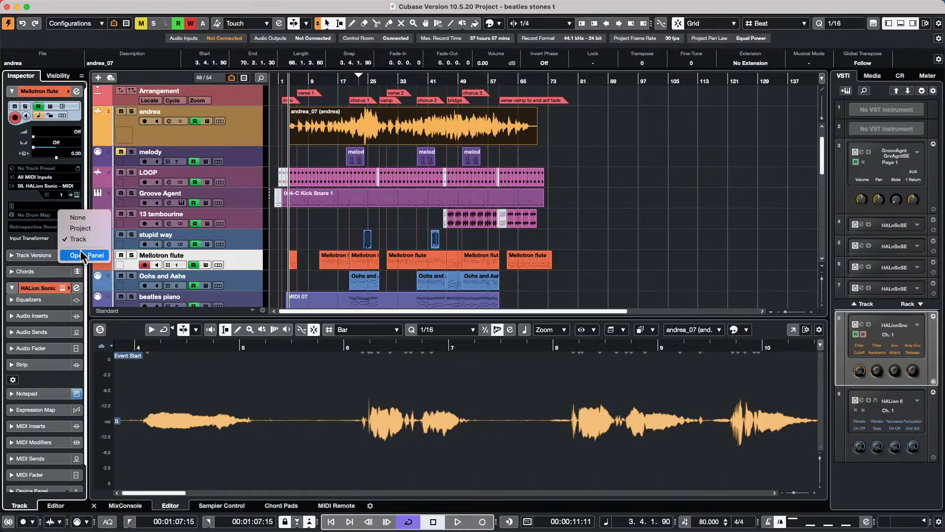
click(78, 253)
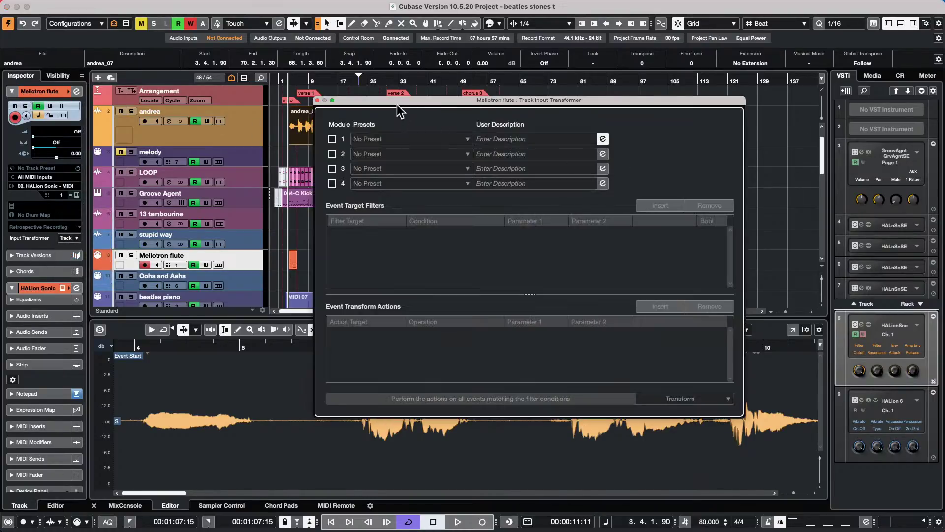
- Enable the first transformer module in Transform mode with a note-event filter and a new action
drag(399, 101, 263, 65)
click(197, 104)
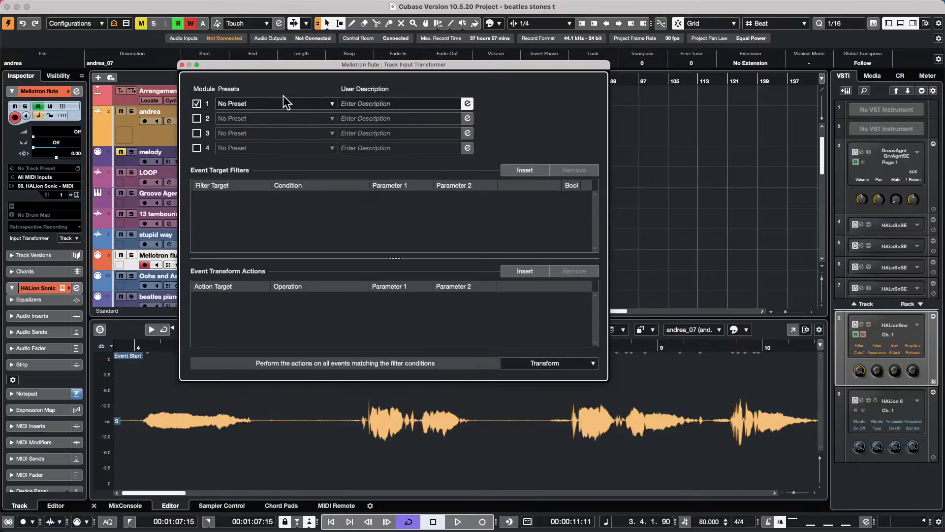
click(542, 366)
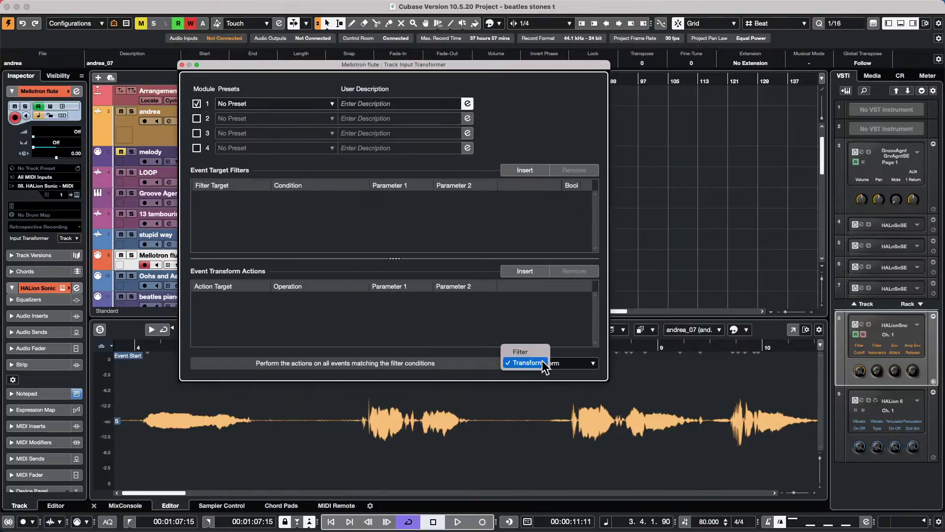
click(536, 363)
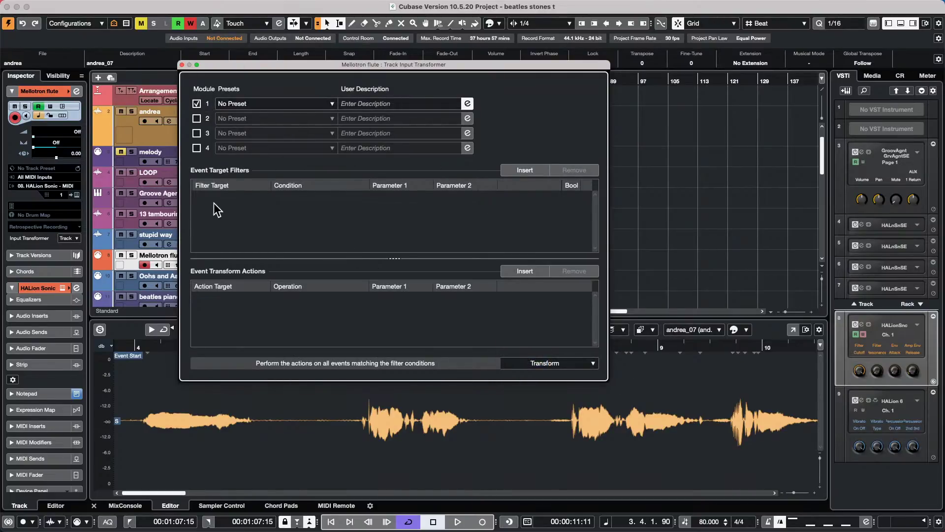
click(529, 170)
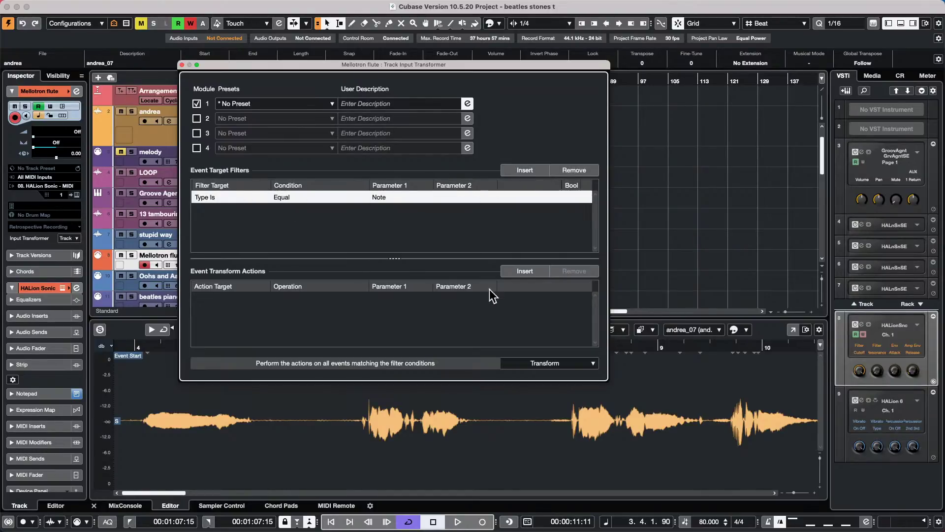
click(531, 272)
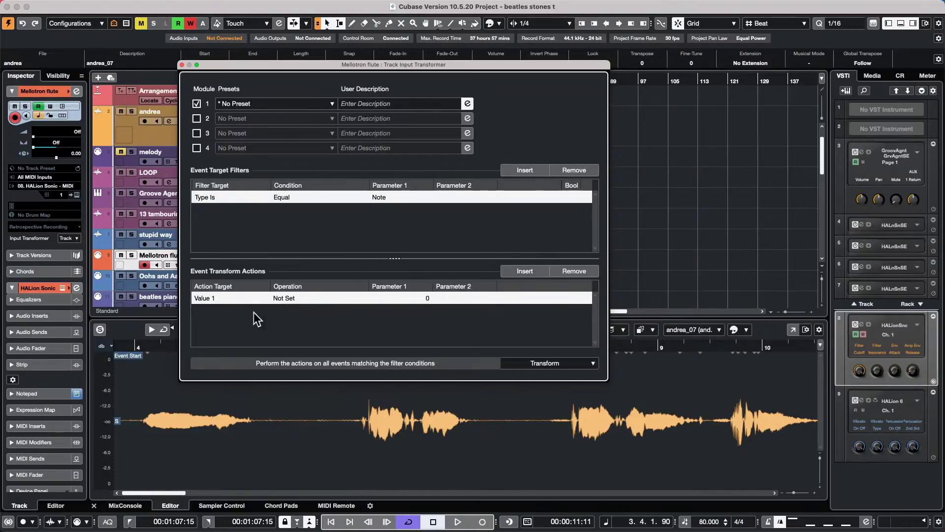
- Make the action Transpose to Scale with root E Major, then close the transformer
click(211, 299)
click(288, 299)
click(287, 299)
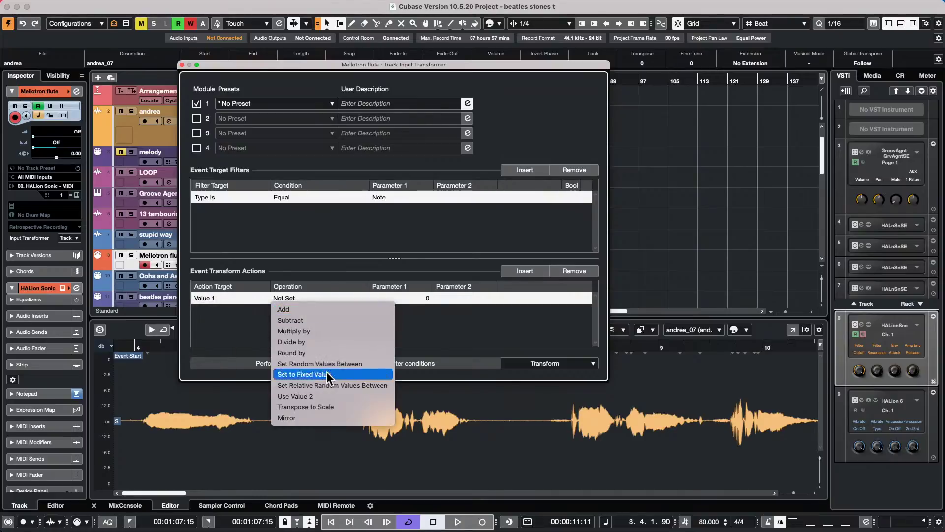
click(330, 407)
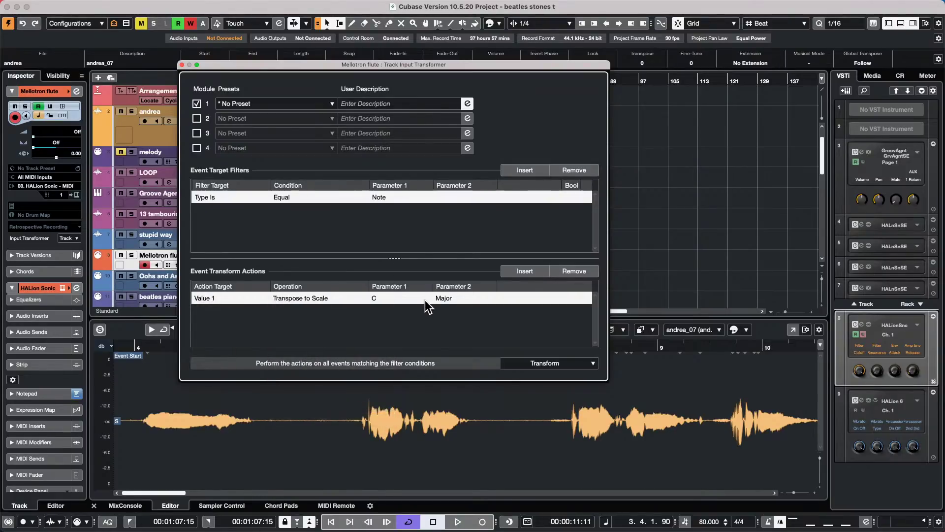
click(391, 298)
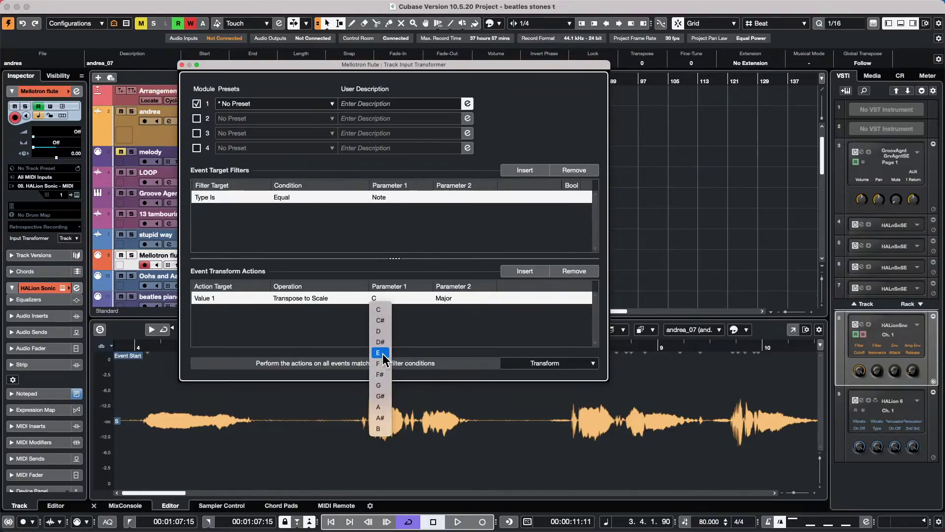
click(382, 353)
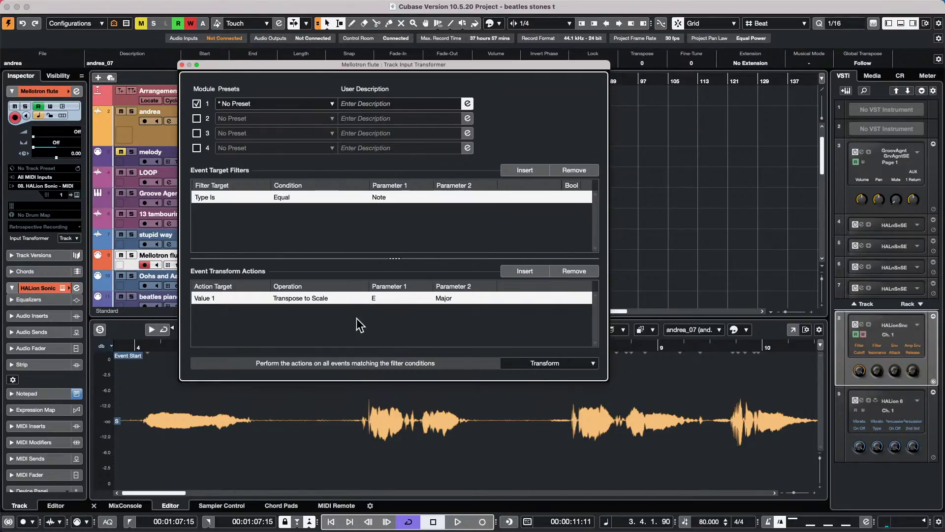
click(182, 64)
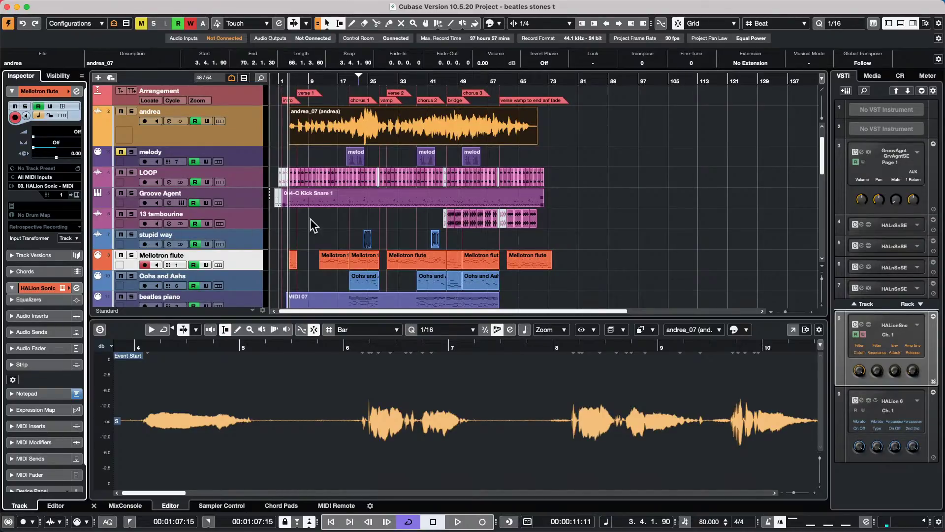
- Open the Mellotron flute part in the Key Editor and enable Snap Live Input to the C Major scale
scroll(323, 244, down, 1)
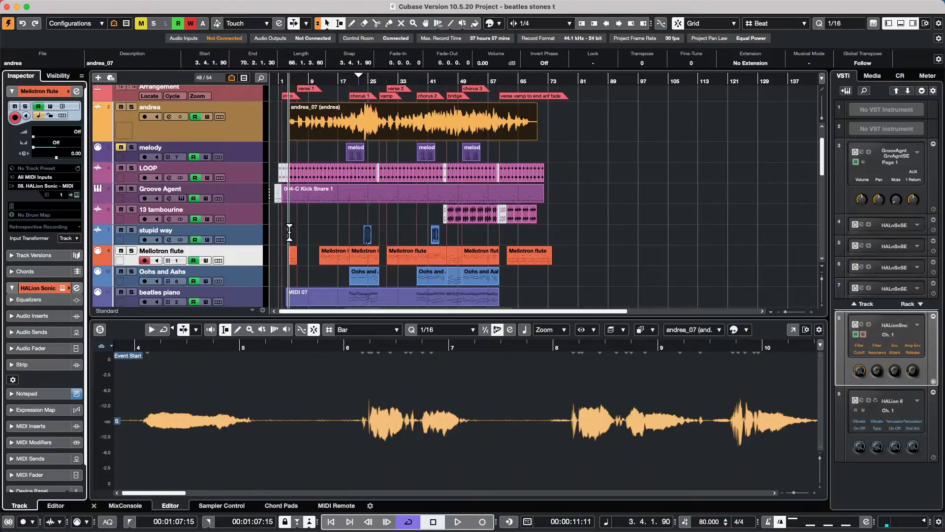
click(336, 254)
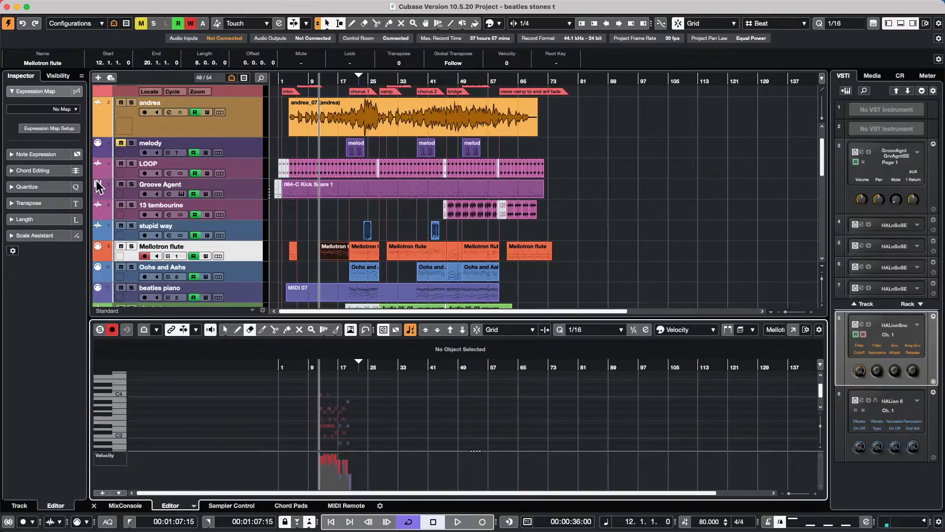
click(14, 239)
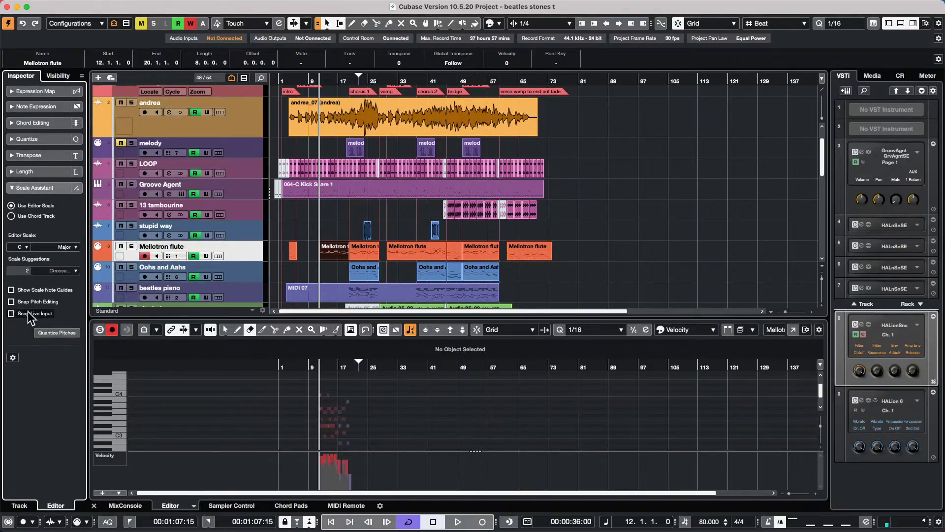
click(11, 314)
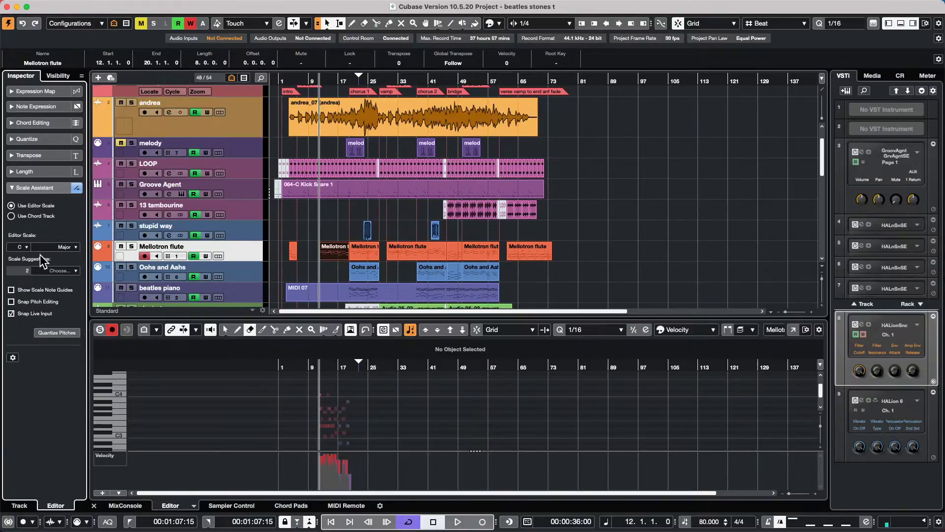
click(22, 246)
click(64, 246)
click(64, 246)
click(63, 229)
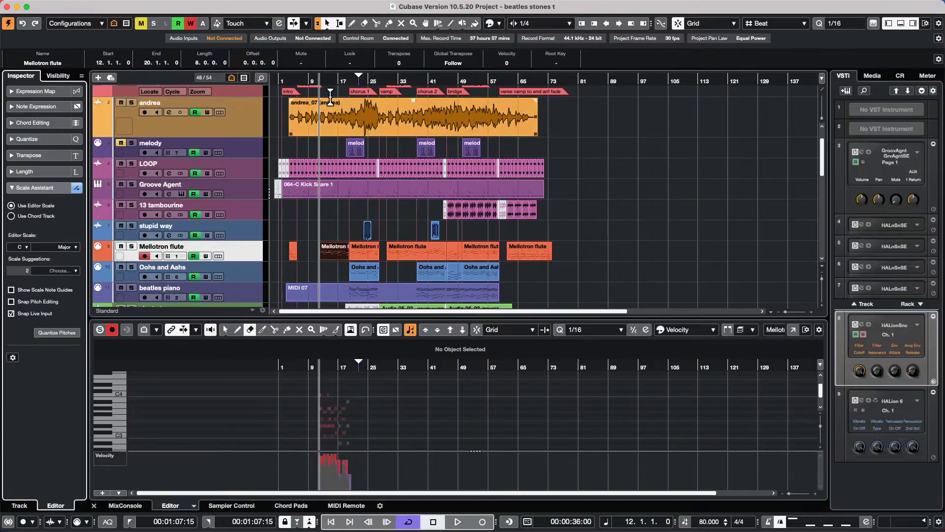
- Select bars 30 to 45 across all tracks and split every event at the range edges
drag(339, 143, 384, 206)
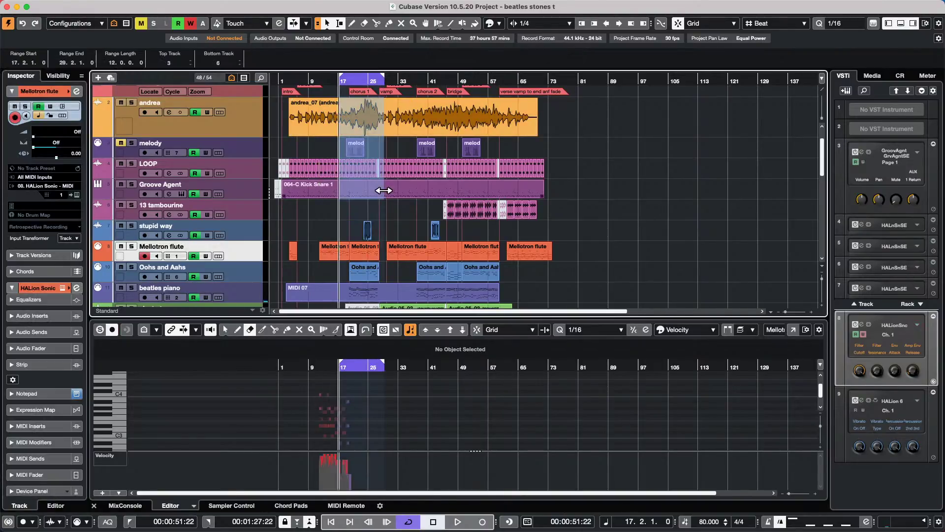
drag(388, 96, 445, 225)
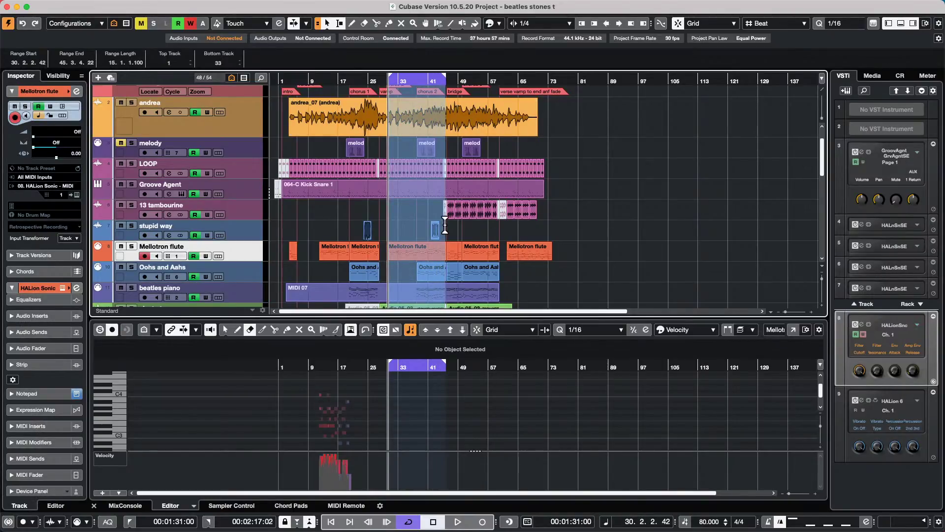
key(shift+x)
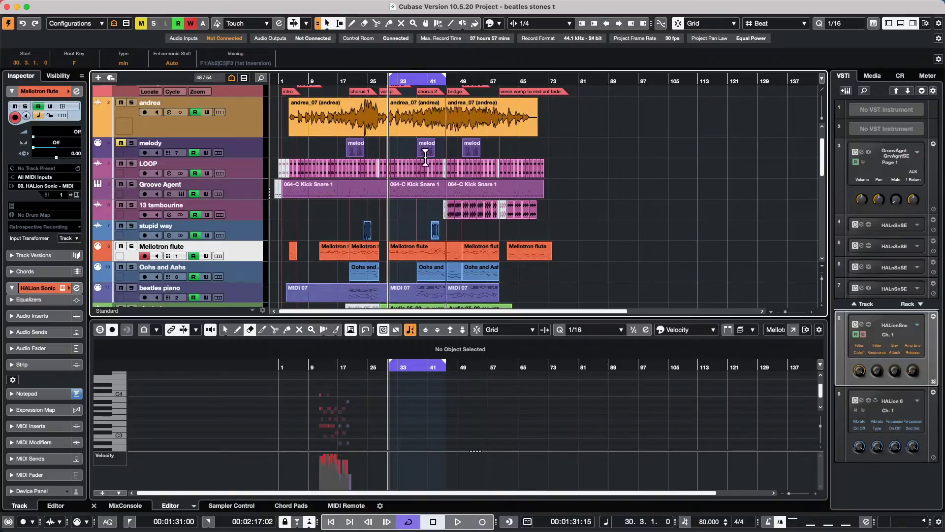
- Move the playhead to around bar 35 and bring up the quick tool selection menu
click(407, 89)
right_click(407, 89)
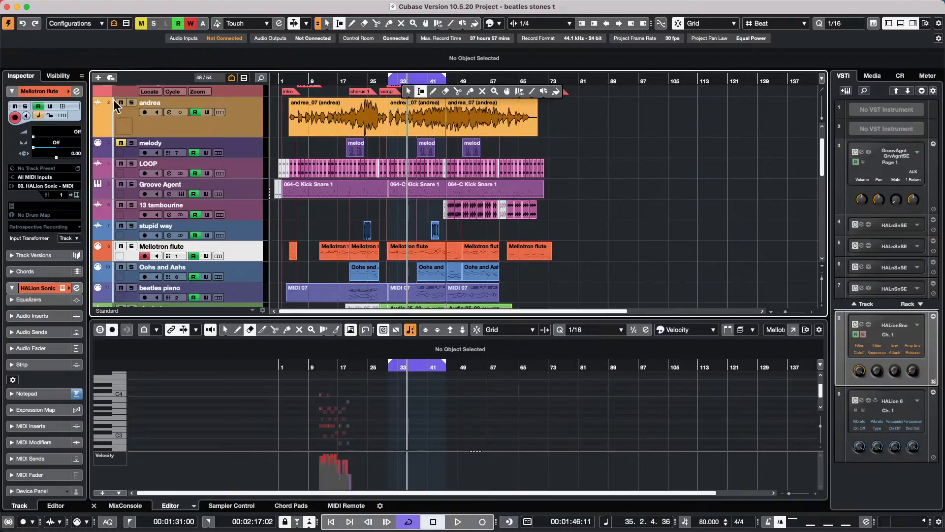
click(243, 99)
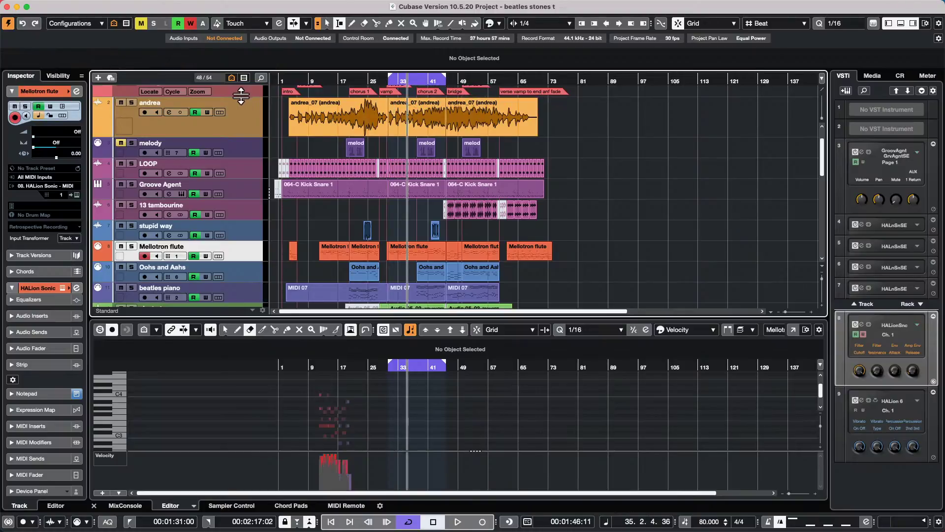
right_click(574, 200)
- Range-select the chorus 2 arranger part (bars 38–46) on all tracks and delete its events
click(575, 200)
scroll(575, 200, up, 2)
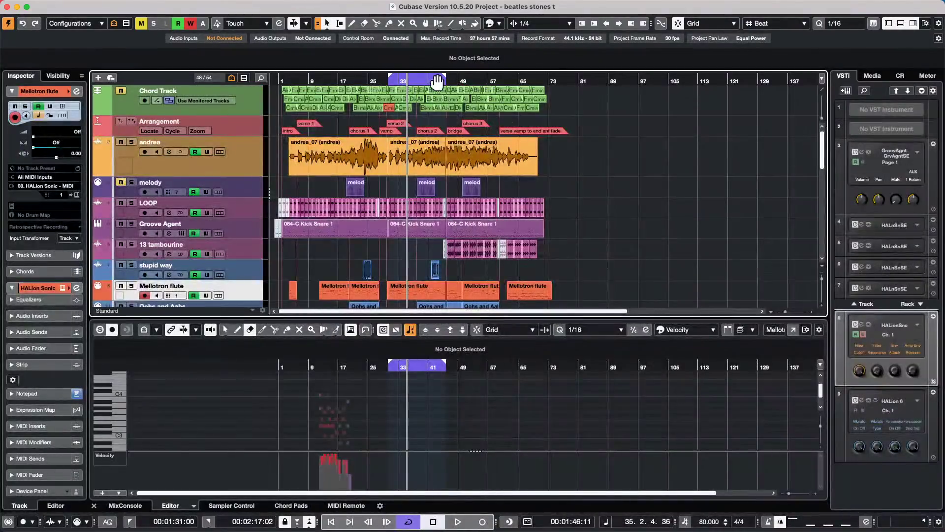
click(417, 81)
drag(417, 81, 414, 117)
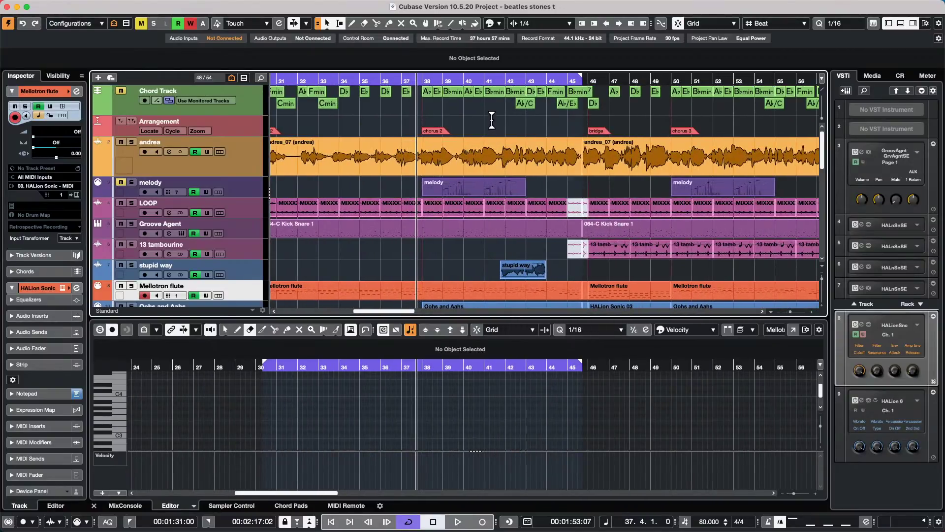
double_click(492, 121)
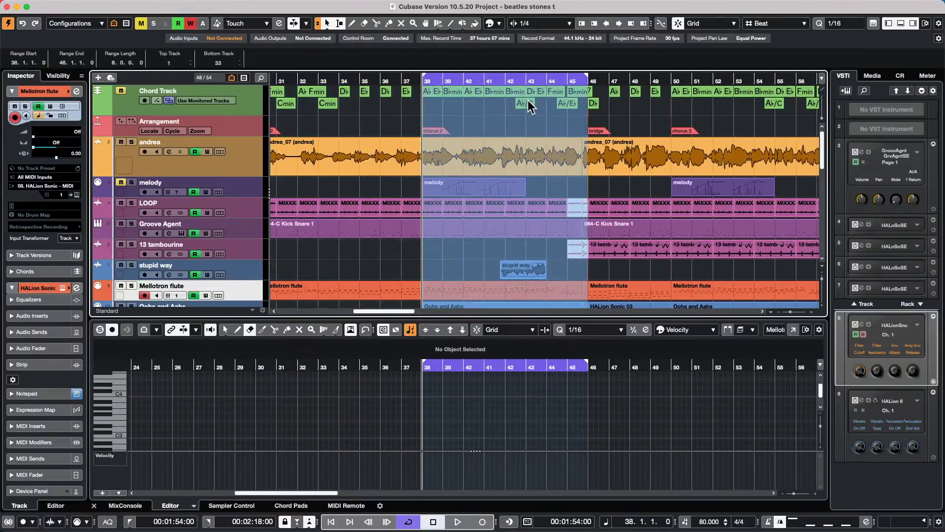
key(Delete)
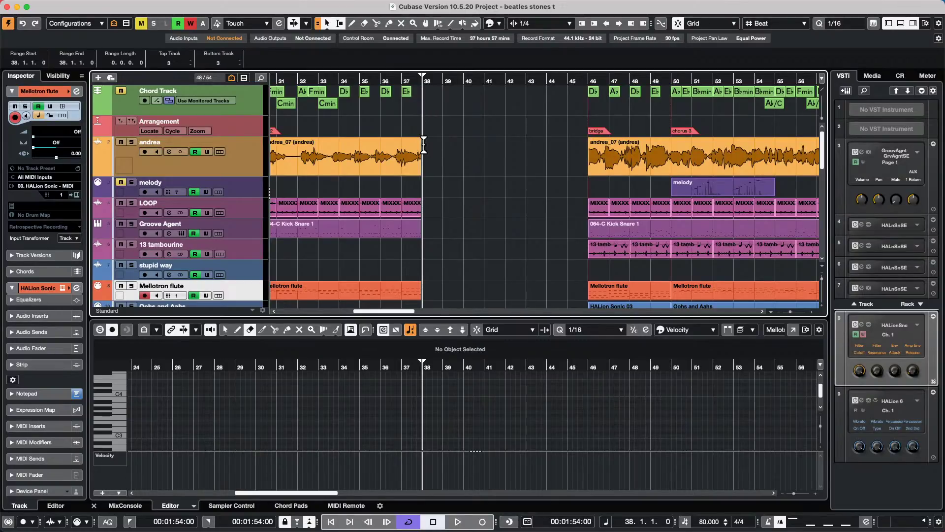
- Range-select bars 38 to 45 across all tracks
drag(424, 144, 448, 148)
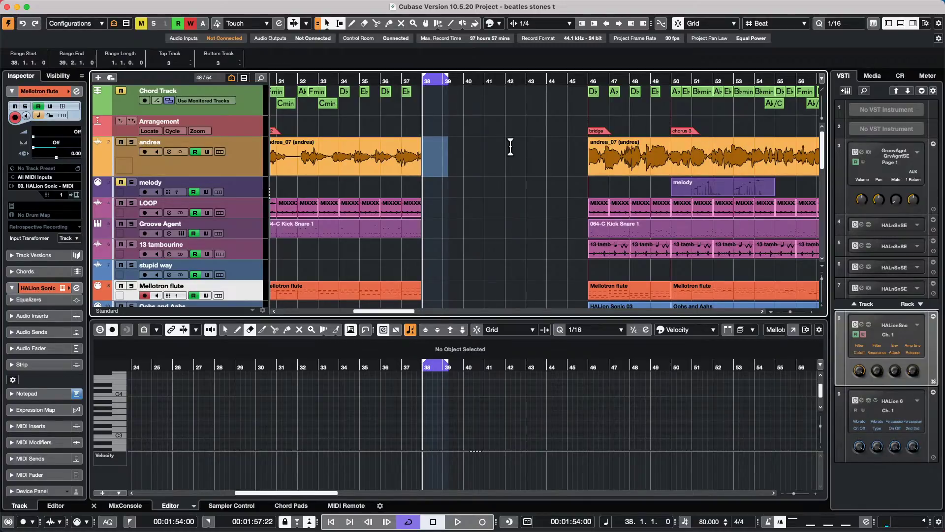
drag(447, 161, 569, 154)
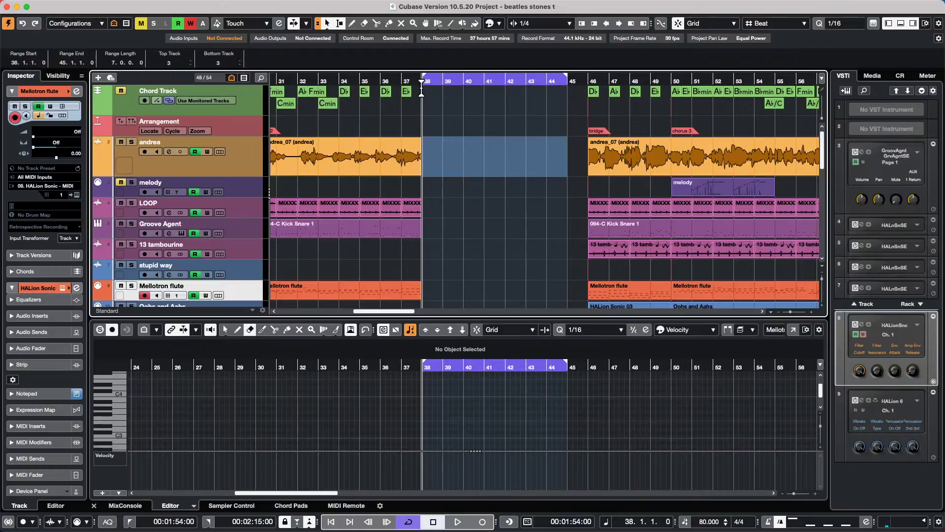
scroll(477, 112, down, 5)
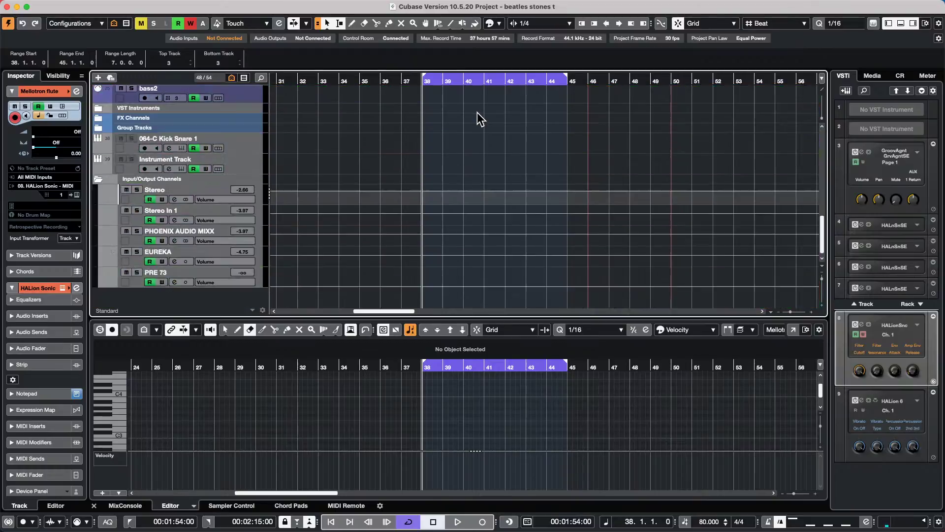
scroll(477, 113, up, 5)
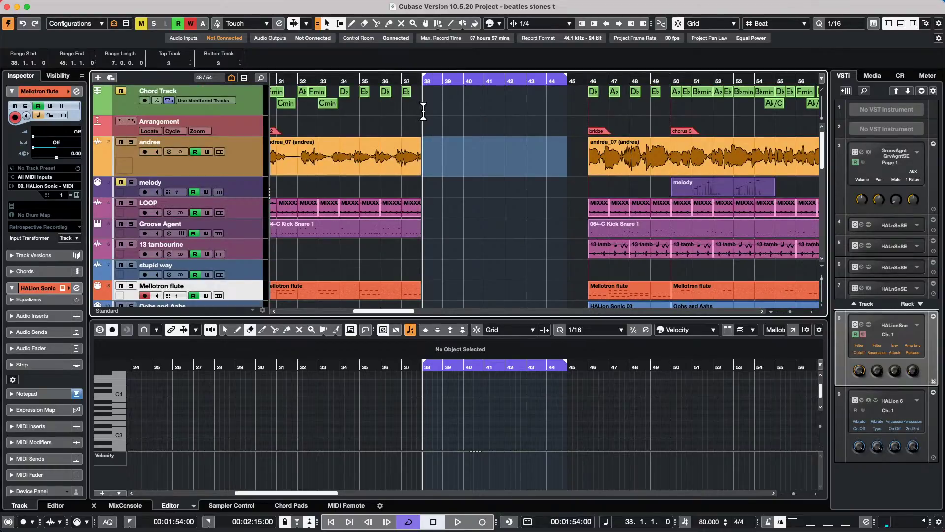
drag(422, 112, 587, 120)
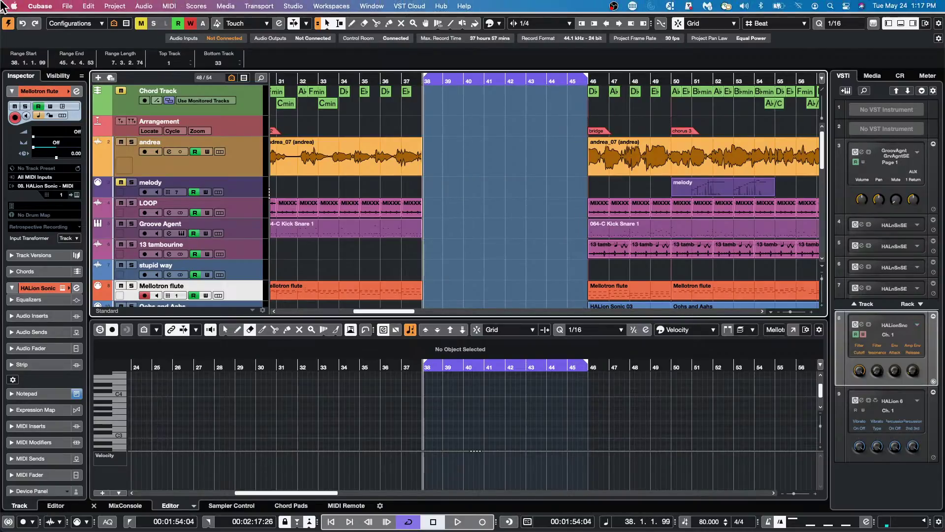
- Apply Edit > Range > Cut Time to close the gap, then undo it
click(88, 6)
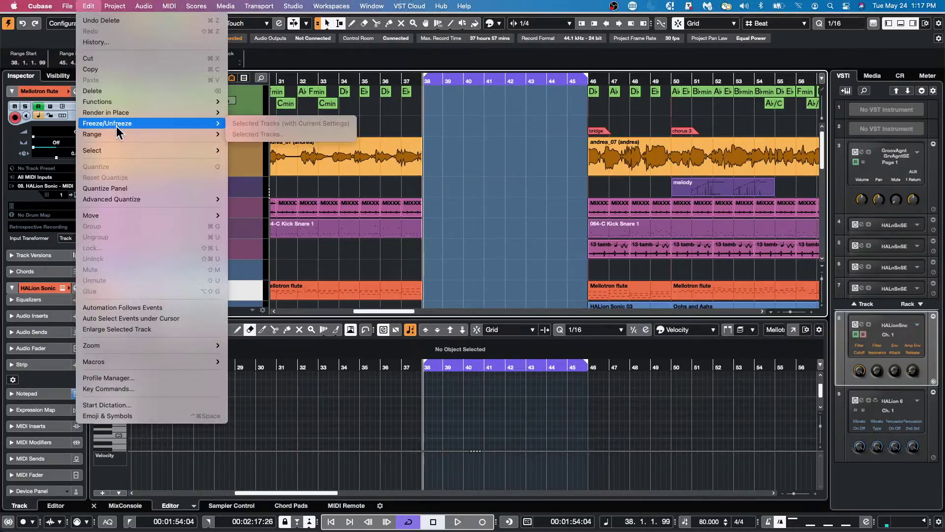
mouse_move(116, 129)
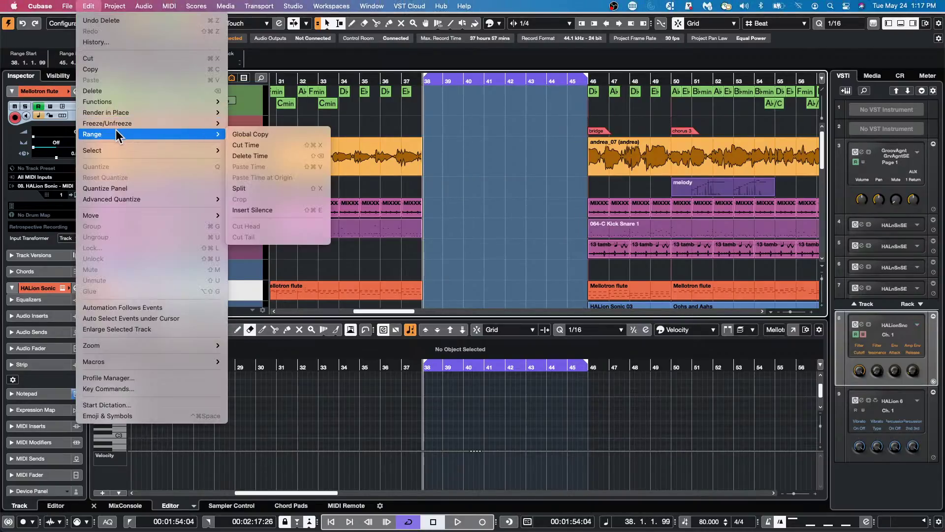
click(290, 145)
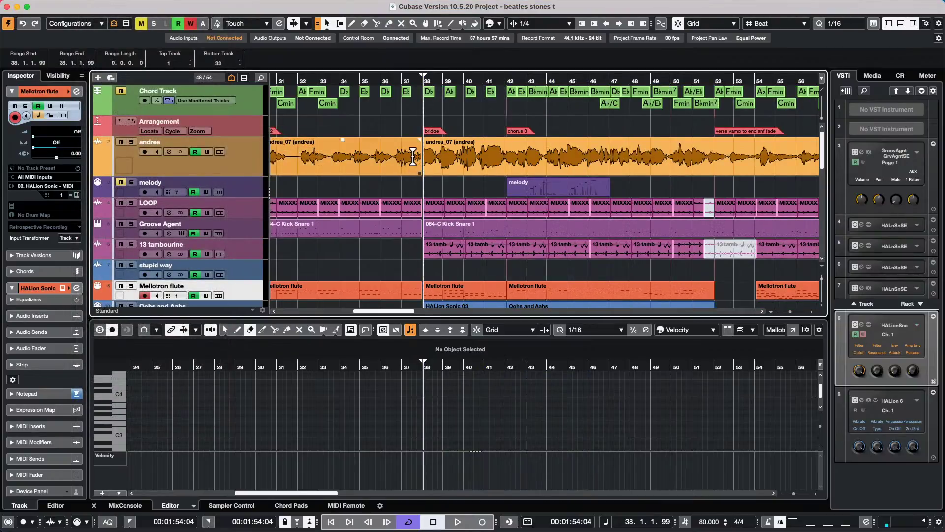
key(super+z)
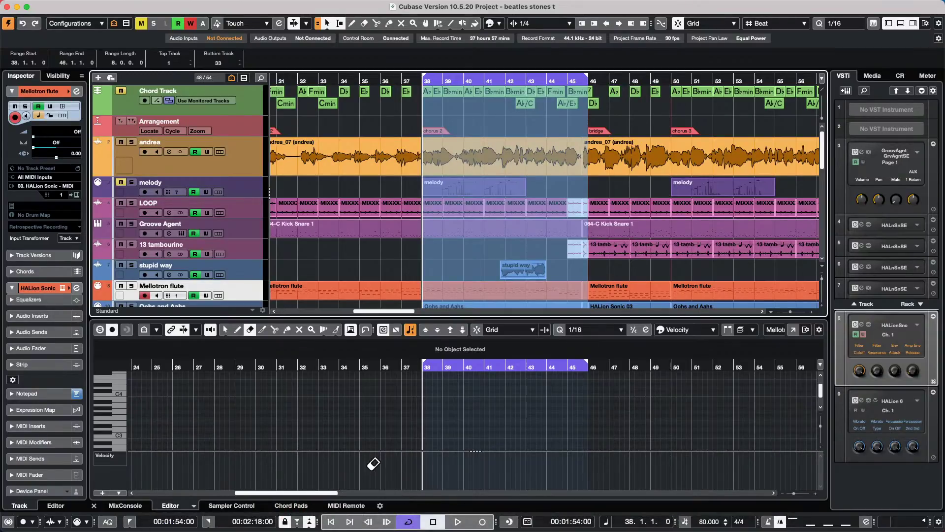
- Launch the Steinberg Download Assistant, dismiss the eLicenser prompts, and show the Cubase Pro 12 downloads
mouse_move(364, 525)
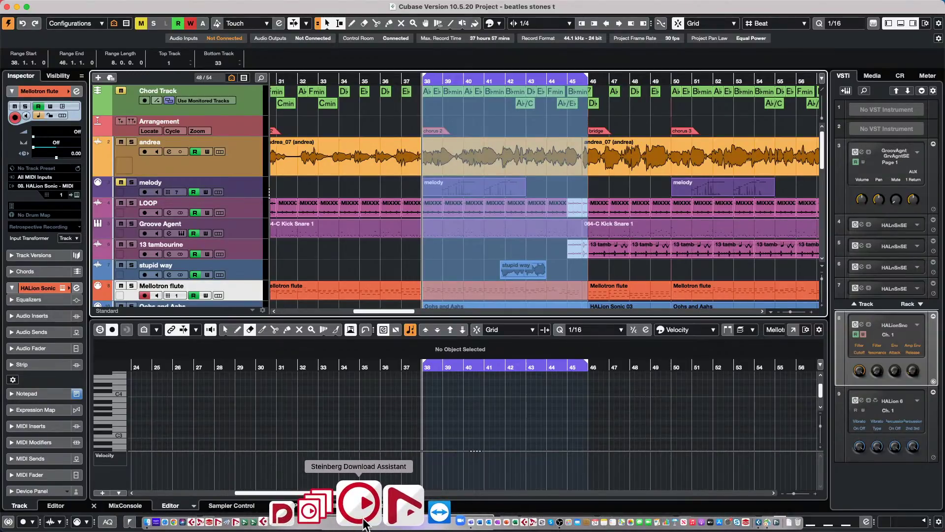
click(365, 523)
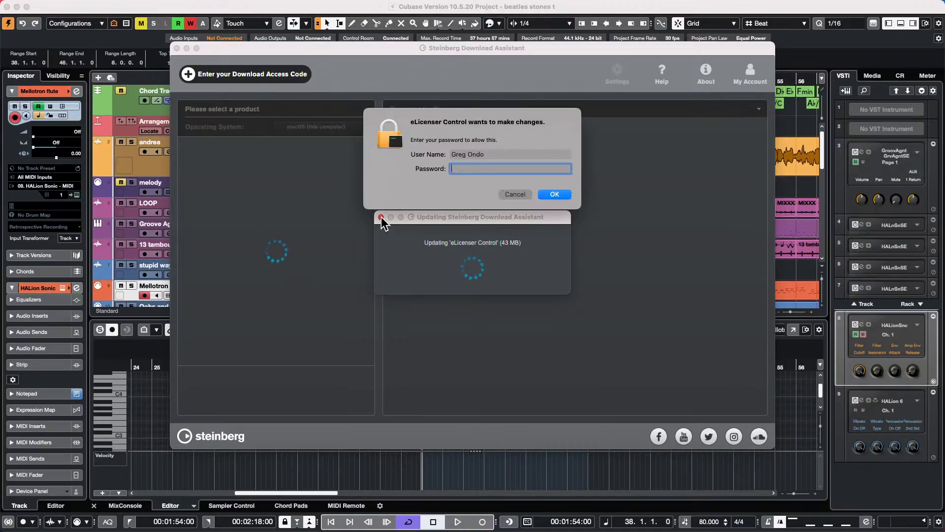
click(517, 195)
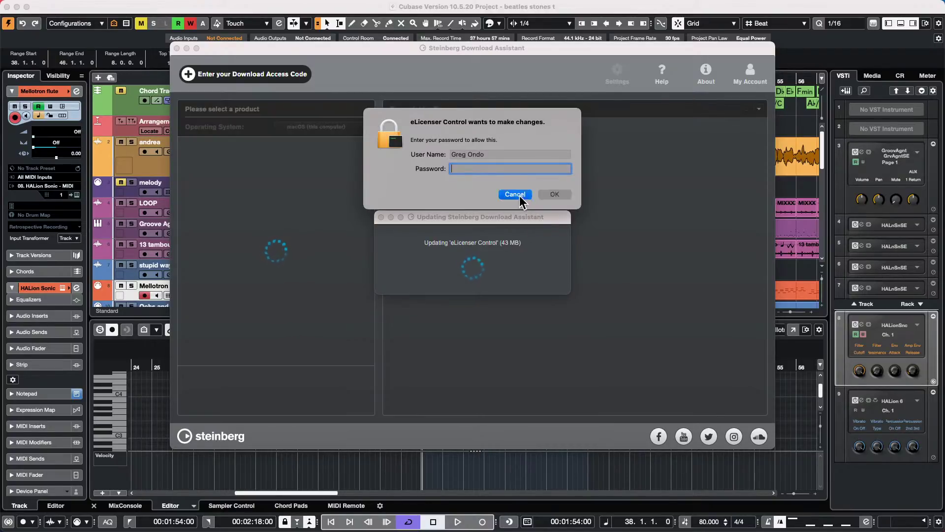
click(381, 217)
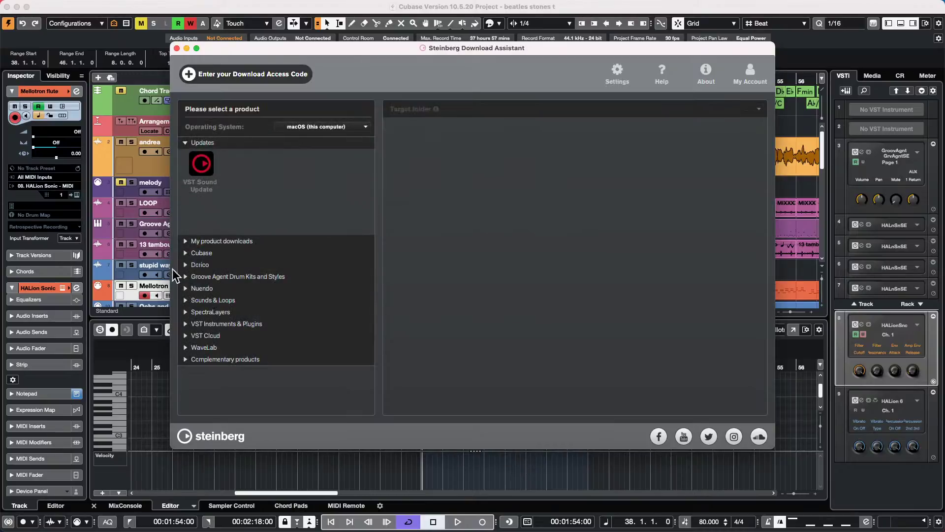
click(205, 253)
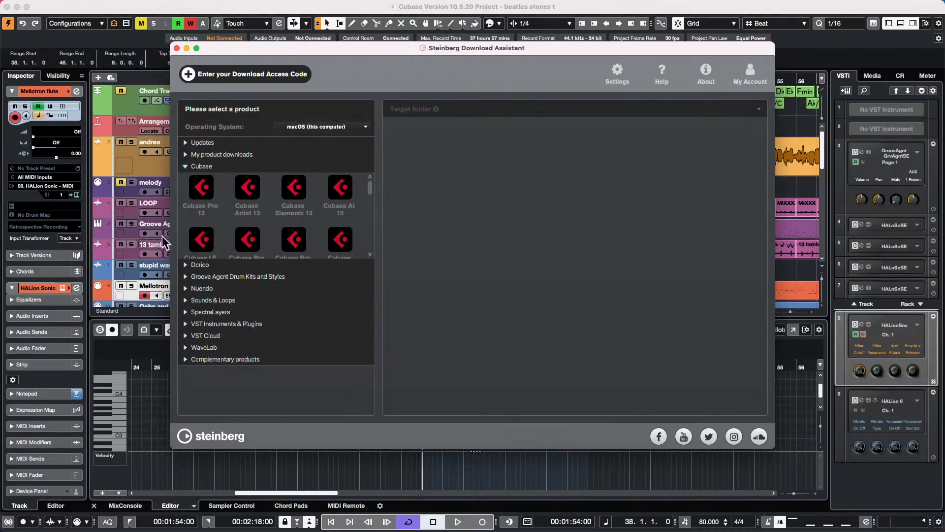
click(201, 190)
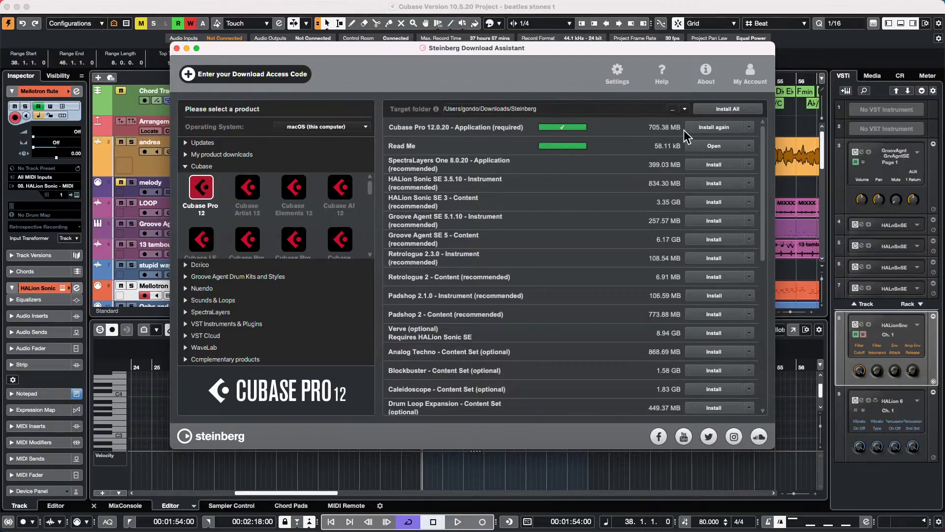
- Close the Download Assistant, select the andrea track, and scroll down the track list
click(177, 48)
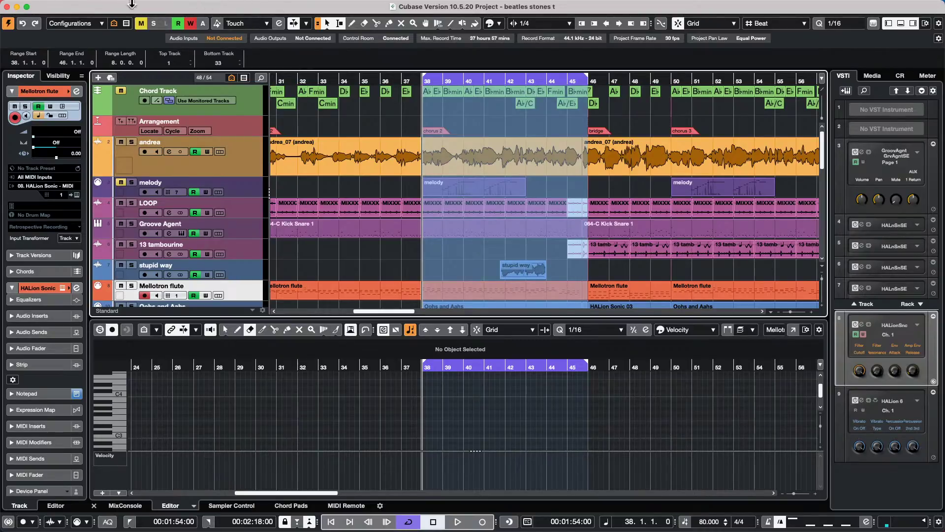
mouse_move(32, 6)
click(226, 155)
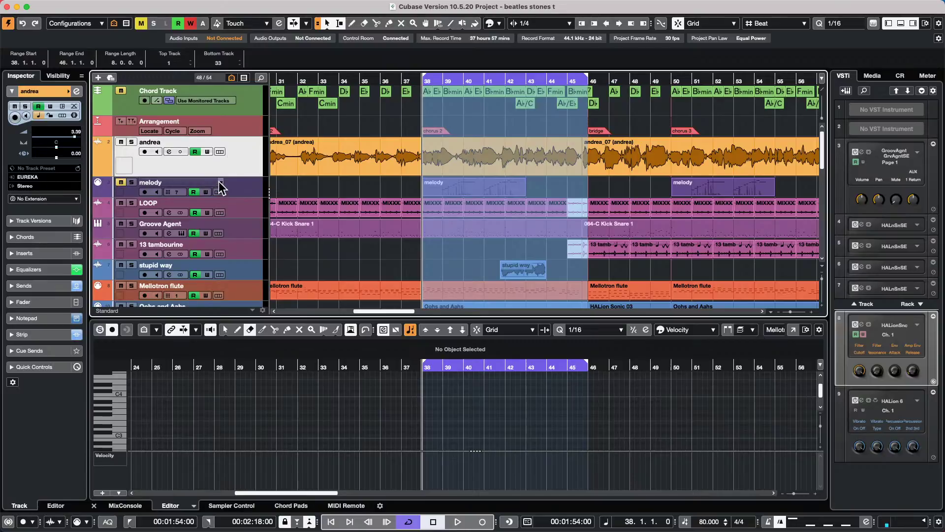
scroll(219, 182, down, 1)
scroll(218, 181, down, 3)
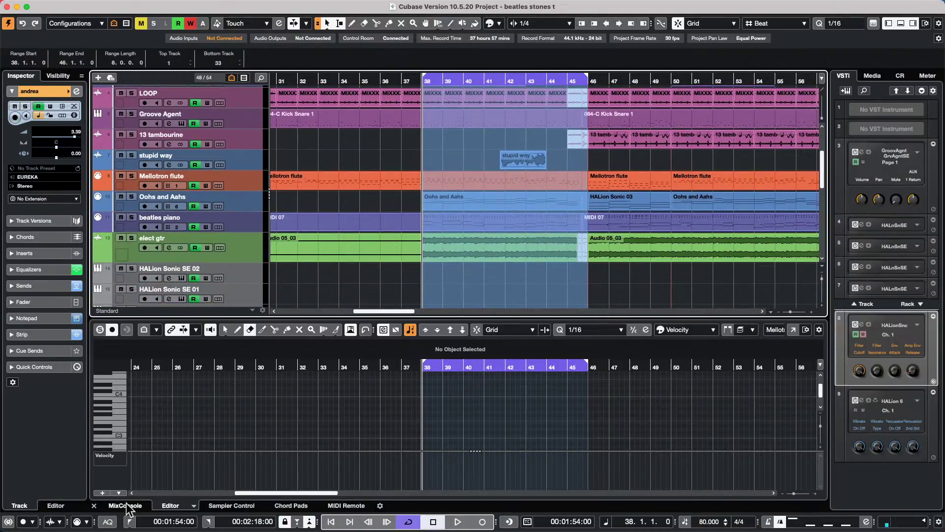
- Show MIDI Remote for the ChoiSauce 100 - One Hundred controller and select the beatles piano track
click(346, 506)
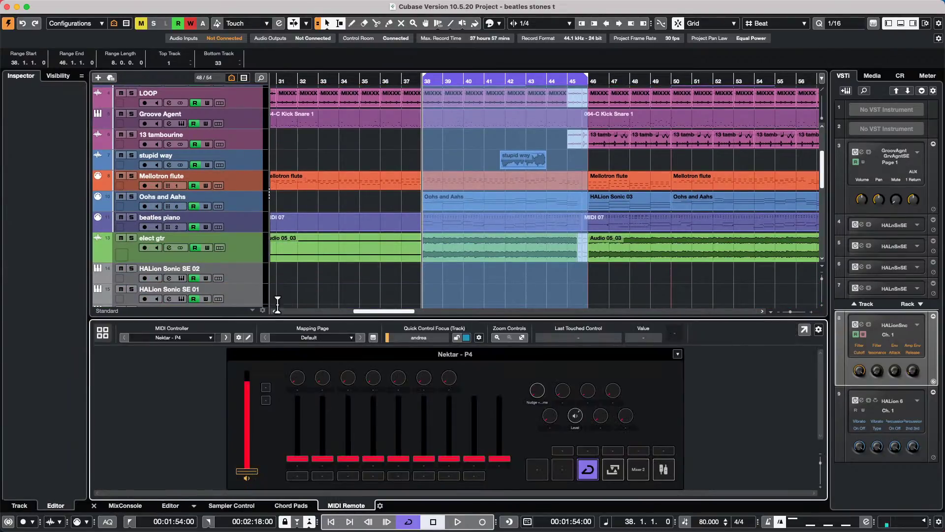
click(173, 337)
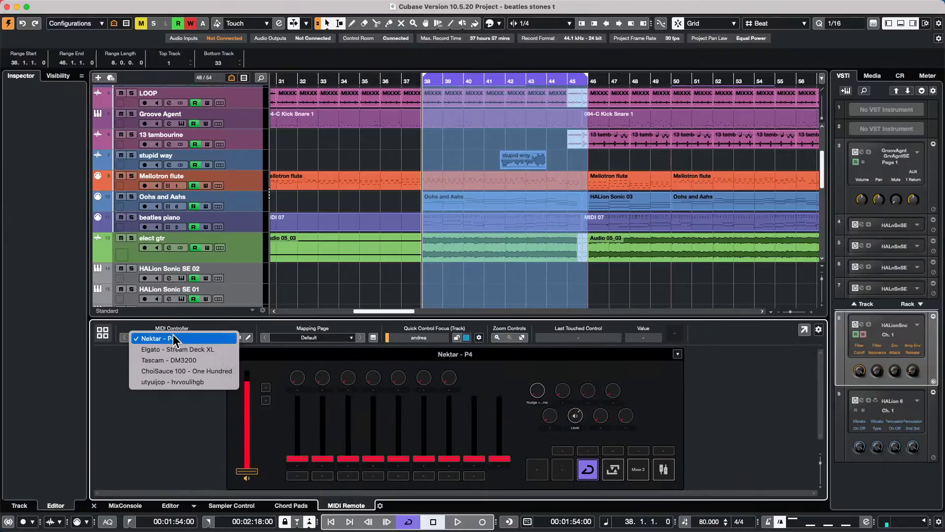
click(190, 371)
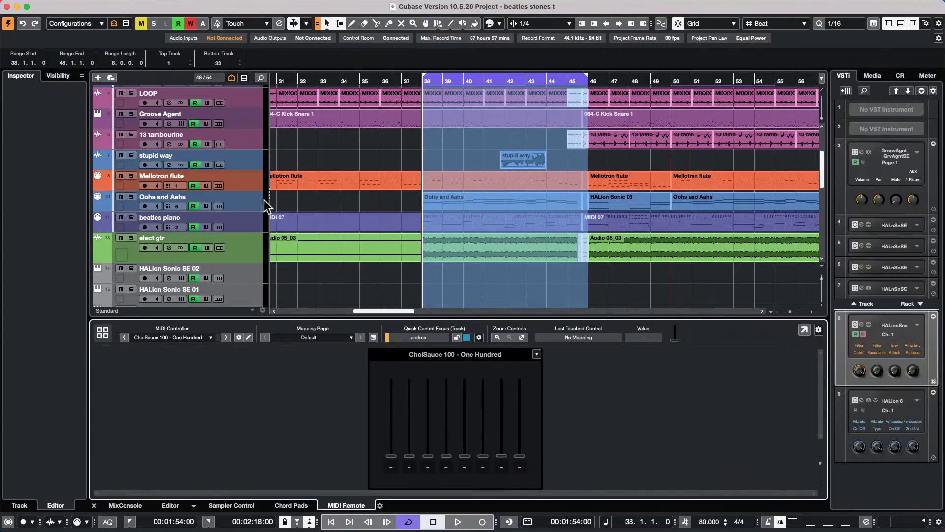
click(247, 223)
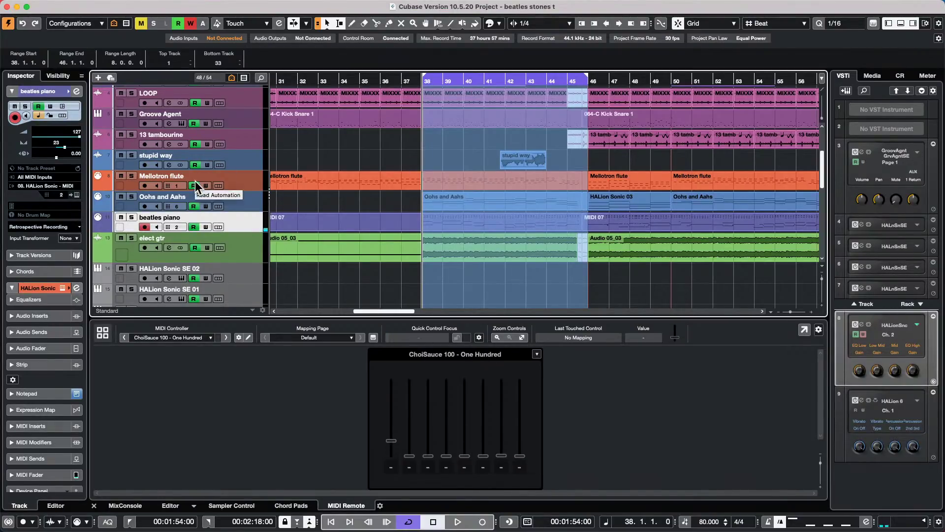
double_click(391, 439)
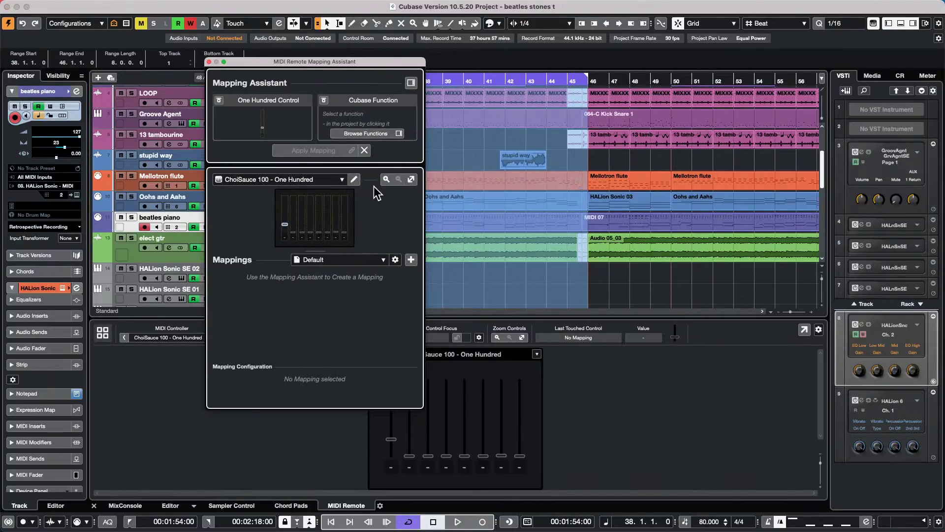
click(411, 83)
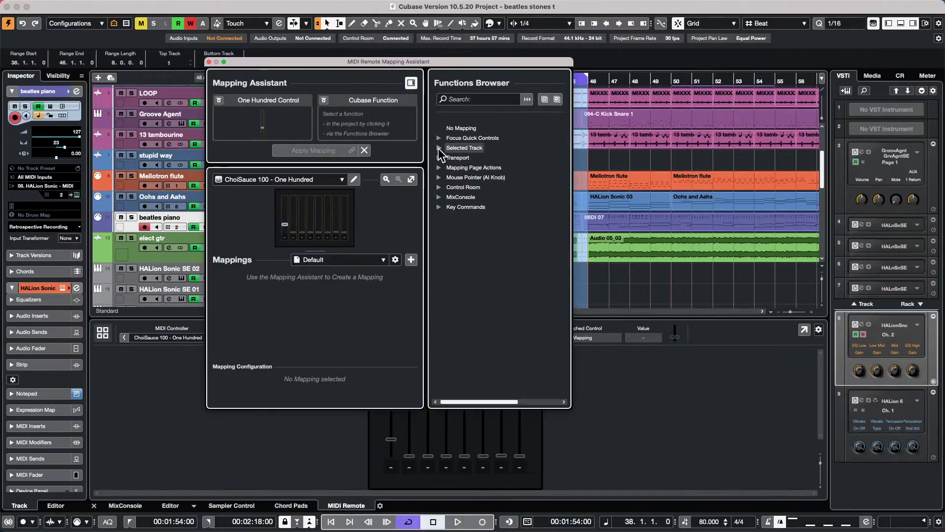
click(439, 148)
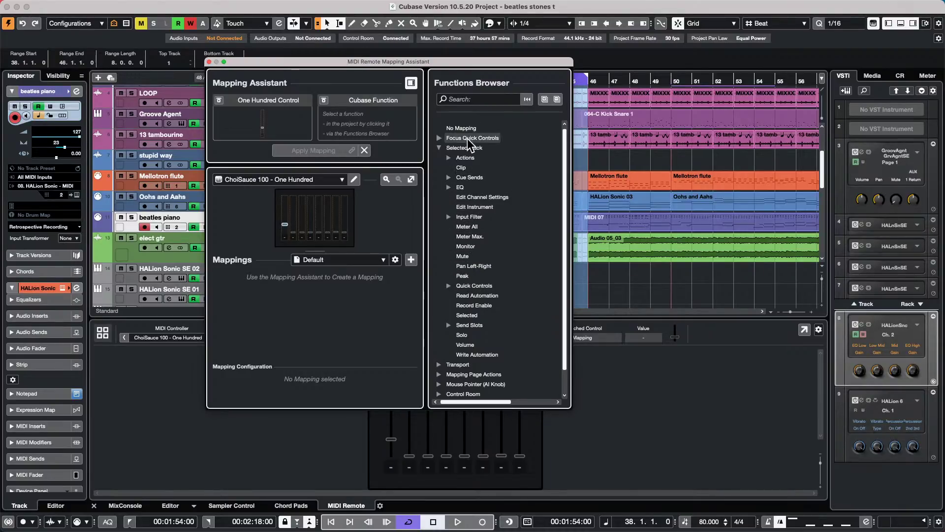
click(464, 345)
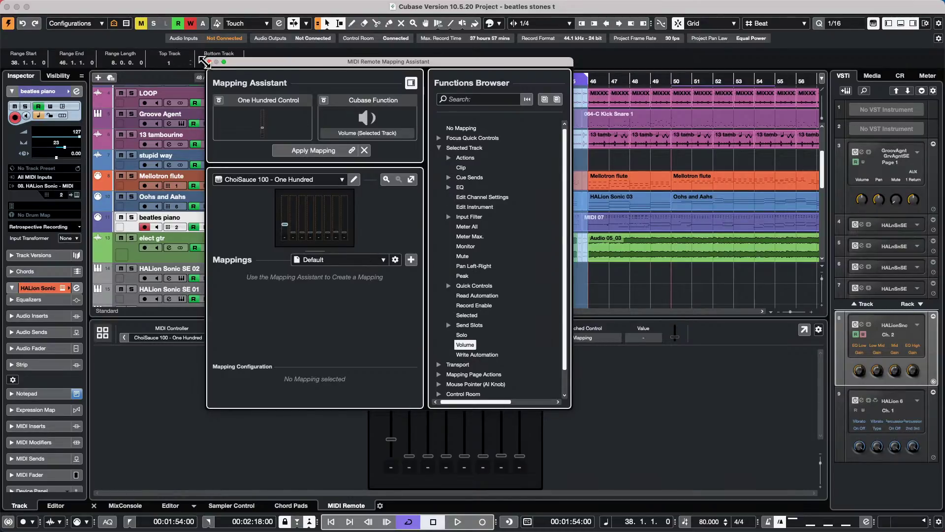
click(208, 62)
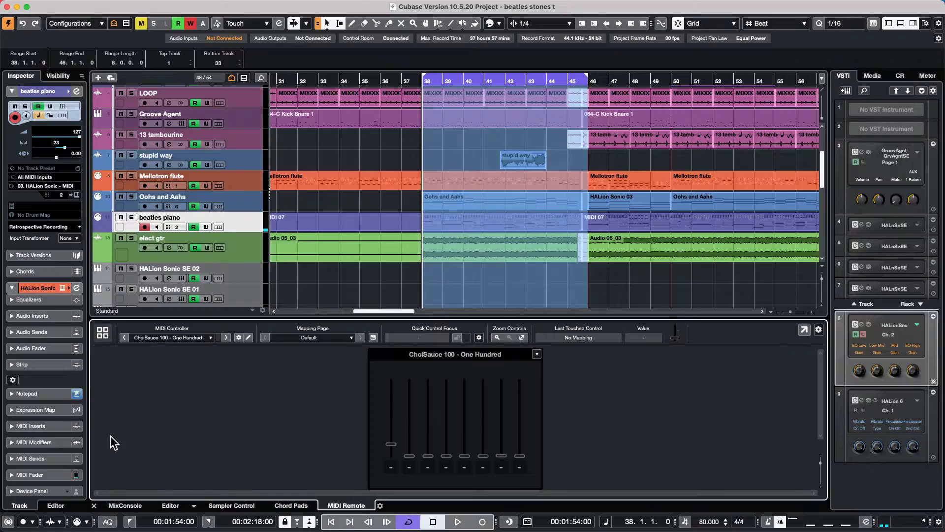
- Check the mixer, then move and double-click the controller's first fader to start mapping it
click(124, 505)
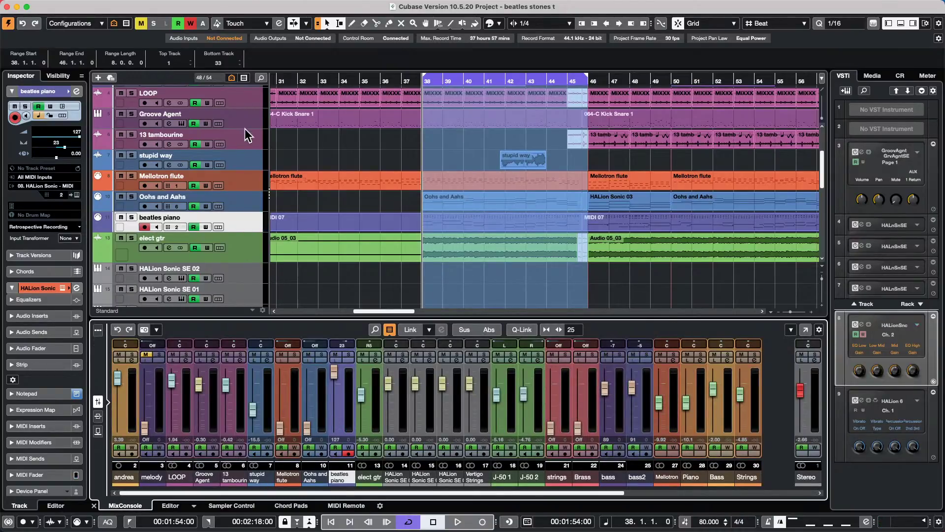
scroll(245, 129, up, 4)
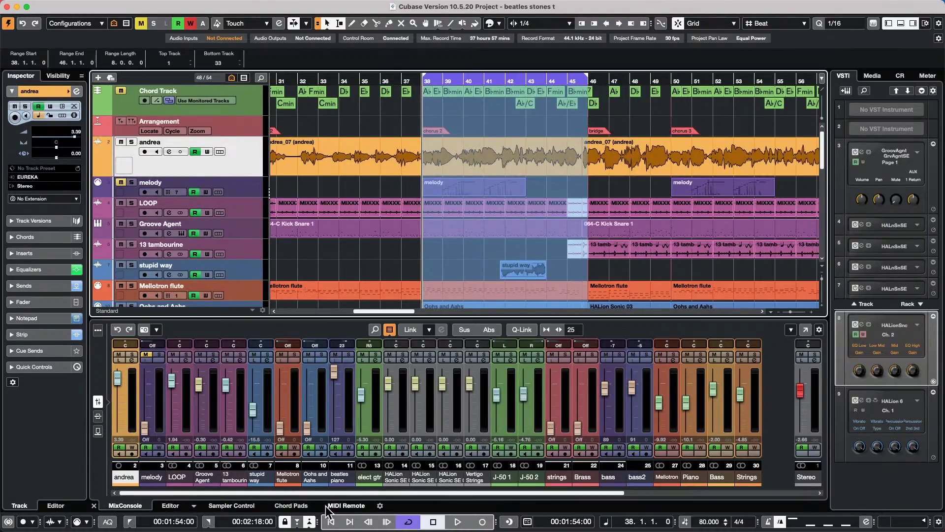
click(347, 507)
drag(391, 399, 388, 431)
double_click(390, 430)
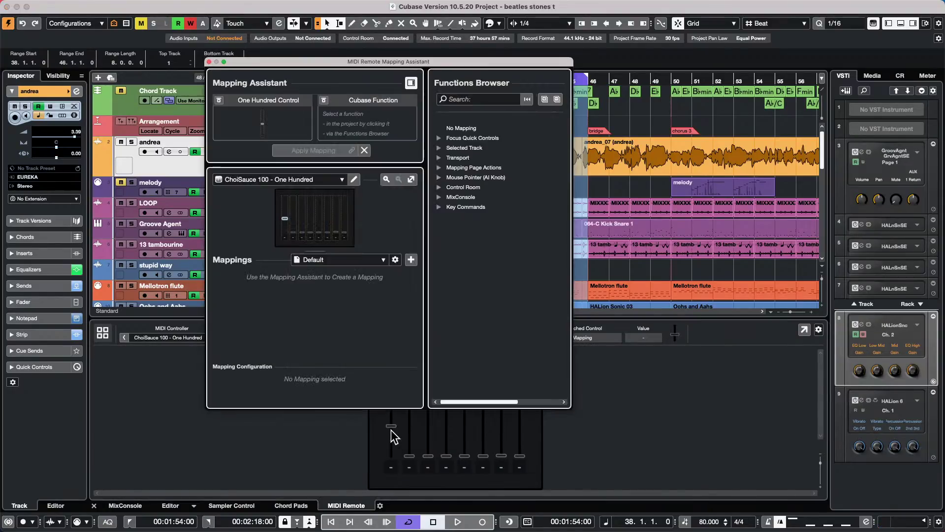
- Map the first fader to Selected Track > Volume and close the Mapping Assistant
click(411, 82)
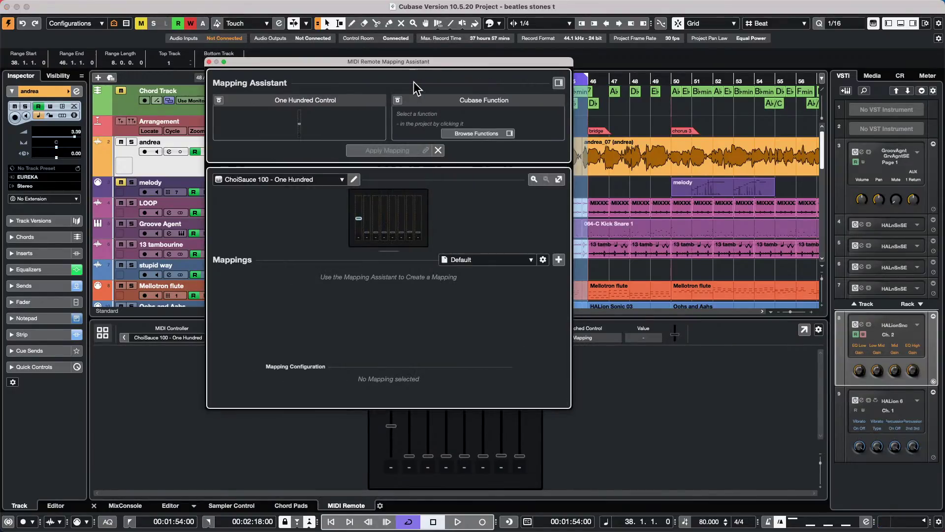
click(559, 82)
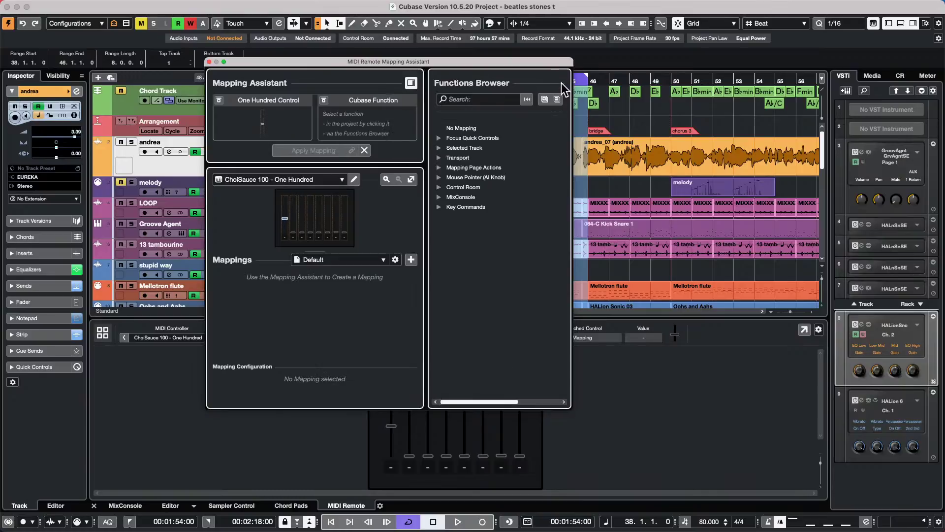
click(438, 149)
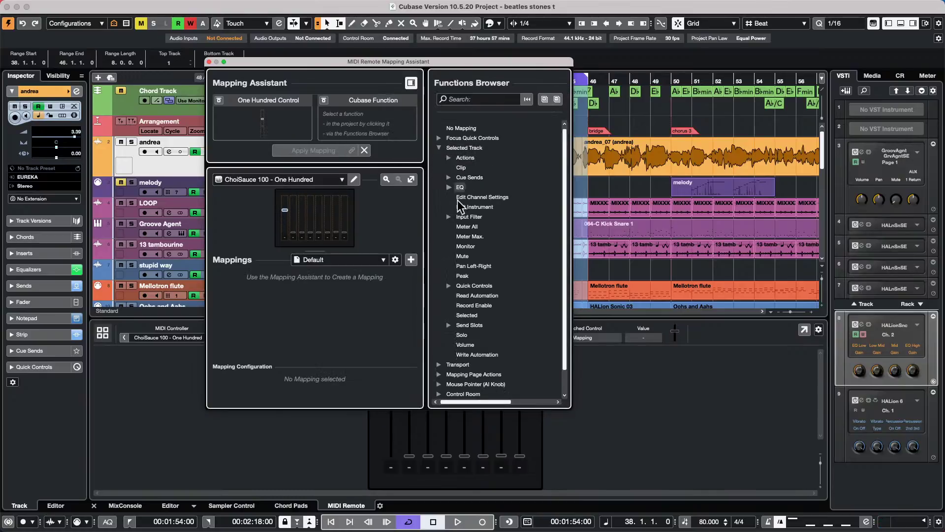
click(472, 345)
click(324, 153)
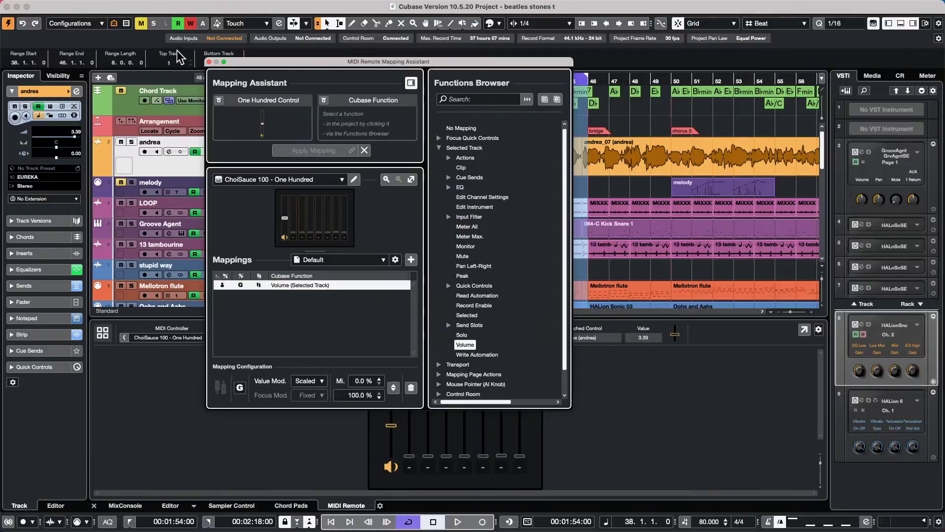
click(208, 62)
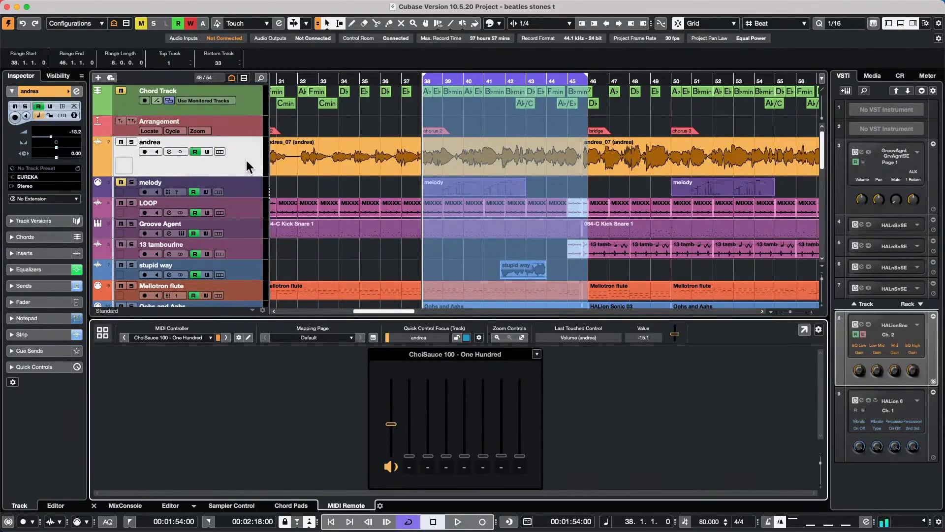
- Select the andrea track, enable its Write Automation, and expand its Inserts section
click(239, 182)
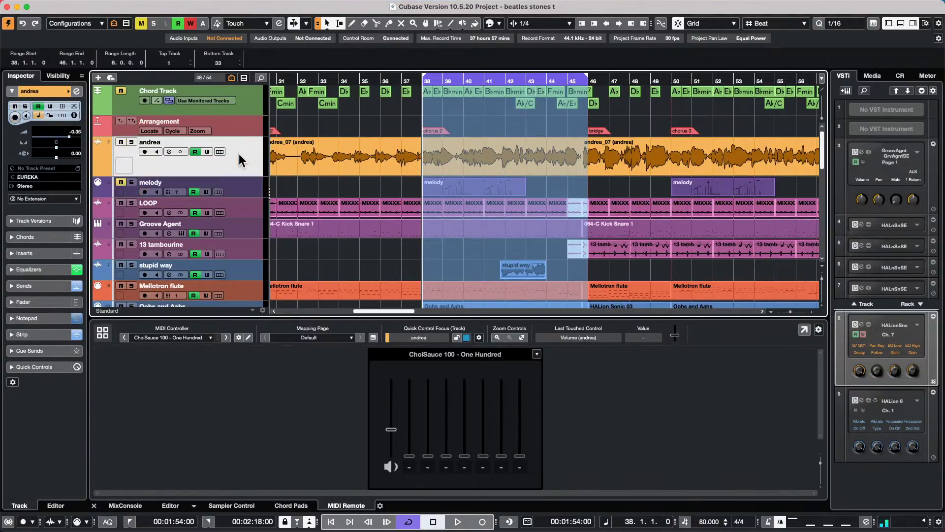
click(240, 159)
click(50, 105)
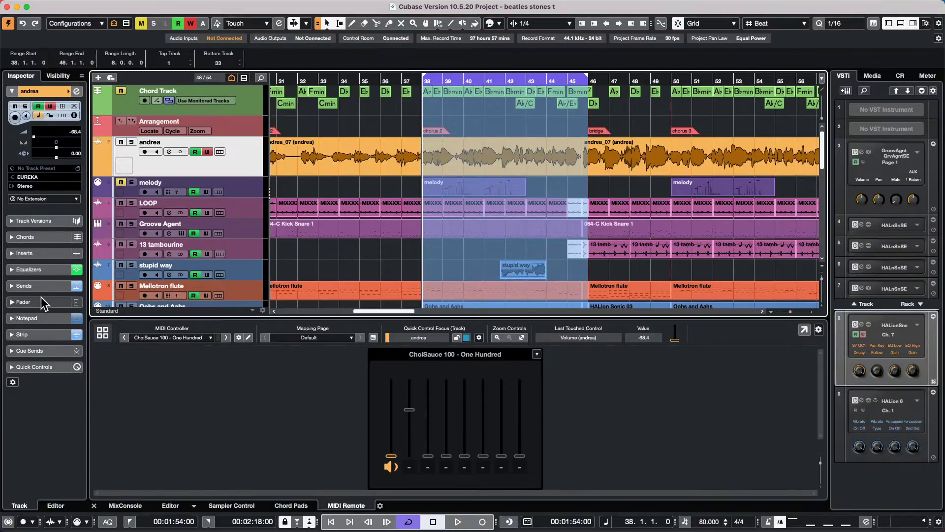
click(55, 256)
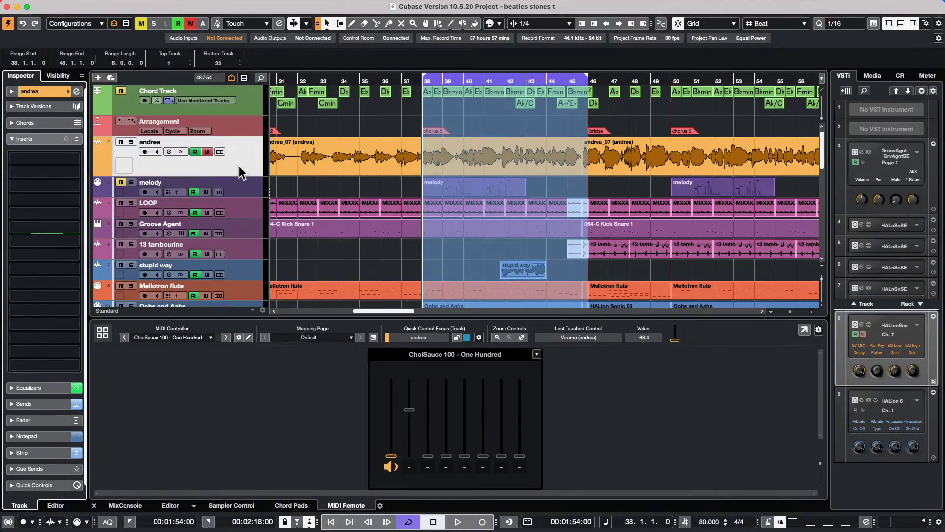
- Check melody's incoming MIDI with the MIDI Monitor insert, then reopen the Mapping Assistant
click(246, 189)
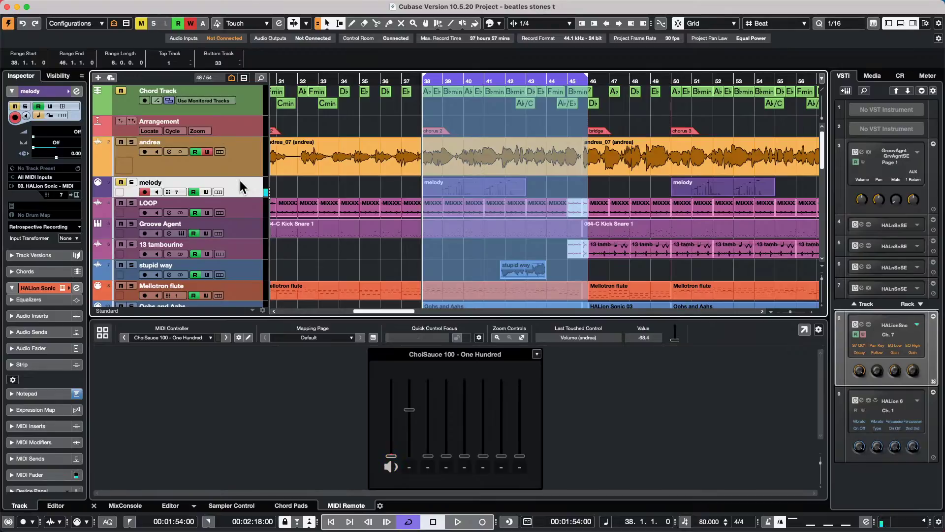
click(42, 427)
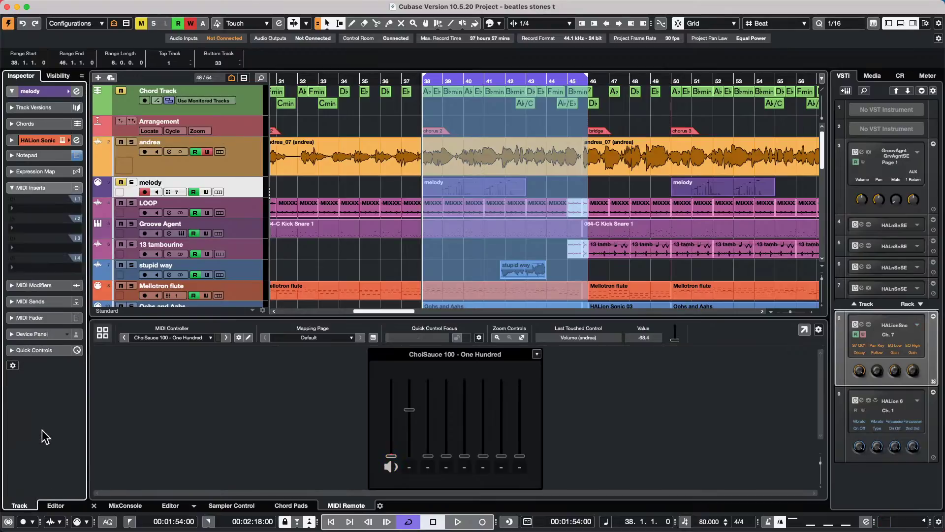
click(50, 204)
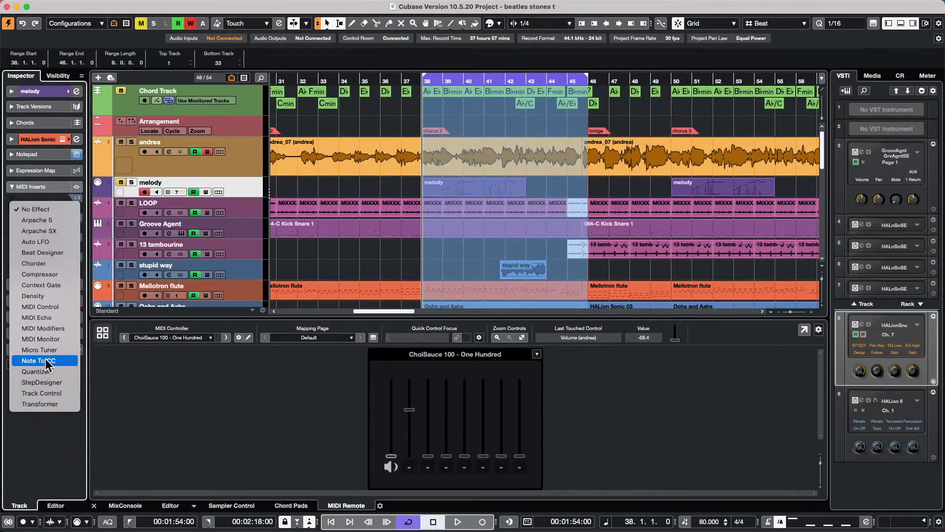
click(49, 338)
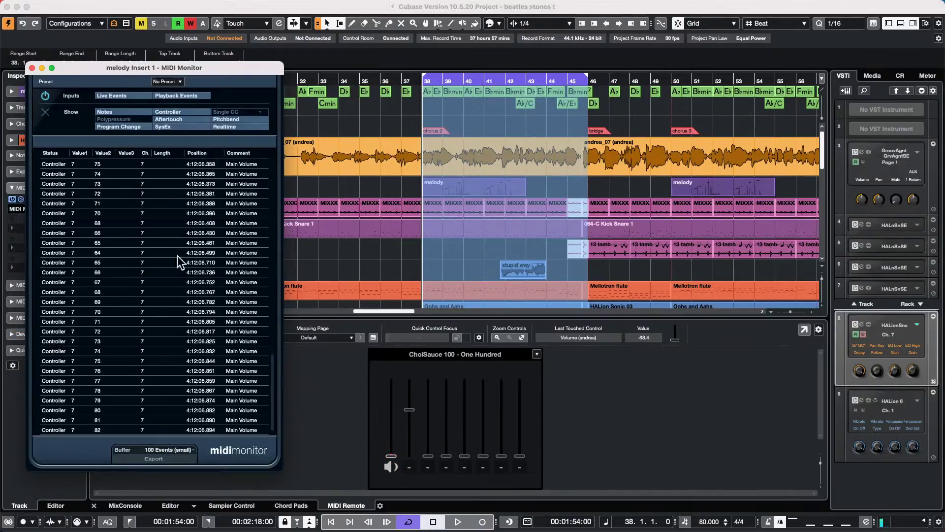
click(32, 67)
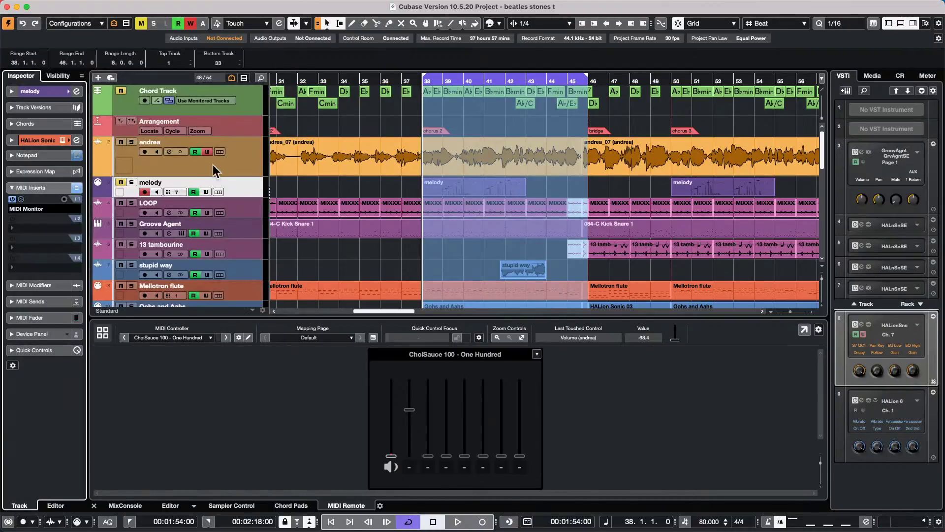
click(40, 91)
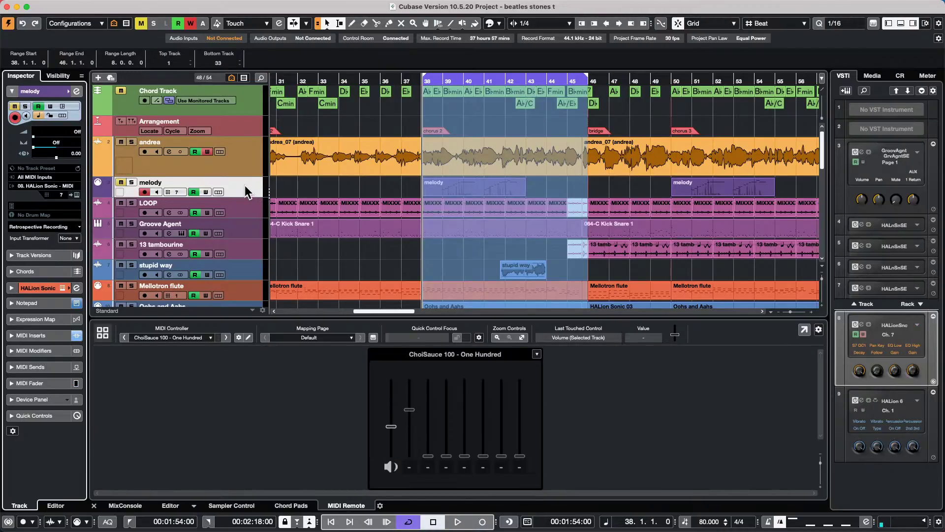
click(409, 413)
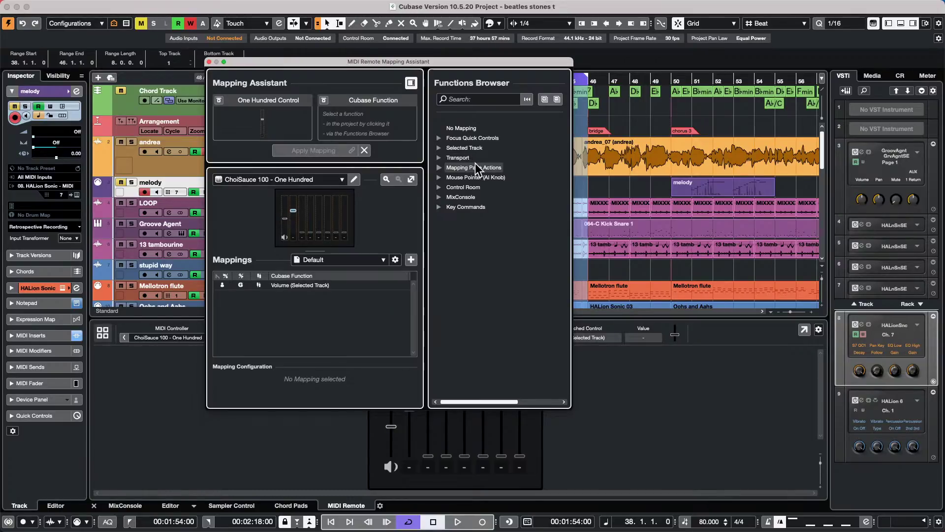
- Expand Selected Track in the Functions Browser and scroll through its functions
click(439, 148)
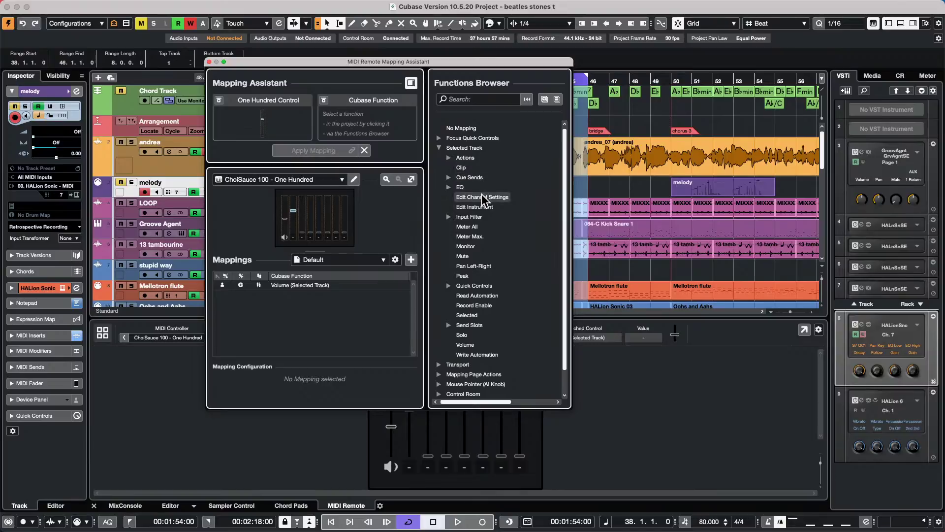
scroll(481, 198, down, 2)
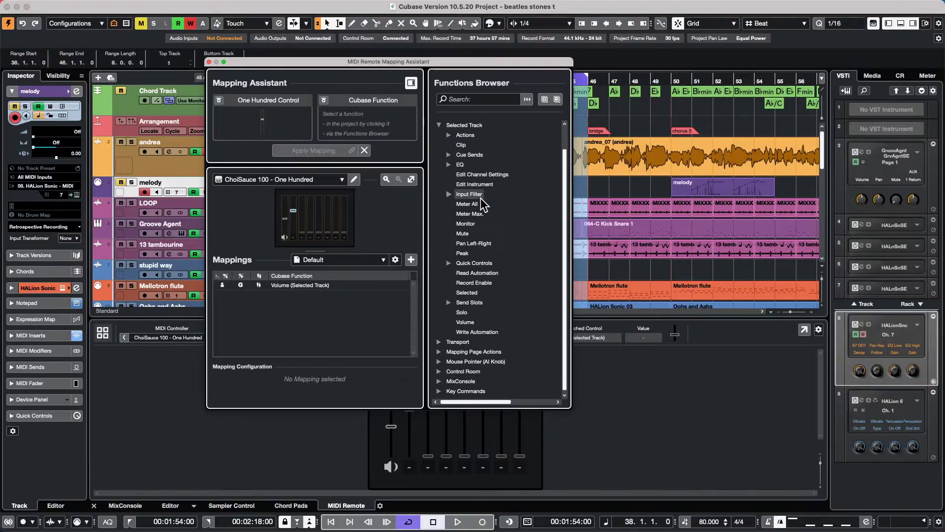
- Close the Mapping Assistant, zoom to bars 36–45, and place the cursor at bar 38
click(209, 62)
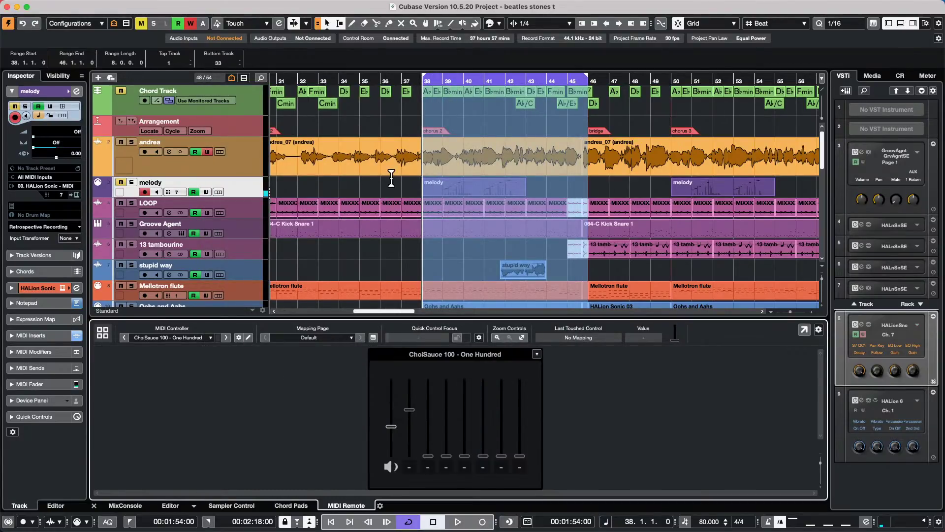
click(463, 191)
click(402, 195)
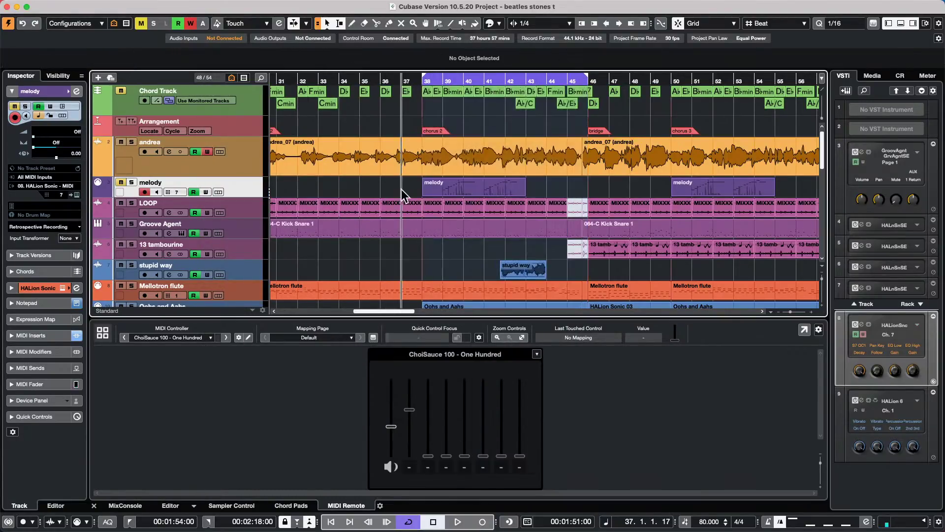
drag(437, 82, 422, 216)
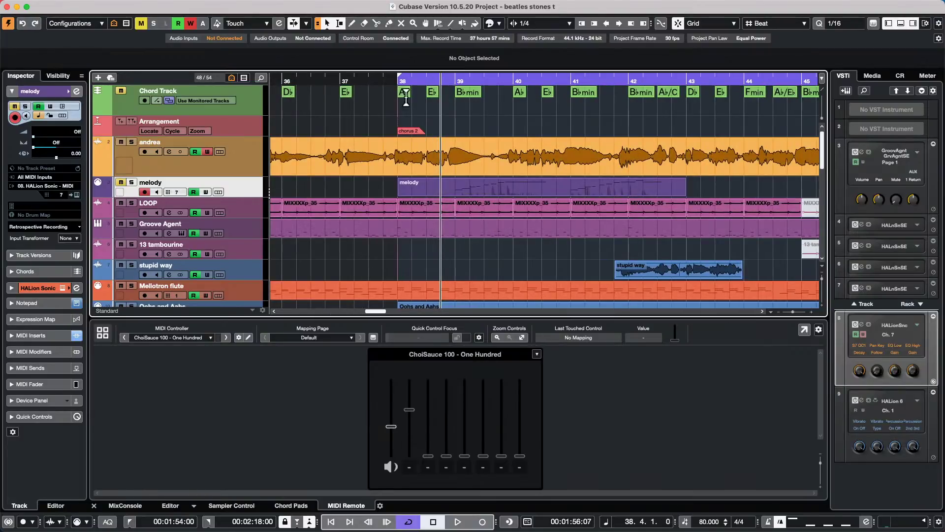
drag(413, 82, 398, 84)
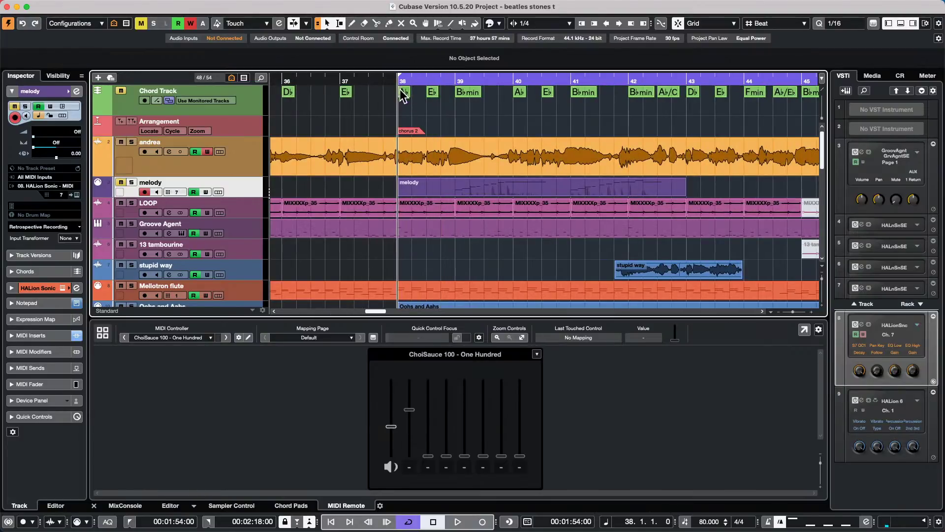
- Record a short pass on melody, then solo melody and play back from bar 38
click(483, 523)
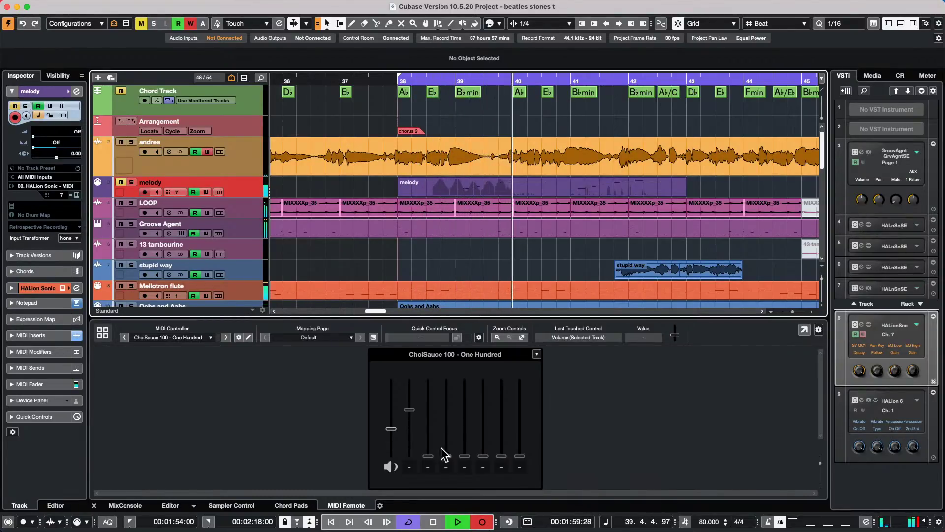
click(433, 521)
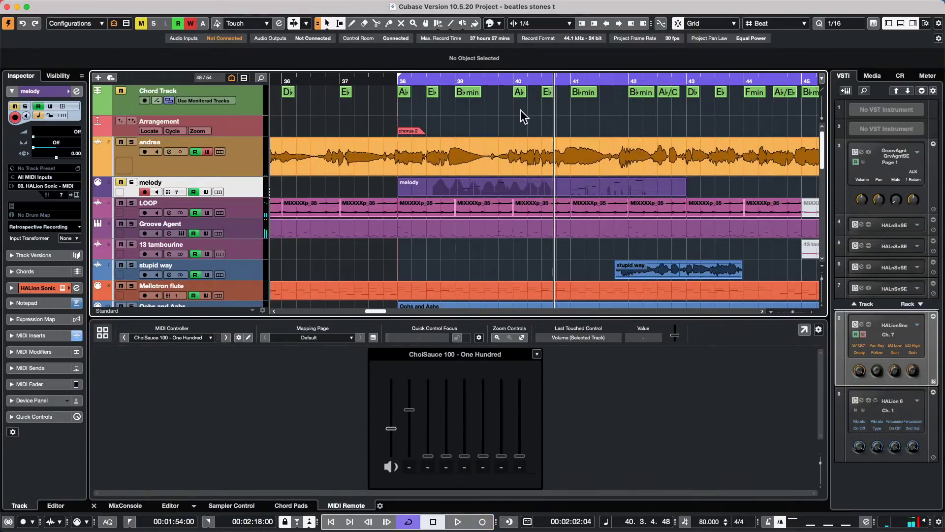
click(131, 182)
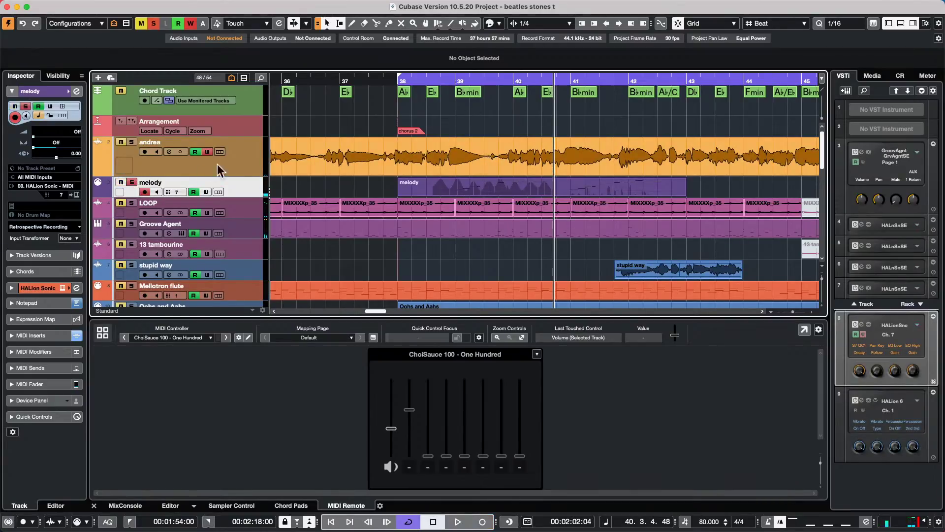
click(415, 81)
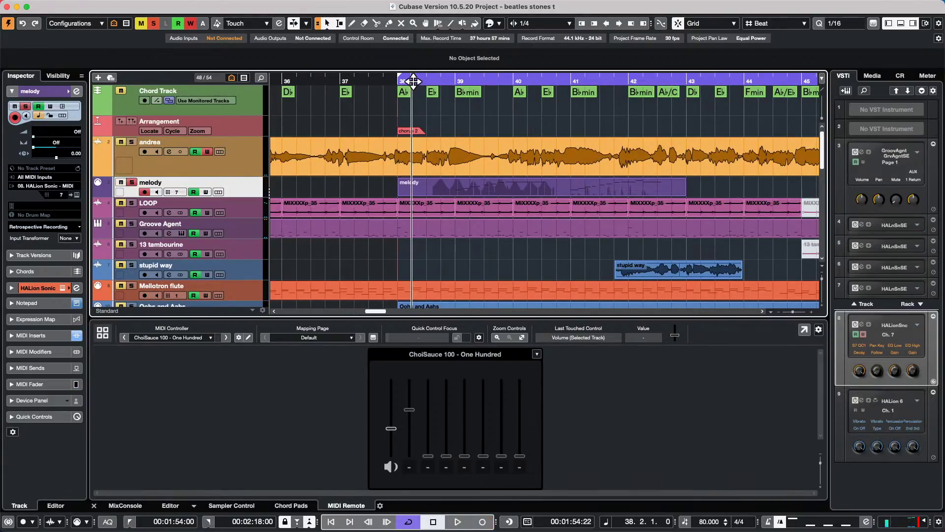
key(space)
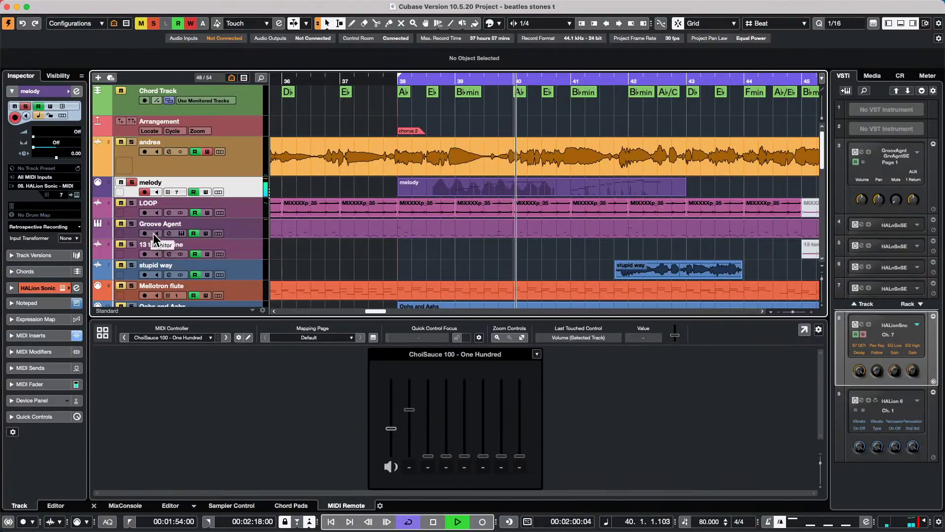
key(space)
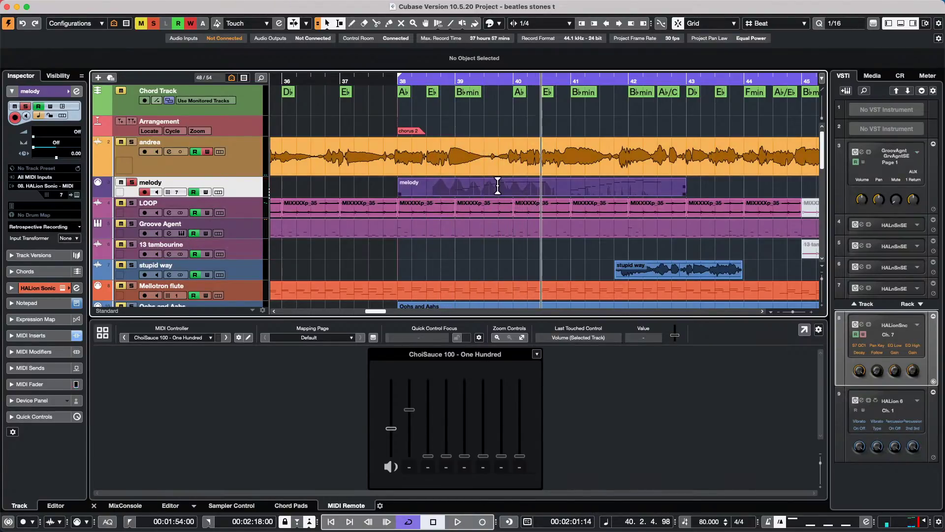
- In the MixConsole, play from bar 38.3 and raise the melody fader up from Off
click(125, 505)
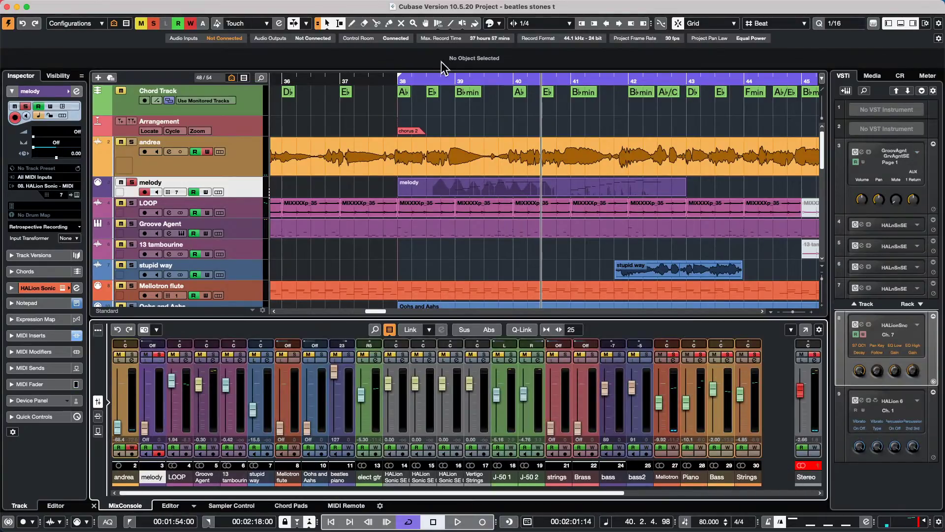
click(441, 79)
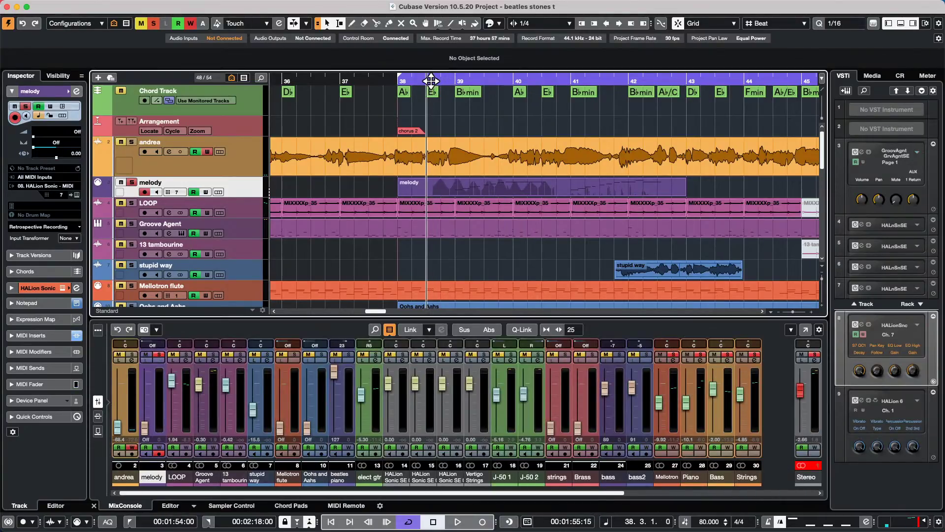
key(space)
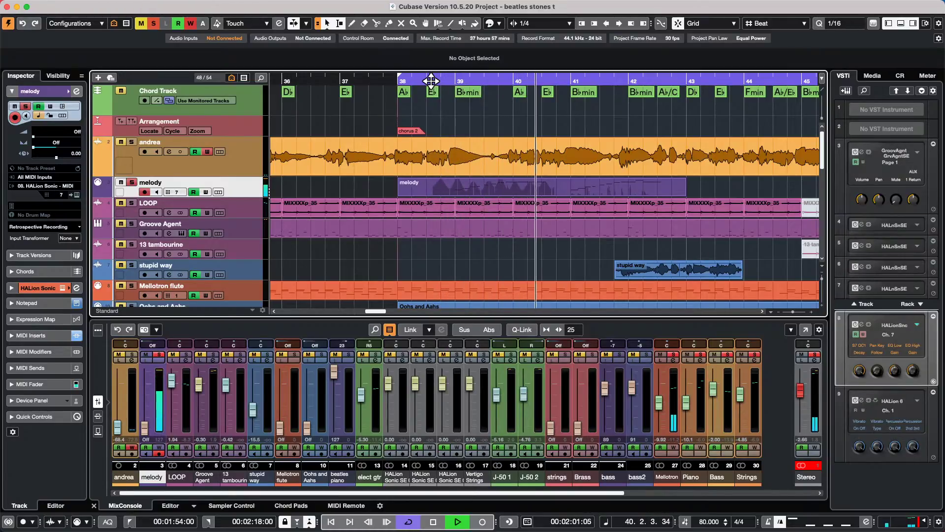
key(space)
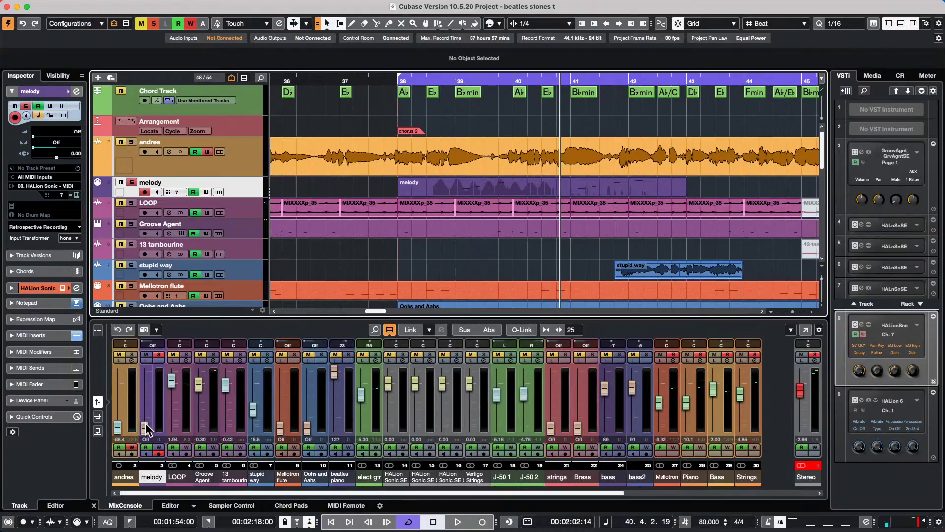
drag(146, 425, 148, 389)
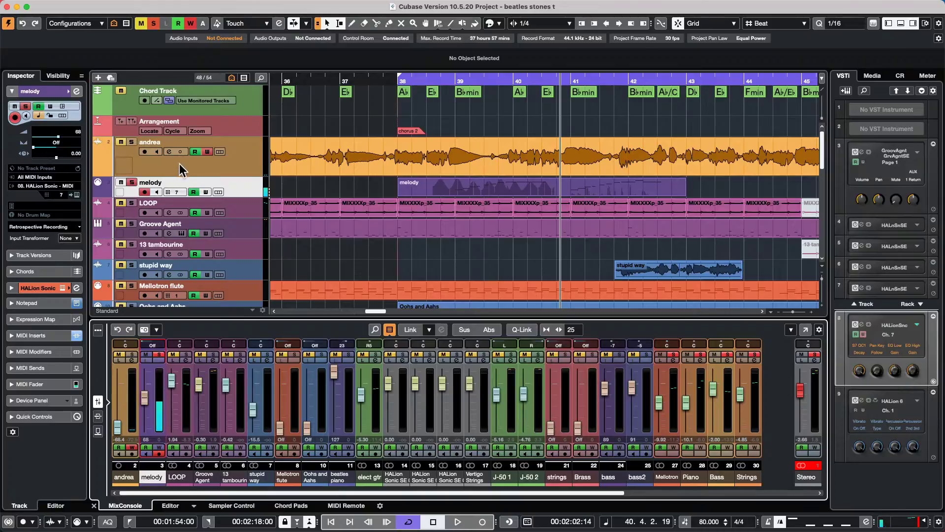
- Select the andrea track, reselect melody, and show the Editor in the lower zone
click(239, 158)
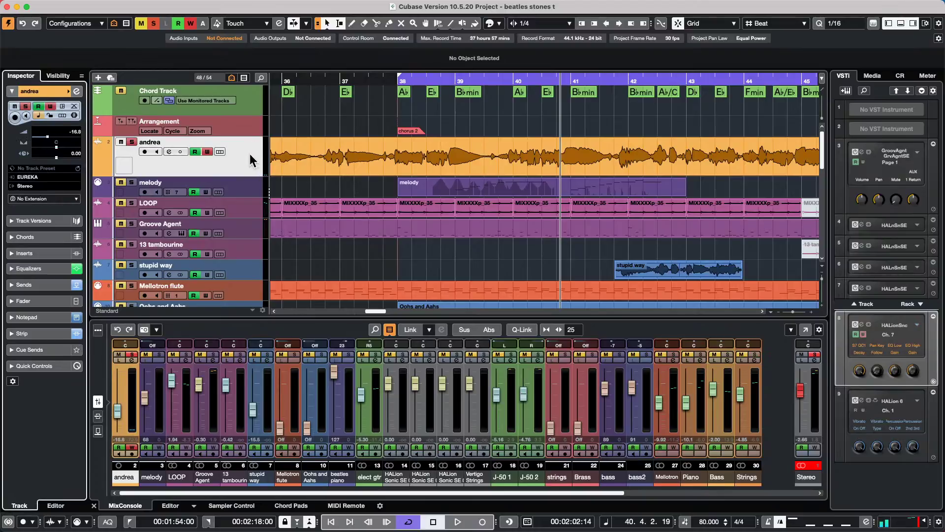
click(235, 181)
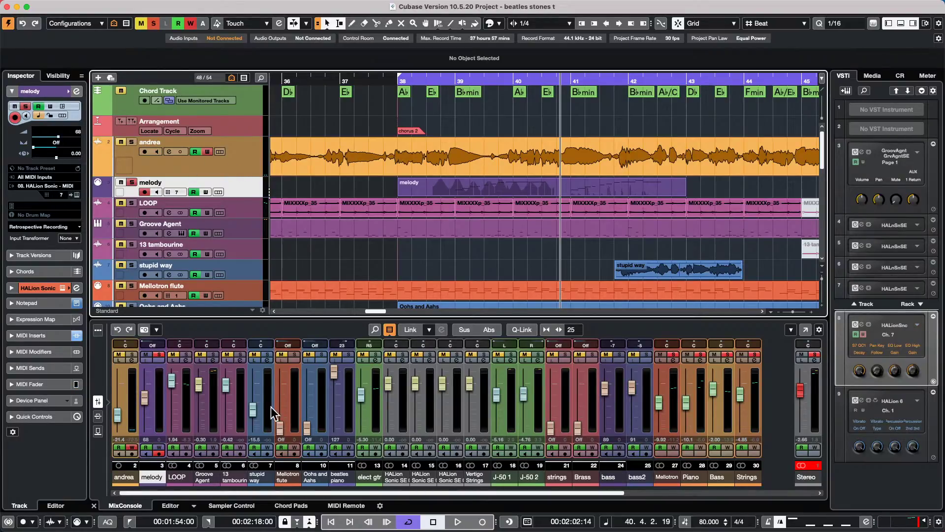
click(170, 505)
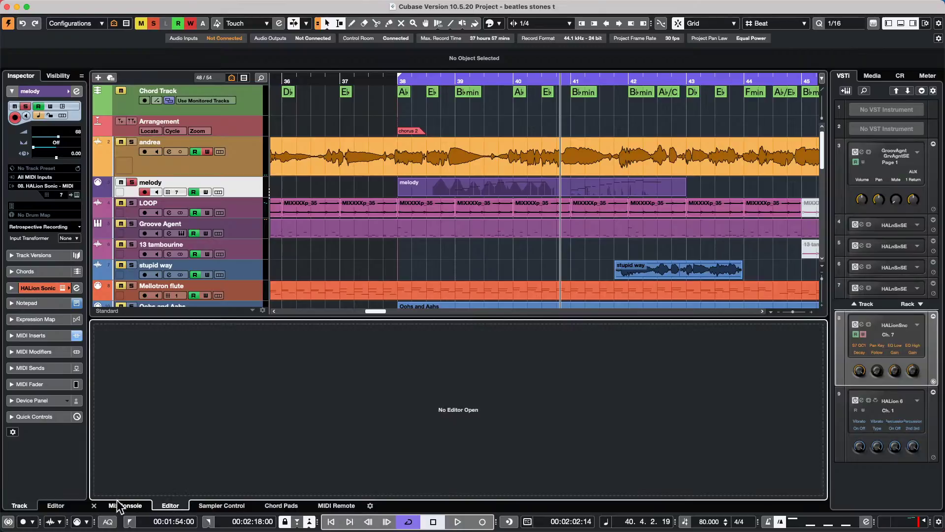
- From the MIDI Remote panel, browse the MixConsole functions in the Mapping Assistant, then close it
click(343, 505)
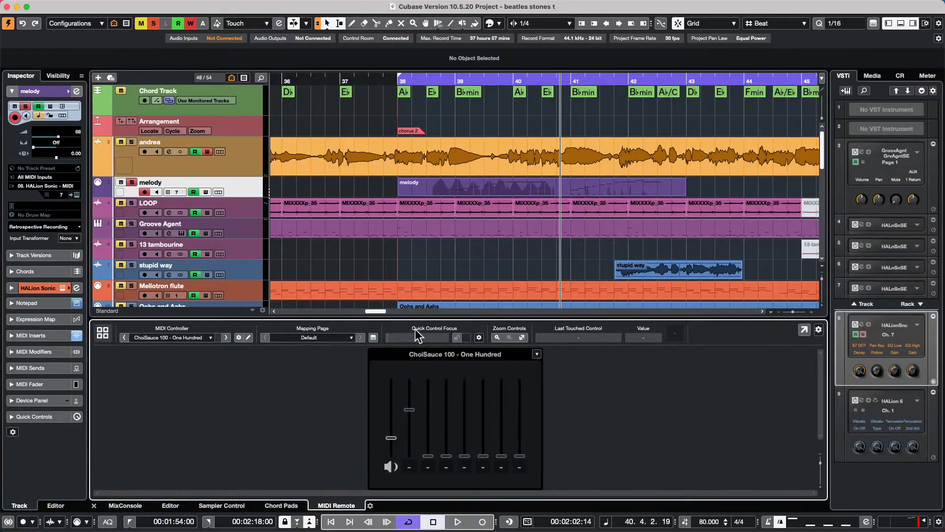
double_click(412, 416)
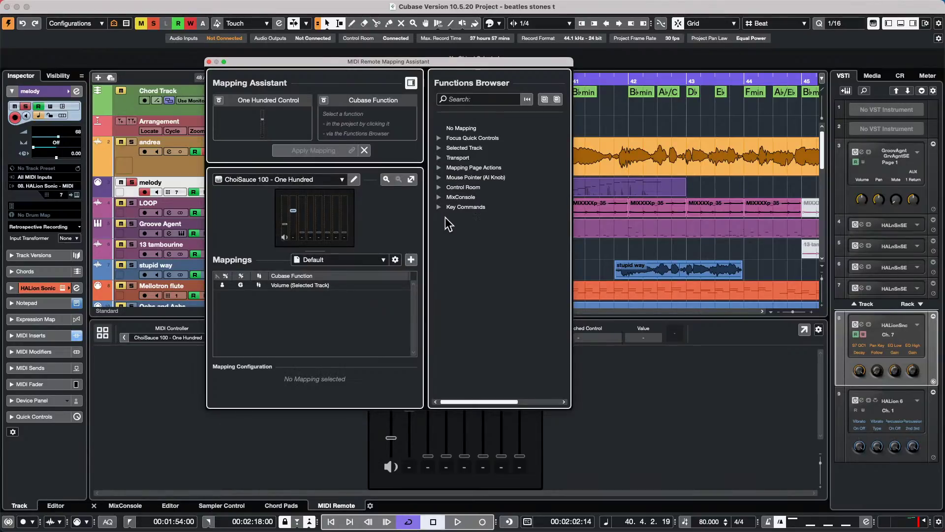
click(438, 197)
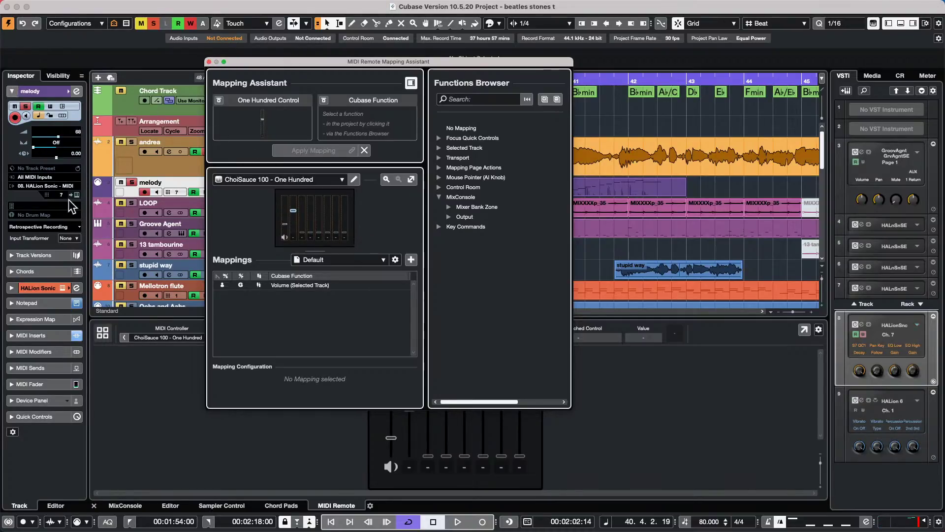
click(57, 143)
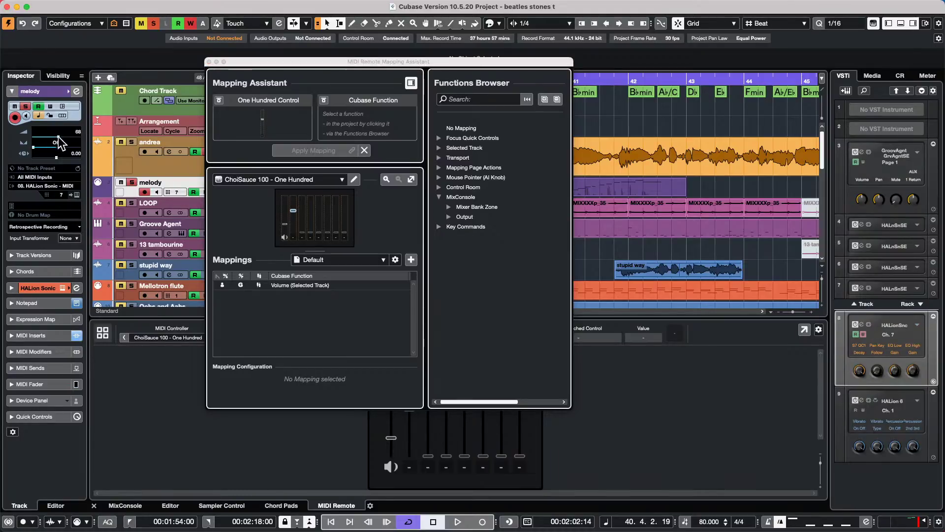
click(209, 62)
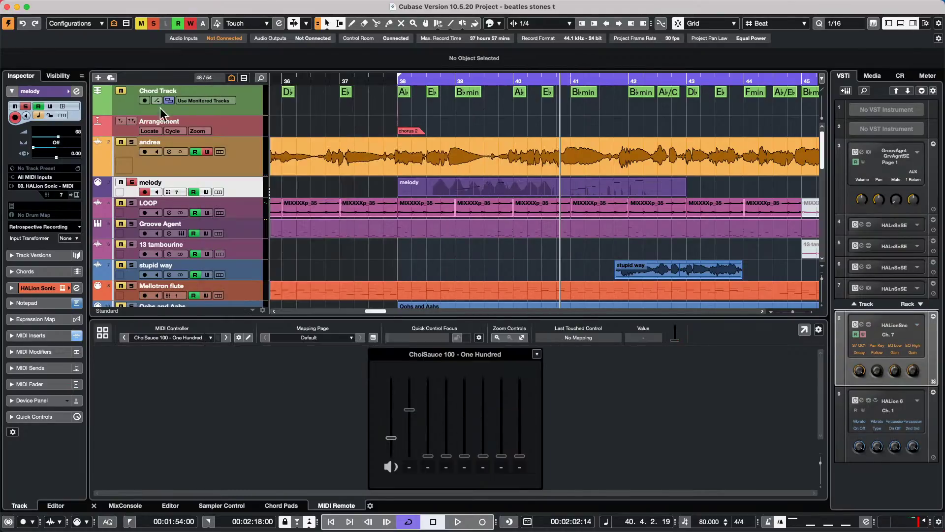
- Show the MixConsole strips, check a fader's channel context menu, then select Groove Agent and melody
click(170, 506)
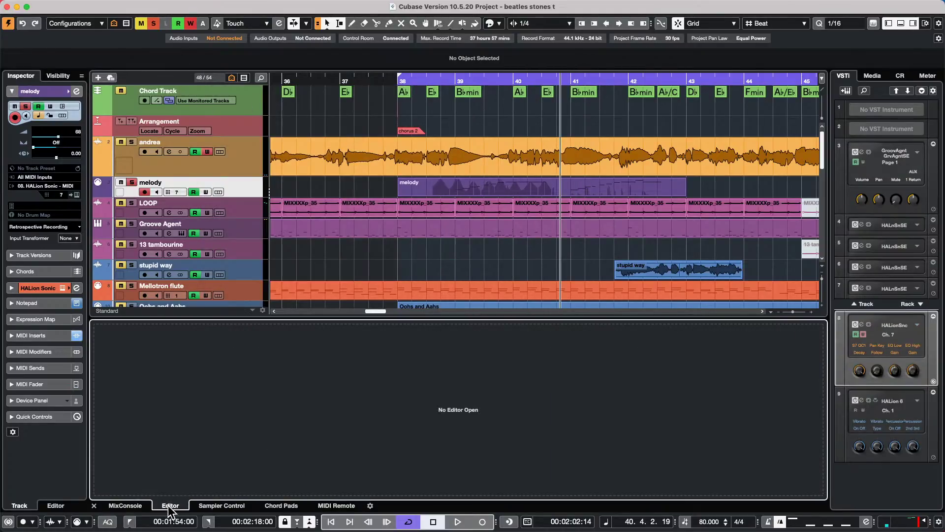
click(117, 505)
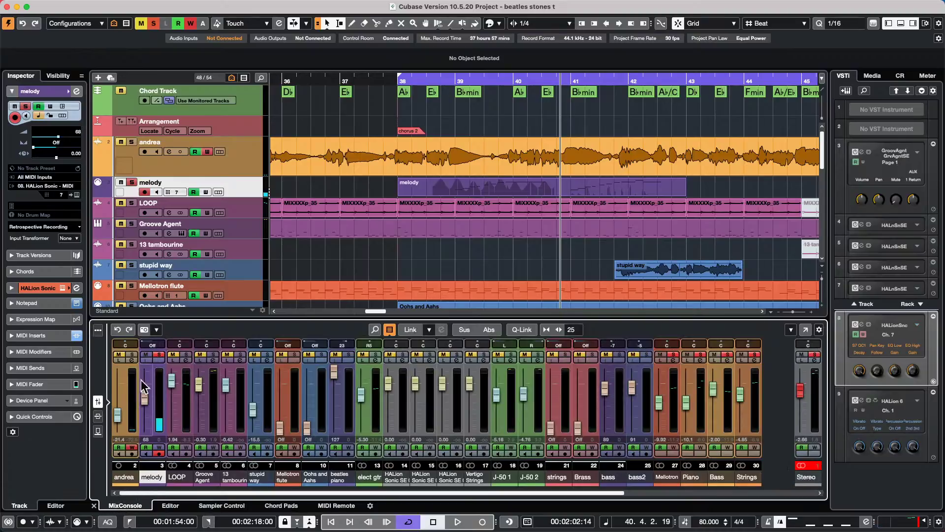
right_click(144, 394)
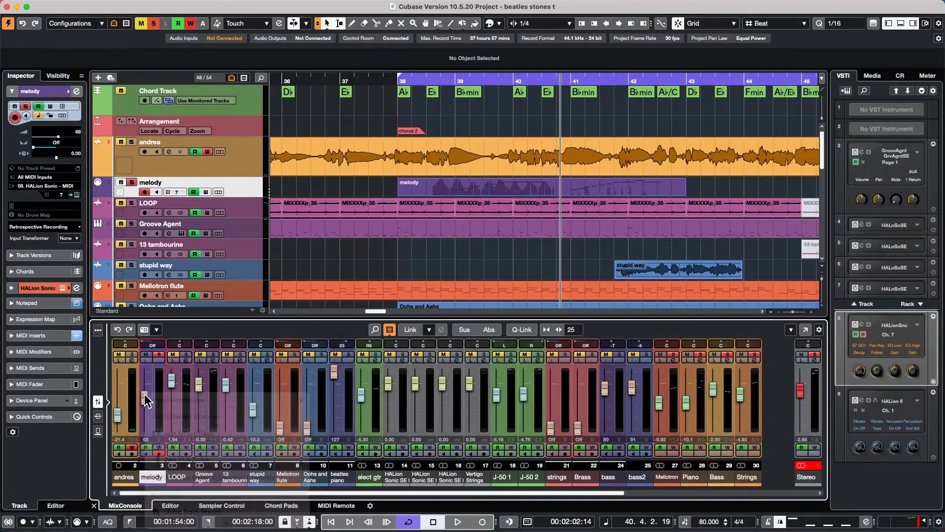
right_click(142, 397)
mouse_move(198, 528)
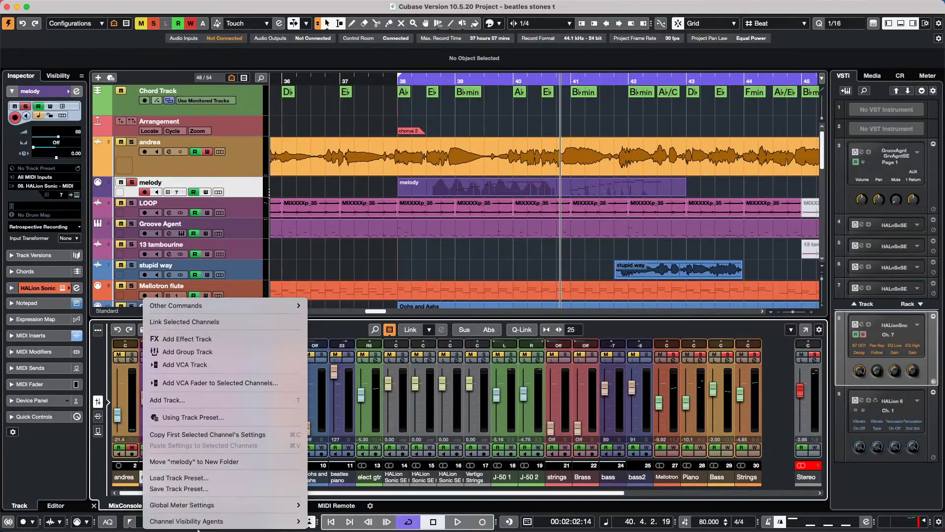
click(312, 247)
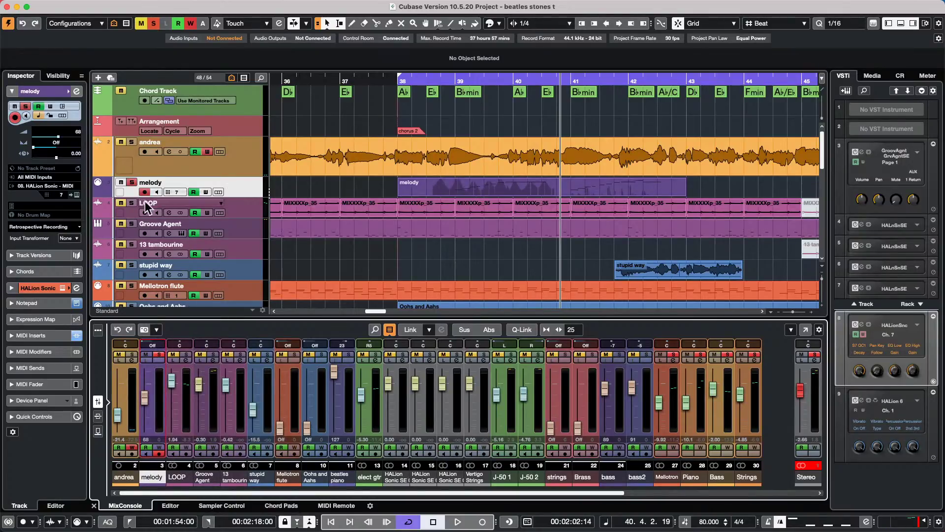
click(232, 224)
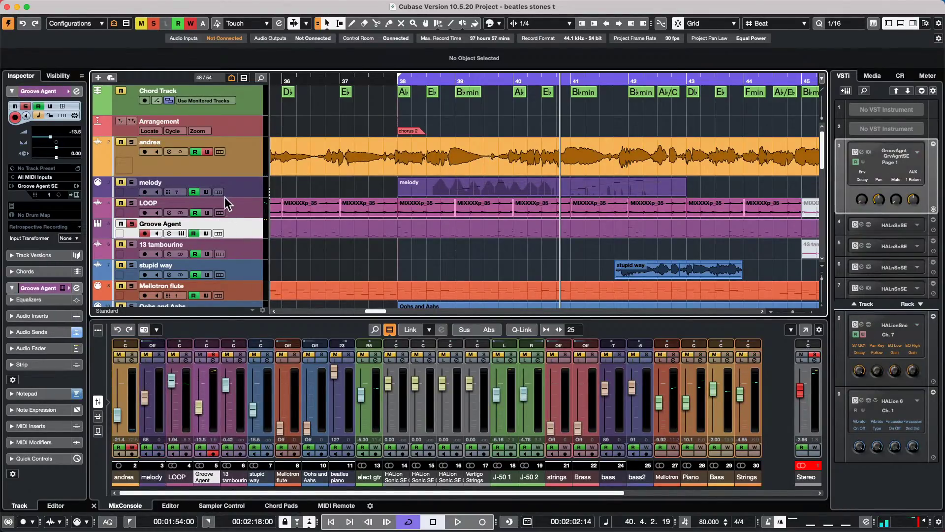
click(245, 184)
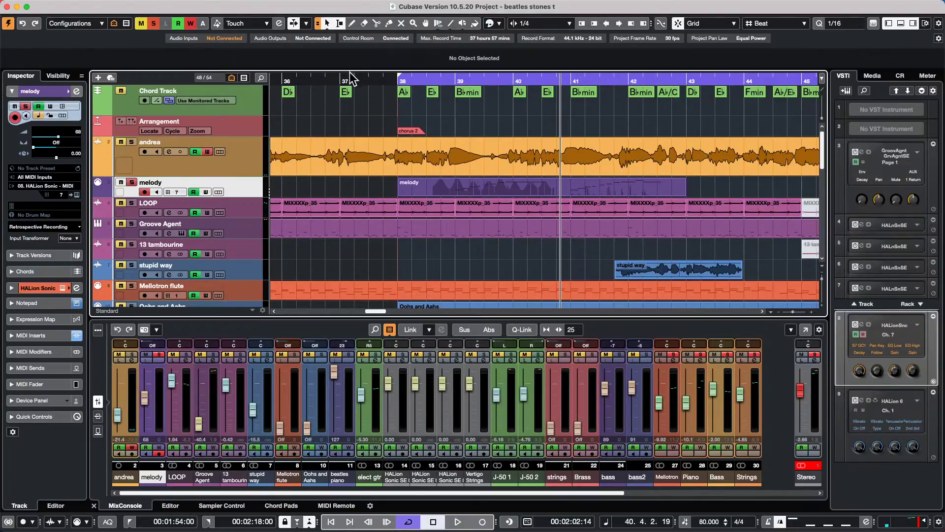
- Zoom out and trial splitting and deleting a range around bars 40–51, undoing each attempt
drag(356, 78, 363, 47)
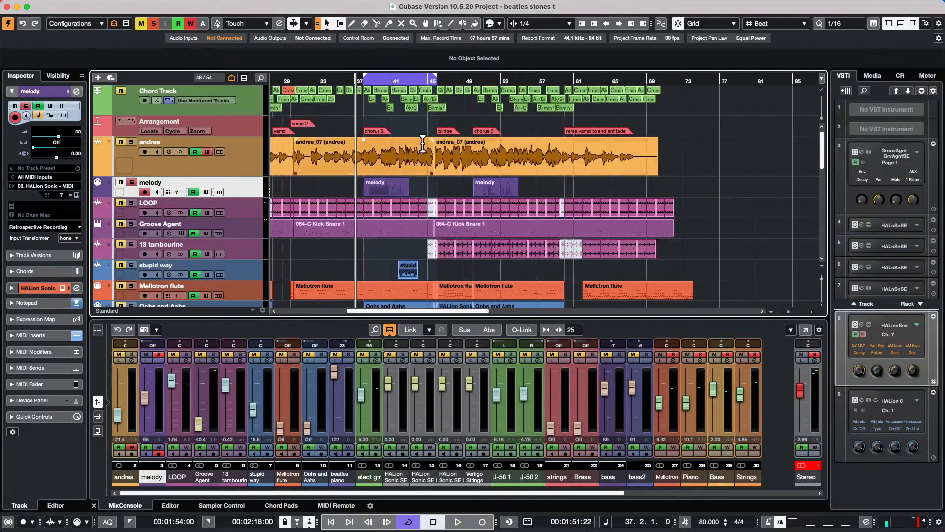
drag(389, 139, 489, 291)
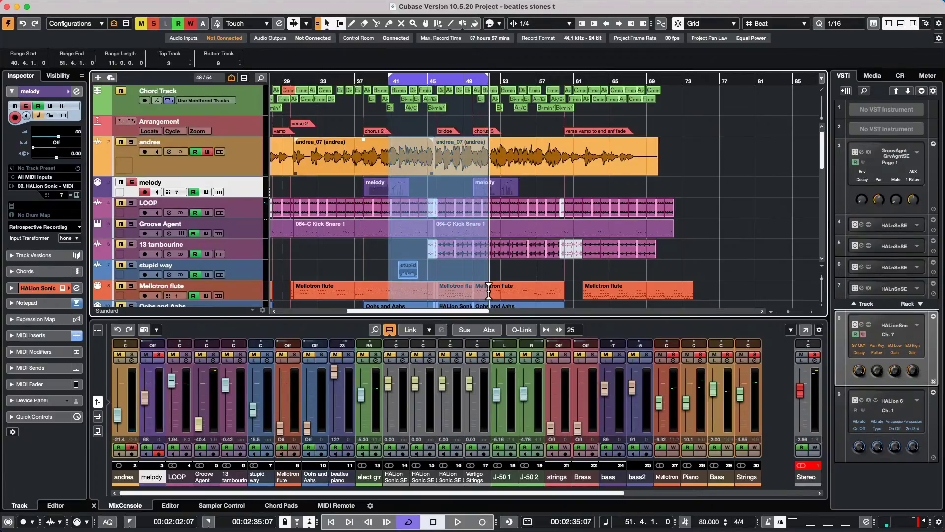
key(l)
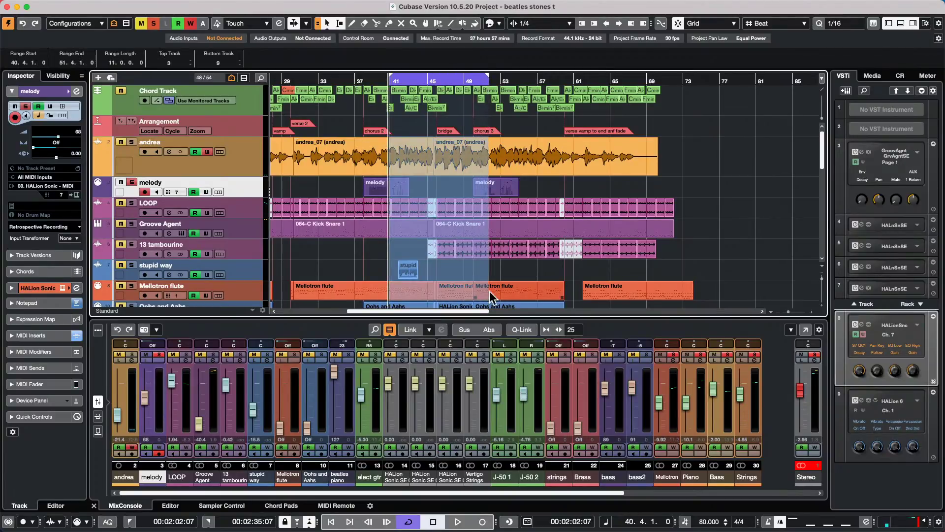
key(shift+x)
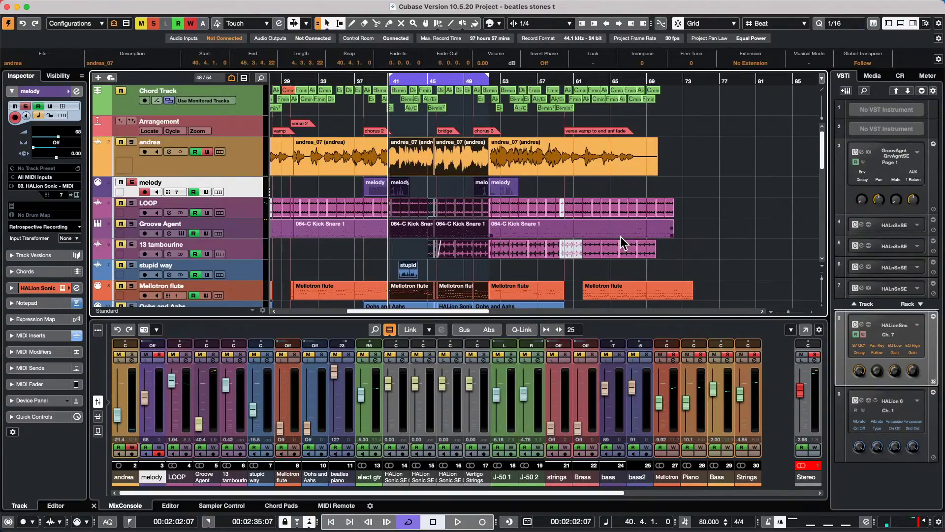
key(ctrl+z)
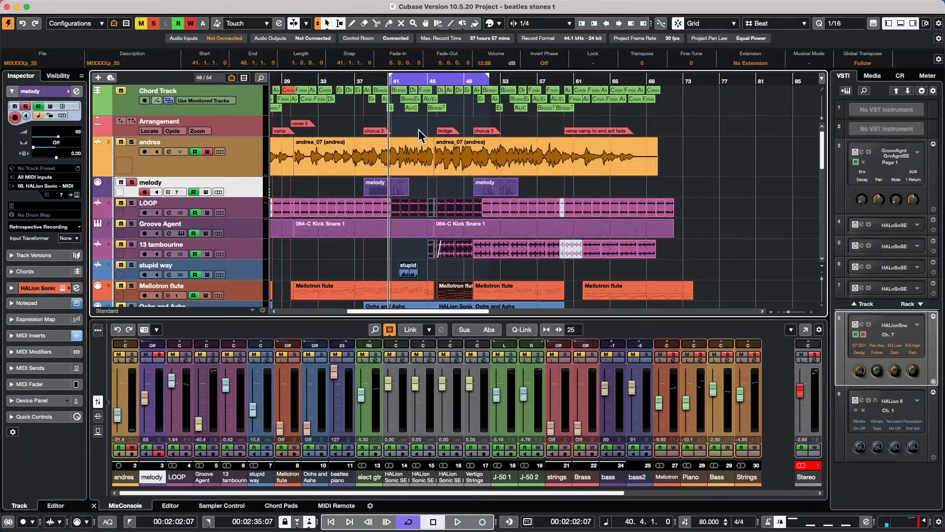
drag(405, 165, 537, 266)
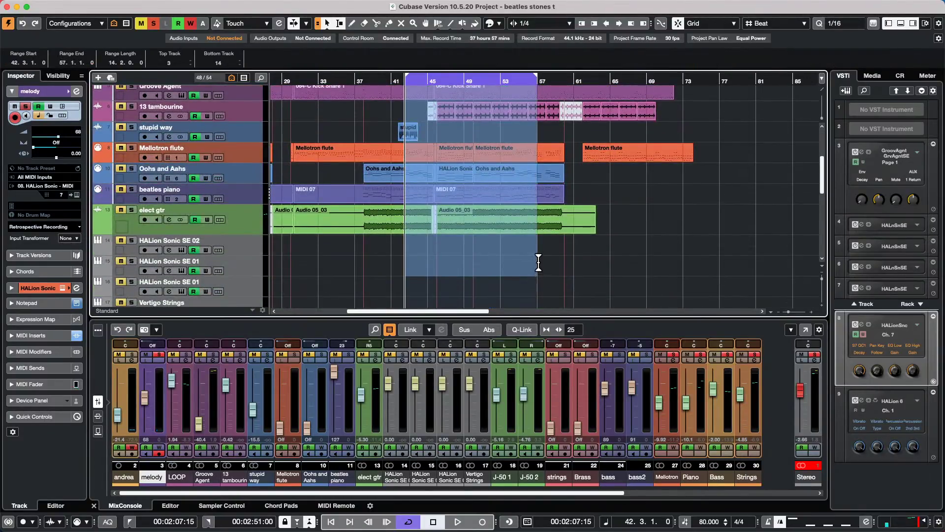
key(shift+BackSpace)
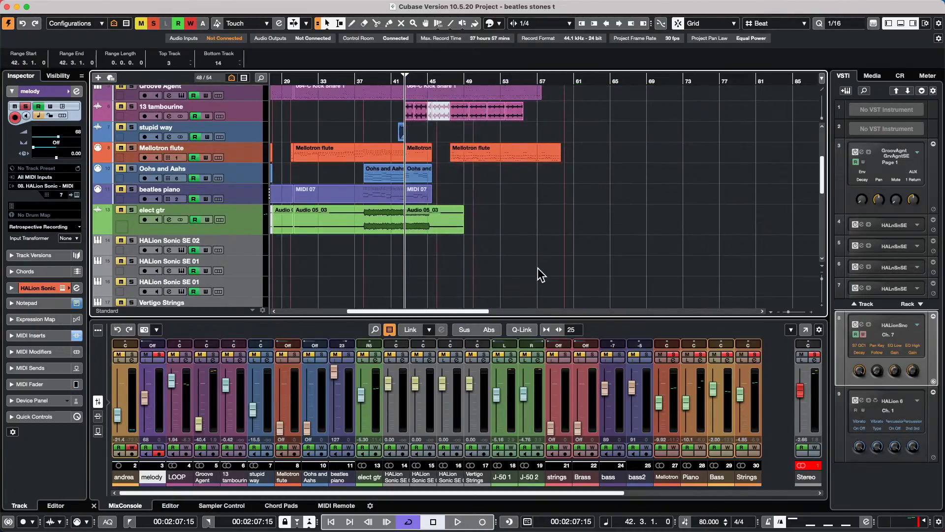
key(super+z)
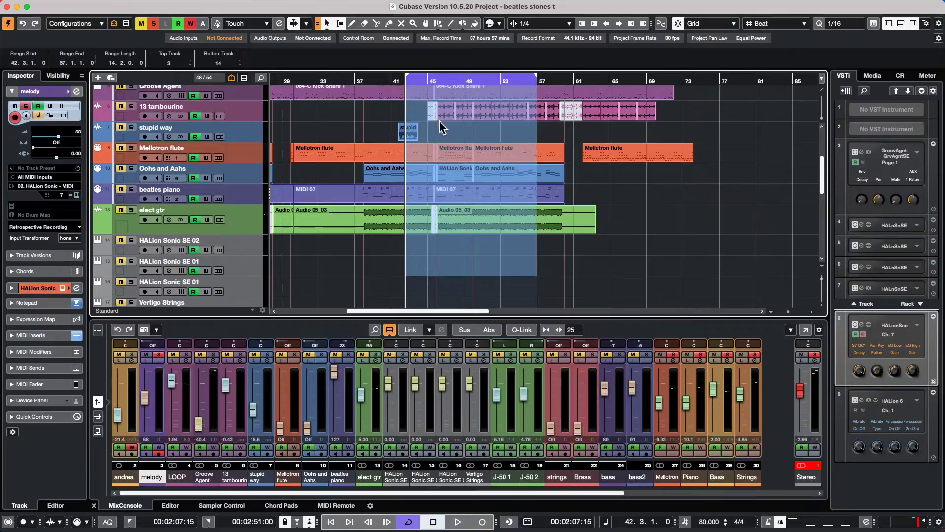
click(628, 176)
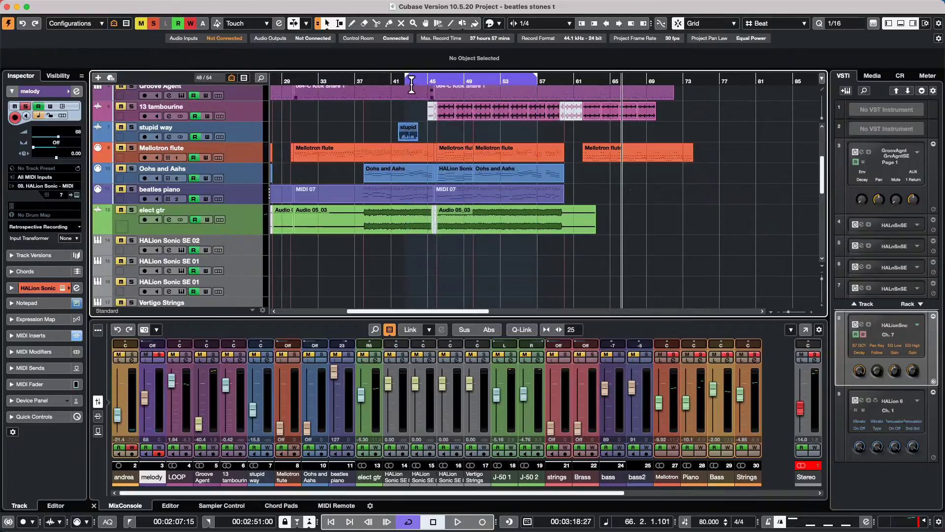
- Range-select bars 43–51 from andrea to Mellotron flute and Delete Time to close the gap
scroll(408, 187, up, 5)
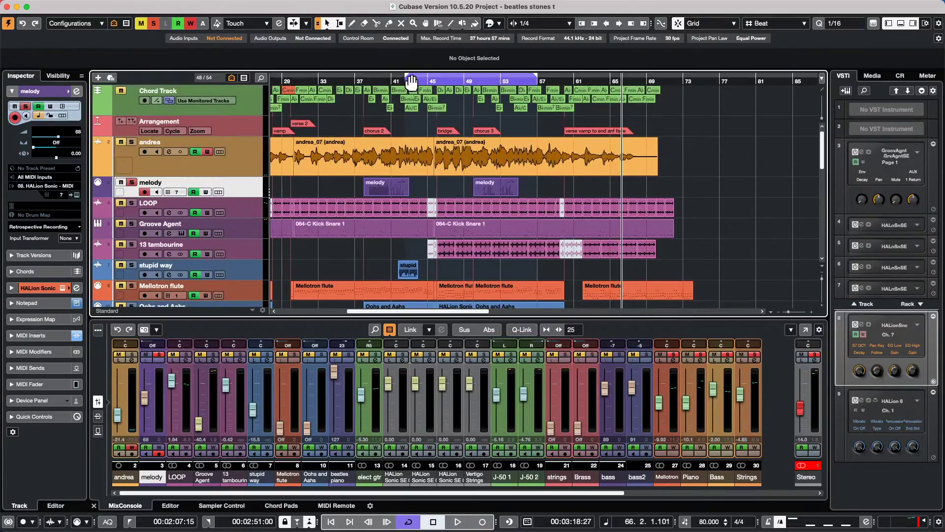
drag(409, 141, 485, 251)
click(459, 210)
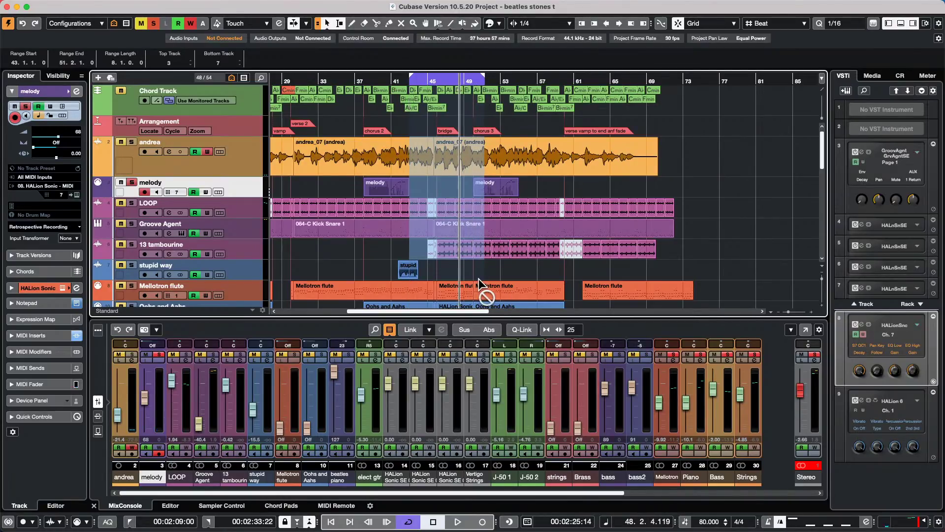
scroll(452, 231, down, 1)
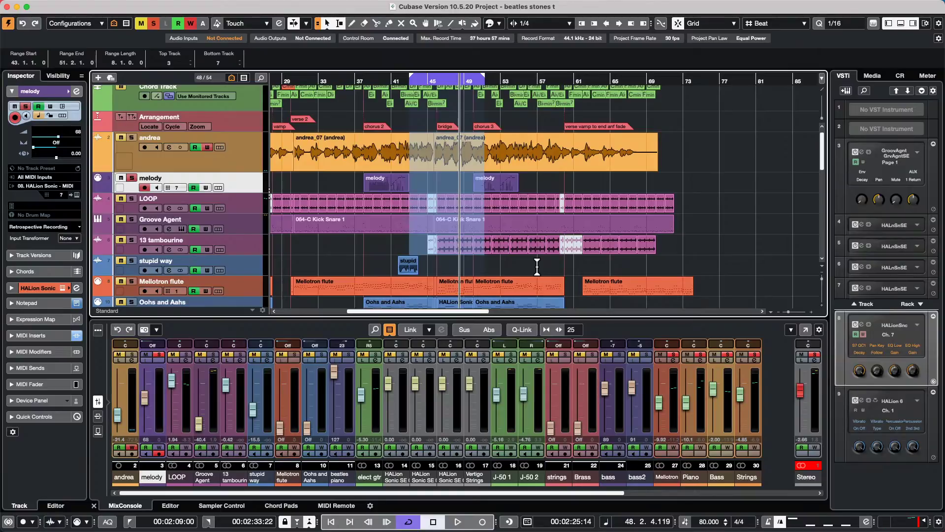
key(shift+BackSpace)
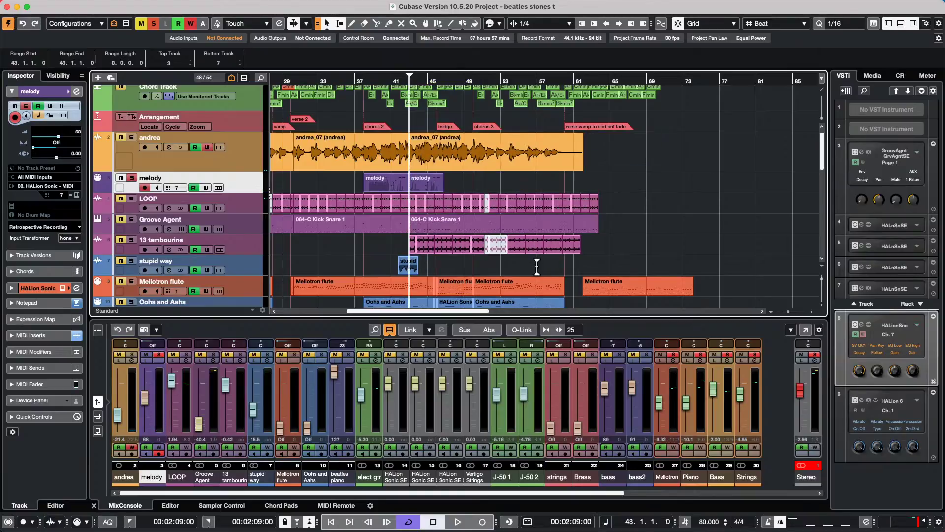
- Undo the Delete Time to restore bars 43–51, then clear the range selection
key(super+z)
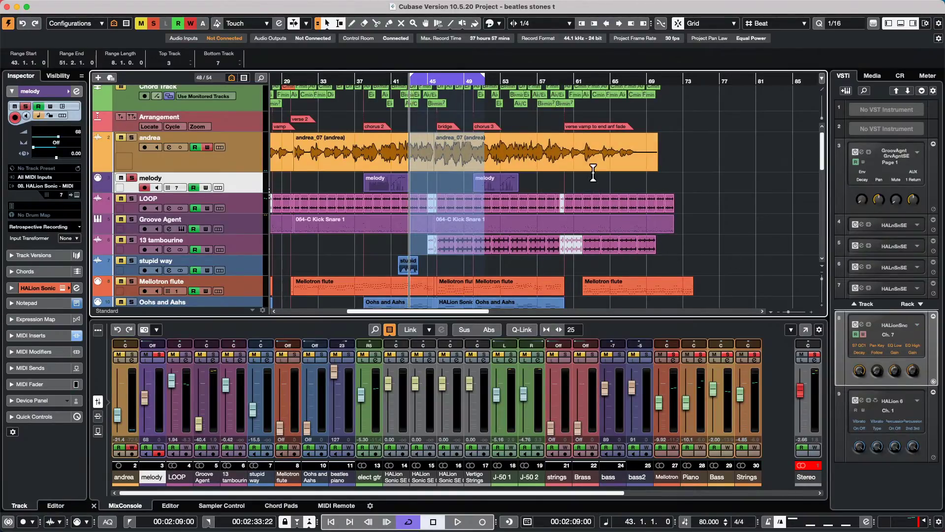
click(591, 185)
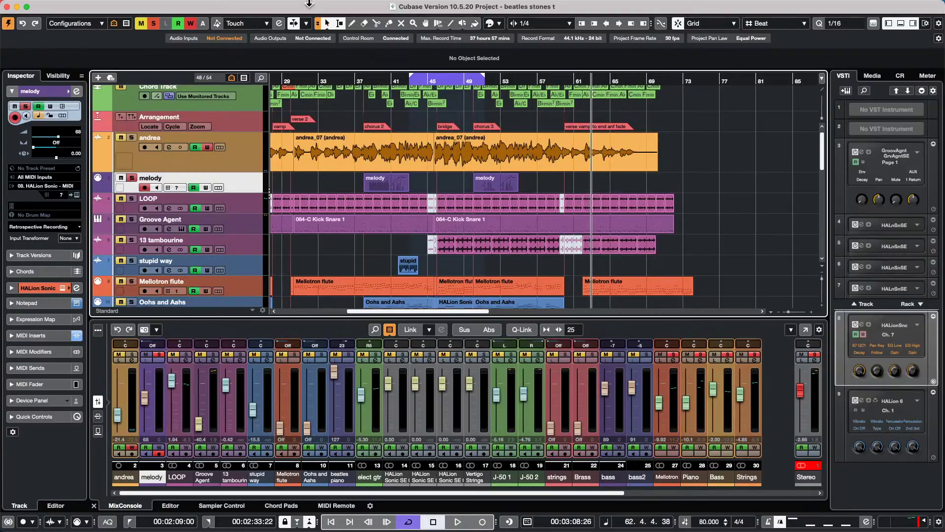
click(73, 6)
mouse_move(49, 6)
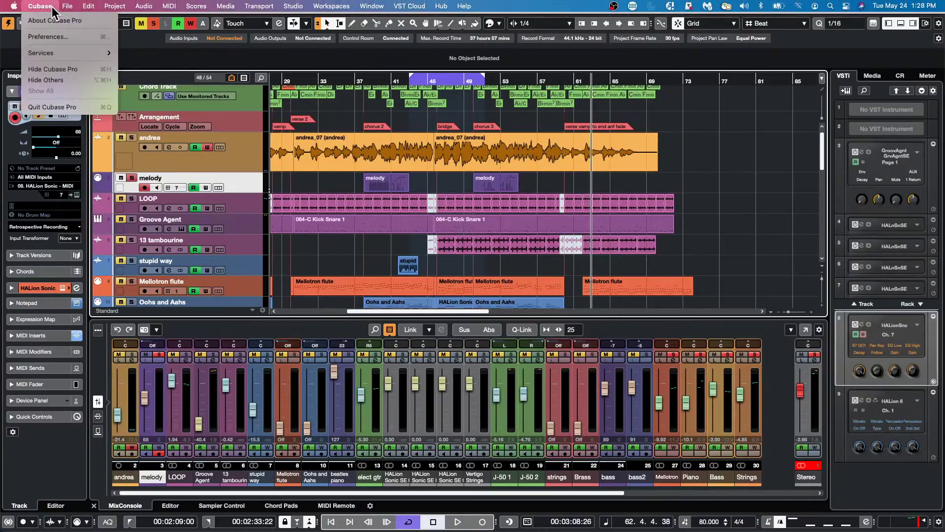
click(49, 38)
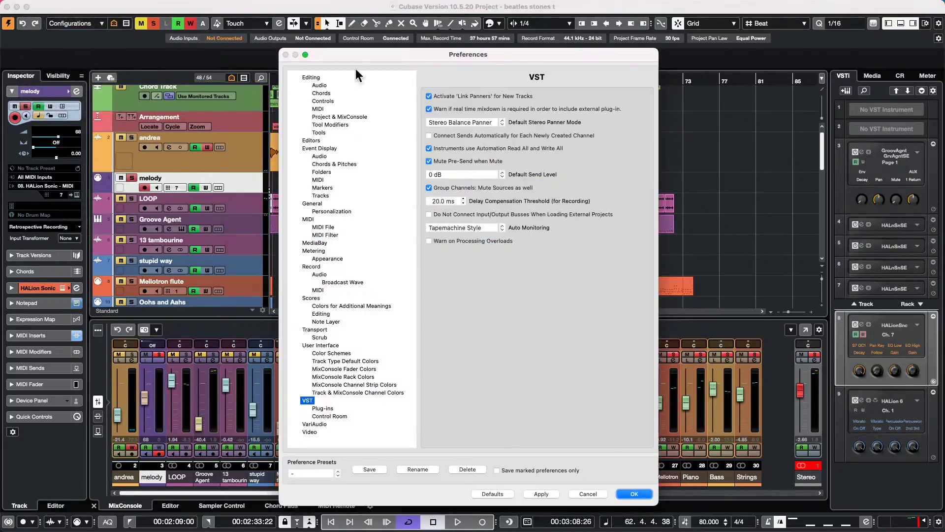
click(313, 202)
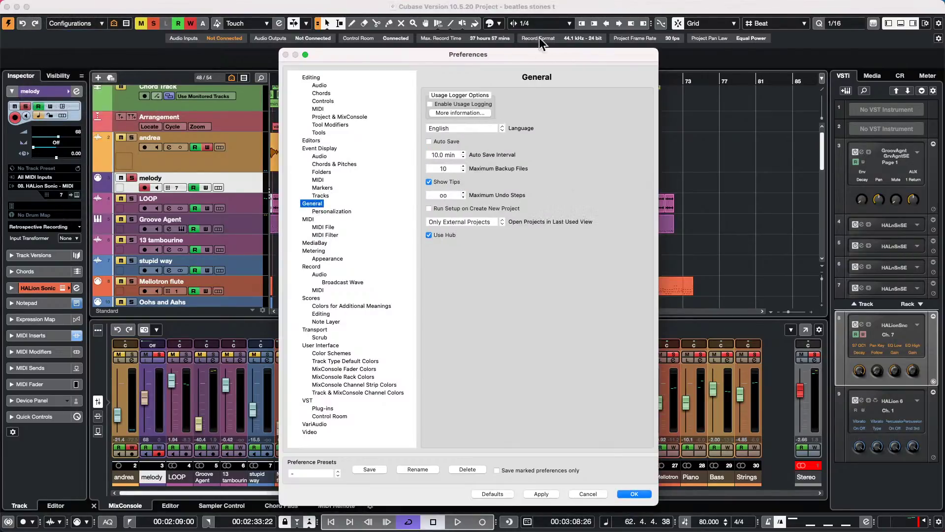
click(470, 127)
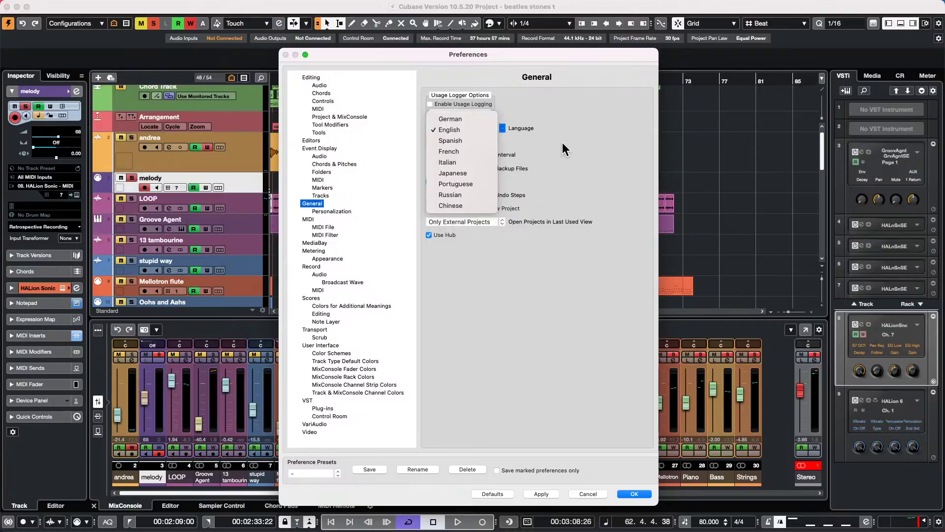
click(615, 391)
click(635, 494)
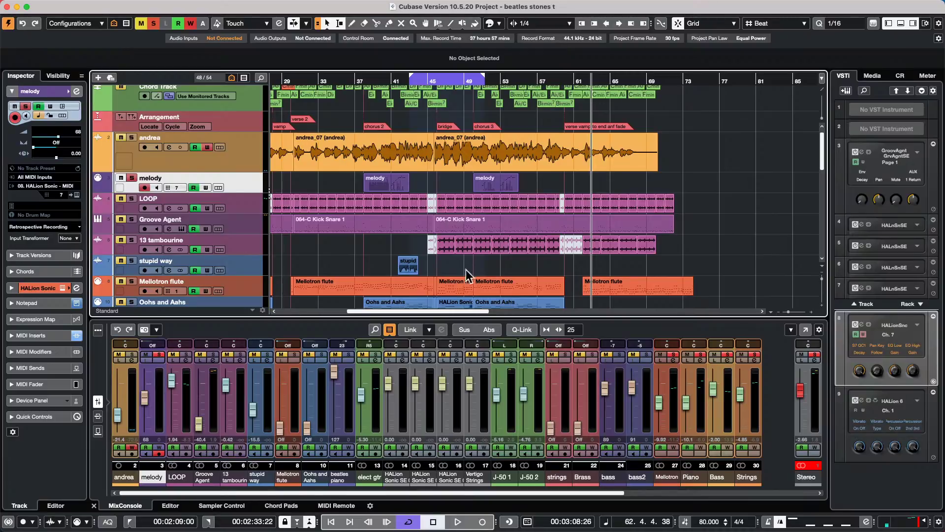
- Open the tempo detect jazz project from Projects and activate it
click(40, 6)
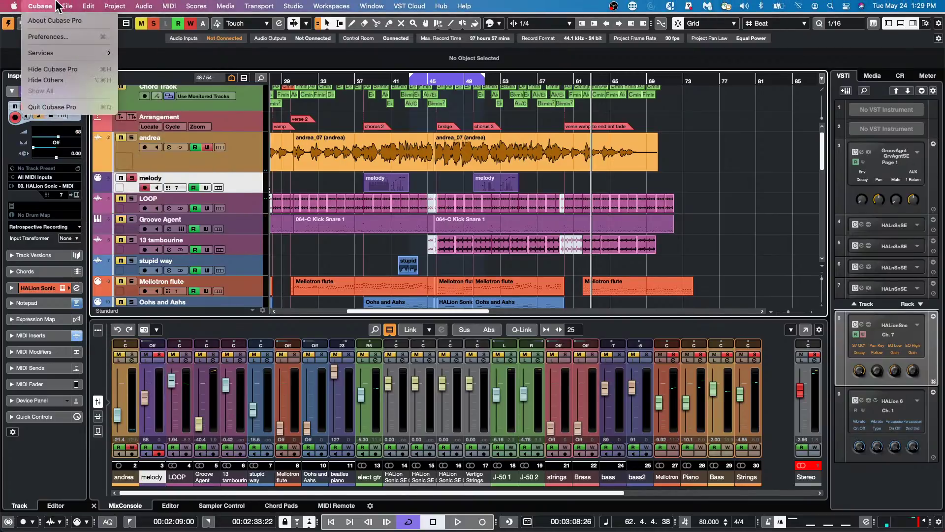
mouse_move(69, 7)
mouse_move(88, 211)
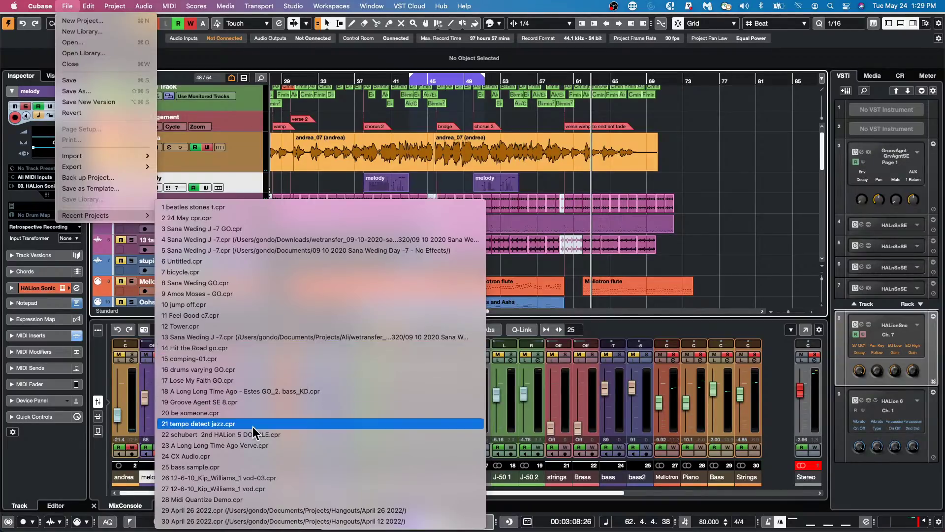
click(548, 205)
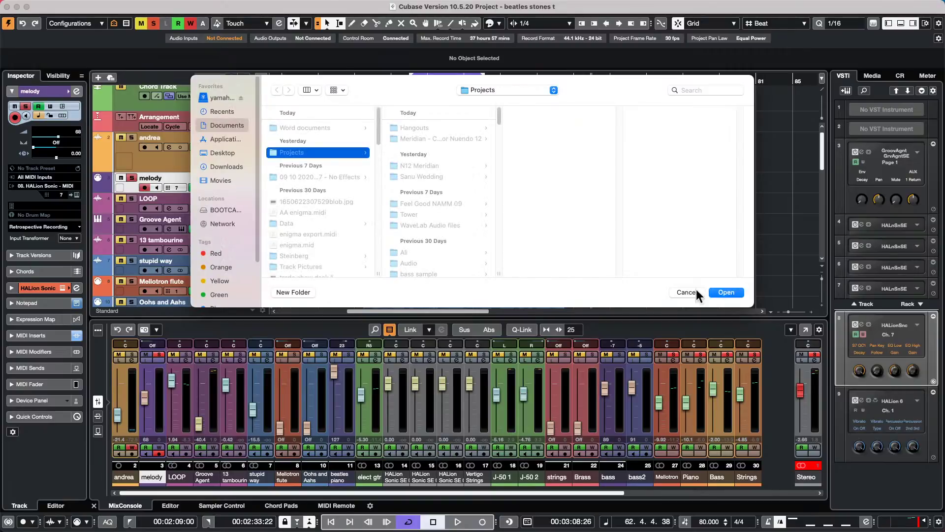
click(736, 292)
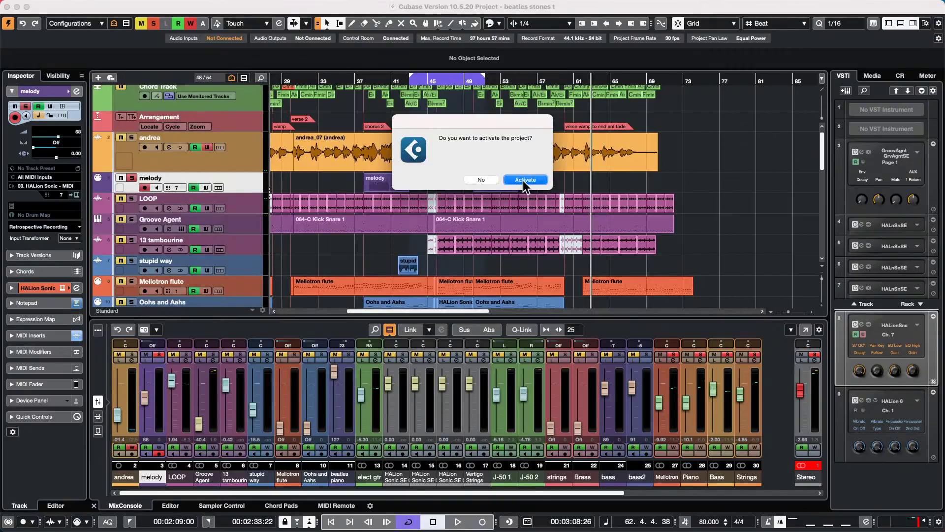
click(525, 180)
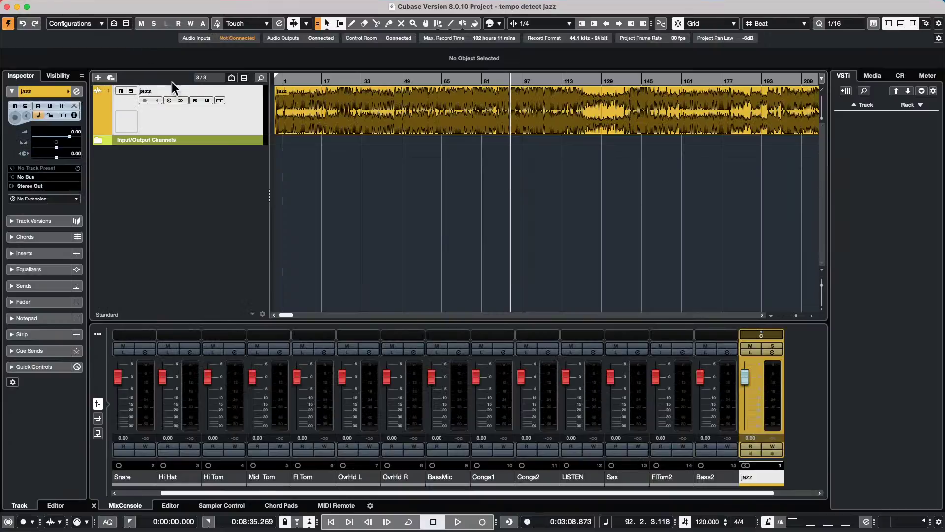
- Analyze the jazz event's tempo with Offbeat Correction, then select the new Tempo track
click(375, 129)
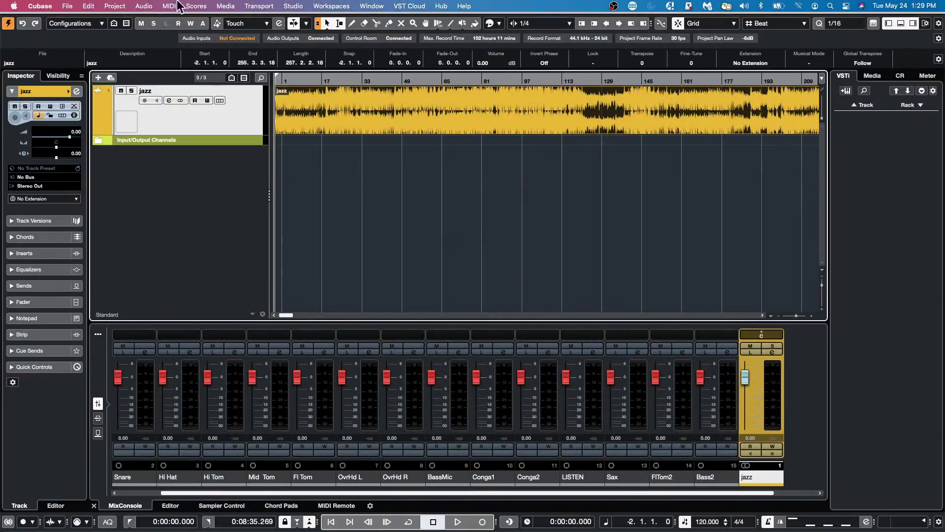
click(118, 6)
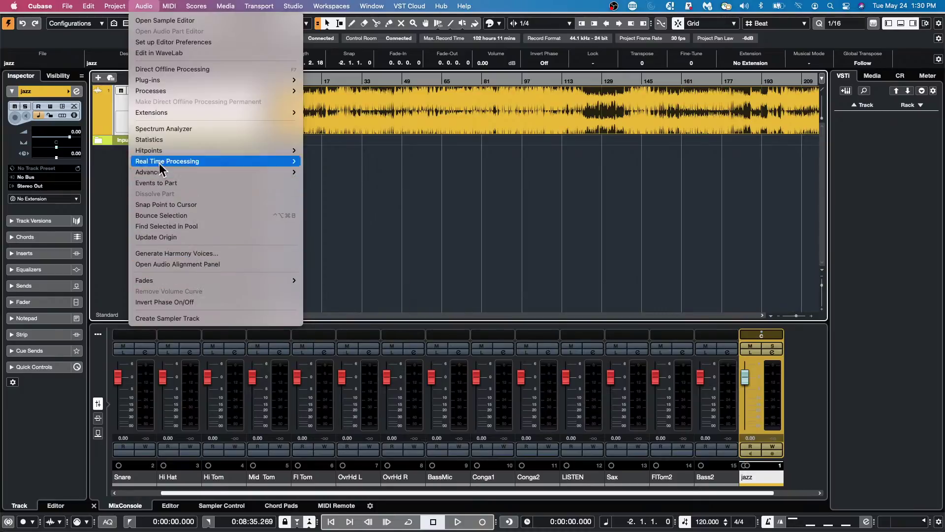
mouse_move(114, 6)
click(162, 190)
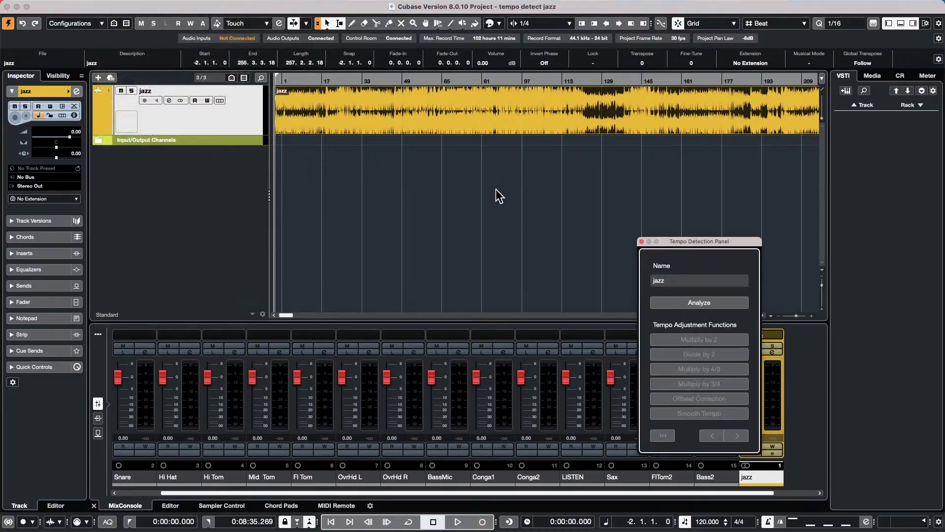
click(703, 303)
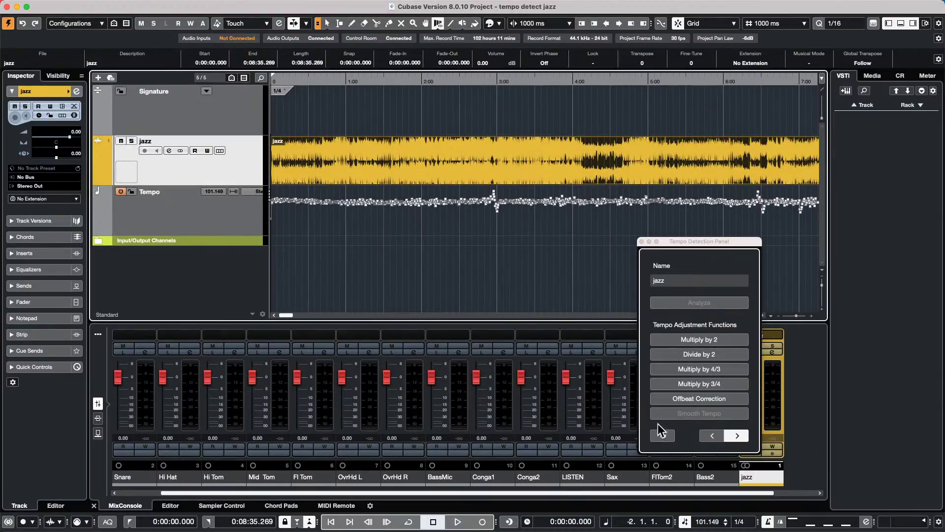
click(708, 397)
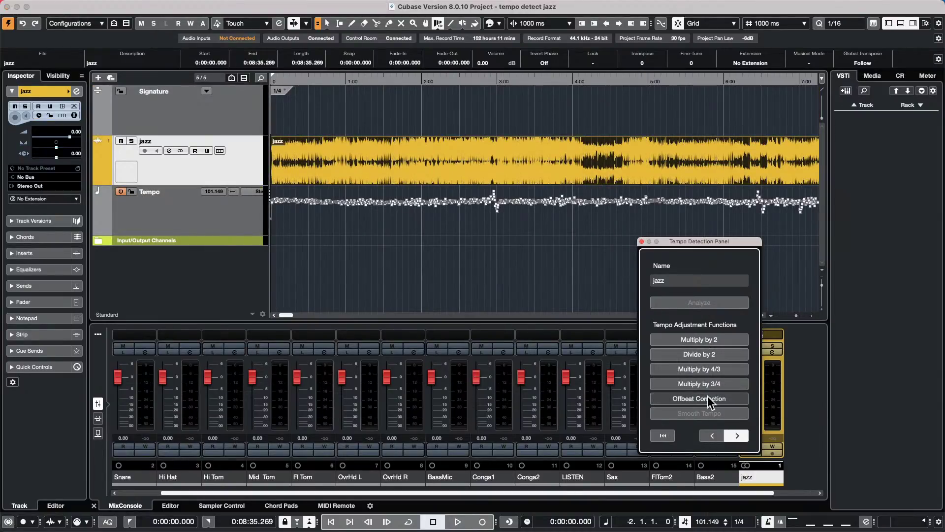
click(642, 241)
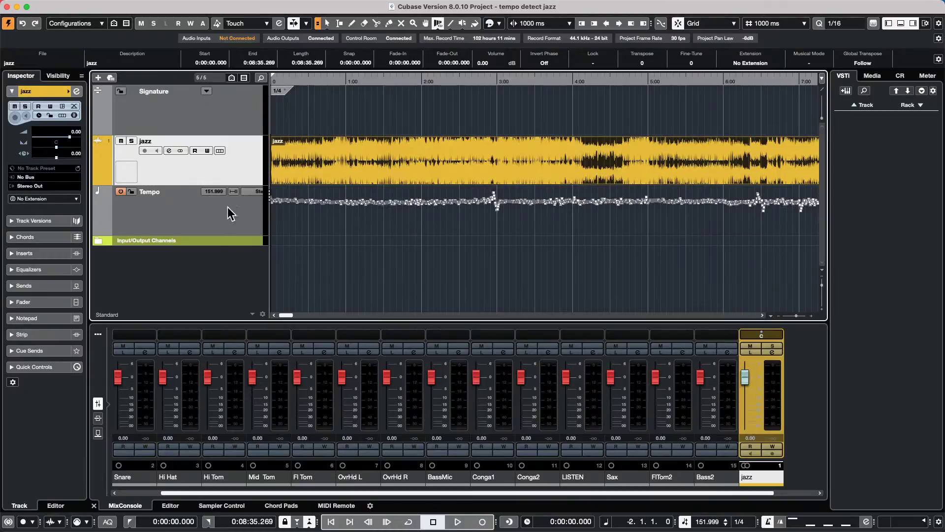
click(207, 221)
scroll(36, 216, up, 1)
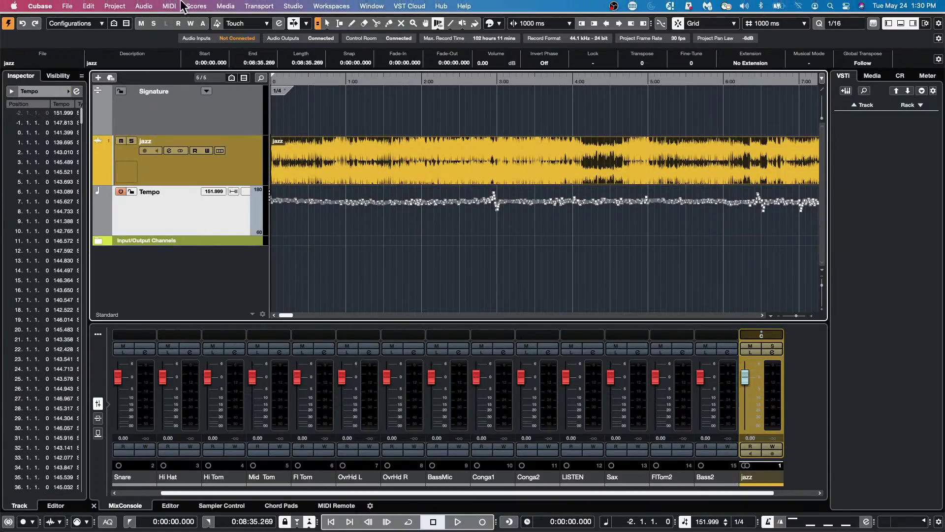
- Open Project > Browser, list the Tempo Track's events, and enlarge the window
click(115, 6)
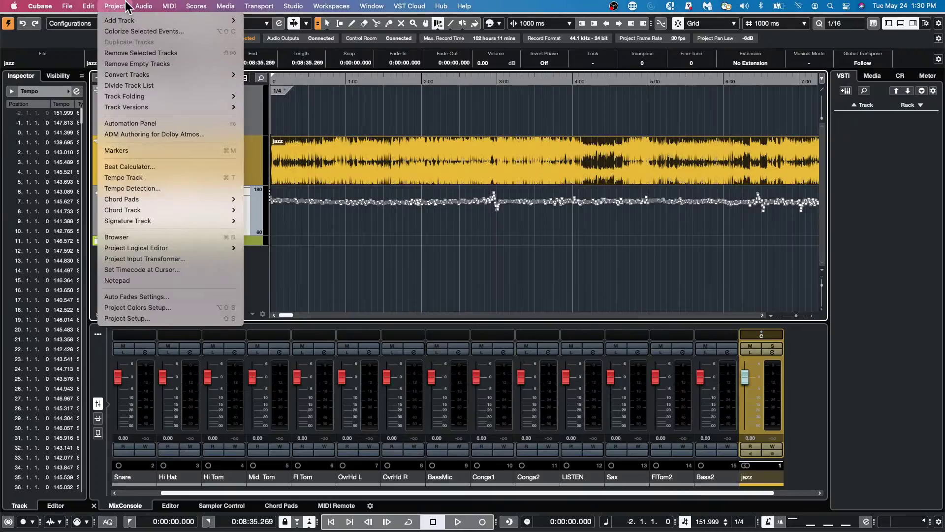
click(227, 237)
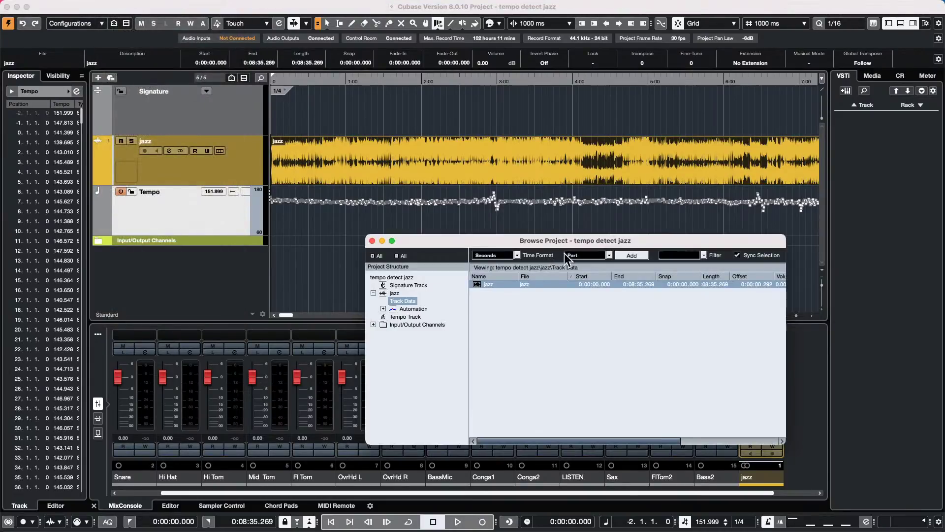
drag(471, 240, 325, 112)
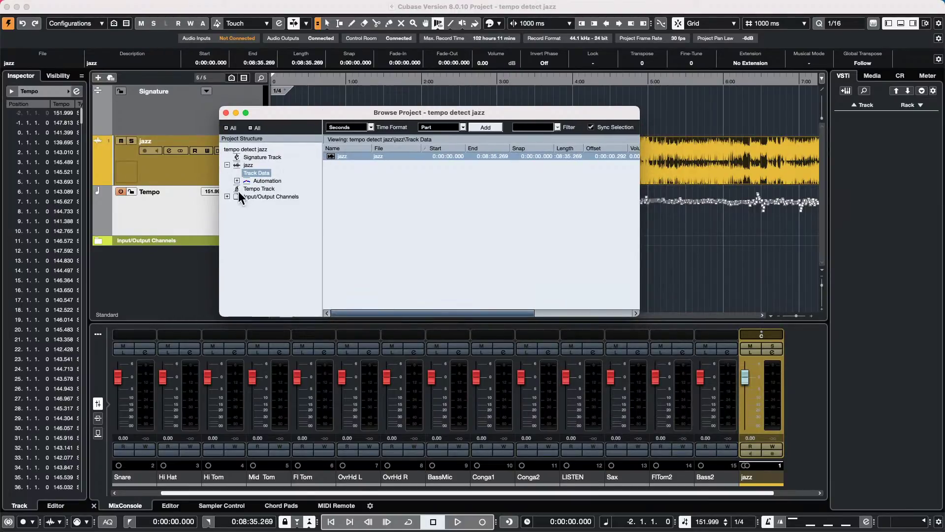
click(270, 187)
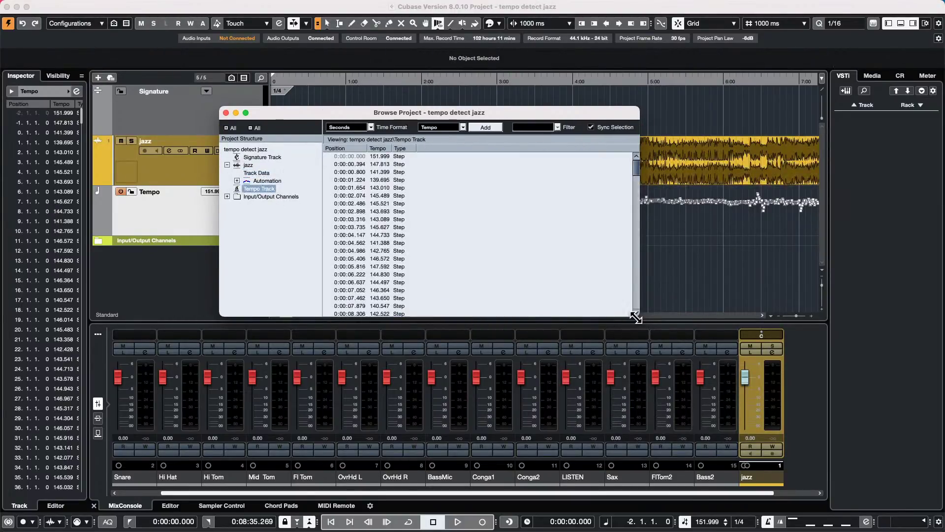
drag(634, 320, 813, 465)
- Scroll through the detected tempo events, then close the Browse Project window
scroll(551, 306, down, 20)
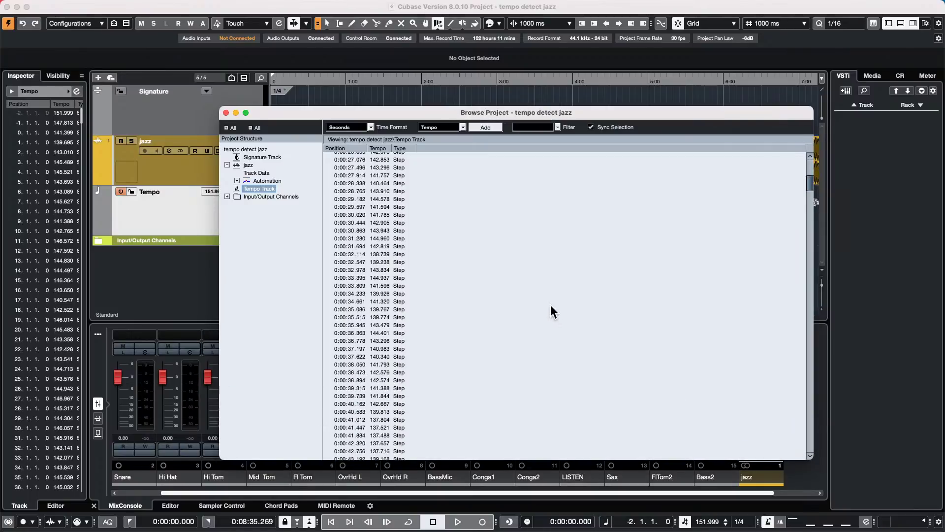
scroll(550, 312, down, 20)
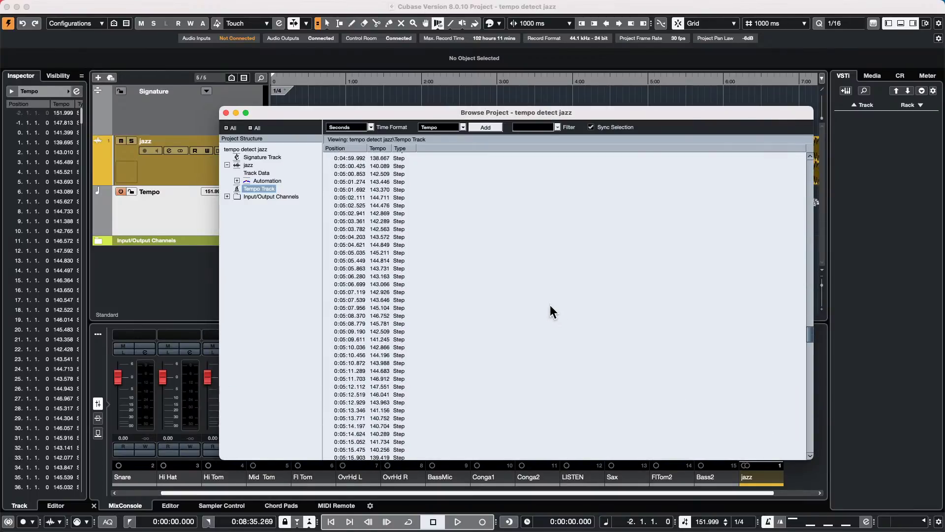
scroll(551, 305, up, 8)
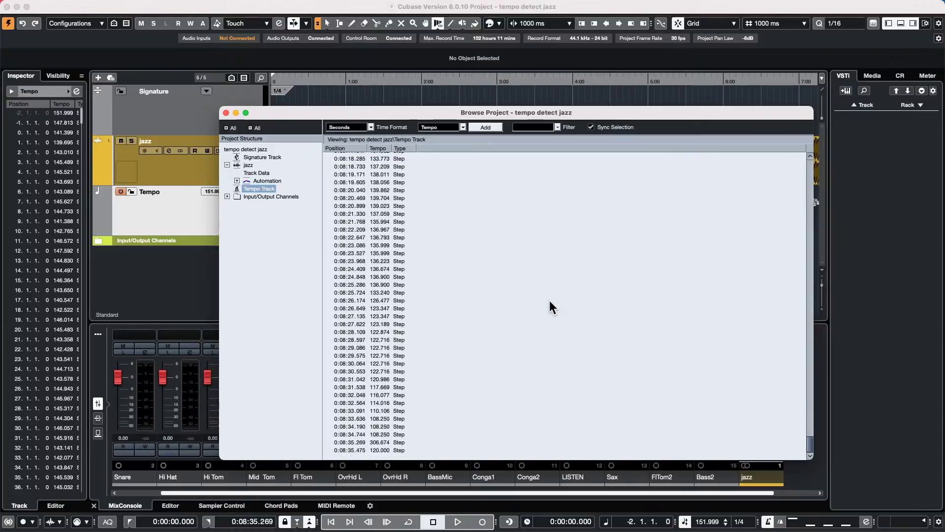
scroll(549, 301, up, 20)
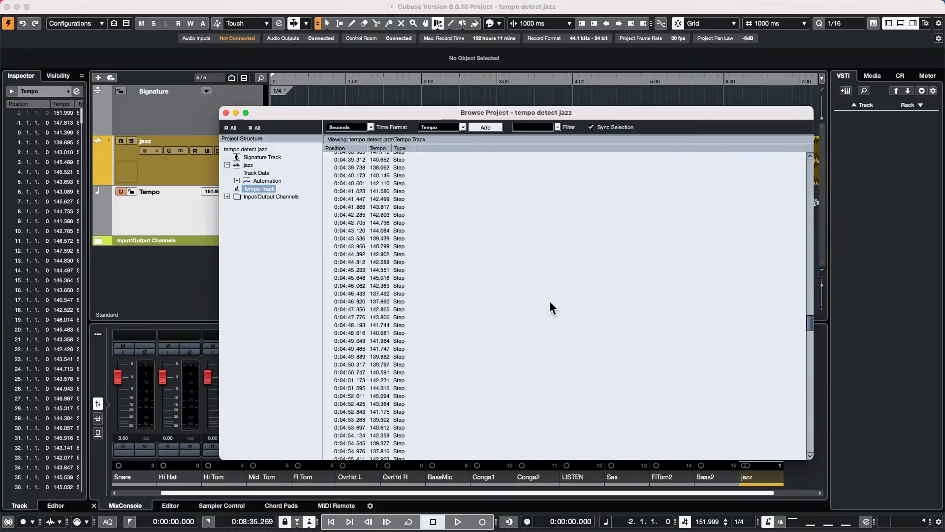
scroll(549, 307, up, 15)
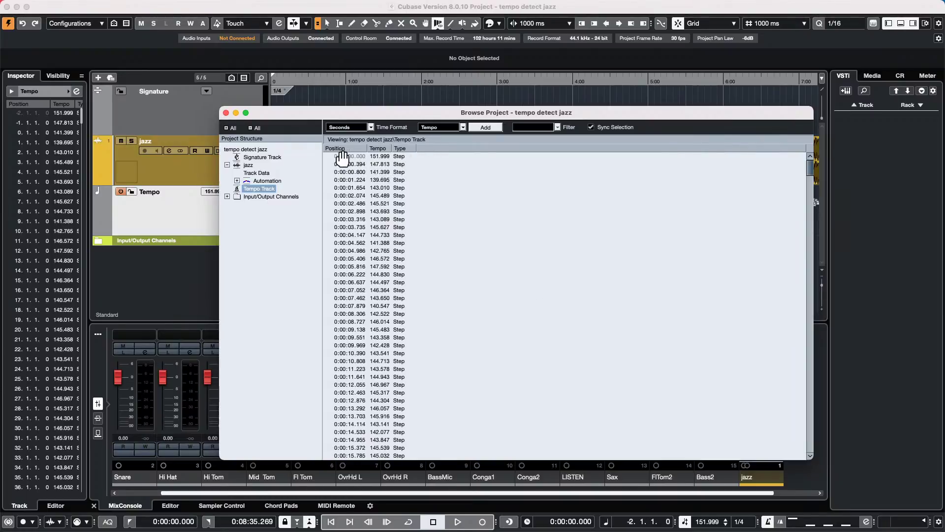
scroll(373, 285, down, 20)
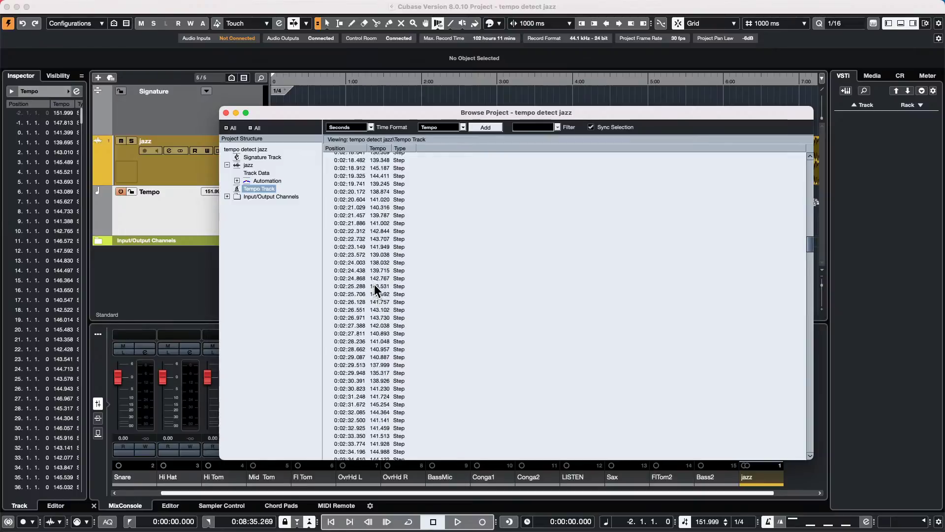
scroll(374, 288, down, 20)
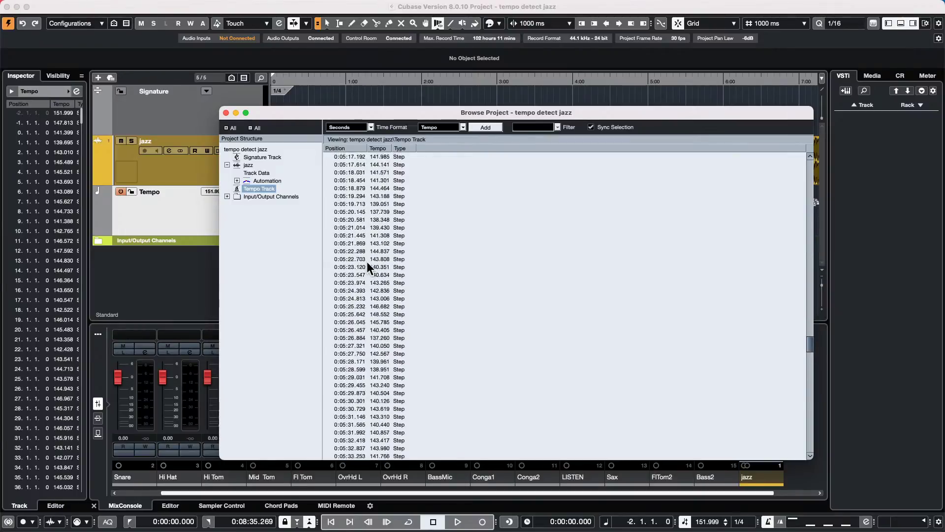
scroll(370, 268, down, 3)
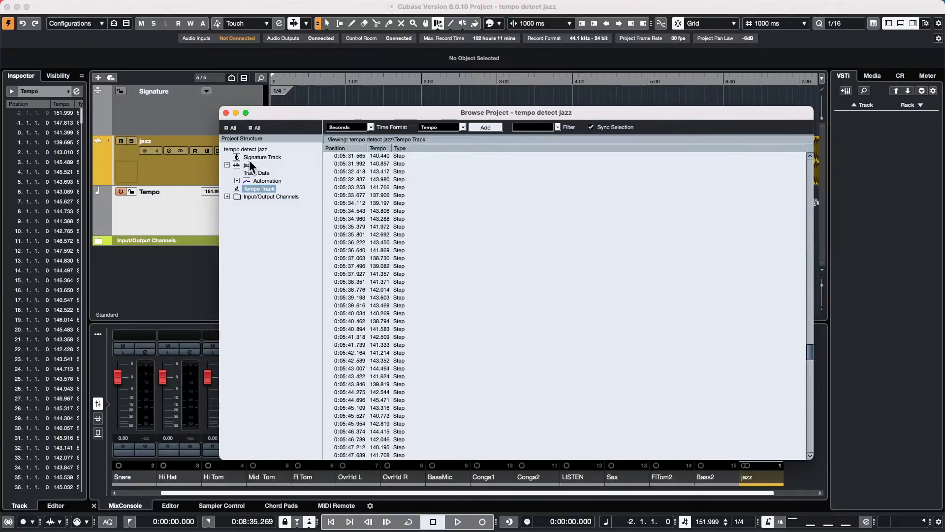
click(226, 114)
click(114, 6)
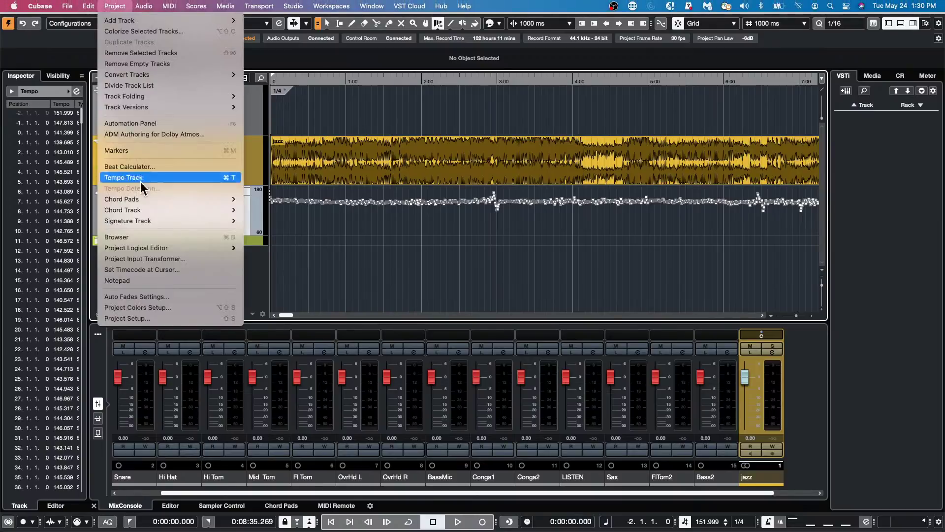
click(161, 237)
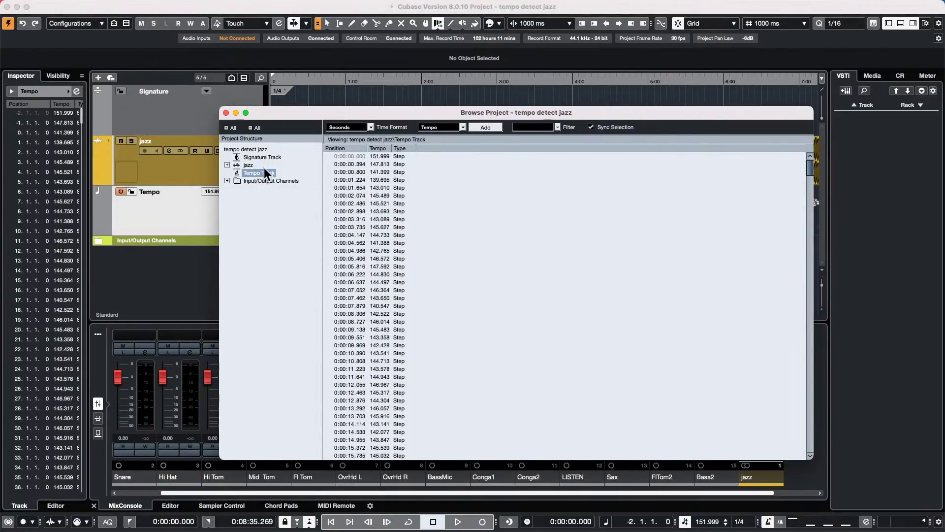
key(Down)
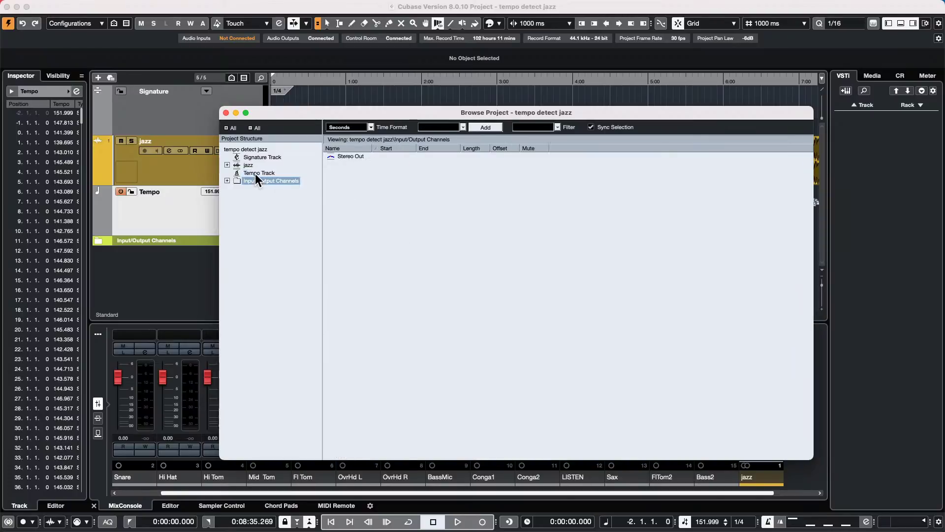
click(255, 173)
scroll(413, 246, down, 20)
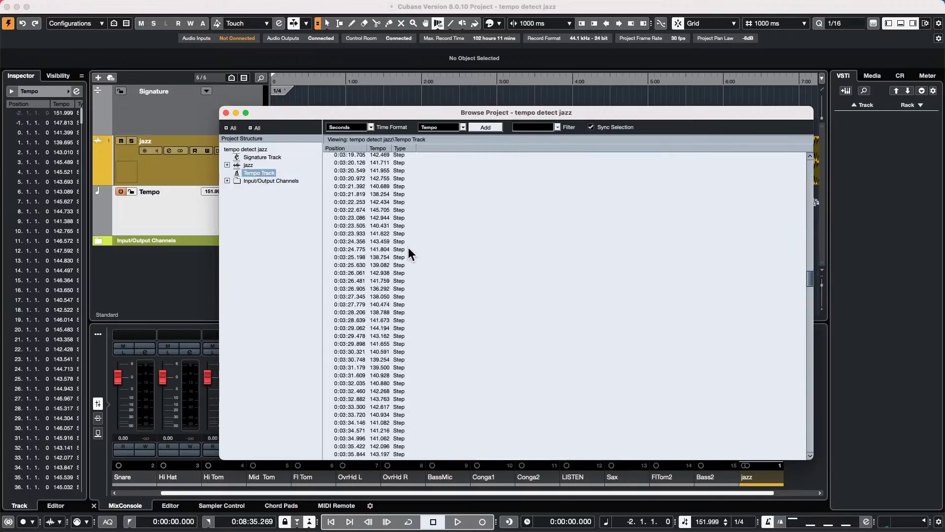
scroll(408, 272, up, 10)
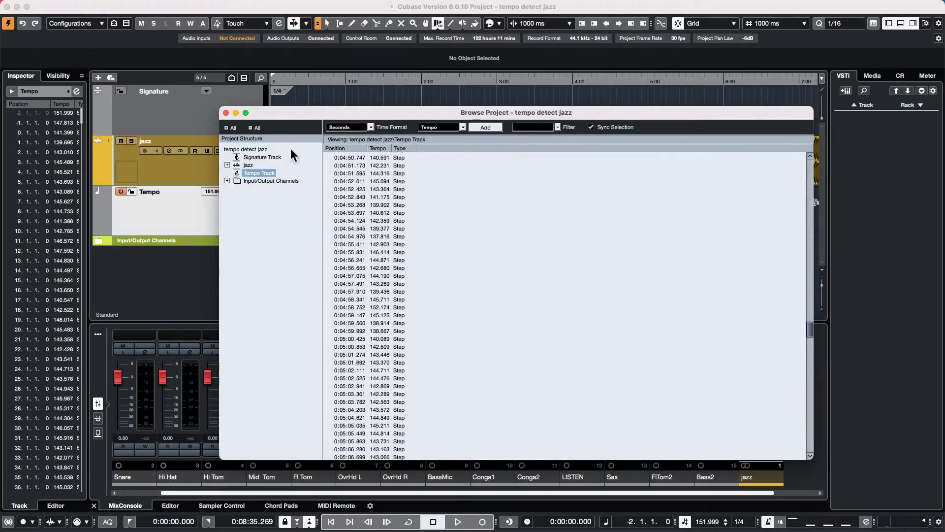
click(226, 114)
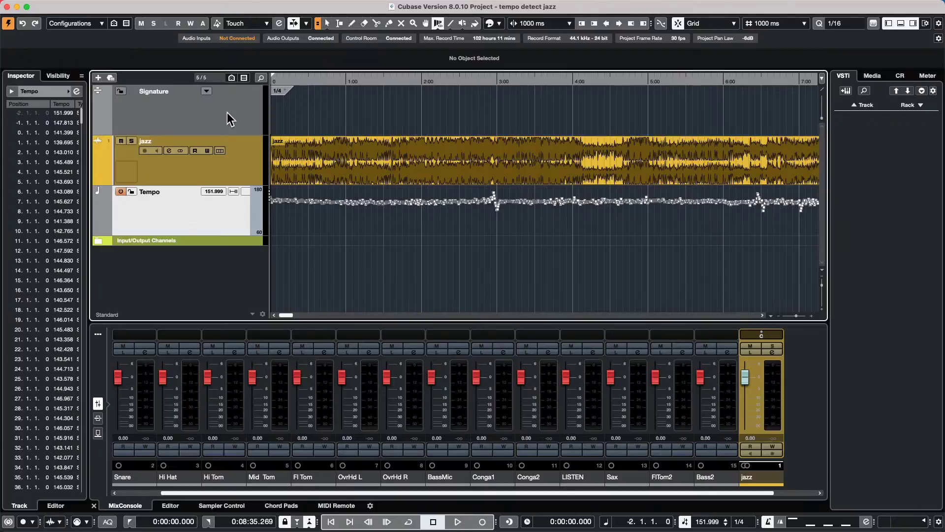
- Open the recent project jump off.cpr and activate it
click(67, 6)
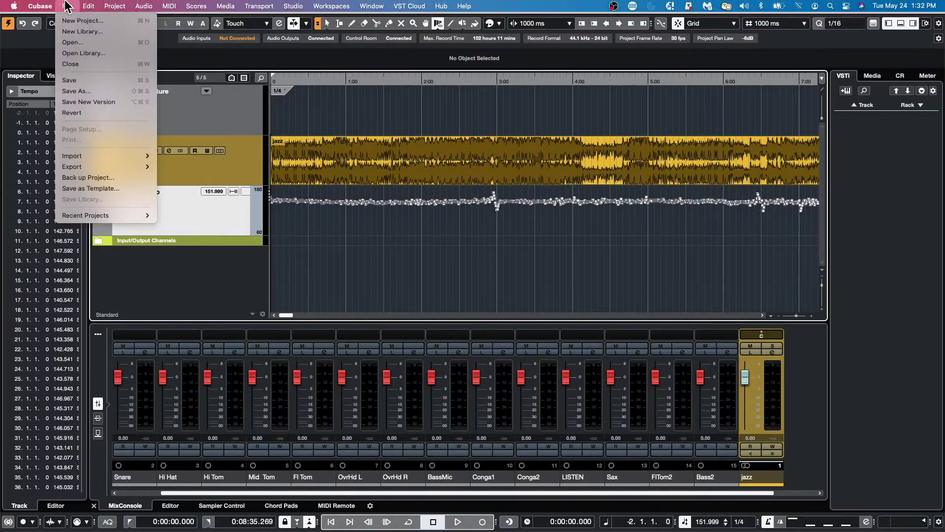
mouse_move(86, 217)
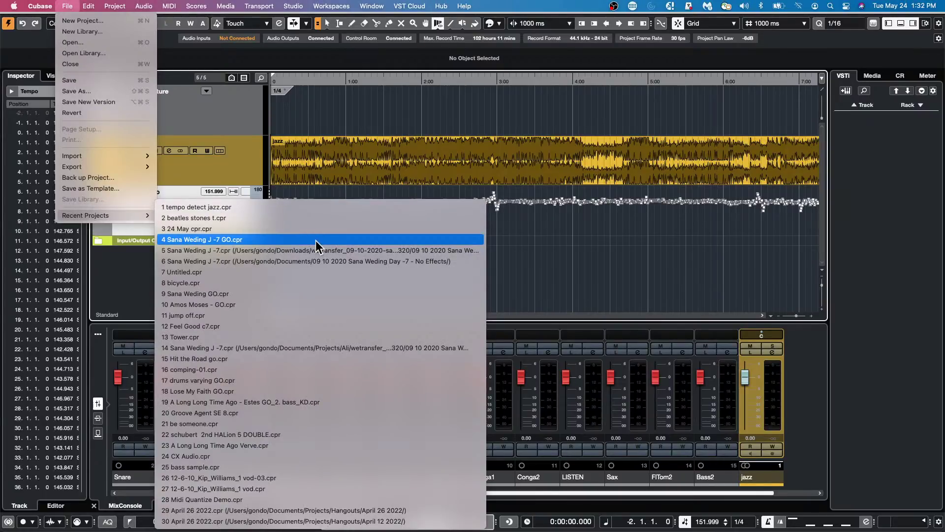
click(286, 315)
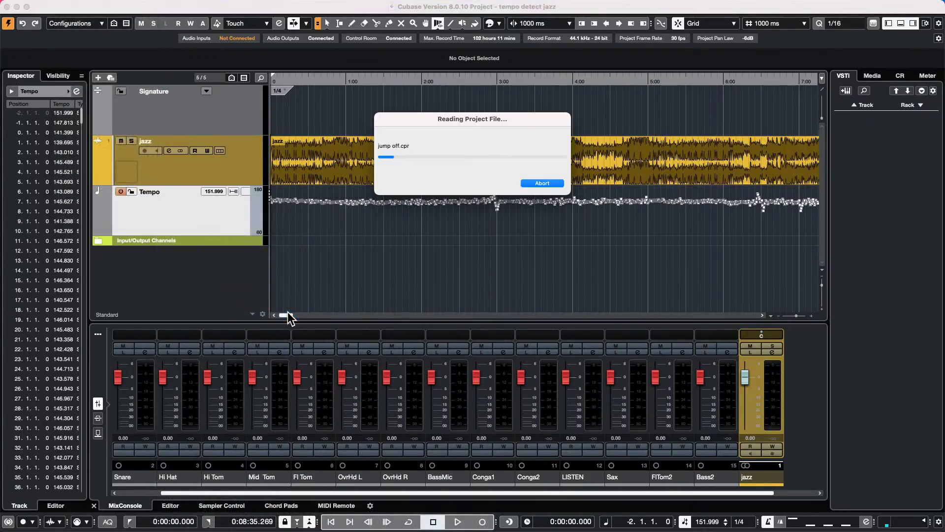
click(538, 181)
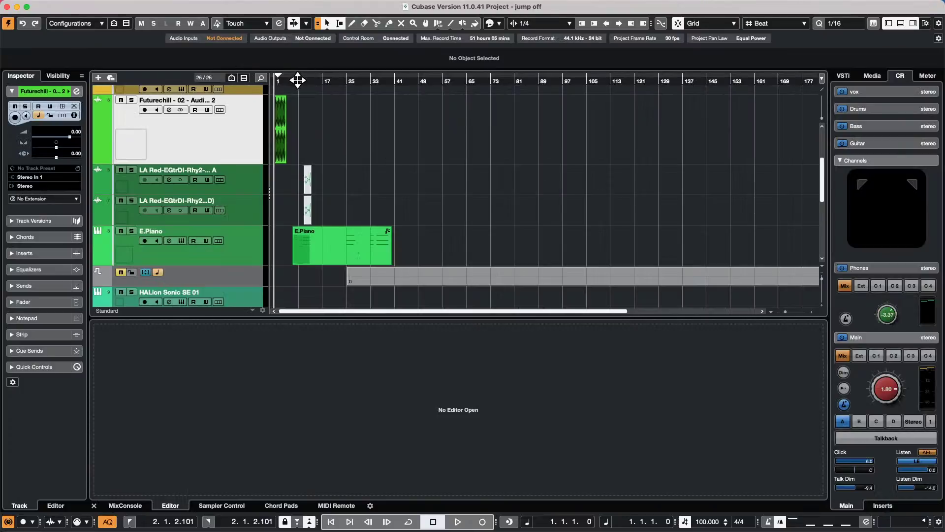
- Zoom to bars 1–35, select Audio 01 and drag its Pitch Correct and Chorus inserts out
drag(298, 80, 167, 193)
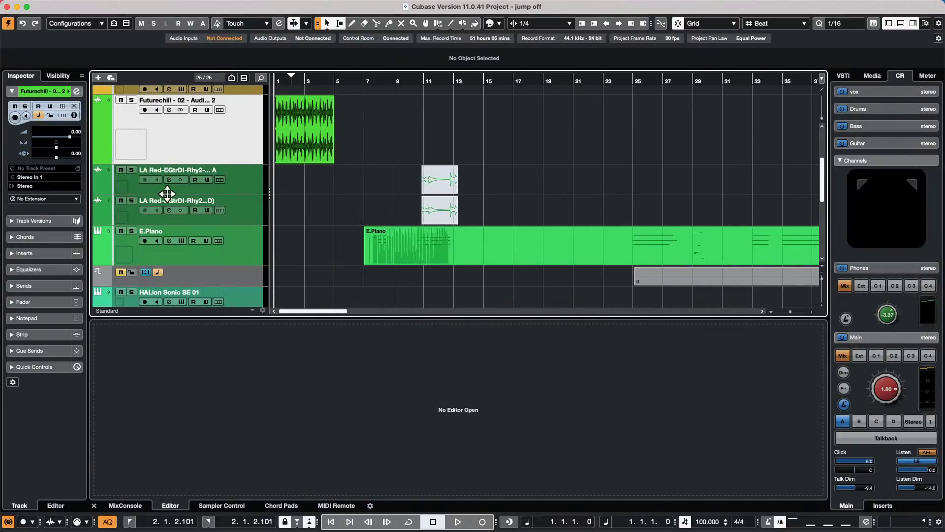
scroll(274, 224, down, 5)
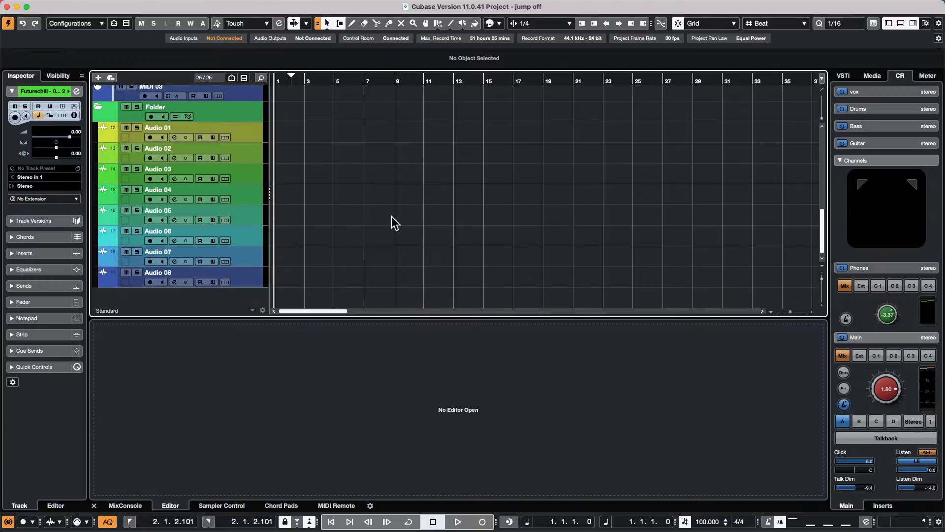
click(253, 127)
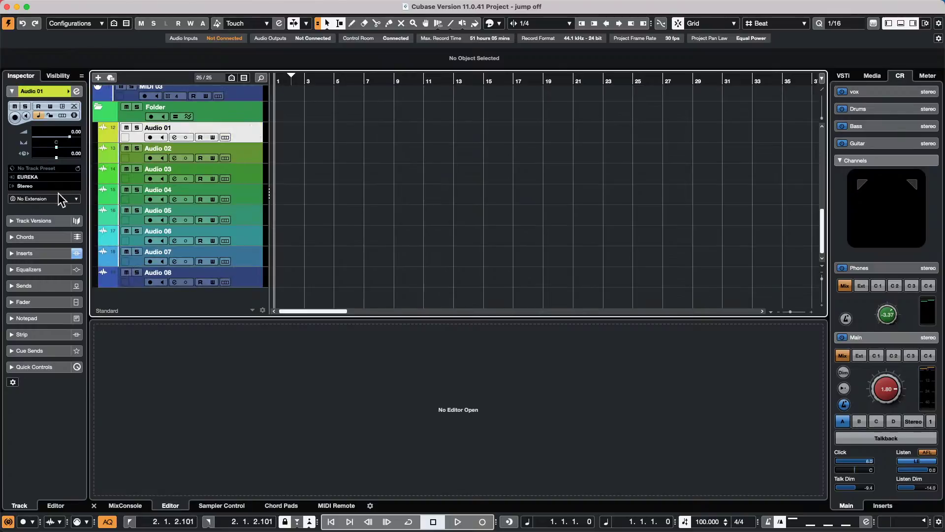
click(54, 252)
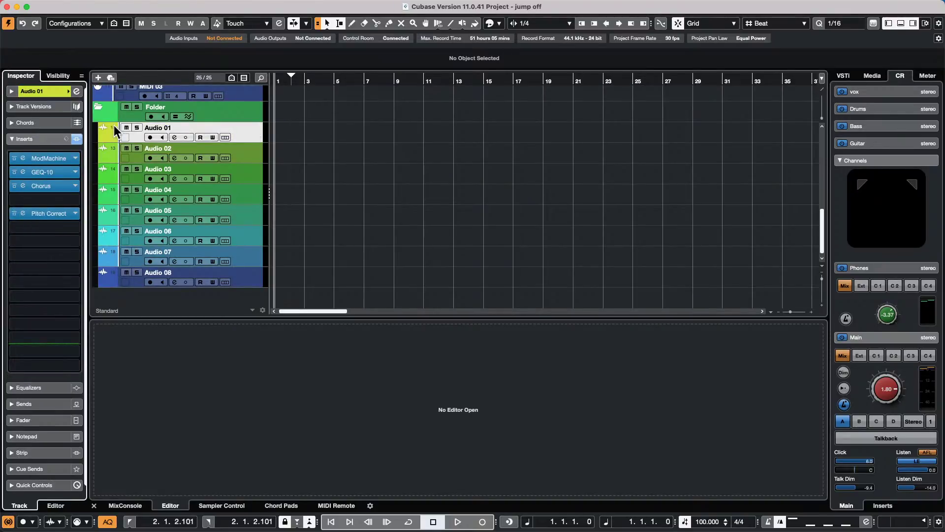
drag(56, 213, 125, 154)
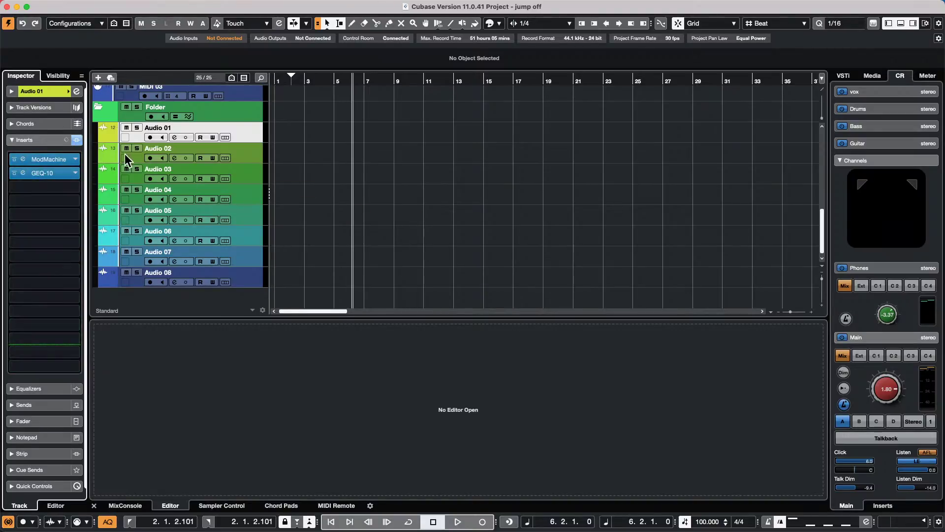
drag(54, 171, 148, 157)
- Load Tools > TestGenerator into Audio 01's first insert and set it to pink noise
click(74, 159)
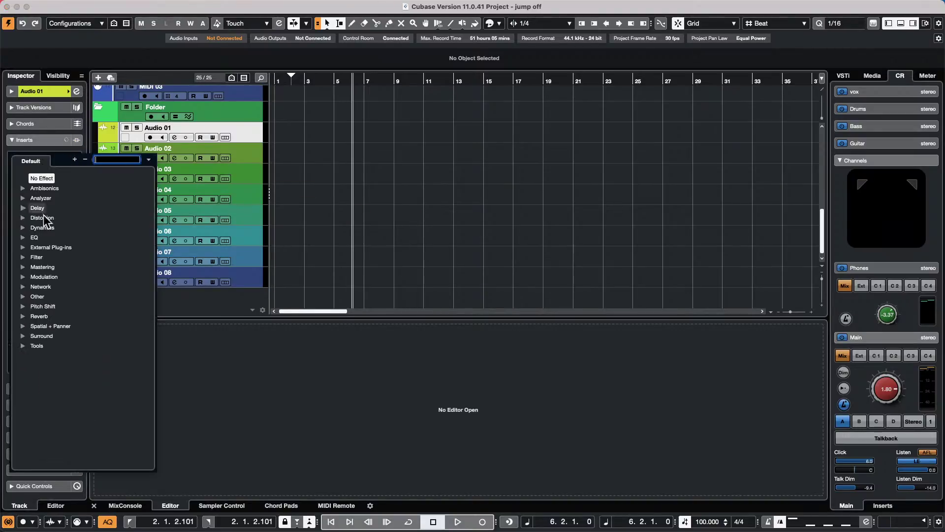
click(21, 344)
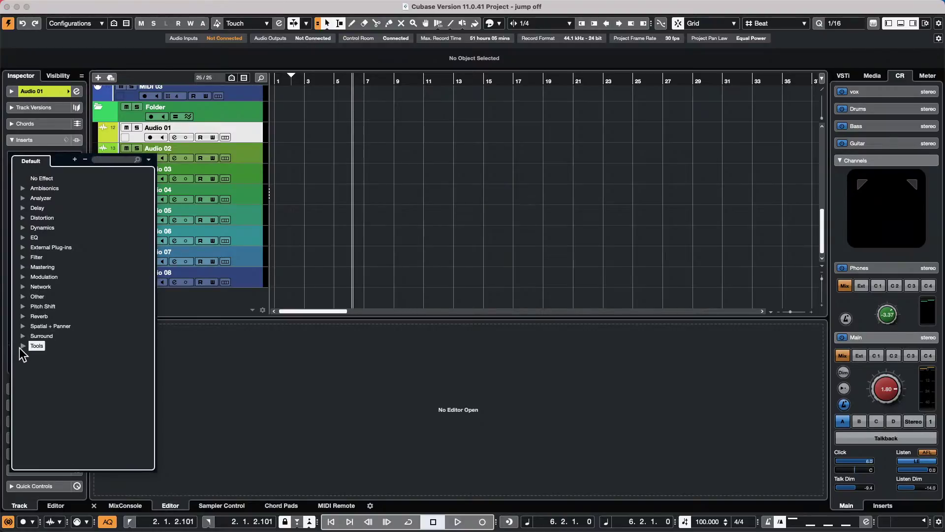
click(19, 345)
click(55, 364)
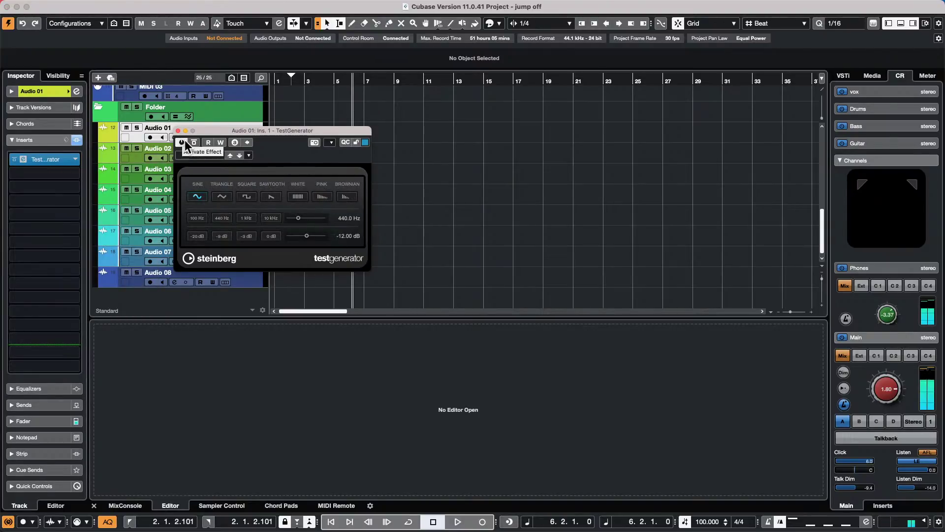
click(184, 143)
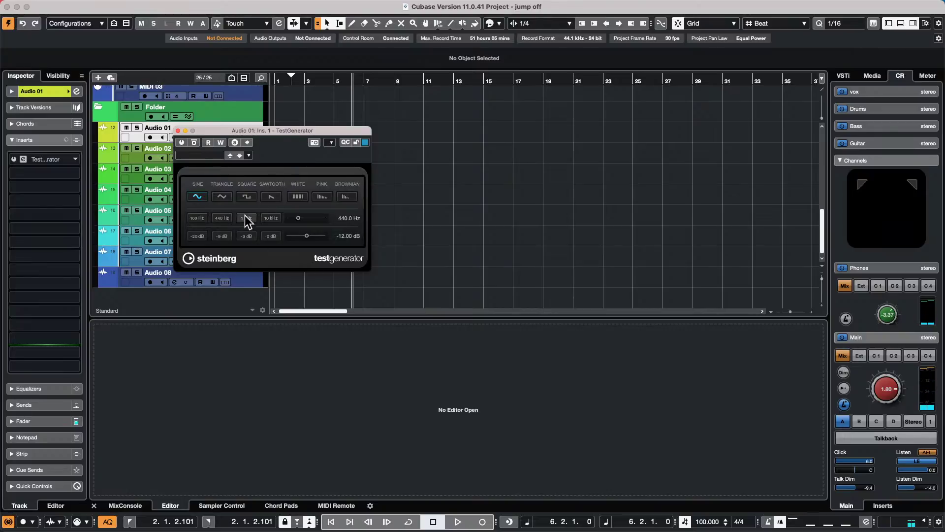
click(322, 196)
- Lower the Control Room main level to -21.2 and bypass the TestGenerator insert
drag(879, 388, 871, 435)
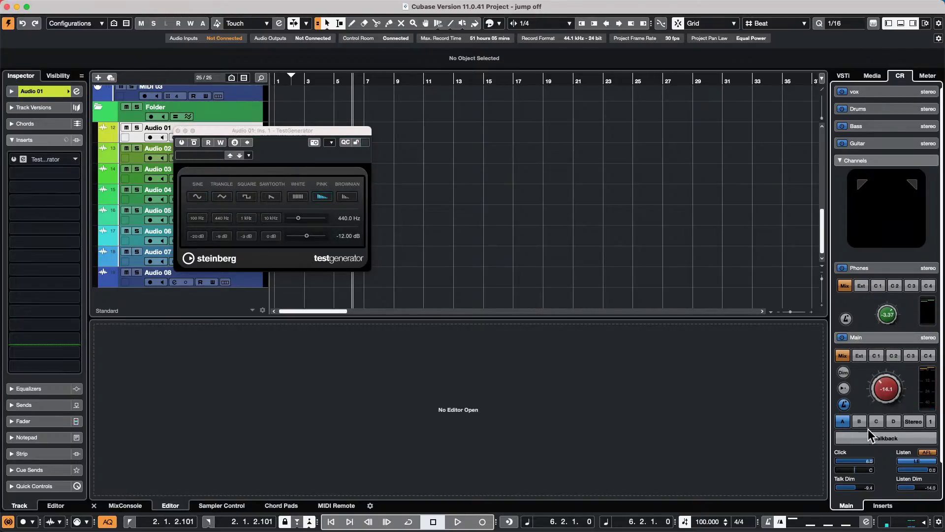
click(181, 142)
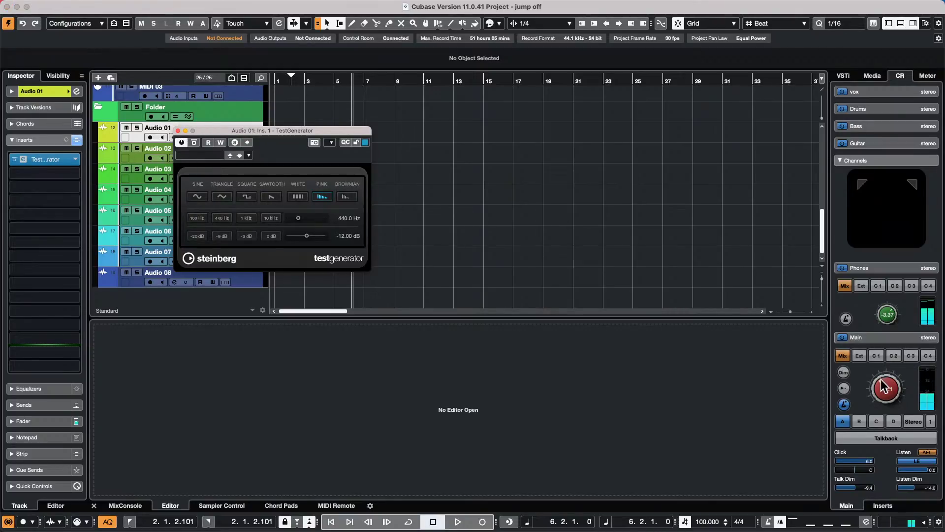
drag(884, 387, 883, 405)
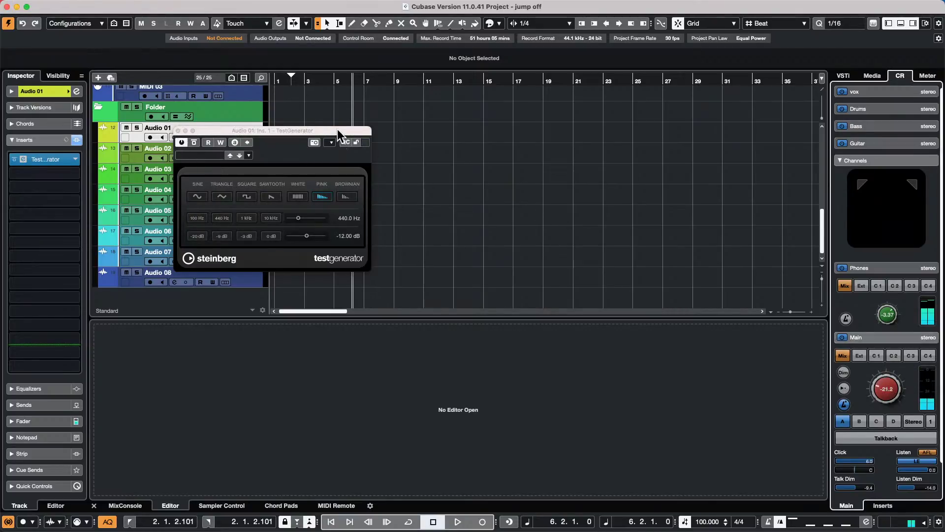
drag(337, 129, 562, 117)
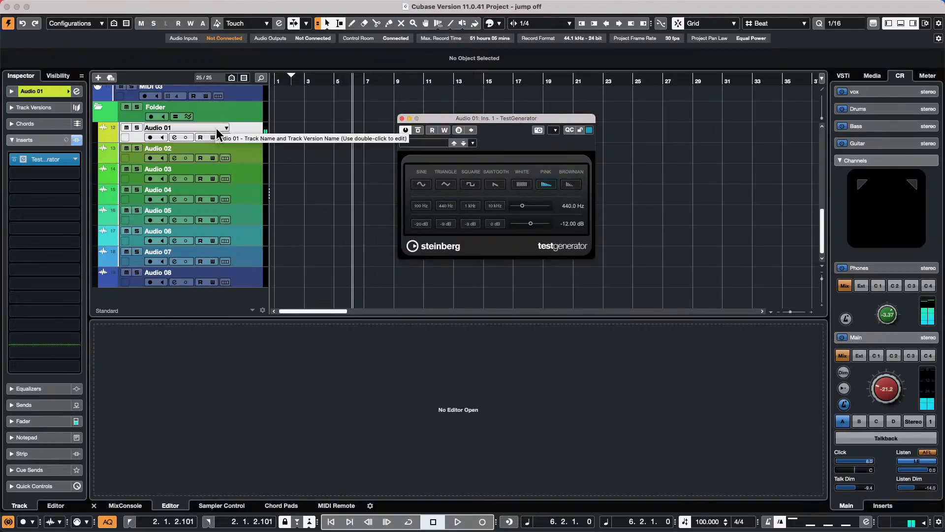
click(14, 159)
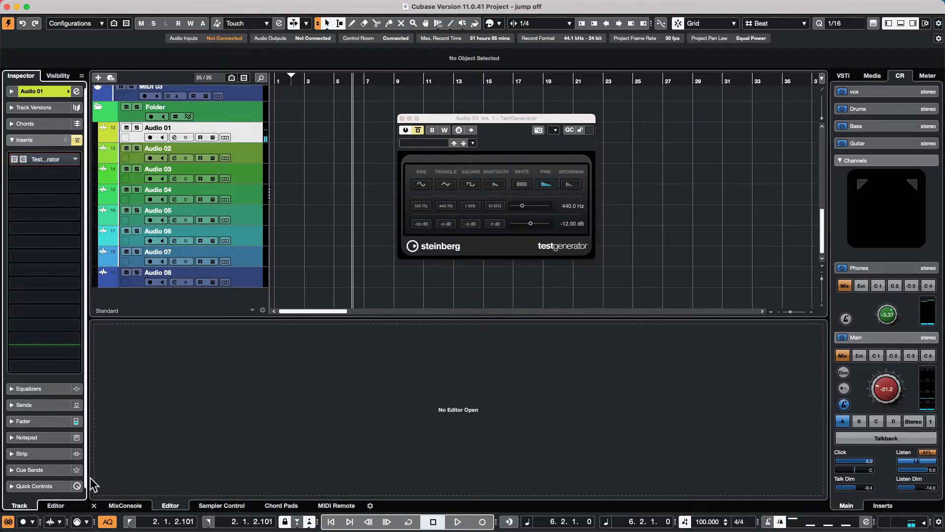
- Show input channels in the lower-zone MixConsole via the channel type filter
click(123, 507)
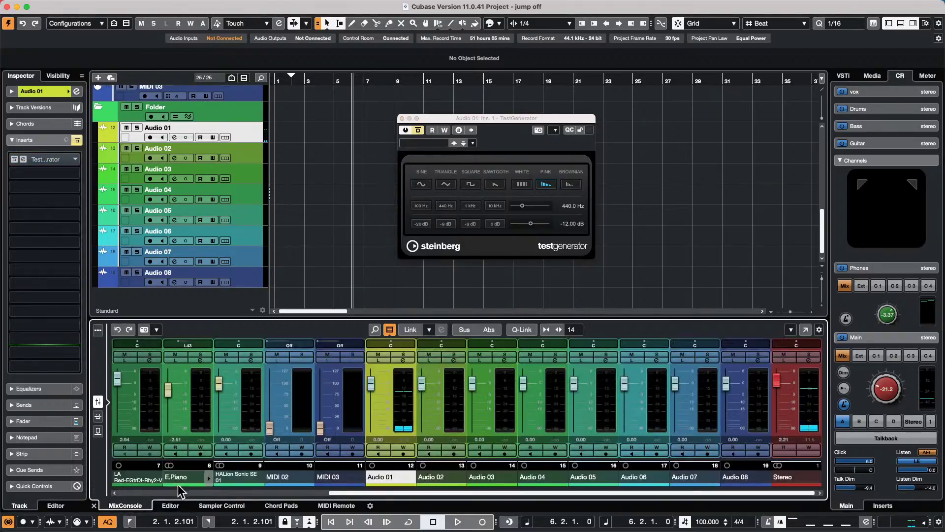
scroll(337, 495, left, 6)
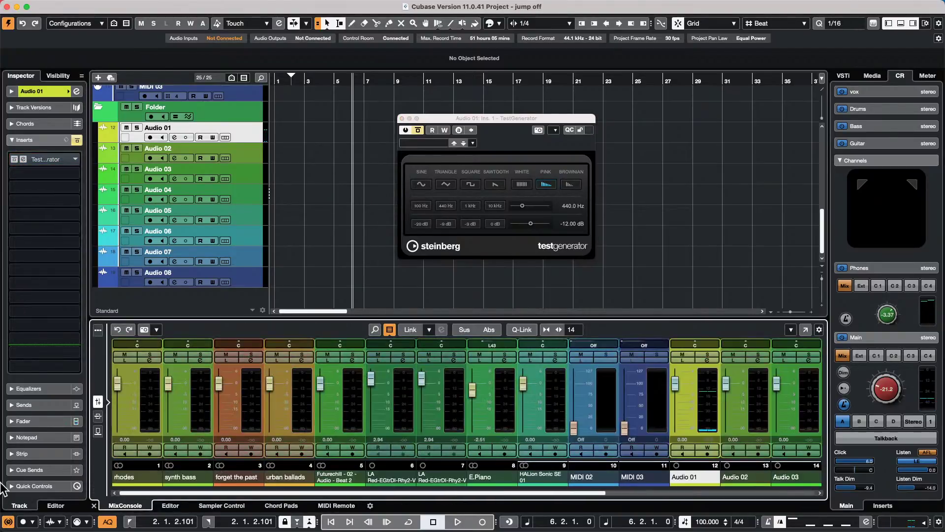
click(390, 329)
click(395, 371)
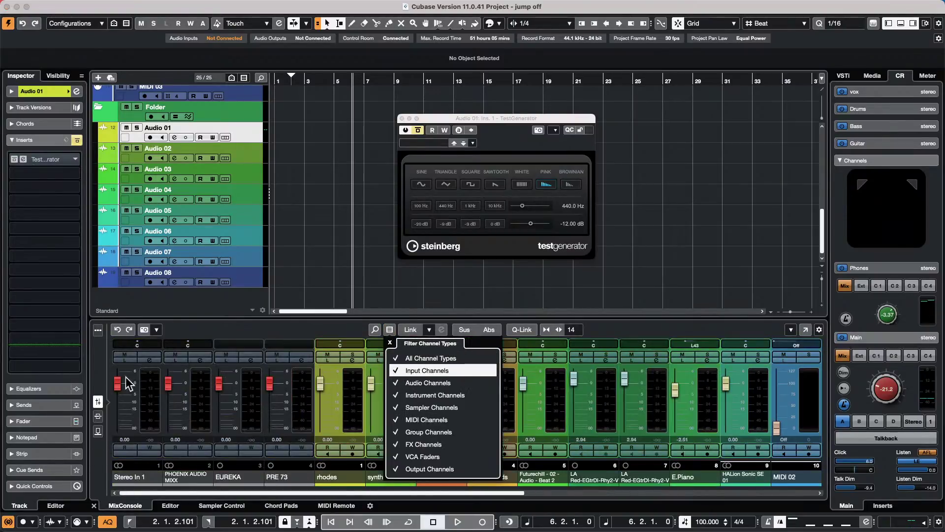
click(151, 360)
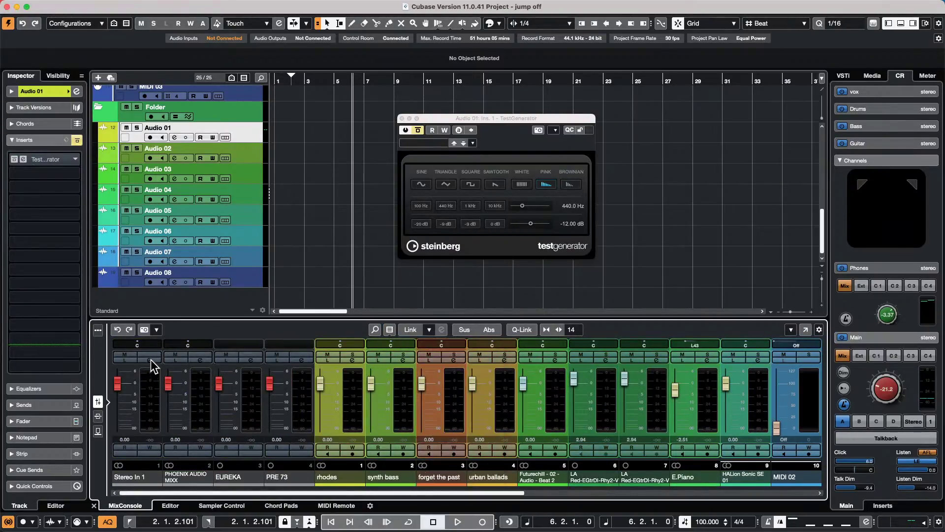
- Load TestGenerator into Stereo In 1's first insert, then select Audio 01 and expand its settings
click(151, 360)
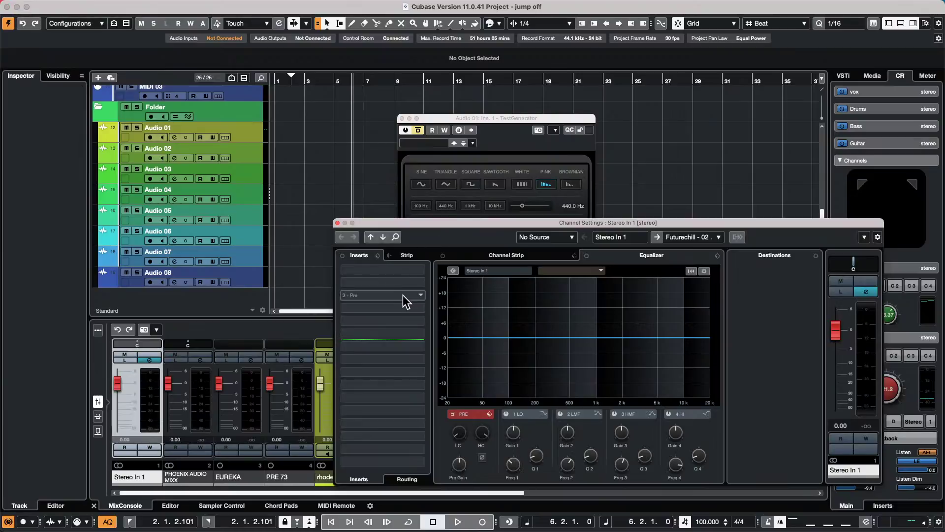
click(421, 270)
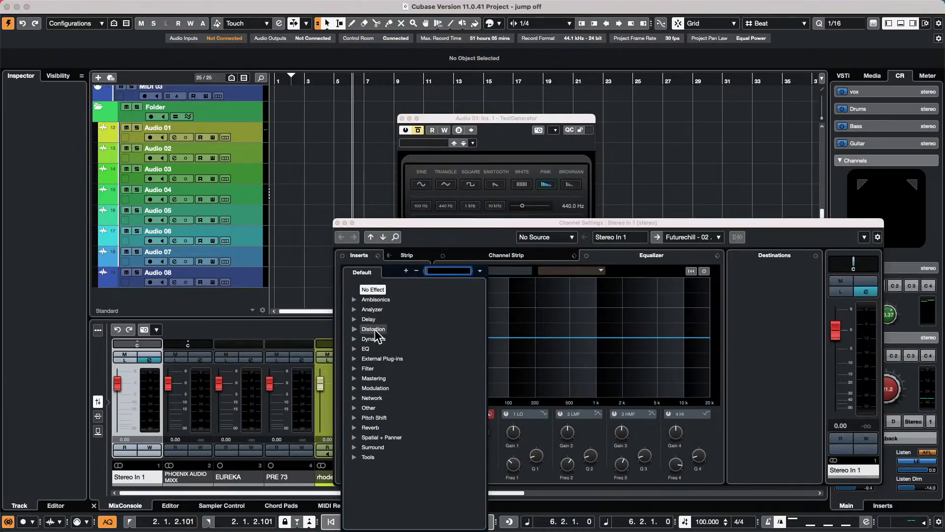
click(354, 457)
click(388, 476)
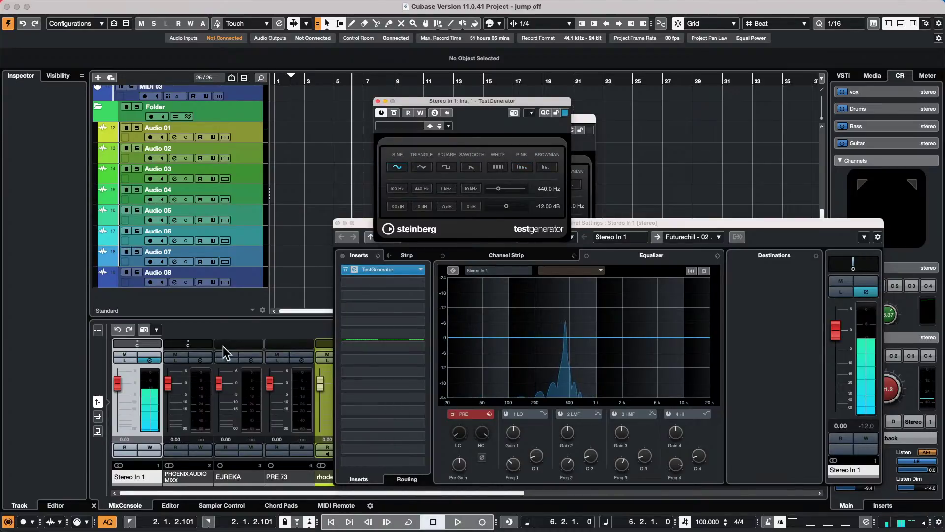
click(252, 132)
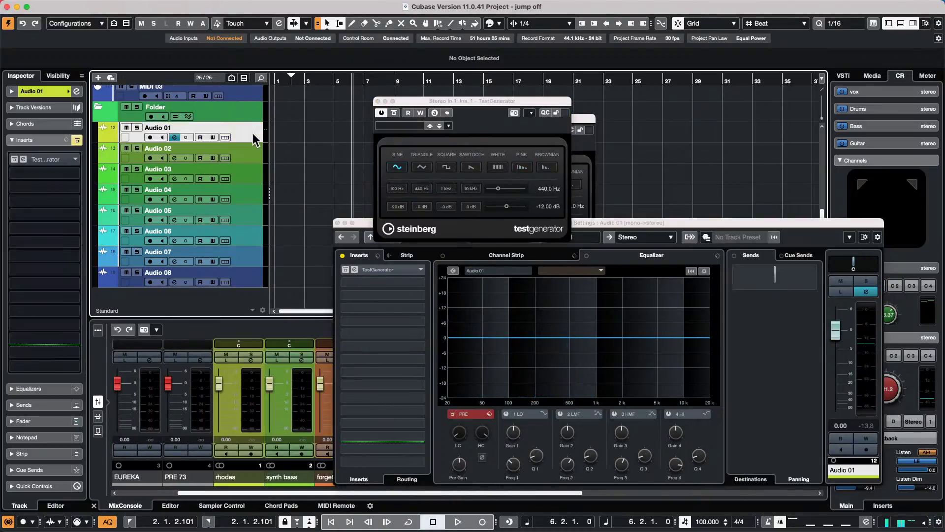
click(42, 88)
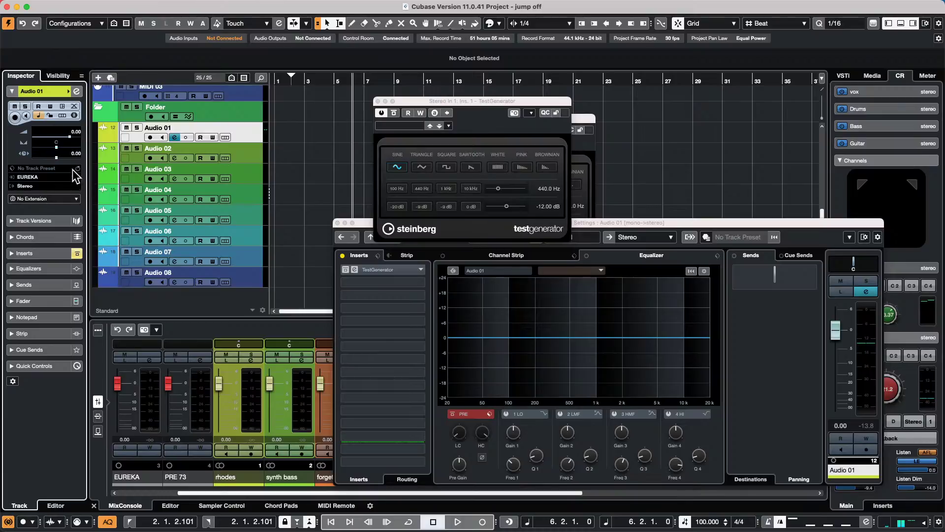
- Route Stereo In 1 to Audio 01's input and arm the track for recording
click(33, 178)
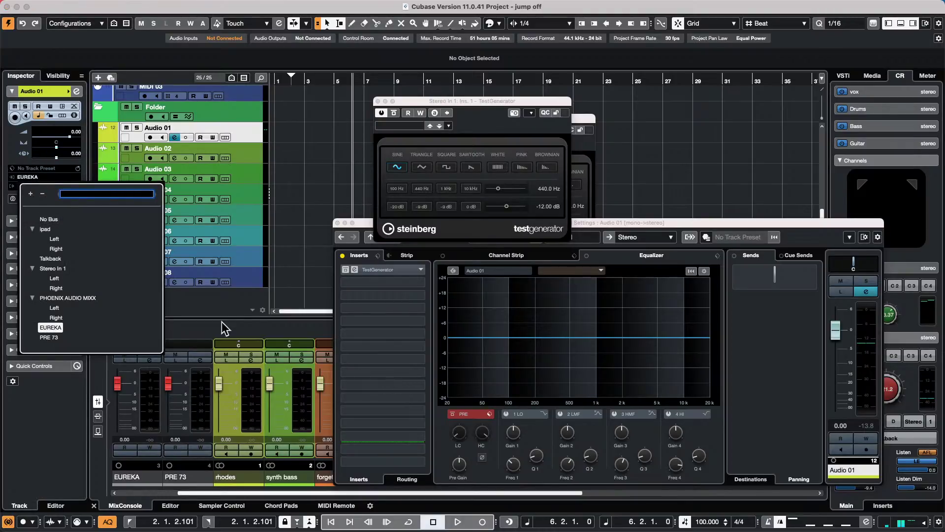
click(189, 489)
drag(188, 492, 114, 492)
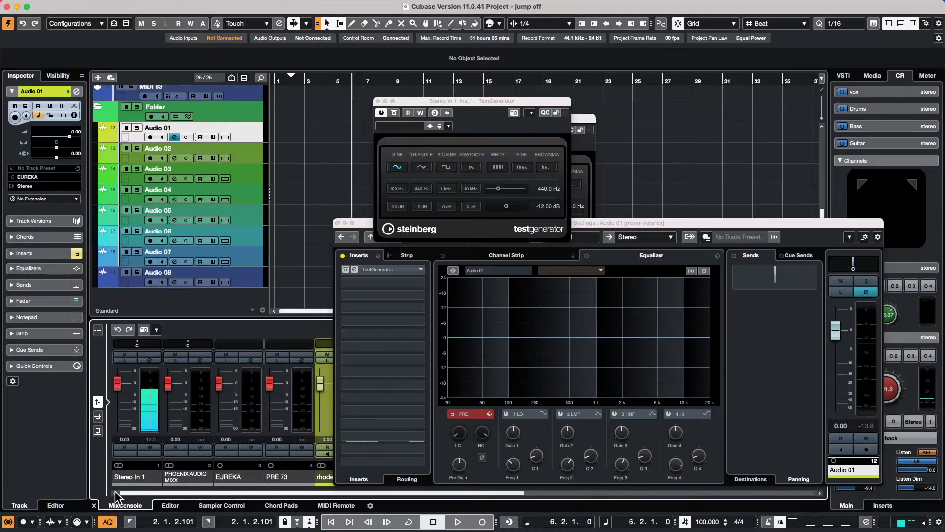
click(38, 176)
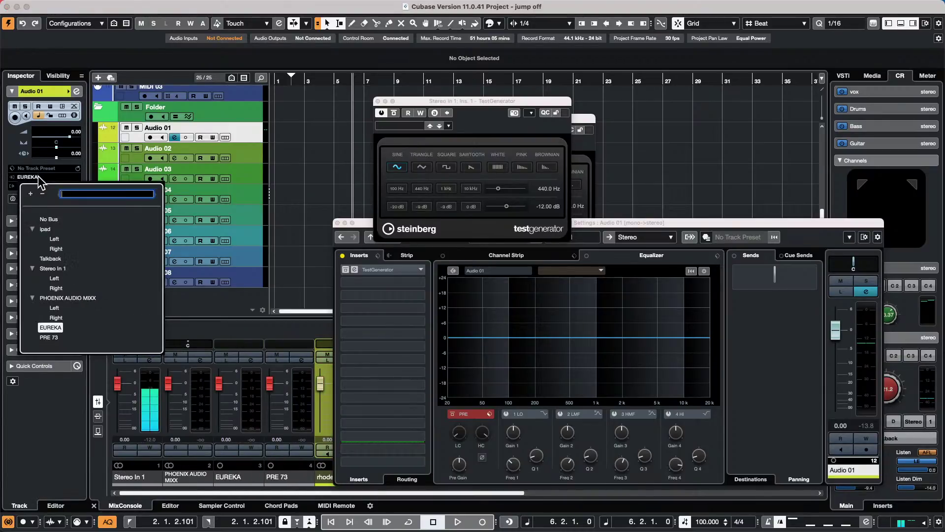
click(53, 268)
click(316, 141)
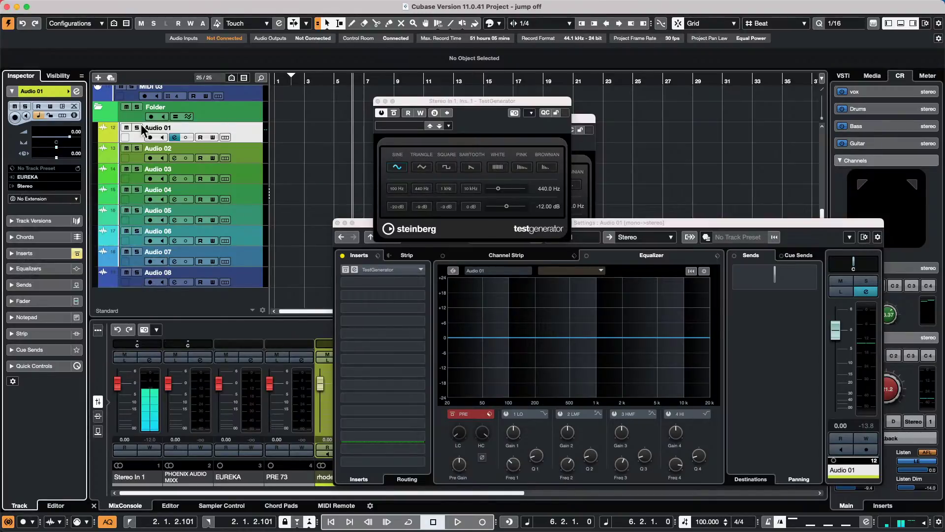
click(150, 137)
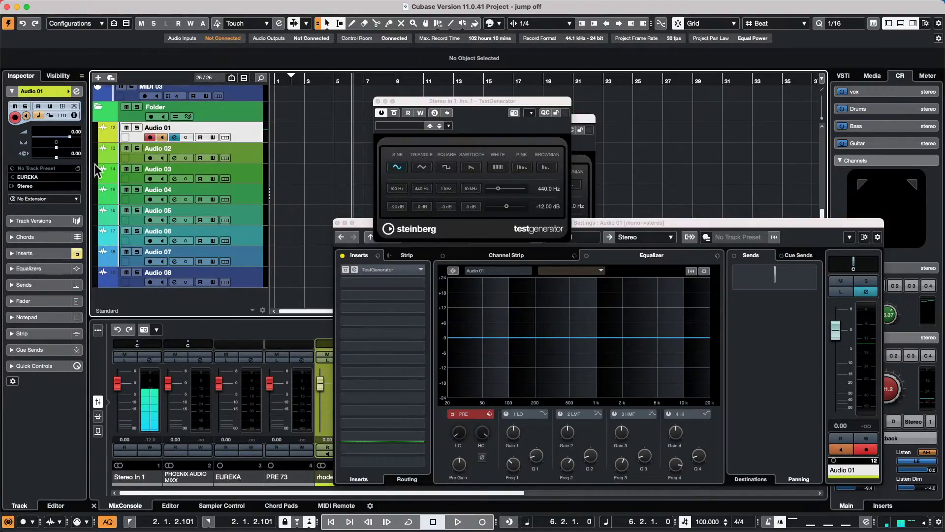
- Change Audio 01's input to the Left channel of Stereo In 1
click(58, 185)
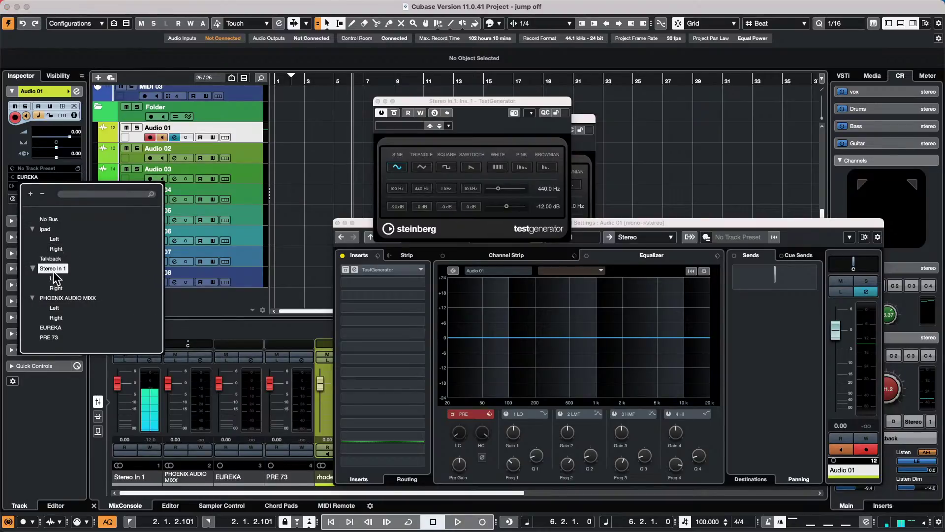
click(252, 132)
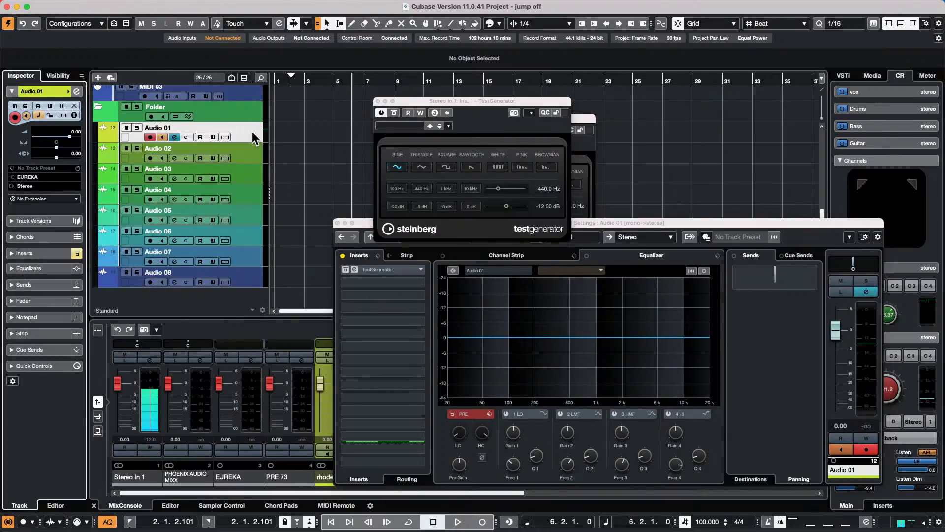
click(49, 178)
click(55, 279)
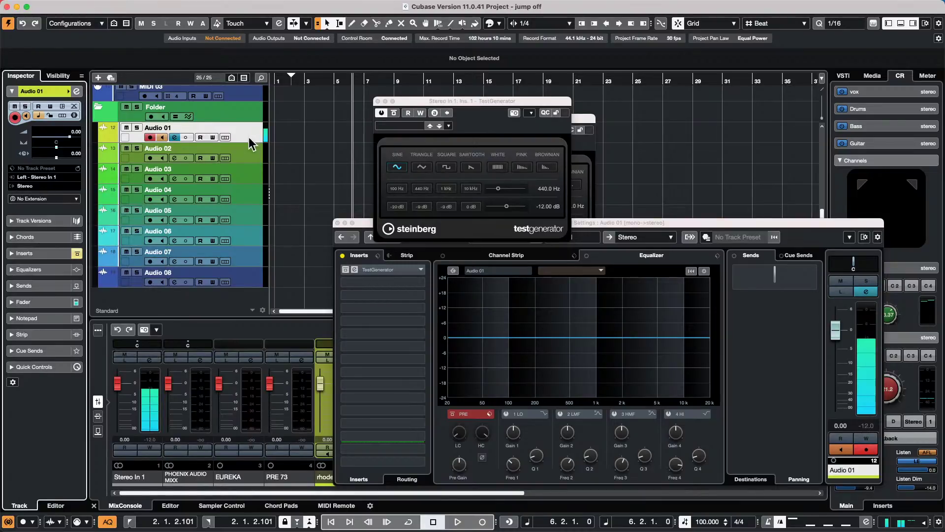
- Record a sine-tone take on Audio 01 and audition it with the Play tool
click(458, 522)
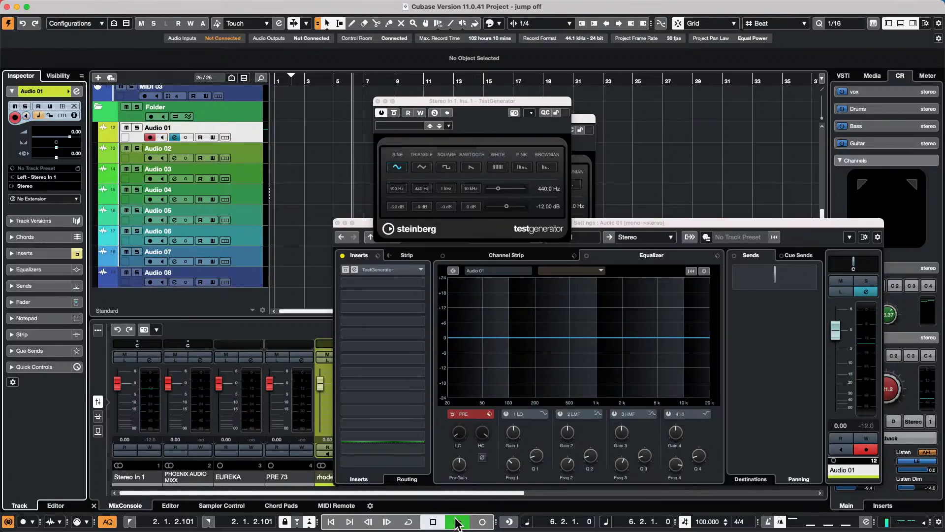
click(481, 521)
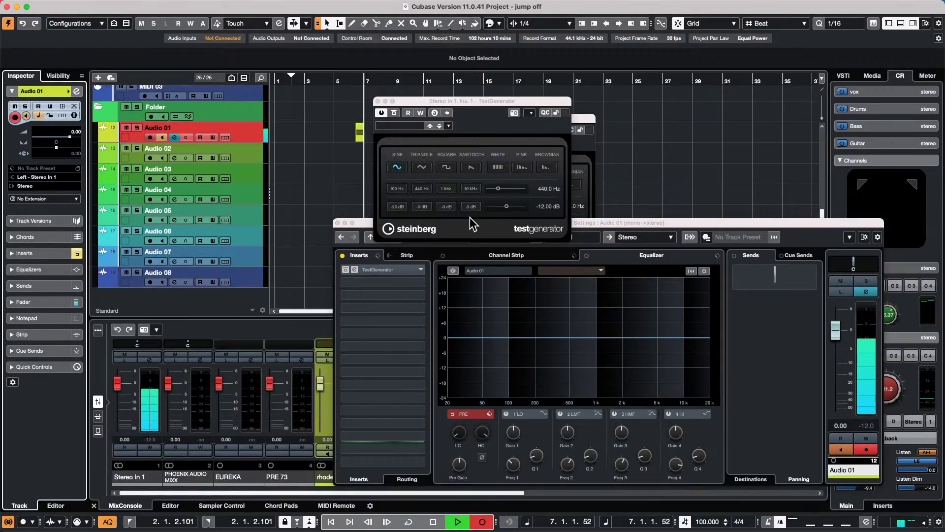
click(433, 521)
drag(404, 99, 518, 158)
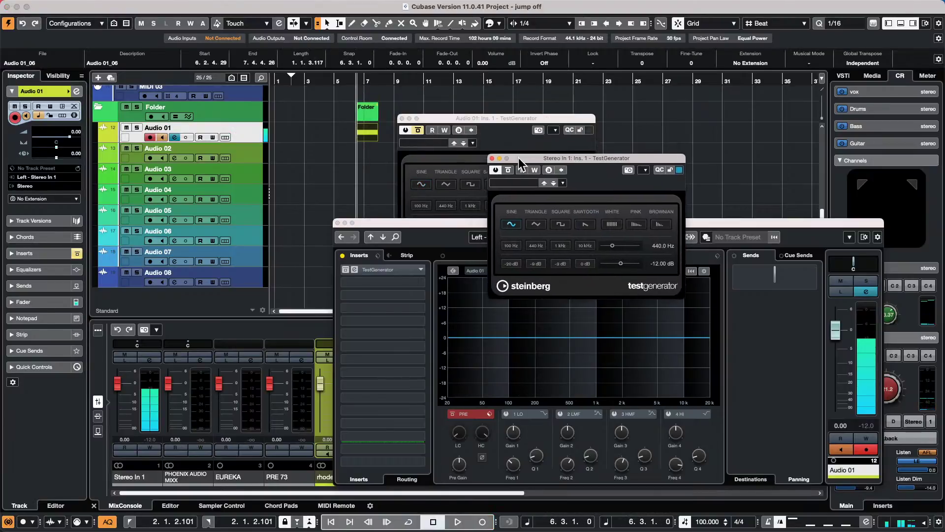
right_click(358, 135)
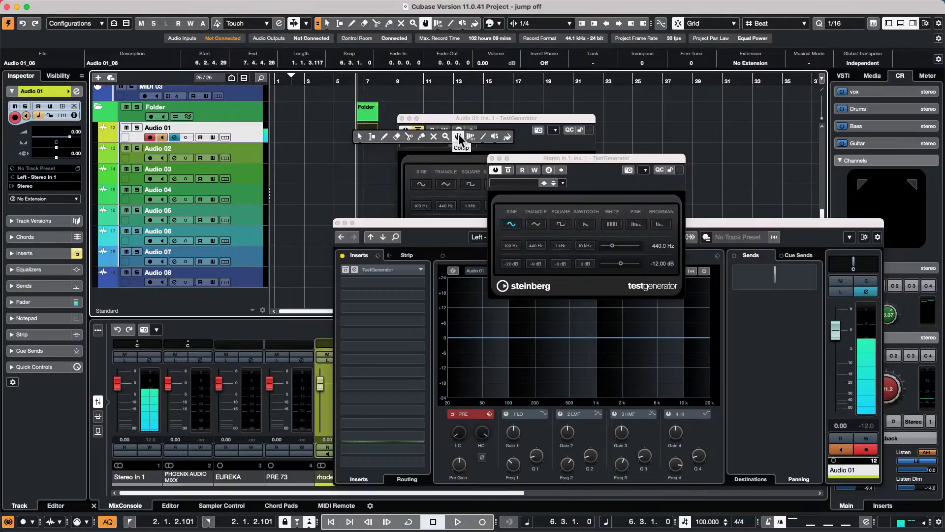
click(494, 136)
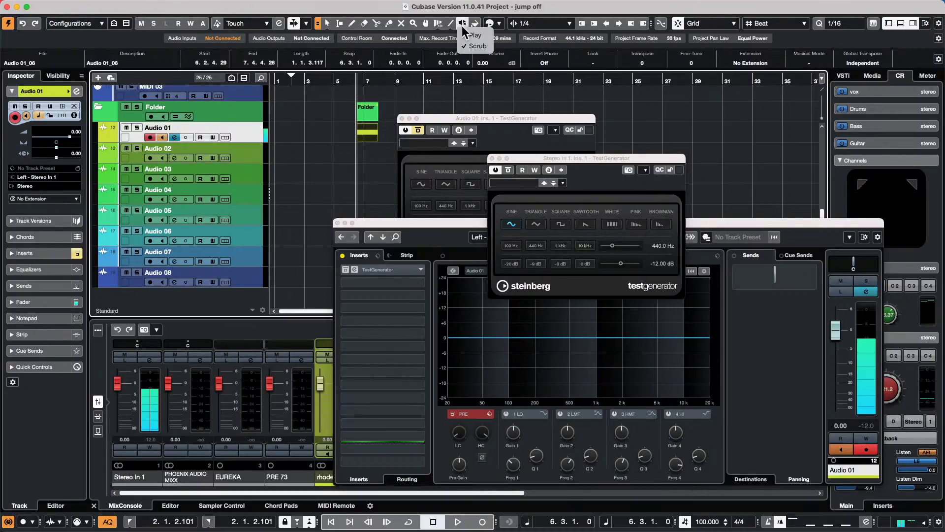
drag(365, 127, 363, 130)
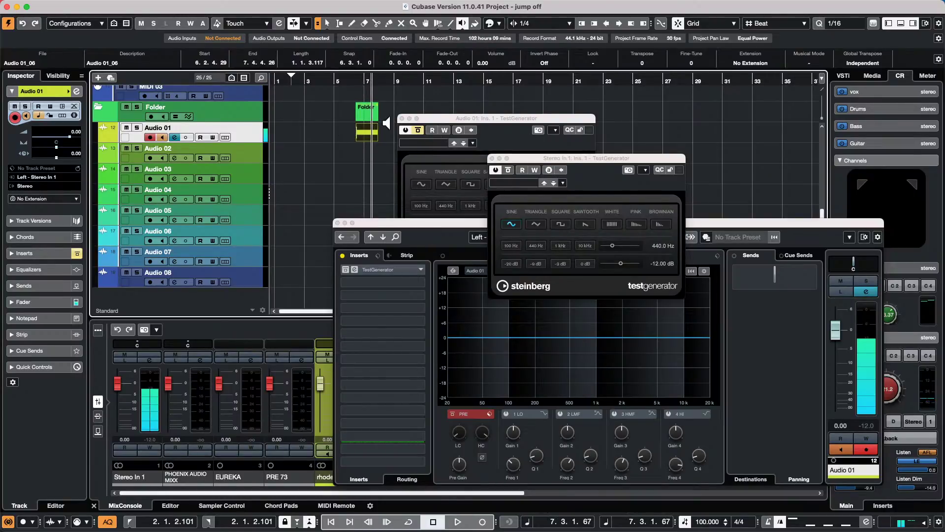
- Delete the take, switch TestGenerator to pink noise, and record and audition Audio 01_07
key(Delete)
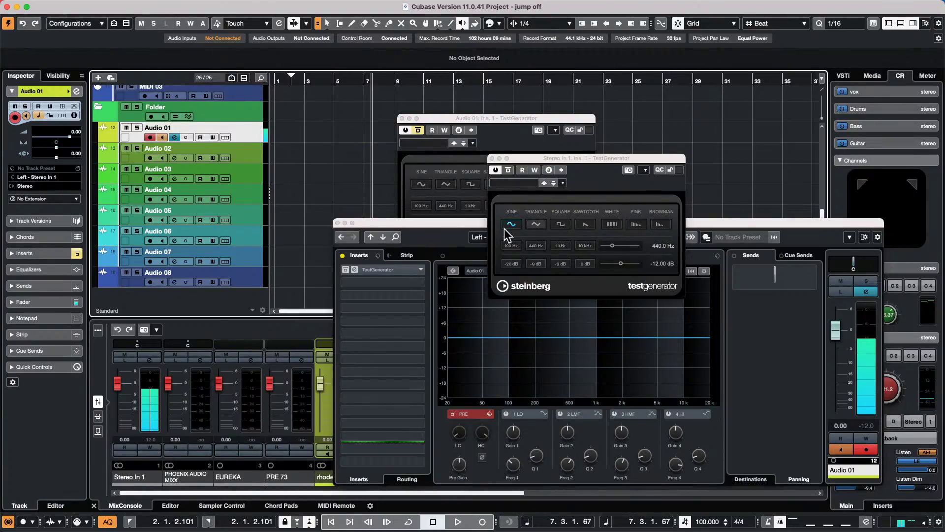
click(636, 224)
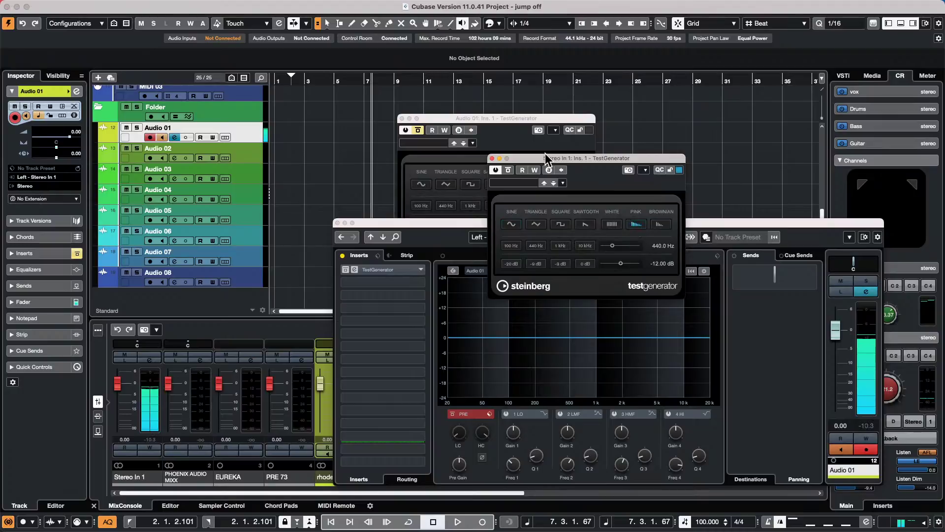
drag(553, 155, 531, 255)
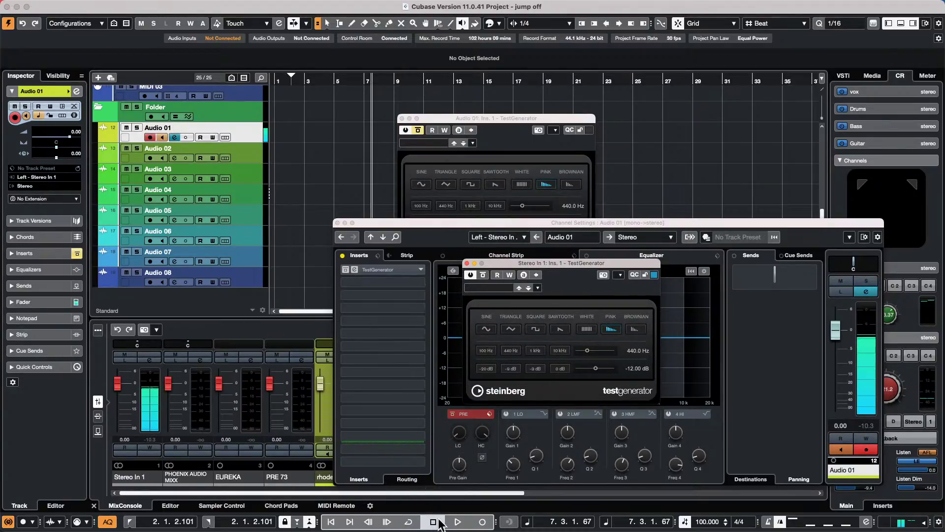
click(463, 523)
click(483, 522)
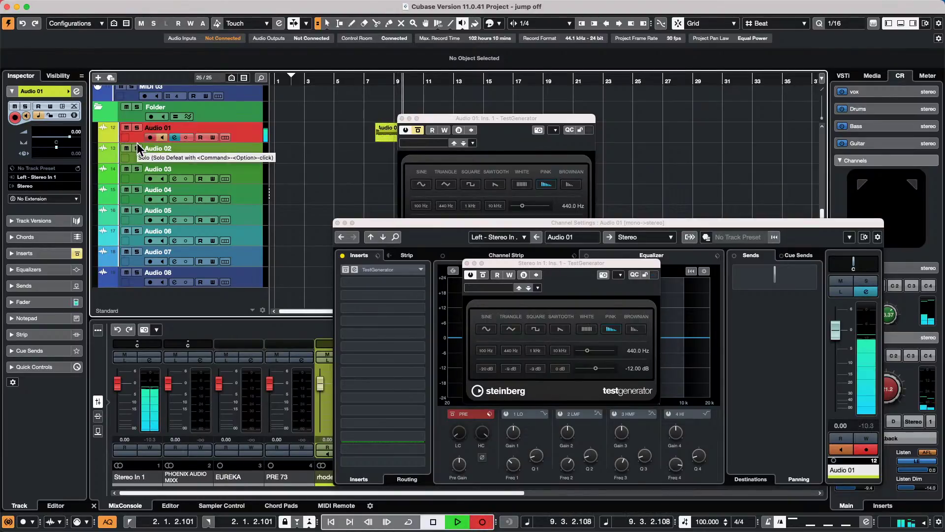
key(space)
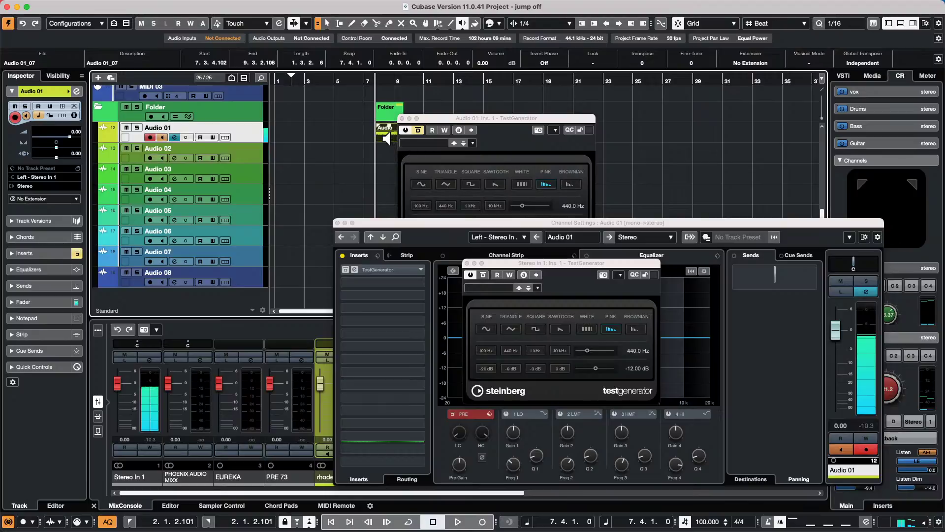
click(387, 139)
- Select urban ballads, close the TestGenerator and Channel Settings windows, and open its Groove Agent SE 5
scroll(279, 145, up, 1)
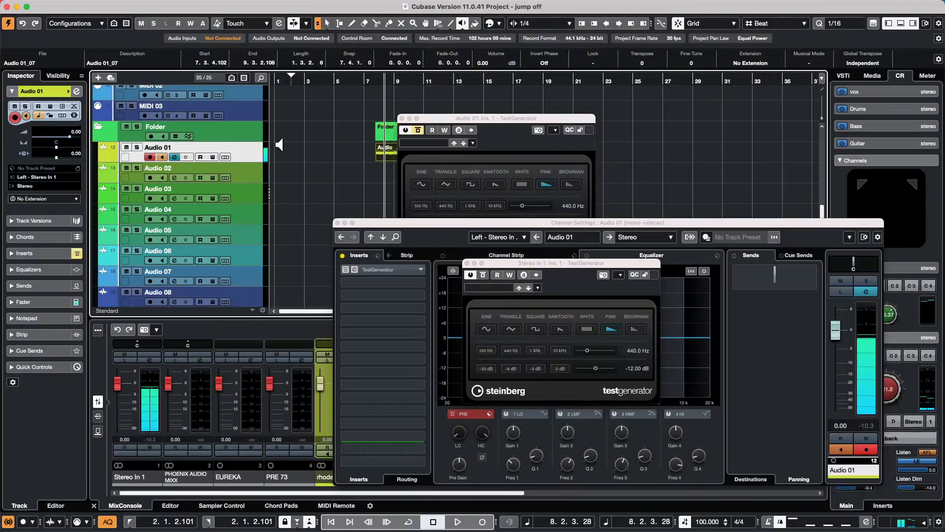
scroll(279, 145, up, 12)
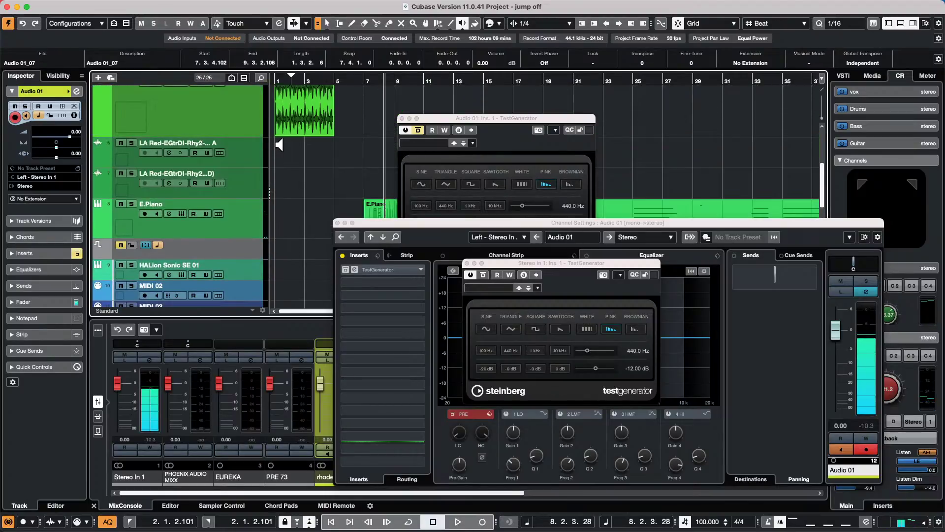
scroll(279, 145, up, 1)
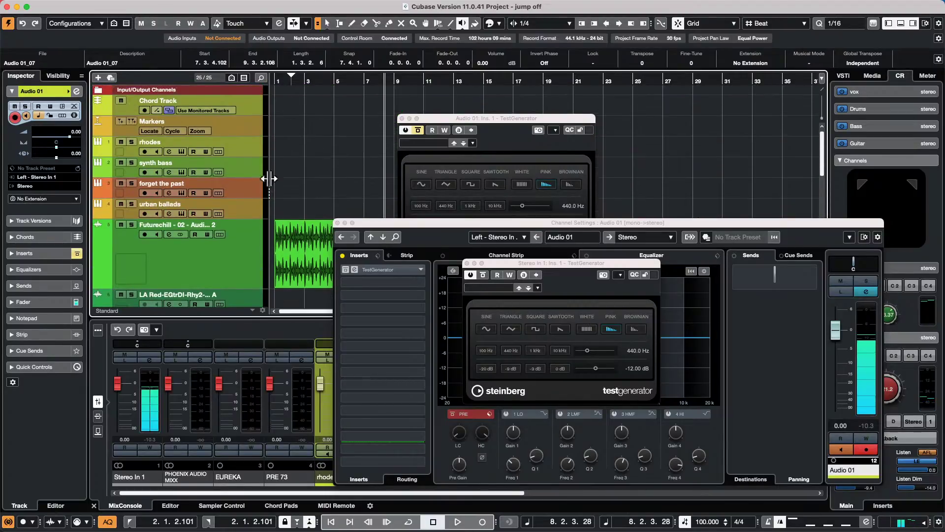
click(247, 206)
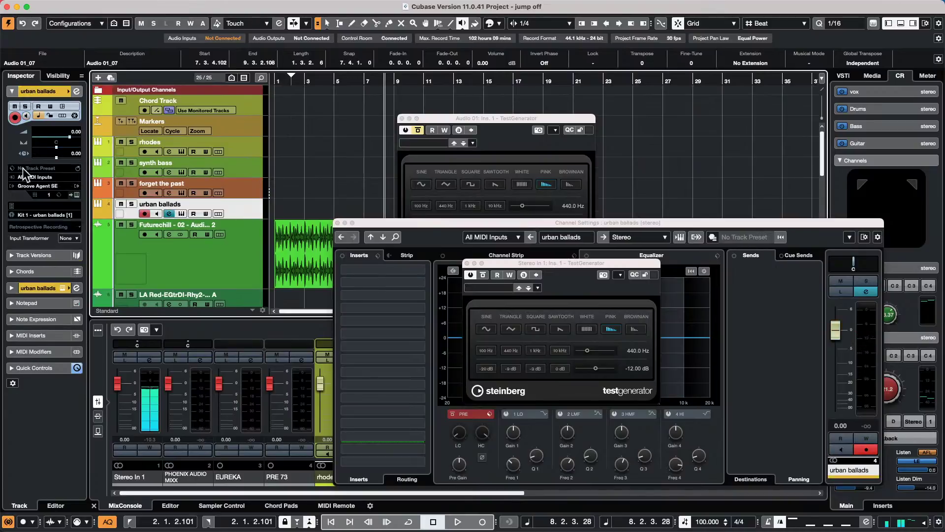
click(402, 119)
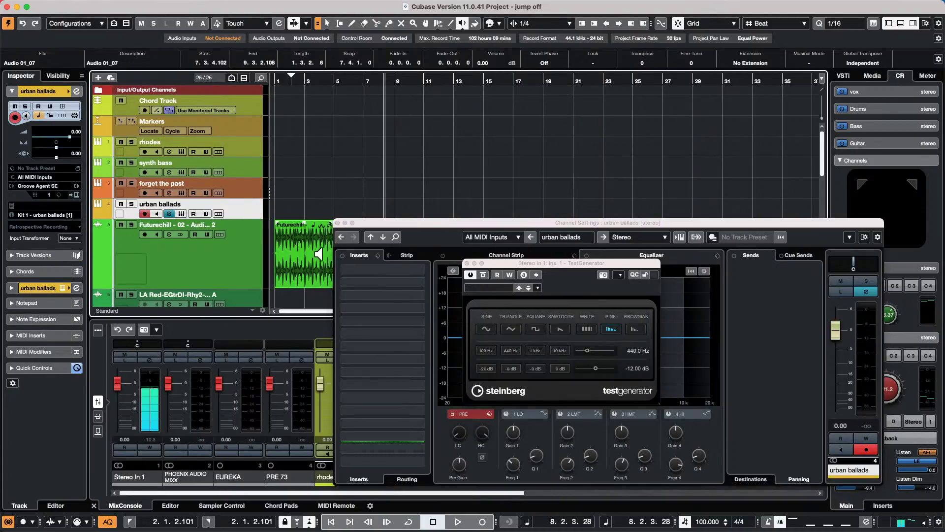
click(337, 223)
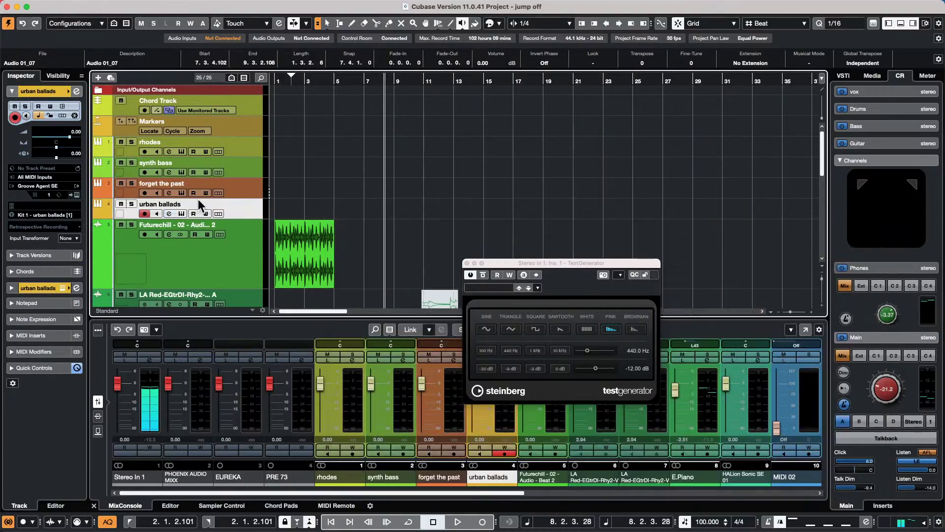
click(76, 194)
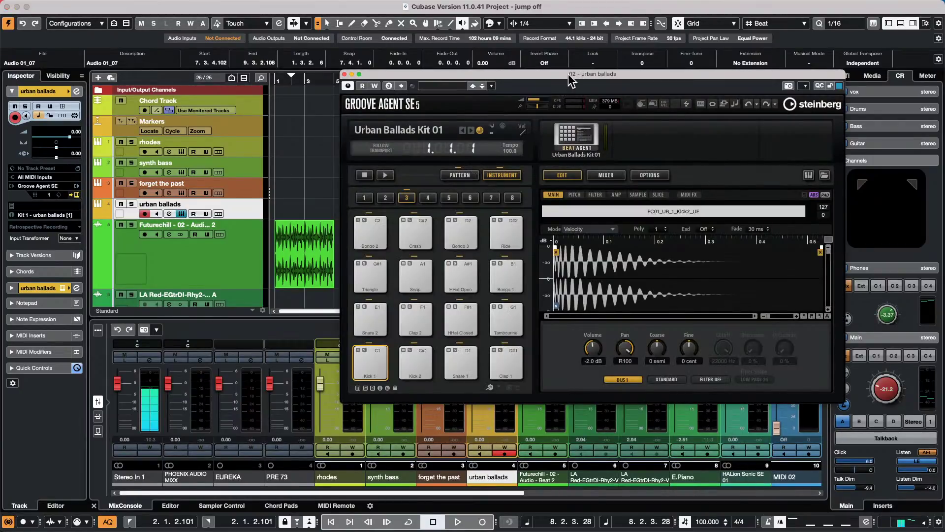
- Pan Kick 2 to R 3, Snare 2 centre and Kick 1 to L 3; raise monitor level to 0.35
drag(568, 81, 661, 12)
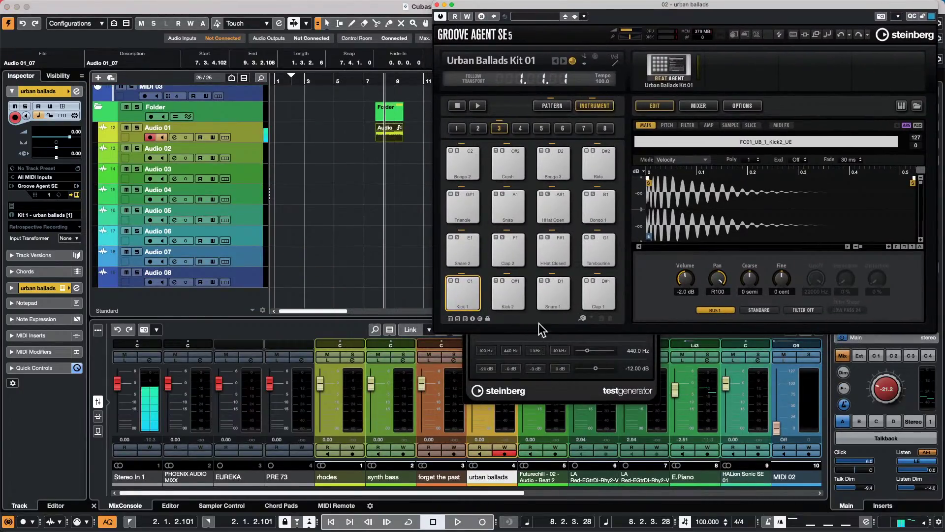
click(518, 295)
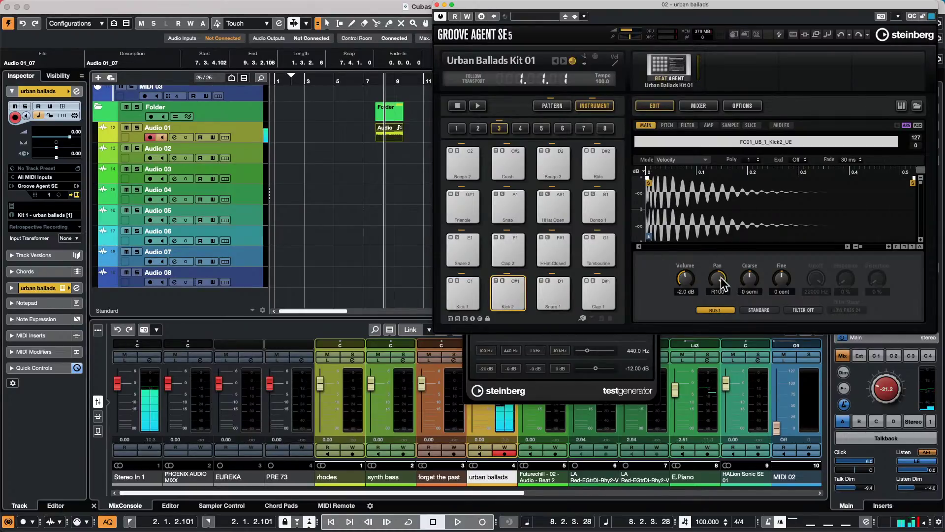
drag(722, 284, 713, 318)
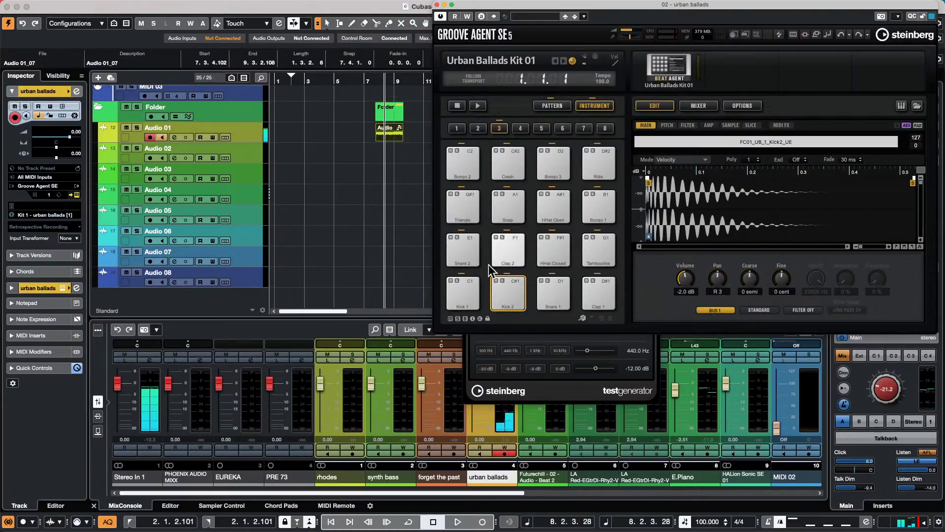
click(465, 253)
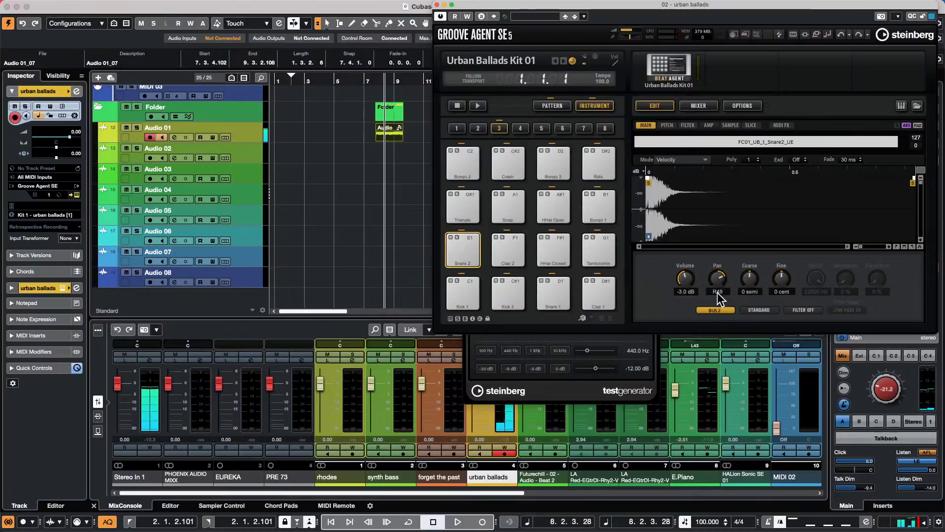
drag(717, 290, 714, 312)
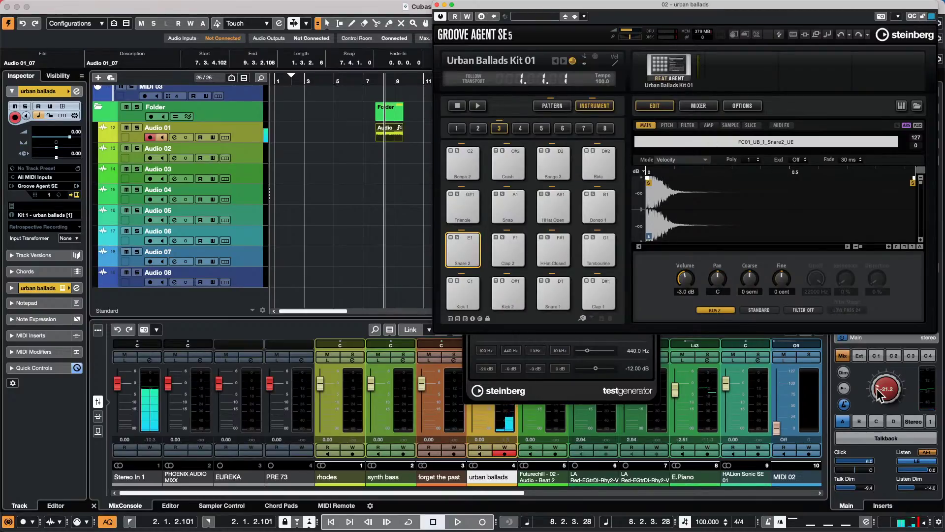
drag(880, 394, 879, 337)
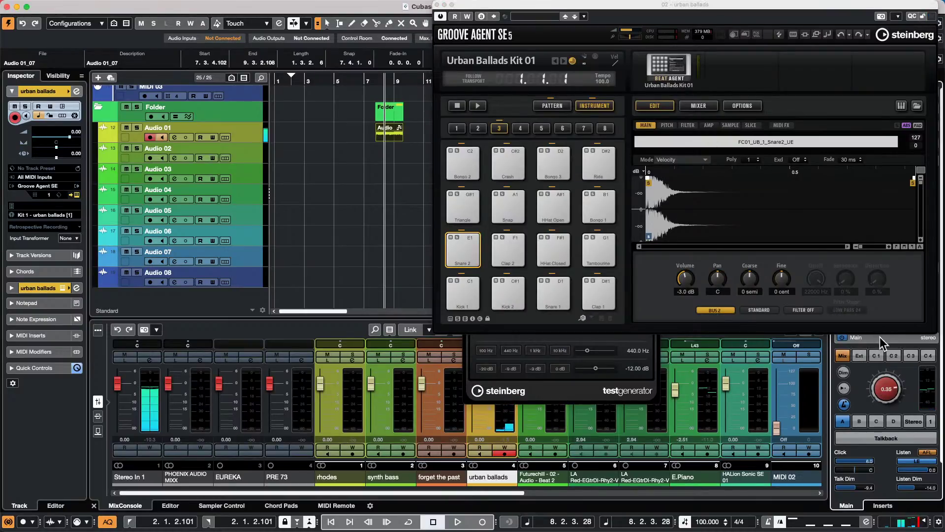
click(510, 288)
click(507, 291)
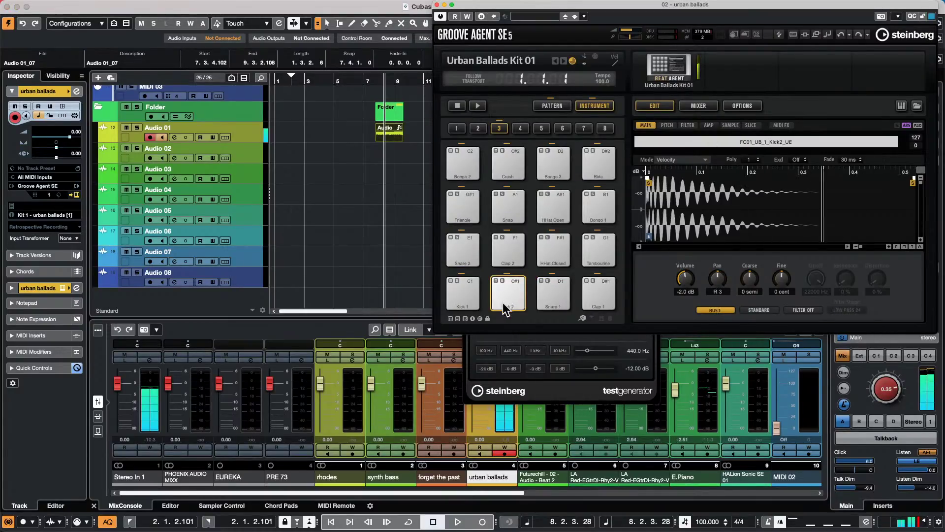
click(465, 287)
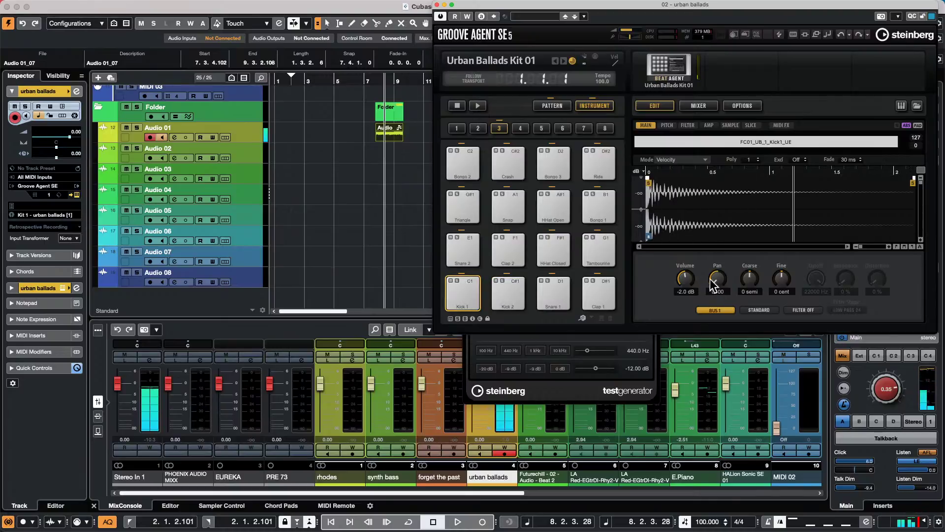
drag(710, 278, 718, 250)
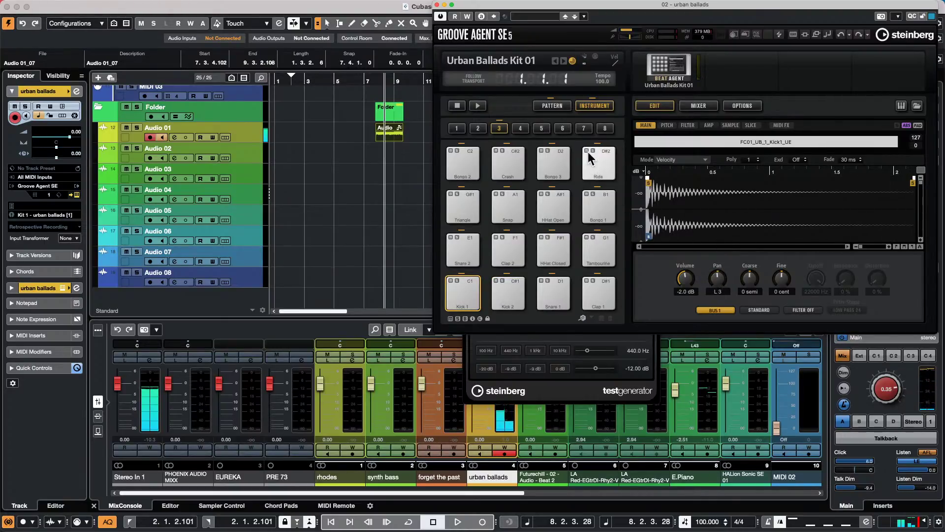
click(522, 129)
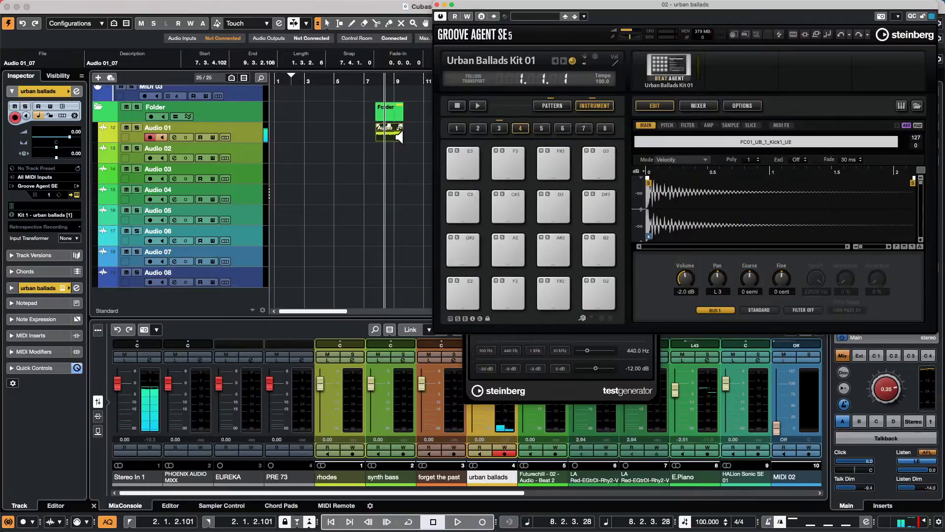
- Load Audio 01_07 onto pad E2, lower its volume to -21.3 dB and add C 1 as a trigger note
drag(391, 137, 470, 295)
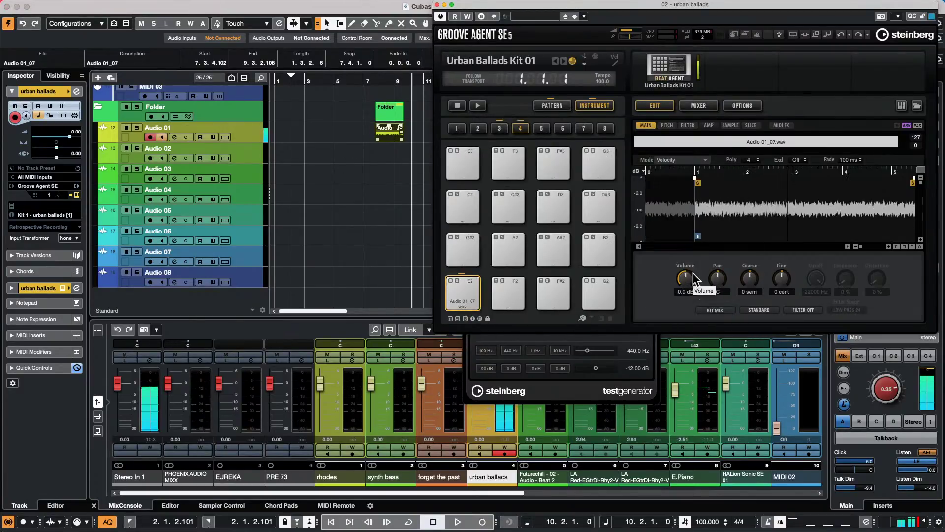
drag(684, 281, 635, 352)
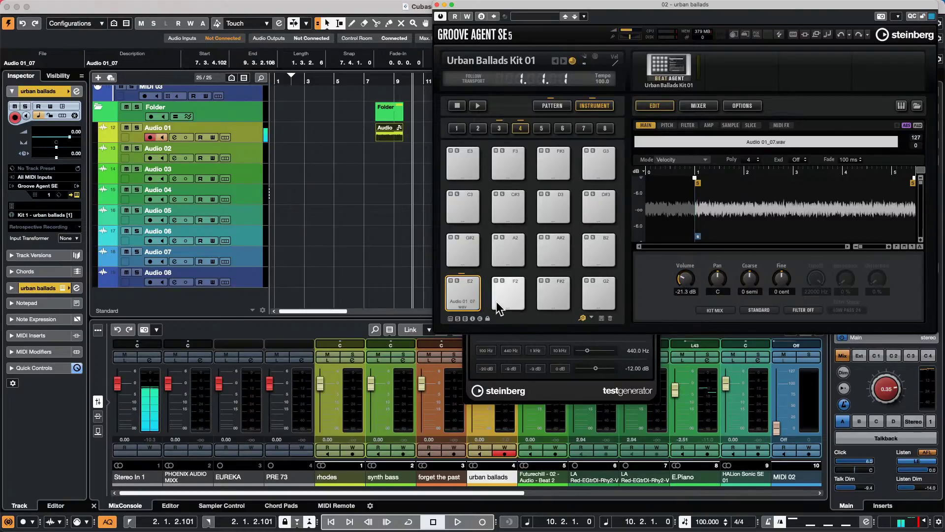
right_click(476, 285)
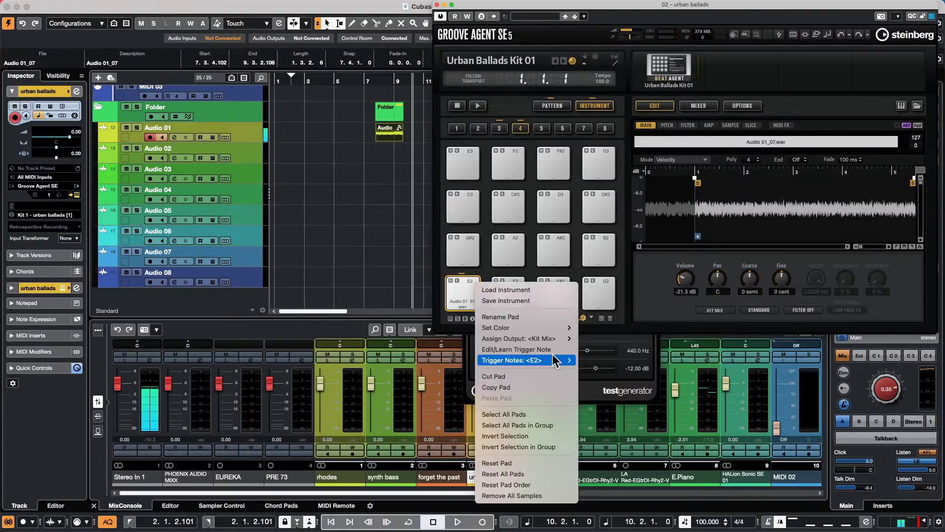
mouse_move(561, 330)
mouse_move(512, 360)
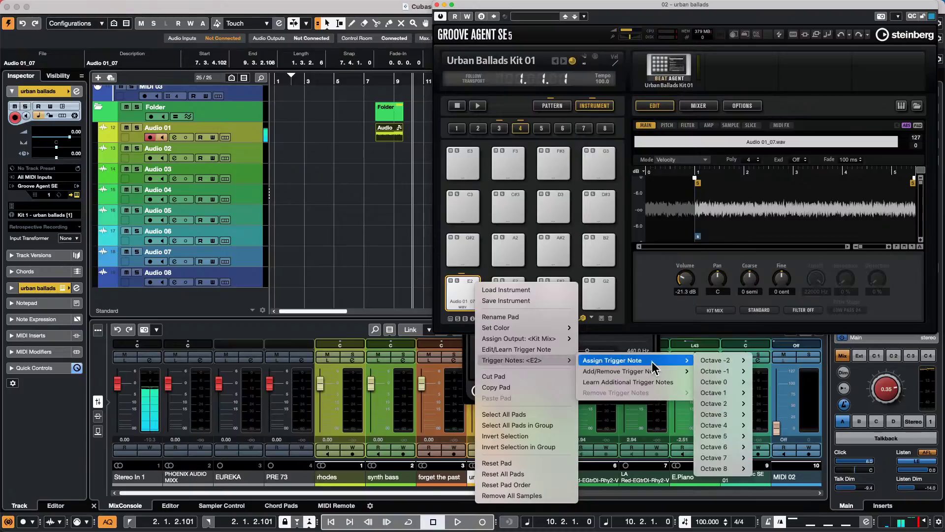
mouse_move(681, 373)
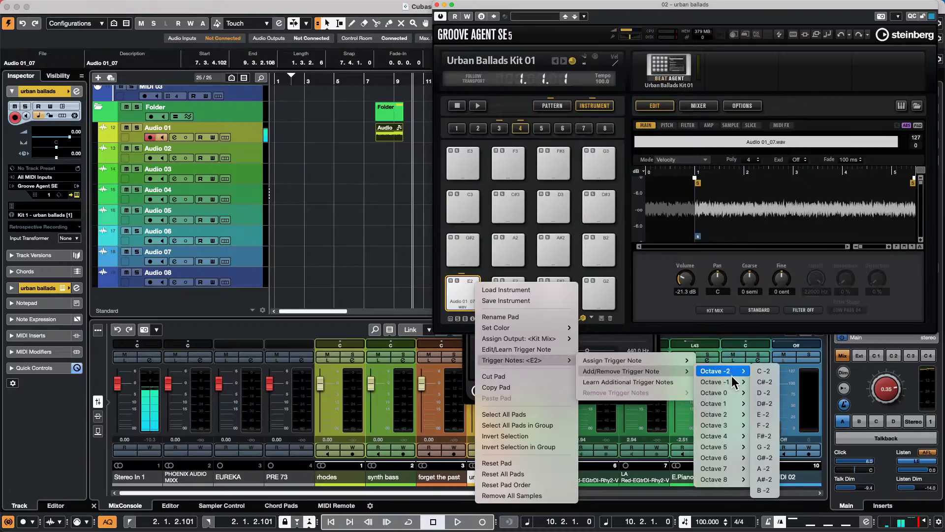
mouse_move(733, 403)
click(766, 402)
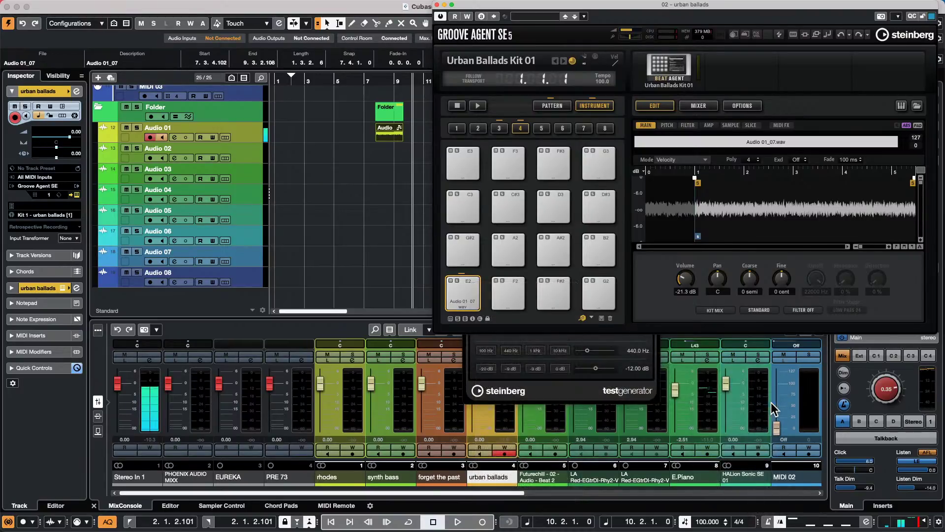
right_click(468, 283)
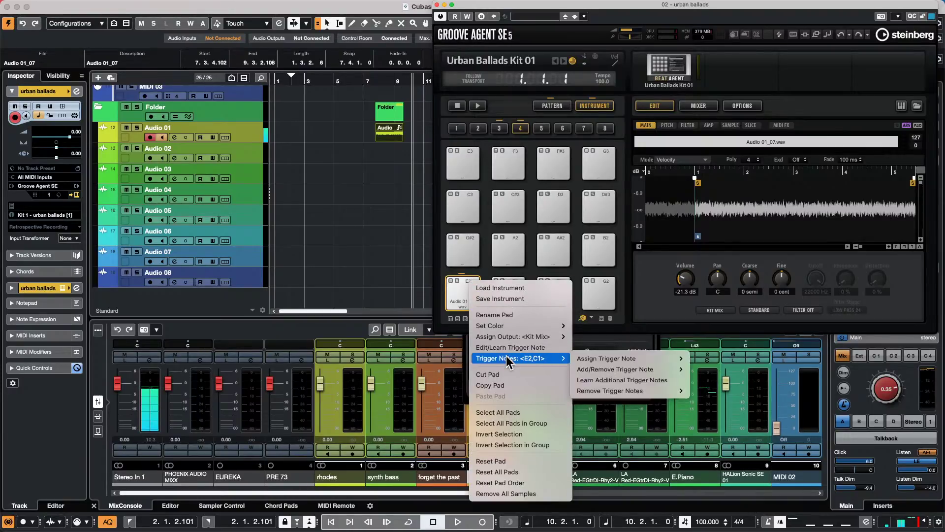
click(438, 316)
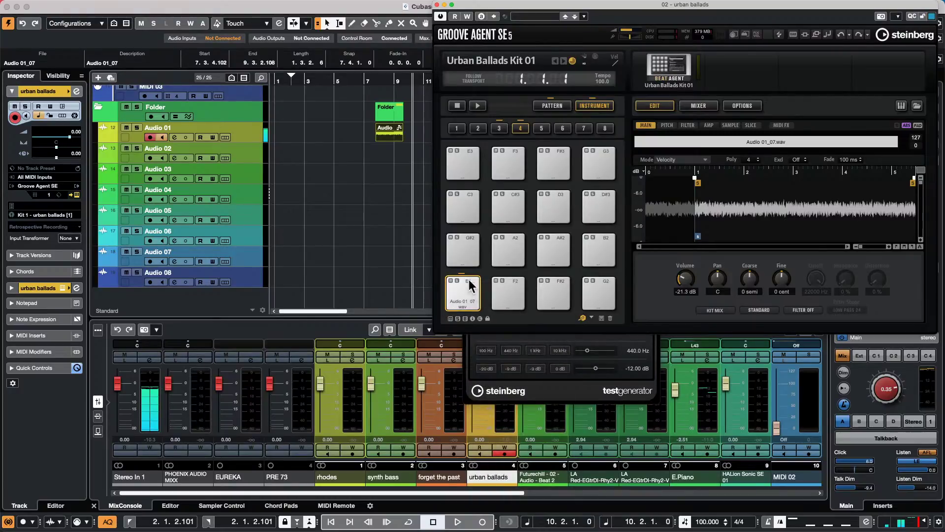
click(522, 124)
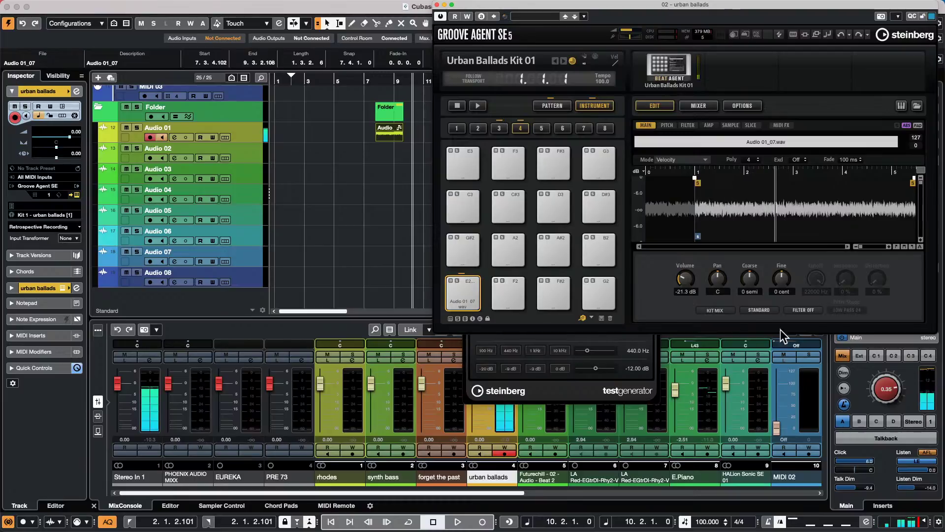
- Pull pad E2's sample end marker left, set Coarse to 1 semi, and show the PITCH envelope
drag(913, 181, 712, 187)
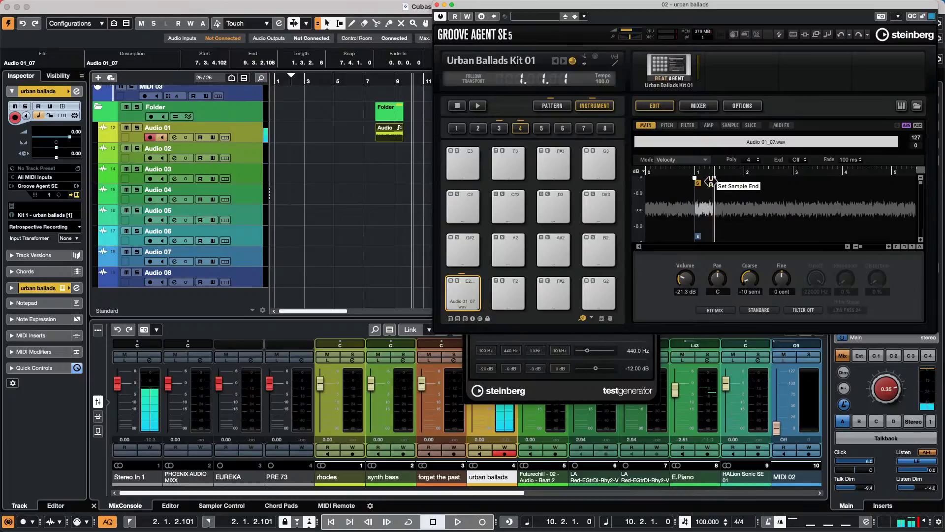
drag(714, 184, 707, 185)
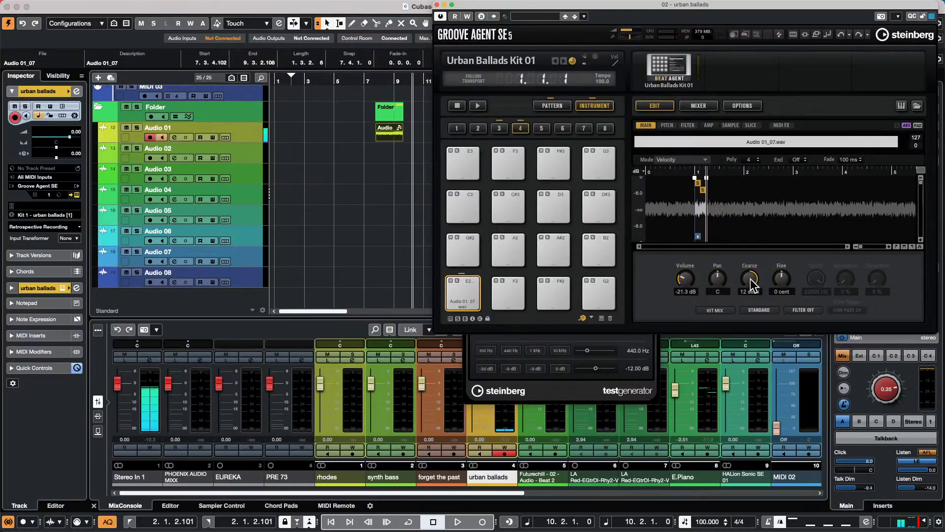
drag(750, 279, 745, 315)
click(668, 125)
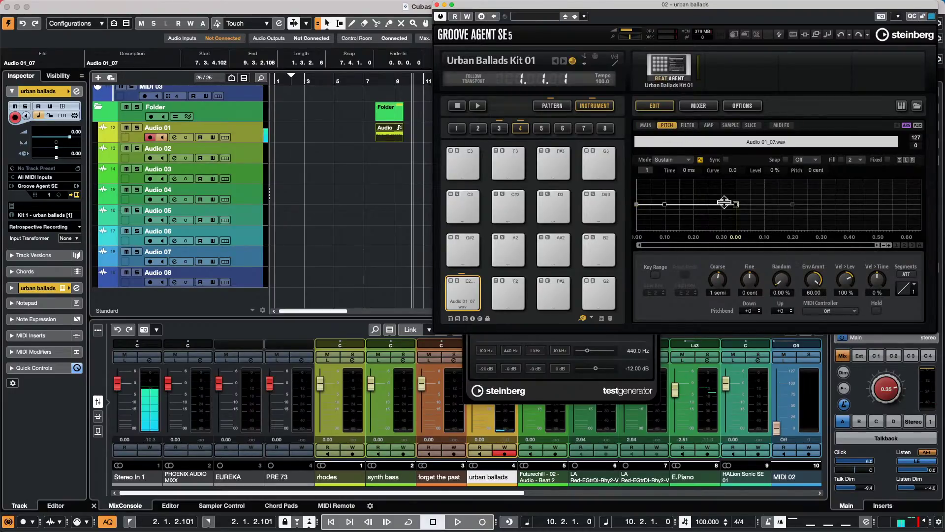
- Reshape pad E2's pitch envelope into a curved peak at the start
drag(663, 205, 663, 215)
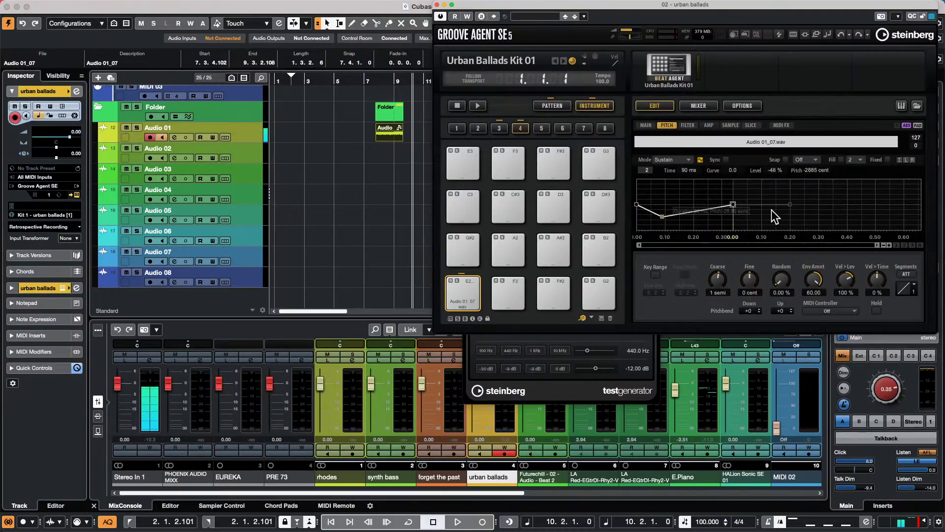
click(733, 205)
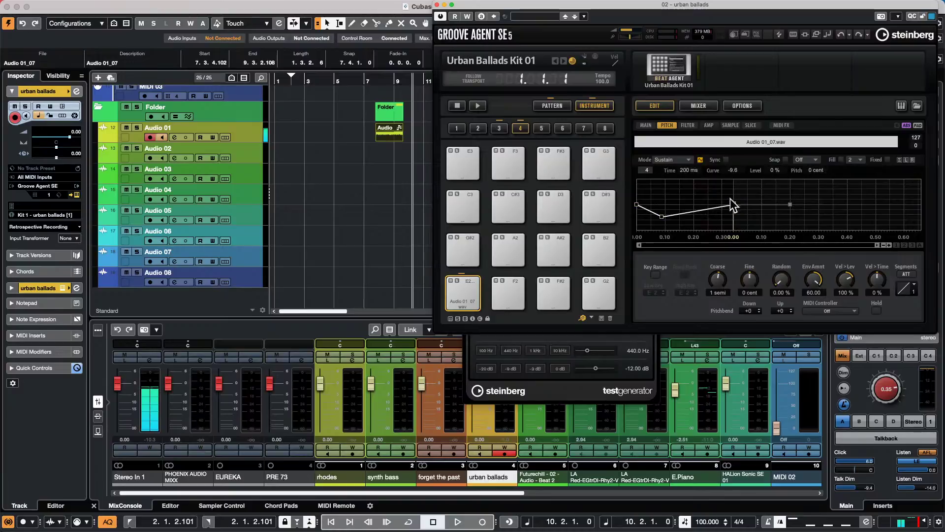
drag(732, 203, 684, 188)
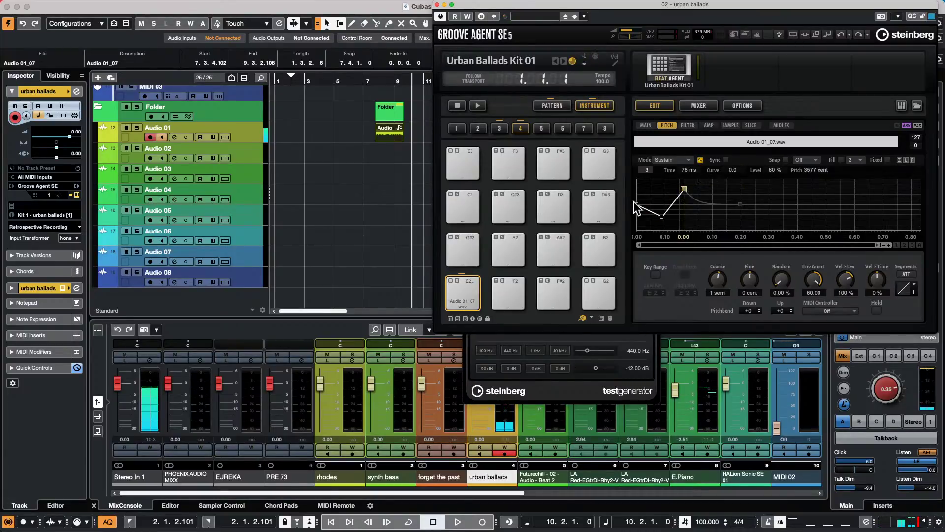
click(662, 212)
drag(661, 211, 684, 224)
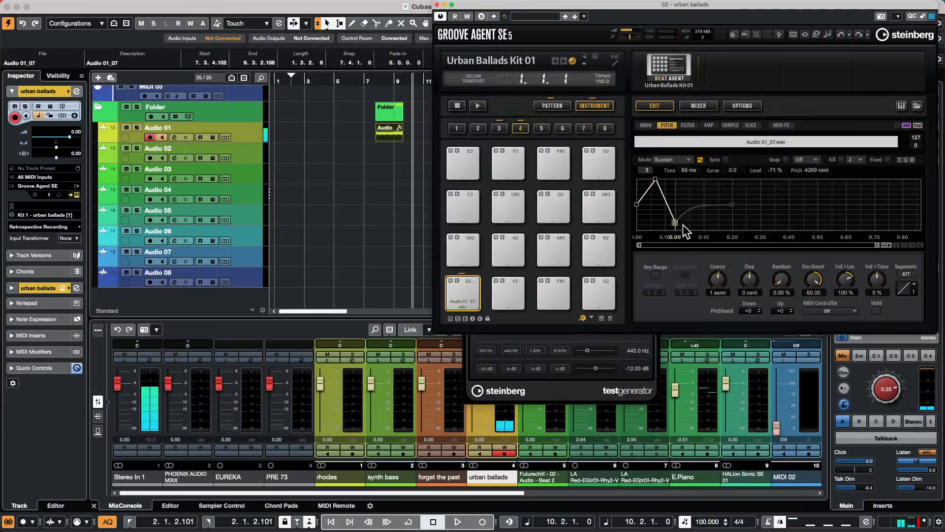
drag(684, 224, 733, 222)
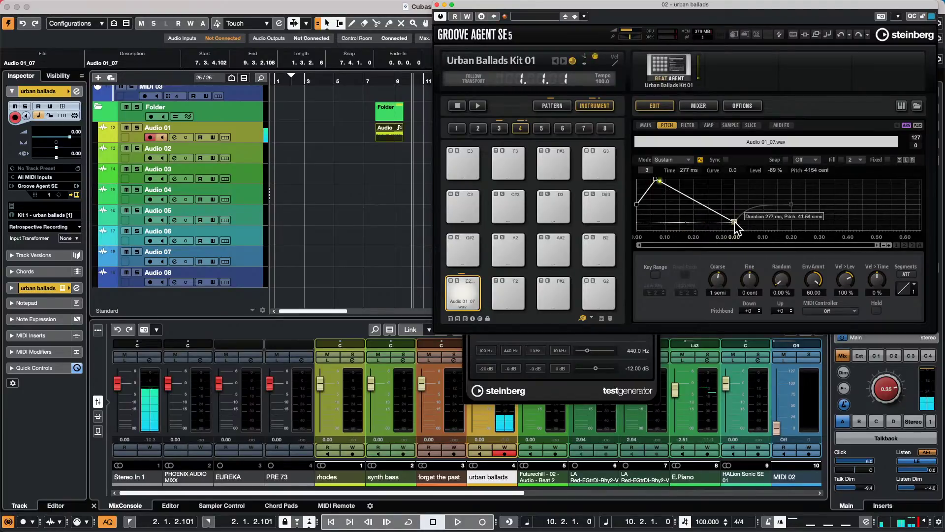
drag(645, 192, 680, 204)
click(656, 180)
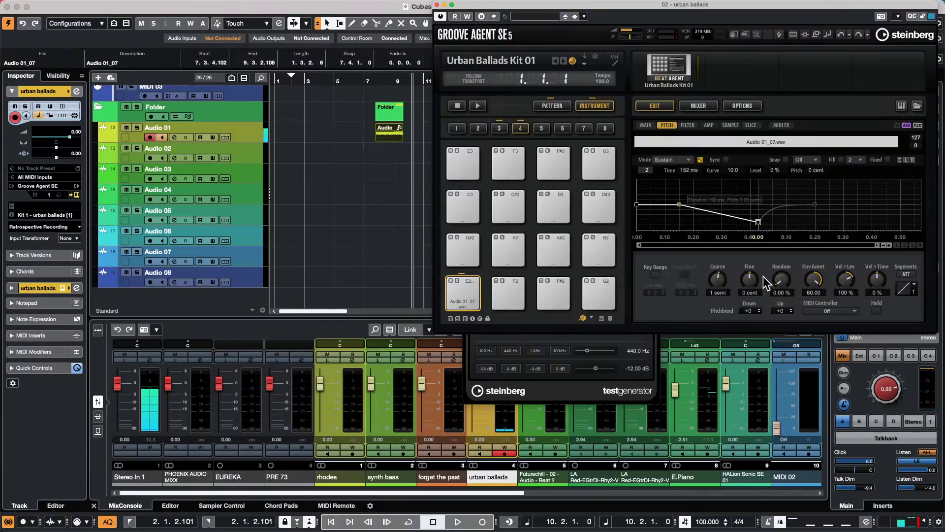
- Raise Random to 67.50 %, set the envelope amount near zero, and close Groove Agent SE
scroll(780, 279, up, 1)
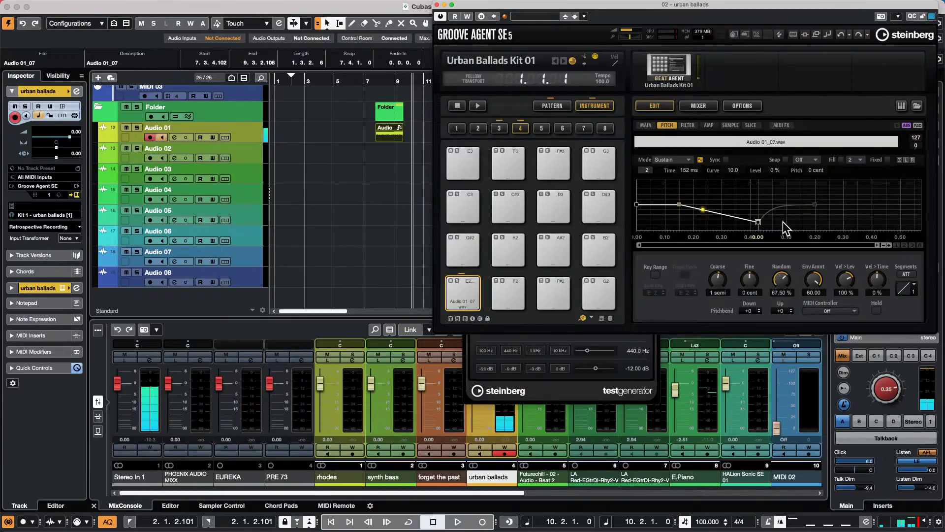
drag(815, 282, 808, 390)
drag(817, 294, 809, 225)
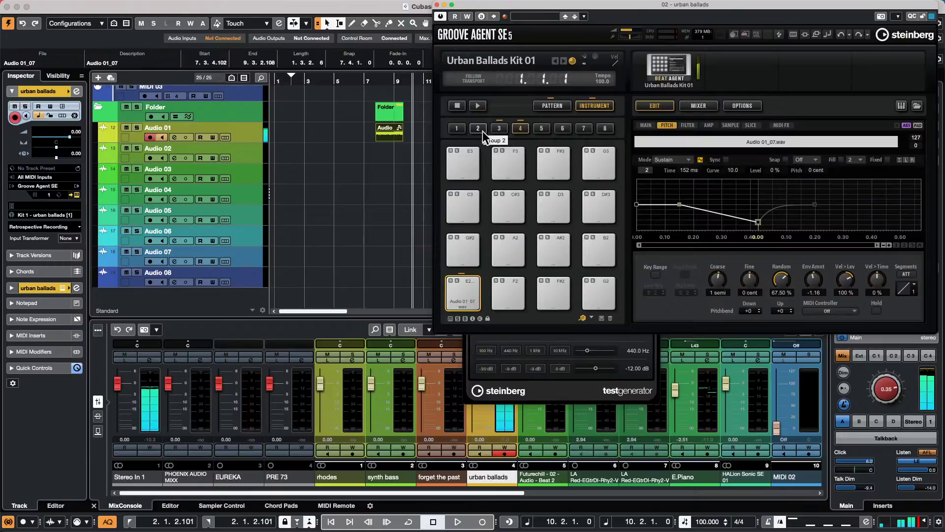
click(437, 4)
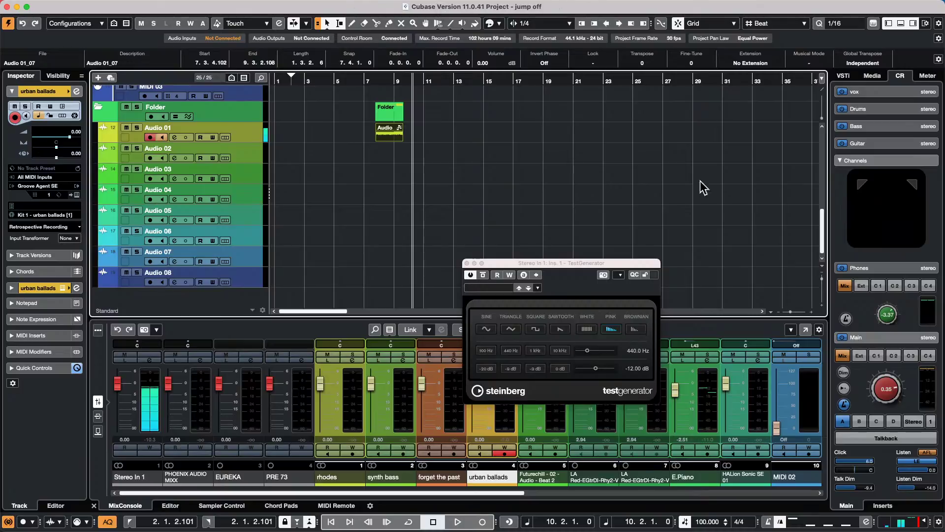
- Close the test generator and add eight mono audio tracks below Audio 08
click(467, 264)
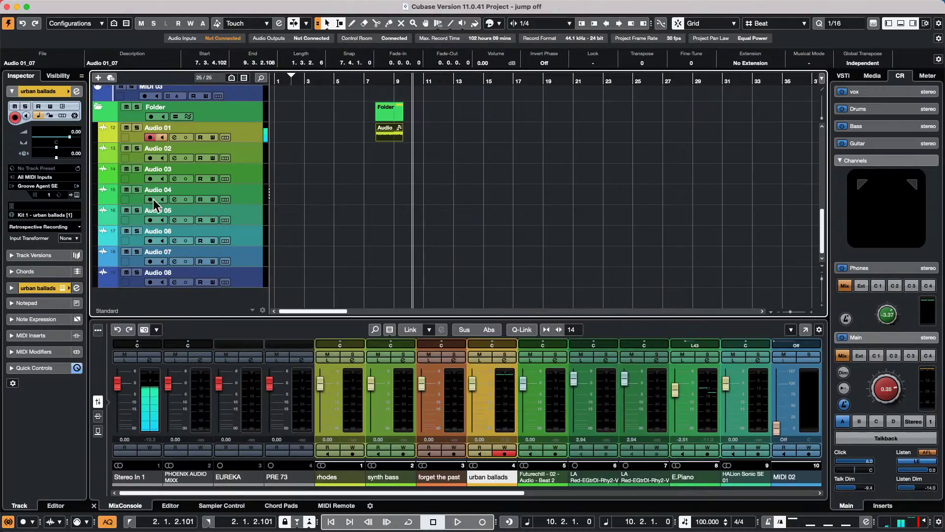
right_click(238, 276)
mouse_move(286, 283)
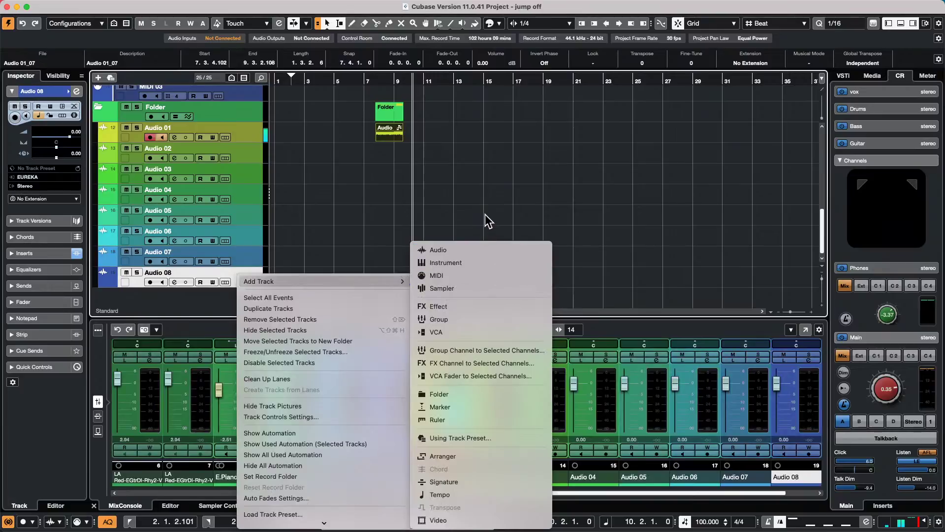
click(494, 248)
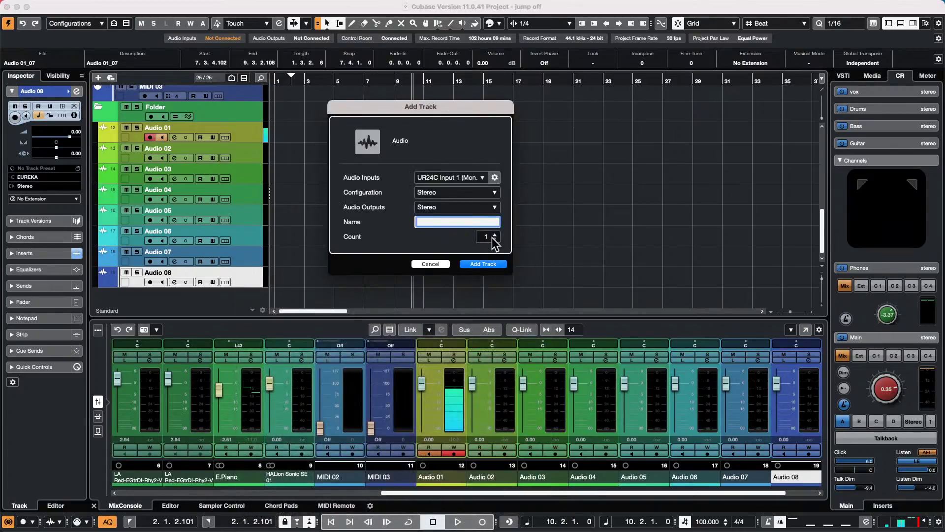
click(471, 193)
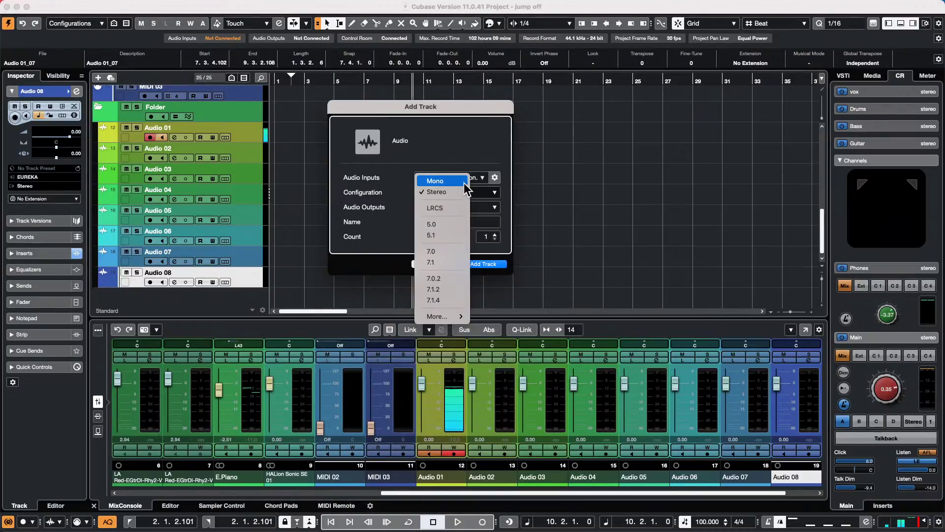
click(464, 182)
scroll(498, 236, up, 10)
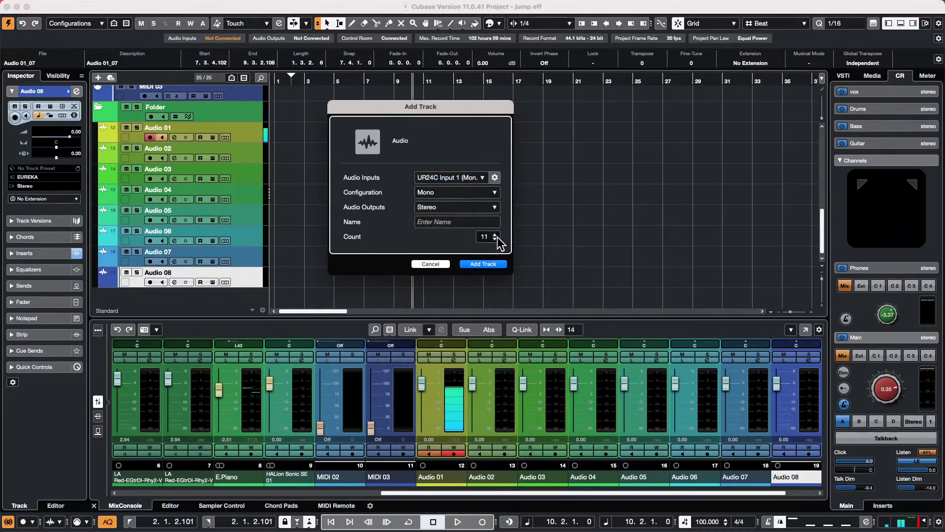
scroll(498, 238, down, 3)
click(497, 266)
- Select the Folder through Audio 16 and colour them magenta
click(227, 110)
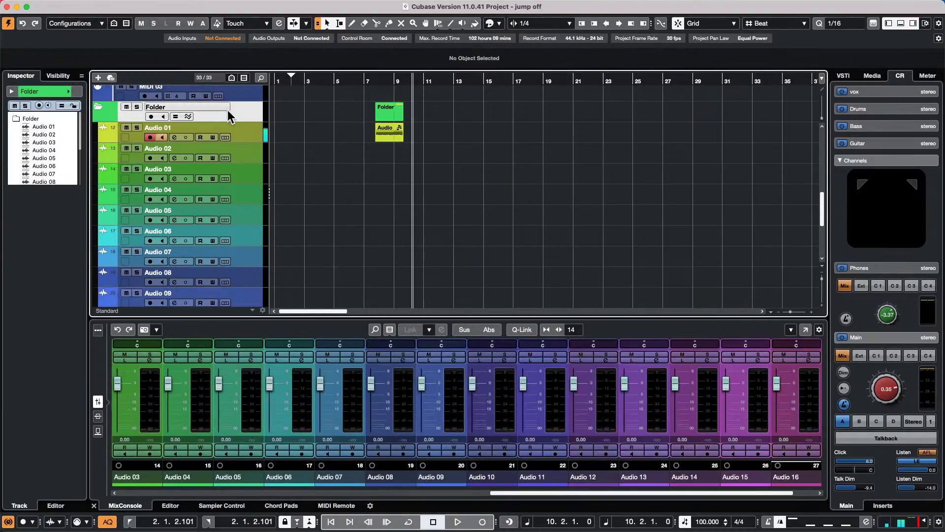
scroll(247, 228, down, 5)
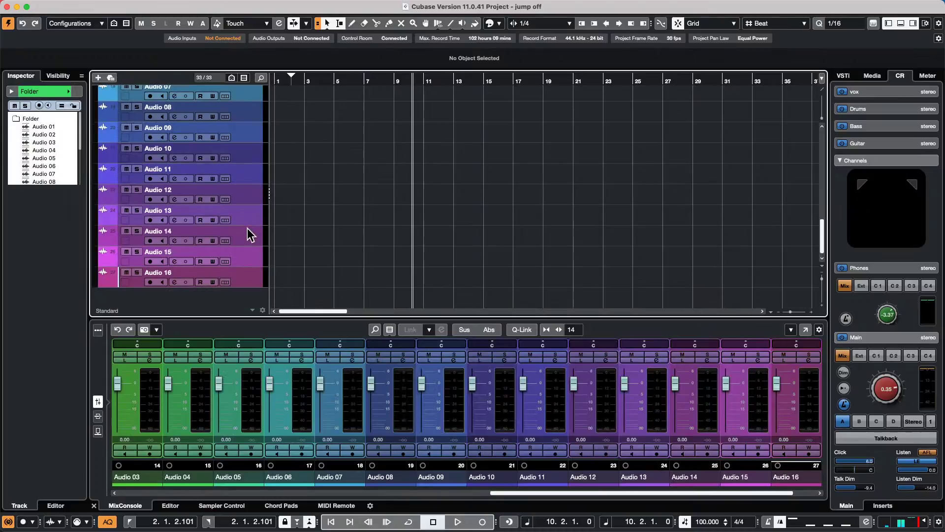
shift+click(246, 277)
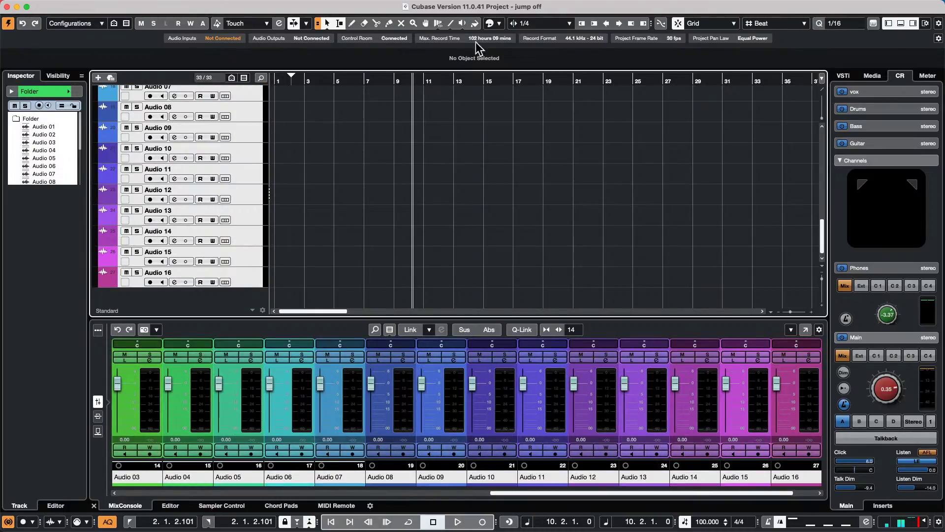
click(489, 21)
click(495, 51)
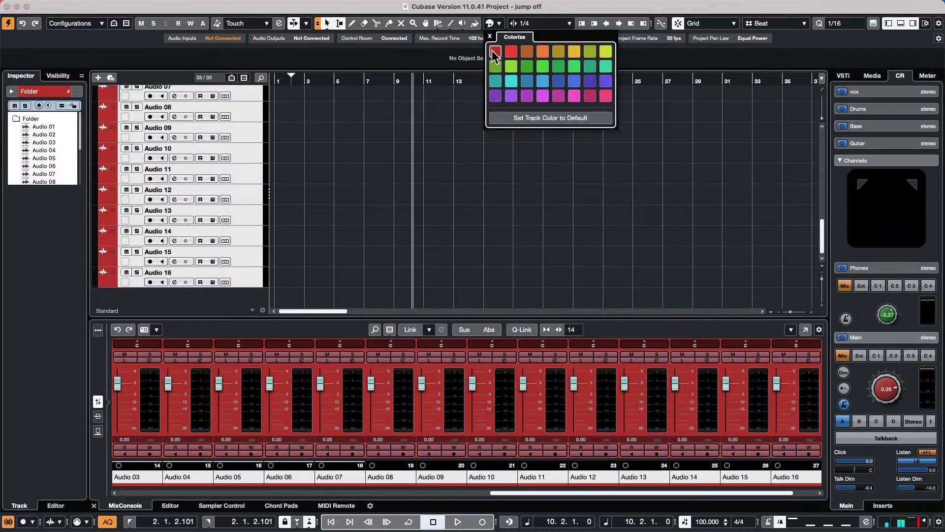
click(547, 67)
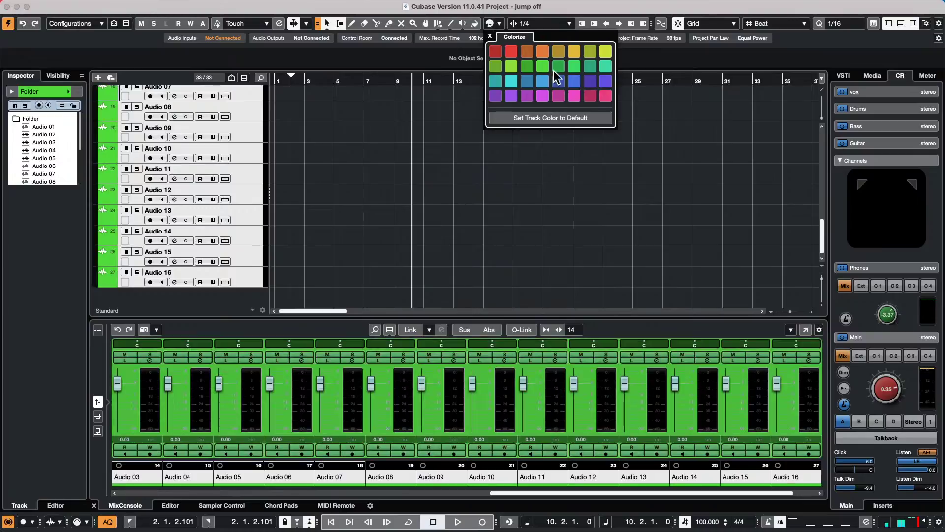
click(538, 82)
click(542, 79)
click(590, 95)
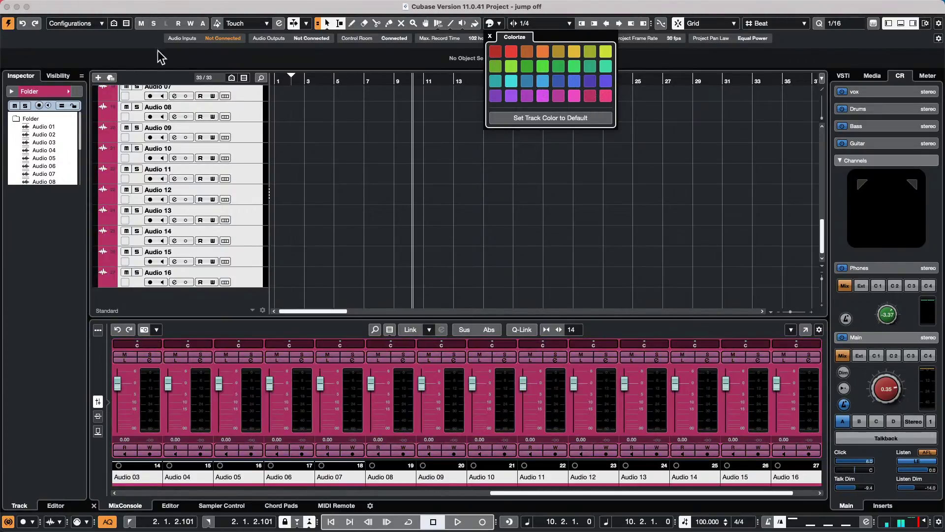
click(118, 6)
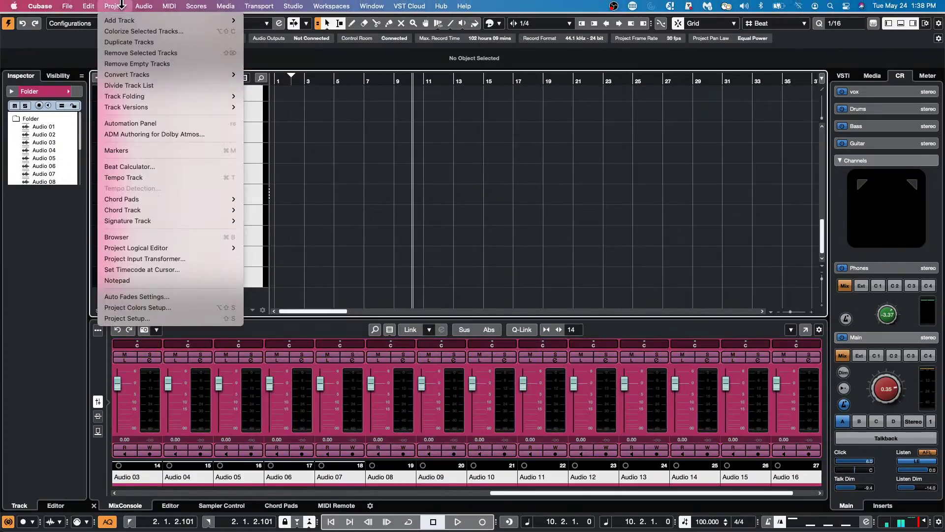
click(133, 307)
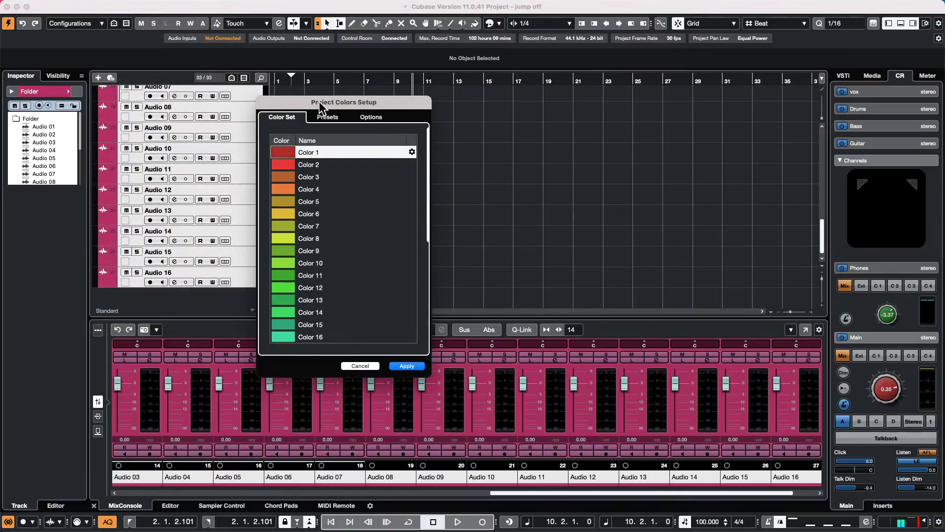
drag(320, 102, 350, 82)
click(362, 99)
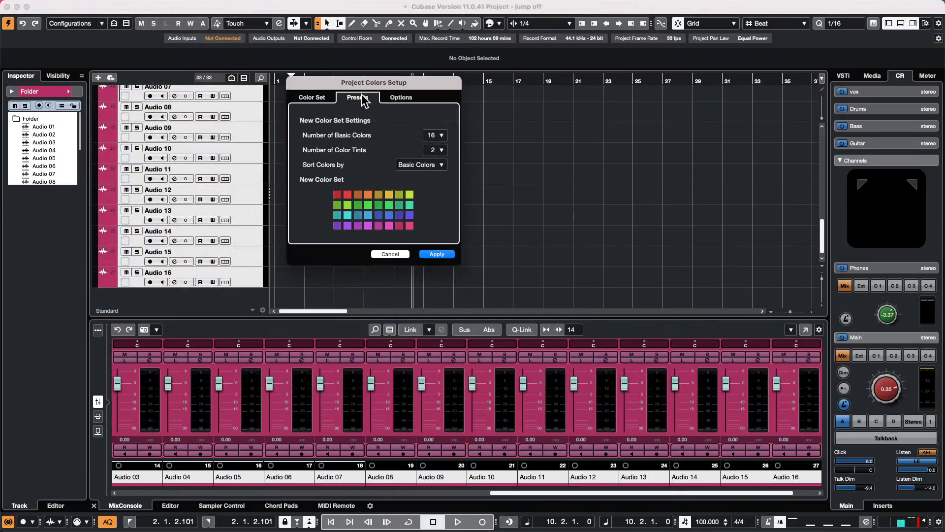
click(440, 136)
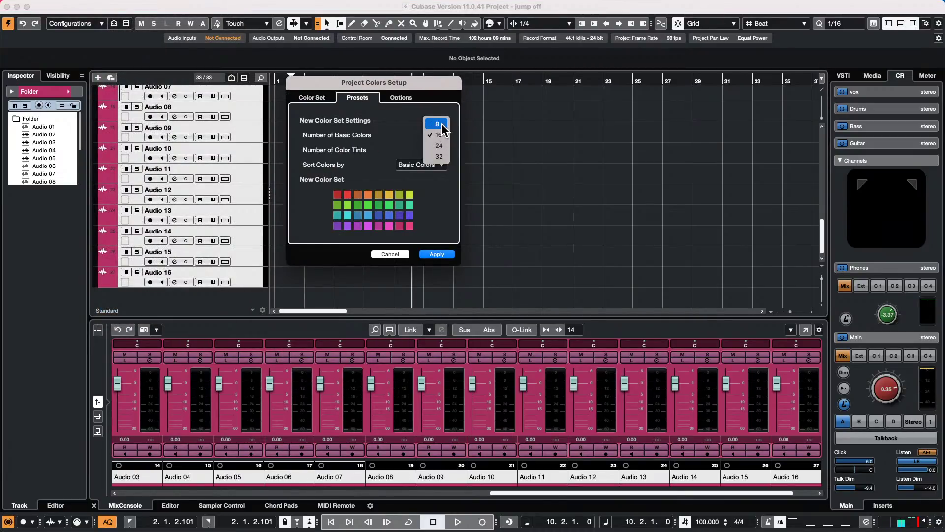
click(445, 125)
click(440, 150)
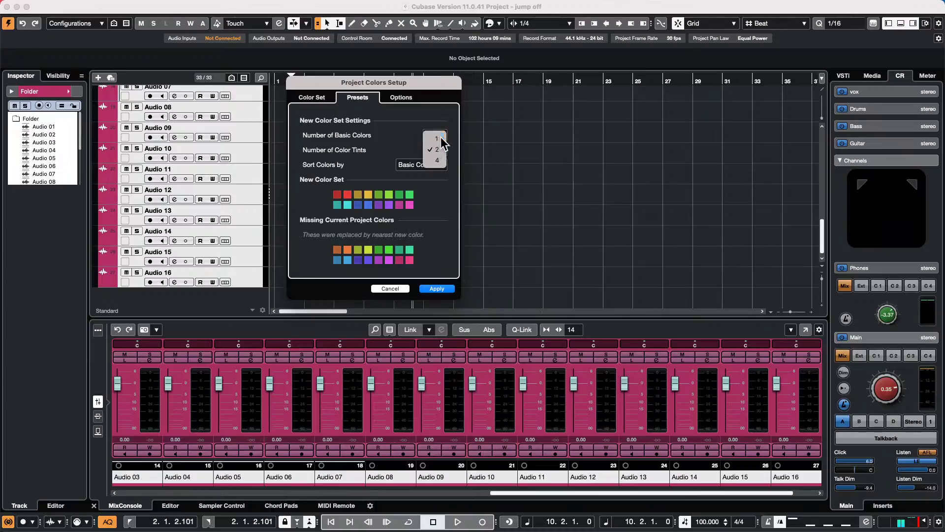
click(436, 139)
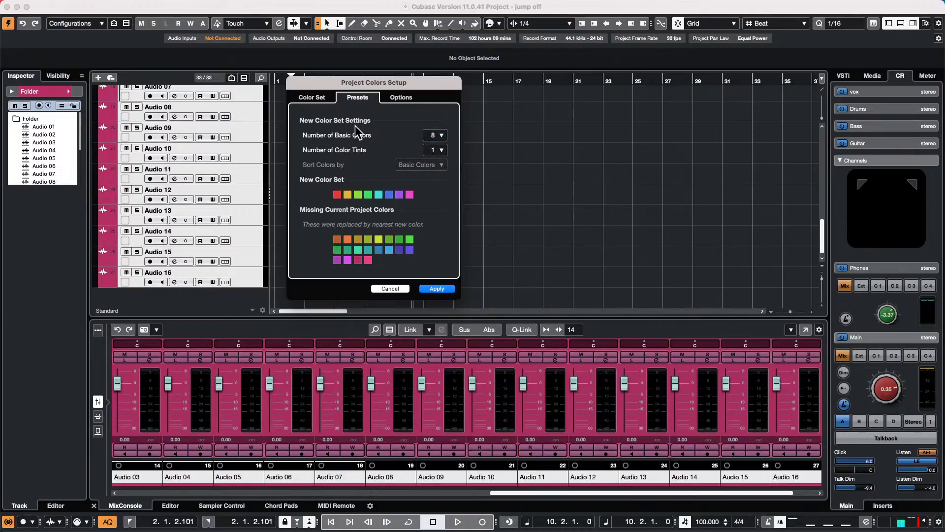
click(444, 137)
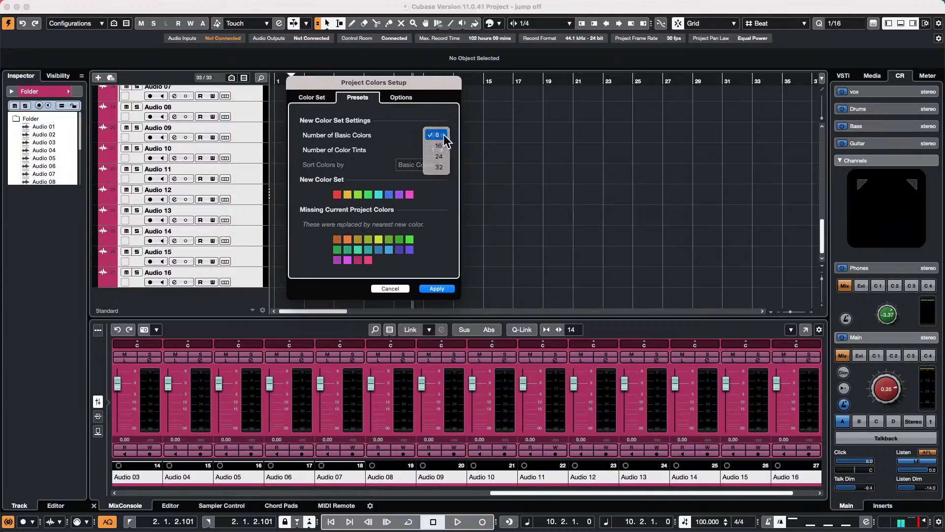
click(443, 135)
click(440, 148)
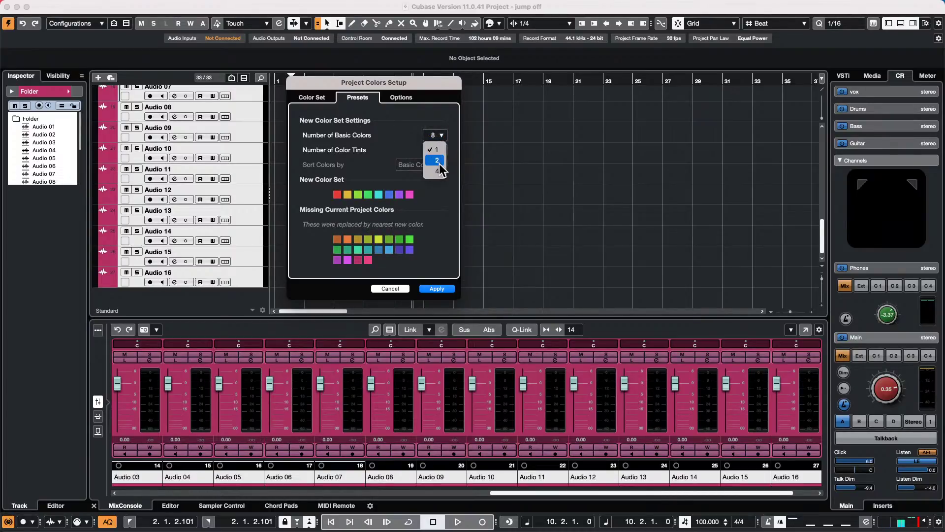
click(438, 160)
click(440, 134)
click(438, 167)
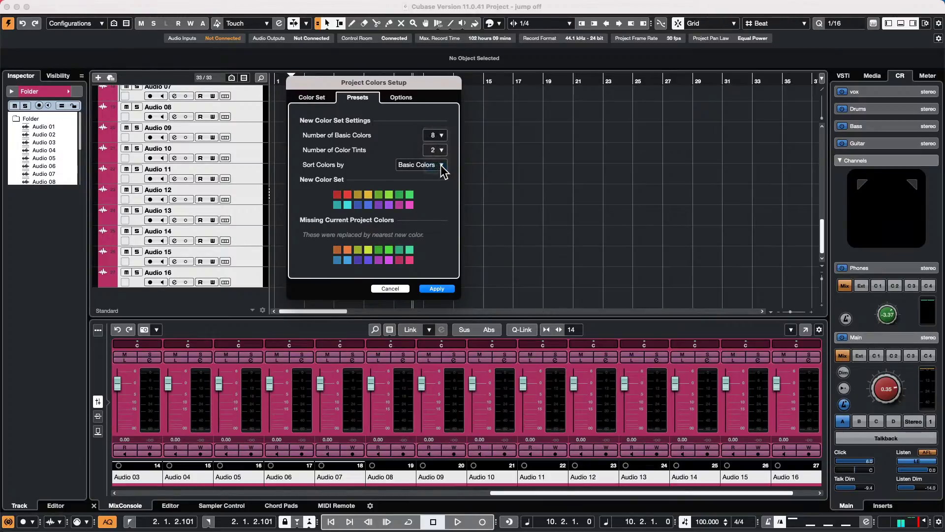
click(438, 150)
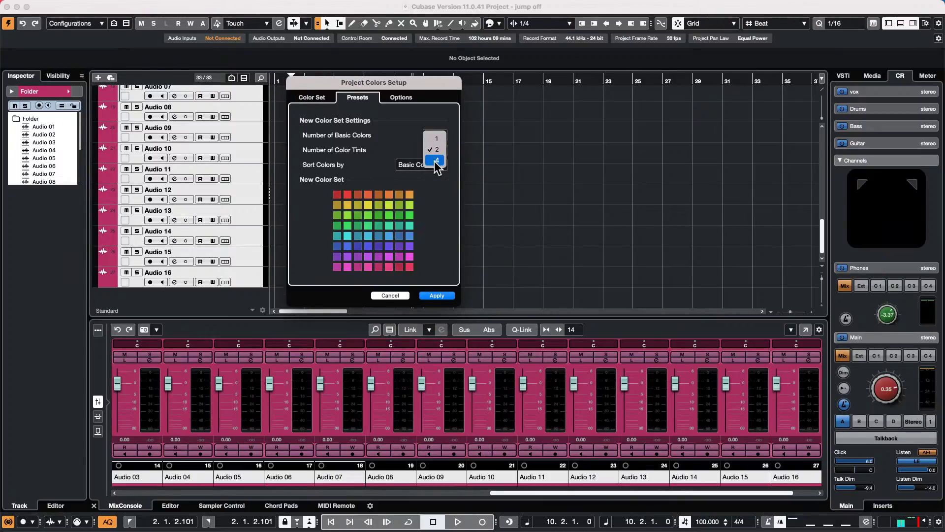
click(438, 161)
click(440, 152)
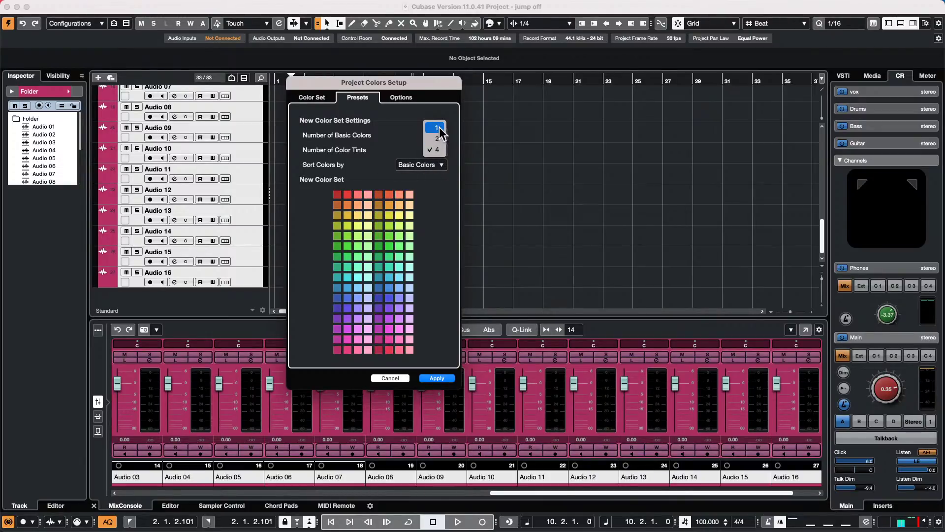
click(436, 128)
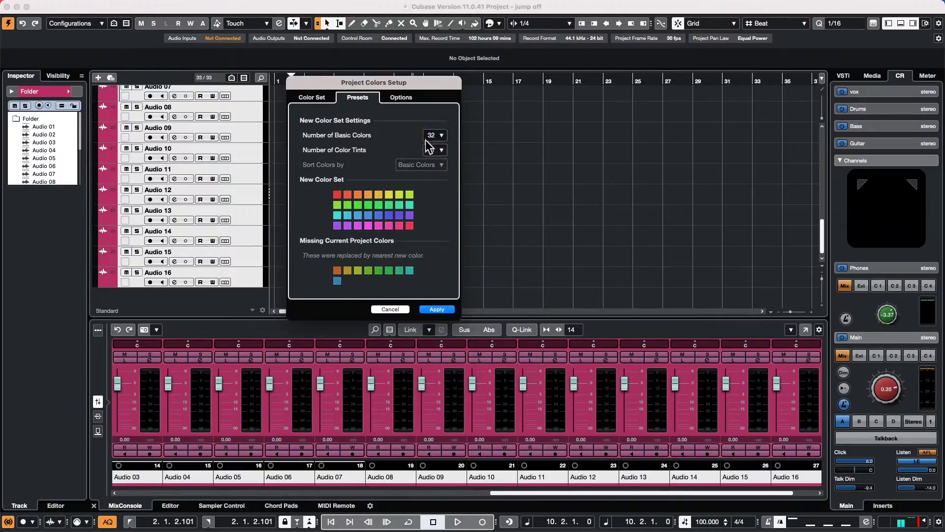
click(390, 309)
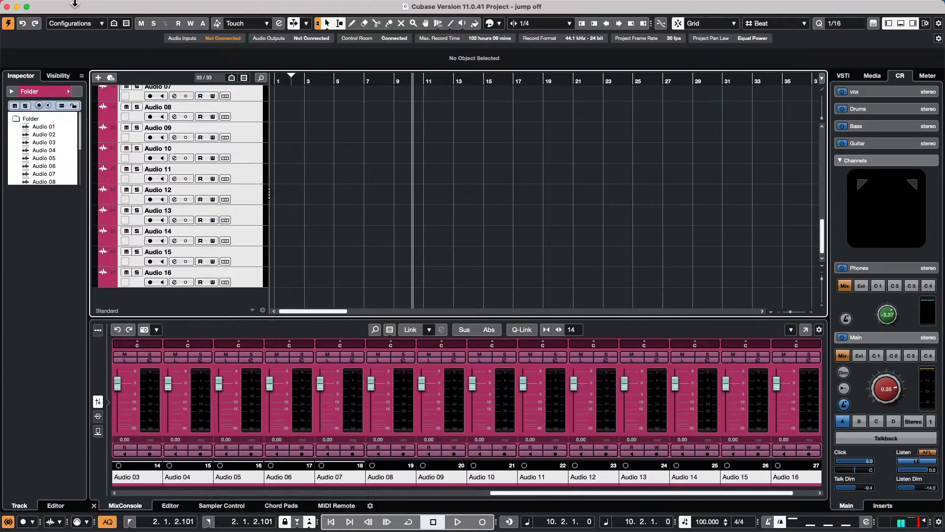
click(115, 6)
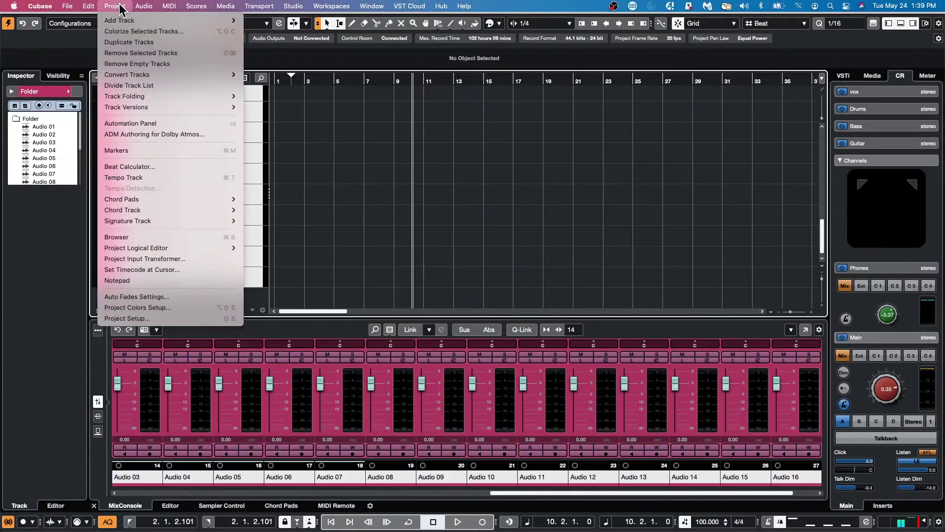
click(132, 307)
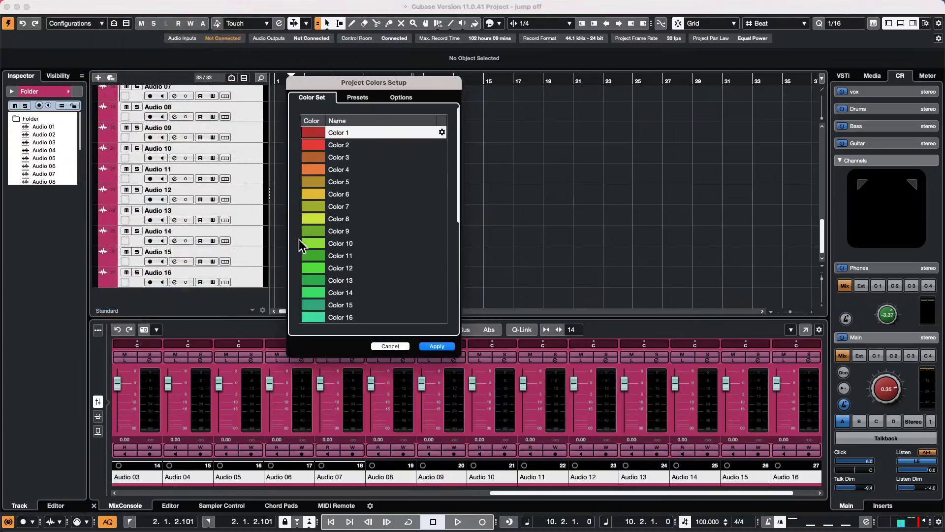
click(397, 346)
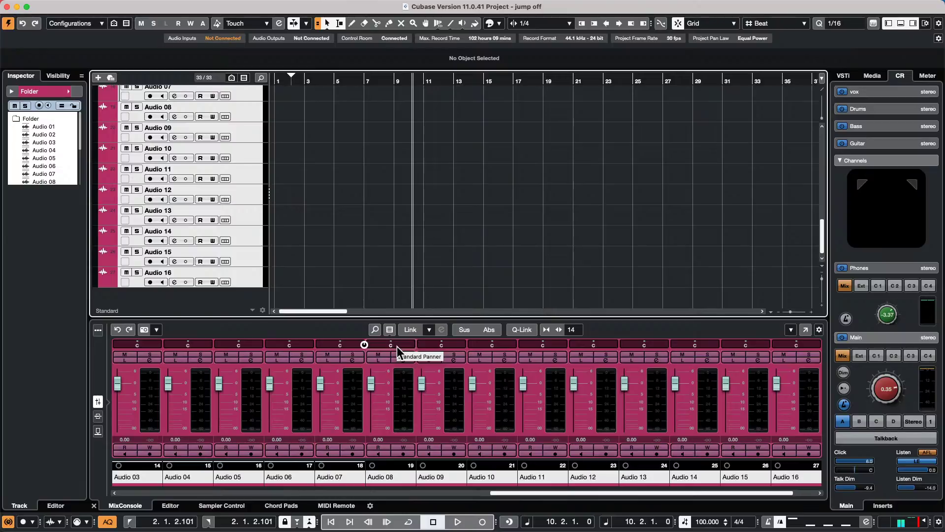
- Select the MIDI 02 track and scroll through the arrangement
key(Up)
key(Up)
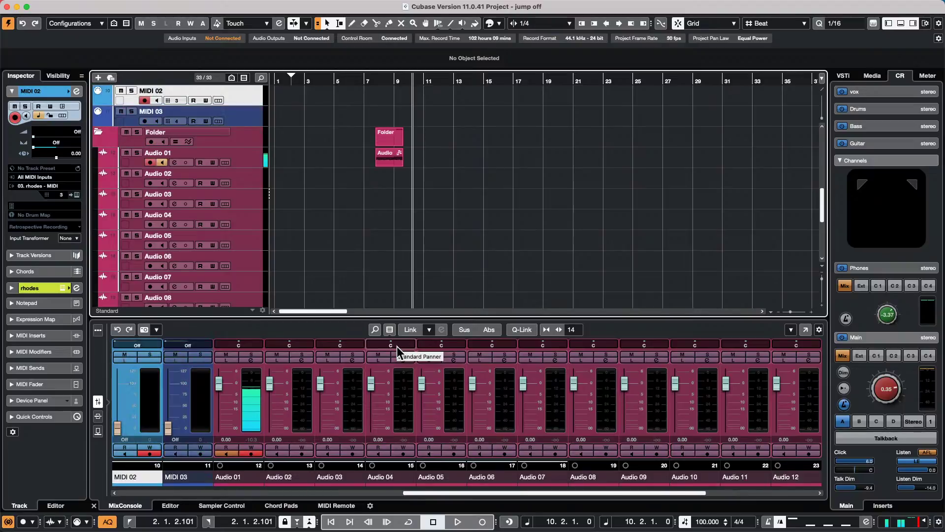
scroll(241, 114, down, 5)
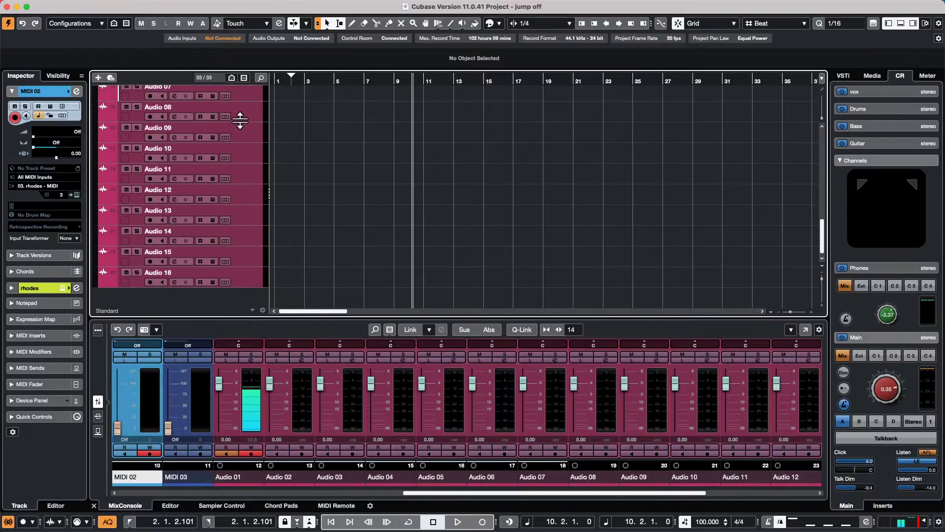
scroll(240, 120, up, 15)
scroll(240, 120, down, 5)
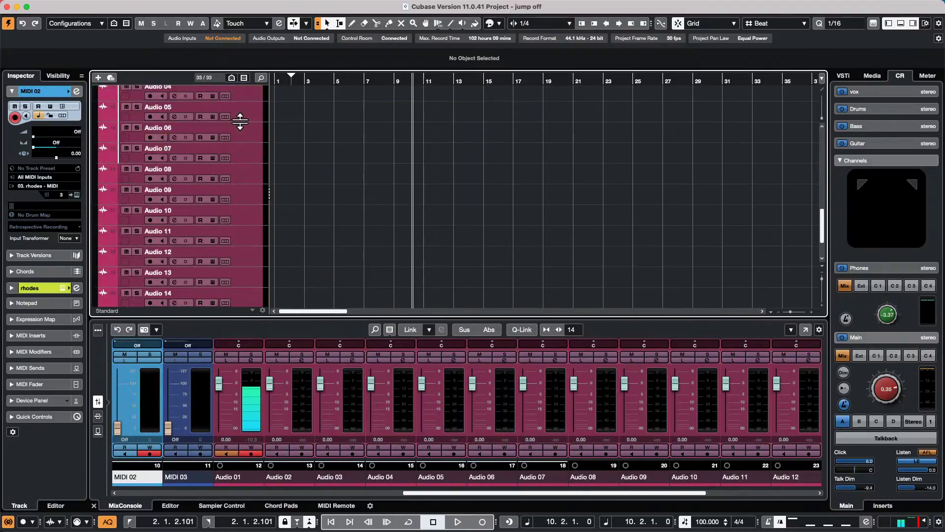
scroll(241, 120, up, 5)
scroll(240, 120, down, 5)
scroll(240, 120, up, 5)
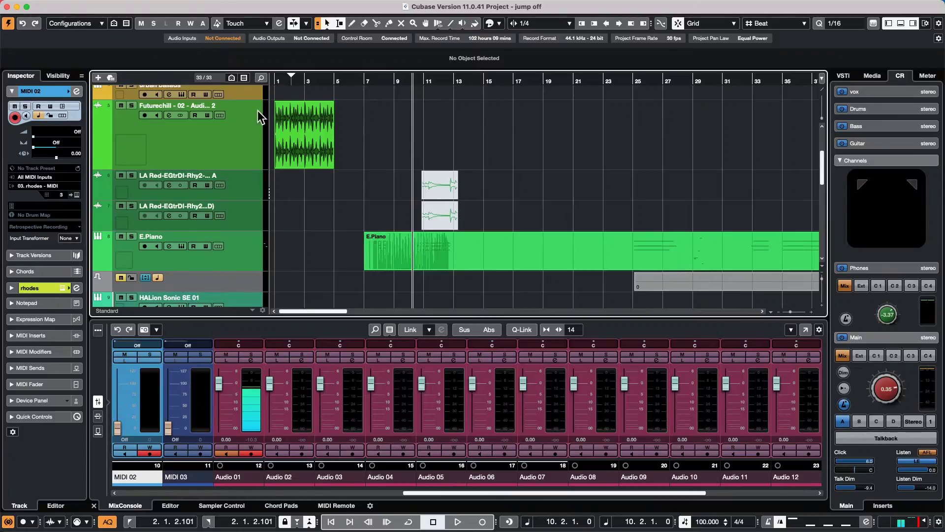
scroll(404, 186, down, 6)
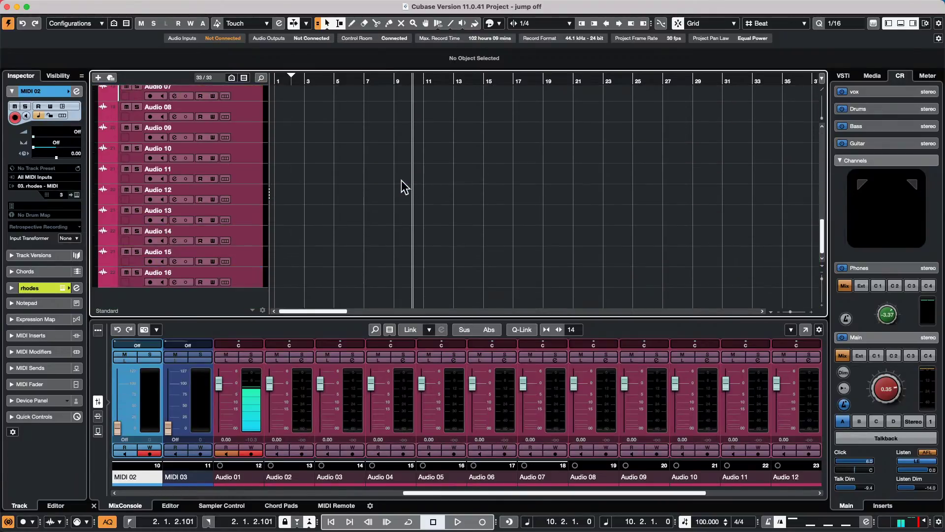
scroll(401, 180, up, 6)
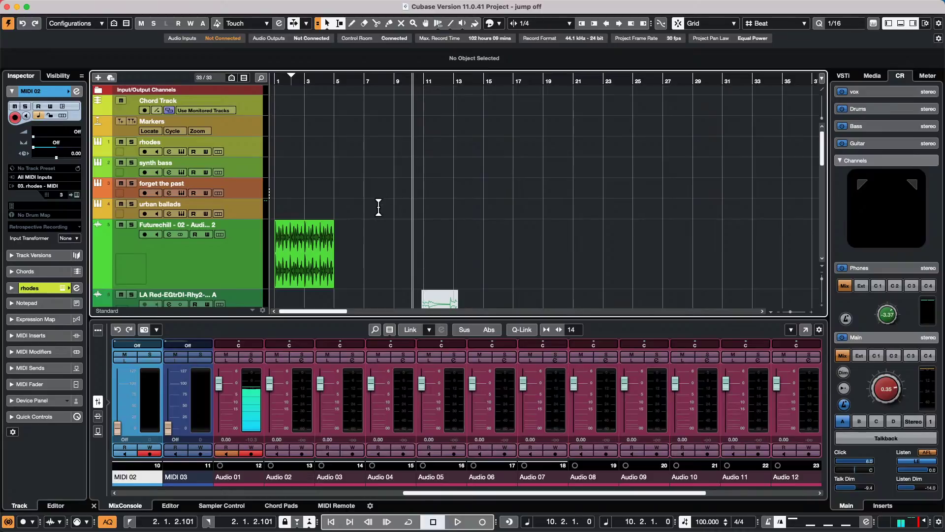
scroll(435, 193, up, 1)
scroll(435, 193, right, 3)
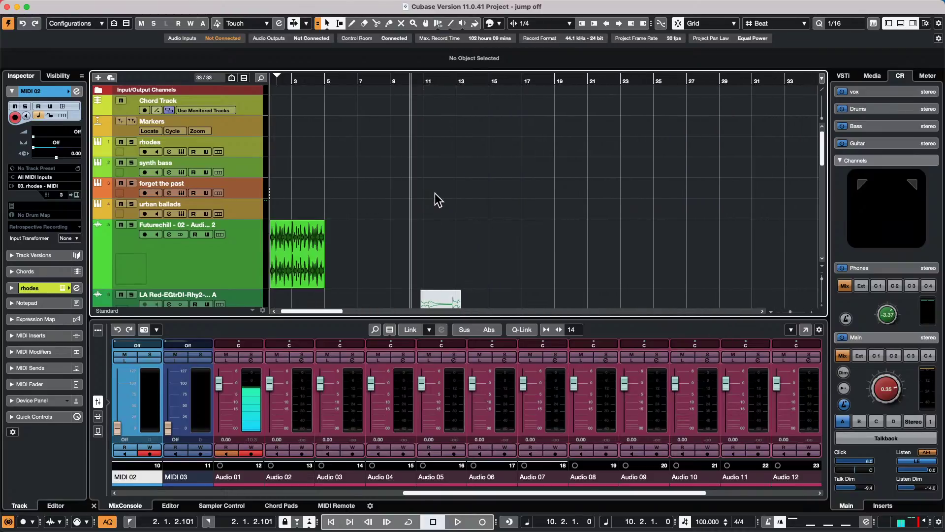
scroll(436, 193, down, 2)
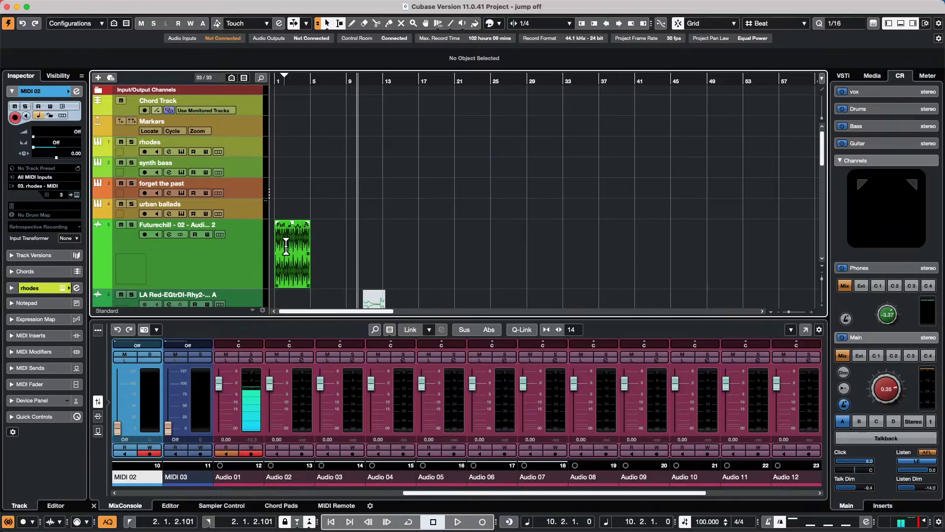
scroll(290, 249, up, 5)
- Switch to the Split tool and pan across the arrangement view
key(alt)
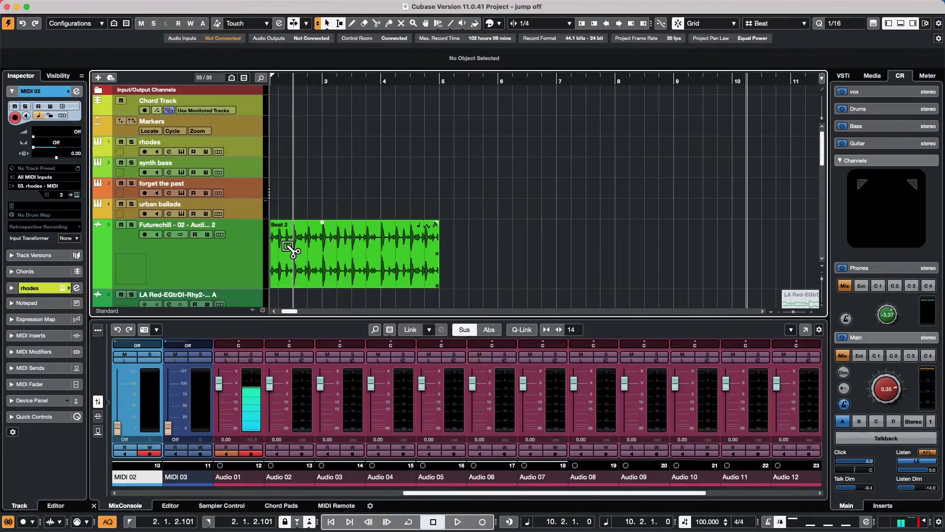
scroll(308, 234, down, 10)
scroll(310, 237, up, 10)
scroll(311, 243, down, 10)
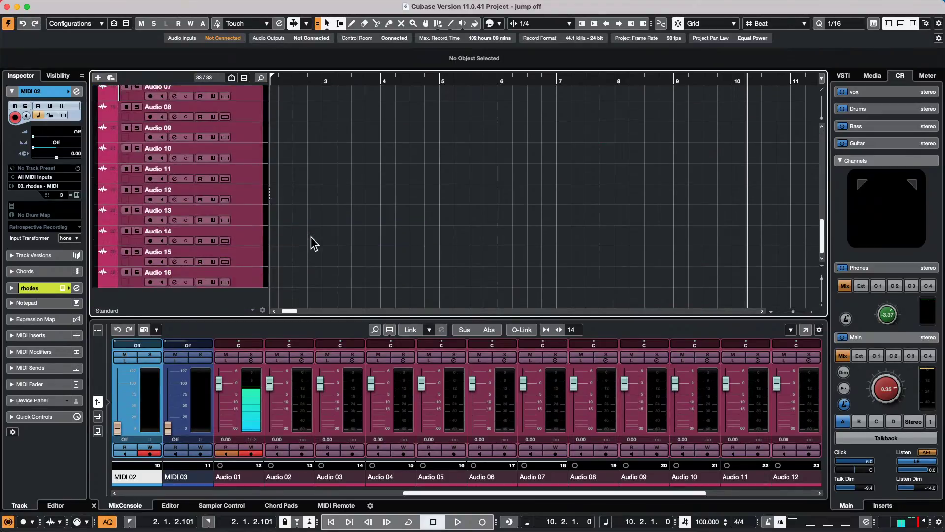
scroll(311, 241, up, 10)
scroll(313, 241, down, 10)
scroll(314, 237, up, 10)
scroll(313, 236, down, 10)
scroll(314, 234, up, 10)
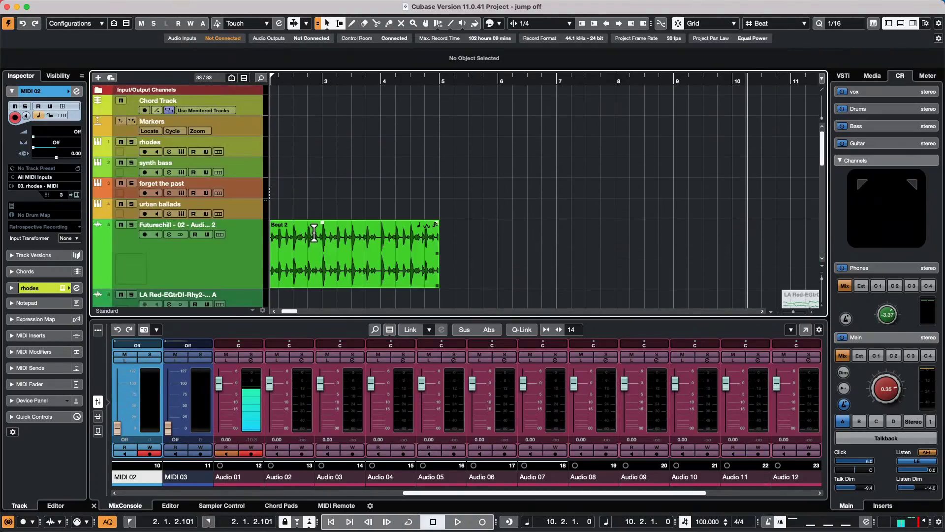
scroll(314, 234, down, 10)
scroll(315, 239, up, 10)
scroll(314, 235, down, 10)
scroll(314, 239, up, 10)
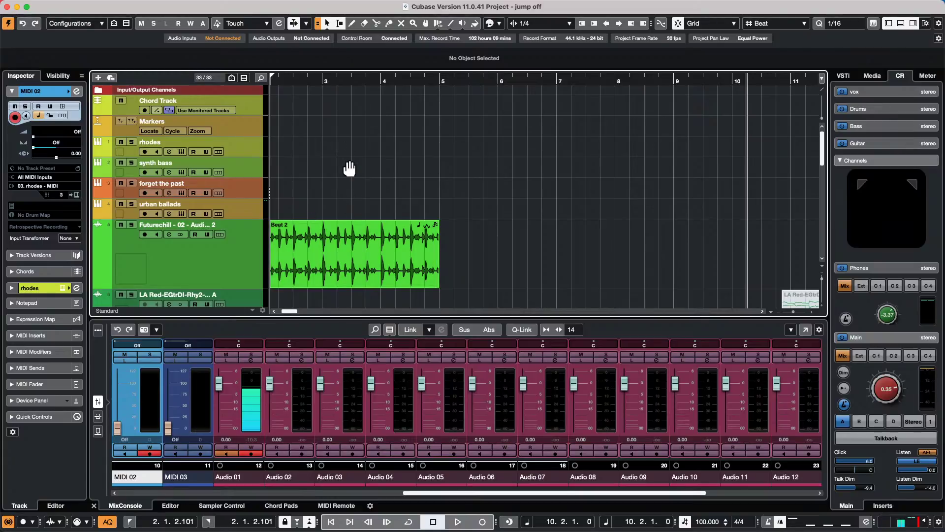
drag(350, 169, 349, 97)
- Place the project cursor at bar 5 and zoom out to show bars 1–23
click(404, 73)
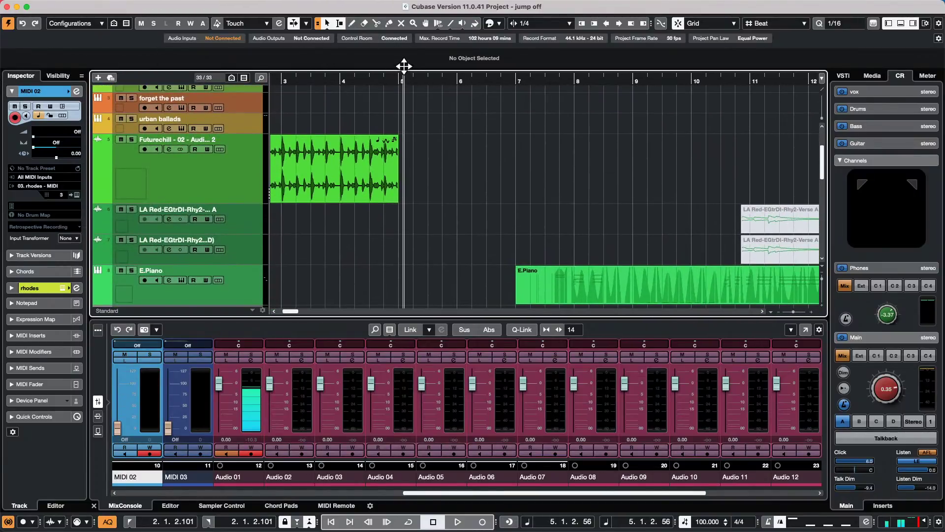
drag(404, 66, 402, 44)
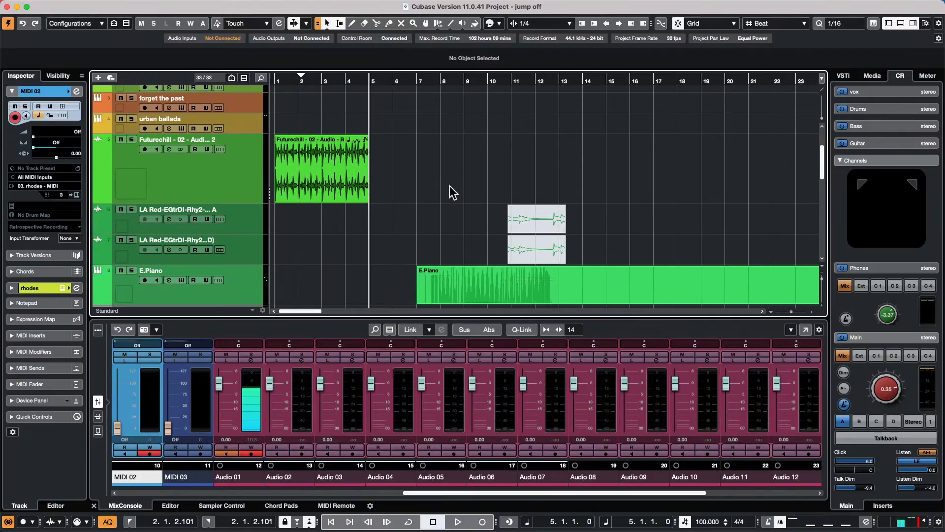
scroll(453, 192, down, 6)
scroll(671, 274, up, 10)
scroll(671, 274, down, 10)
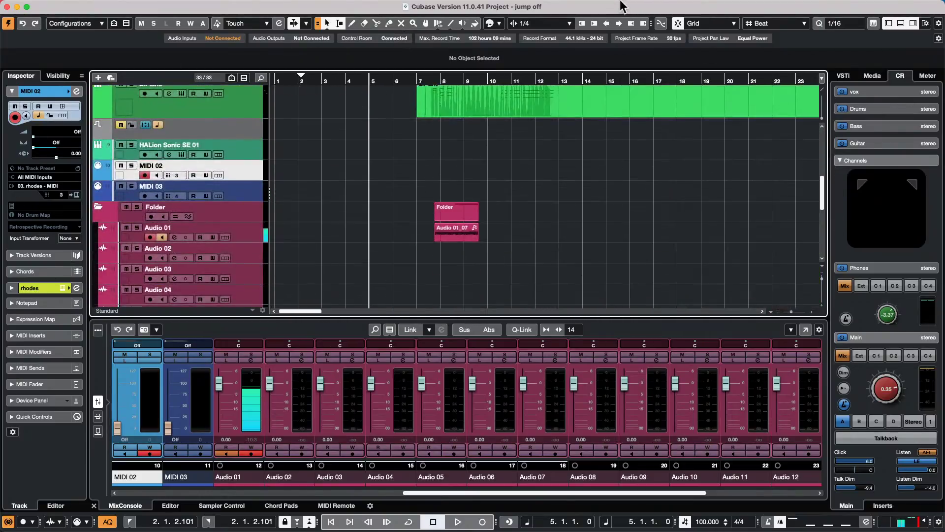
scroll(321, 120, up, 8)
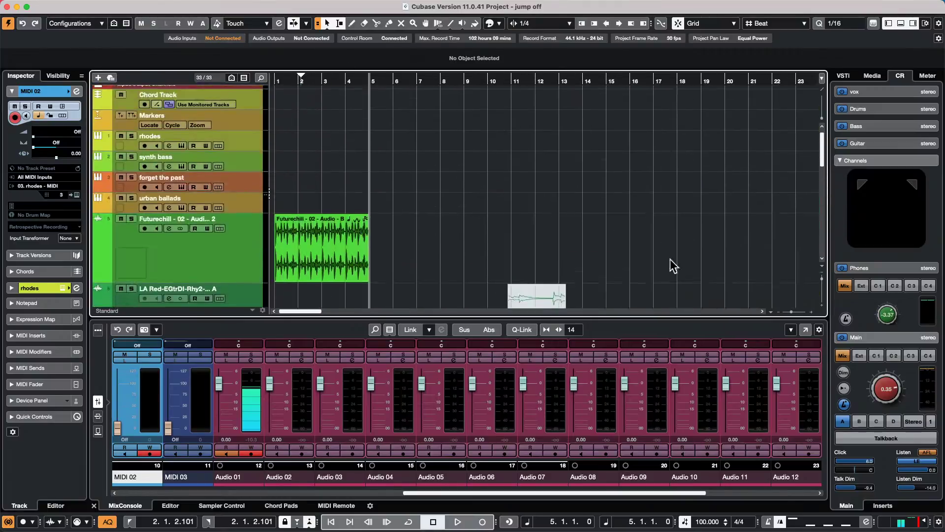
scroll(338, 211, down, 6)
- Scroll back to bar 1 and up to the top of the track list
scroll(338, 211, right, 6)
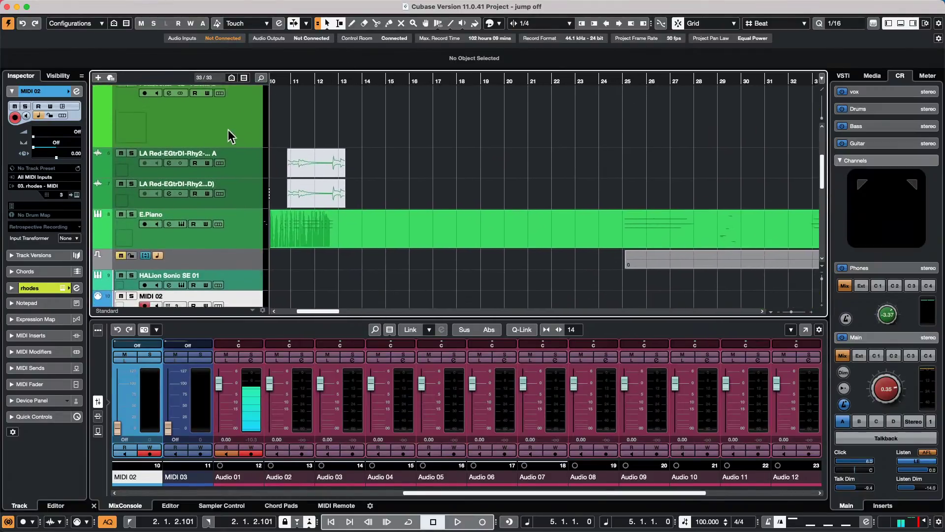
scroll(380, 105, left, 6)
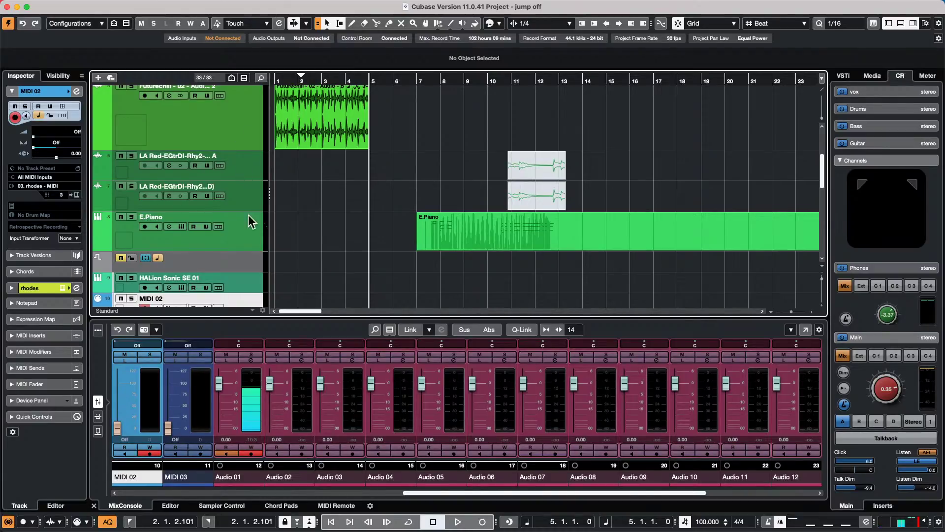
scroll(223, 169, up, 5)
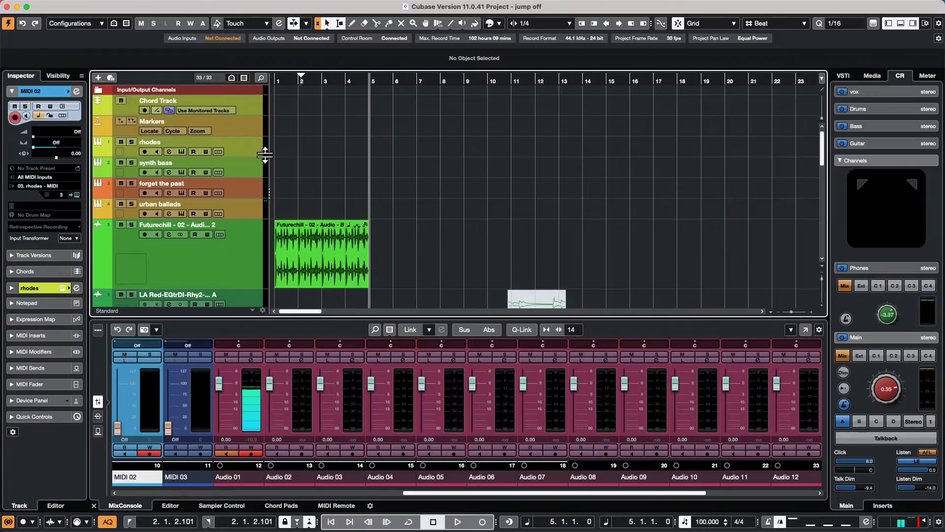
- Select the rhodes track, then Futurechill - 02 - Audio - Beat 2, and play from bar 5
mouse_move(42, 4)
click(249, 146)
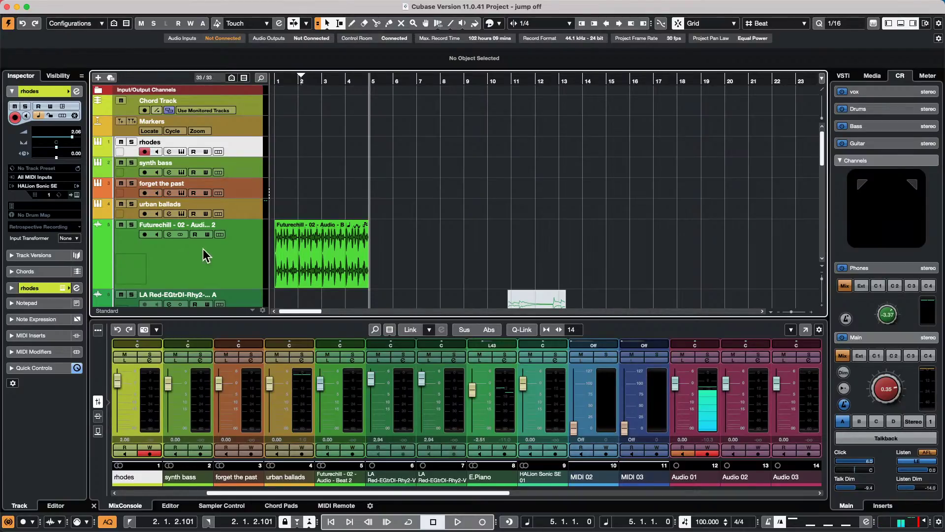
click(241, 270)
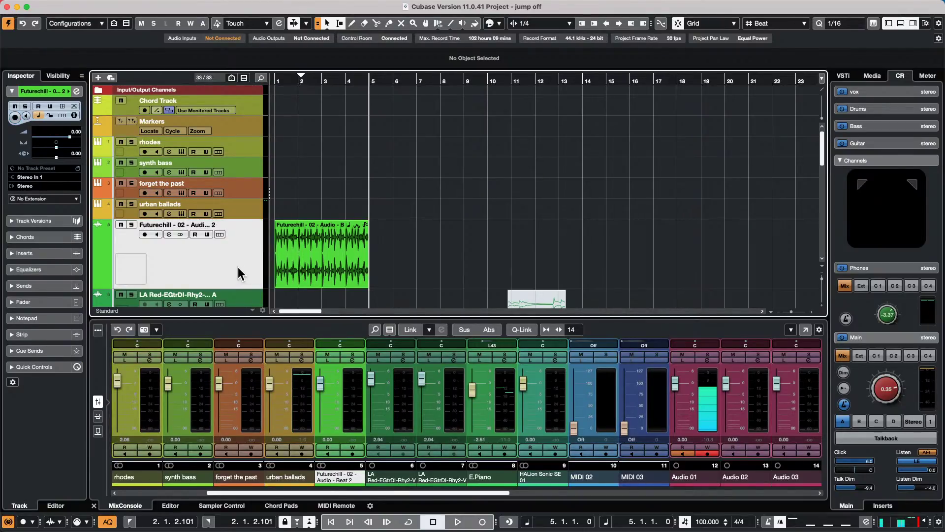
key(space)
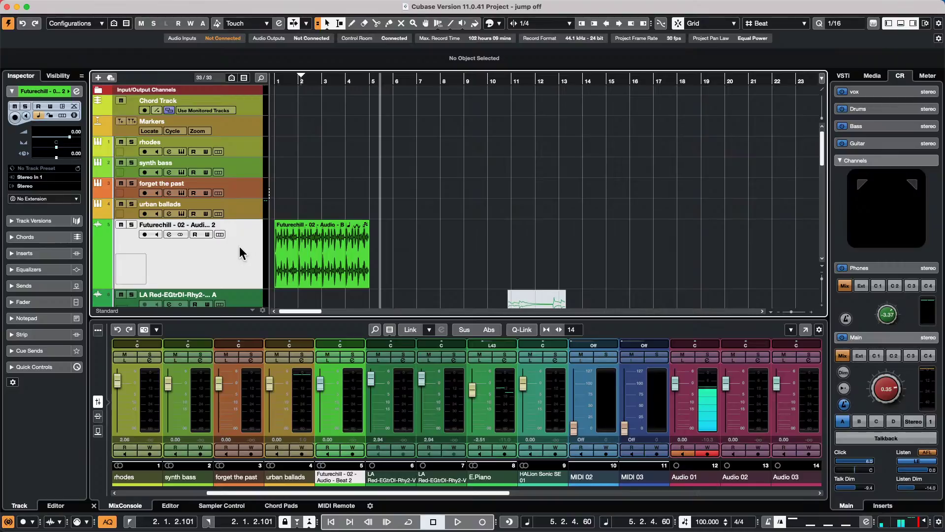
- Make the urban ballads track the active track, then scroll down the track list
click(240, 210)
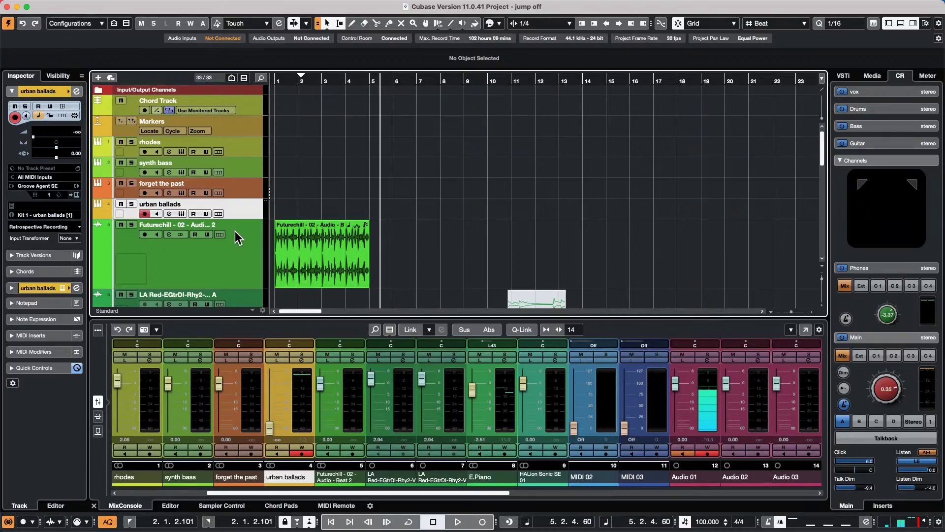
scroll(468, 235, down, 1)
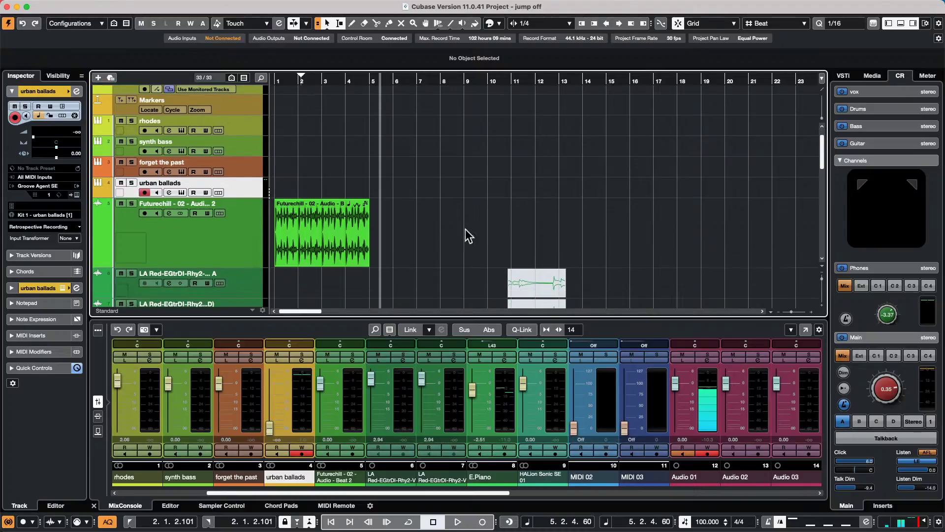
scroll(469, 235, down, 5)
- Open the E.Piano part in the in-place editor and select its G2 note at bar 11
click(551, 179)
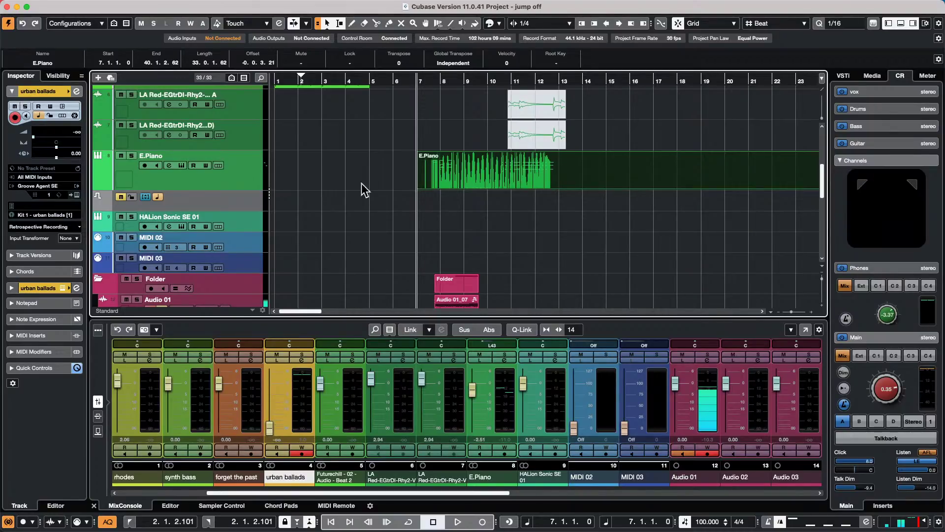
click(237, 183)
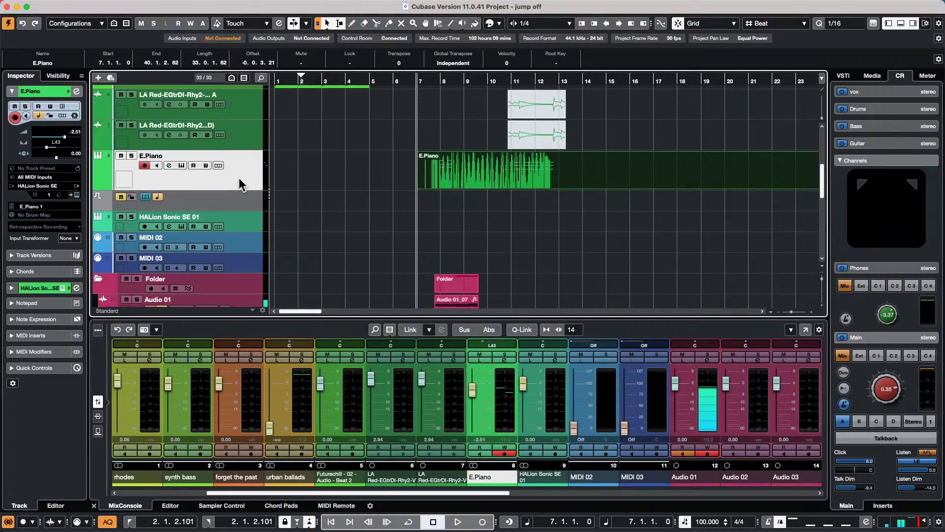
key(super+shift+i)
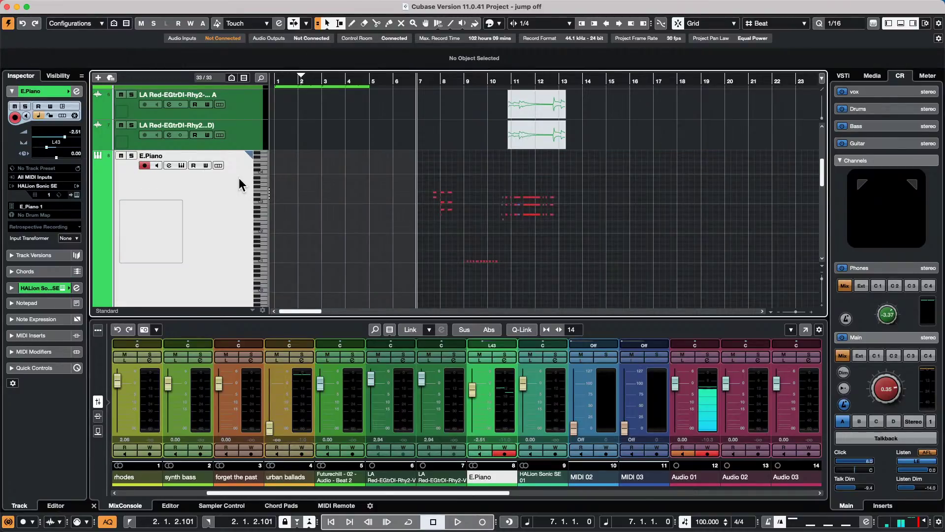
click(530, 215)
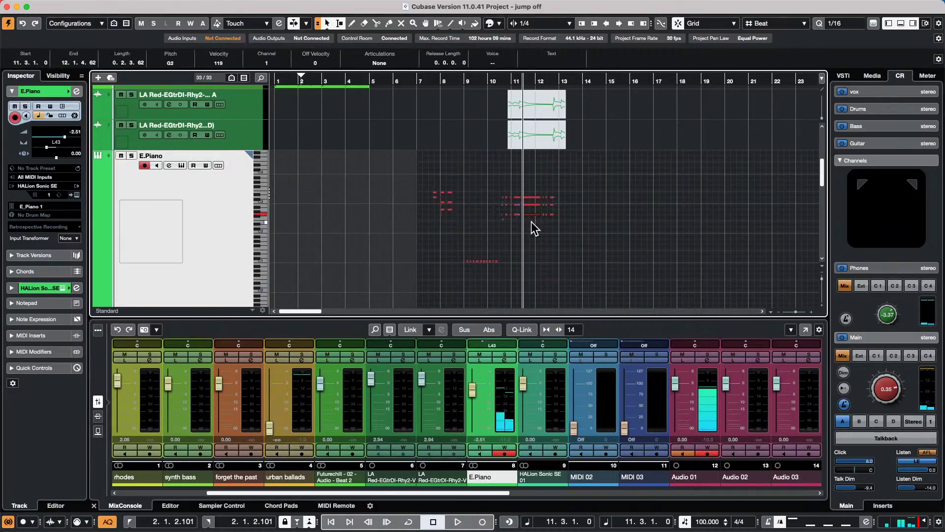
key(Up)
key(Down)
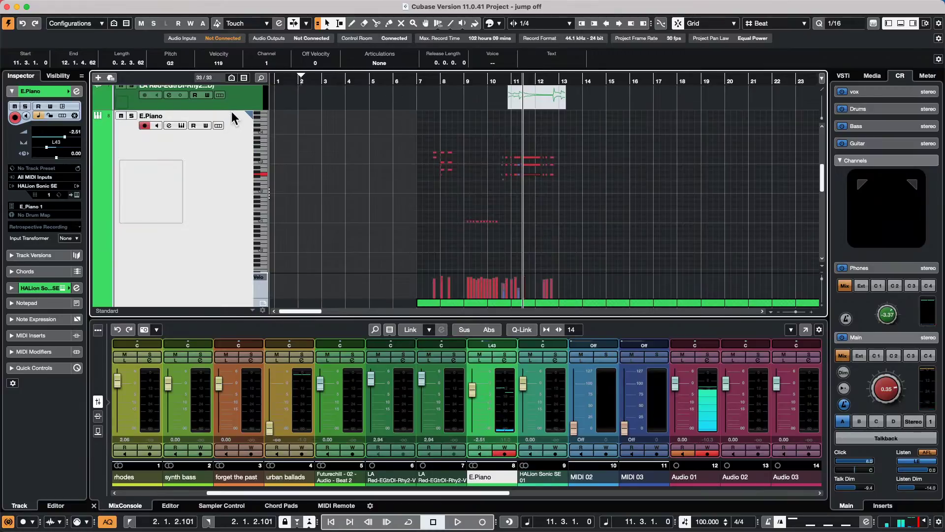
- Make LA Red taller and E.Piano shorter, then zoom in on bars 9–13
drag(231, 109, 230, 139)
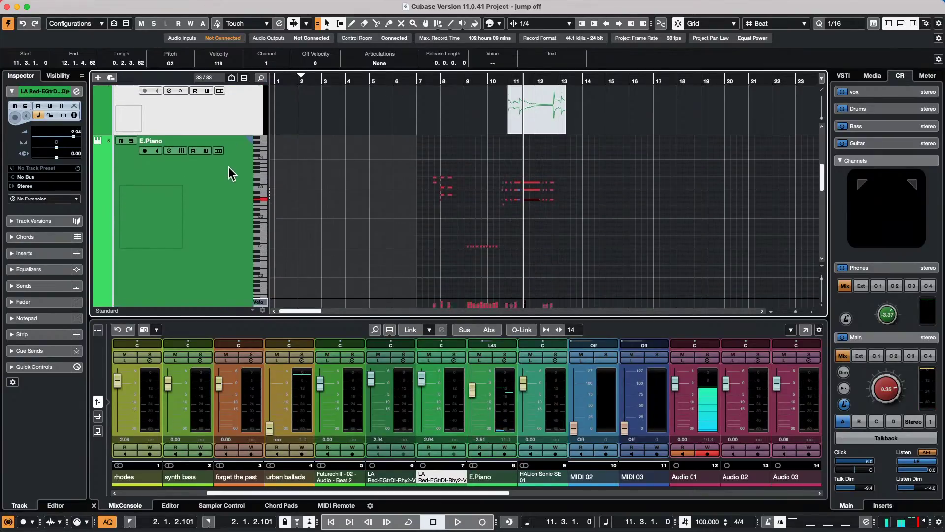
scroll(231, 176, down, 3)
drag(192, 233, 192, 165)
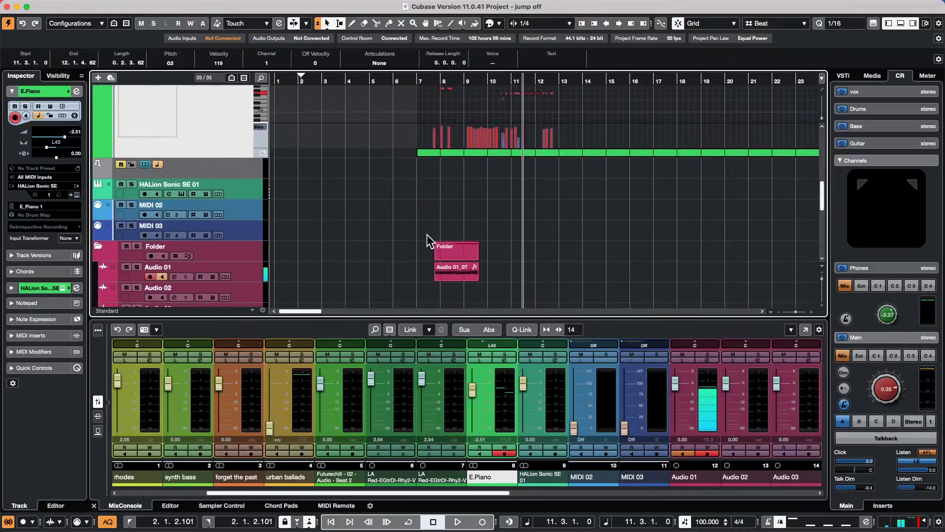
scroll(428, 238, up, 4)
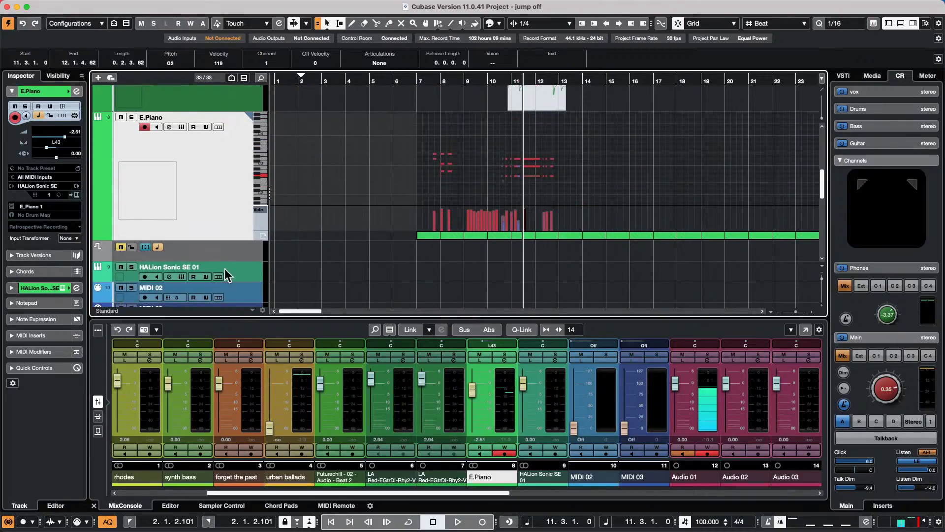
key(Down)
key(Down)
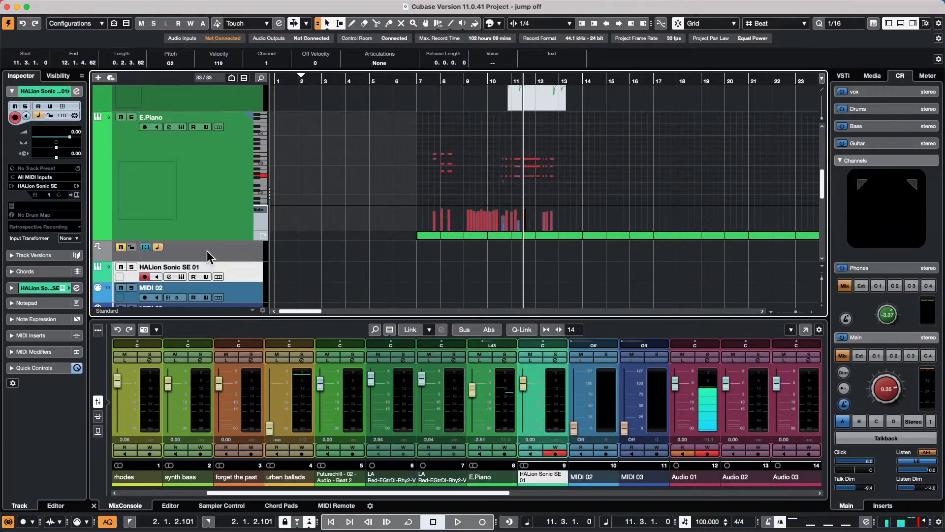
key(Up)
key(Up)
key(Up)
key(Down)
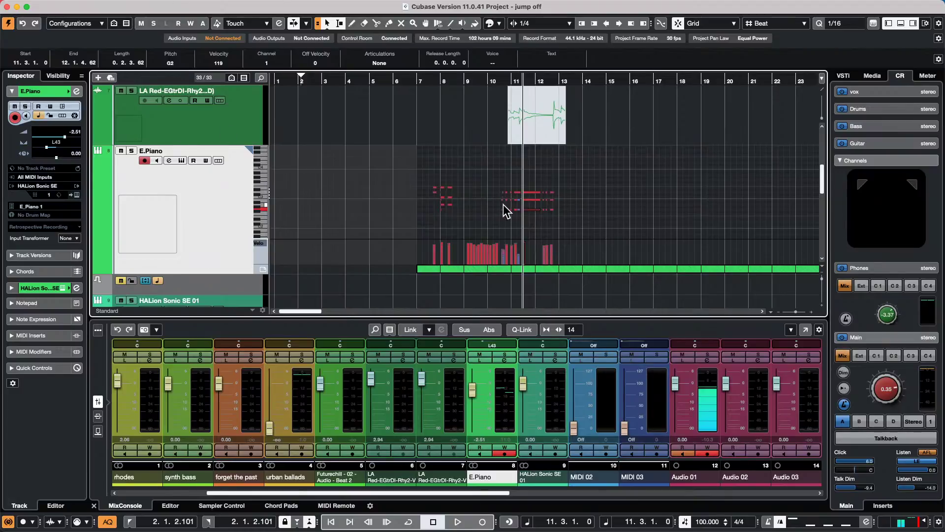
click(524, 193)
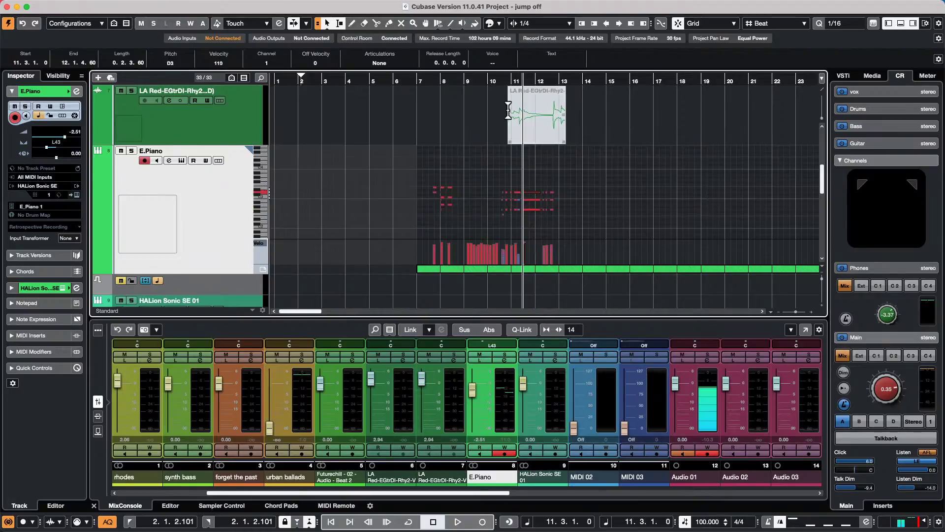
drag(502, 78, 502, 117)
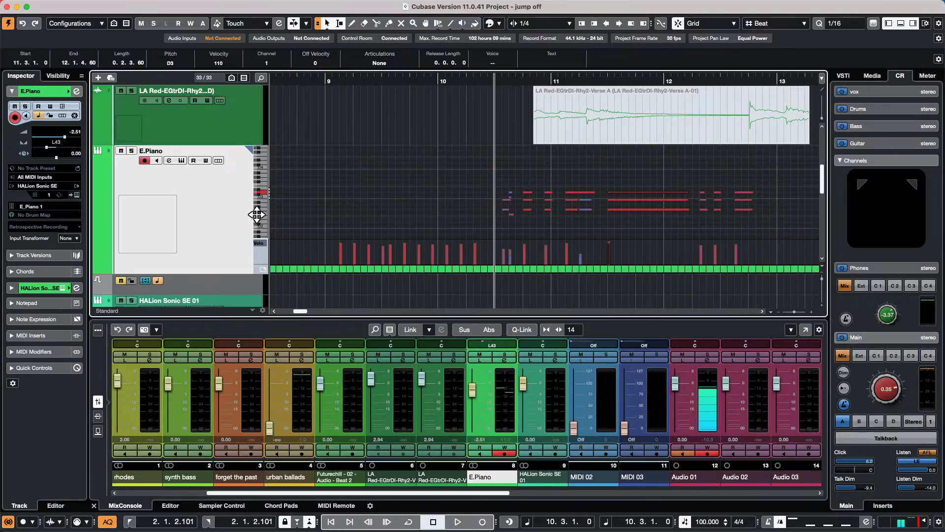
- Zoom the E.Piano note lanes vertically and test arrow-key navigation from the G2 and B2 notes
drag(256, 219, 281, 215)
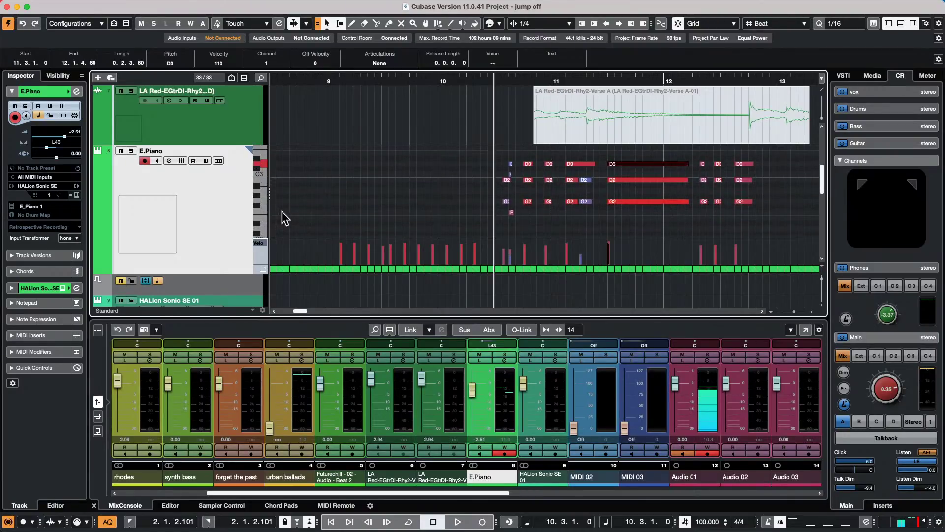
click(571, 202)
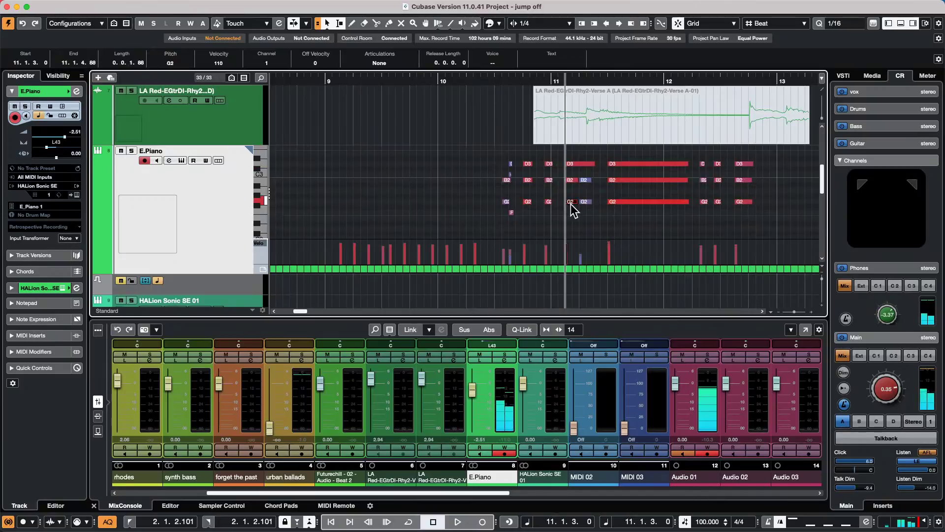
key(Up)
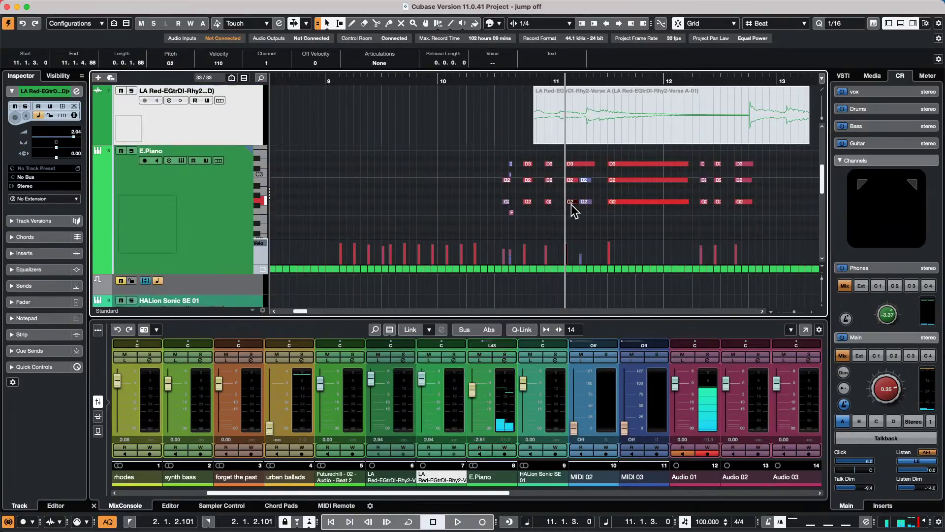
key(Down)
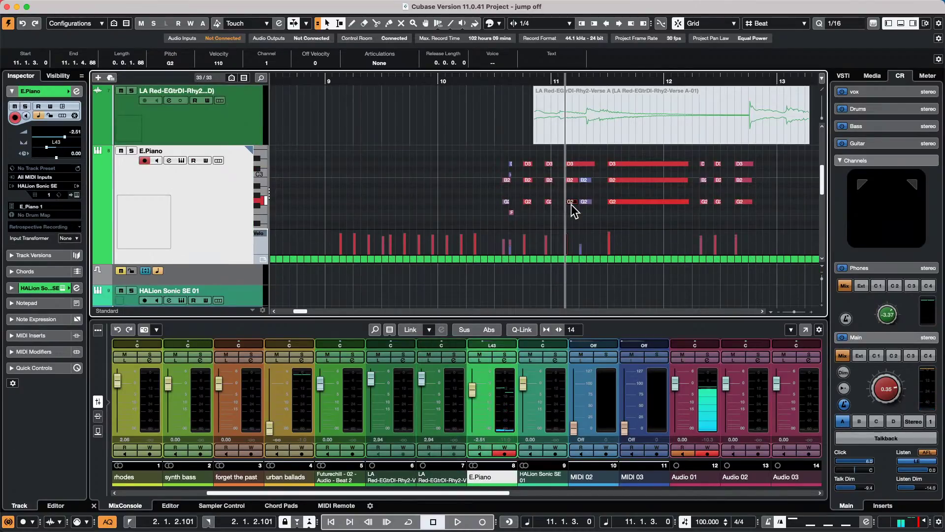
key(3)
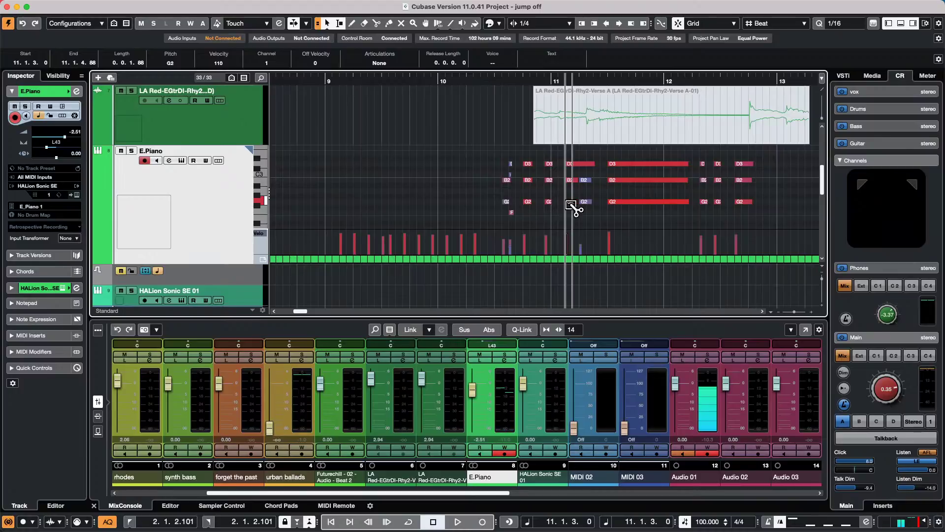
key(1)
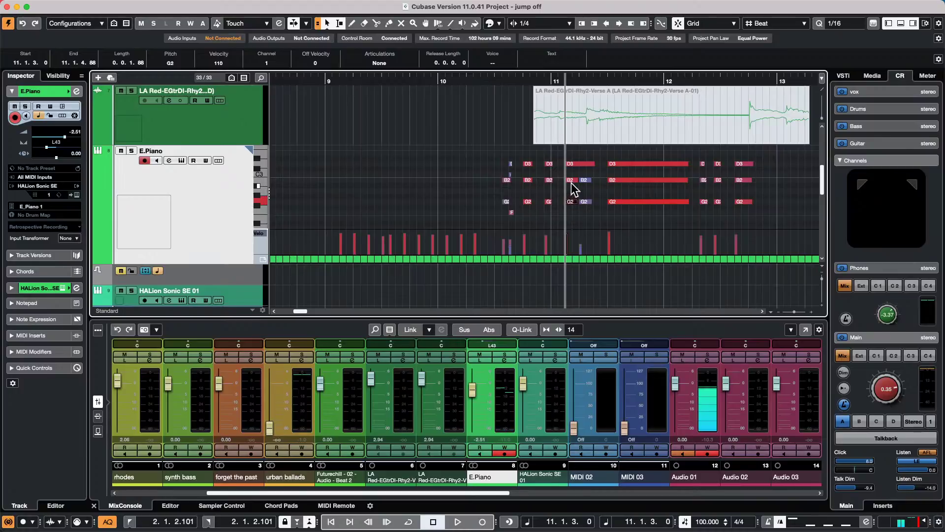
click(573, 181)
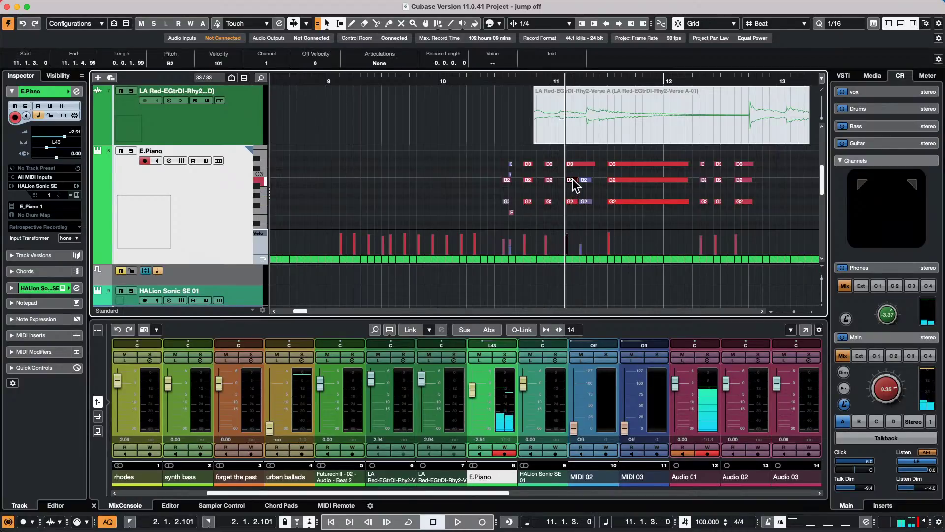
key(Down)
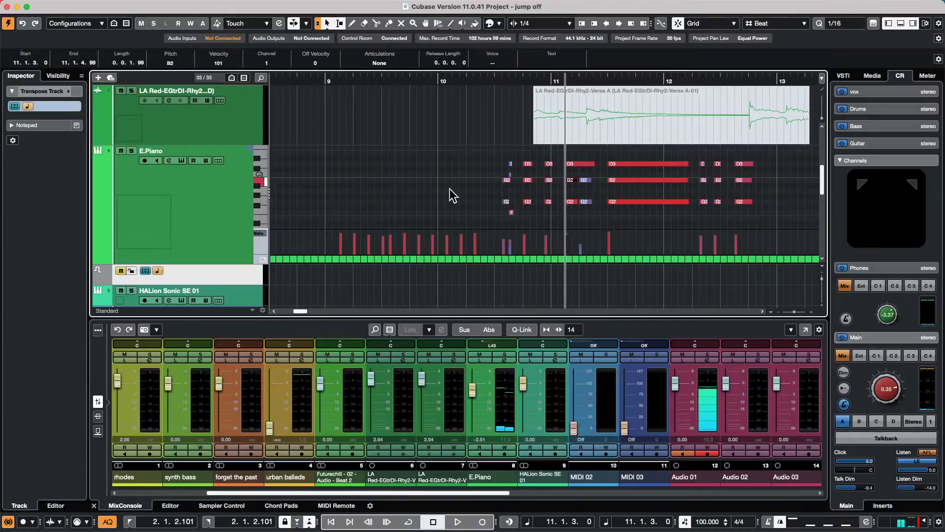
- Uncheck 'Use Up/Down Navigation Commands for Selecting Tracks only' in Editing preferences and confirm
click(49, 7)
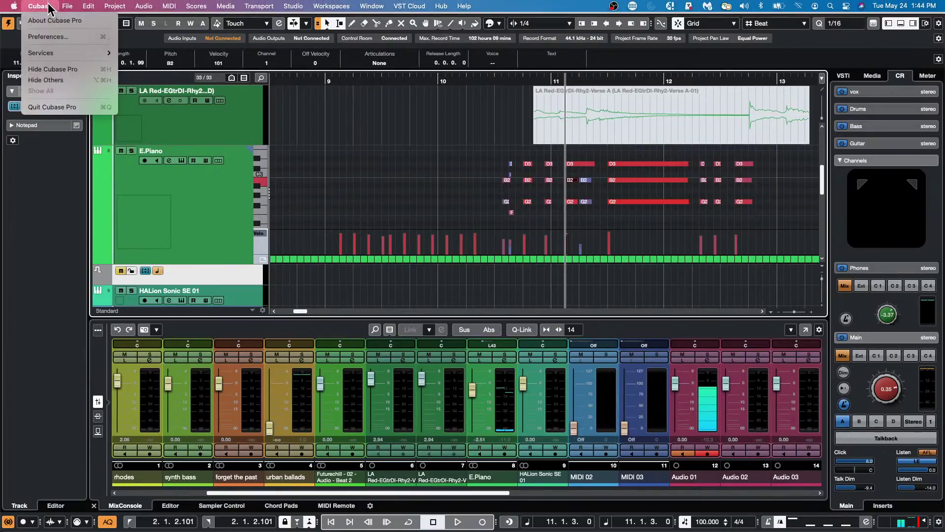
click(54, 36)
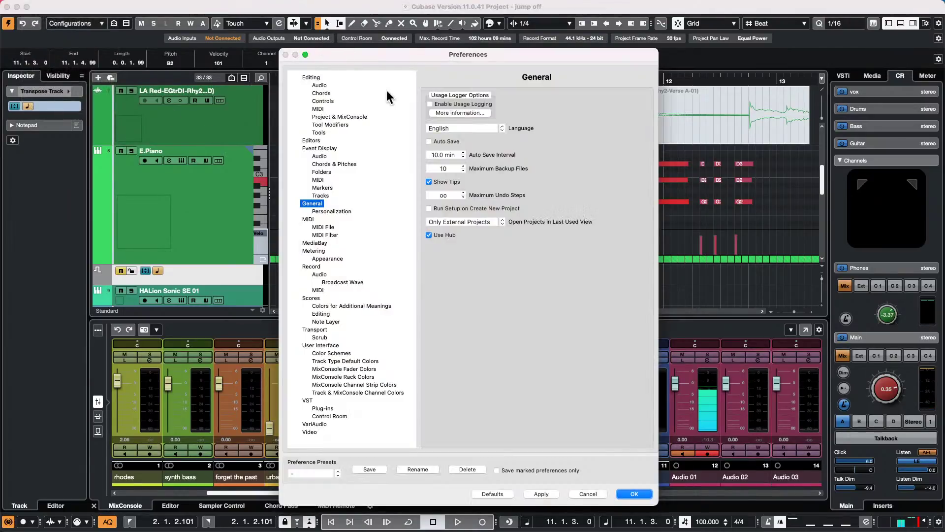
click(332, 117)
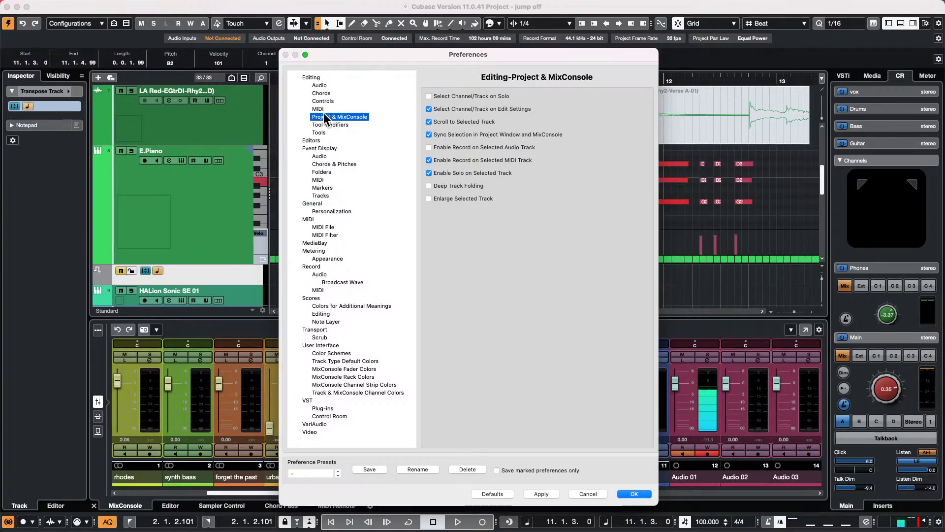
click(310, 78)
drag(334, 49, 200, 45)
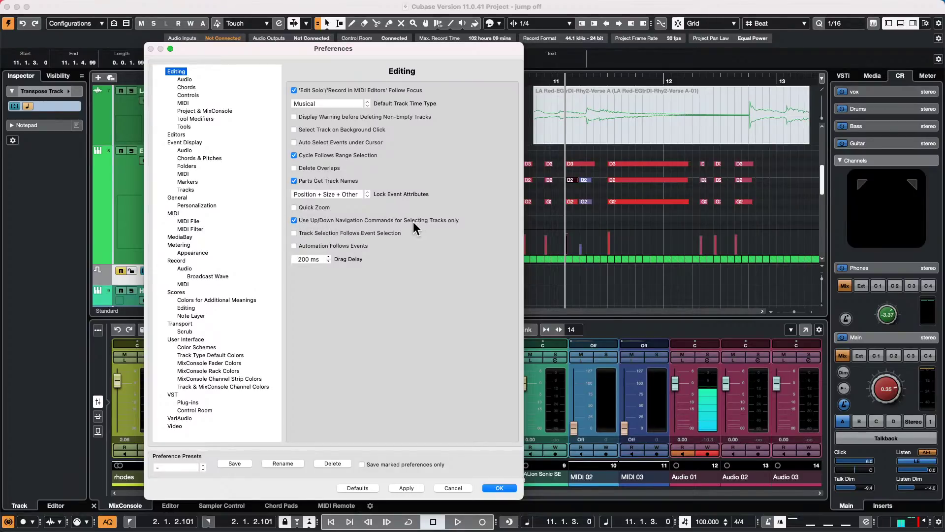
click(293, 220)
click(412, 488)
click(500, 488)
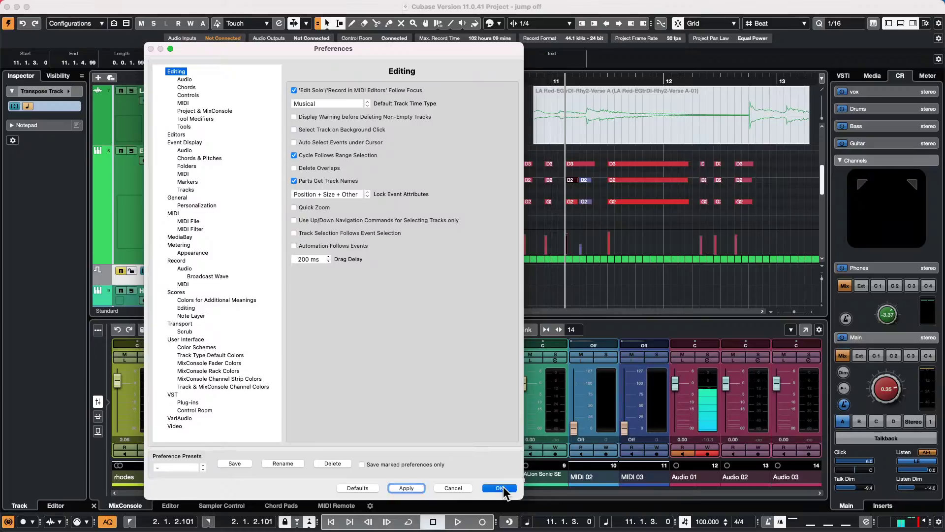
click(586, 202)
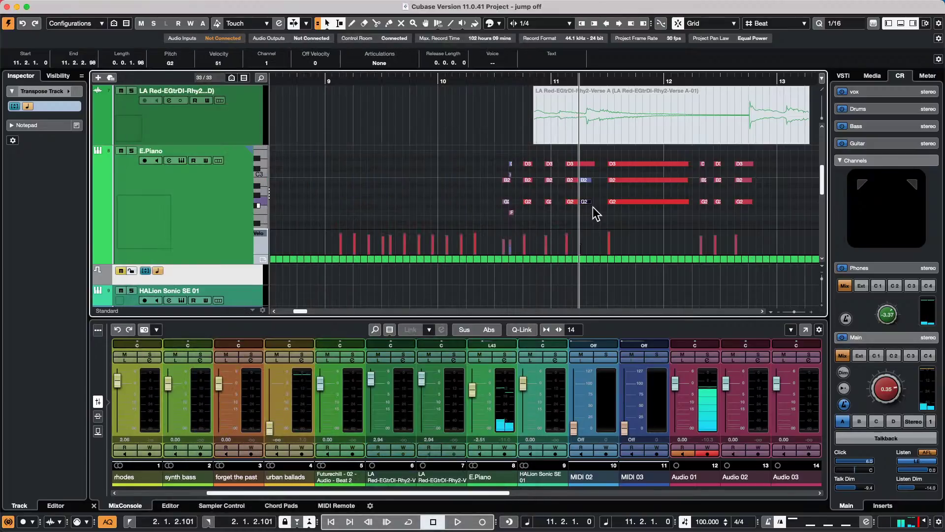
- Transpose the selected note through A2, F#2 and A#2, leaving it at G2
key(Up)
key(Down)
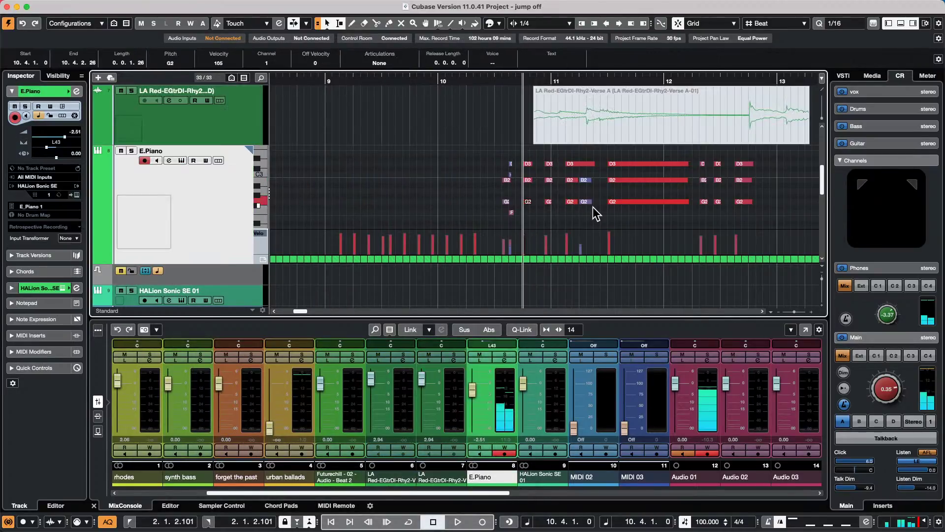
key(Up)
key(Up)
key(Down)
key(Down)
key(Down)
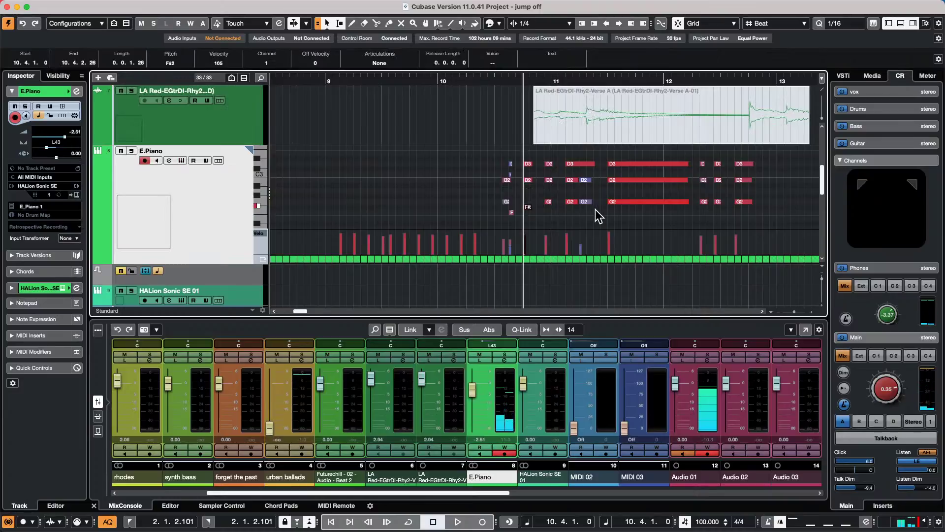
key(Up)
key(Up)
key(Up)
key(Up)
key(Down)
key(Down)
key(Down)
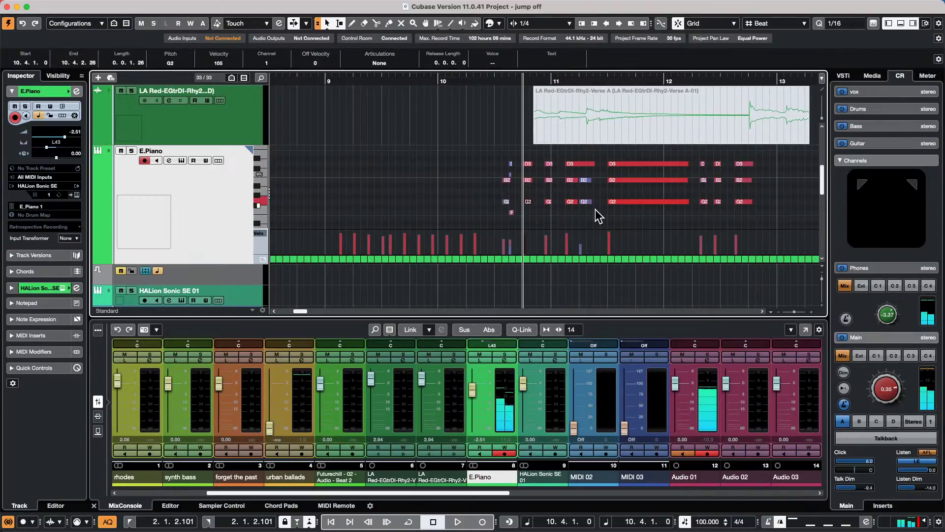
- Raise the two G2 notes to A2 and lower them back to G2
drag(579, 213, 639, 193)
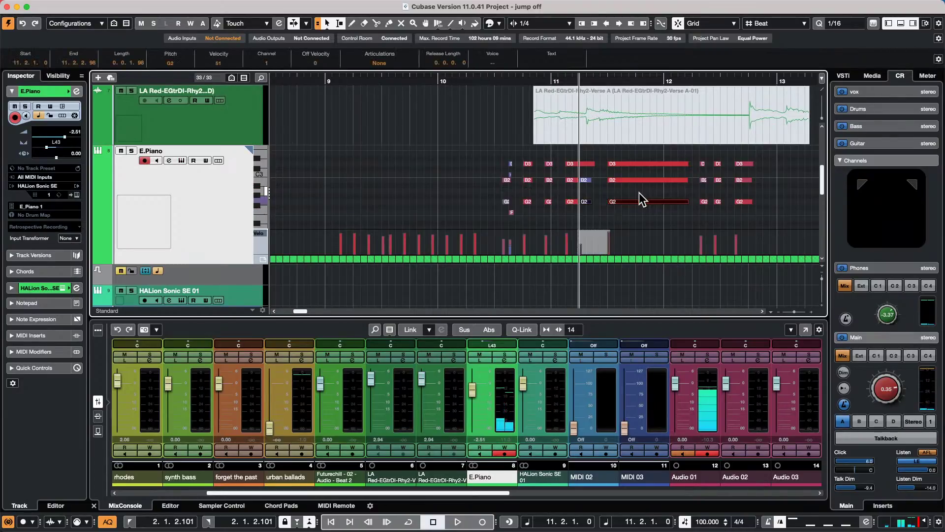
key(Up)
key(Up)
key(Down)
key(Down)
click(74, 6)
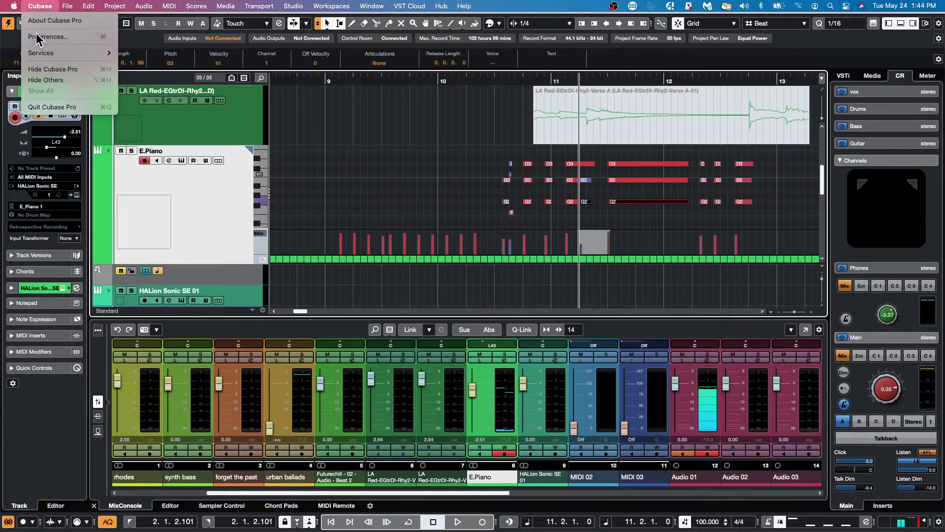
- Re-check 'Use Up/Down Navigation Commands for Selecting Tracks only', apply, and close Preferences
click(37, 36)
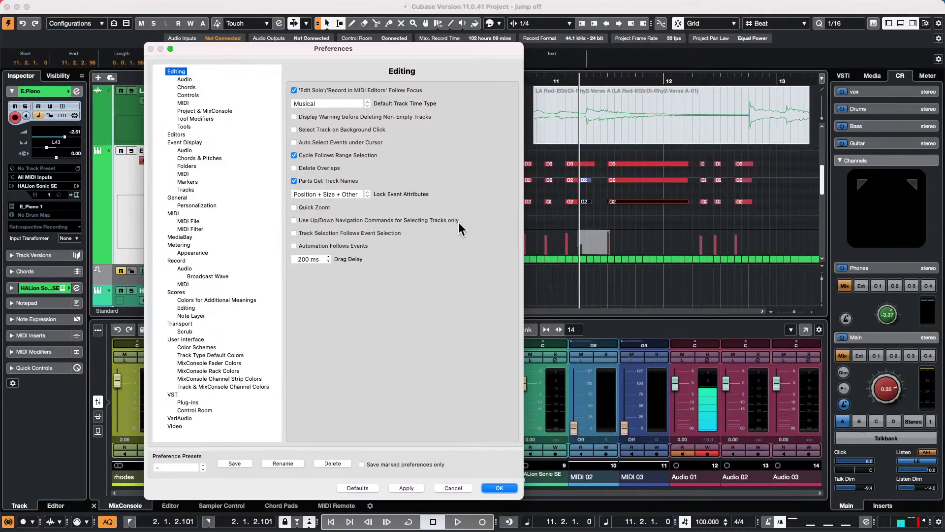
click(294, 221)
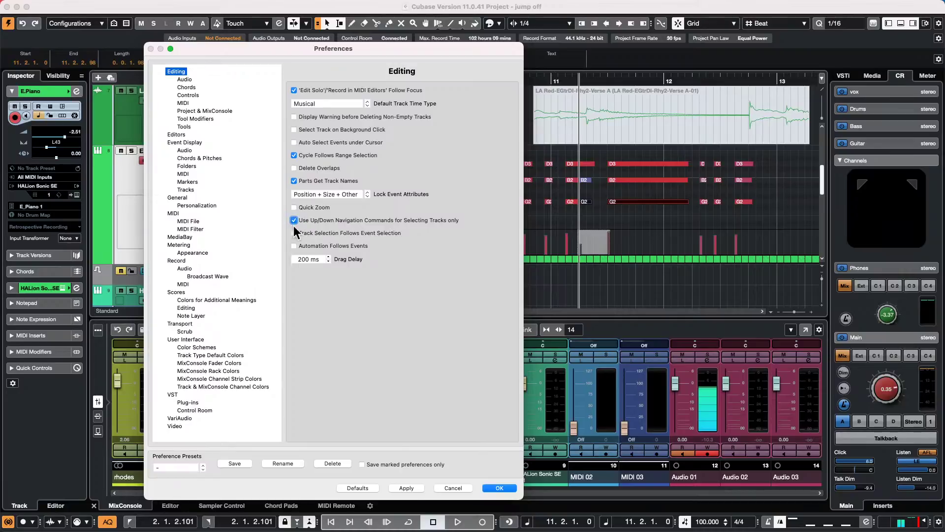
click(407, 488)
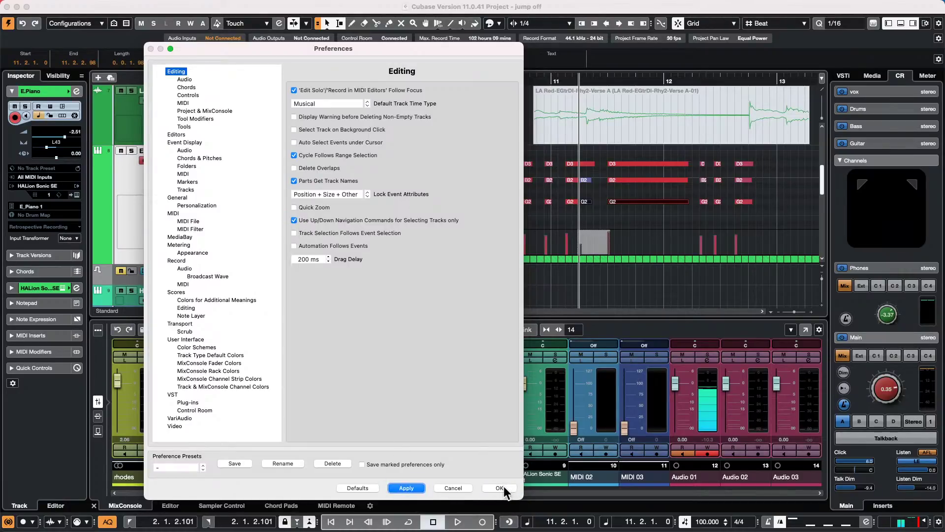
click(500, 488)
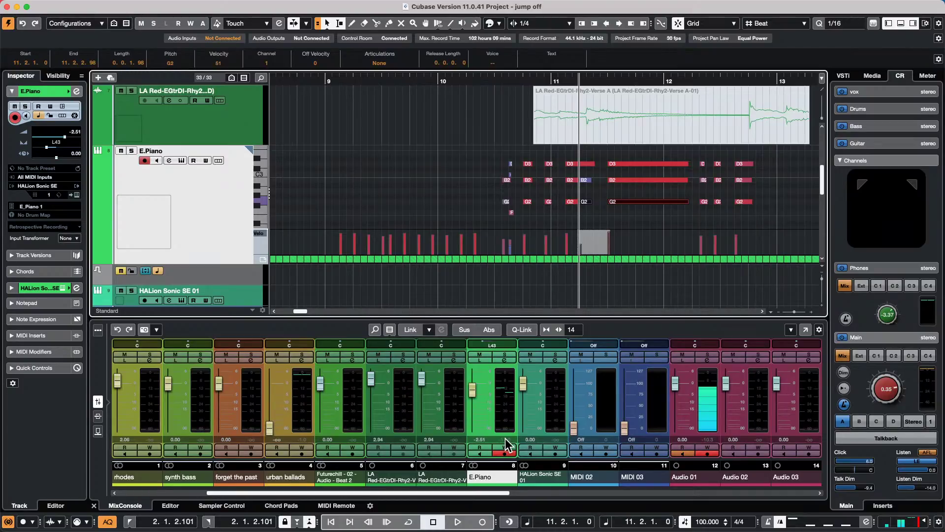
- Zoom the arrangement out to show bars 3 to 33
drag(386, 81, 384, 46)
scroll(350, 184, up, 5)
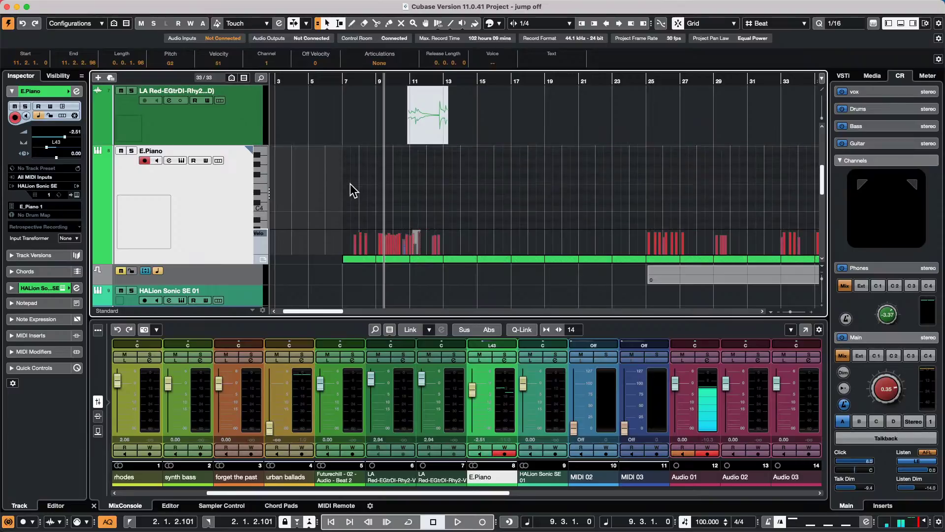
scroll(353, 189, down, 1)
- Select the guitar audio track to close the E.Piano editor, then show the Media browser
click(178, 111)
scroll(178, 112, up, 5)
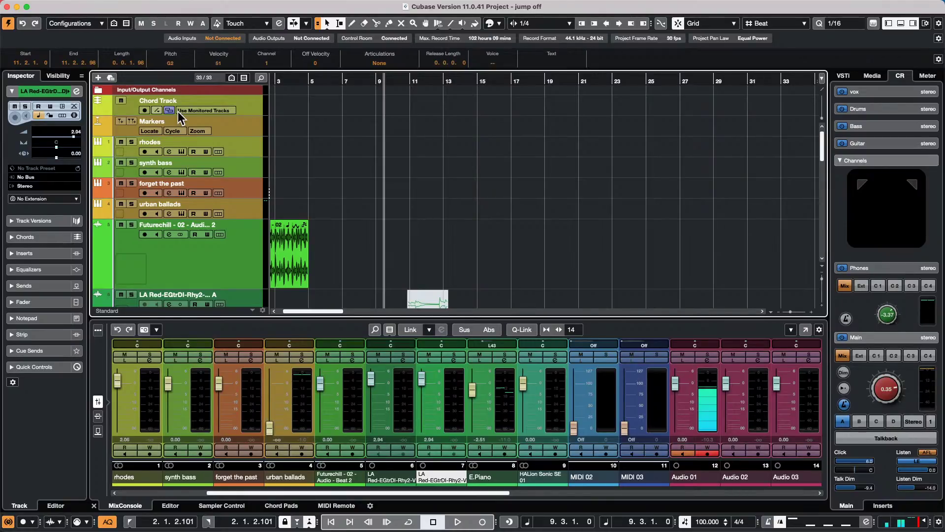
scroll(339, 143, down, 10)
scroll(339, 144, up, 5)
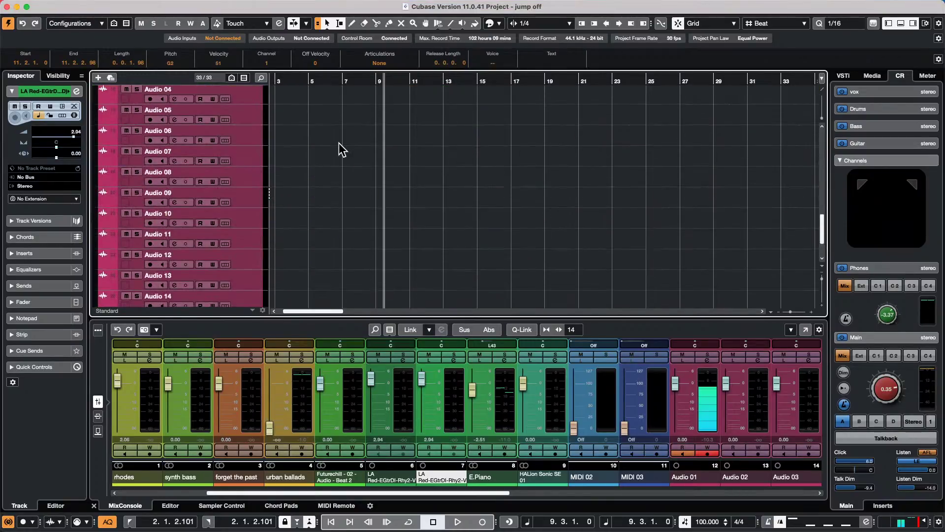
click(879, 76)
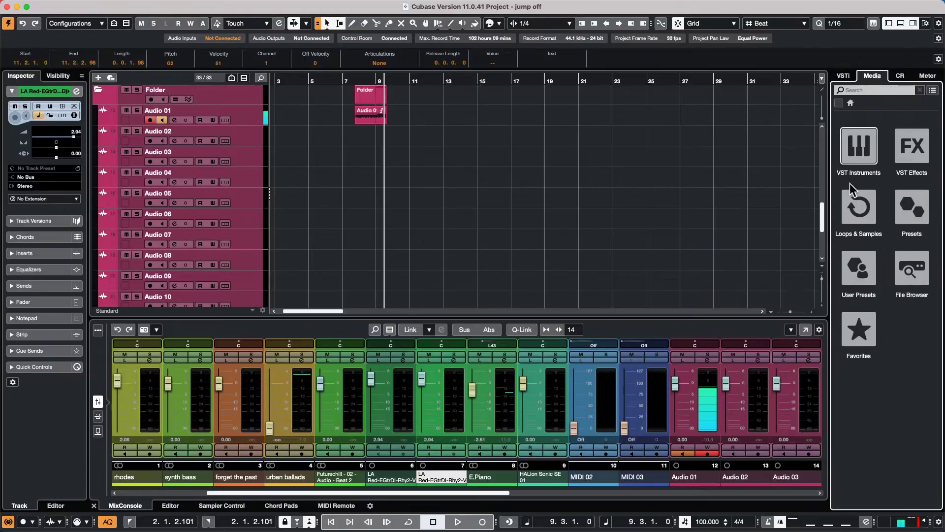
- Place the Bloom library's Vocals_108_G#m_Adlibs_09_AKB sample on Audio 07 at bar 5
click(855, 219)
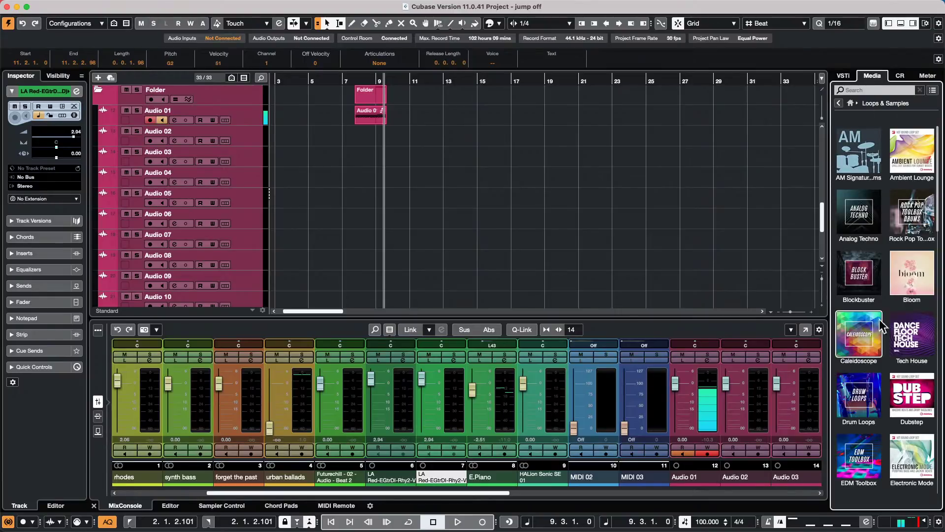
click(900, 290)
drag(886, 306, 331, 225)
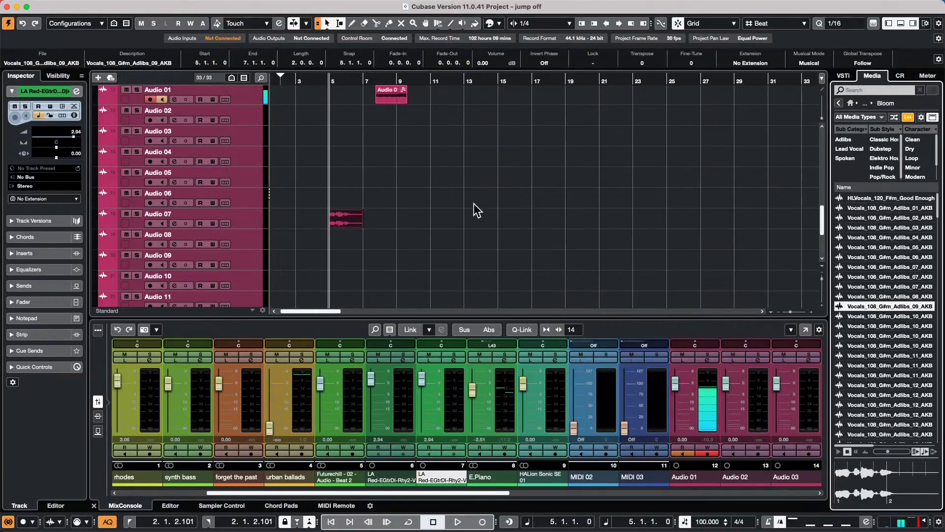
- Analyse the vocal clip's pitch with Edit VariAudio and bring up the VariAudio functions list
double_click(350, 220)
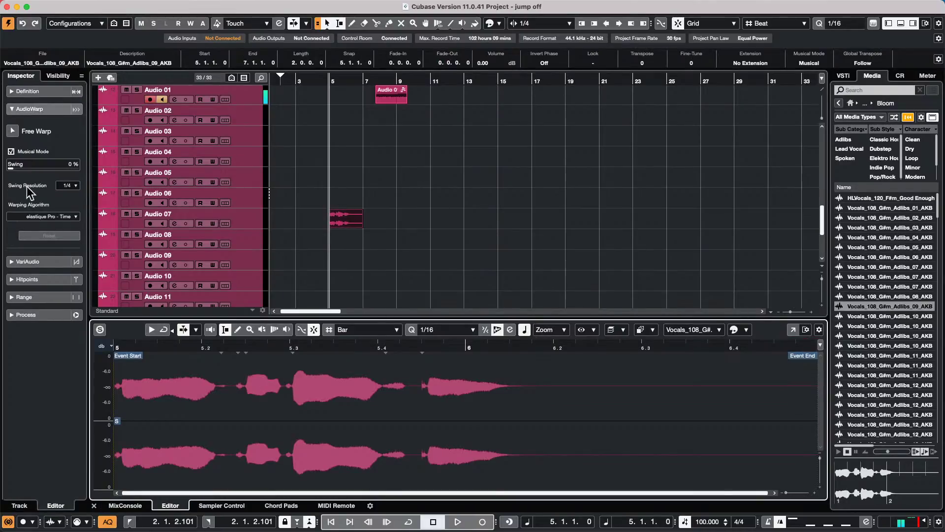
click(42, 262)
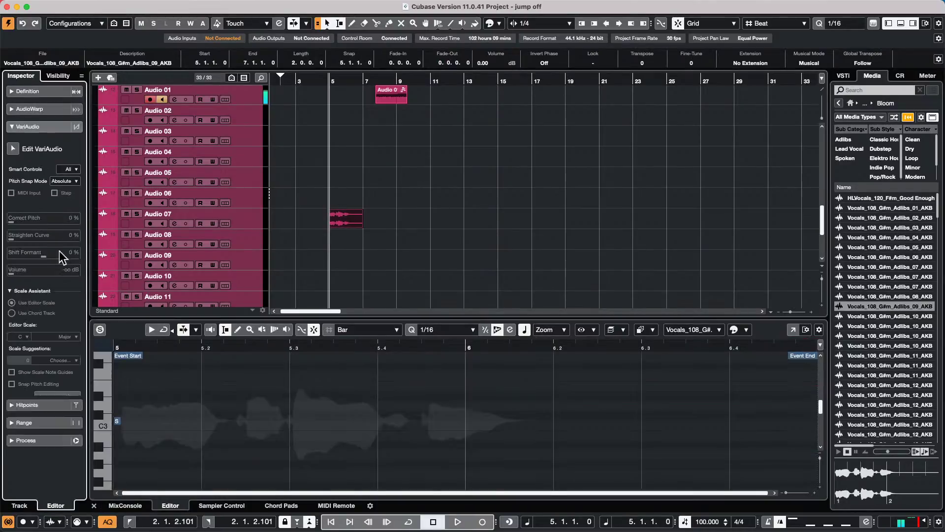
click(15, 148)
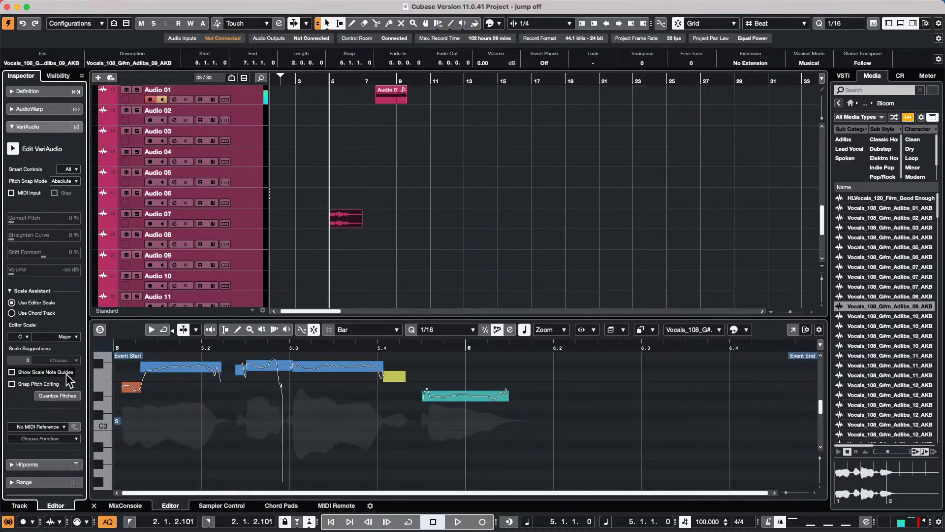
click(37, 437)
- In Extract MIDI, review the pitch modes, keep 'Just Notes and No Pitchbend Data', and cancel
click(69, 449)
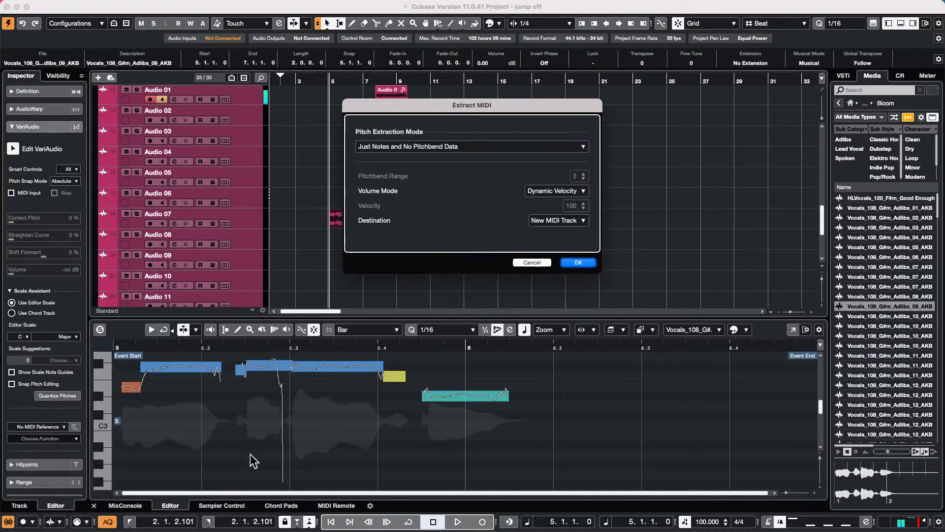
click(440, 146)
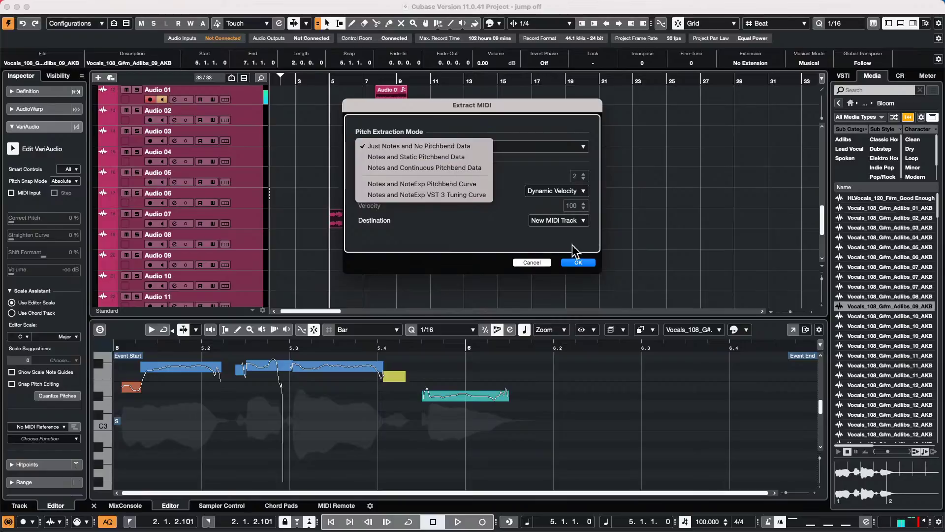
click(540, 263)
click(542, 265)
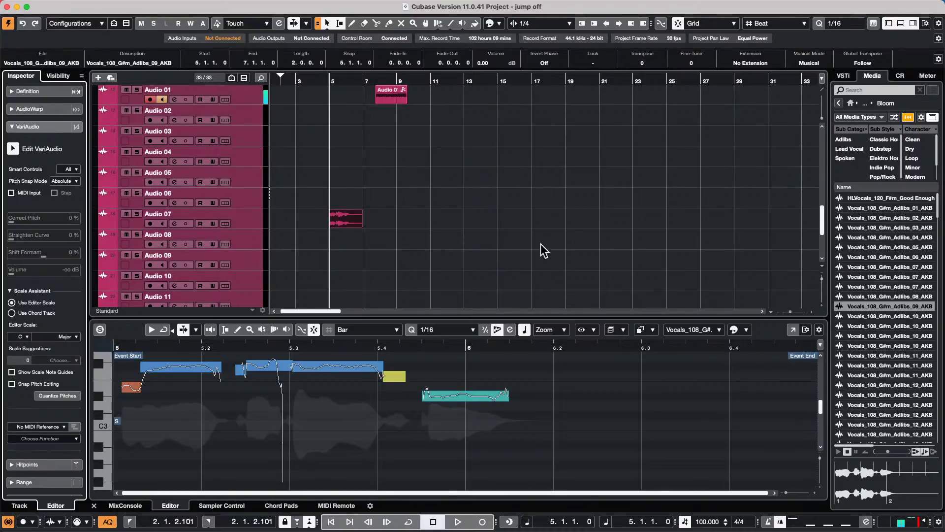
scroll(232, 192, up, 10)
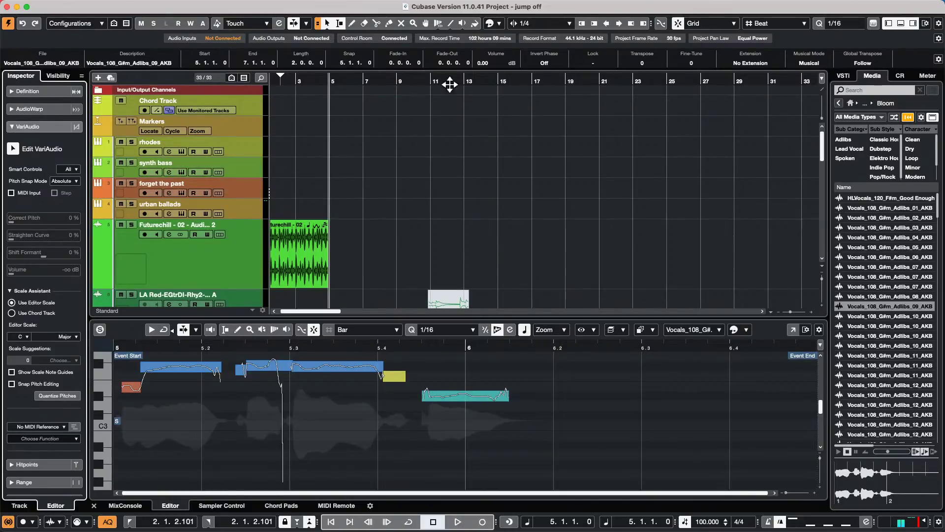
mouse_move(302, 6)
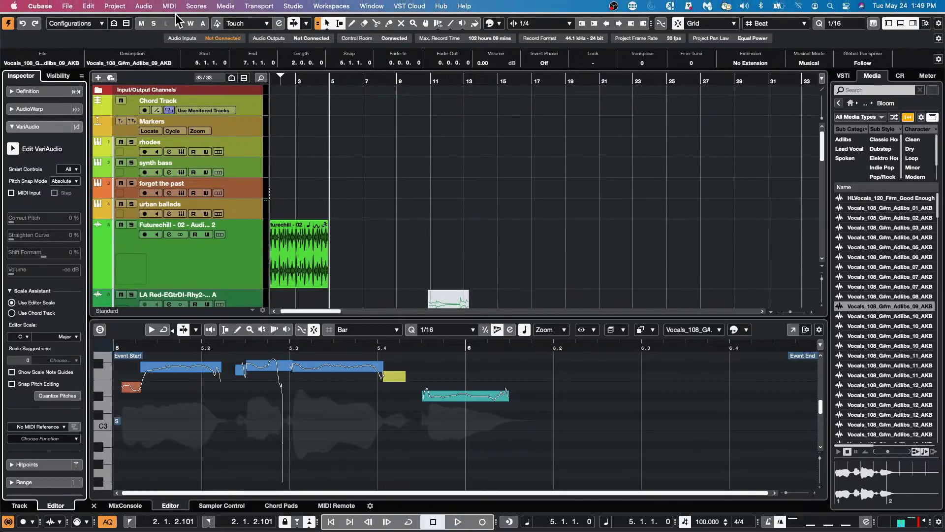
click(143, 6)
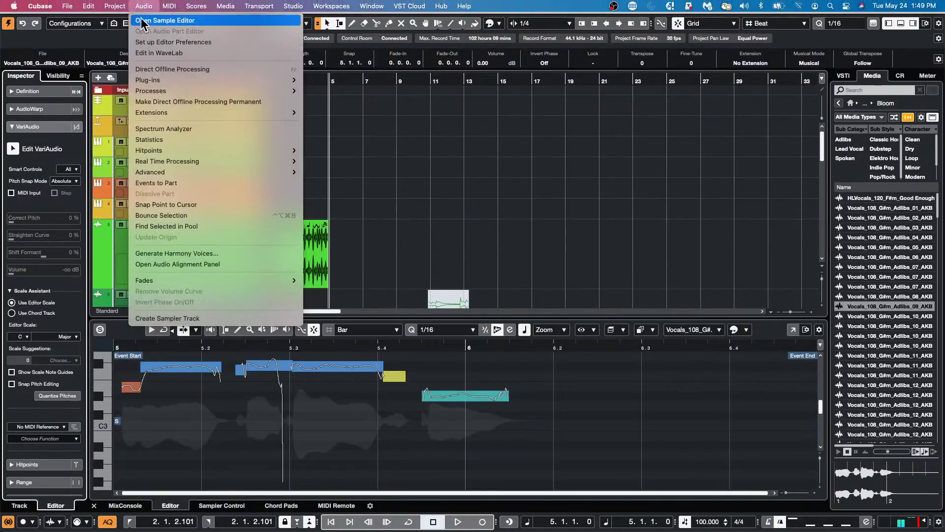
mouse_move(115, 6)
click(182, 311)
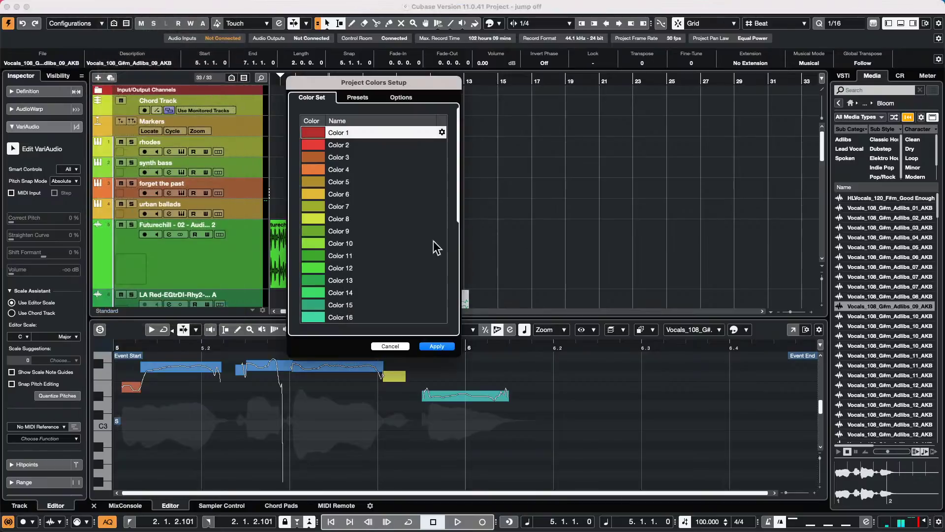
click(361, 99)
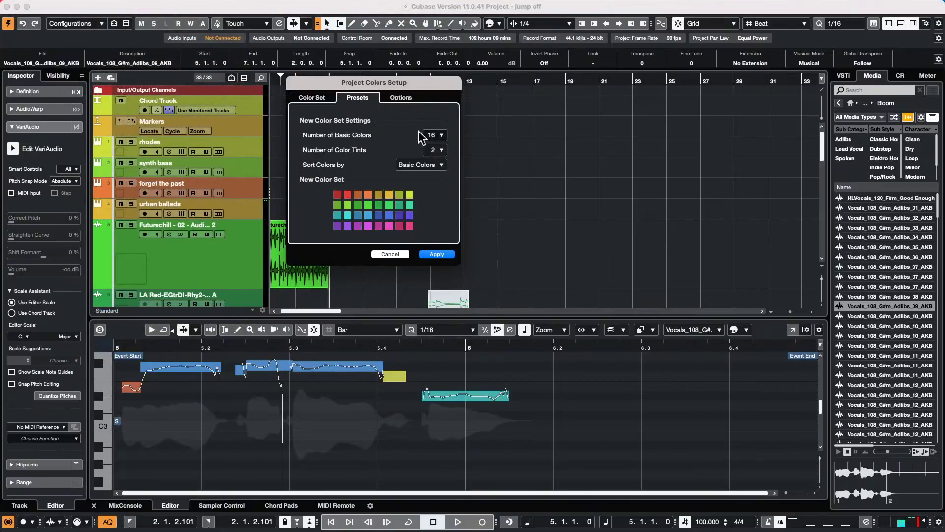
click(439, 135)
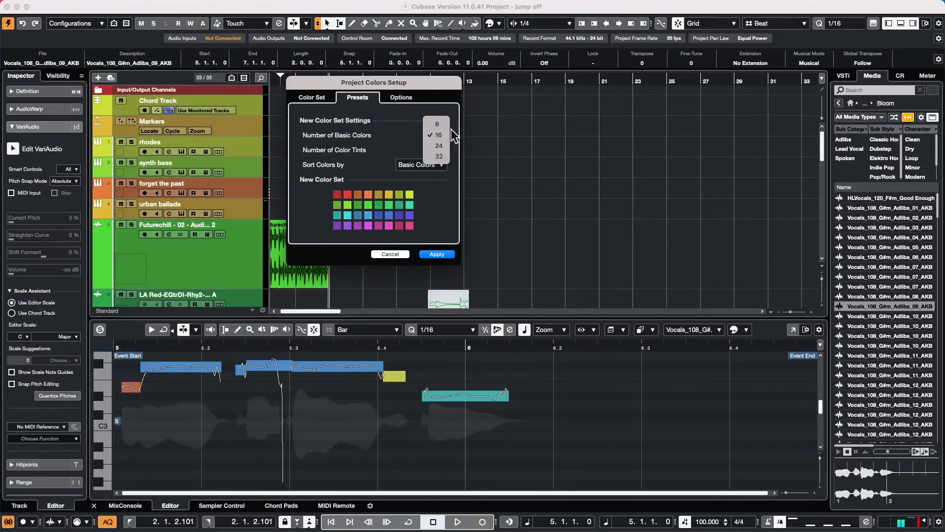
click(437, 135)
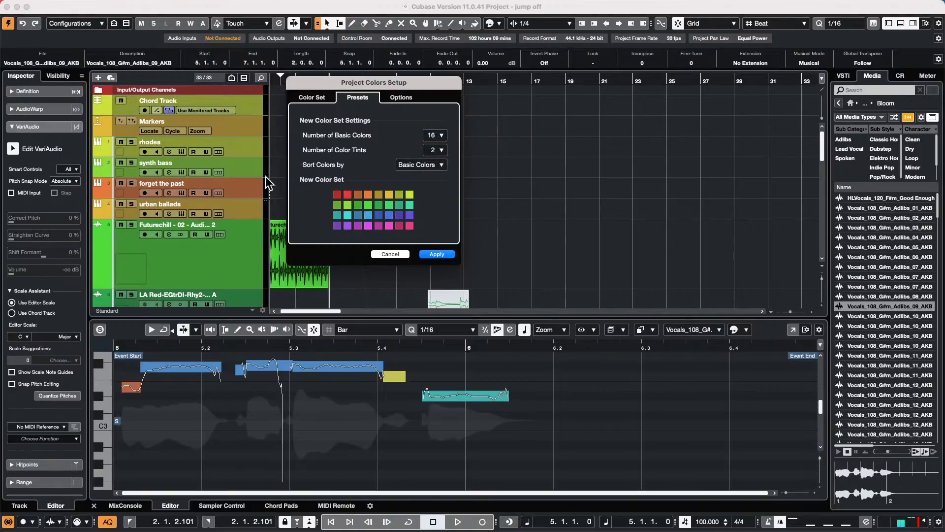
click(437, 254)
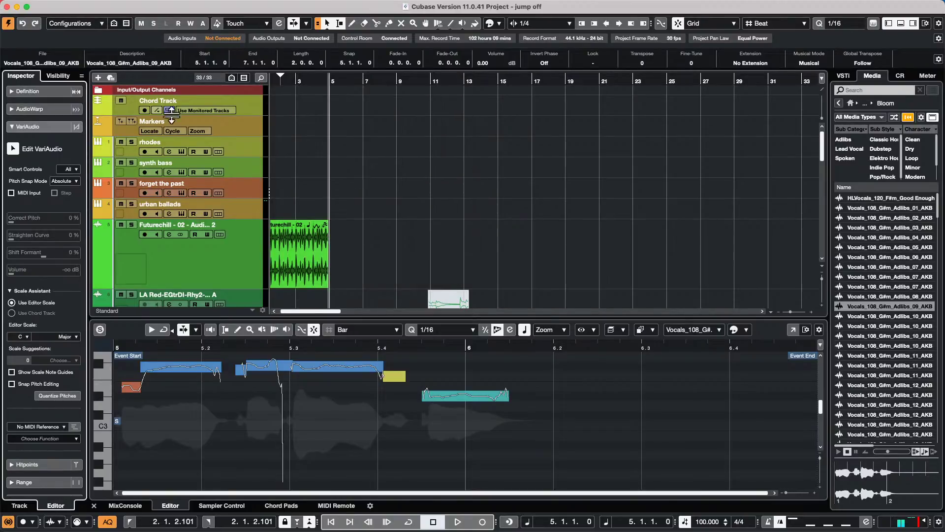
mouse_move(160, 5)
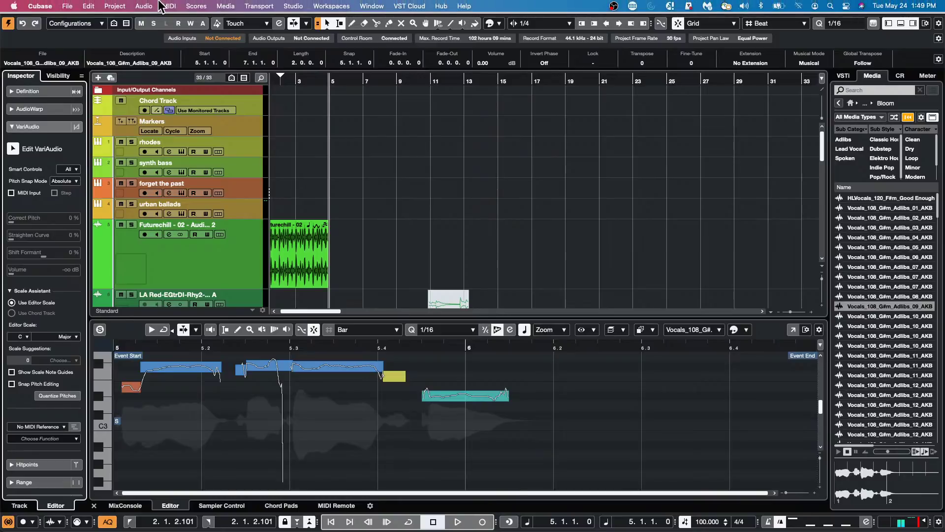
click(115, 5)
mouse_move(79, 5)
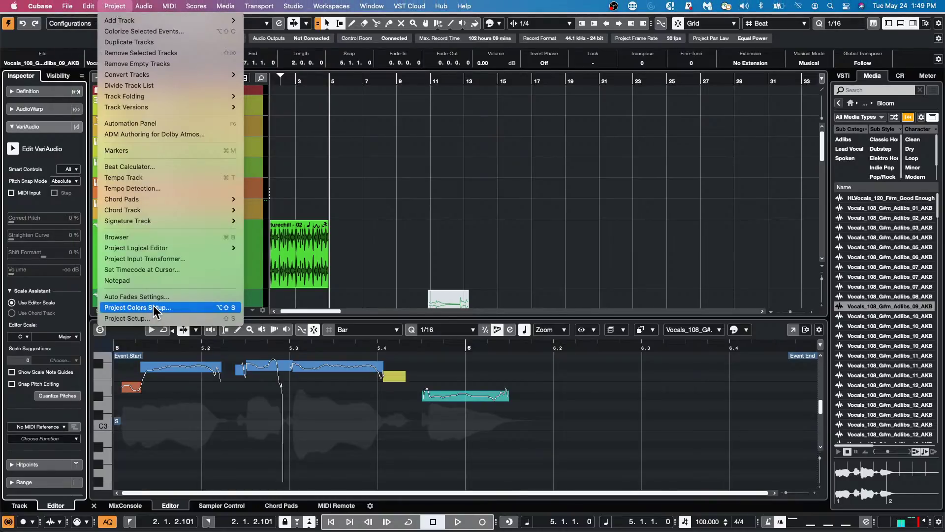
click(154, 307)
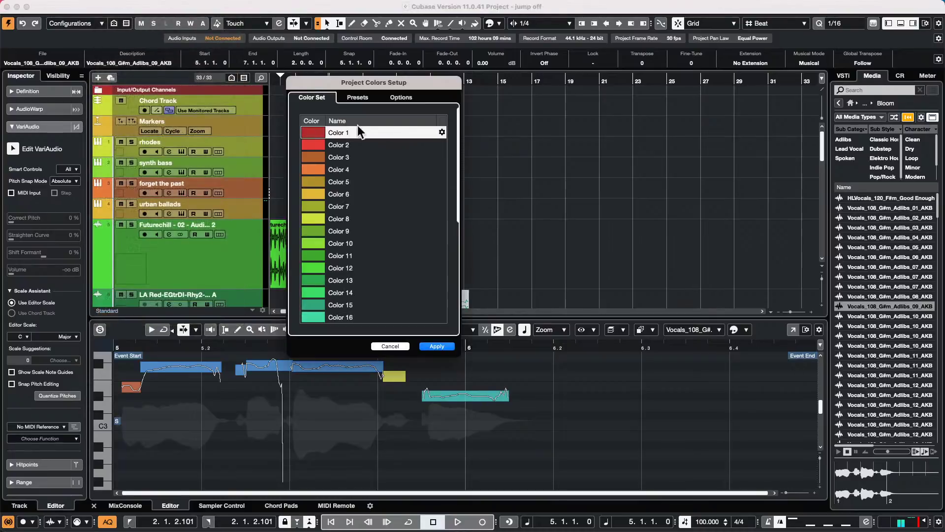
click(356, 98)
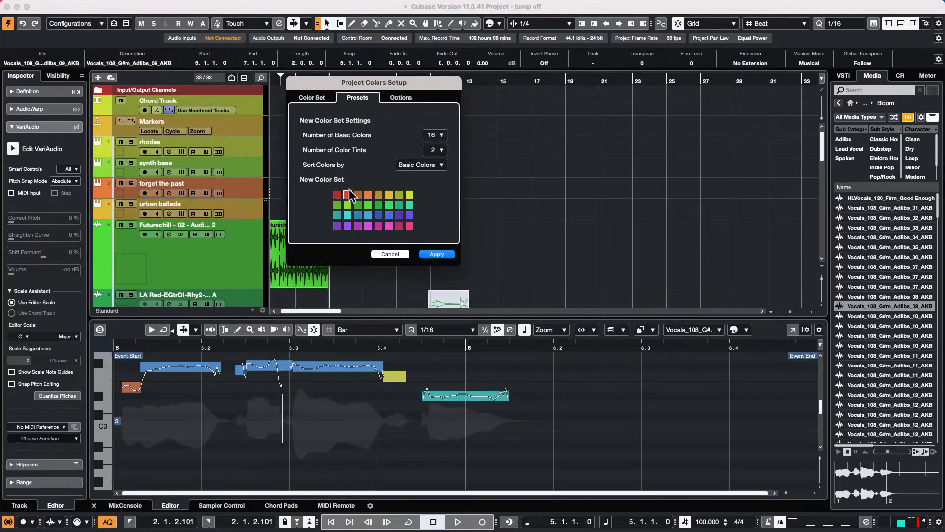
click(314, 98)
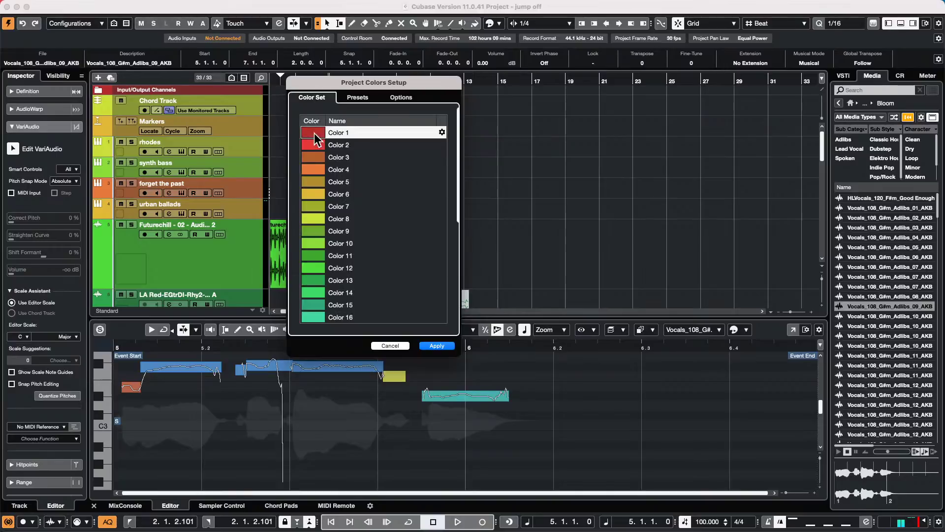
click(315, 133)
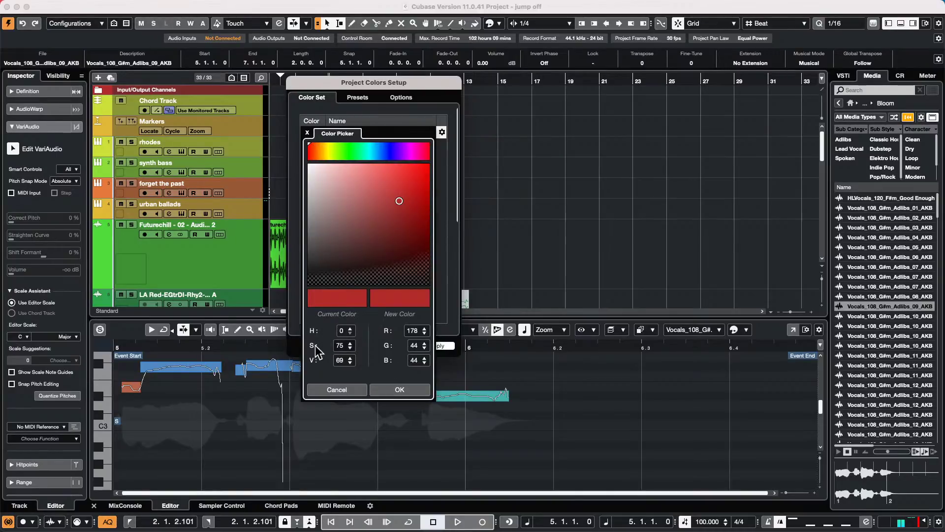
click(399, 389)
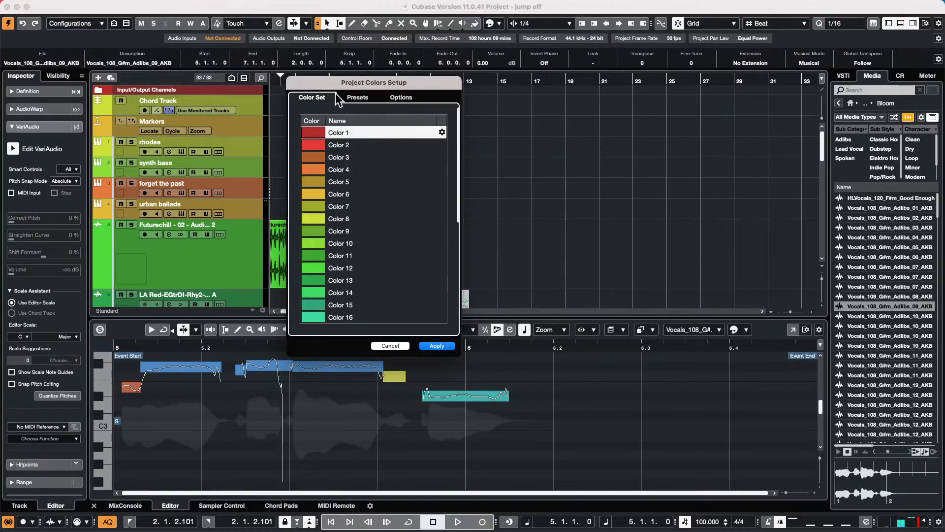
click(357, 98)
click(312, 97)
click(403, 345)
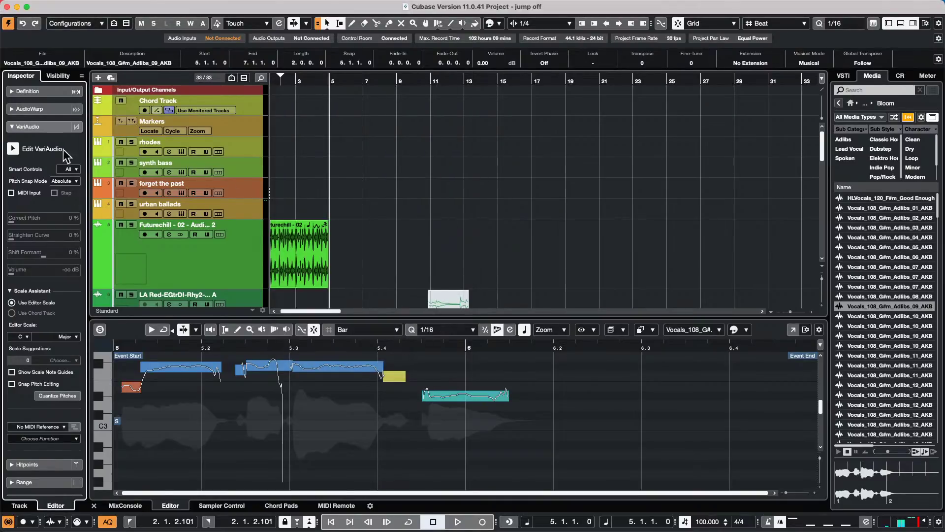
- Colour the Markers track teal from the Inspector's Colorize
click(251, 121)
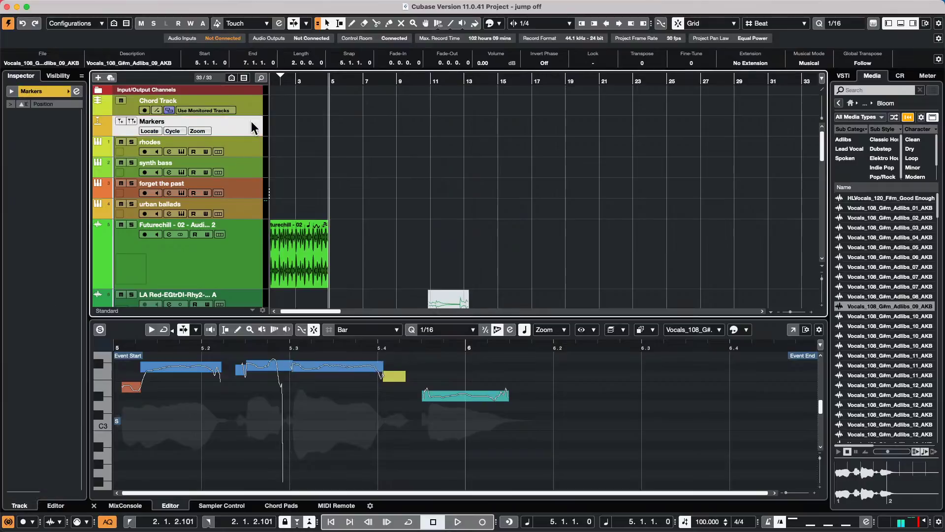
click(67, 91)
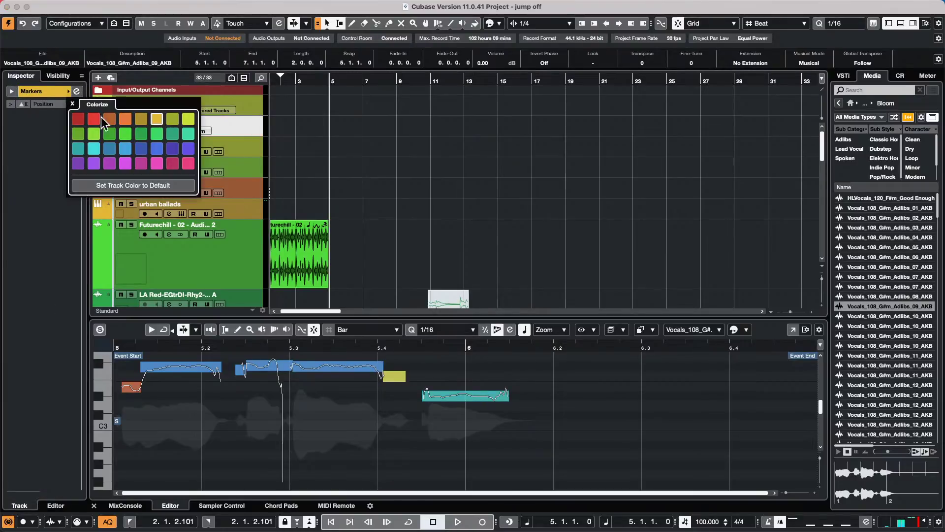
click(192, 133)
- Select tracks Audio 08 through Audio 16
click(255, 141)
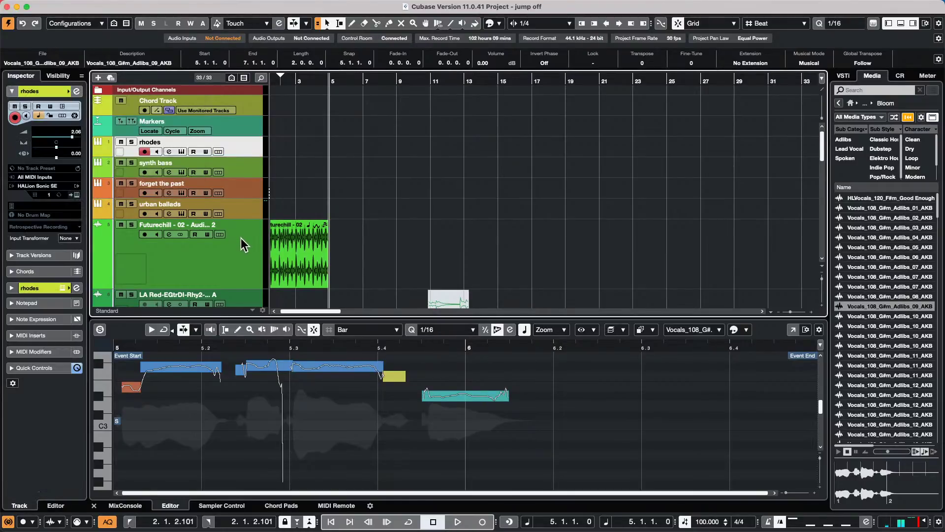
scroll(240, 238, down, 3)
click(244, 235)
scroll(242, 237, down, 8)
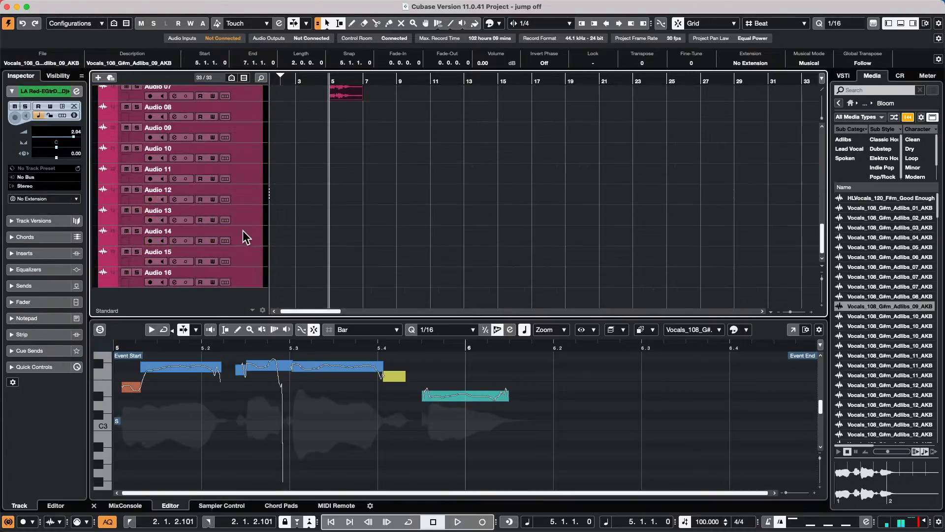
click(239, 118)
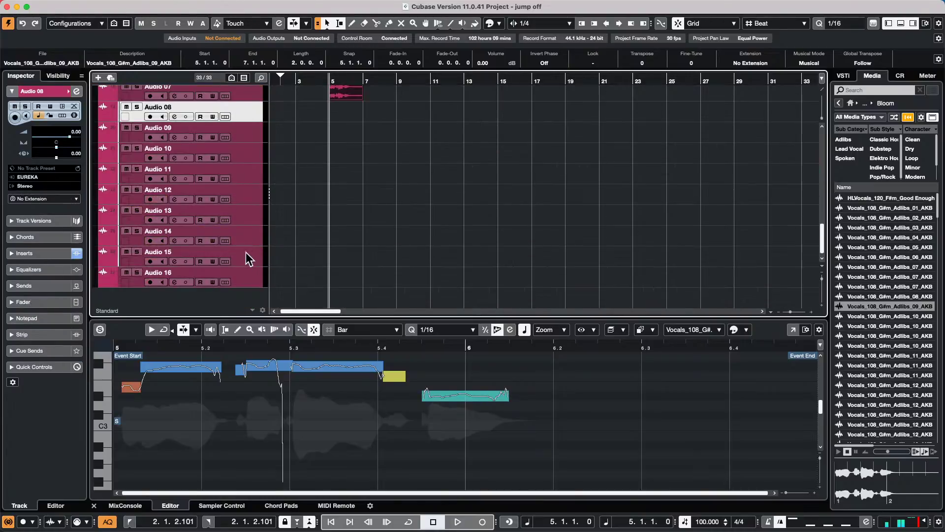
shift+click(242, 271)
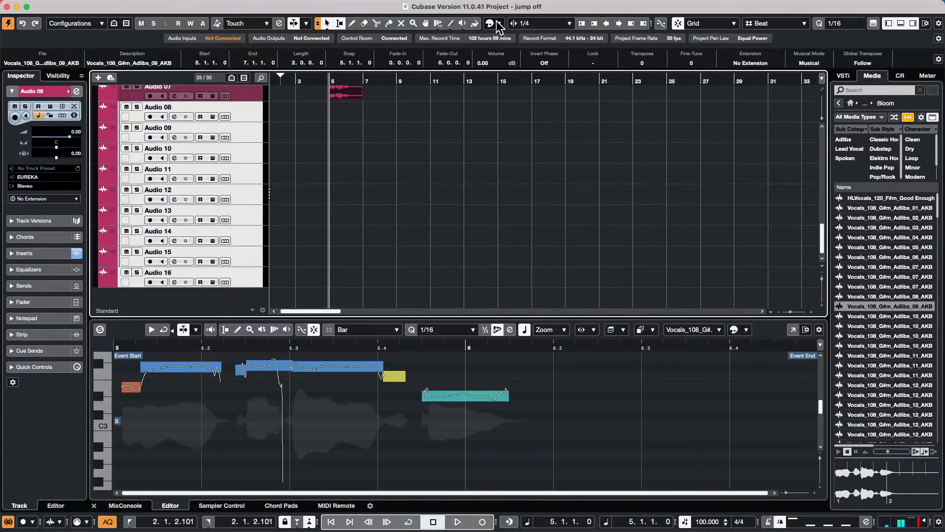
- Try green on the bar 5–7 event, then close the palette and deselect the event
click(497, 22)
click(495, 66)
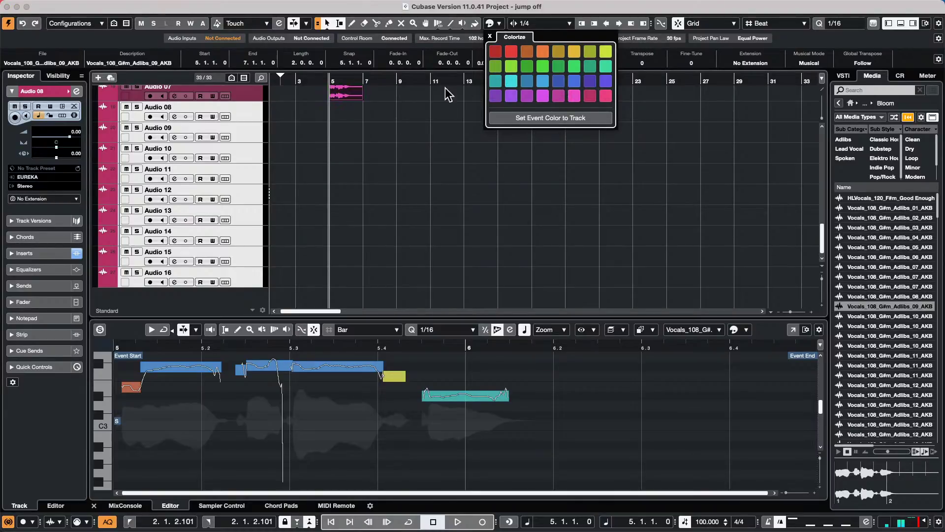
click(367, 173)
click(364, 165)
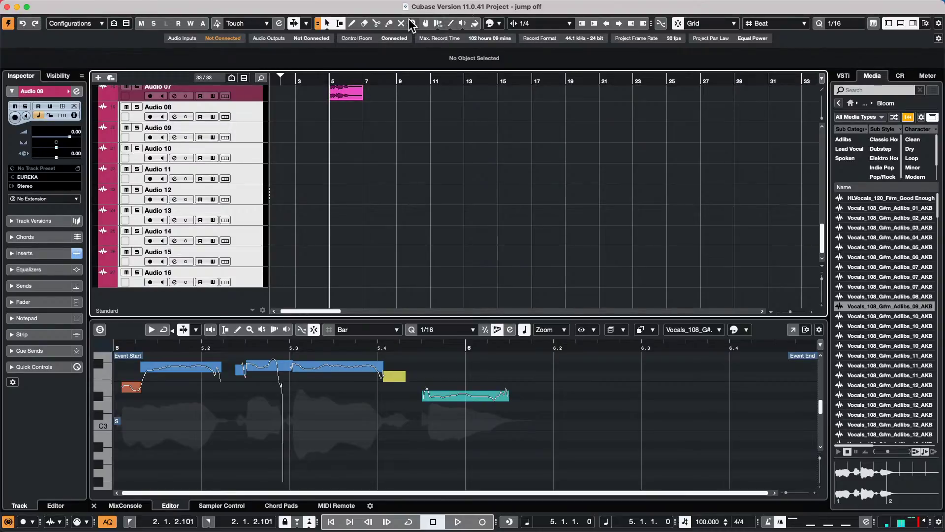
- Try several toolbar colours on Audio 08–16 and settle on light blue
click(490, 24)
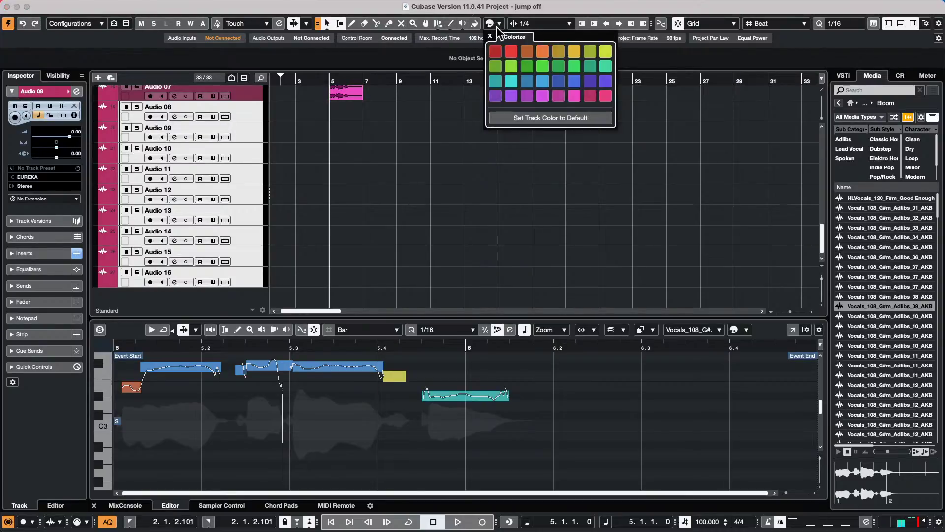
click(496, 66)
click(527, 82)
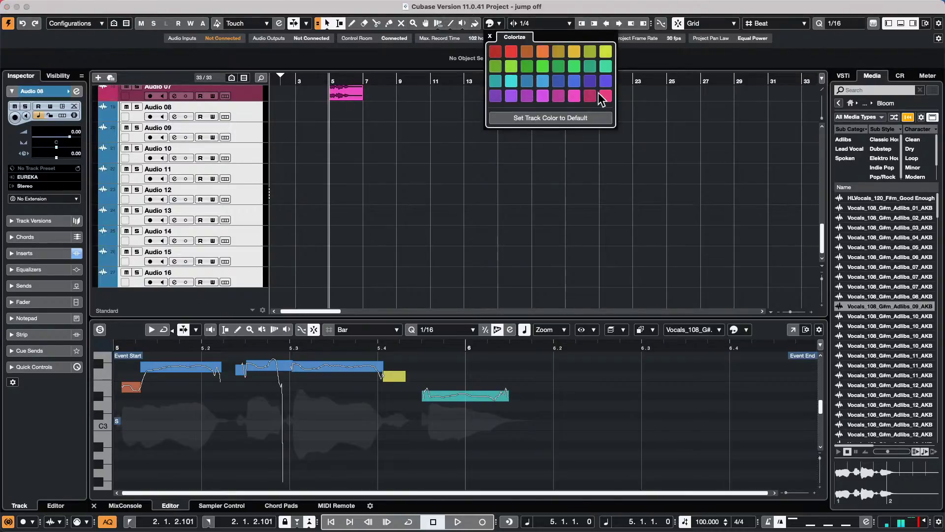
click(590, 66)
click(527, 80)
click(590, 51)
click(527, 68)
click(605, 82)
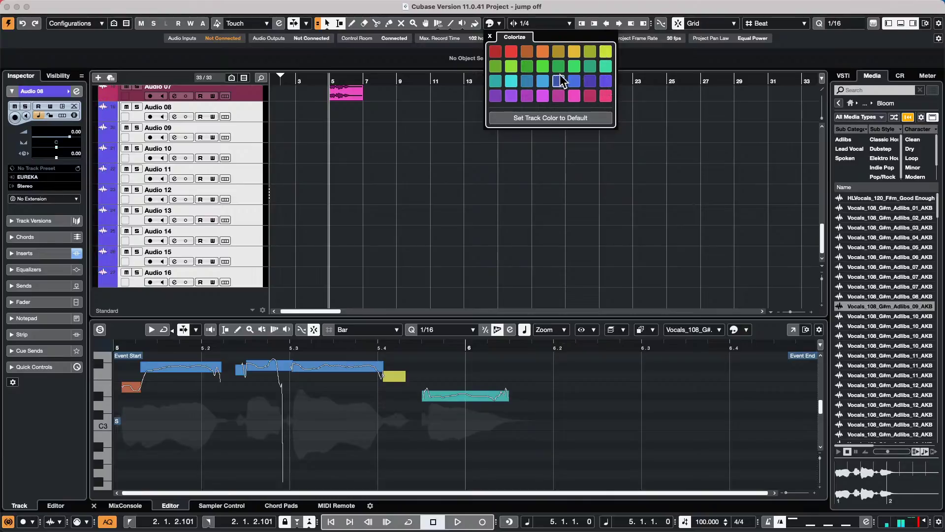
click(546, 78)
click(547, 81)
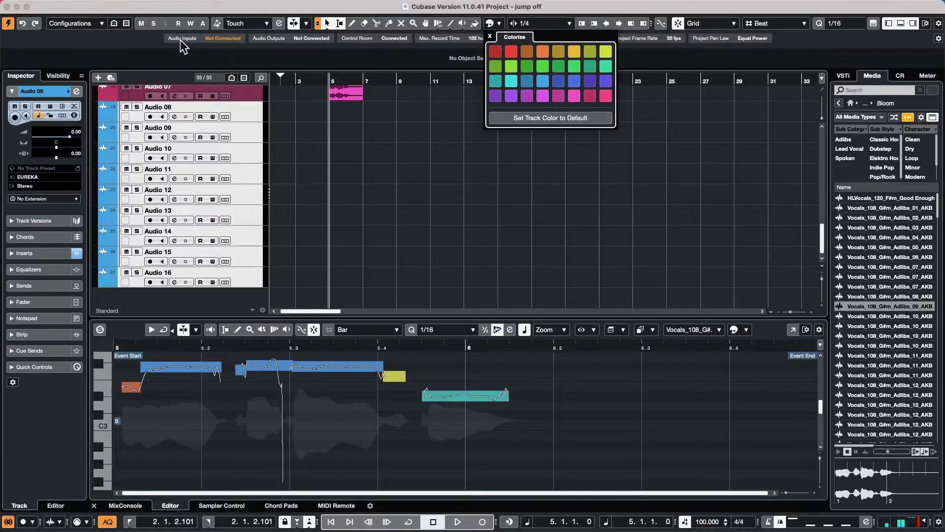
- Close the colour palette and zoom out to show bars 1 to 97
mouse_move(46, 6)
click(392, 164)
scroll(391, 164, up, 10)
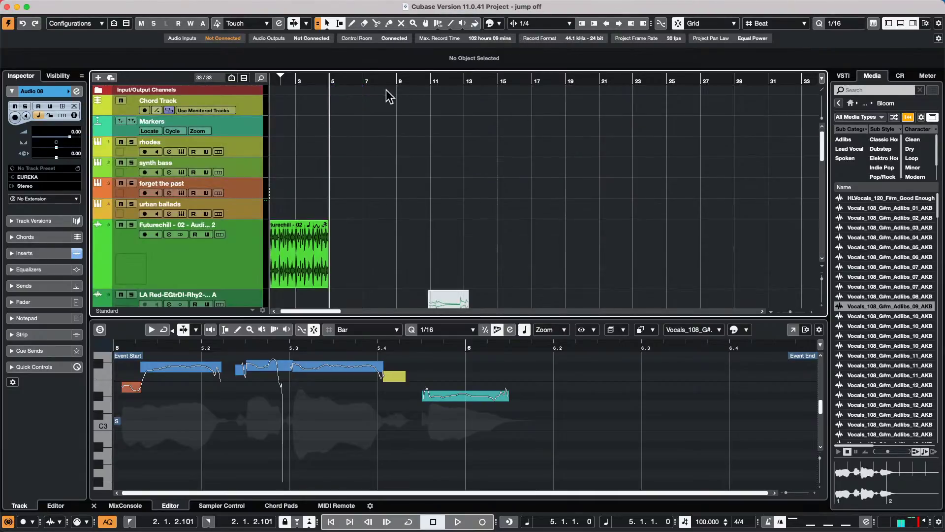
click(306, 75)
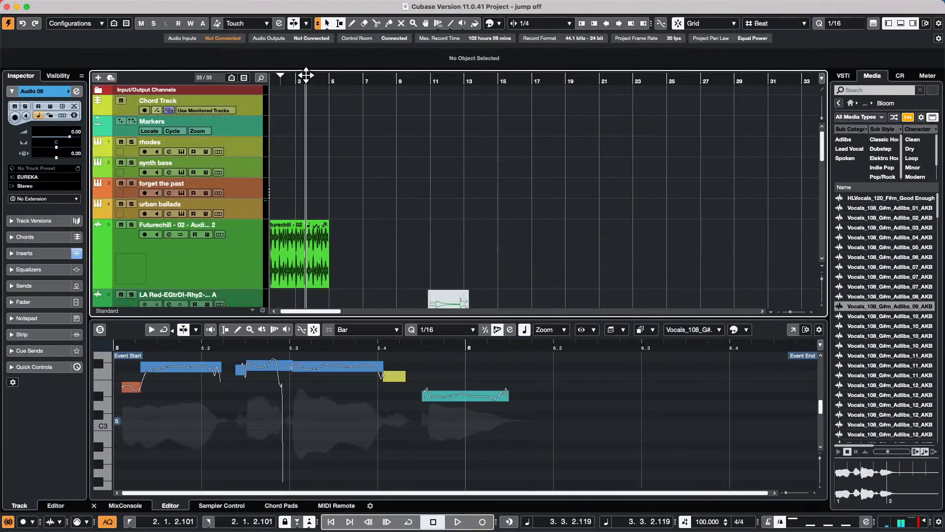
drag(306, 75, 308, 63)
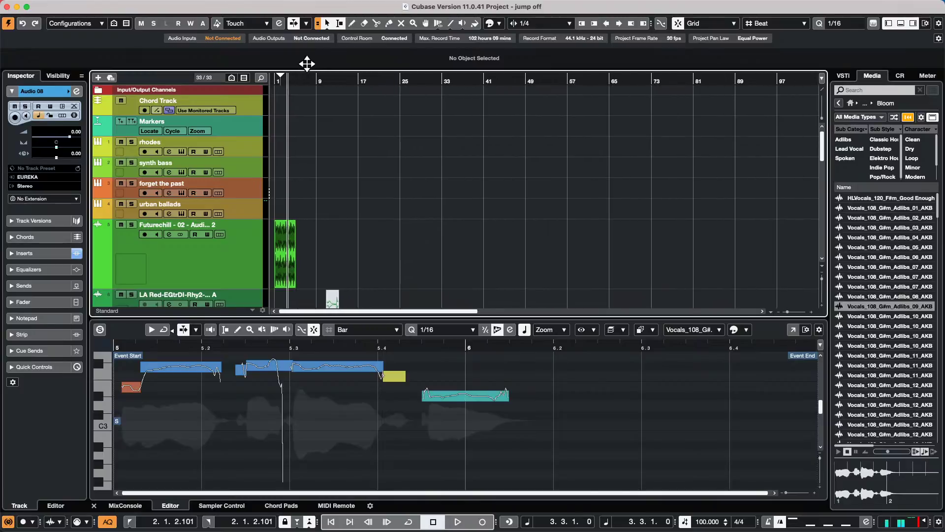
- Draw markers at 14.2.1, 14.4.1, 18.3.1, 20.3.1, 30.1.1, 31.1.1, 37.2.1, 40.1.1, 47.1.1, 52.1.1, 53.4.1, 54.3.1, 60.4.1
click(241, 127)
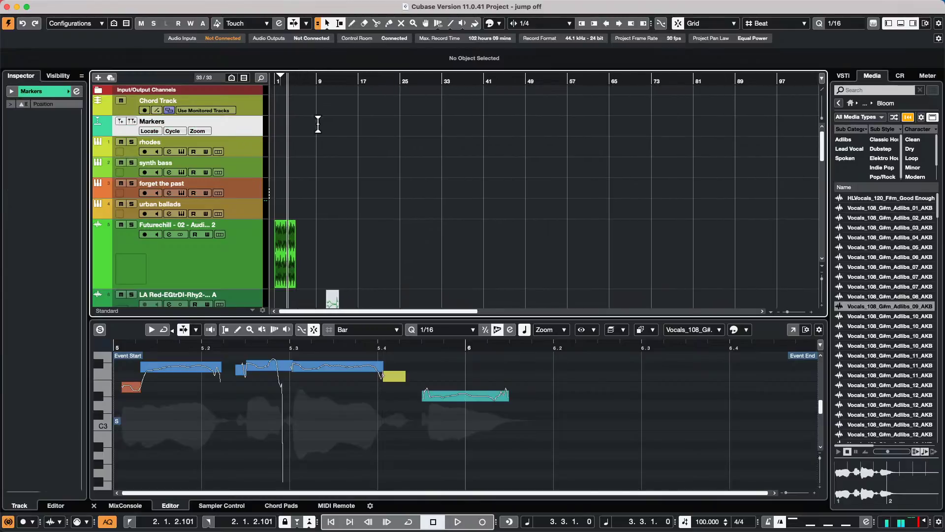
right_click(316, 123)
click(345, 125)
click(343, 125)
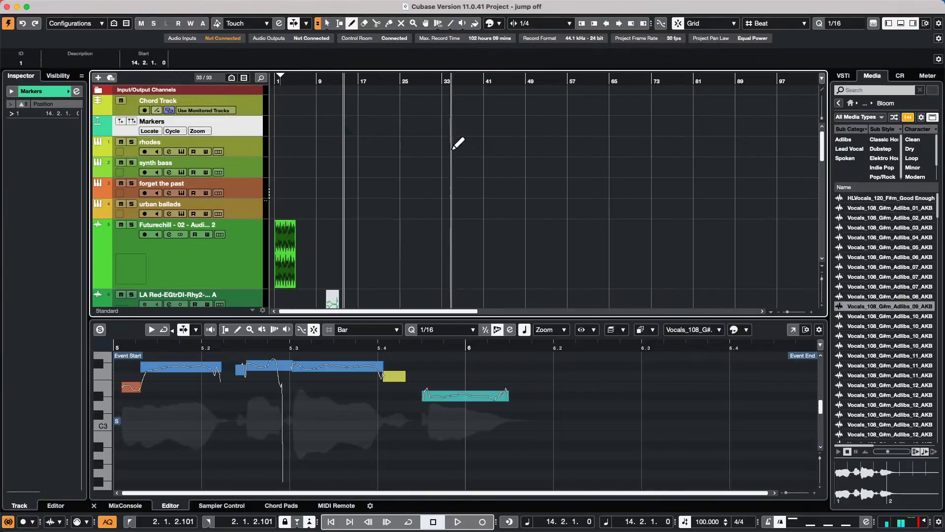
click(346, 123)
click(366, 123)
click(377, 123)
click(427, 126)
click(432, 126)
click(464, 126)
click(478, 126)
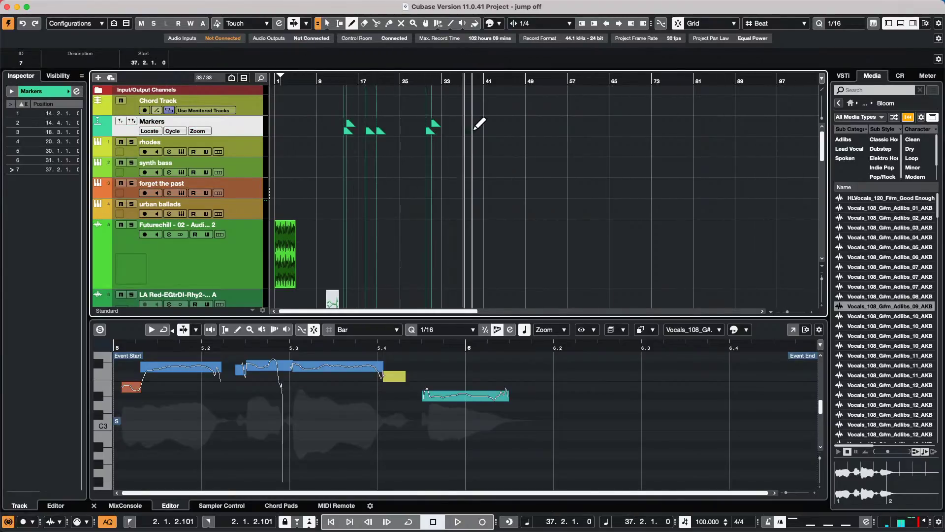
click(516, 125)
click(542, 124)
click(555, 124)
click(558, 126)
click(591, 126)
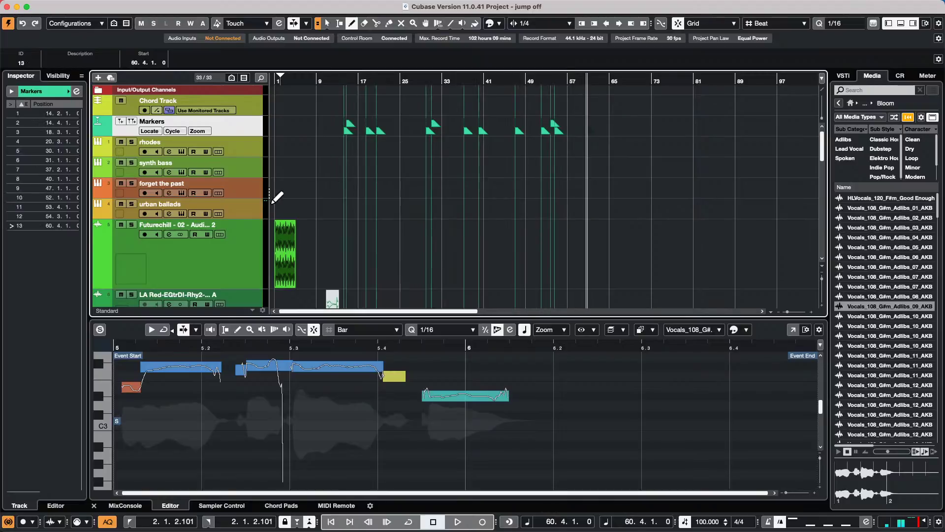
scroll(221, 195, down, 5)
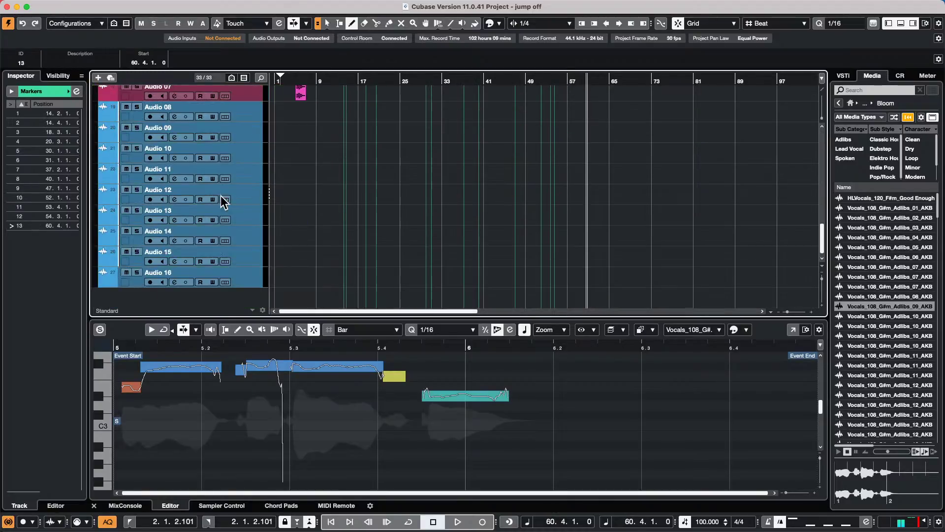
scroll(220, 196, up, 5)
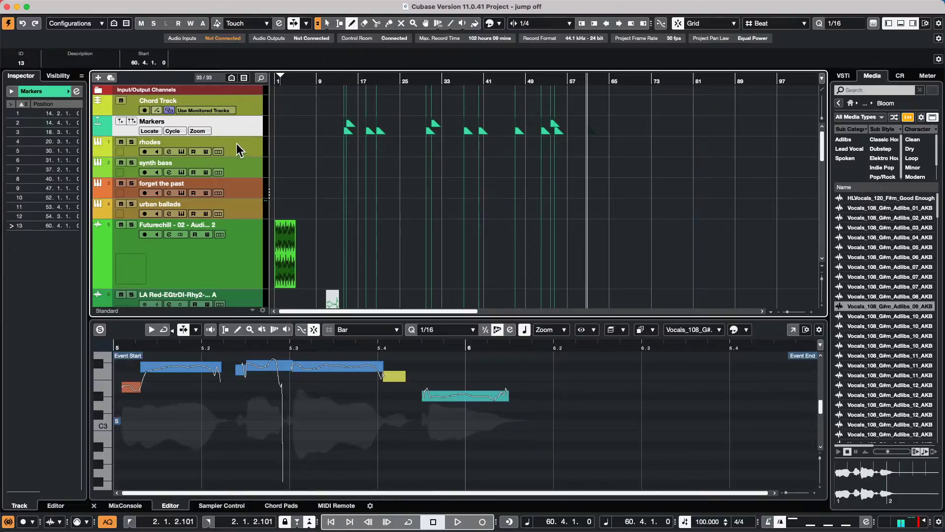
- Add an Arranger track and draw sections A through D, ending near bar 60
click(98, 77)
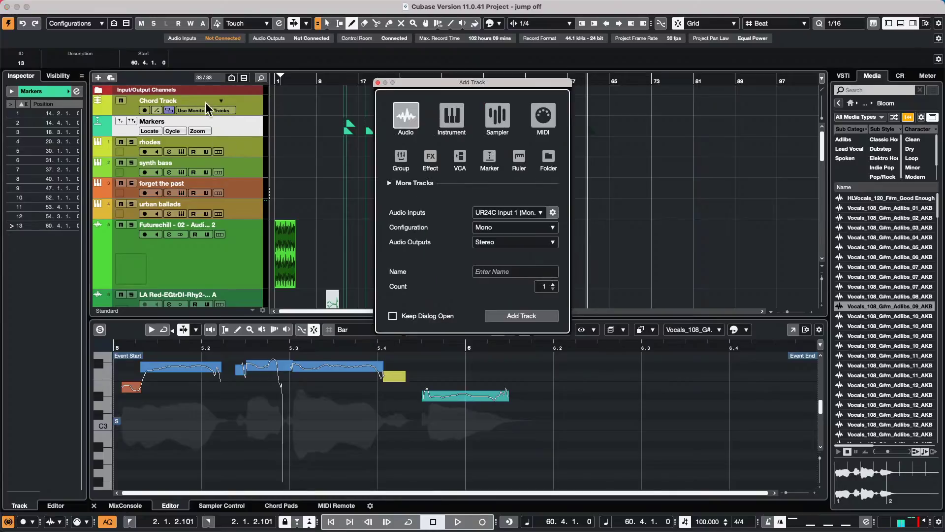
click(393, 182)
click(460, 206)
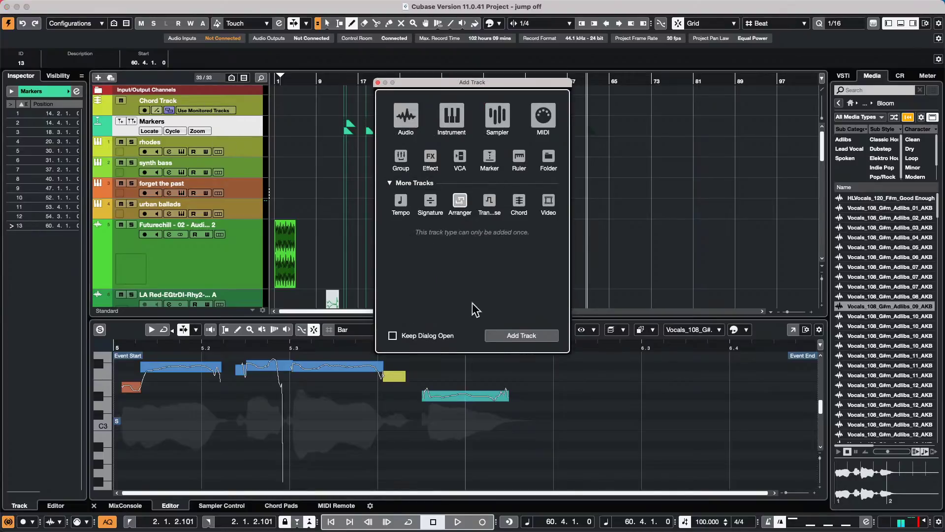
click(511, 336)
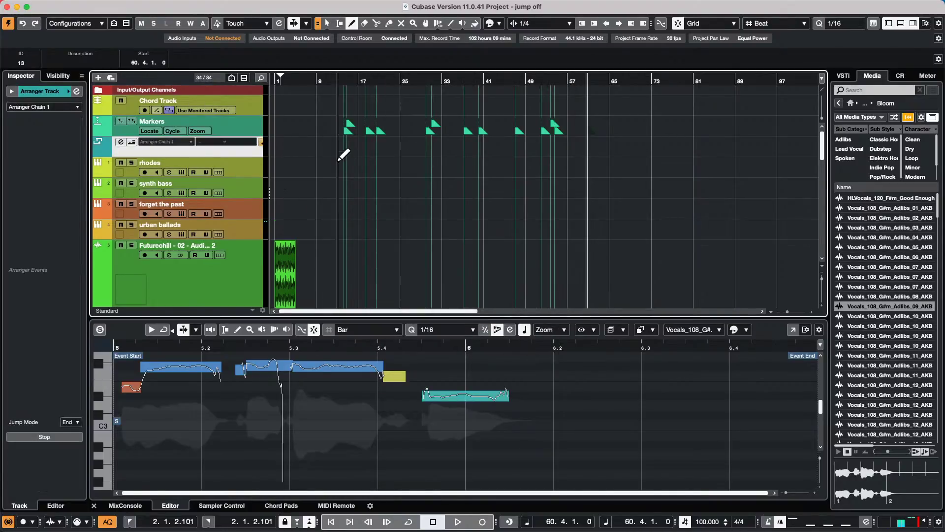
drag(326, 146, 622, 142)
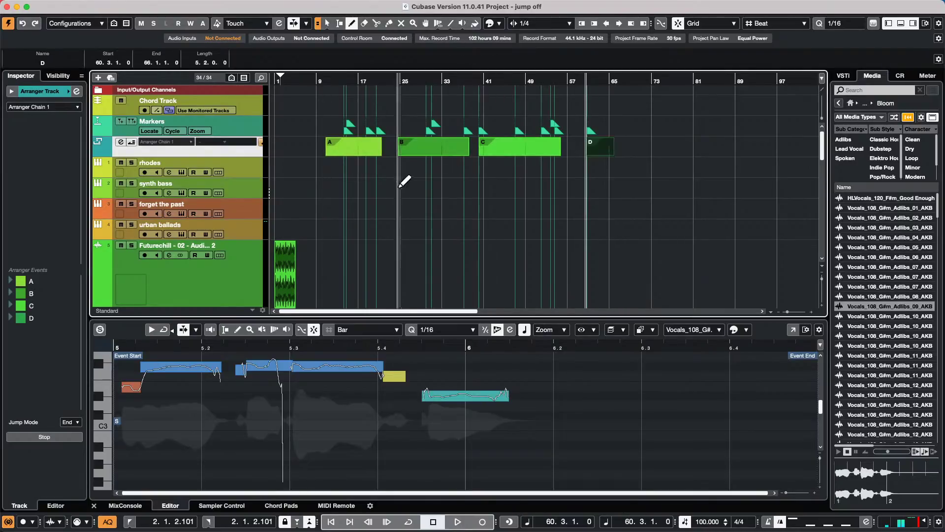
click(373, 83)
- Zoom to bars 16–34, select the 20.3 marker, and jump ahead two markers
drag(372, 85, 380, 100)
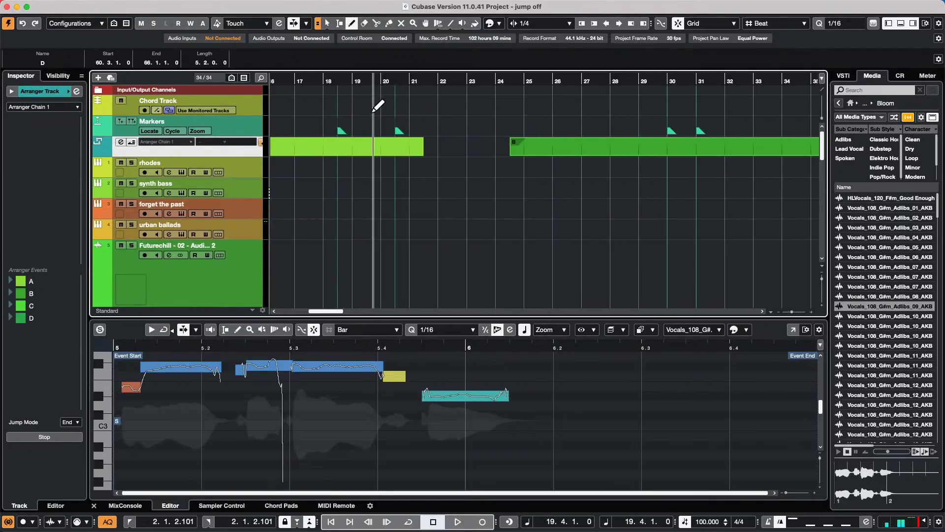
key(1)
click(396, 132)
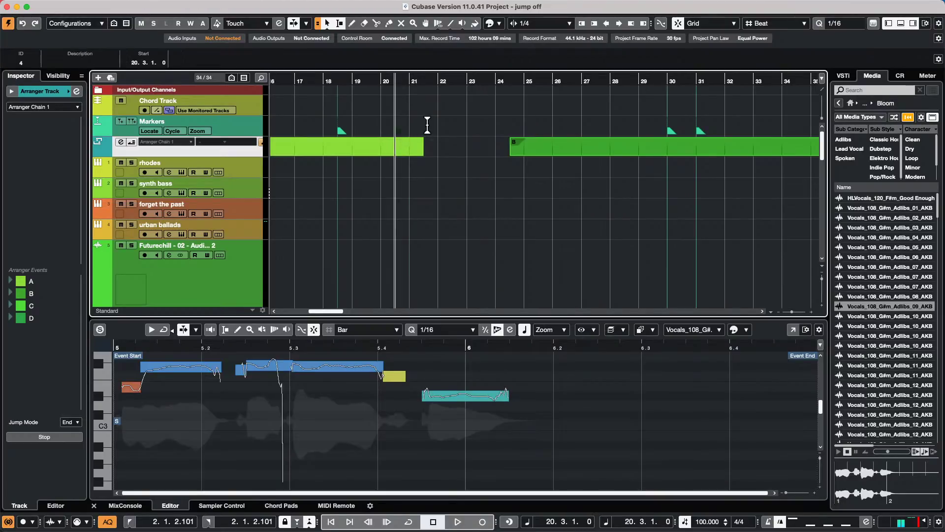
key(n)
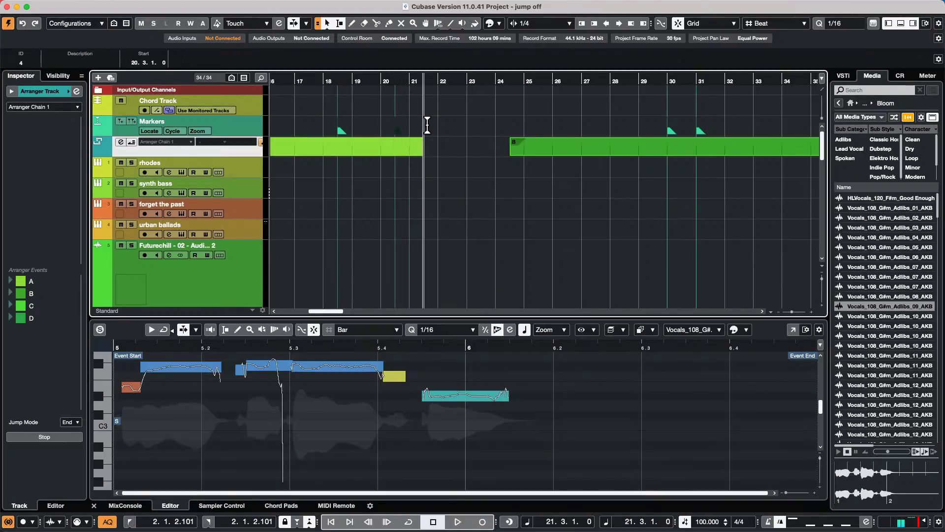
key(n)
key(n)
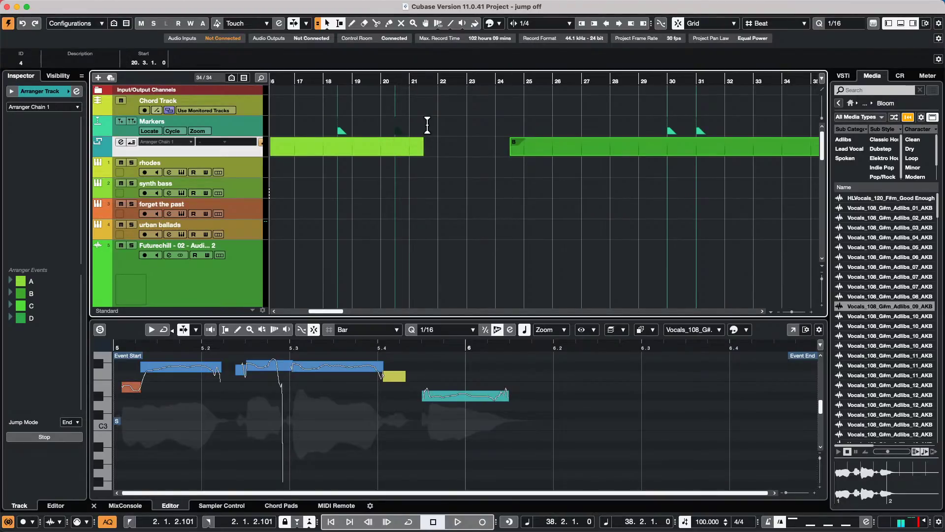
- Insert a new marker on the Markers track at 30.2.1.0
key(8)
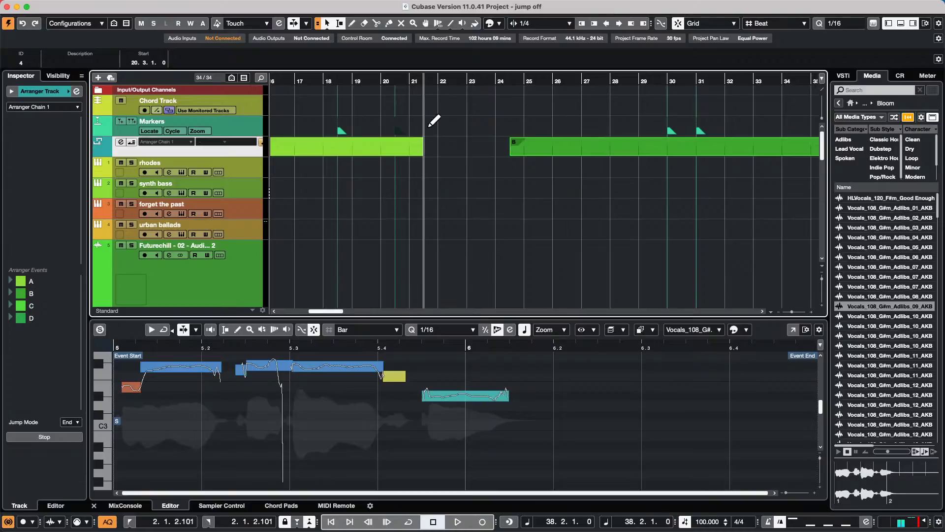
key(2)
click(530, 132)
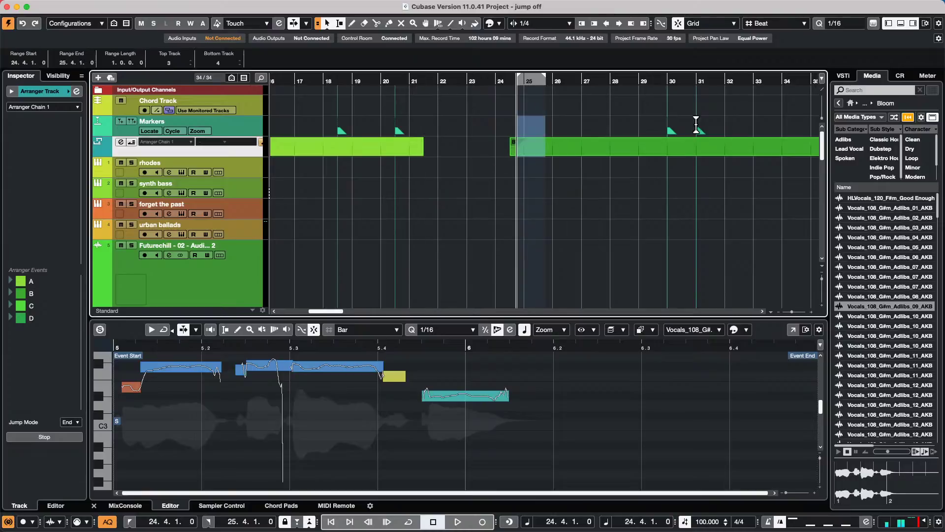
click(675, 132)
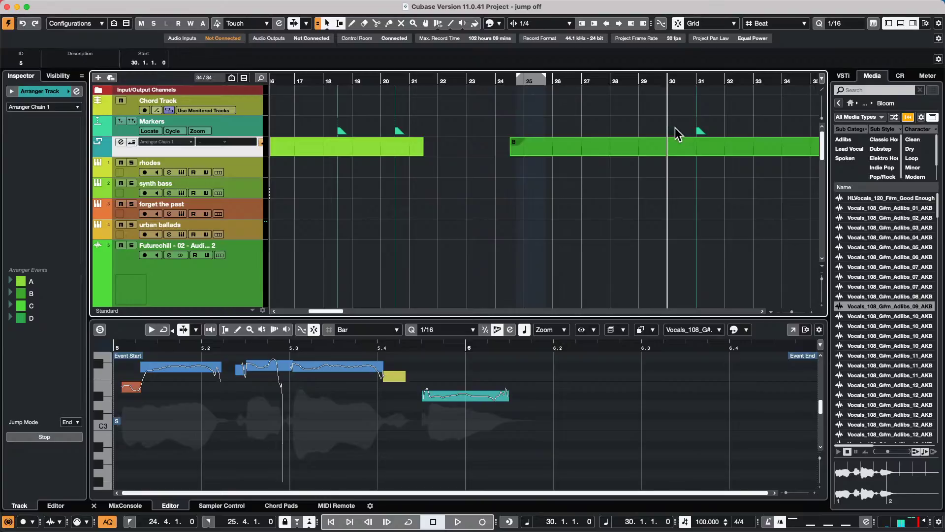
click(695, 137)
key(8)
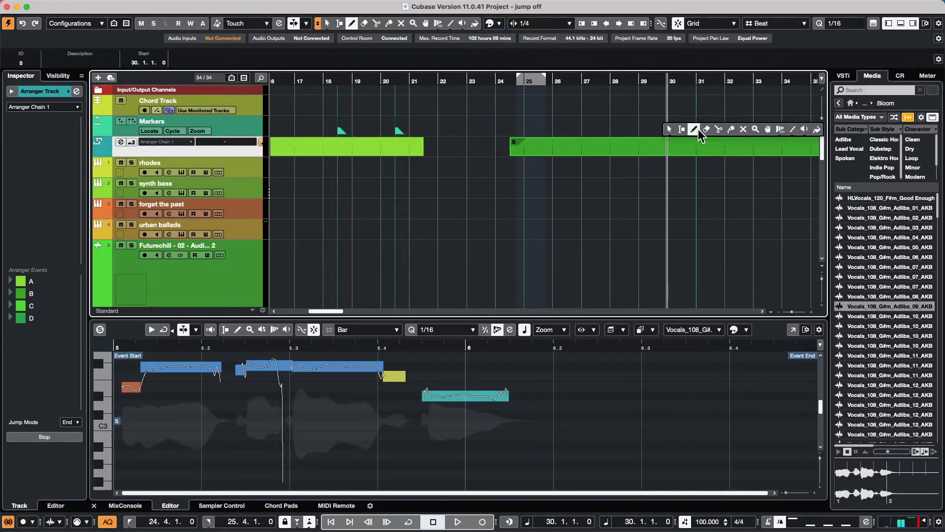
click(677, 130)
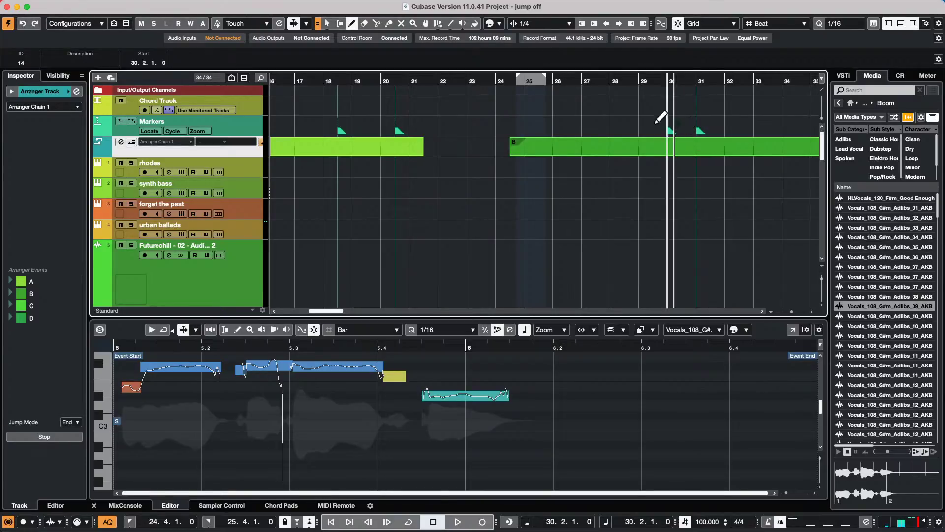
- Show the marker list and step back to 30.1.1.0, then forward to bar 52
click(256, 126)
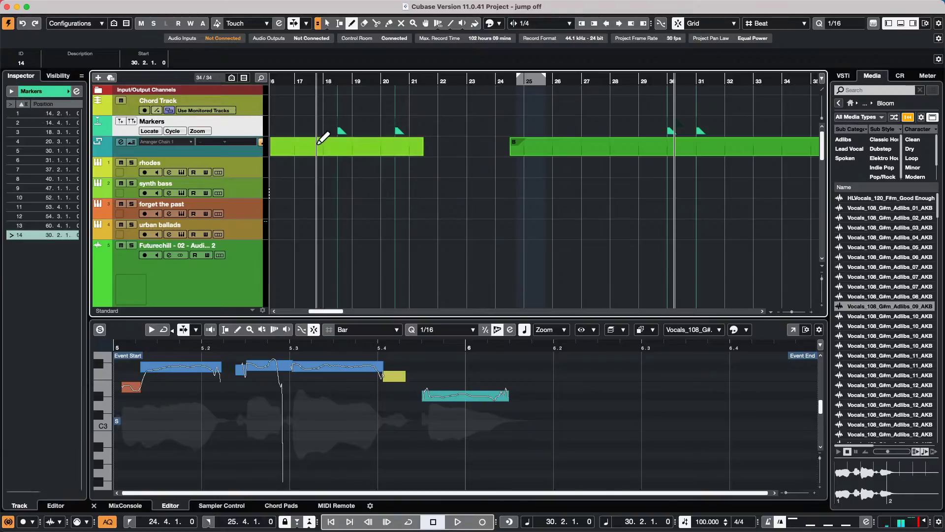
key(shift+b)
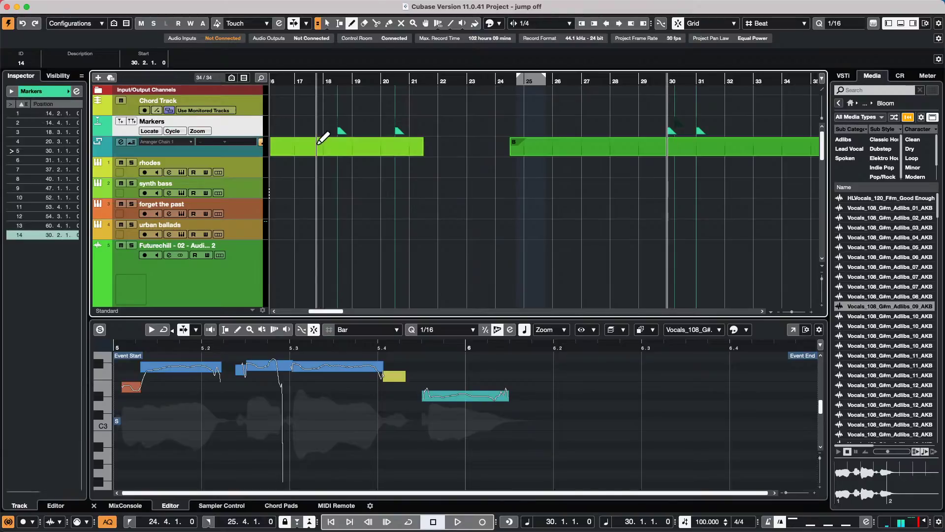
key(shift+n)
key(shift+n)
key(shift+n)
key(shift+n)
key(shift+n)
key(shift+n)
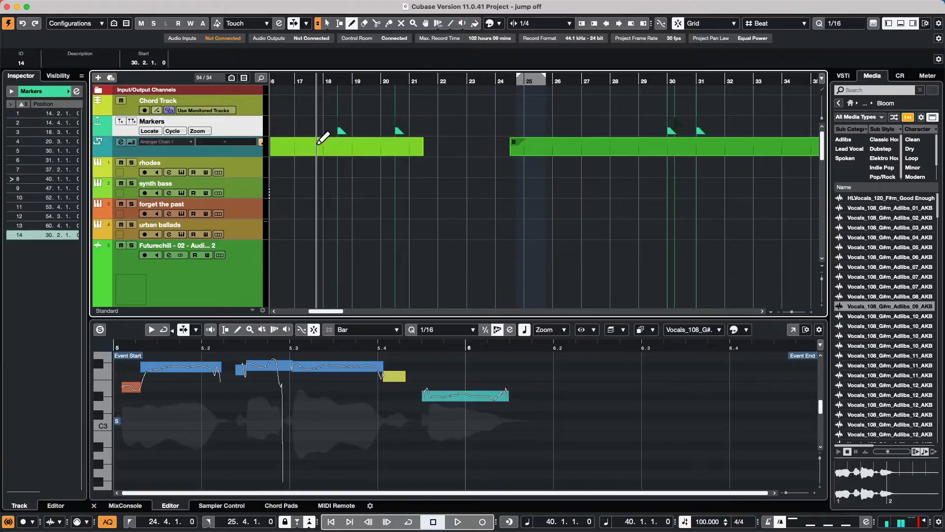
- Jump back to the 37.2.1.0 marker and open Edit > Key Commands
key(shift+b)
key(shift+b)
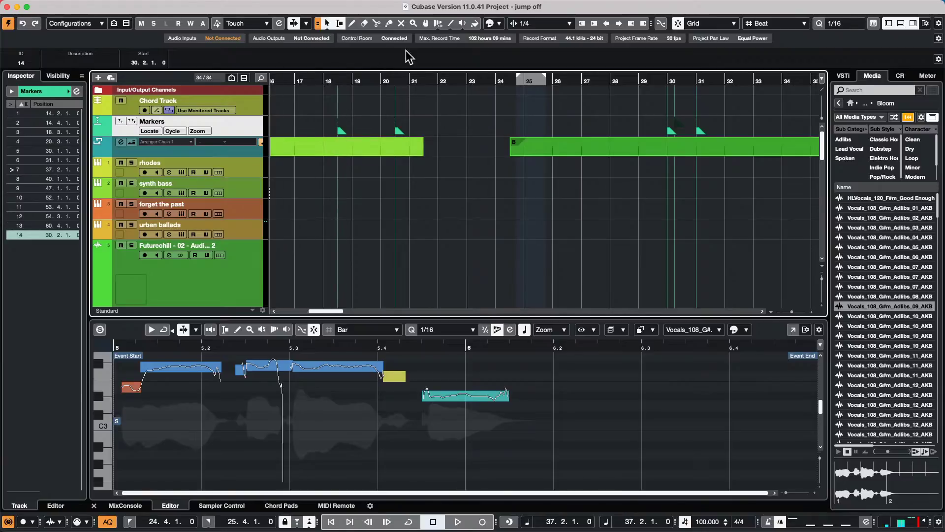
mouse_move(242, 5)
click(69, 6)
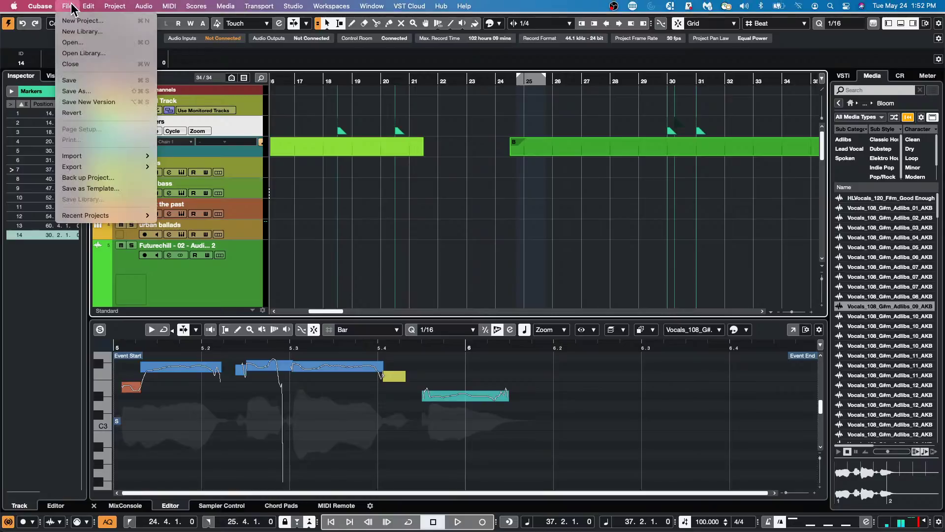
mouse_move(126, 218)
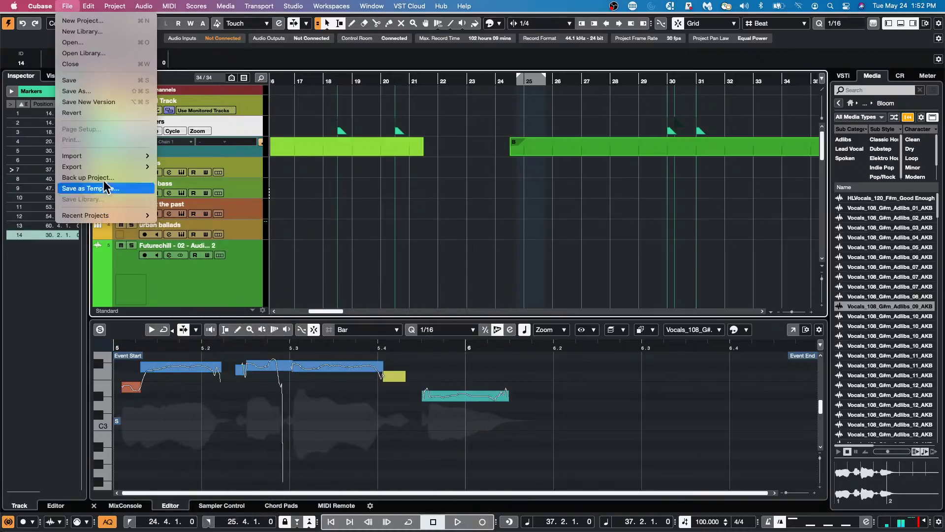
mouse_move(91, 3)
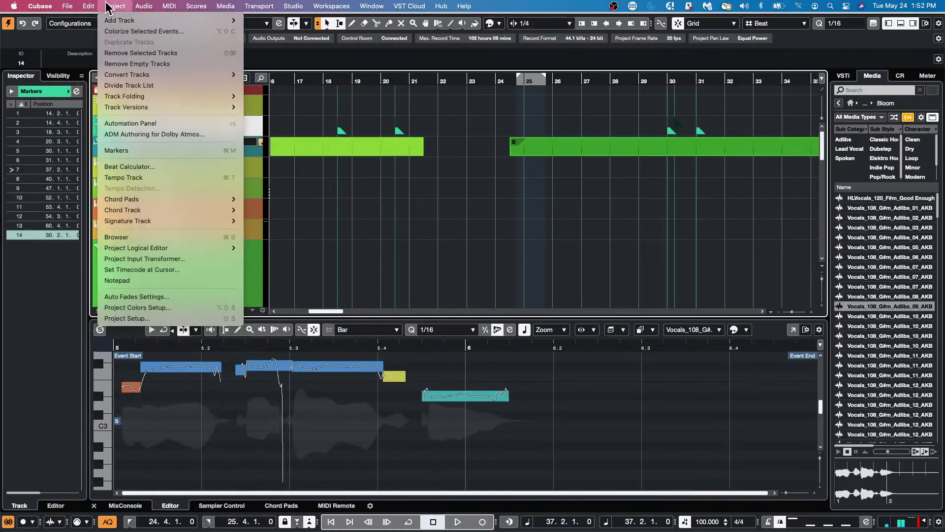
mouse_move(143, 249)
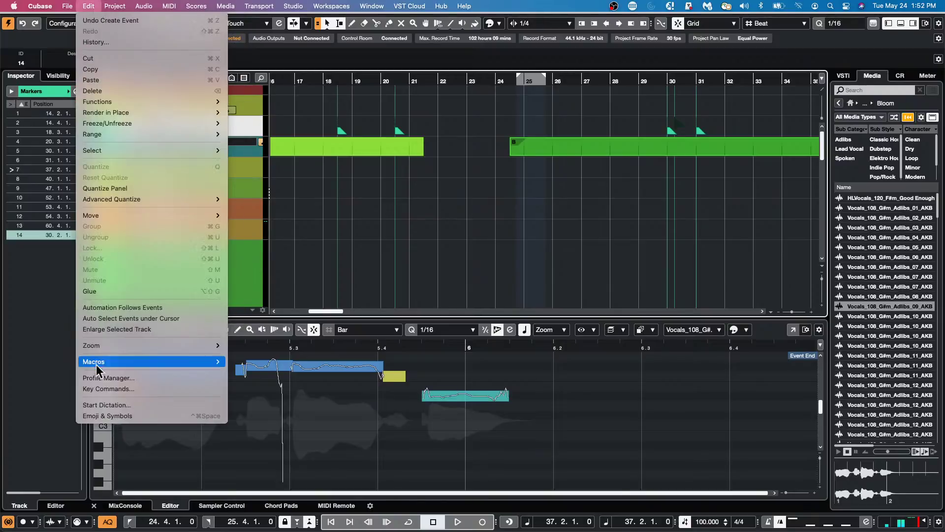
click(120, 388)
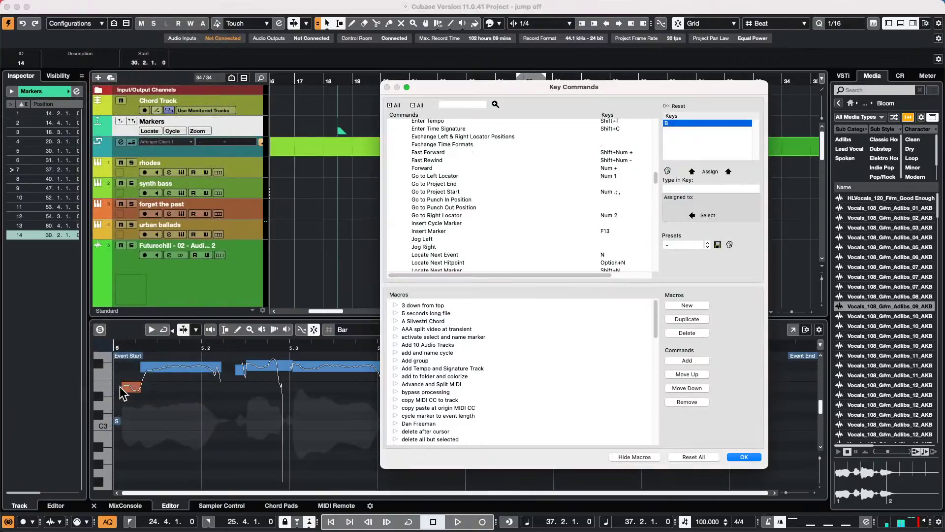
- Expand the Marker category in the key commands list
scroll(427, 236, up, 15)
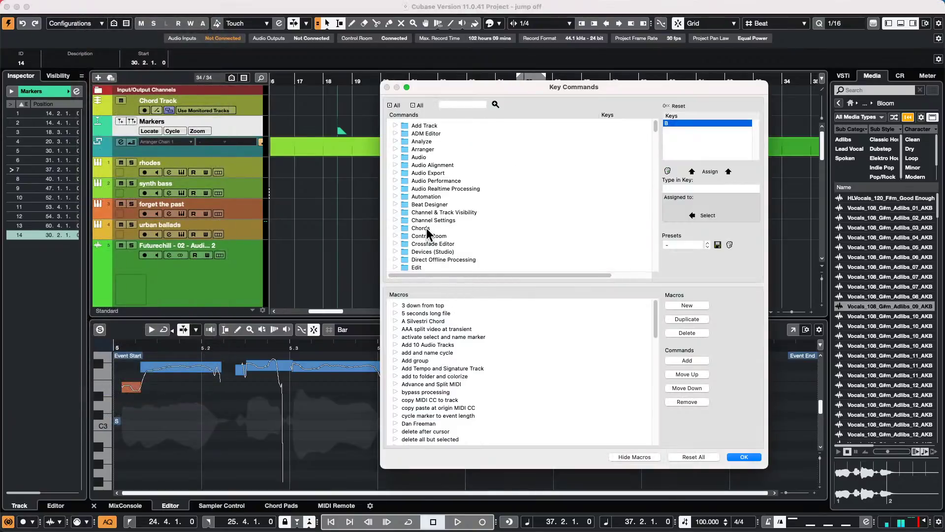
scroll(424, 187, down, 3)
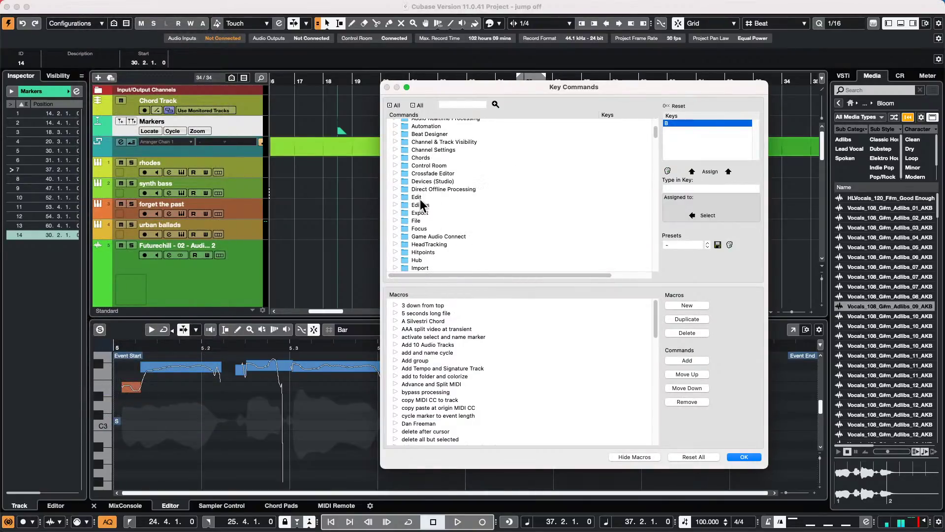
scroll(486, 211, down, 3)
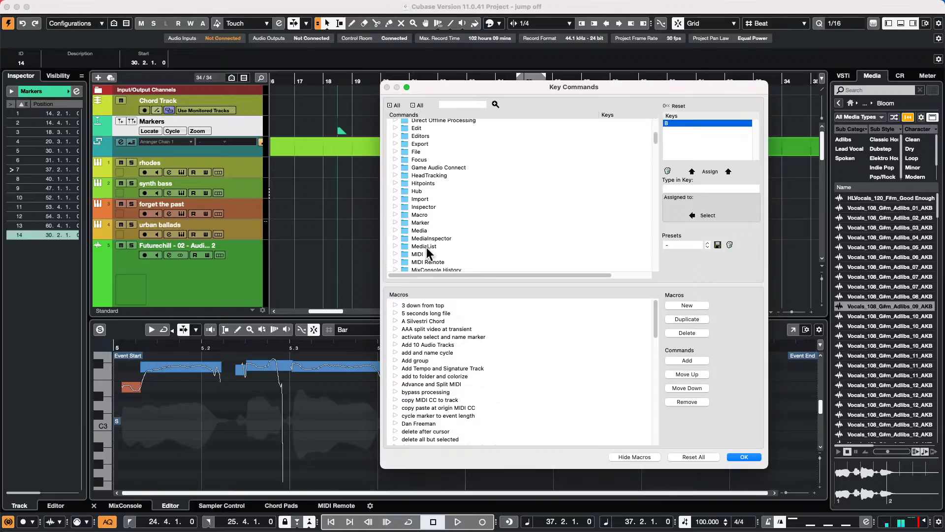
click(395, 223)
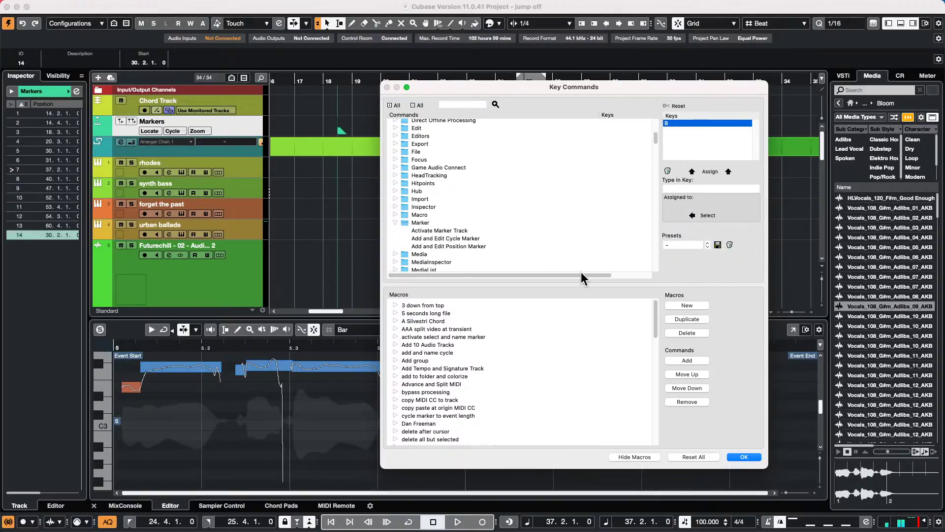
scroll(494, 226, down, 1)
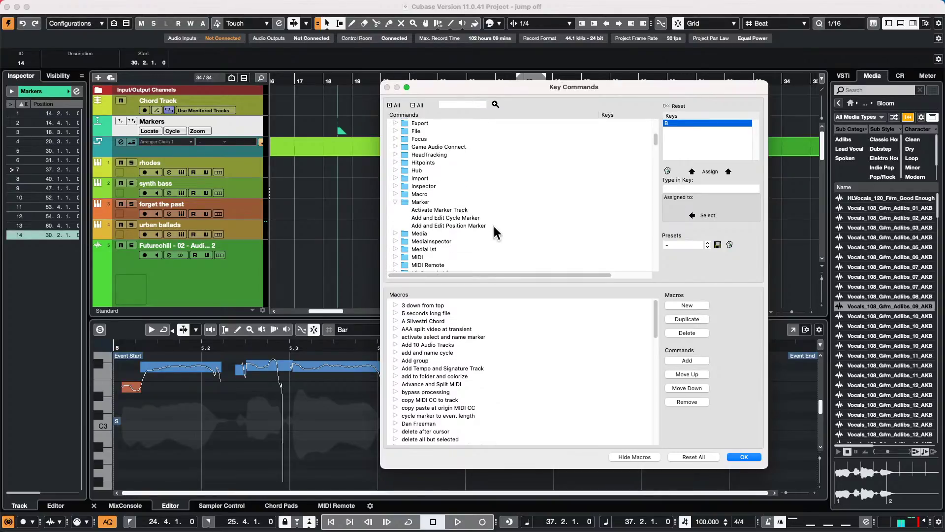
- Search for 'to ma' and browse the To Marker commands
click(463, 105)
scroll(470, 180, down, 10)
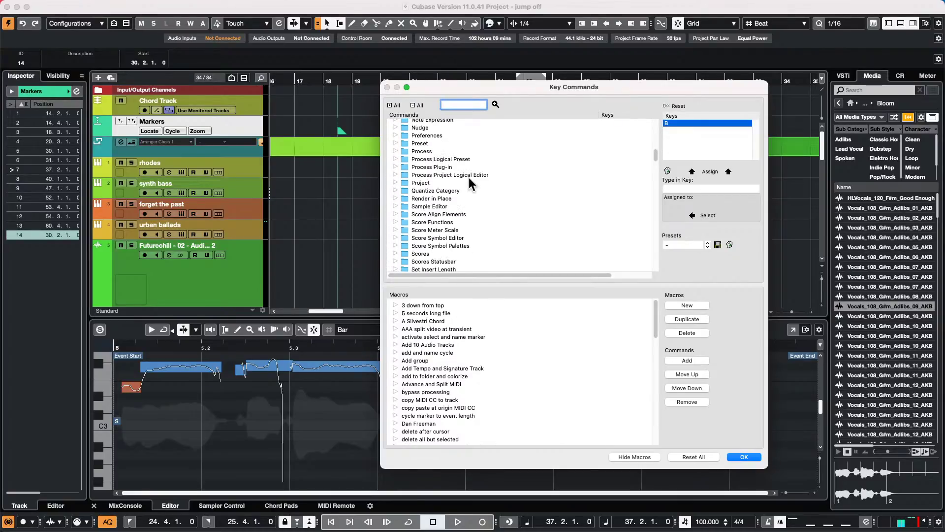
scroll(469, 177, up, 5)
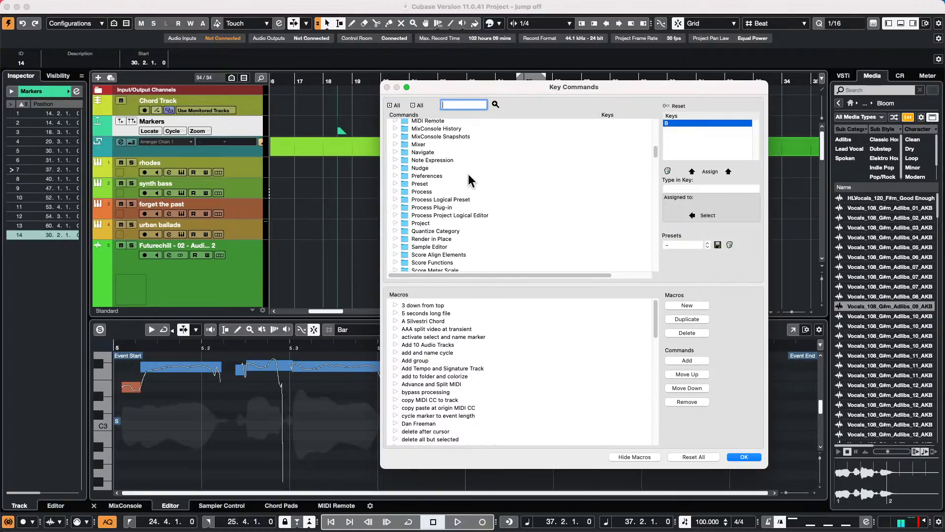
text(to marker)
key(Return)
scroll(468, 253, up, 5)
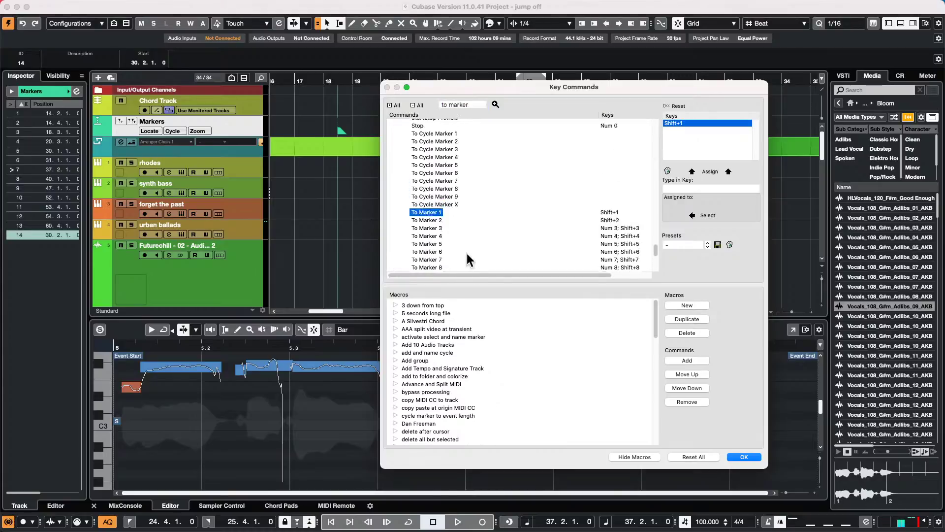
scroll(468, 247, up, 10)
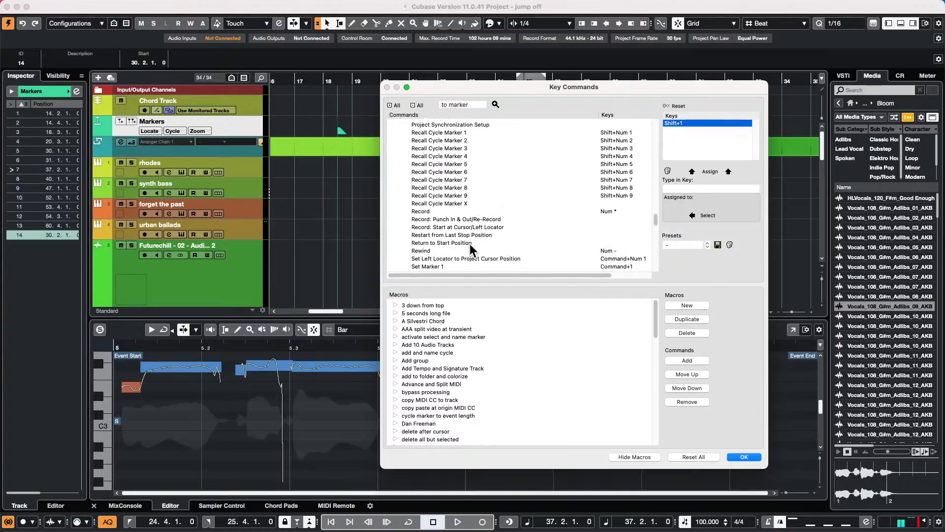
scroll(472, 238, up, 15)
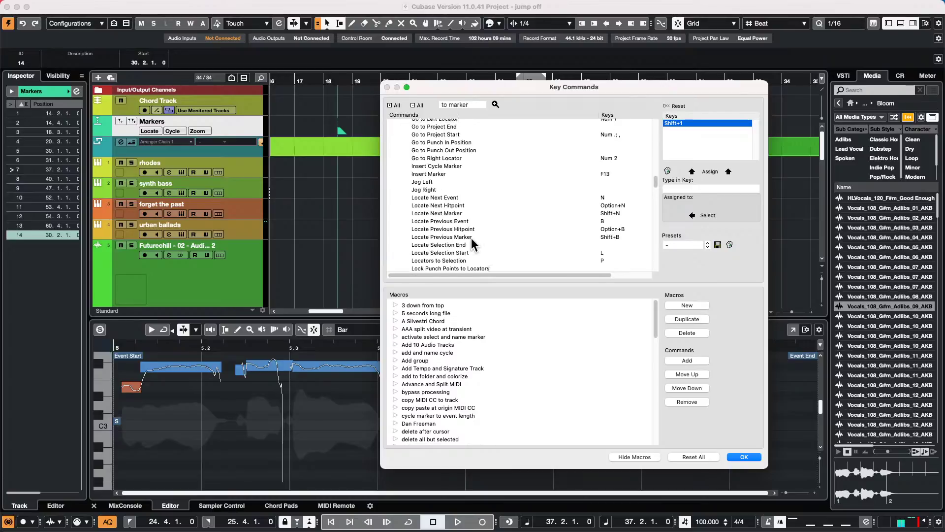
scroll(471, 238, down, 15)
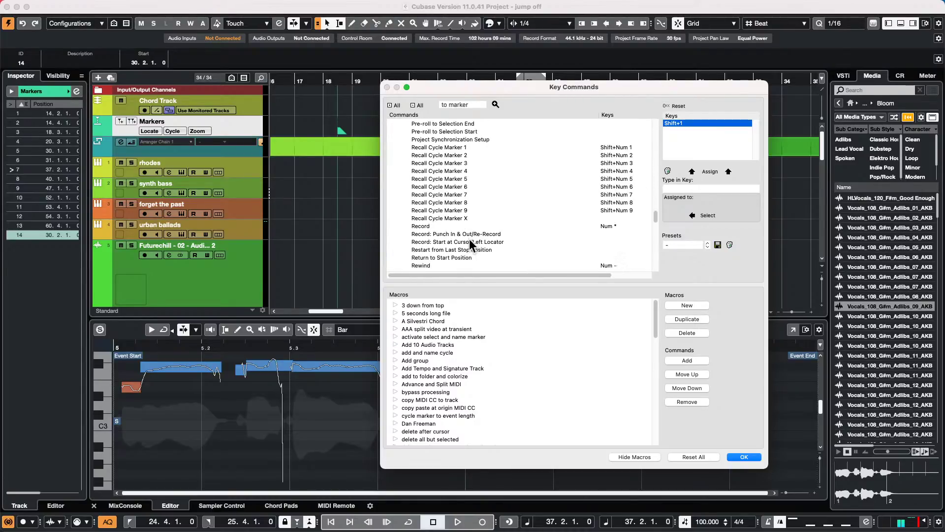
scroll(471, 238, down, 3)
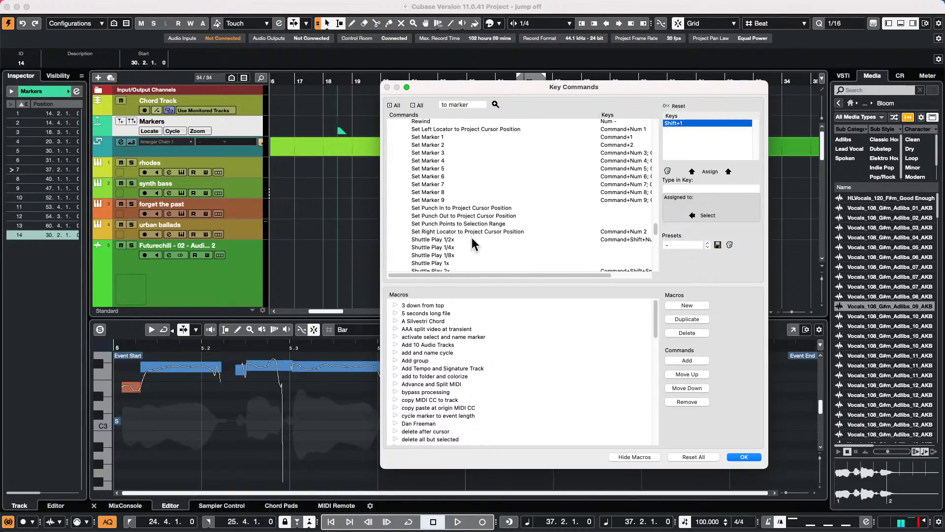
scroll(448, 156, down, 19)
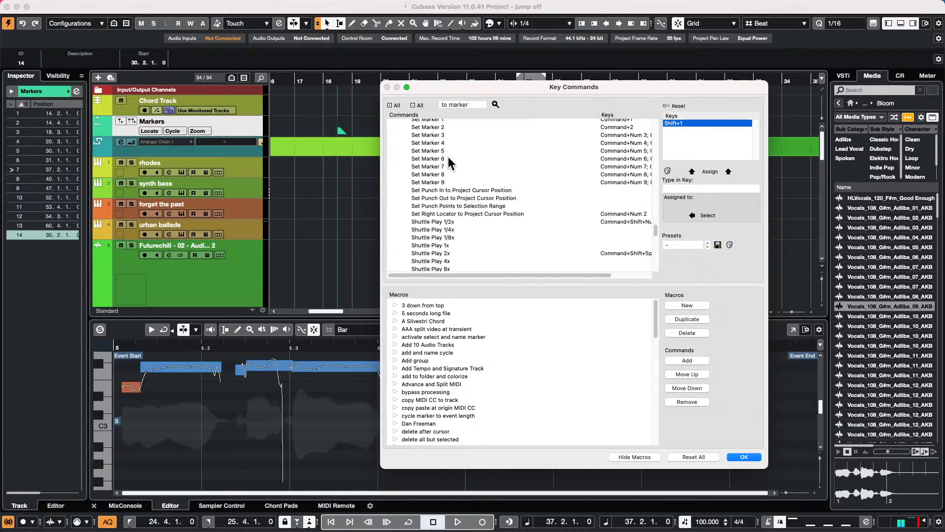
scroll(448, 158, down, 12)
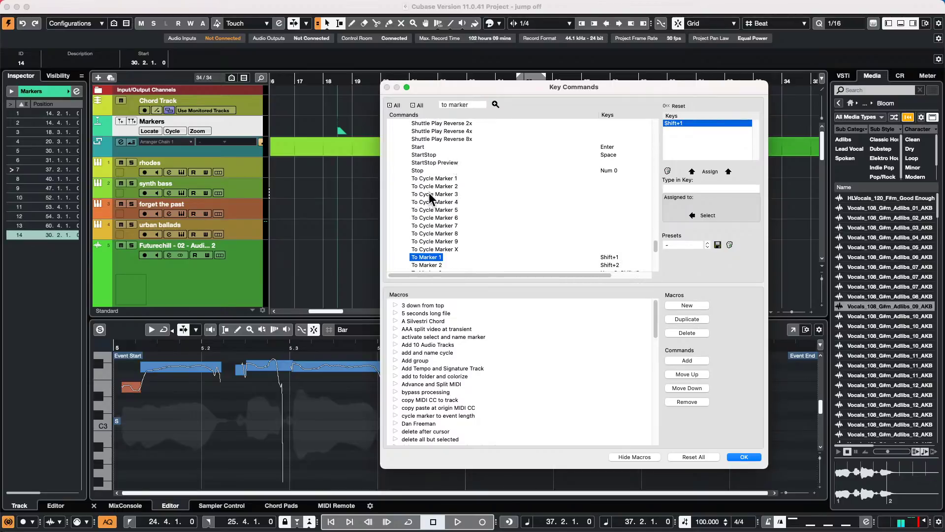
scroll(431, 200, down, 6)
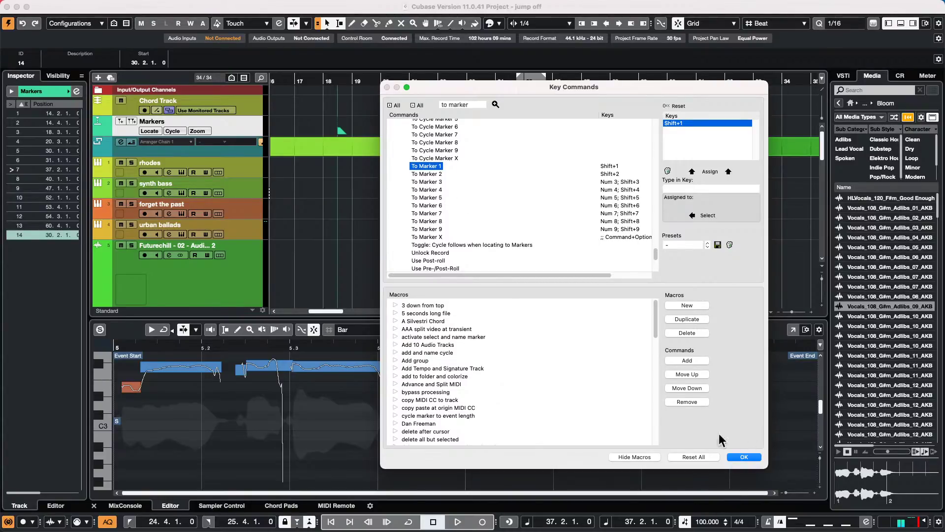
scroll(485, 228, up, 5)
scroll(485, 229, up, 10)
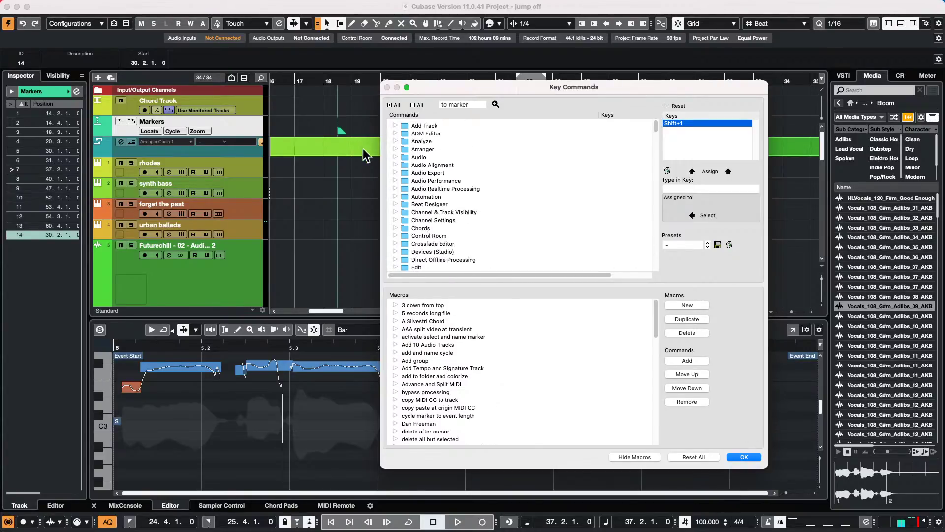
- Review the Arranger folder's Trigger Arranger Event commands and confirm with OK
click(395, 150)
scroll(458, 179, down, 3)
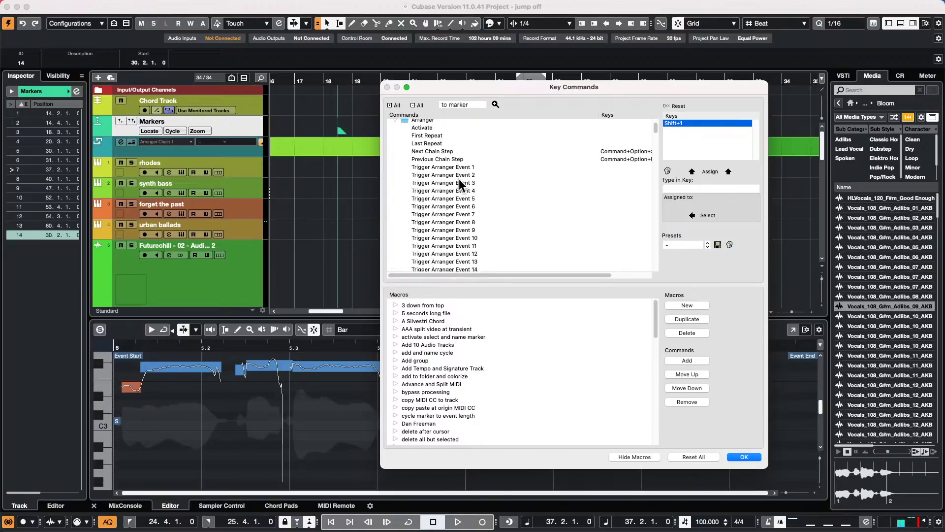
scroll(463, 172, down, 1)
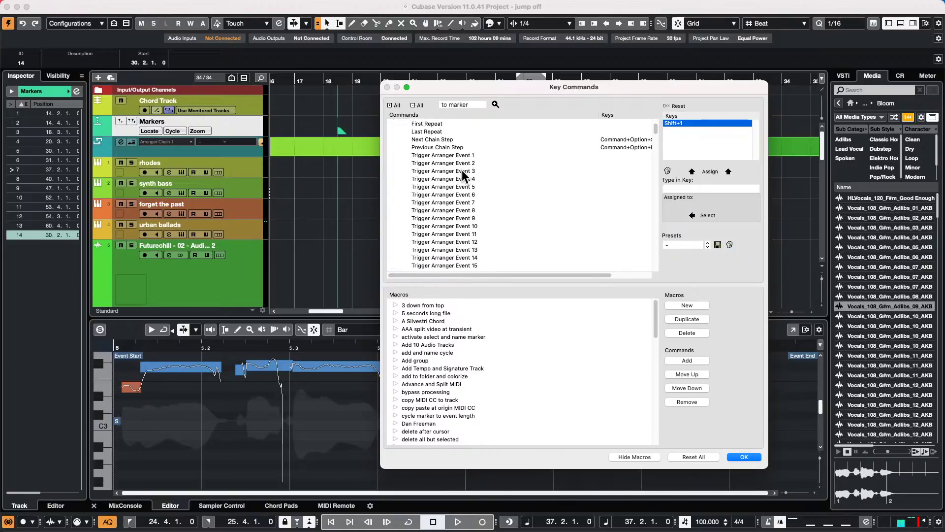
click(743, 457)
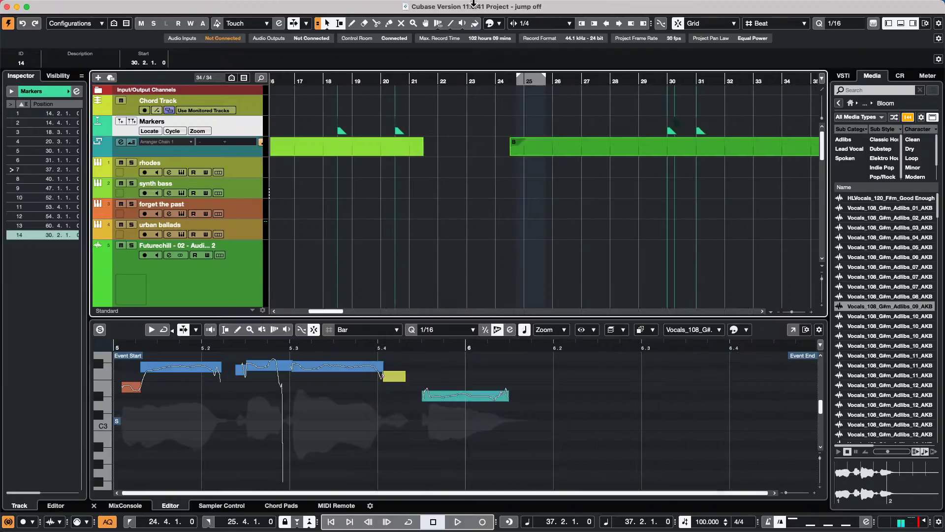
- Show the MIDI Remote panel and its Mapping Assistant for the ChoiSauce 100 controller
click(293, 5)
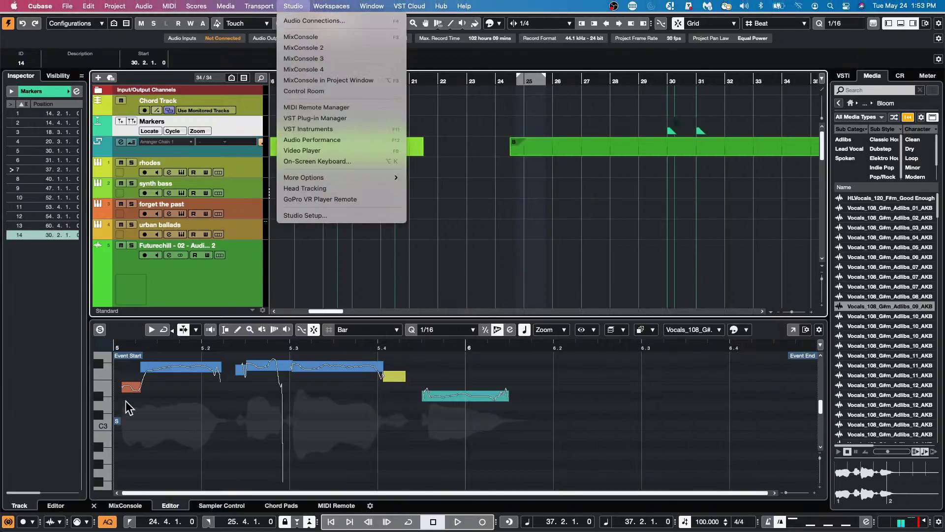
click(171, 430)
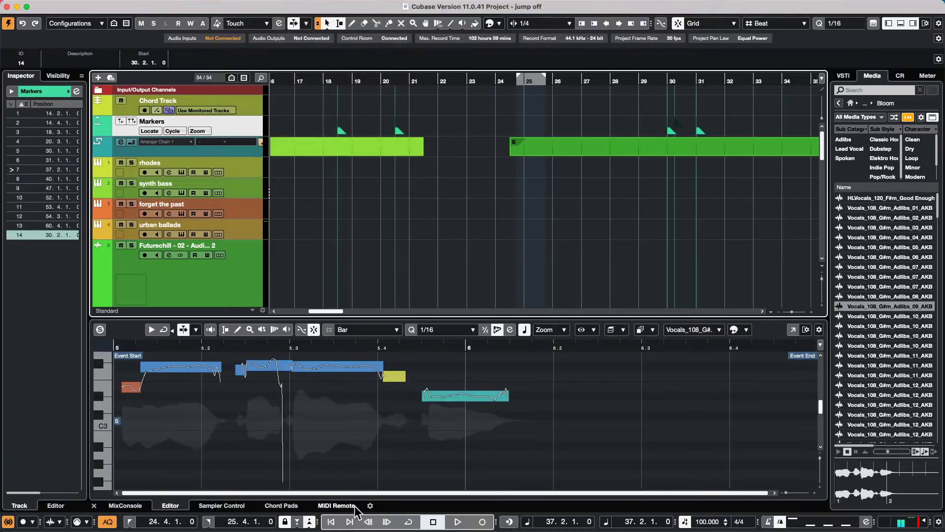
click(336, 506)
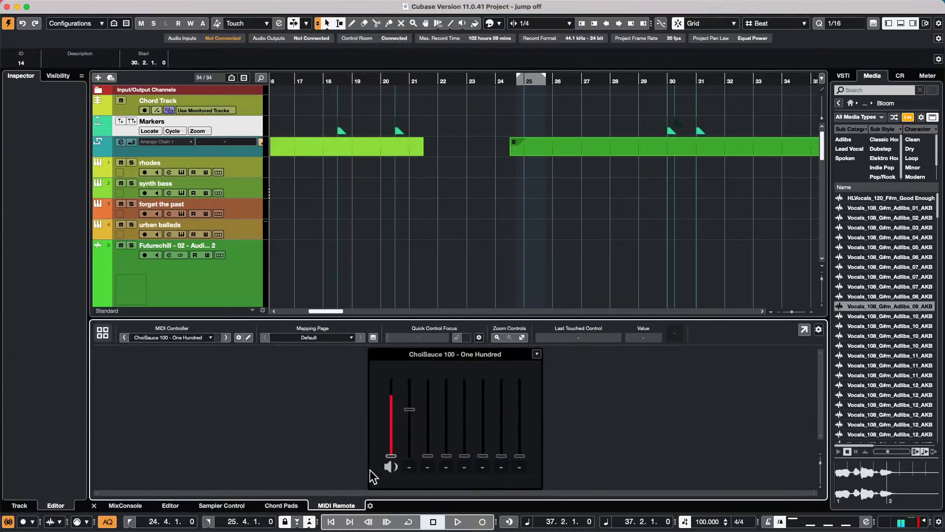
double_click(411, 413)
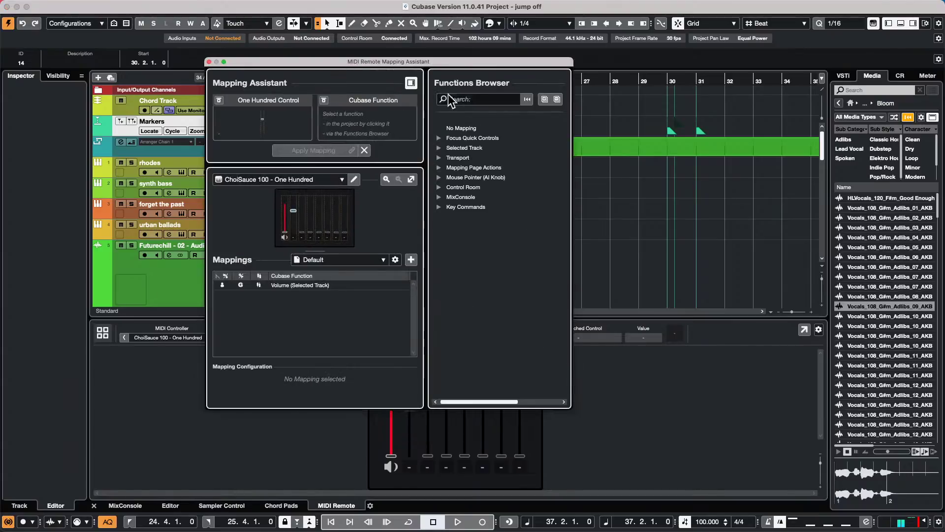
- Expand Key Commands > Transport in the Functions Browser and scroll through the Transport commands
click(439, 206)
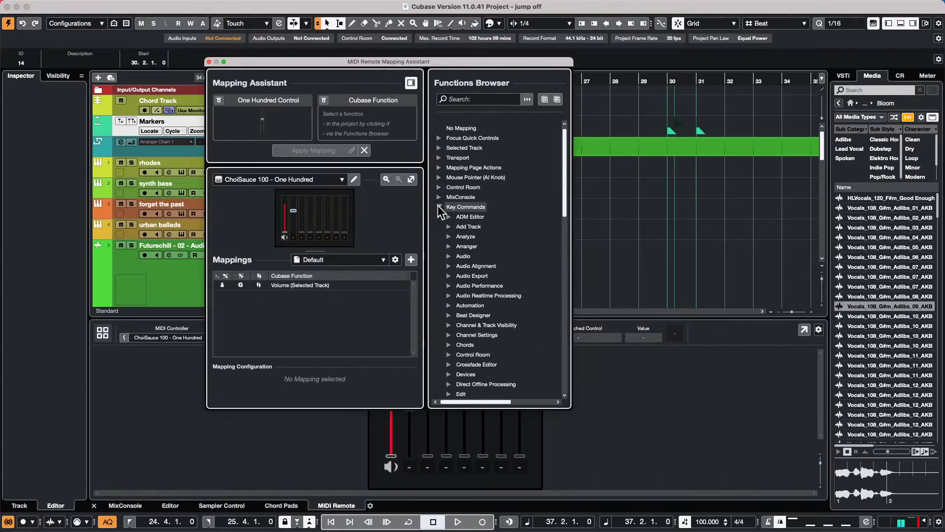
click(438, 157)
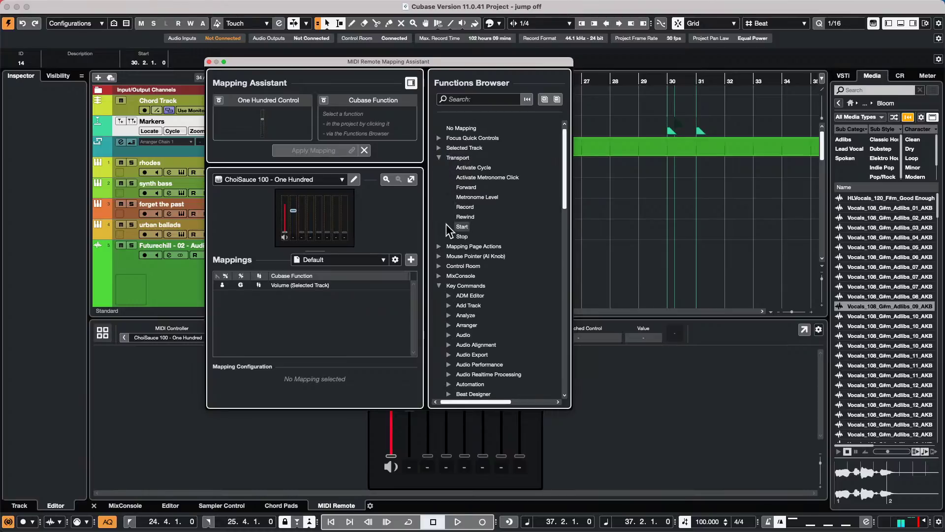
scroll(465, 213, down, 15)
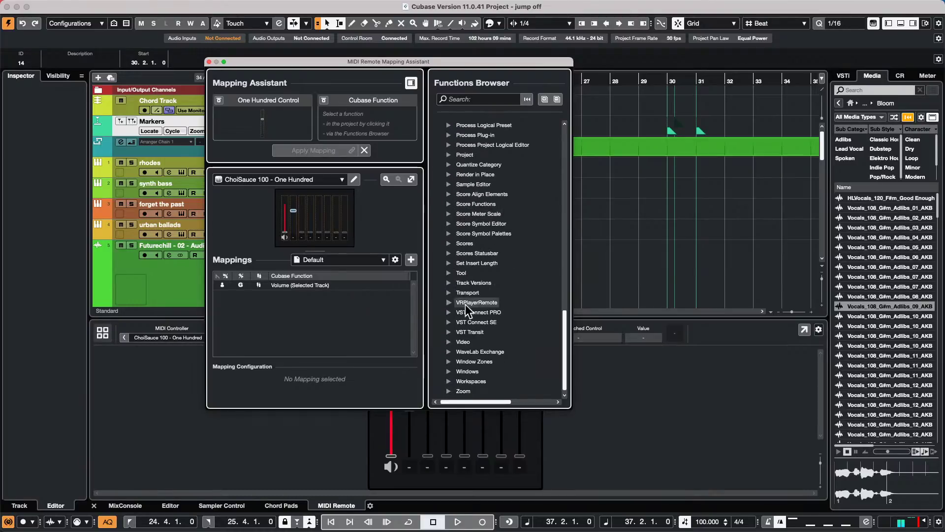
click(448, 293)
scroll(472, 271, down, 10)
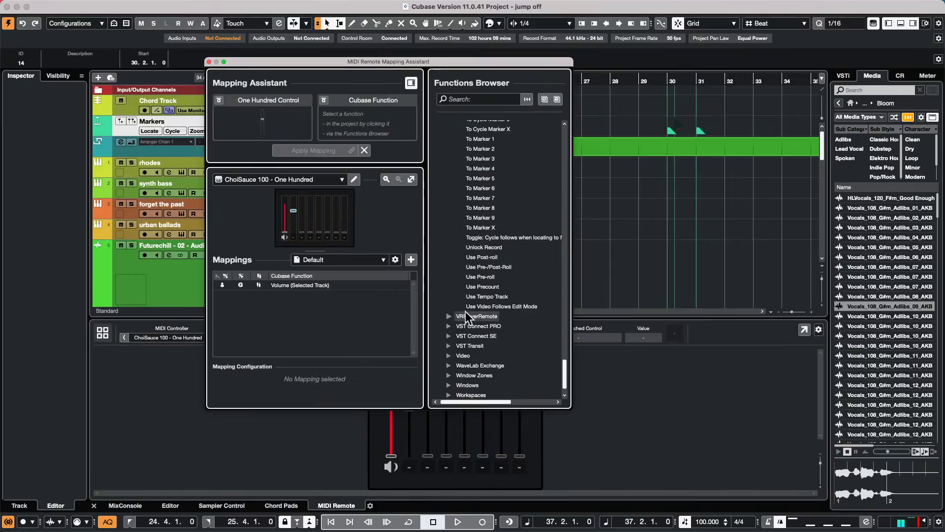
- Browse the Arranger key commands, then close the Mapping Assistant
scroll(480, 258, up, 10)
scroll(480, 258, up, 5)
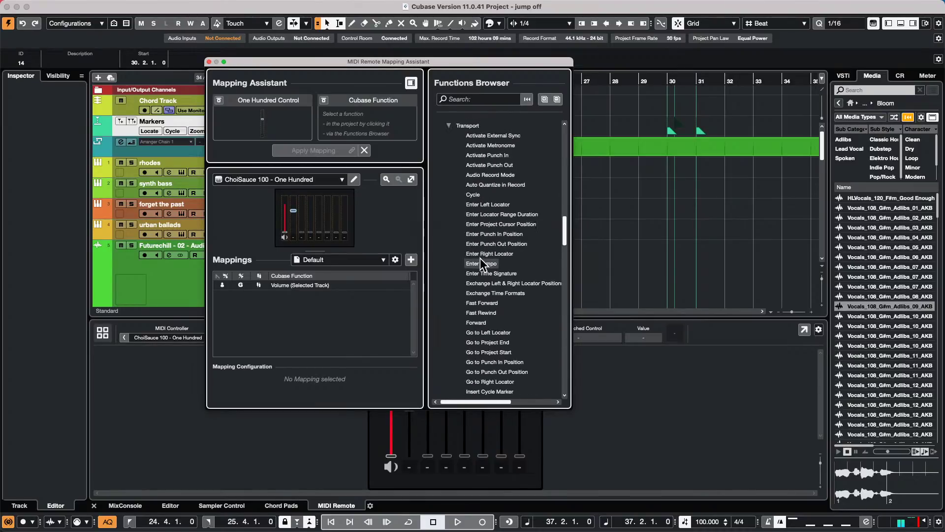
scroll(480, 258, up, 5)
scroll(454, 244, up, 5)
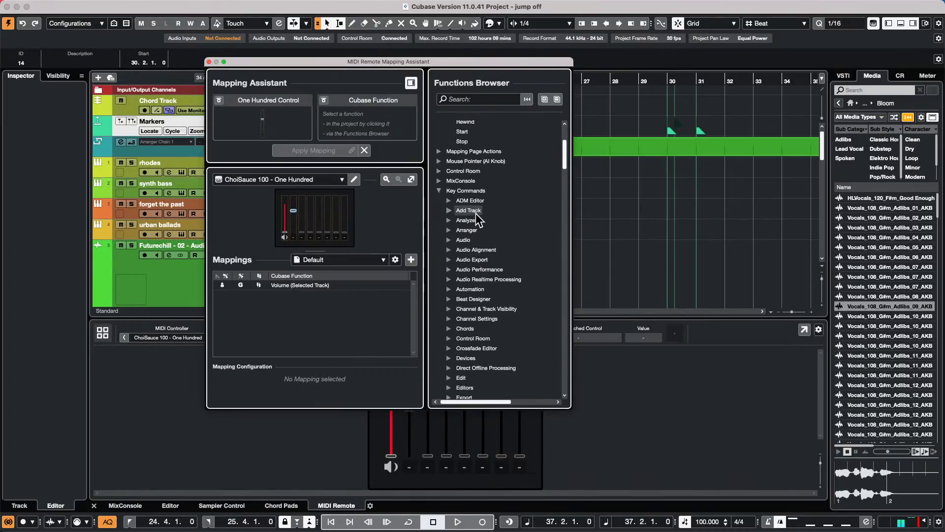
click(445, 231)
click(447, 232)
scroll(472, 256, down, 8)
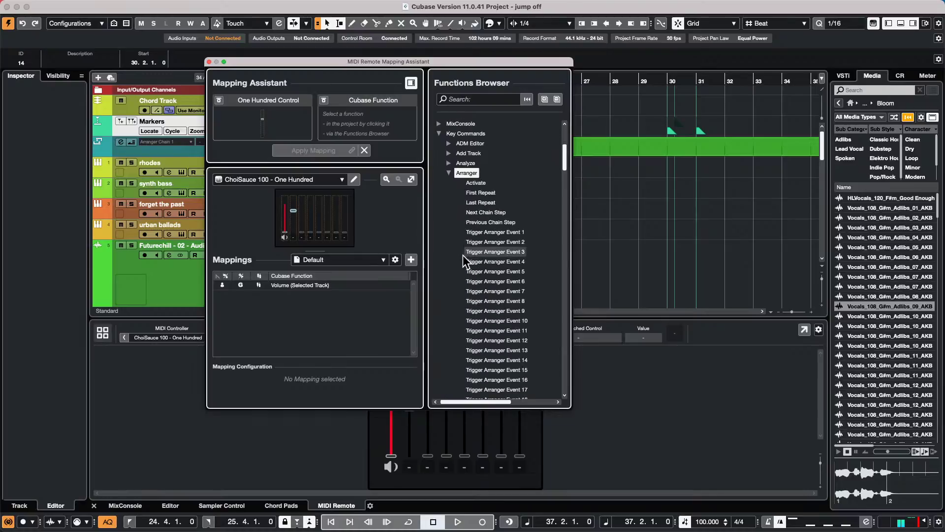
scroll(480, 275, down, 2)
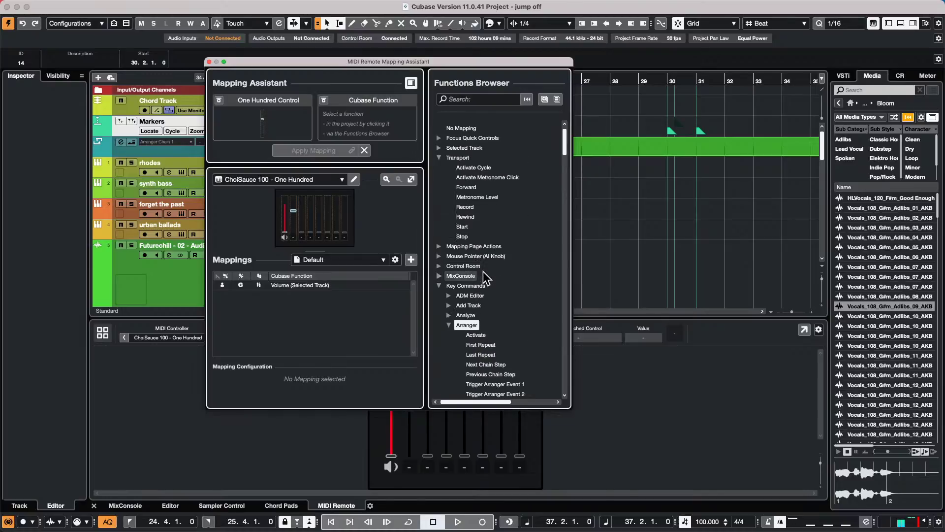
scroll(481, 276, up, 6)
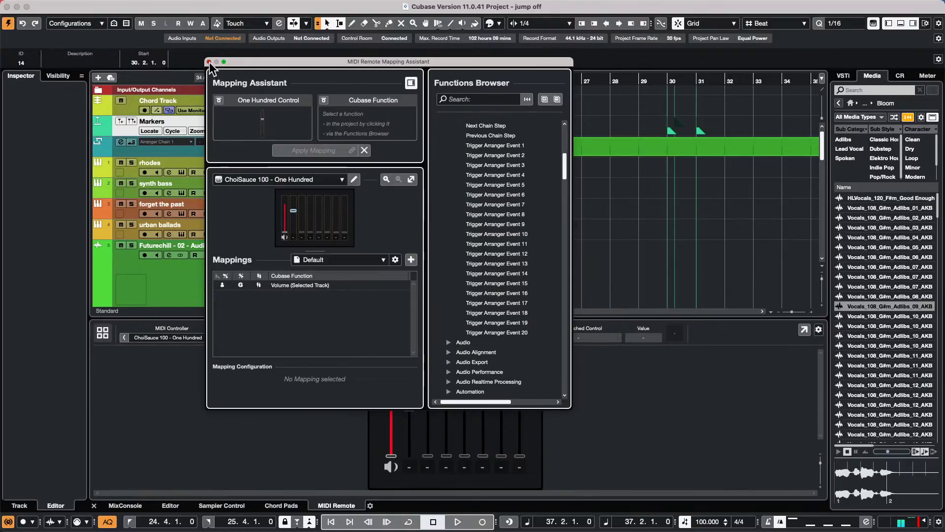
click(208, 62)
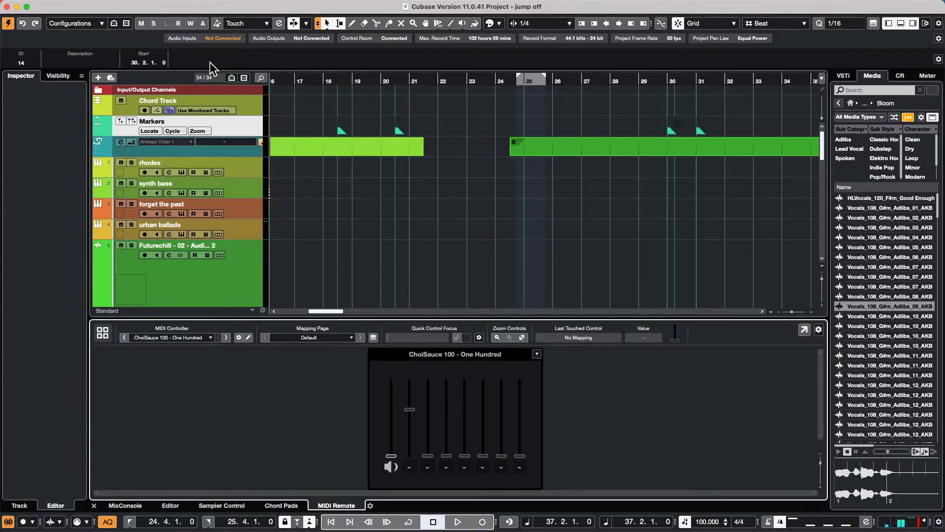
click(67, 6)
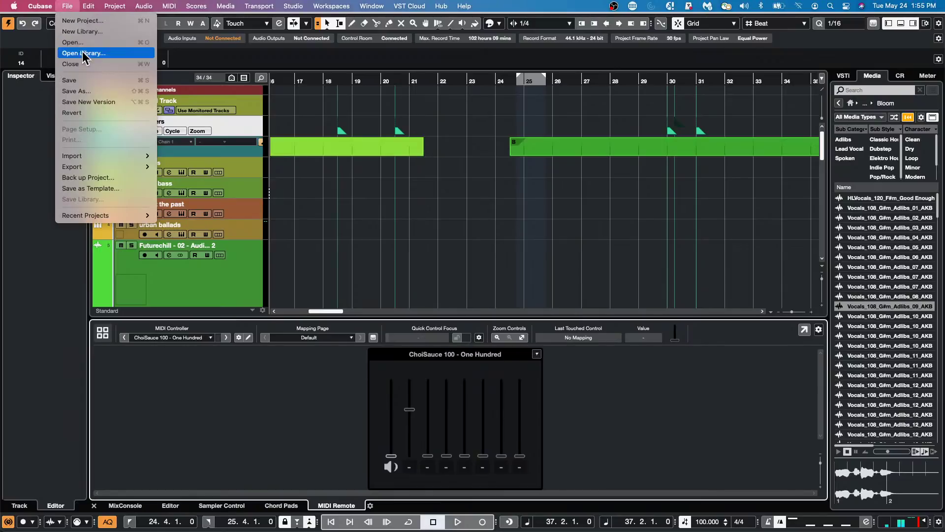
click(506, 236)
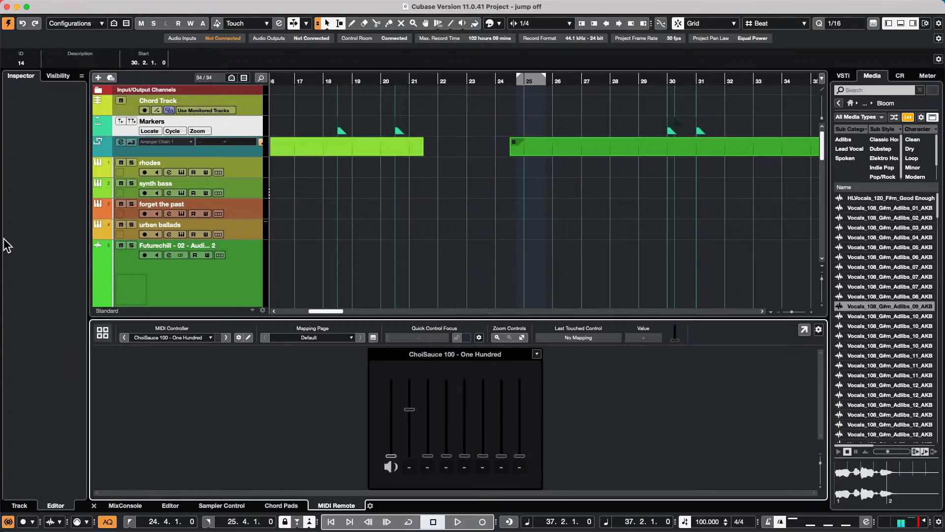
mouse_move(55, 4)
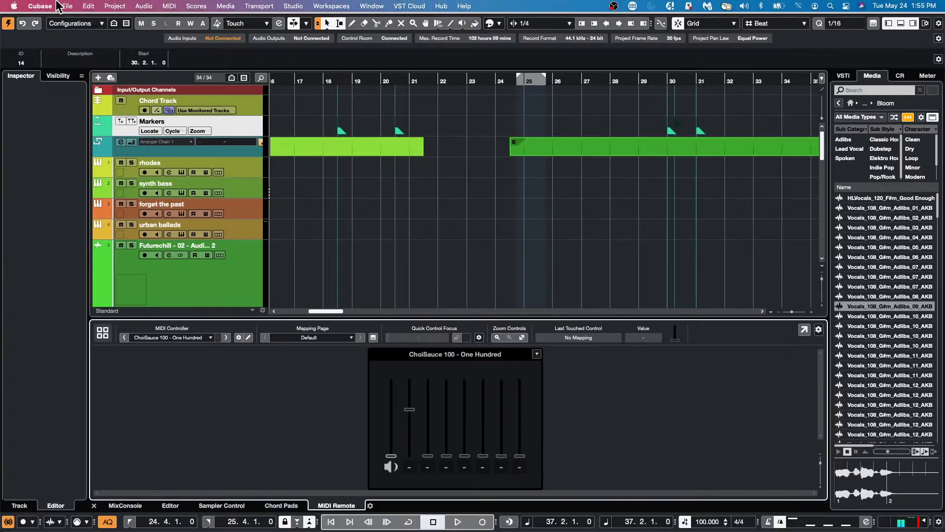
click(88, 6)
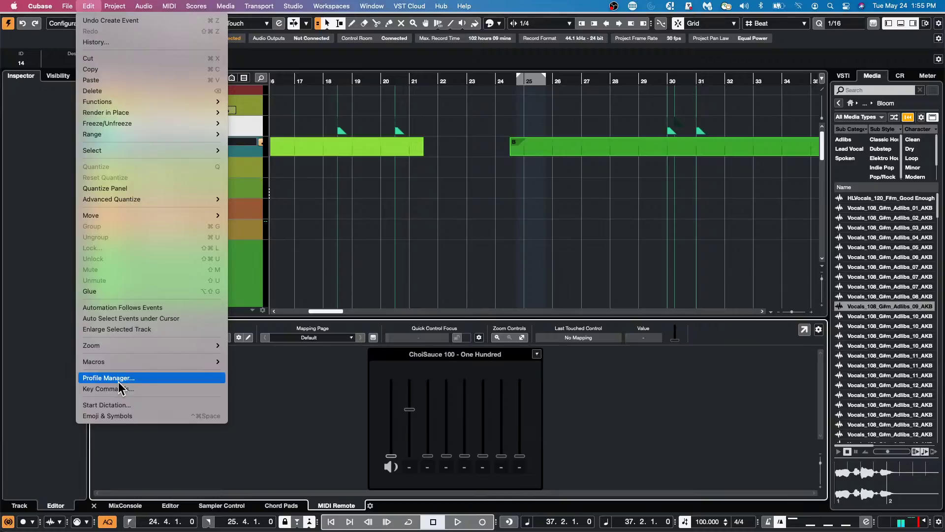
mouse_move(66, 5)
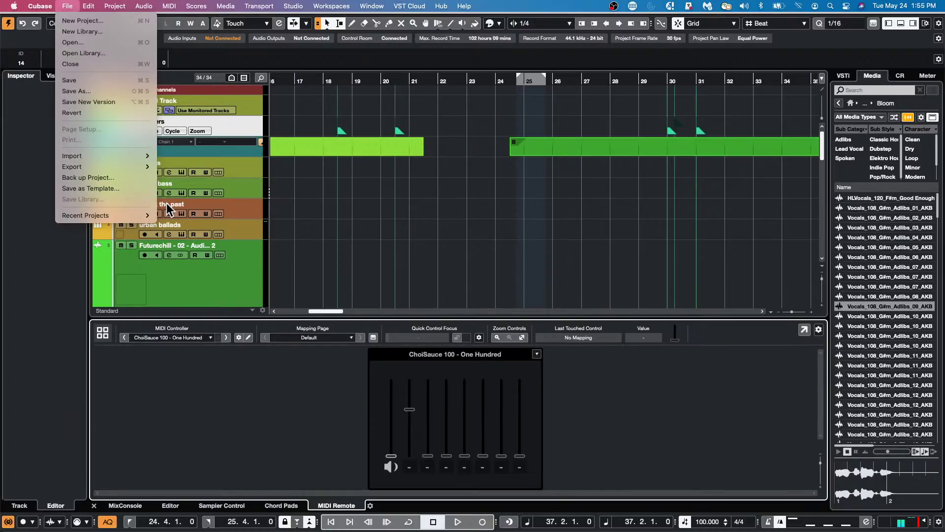
mouse_move(89, 170)
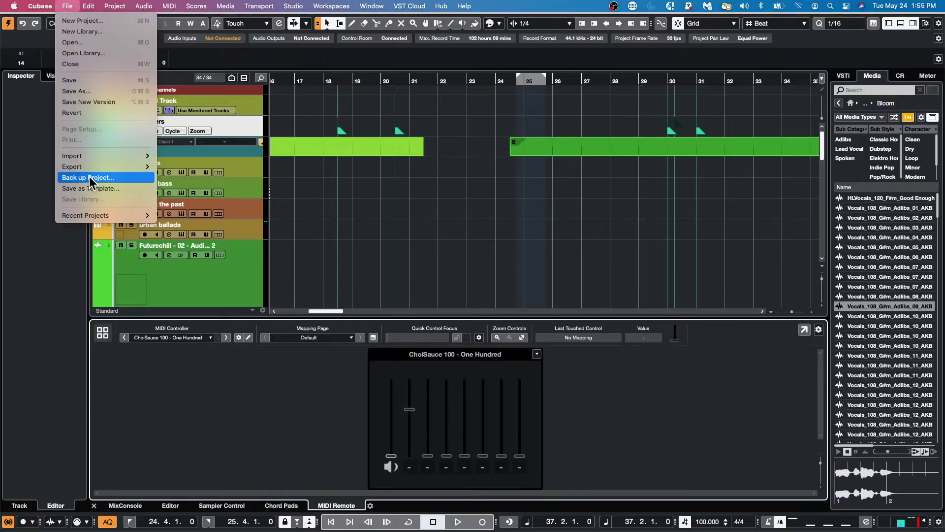
click(448, 203)
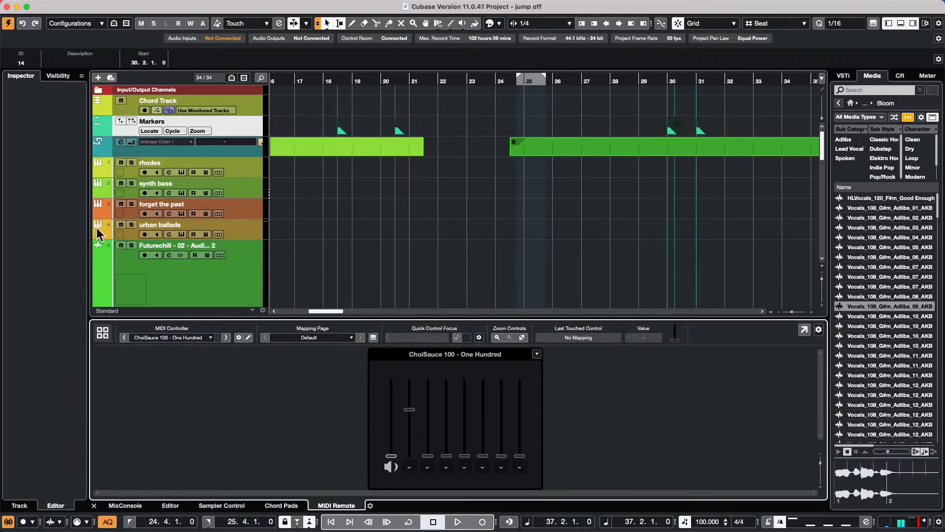
- Select the rhodes track so its settings appear in the Inspector
click(246, 172)
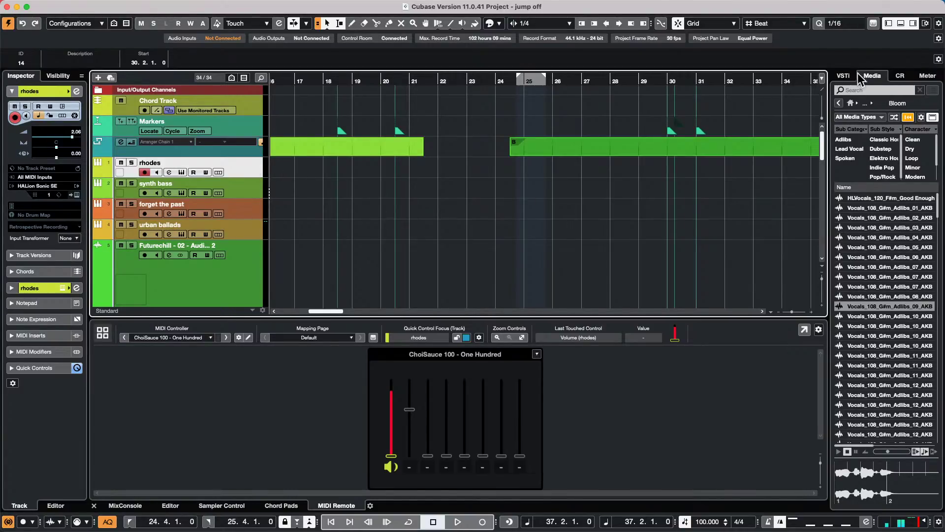
- From the MediaBay's GA ONE Library, drag the 039 Kick SK sample into the project at bar 15
click(839, 103)
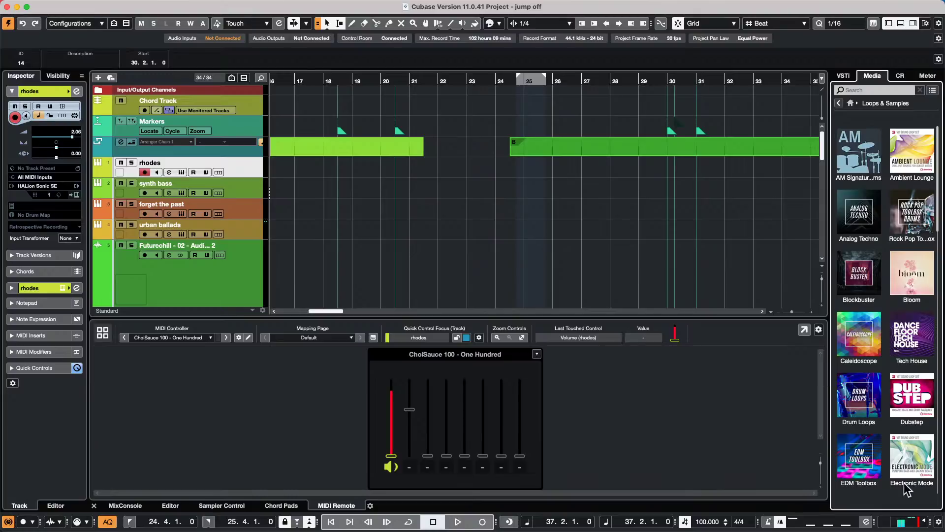
scroll(849, 448, down, 5)
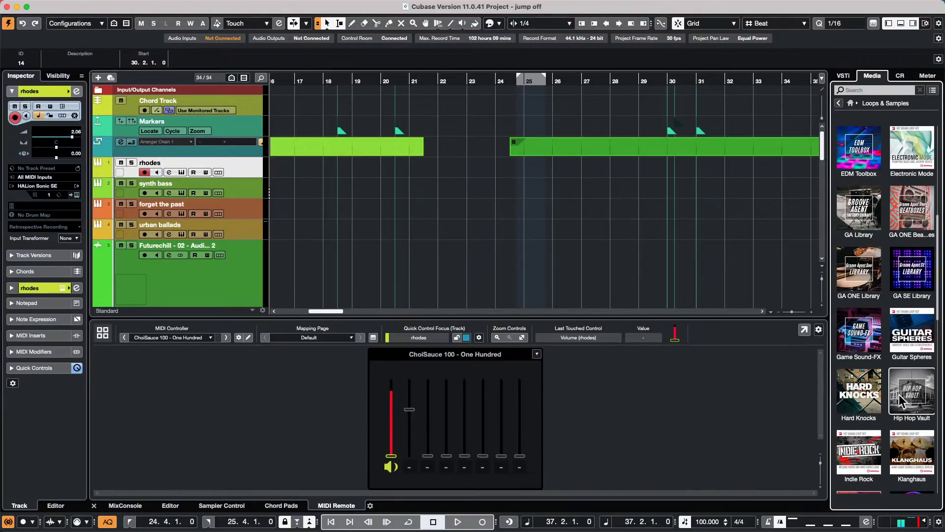
click(865, 275)
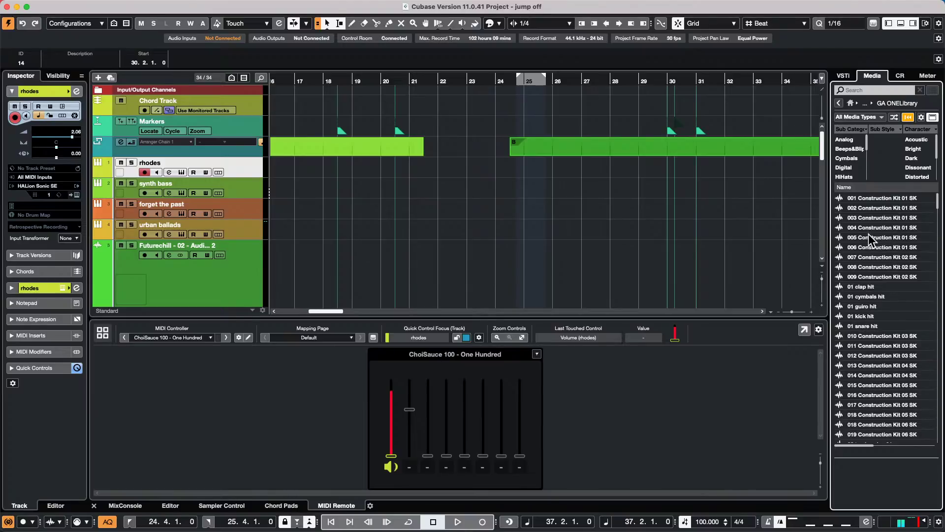
scroll(869, 235, down, 10)
drag(857, 234, 346, 161)
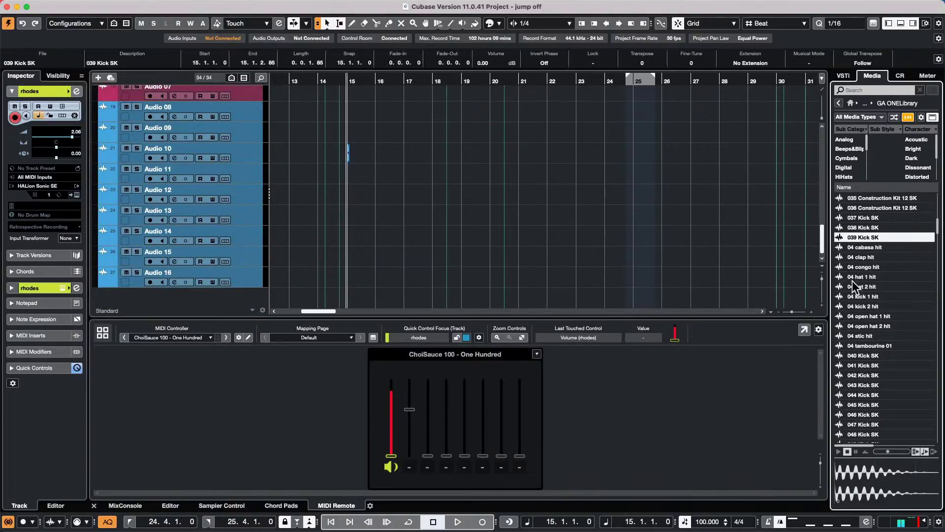
- Add the 04 cabasa hit as a new track and place 037 Kick SK on Audio 11 at bar 15
double_click(869, 248)
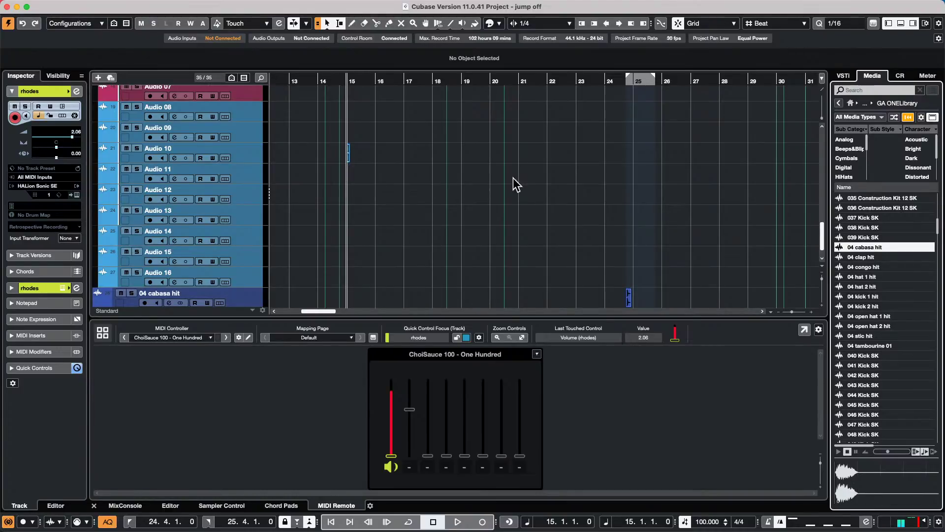
click(852, 246)
drag(861, 220, 386, 183)
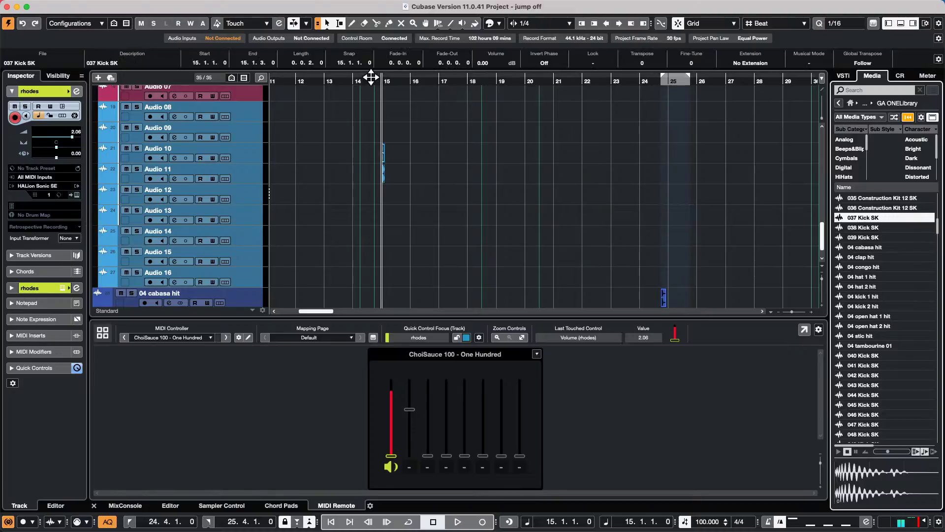
drag(369, 76, 375, 113)
- Zoom into bar 15, nudge 037 Kick SK slightly later, and select a tiny range on Audio 11
drag(634, 84, 576, 146)
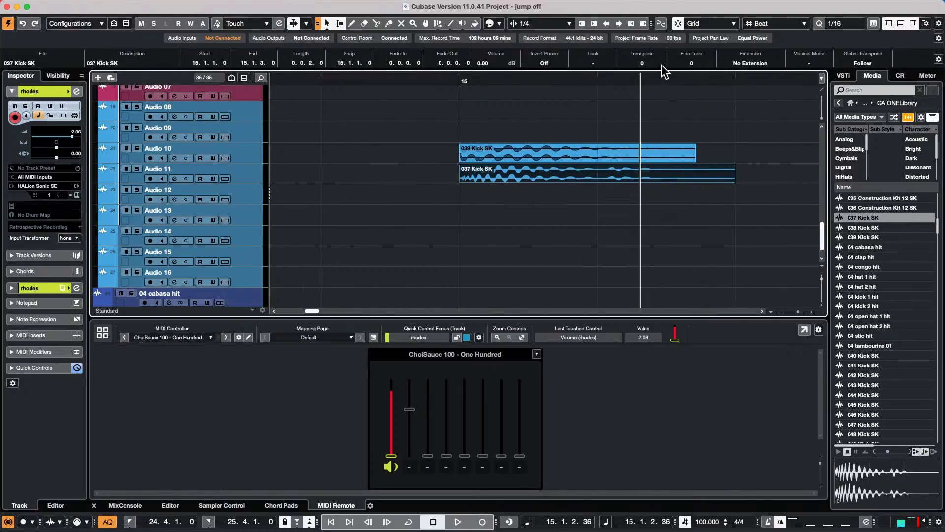
mouse_move(474, 182)
drag(479, 176, 478, 176)
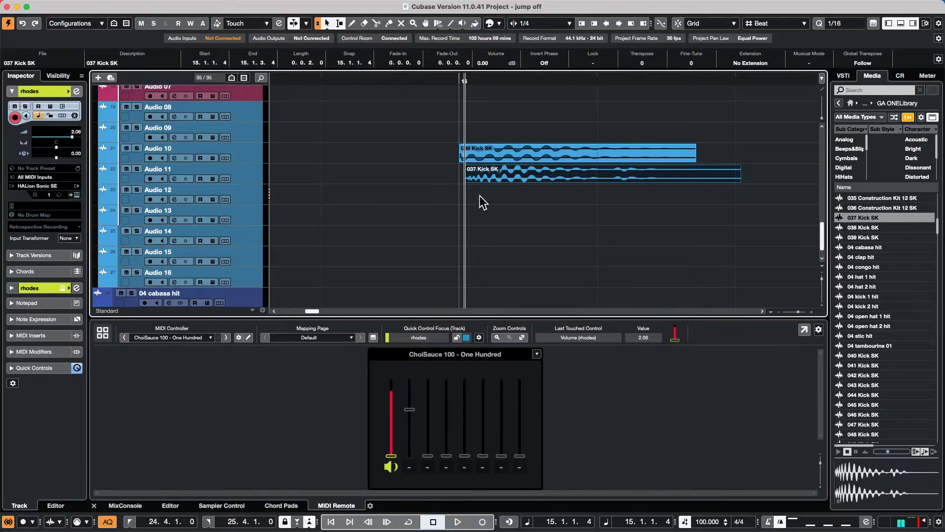
click(473, 83)
drag(473, 84, 471, 101)
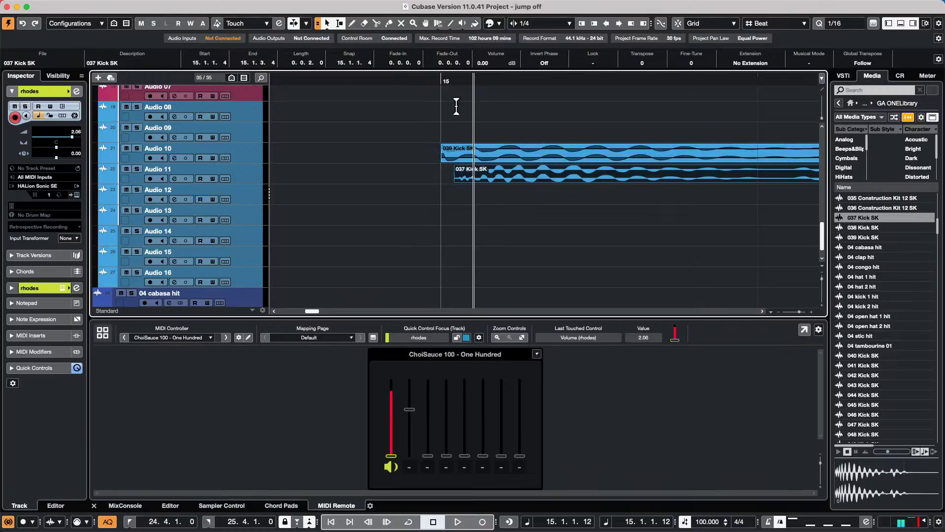
drag(441, 79, 439, 96)
drag(441, 174, 495, 172)
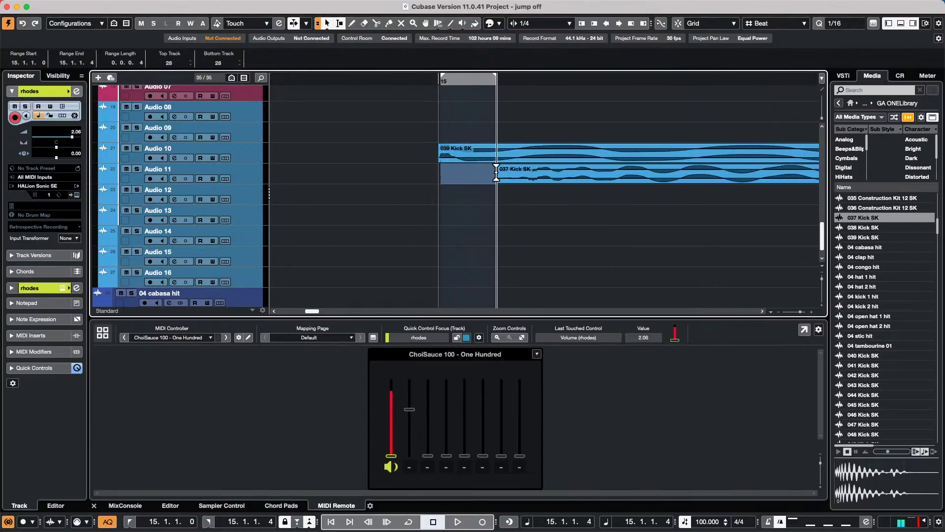
- Return to the range start and switch the ruler to display Seconds
key(l)
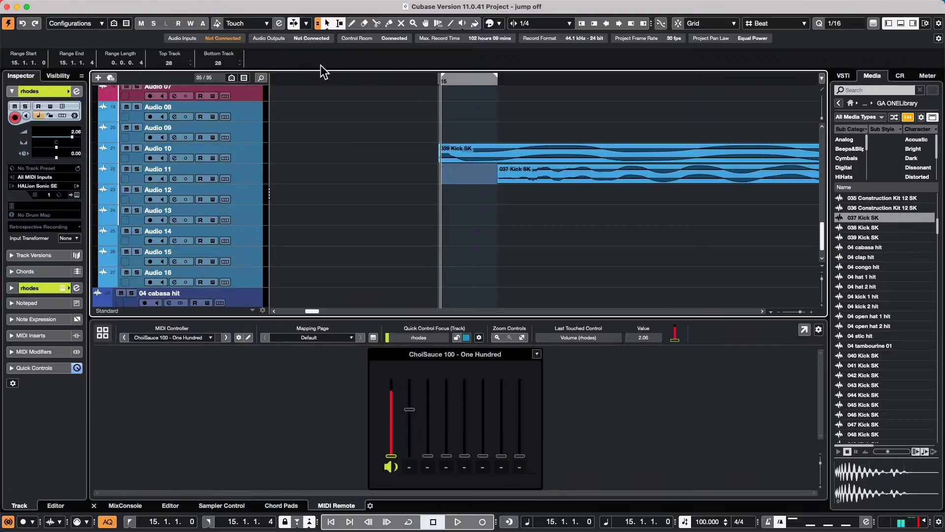
right_click(385, 81)
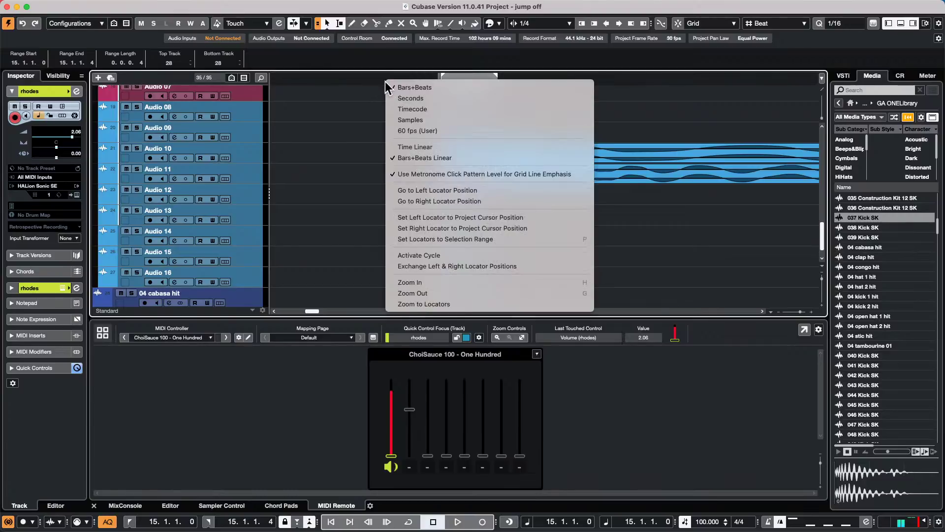
click(446, 98)
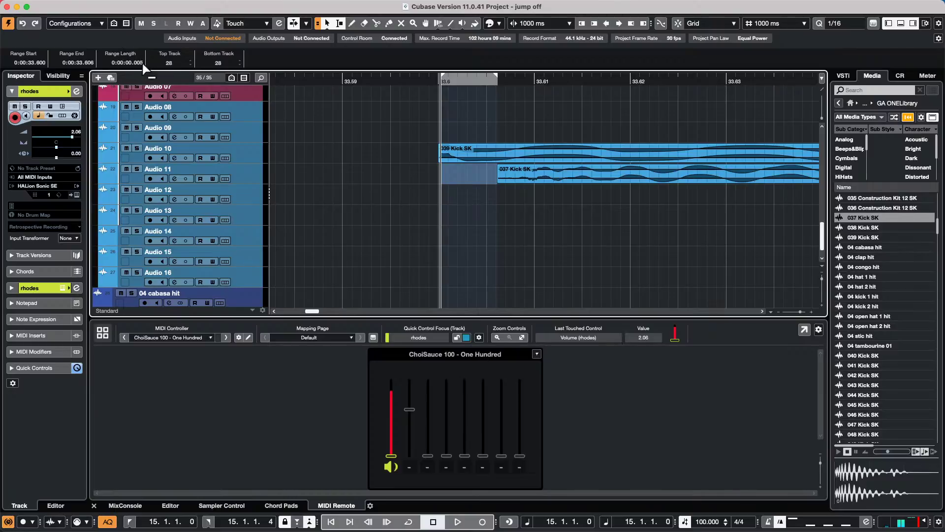
- Shift the 037 Kick SK about 8 ms after the 039 Kick SK, then select Audio 11
drag(513, 176, 434, 176)
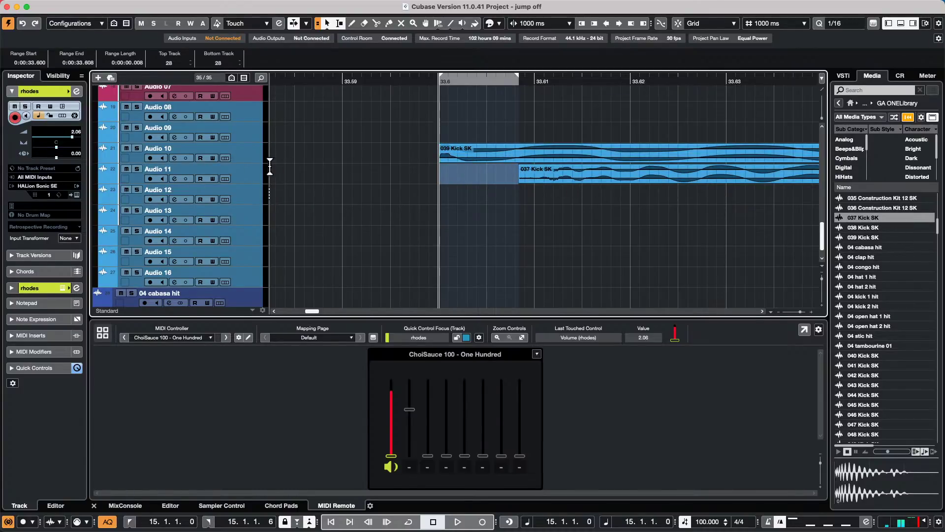
click(249, 170)
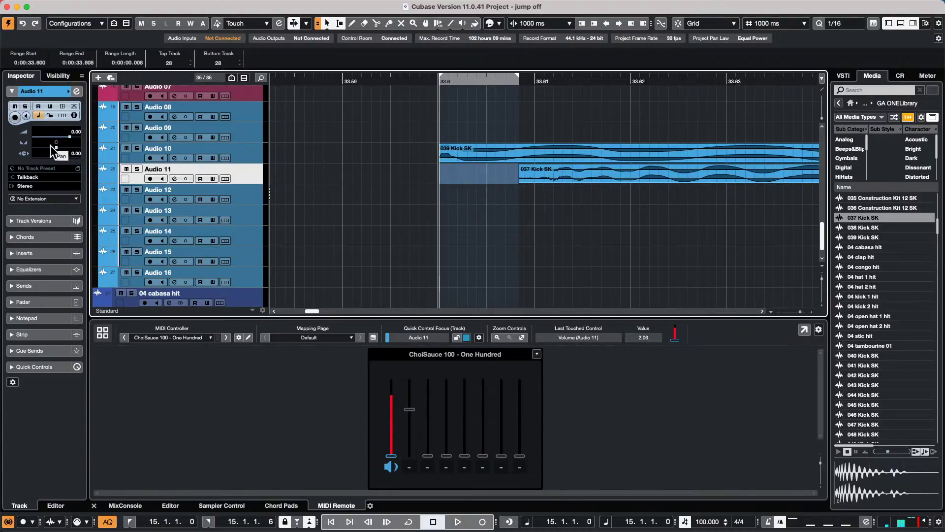
scroll(244, 153, up, 1)
- Add a new MIDI track, MIDI 01, below Audio 11 from the track context menu
right_click(240, 175)
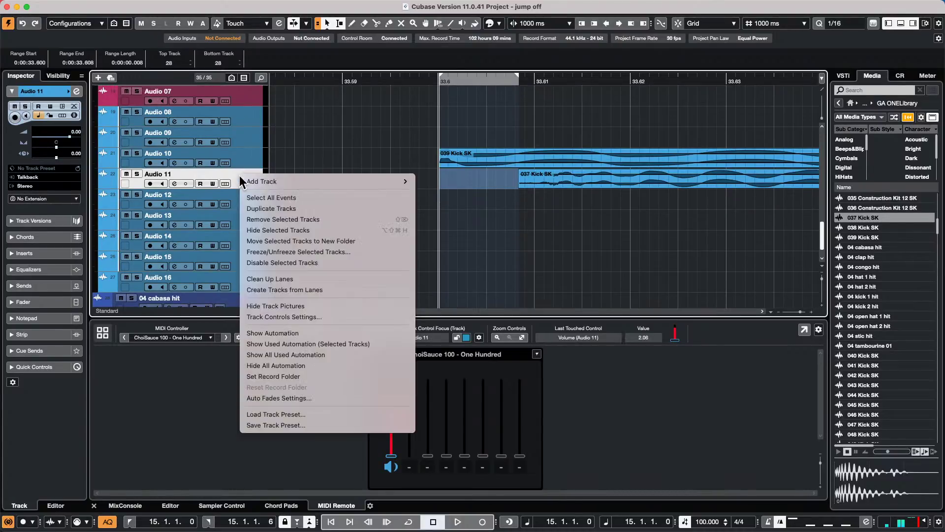
mouse_move(275, 181)
click(507, 208)
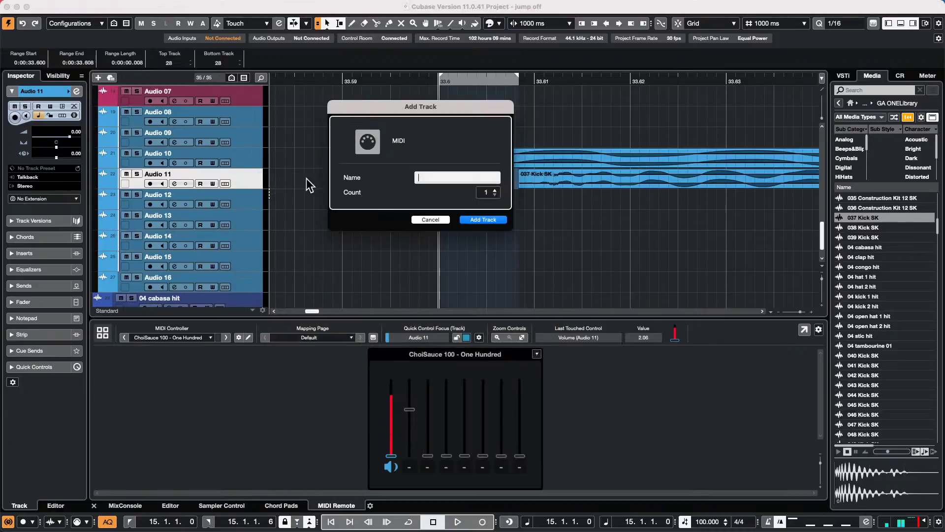
click(480, 219)
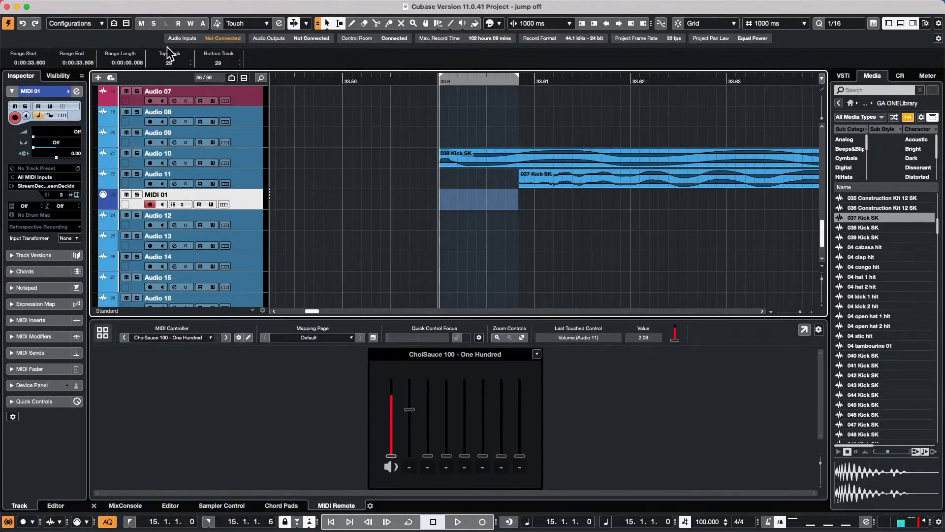
- Set the Top Track value in the info line to 78
click(175, 62)
text(78)
key(Return)
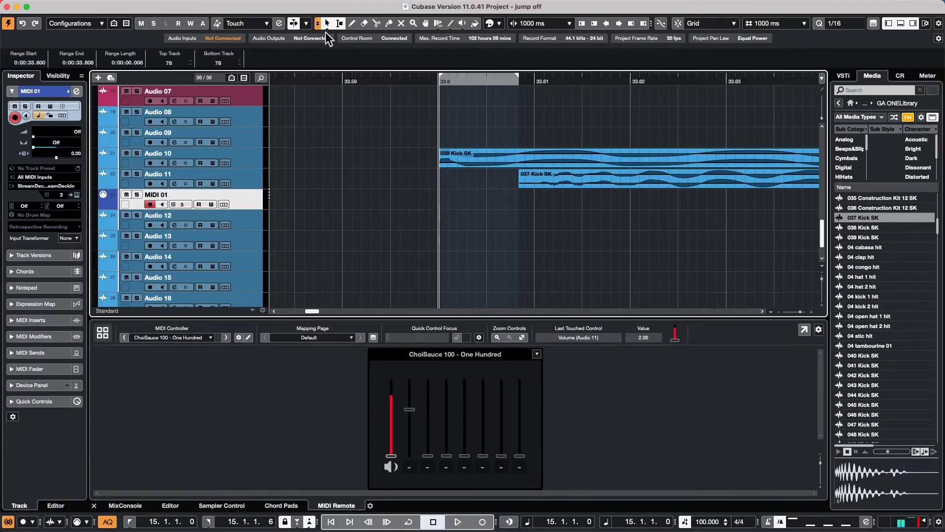
click(167, 114)
double_click(167, 112)
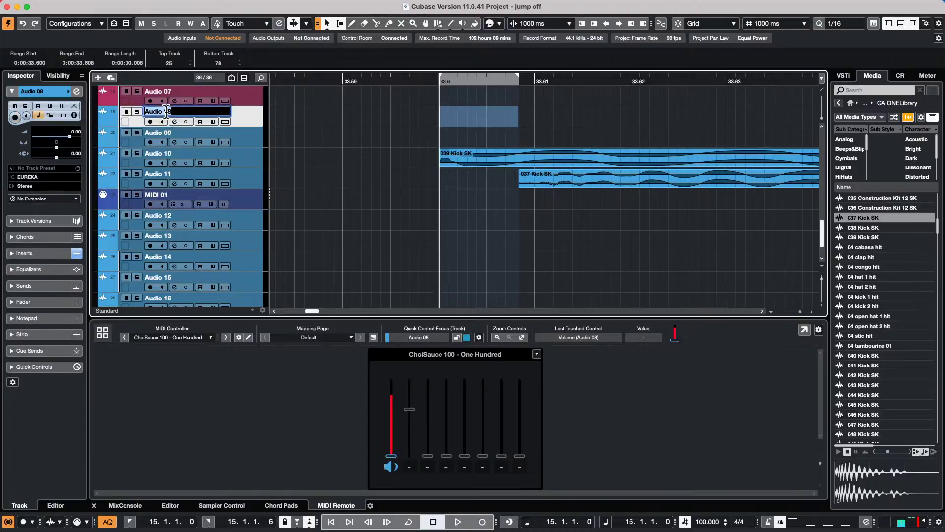
text(987987987654)
key(Return)
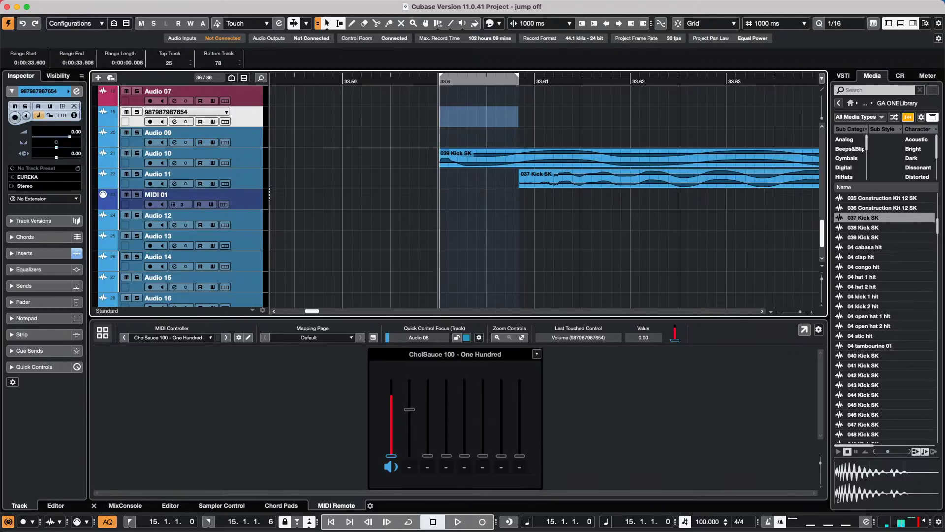
key(space)
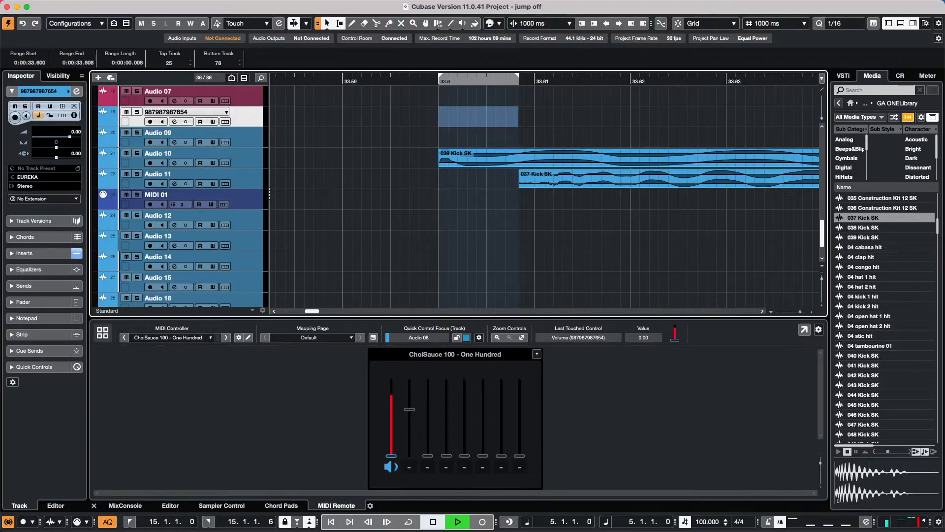
key(space)
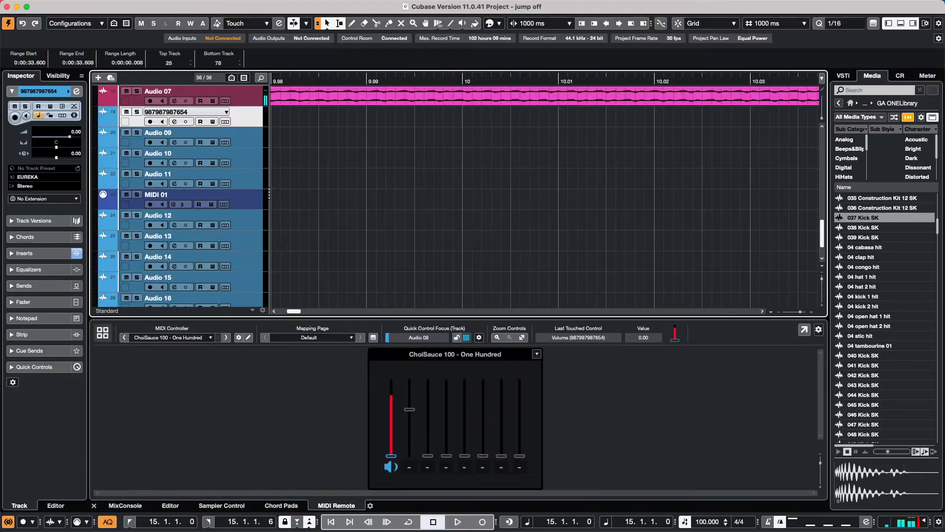
double_click(174, 110)
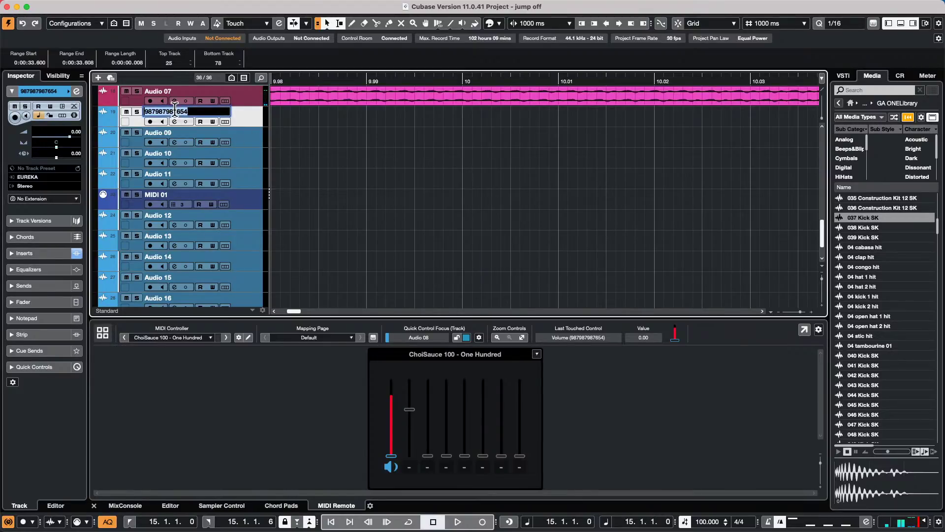
text(354987456123456789456123)
text(45678945612)
text(0)
key(Return)
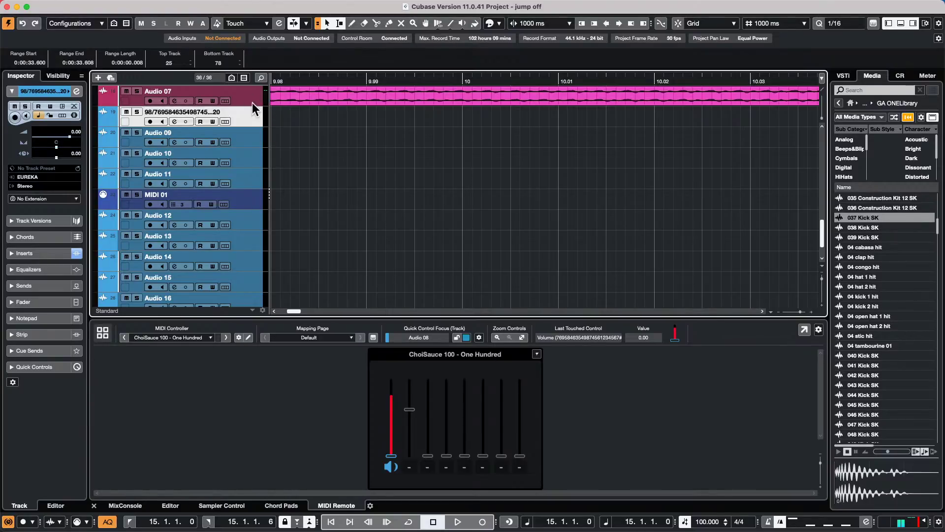
- Peak-normalize the Audio 07 vocal clip to a 0 dB maximum peak level via Audio > Processes > Normalize
drag(252, 105, 249, 184)
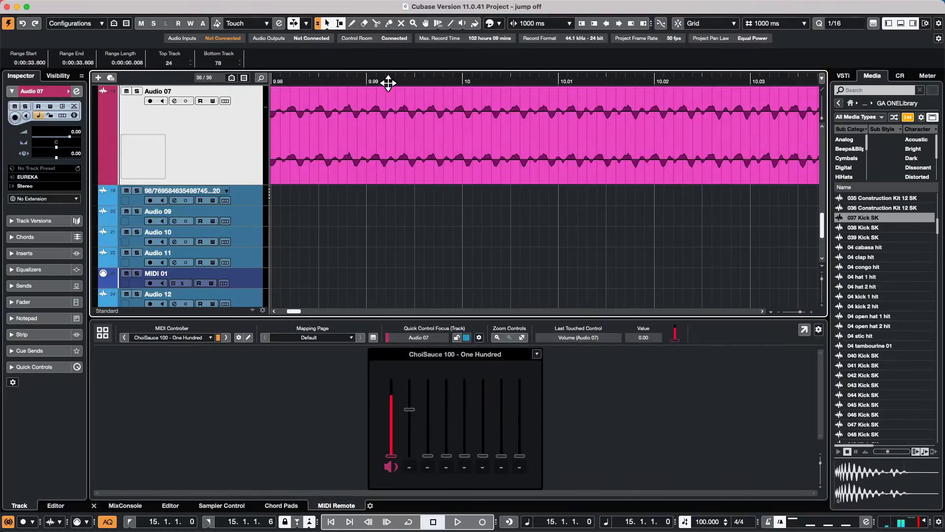
drag(389, 84, 386, 6)
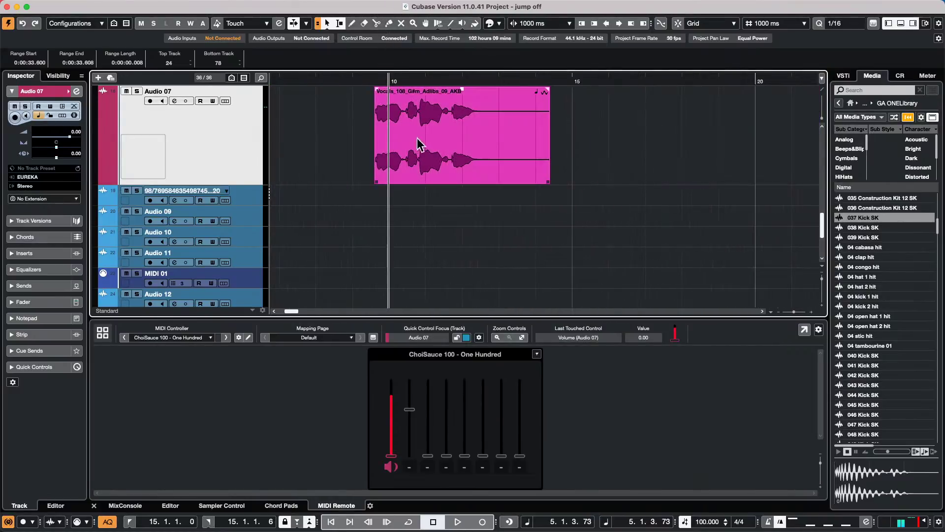
click(419, 144)
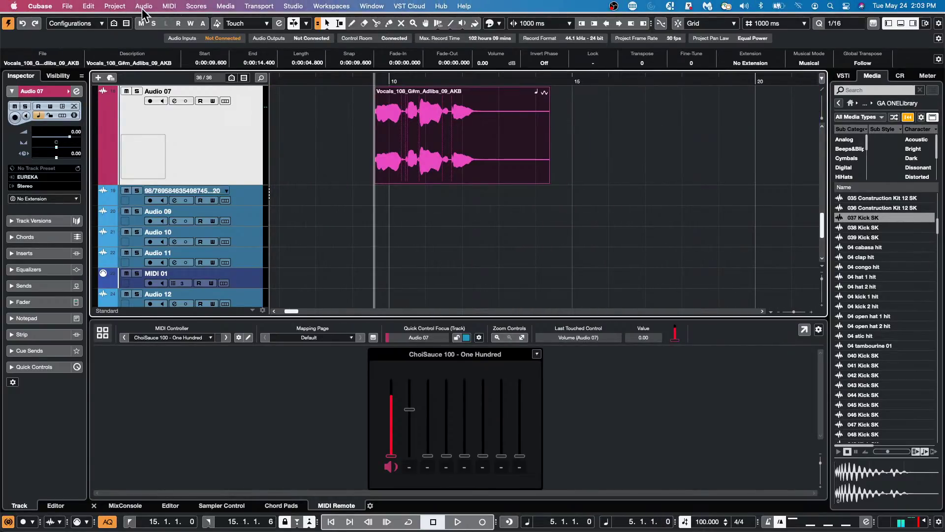
click(144, 7)
mouse_move(175, 91)
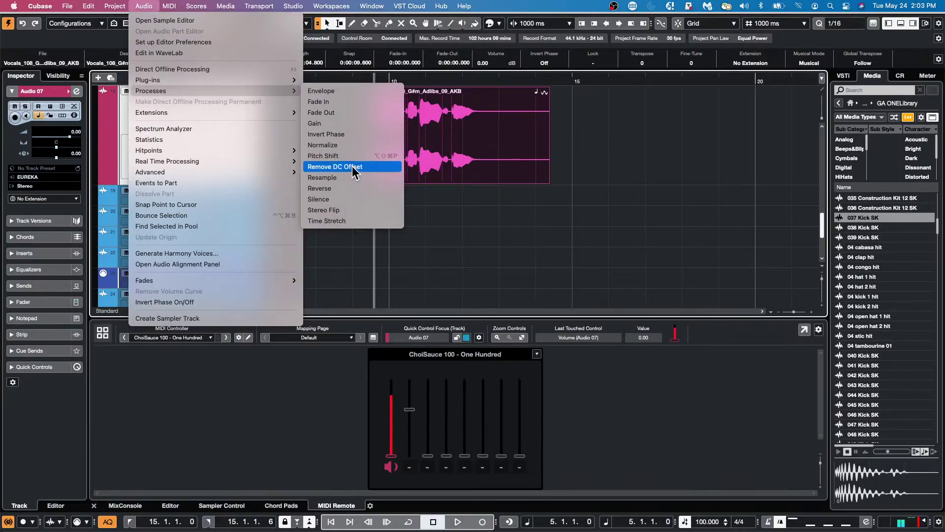
click(356, 146)
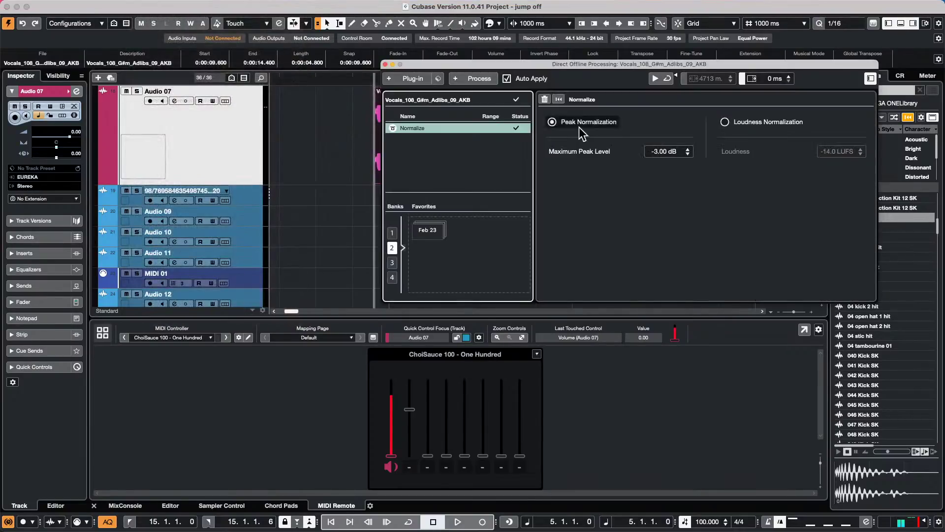
click(725, 123)
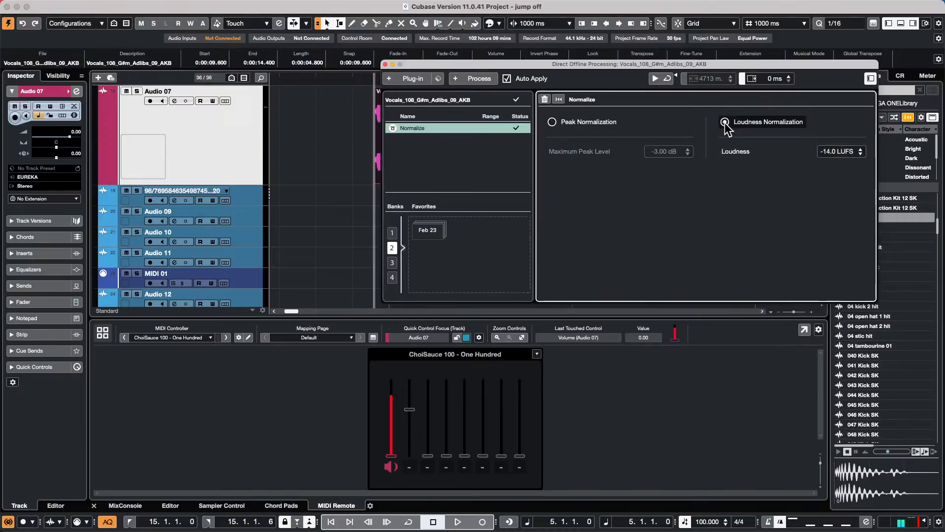
click(561, 124)
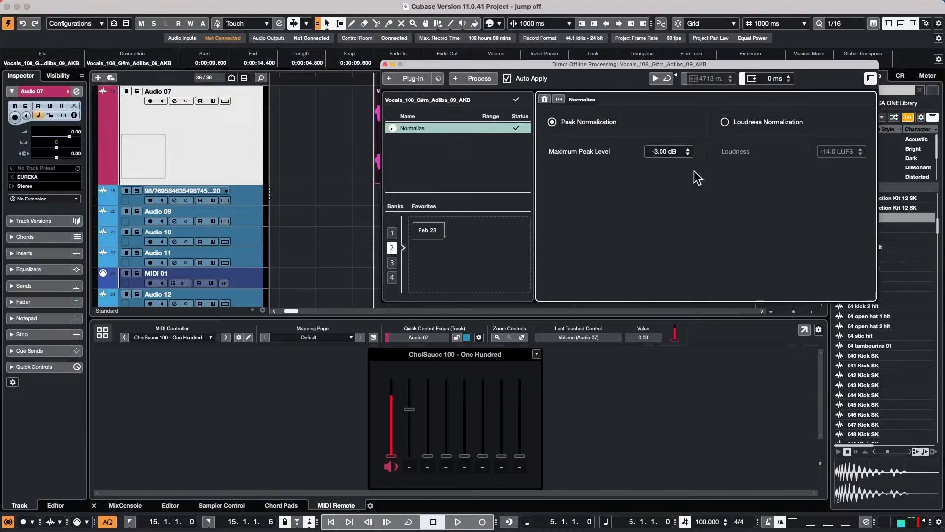
click(666, 151)
text(0)
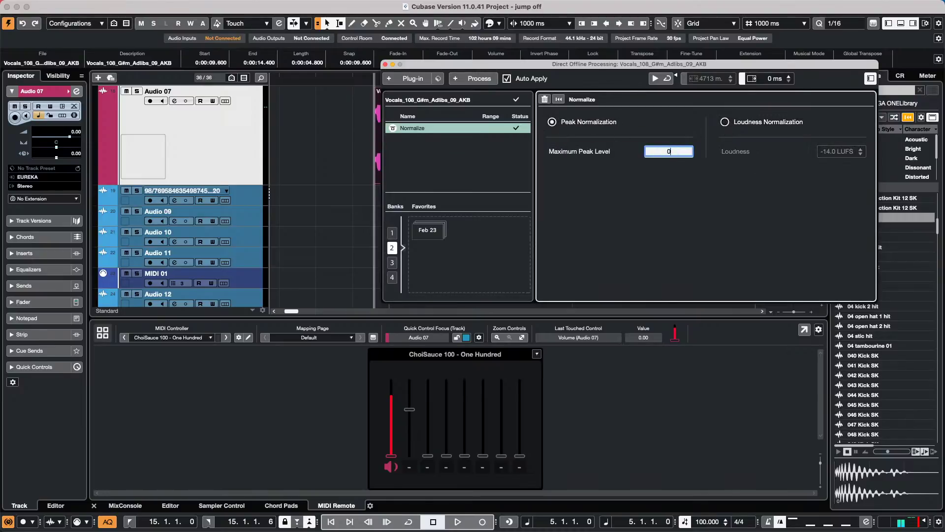
key(Return)
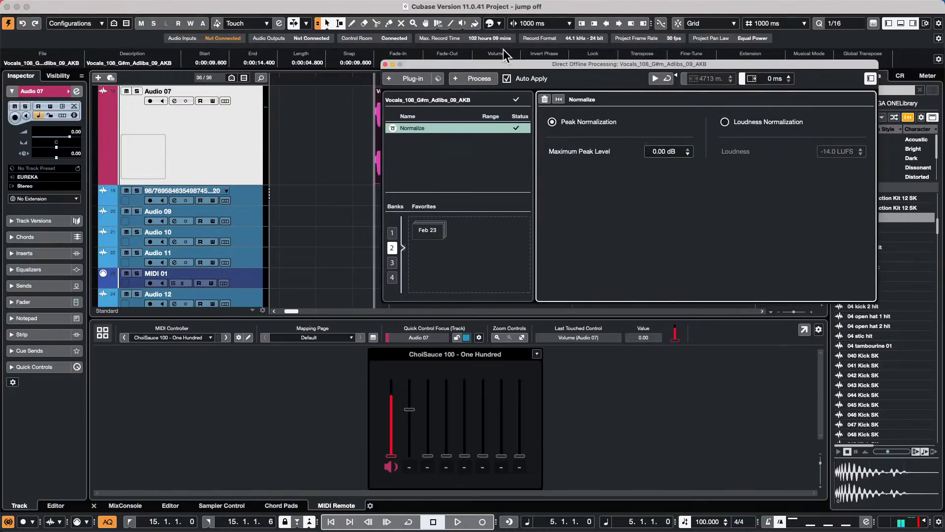
drag(508, 64, 530, 332)
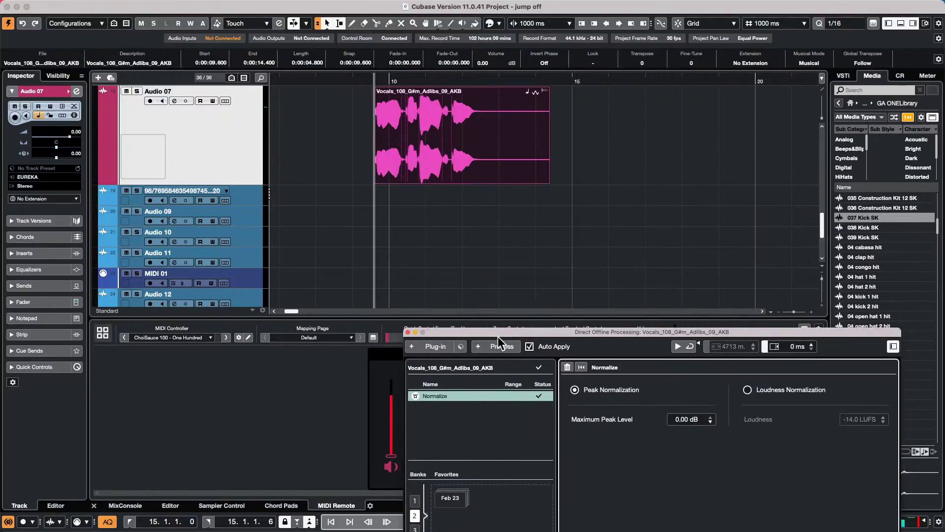
- Add a Dynamics Compressor to the clip's offline processing and lower its threshold to about -37.9 dB
click(497, 346)
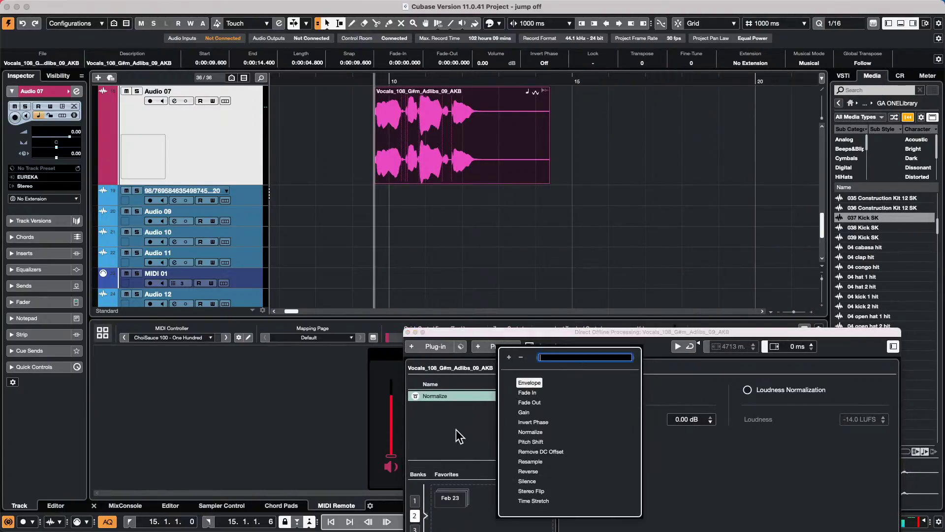
click(460, 436)
click(441, 349)
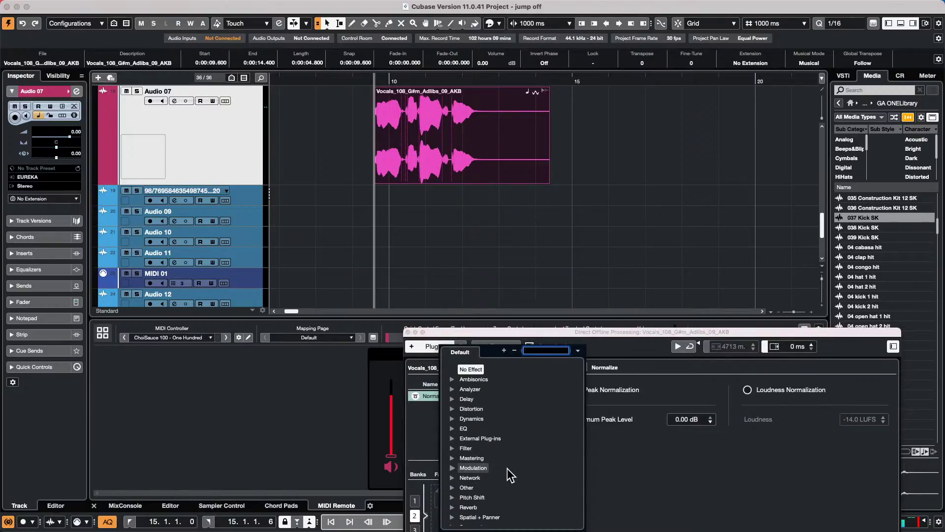
click(451, 418)
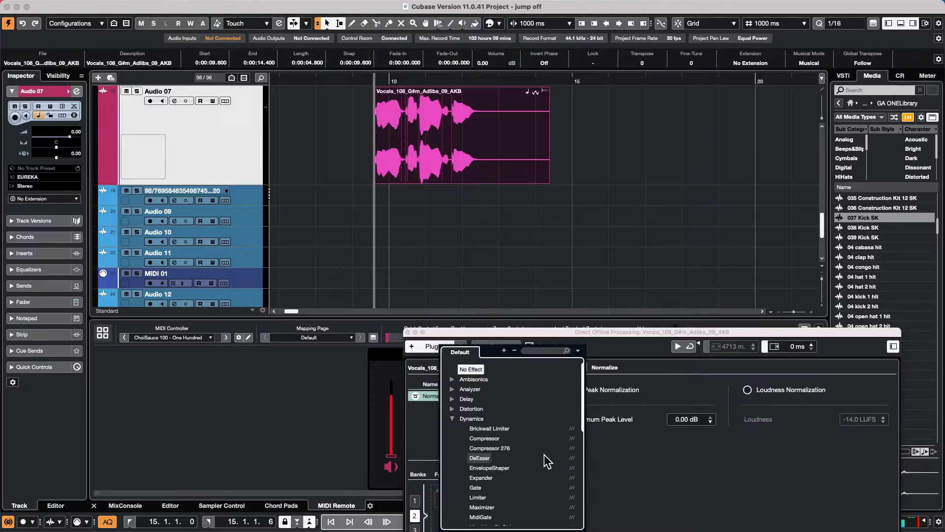
click(497, 438)
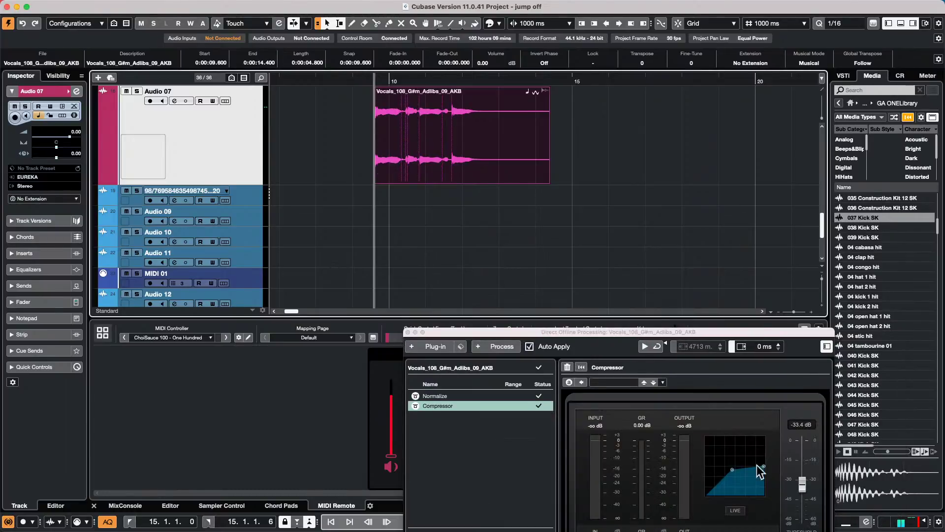
mouse_move(733, 471)
mouse_down()
mouse_move(722, 484)
mouse_move(734, 457)
mouse_up()
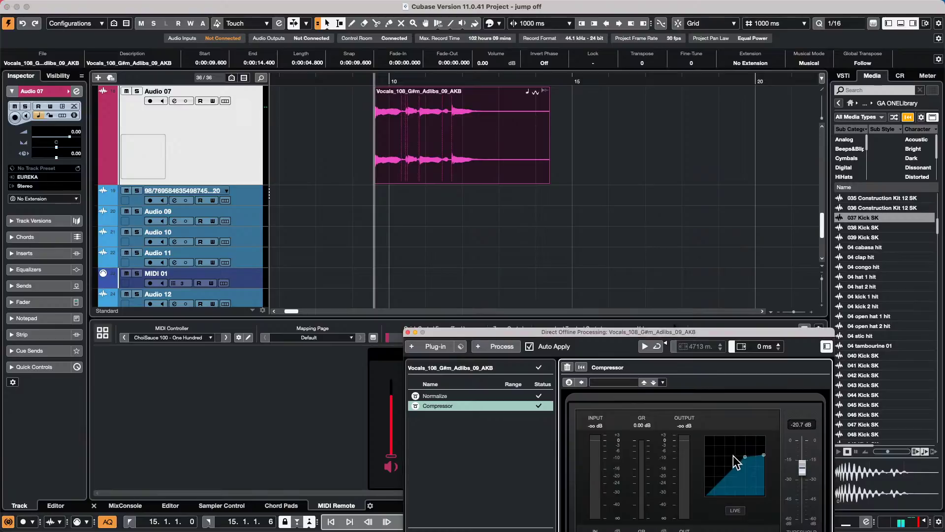
click(470, 173)
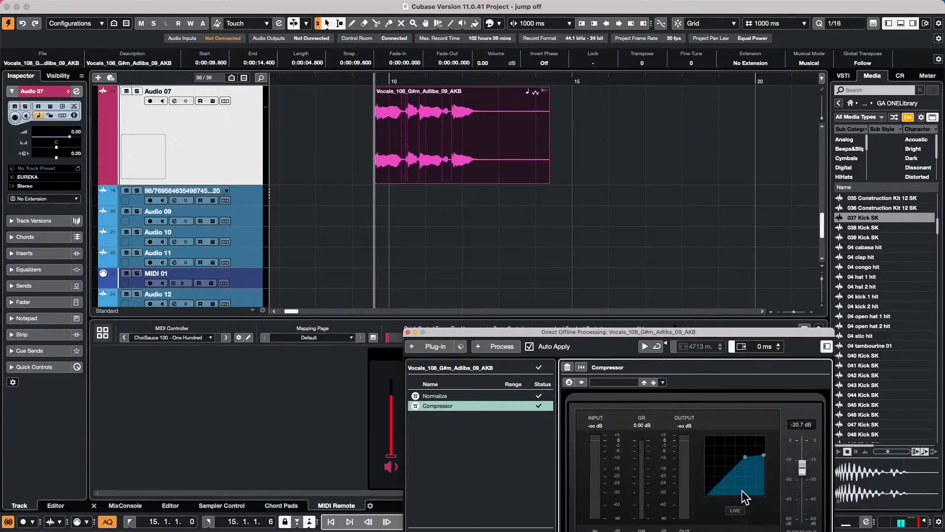
drag(744, 457, 729, 479)
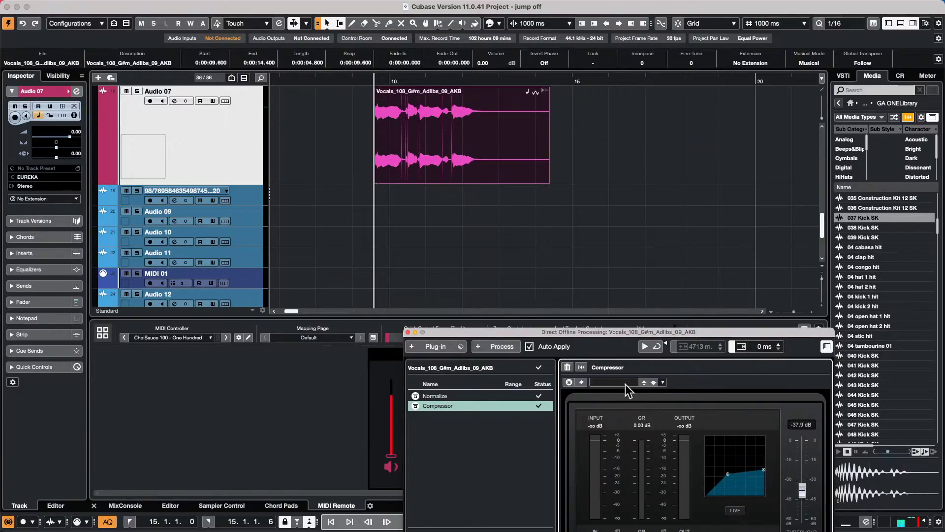
click(440, 161)
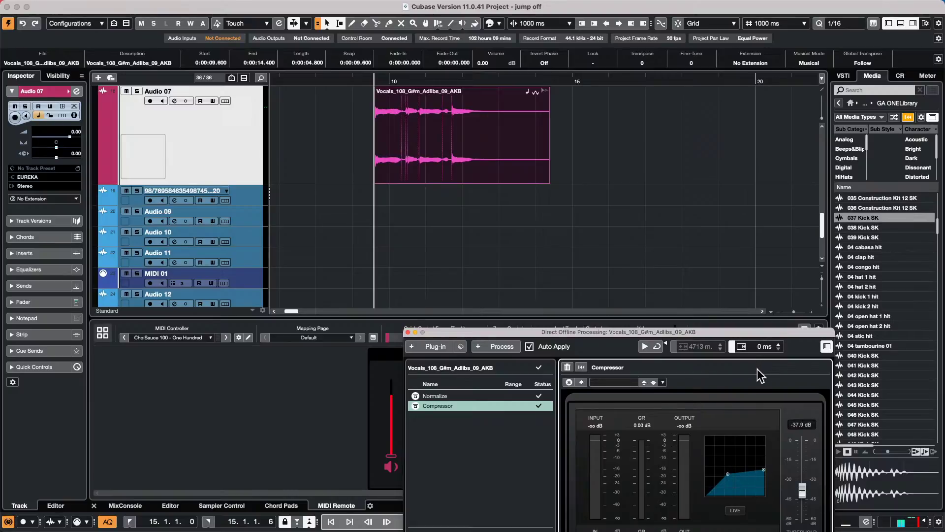
- Cut both the Compressor and Normalize entries from the Direct Offline Processing list
right_click(454, 407)
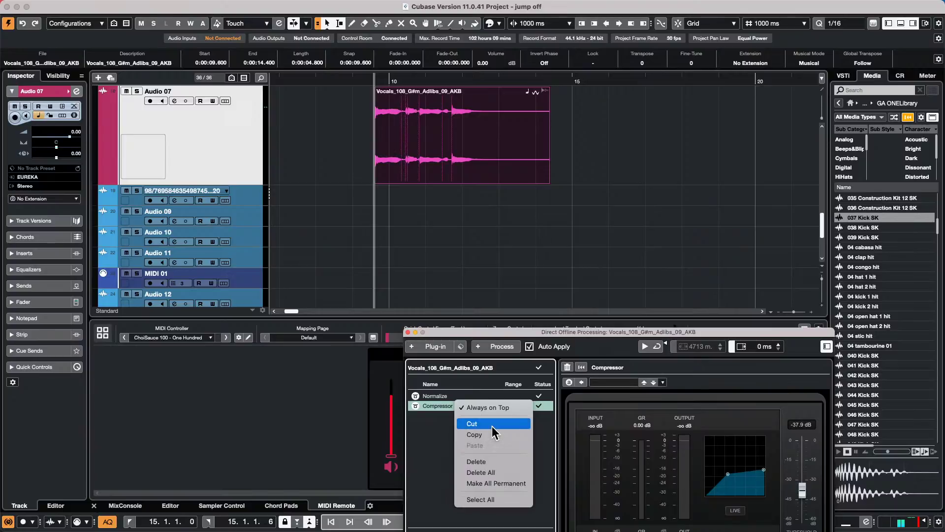
click(492, 425)
right_click(445, 397)
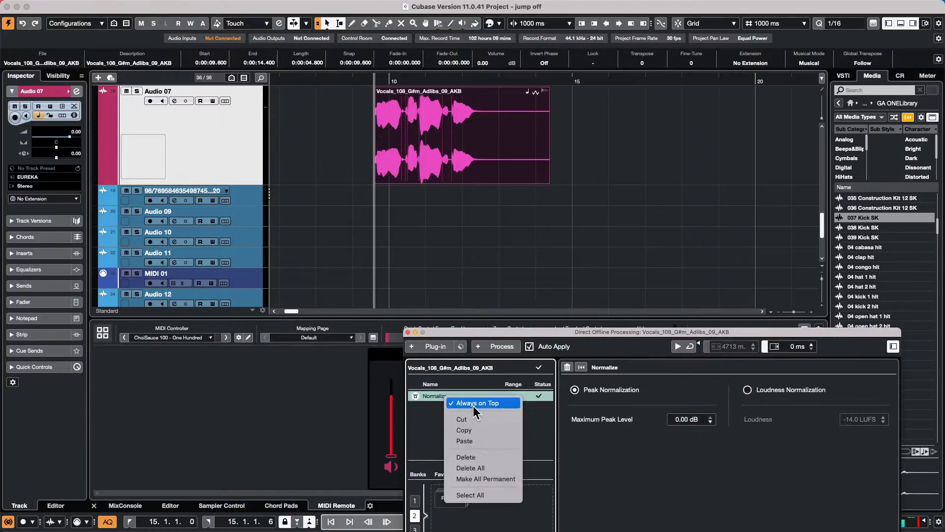
click(475, 418)
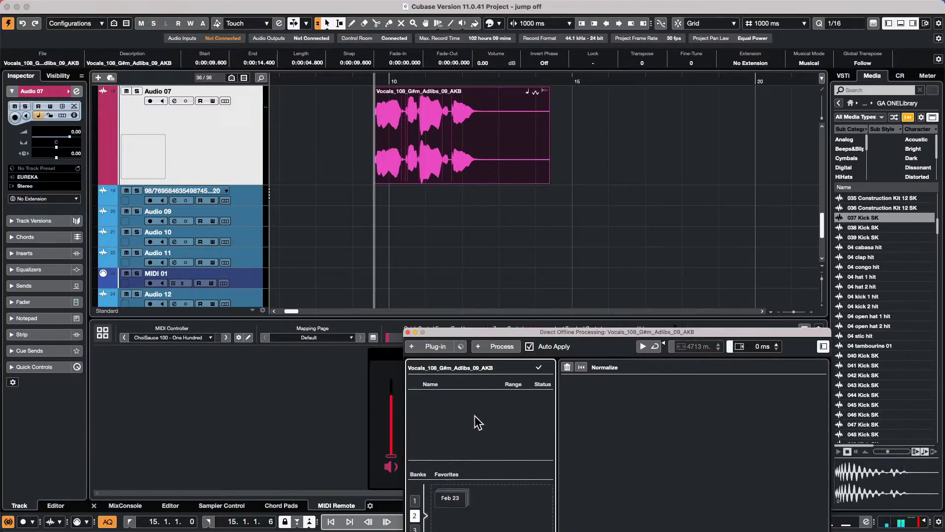
- Close the Direct Offline Processing window and scroll back up to the top tracks
click(408, 332)
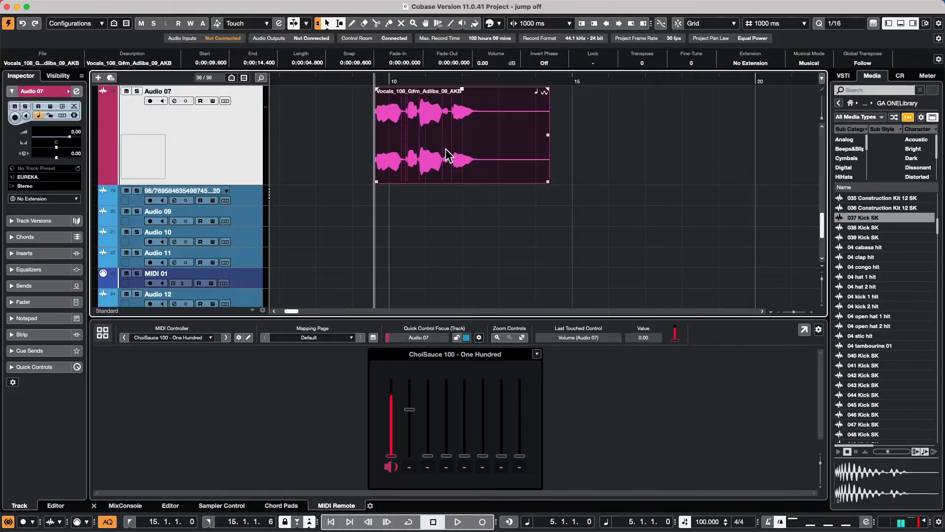
scroll(191, 137, up, 5)
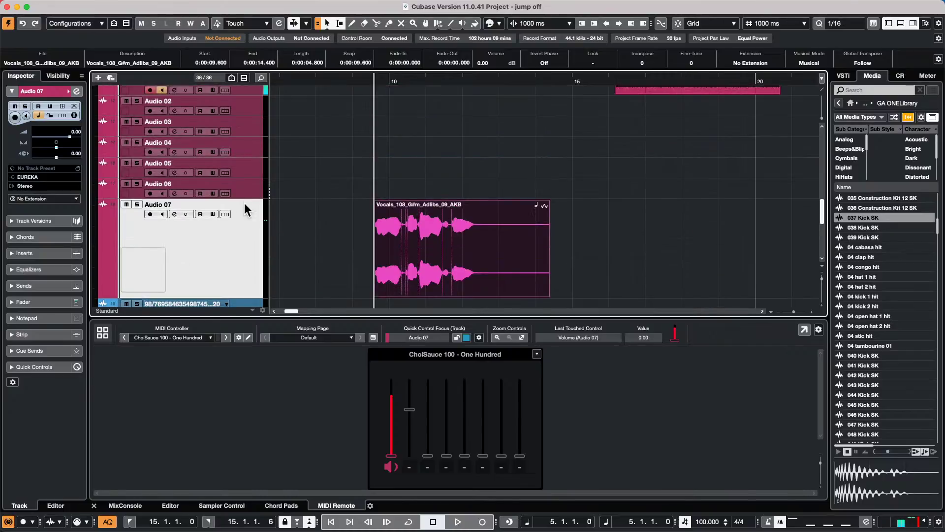
scroll(245, 209, up, 10)
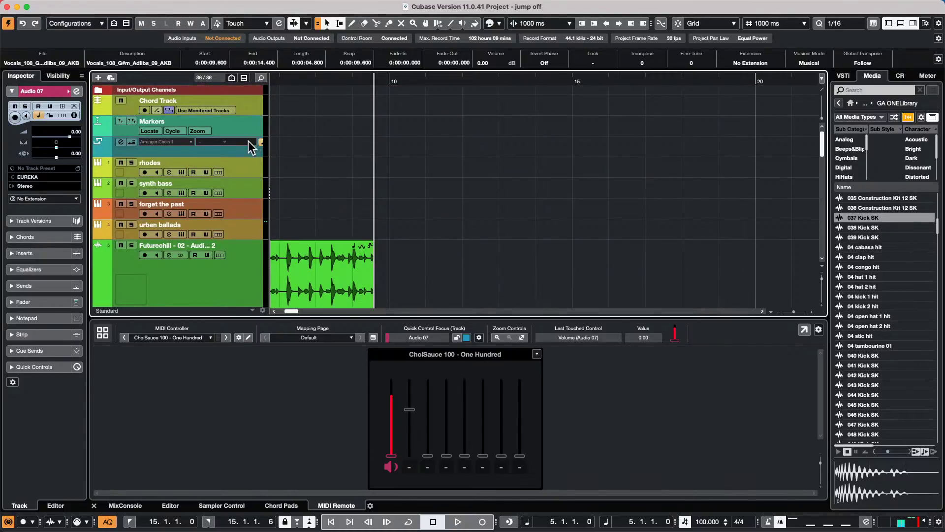
scroll(436, 112, down, 10)
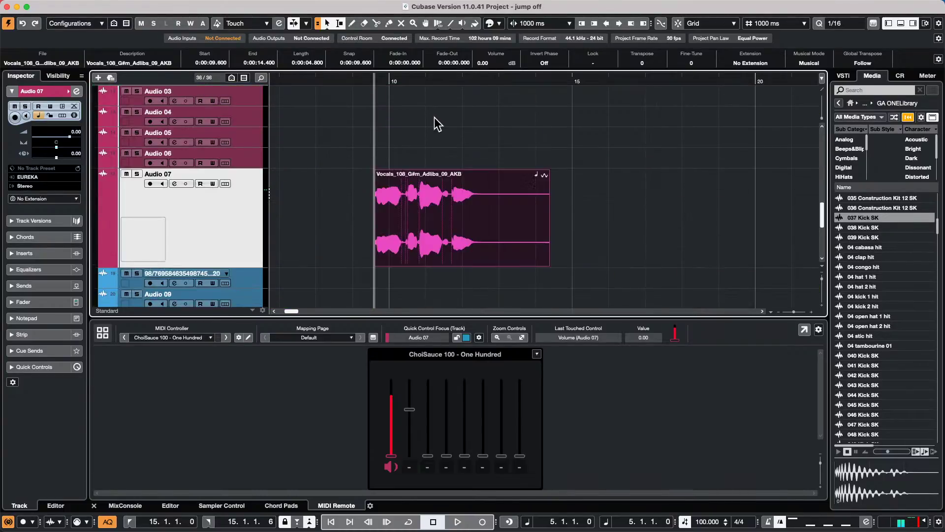
scroll(434, 117, up, 2)
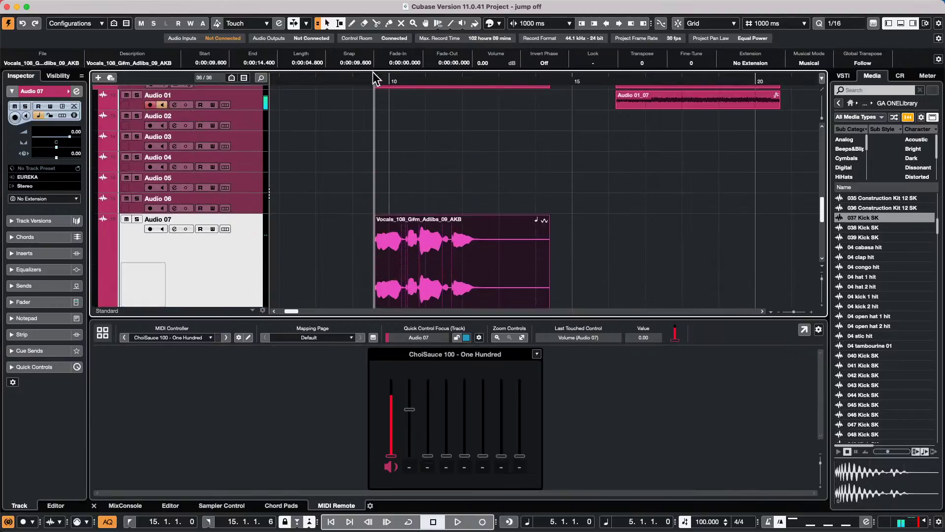
scroll(432, 129, up, 10)
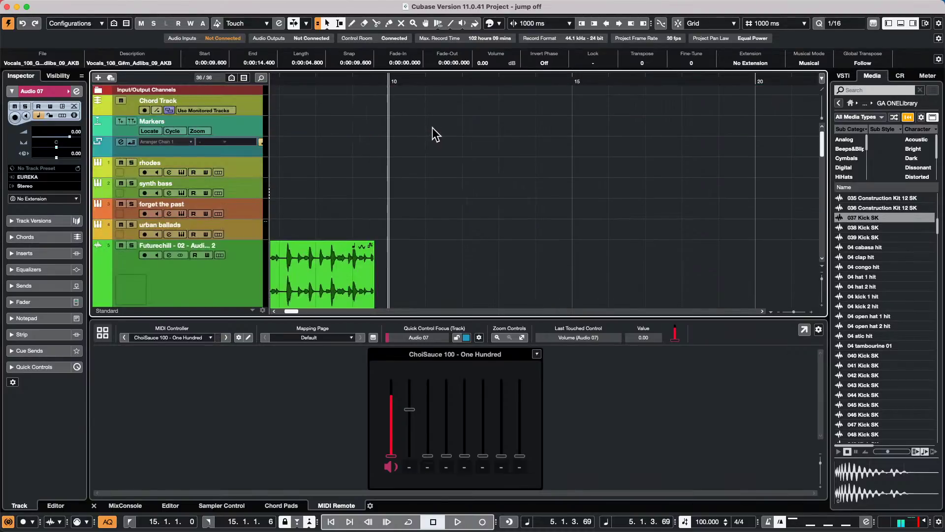
- Draw two chord events on the chord track and set their roots to D and G
right_click(455, 105)
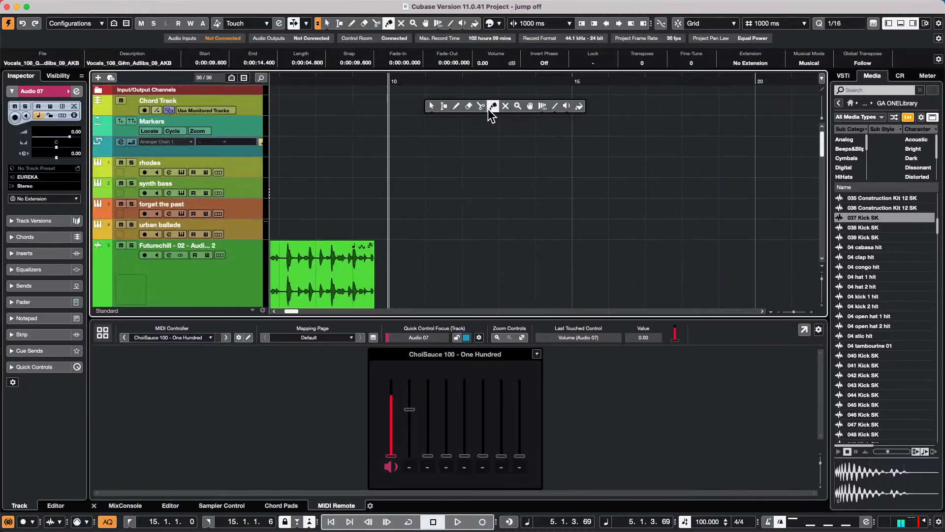
click(457, 106)
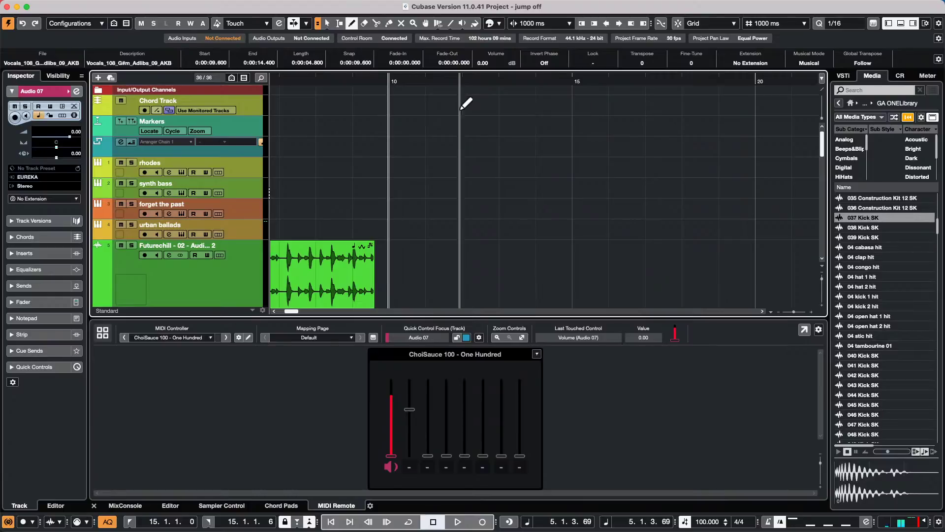
click(402, 101)
key(1)
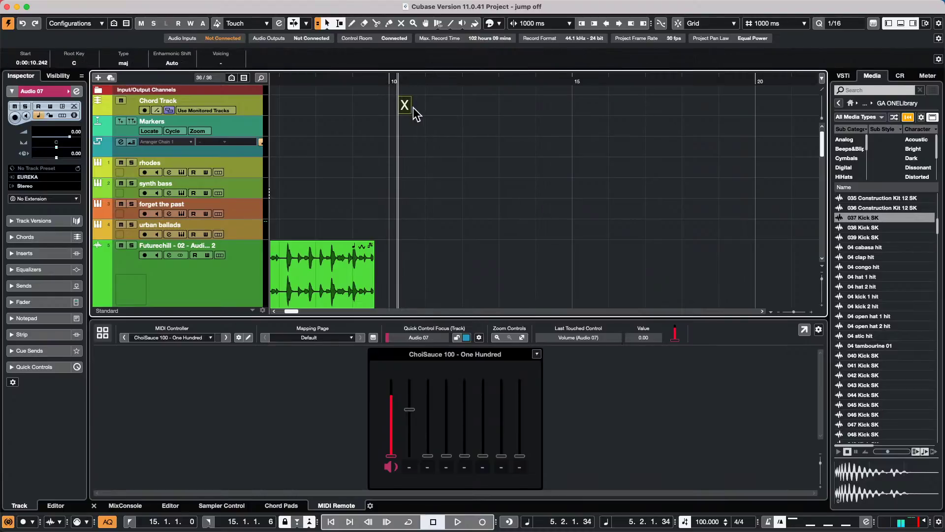
double_click(404, 104)
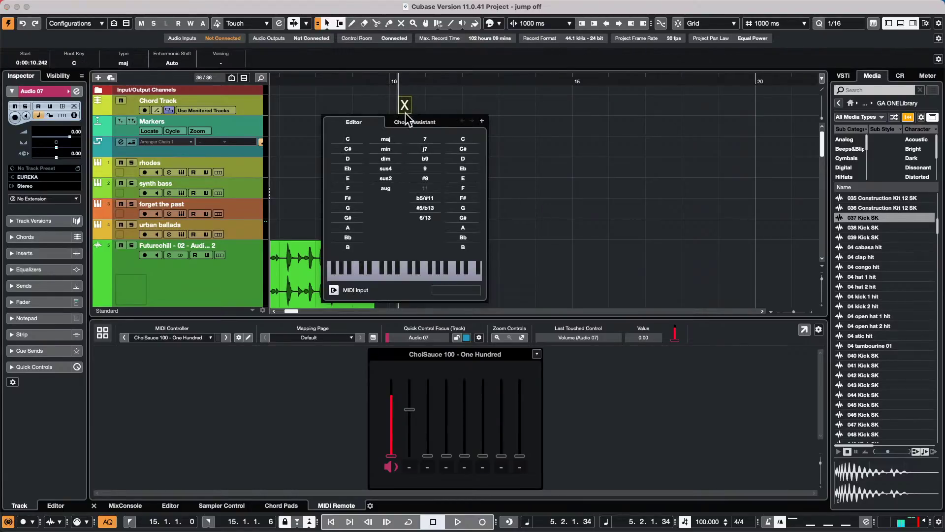
click(348, 158)
click(480, 98)
key(8)
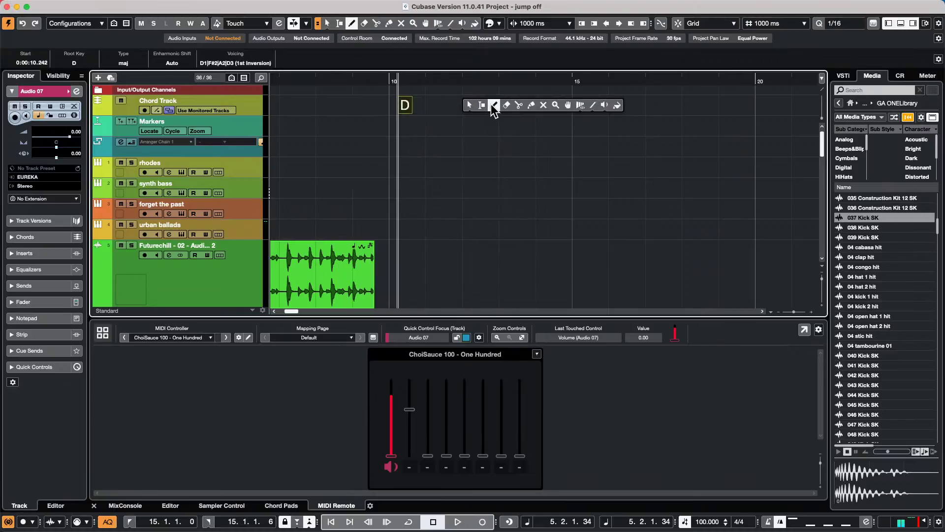
click(479, 105)
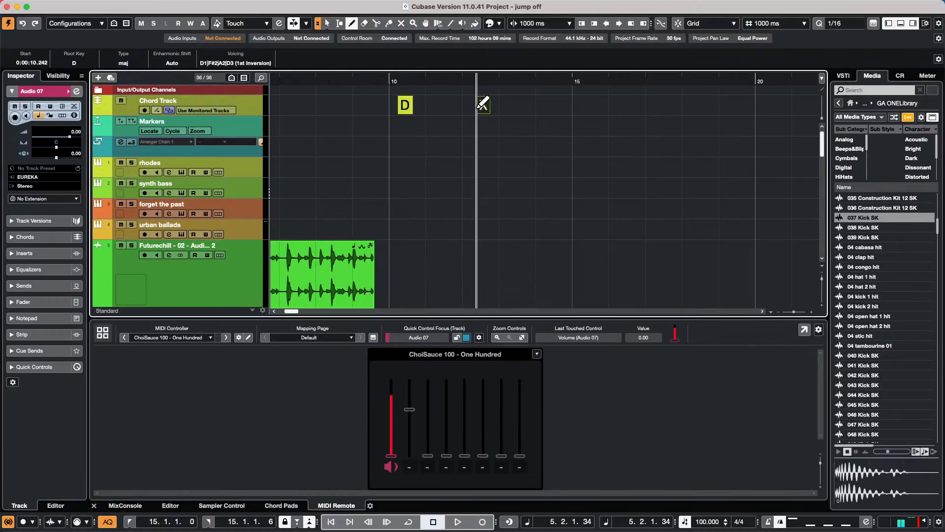
key(1)
double_click(478, 106)
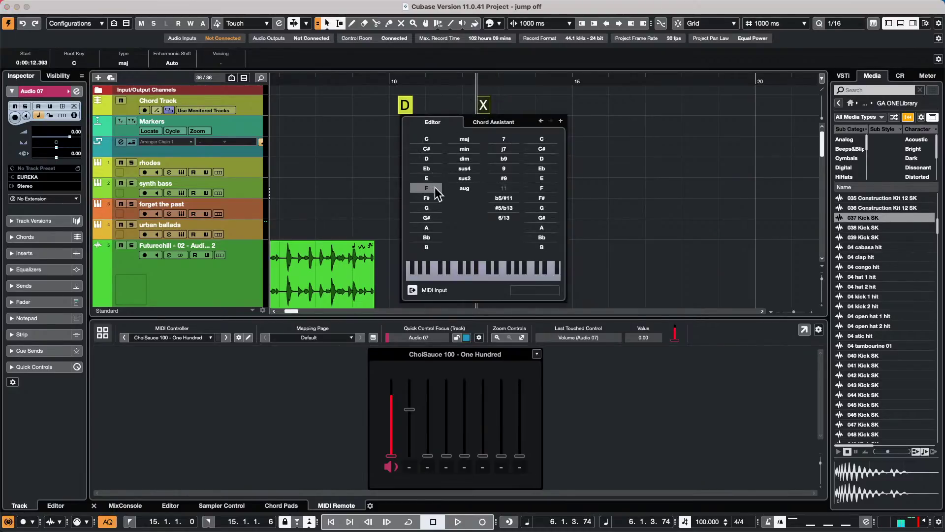
click(428, 208)
- Draw a third chord event after the G chord and set its root to A
right_click(535, 100)
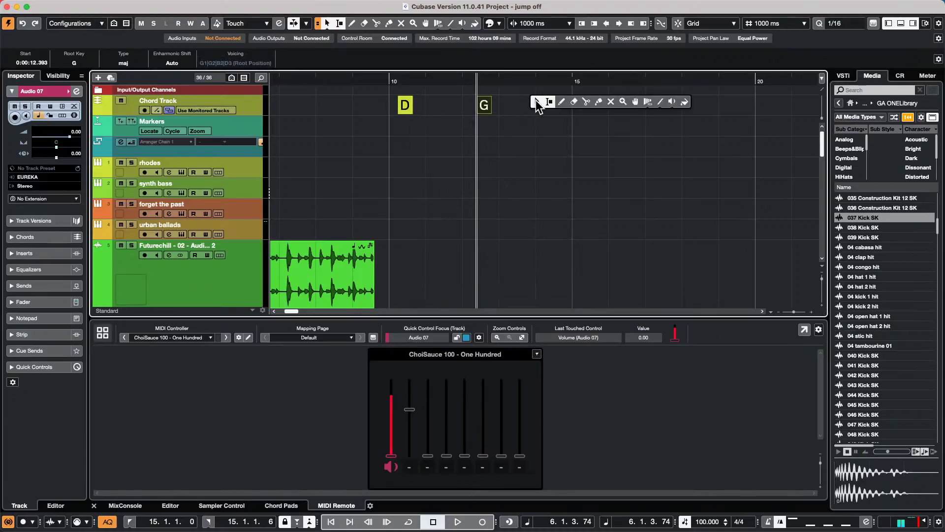
click(561, 103)
click(535, 105)
key(1)
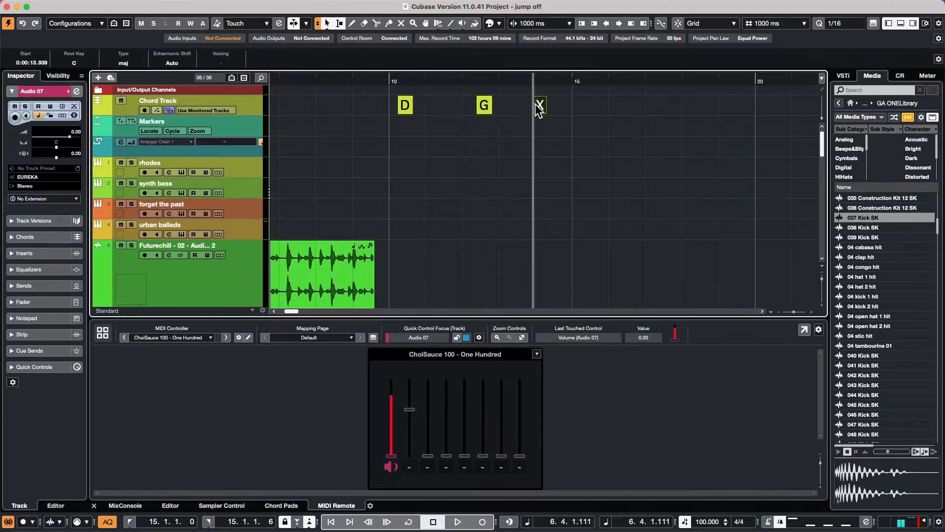
double_click(539, 106)
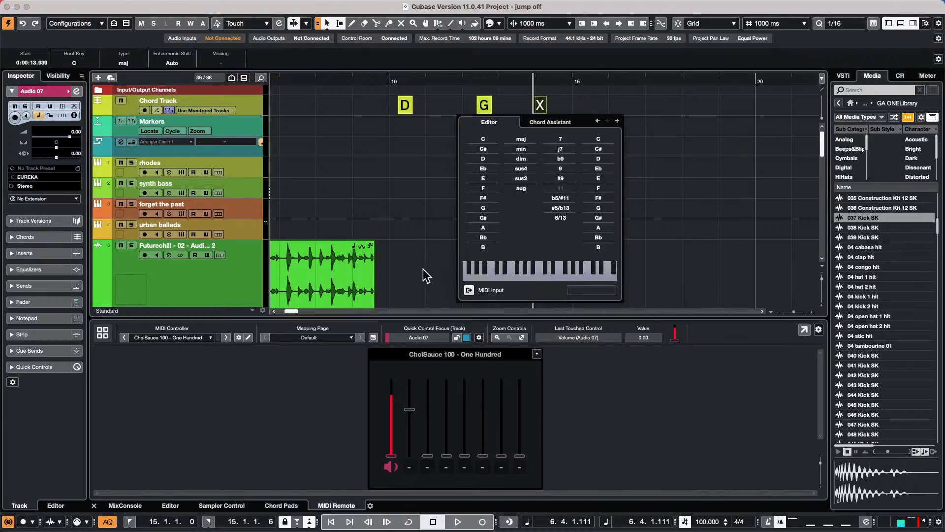
click(483, 228)
key(Escape)
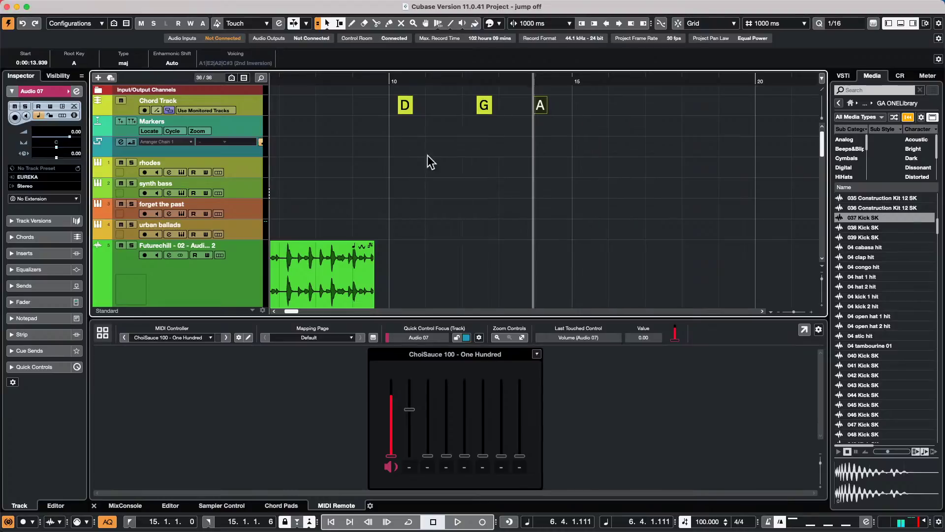
- Open the Audio 07 vocal adlib event in a separate Sample Editor window
scroll(425, 161, down, 10)
double_click(445, 259)
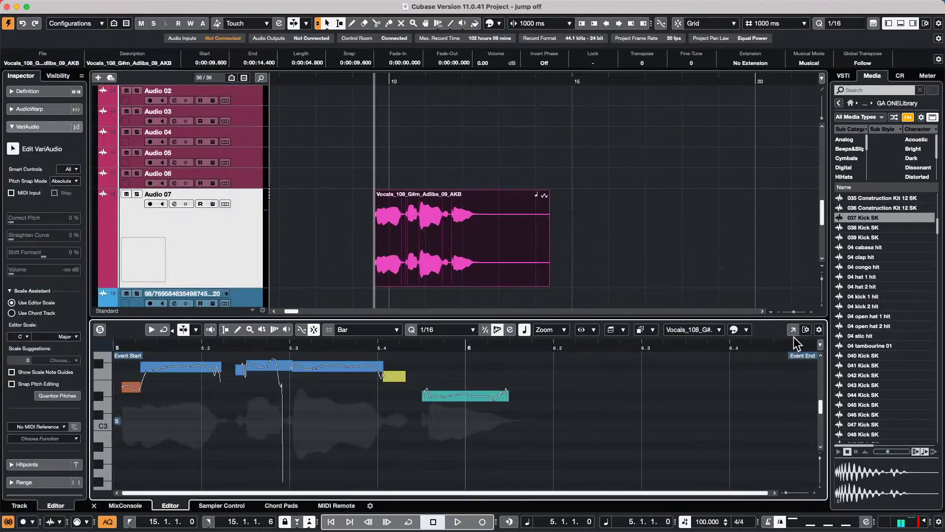
click(794, 329)
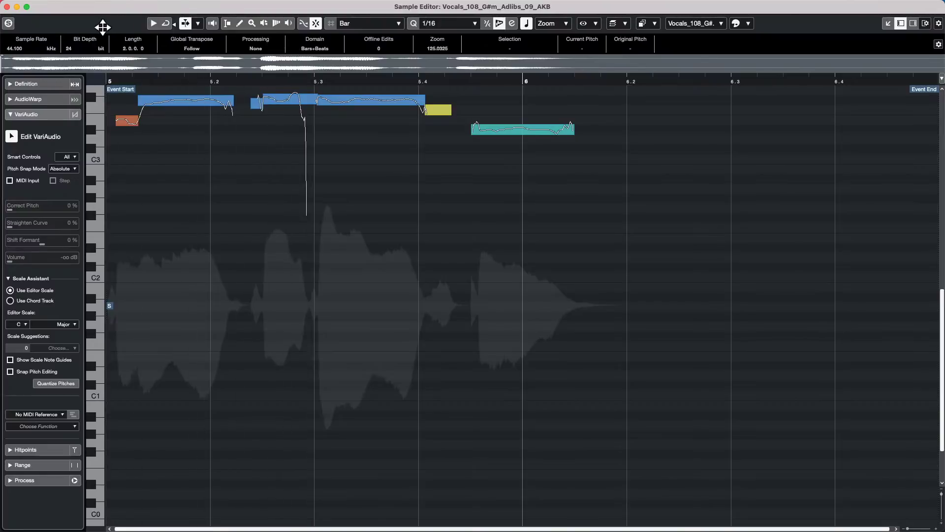
- Change the Scale Assistant's editor scale root from C to D, making it D major
scroll(179, 142, up, 5)
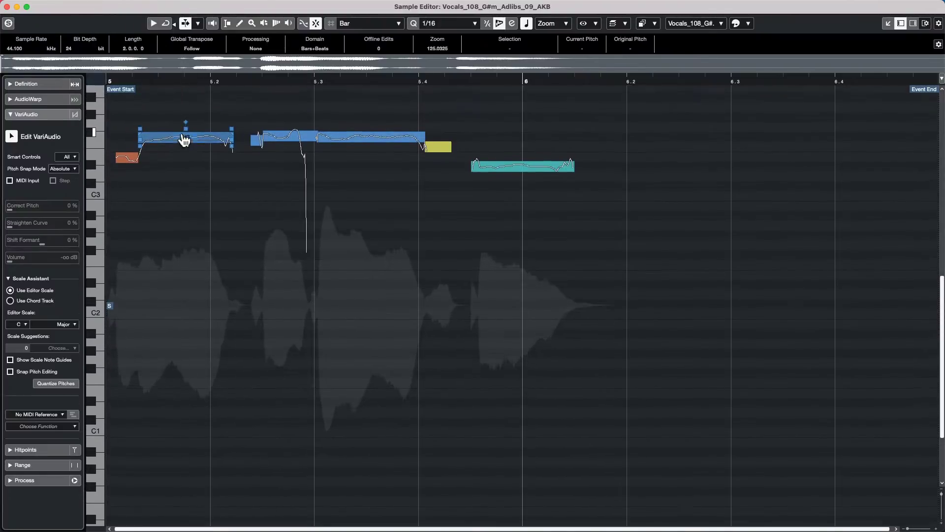
scroll(186, 140, up, 1)
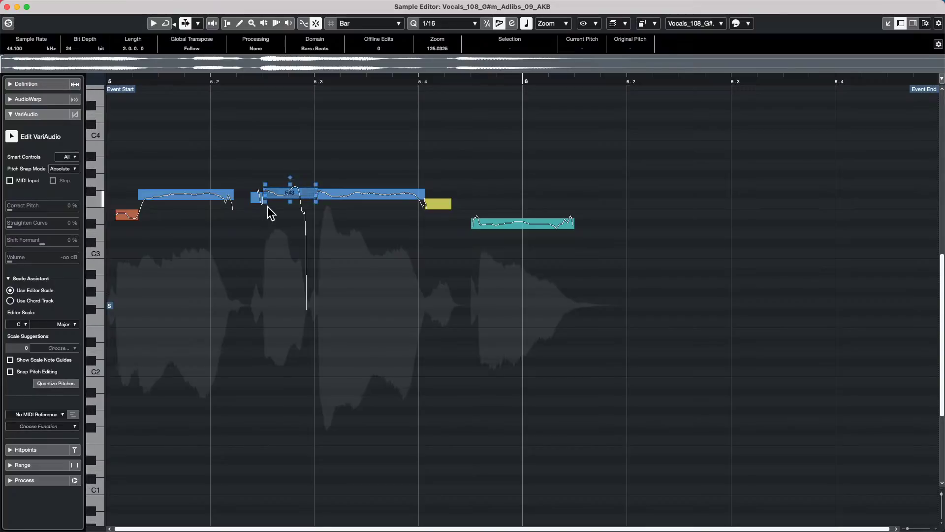
click(9, 279)
click(8, 278)
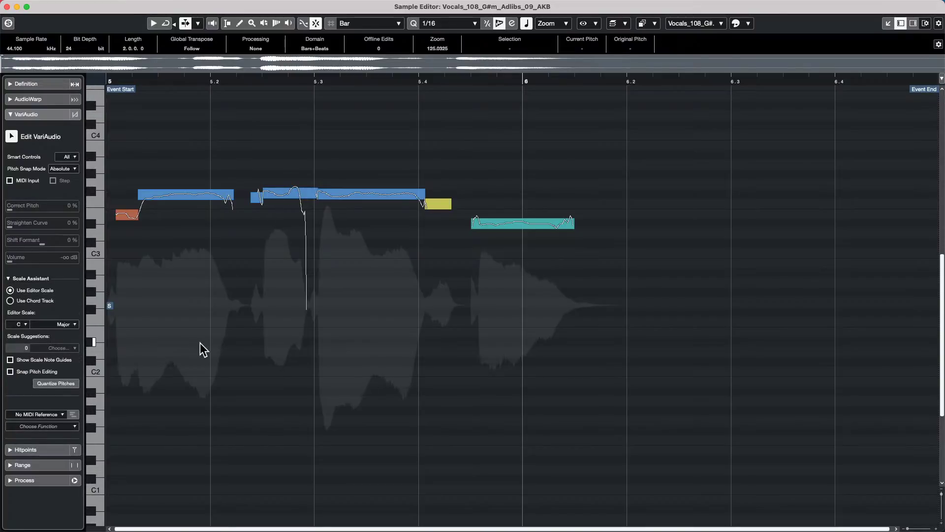
click(22, 325)
click(26, 345)
- Colour the VariAudio notes by Scale/Chords and select the first F#3 note
click(740, 24)
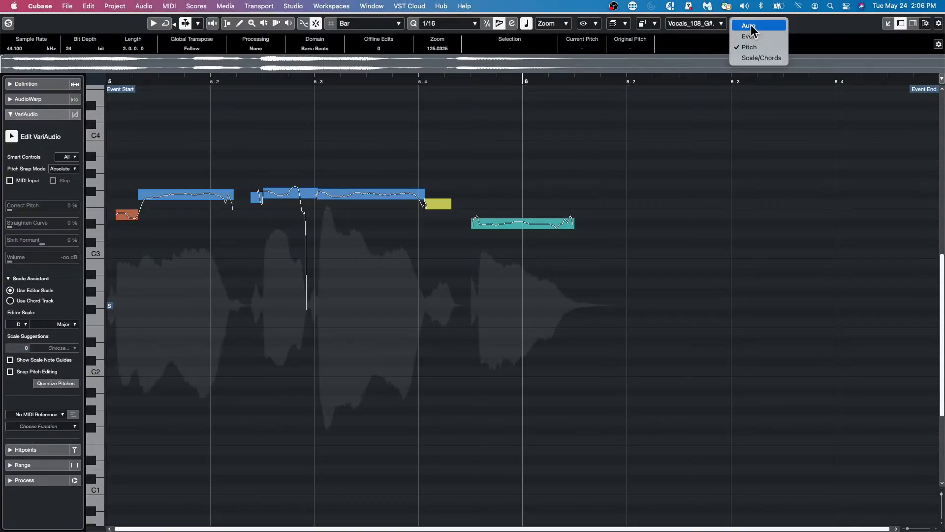
click(761, 58)
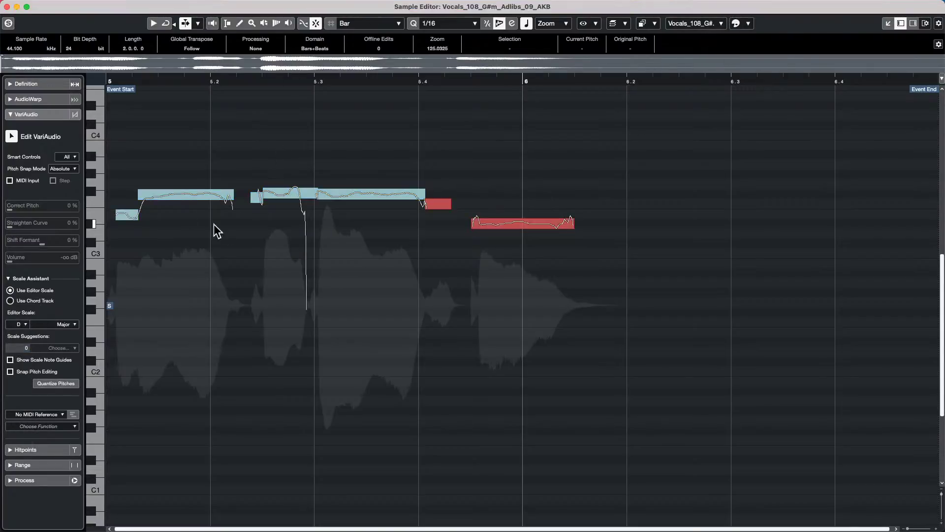
click(191, 196)
mouse_move(199, 198)
mouse_down()
mouse_move(200, 169)
mouse_move(198, 197)
mouse_up()
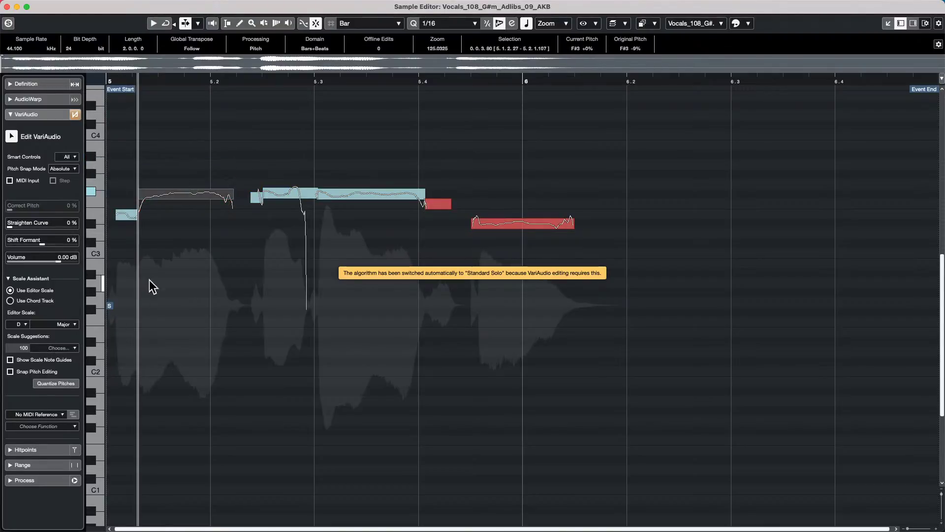
- Turn on Snap Pitch Editing and try raising the two F#3 note segments
click(11, 372)
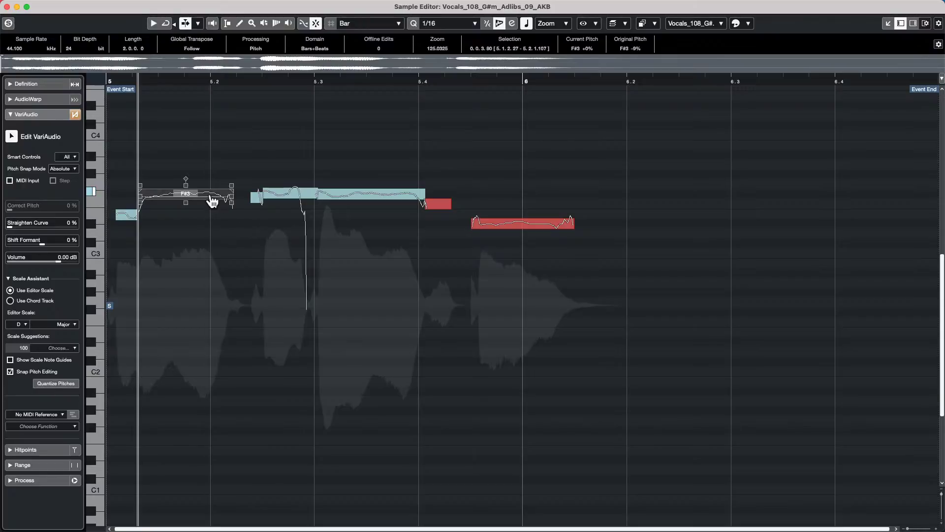
mouse_move(212, 198)
mouse_down()
mouse_move(215, 129)
mouse_move(215, 218)
mouse_move(215, 199)
mouse_up()
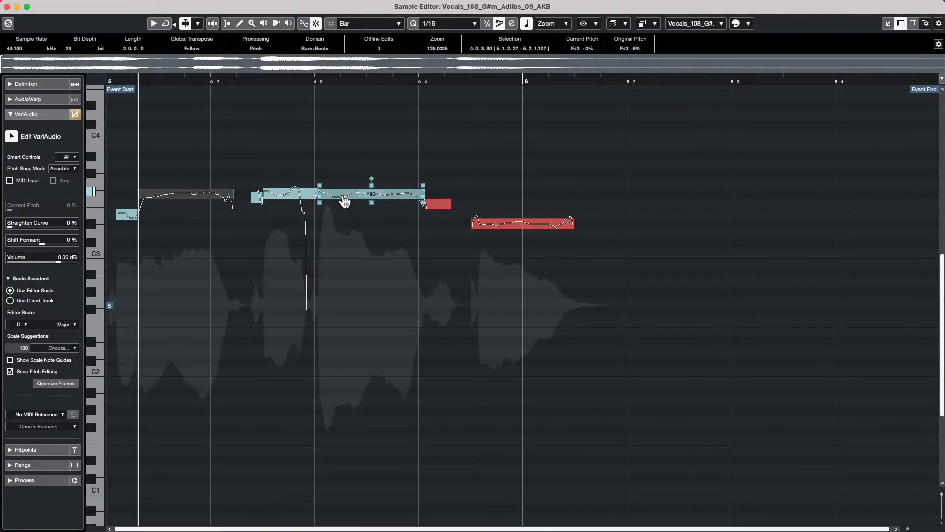
mouse_move(344, 200)
mouse_down()
mouse_move(350, 157)
mouse_move(346, 262)
mouse_move(357, 200)
mouse_up()
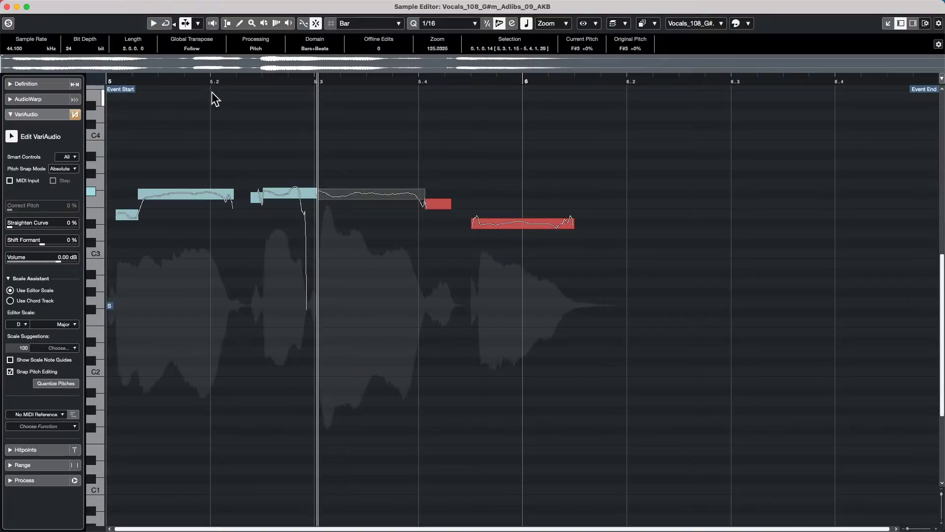
click(6, 7)
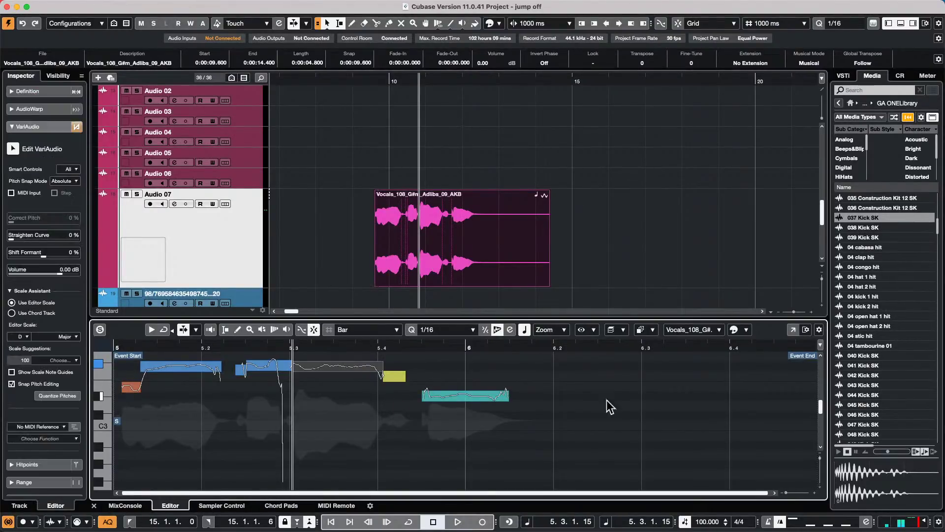
click(793, 329)
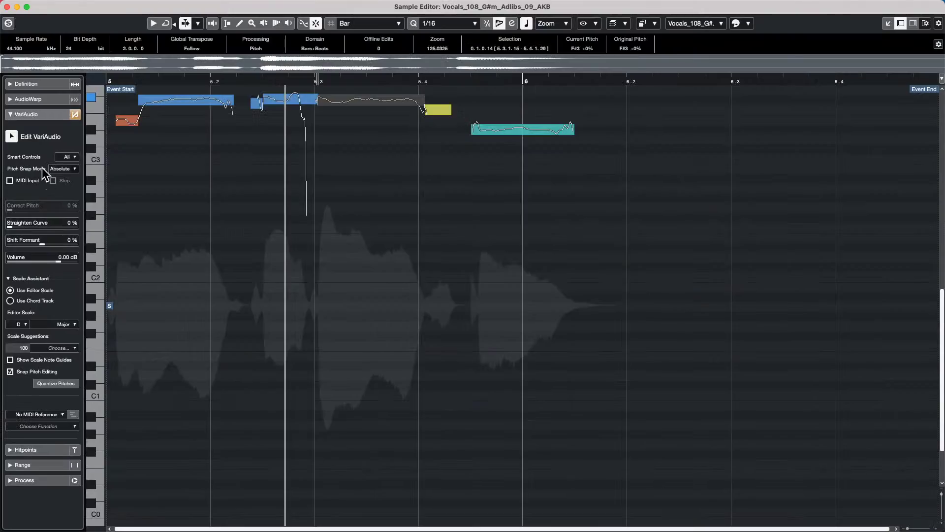
click(9, 278)
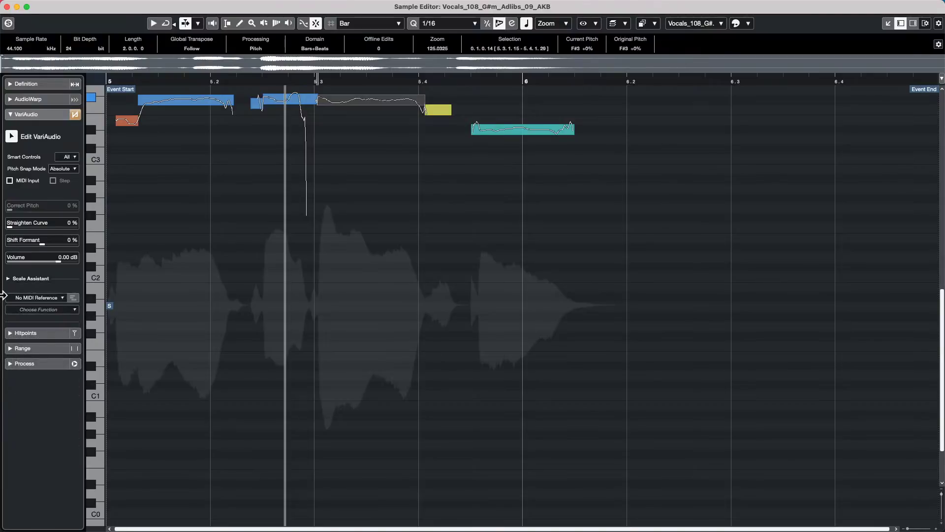
click(8, 278)
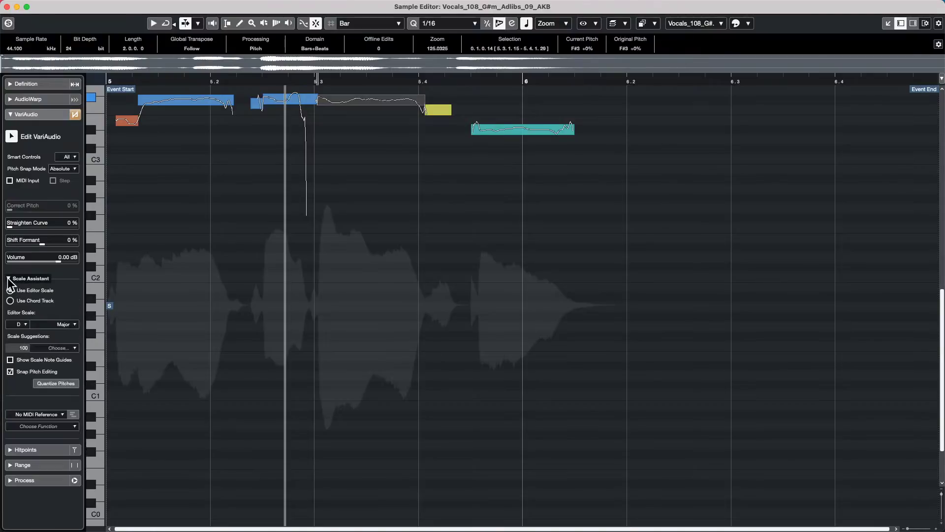
click(8, 278)
click(8, 279)
click(8, 278)
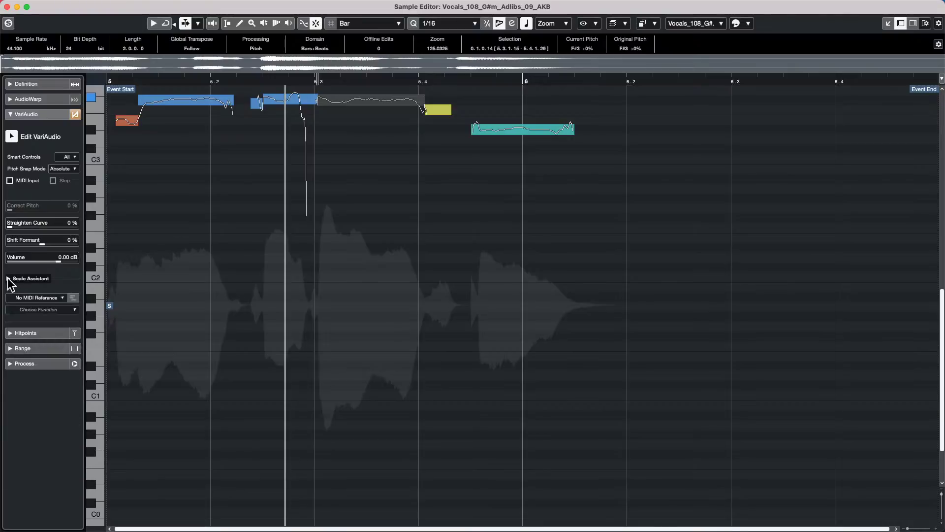
click(8, 278)
click(8, 279)
click(9, 279)
click(8, 278)
click(9, 278)
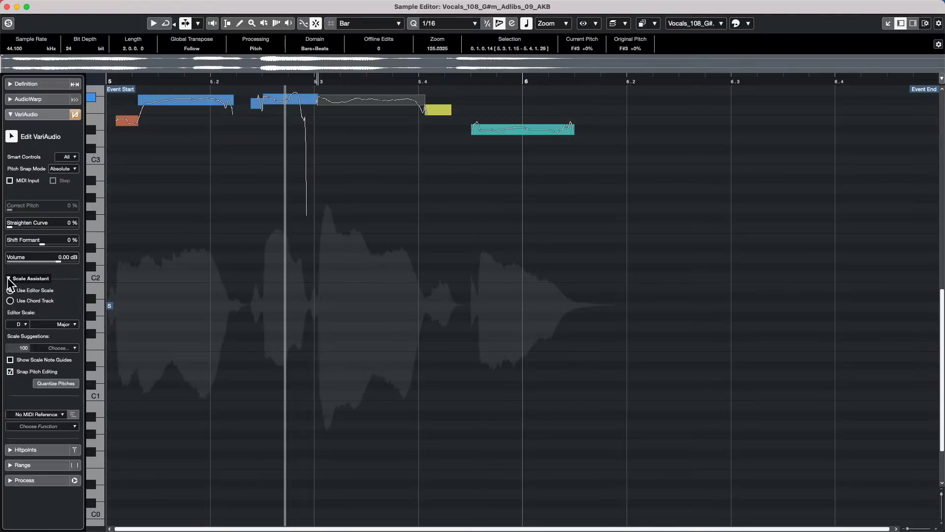
click(8, 279)
click(9, 279)
click(9, 278)
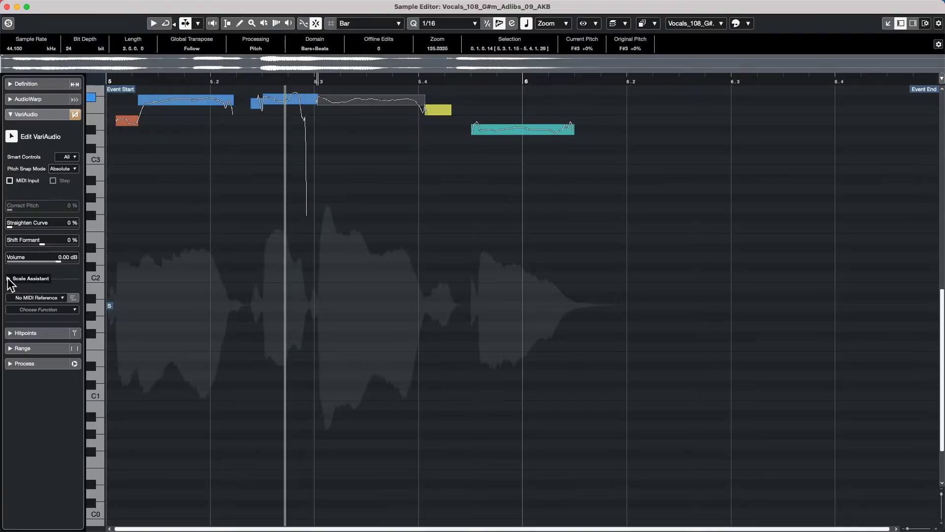
- Close the Sample Editor window and show the Audio 07 track's Channel Settings
click(7, 6)
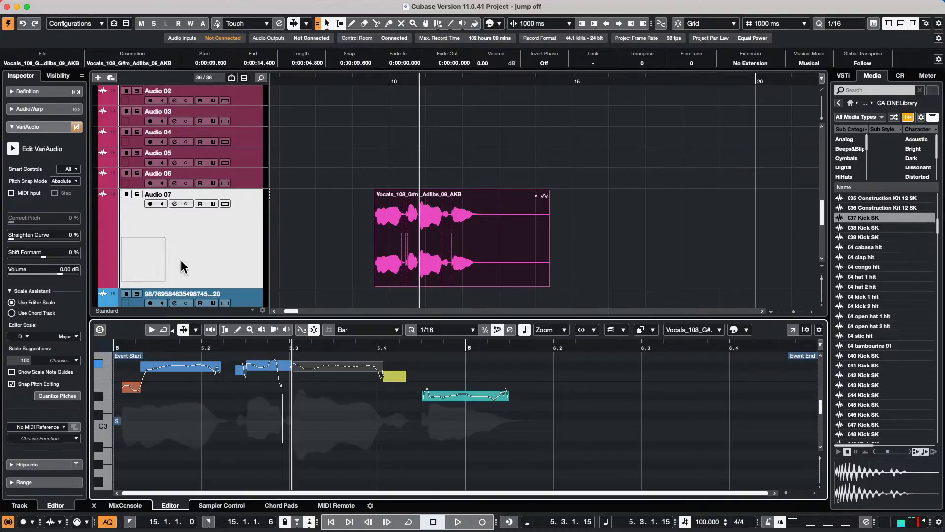
click(239, 235)
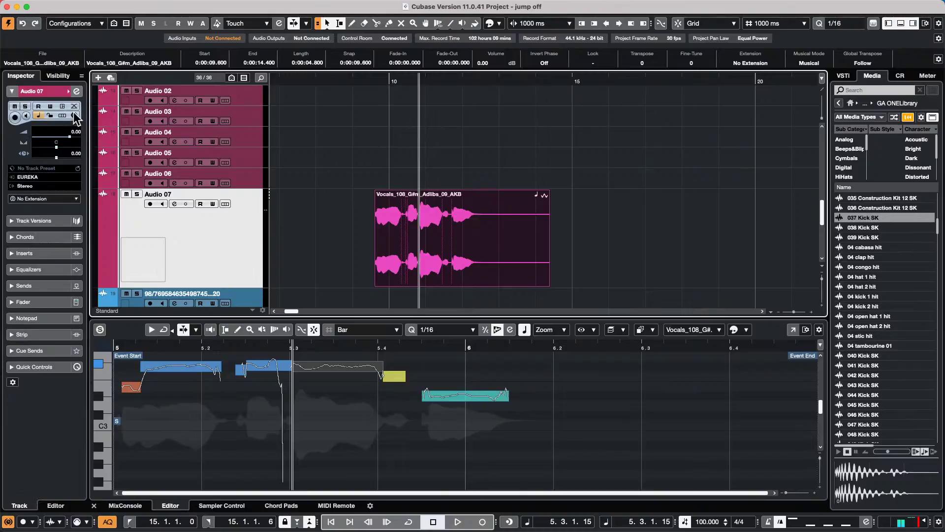
click(76, 91)
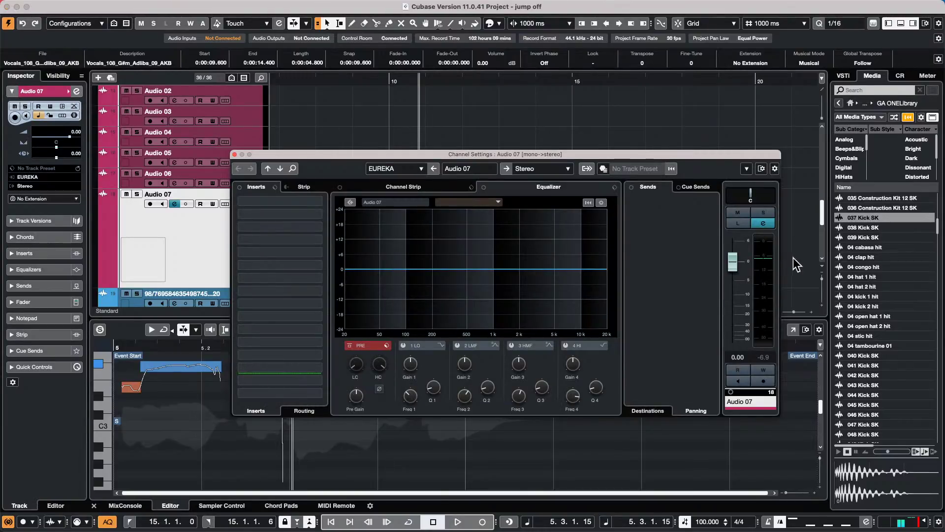
- Raise the Audio 07 channel fader from 0.00 dB to 0.40 dB
click(734, 264)
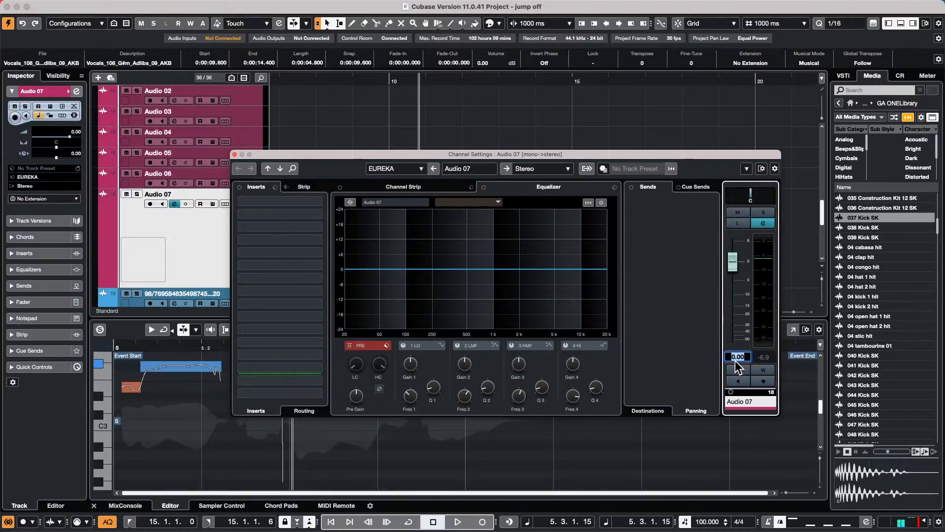
text(.001)
key(Return)
drag(728, 265, 725, 259)
- Move the Audio 07 Channel Settings window aside to uncover the project event
drag(597, 154, 640, 143)
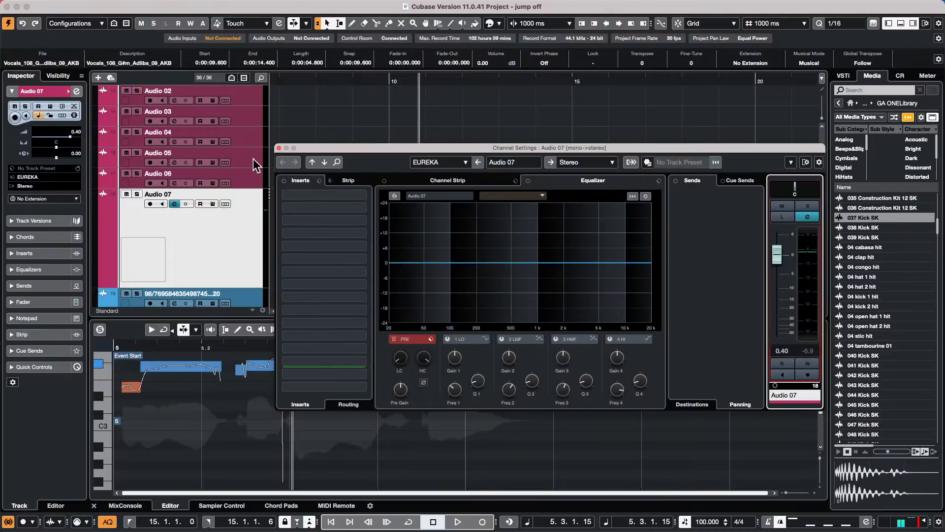
- Close Channel Settings and add two Mackie Control remote devices in Studio Setup
click(279, 148)
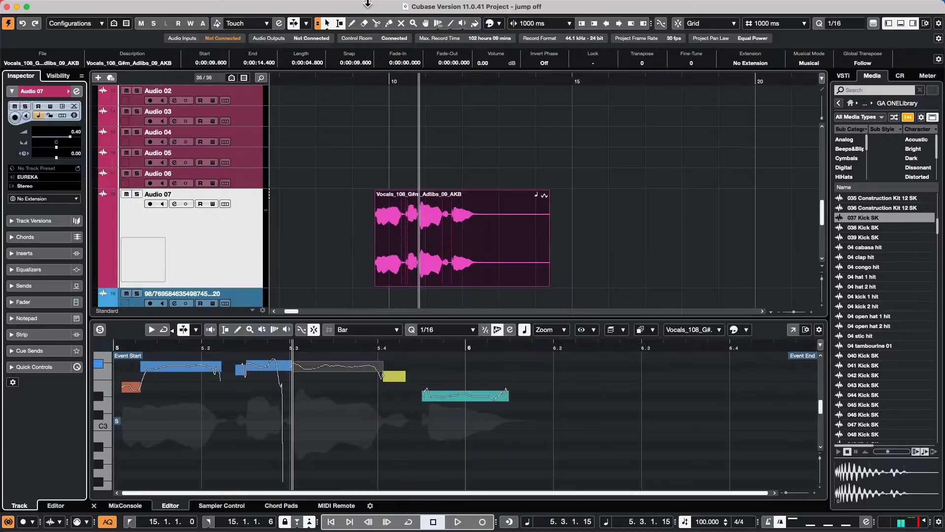
mouse_move(360, 2)
click(293, 6)
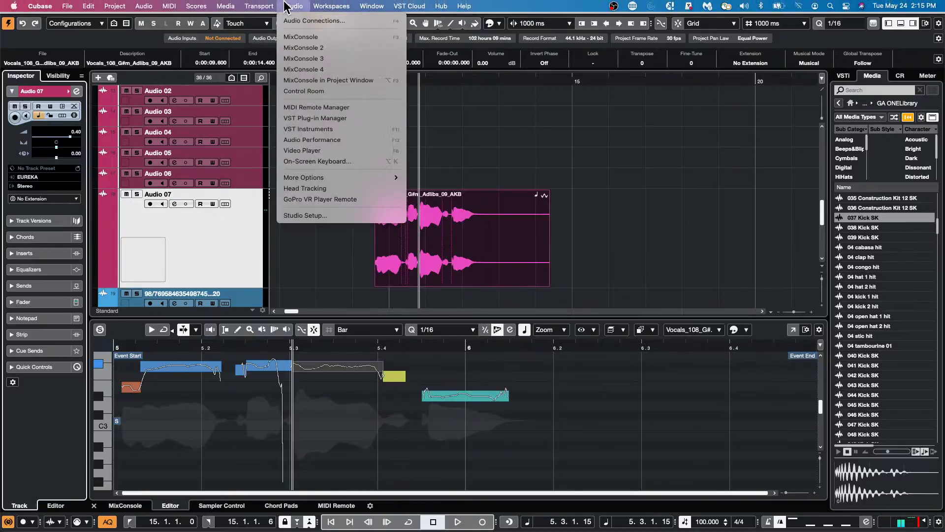
click(296, 217)
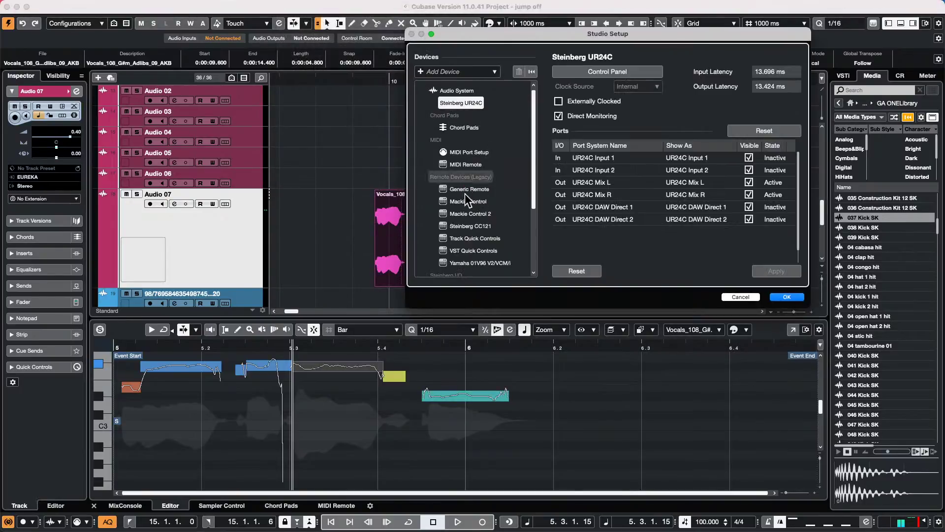
click(426, 72)
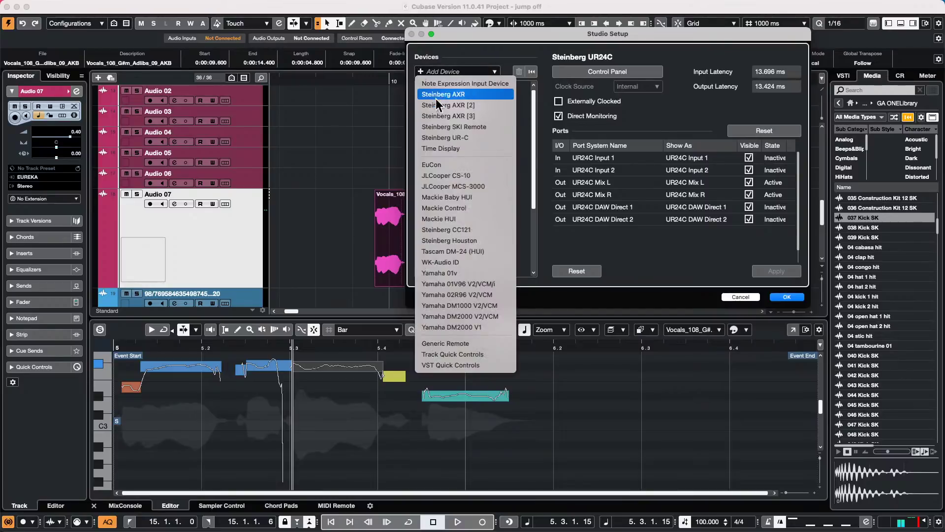
click(448, 51)
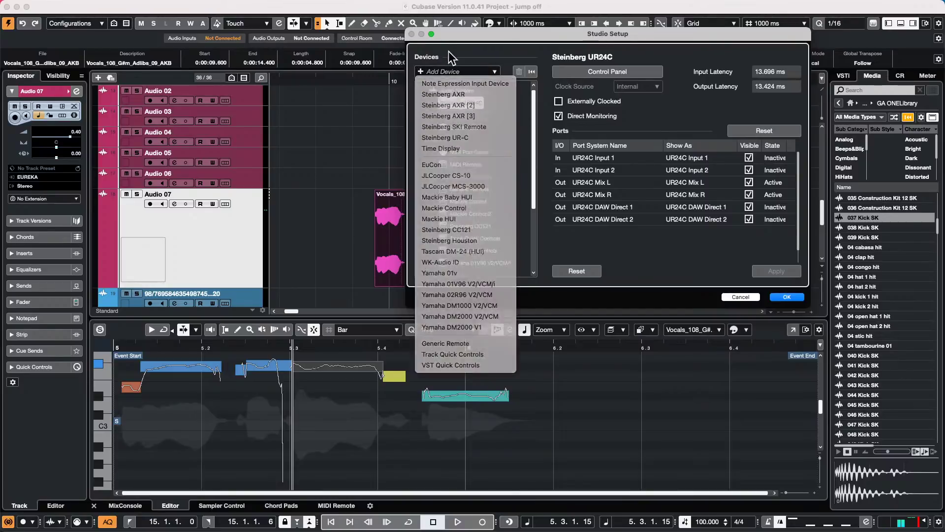
click(422, 70)
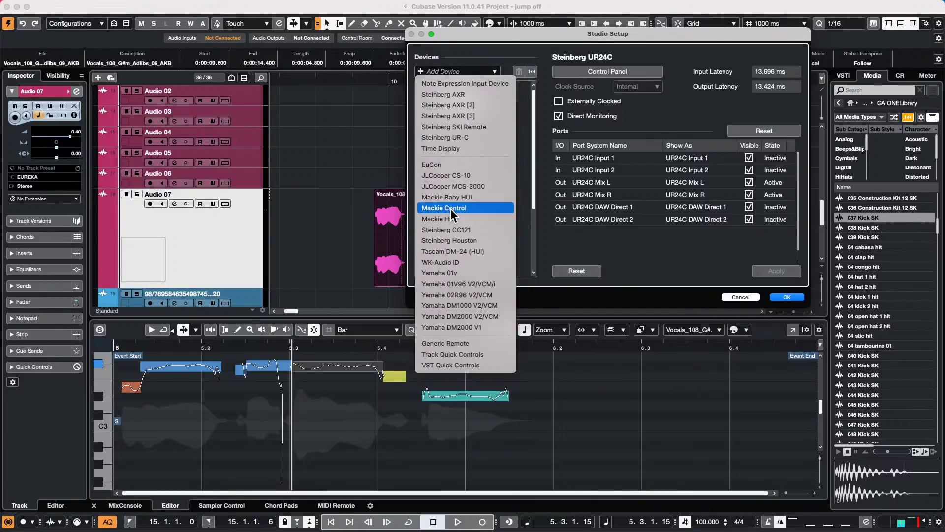
click(450, 208)
click(418, 73)
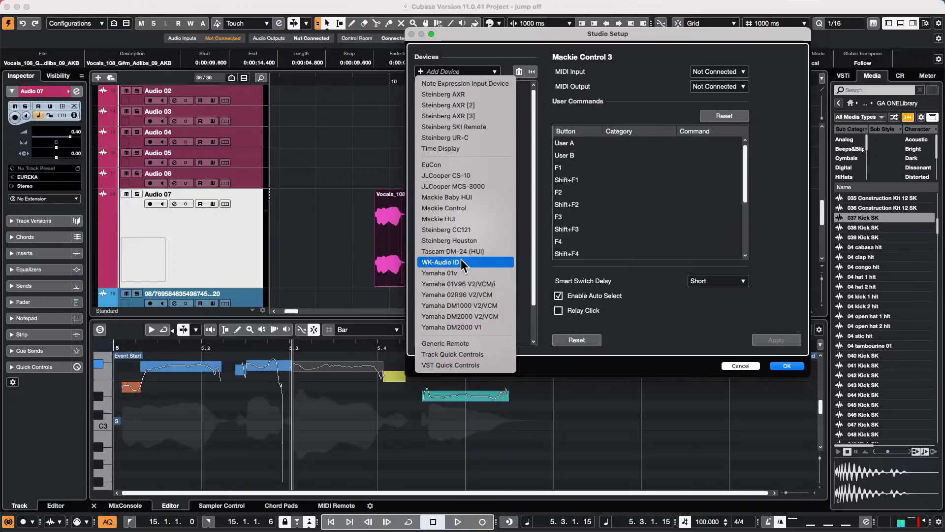
click(489, 206)
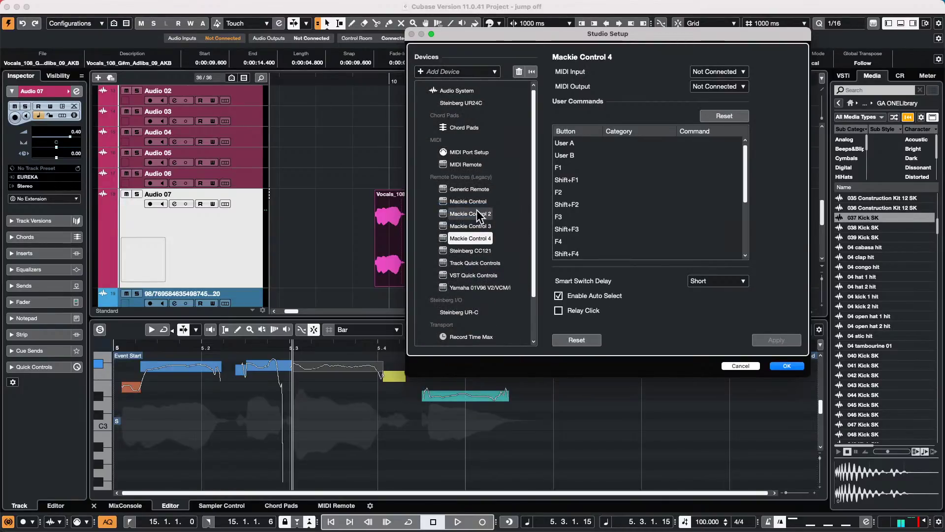
- Review the Mackie Control and Mackie Control 2 settings without connecting MIDI inputs, then confirm with OK
click(479, 204)
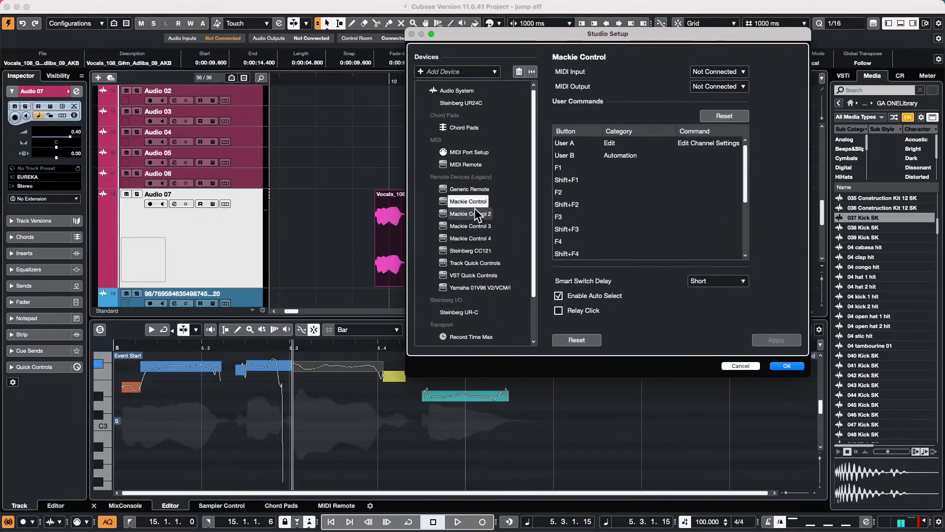
click(475, 209)
click(476, 197)
click(718, 72)
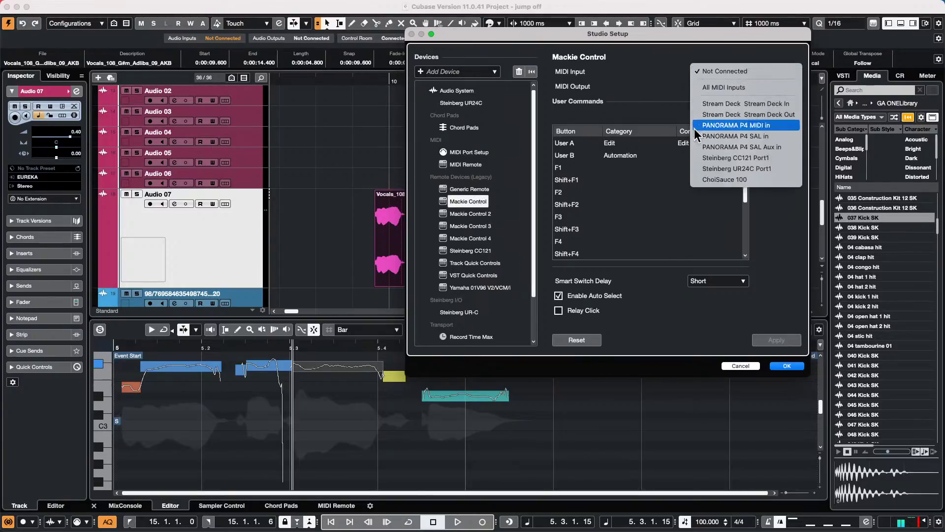
click(649, 61)
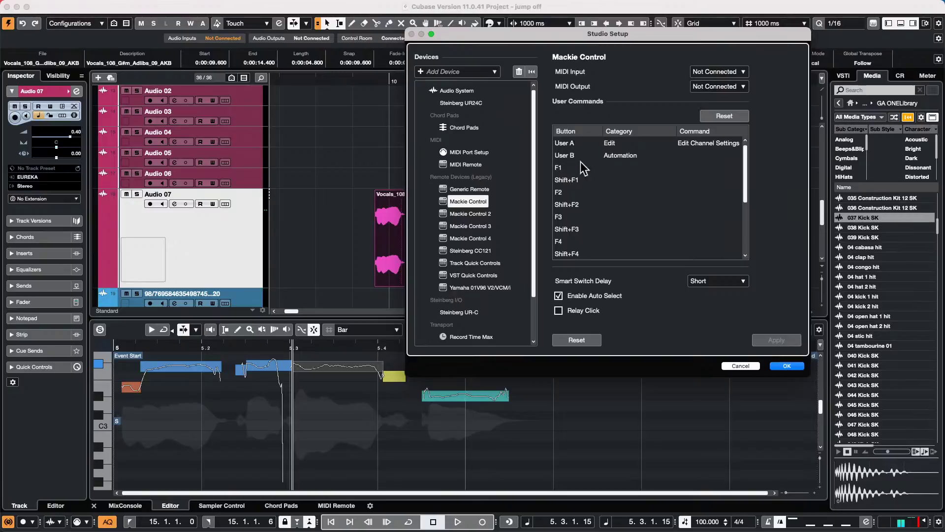
click(471, 214)
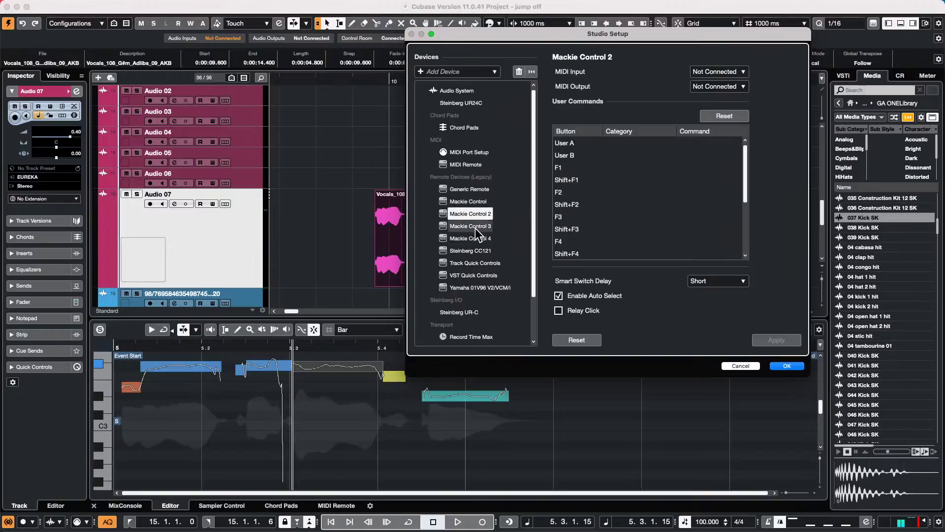
click(475, 201)
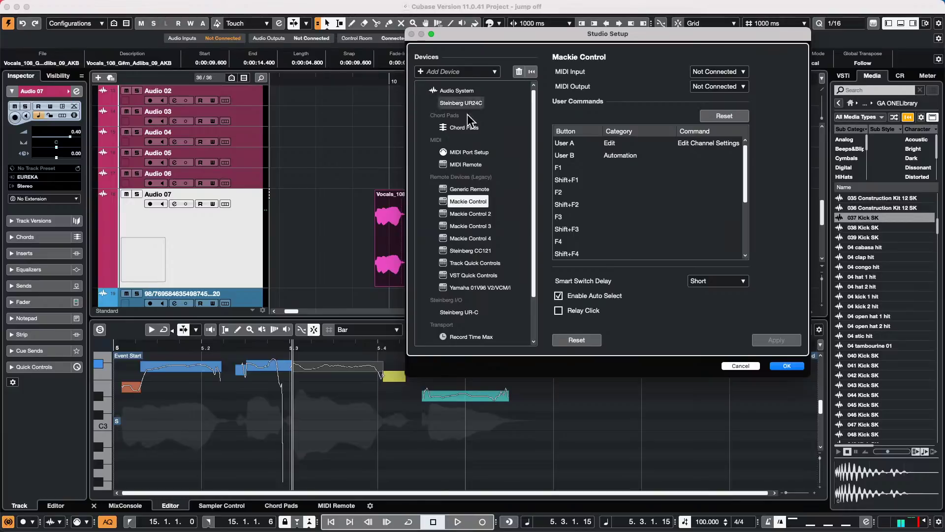
click(293, 6)
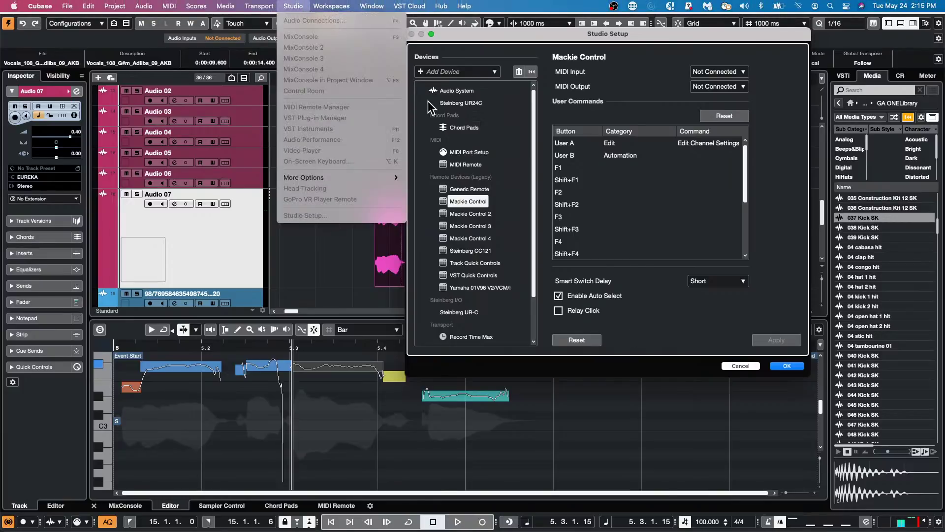
click(786, 370)
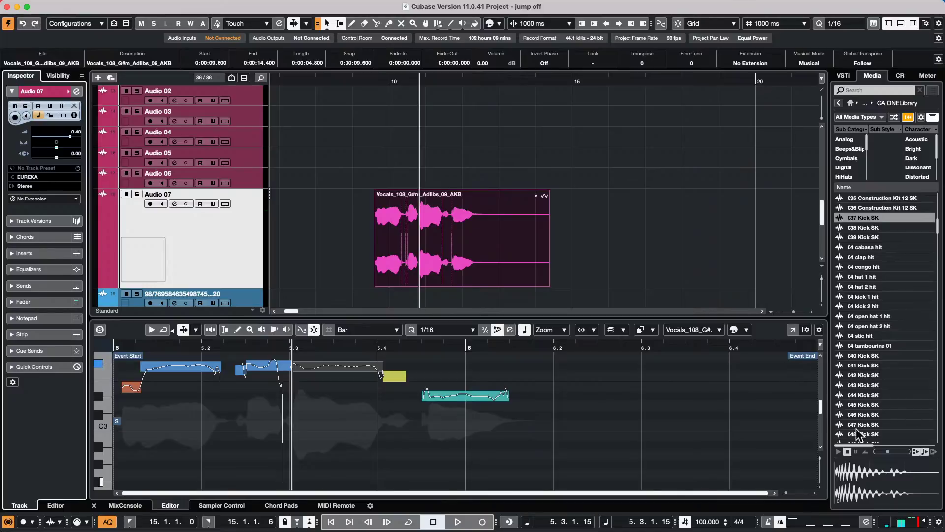
- Open the recent project '11 Amos Moses - GO.cpr' and activate it
mouse_move(934, 4)
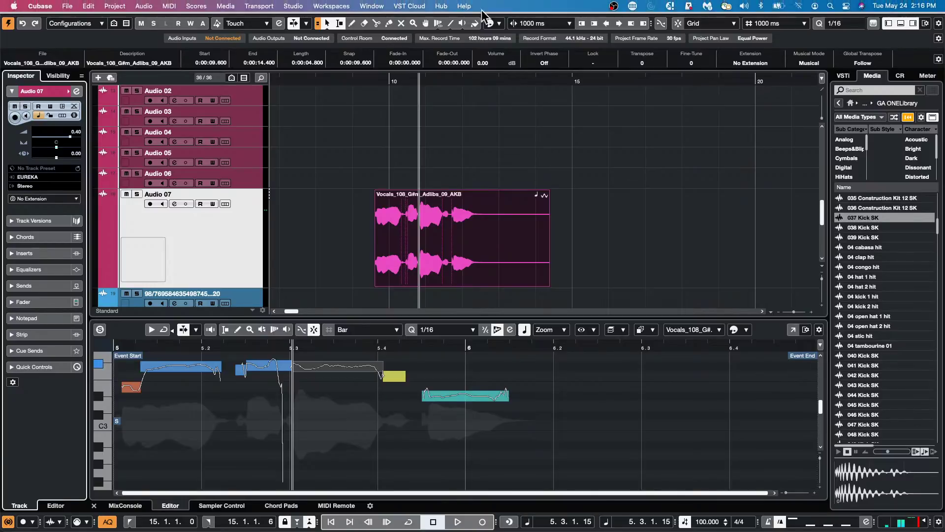
click(67, 6)
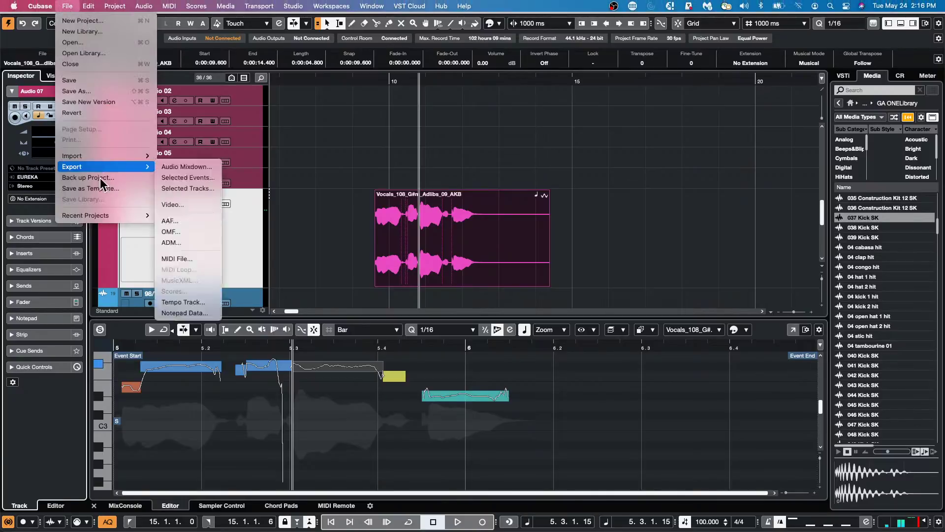
mouse_move(118, 215)
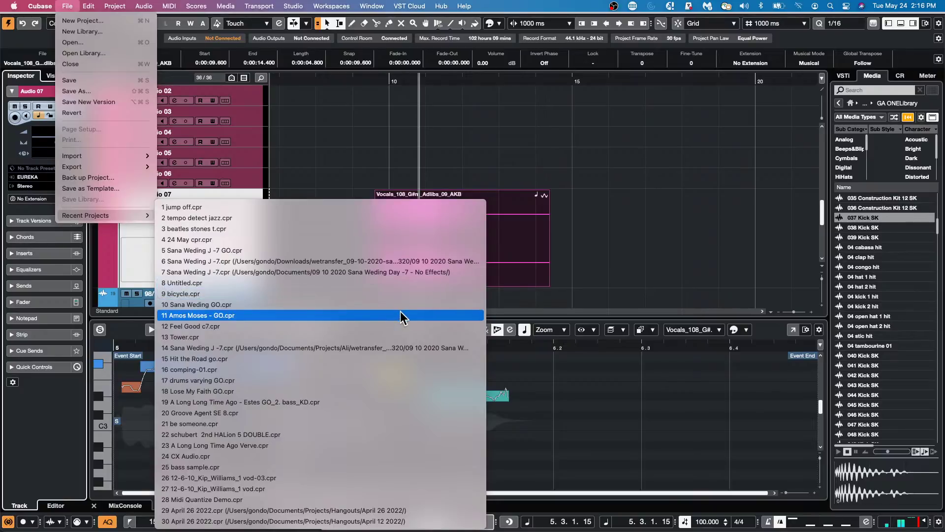
click(400, 312)
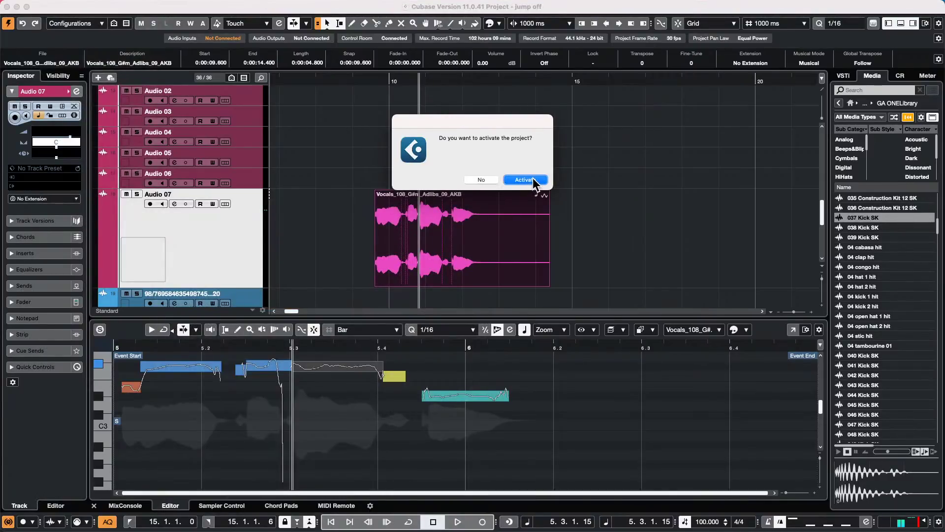
key(Return)
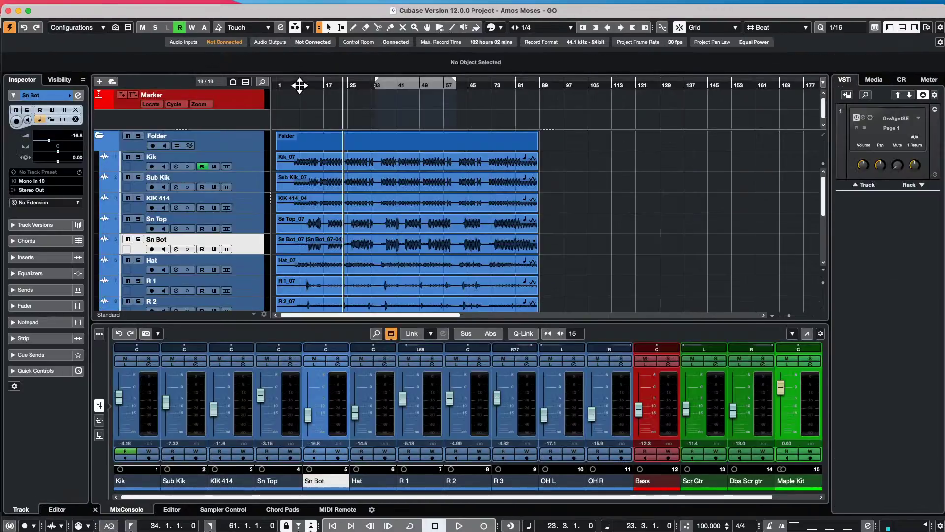
- Open the Sub Kik_07 audio event in the Sample Editor and enable hitpoint editing
drag(300, 84, 298, 124)
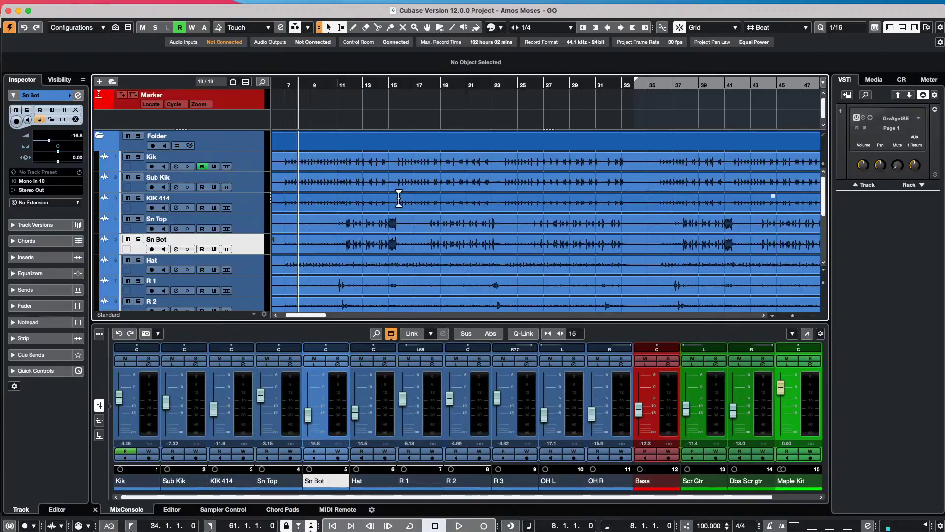
double_click(467, 188)
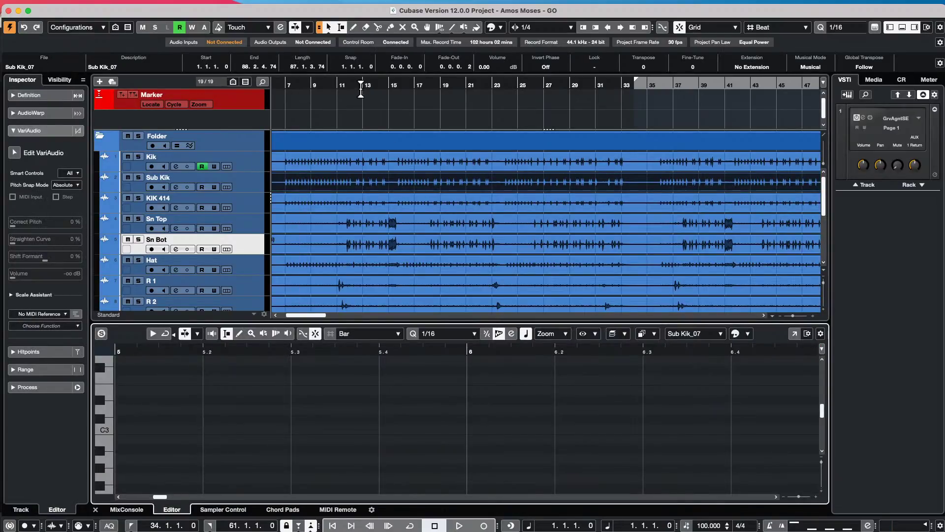
drag(375, 84, 391, 58)
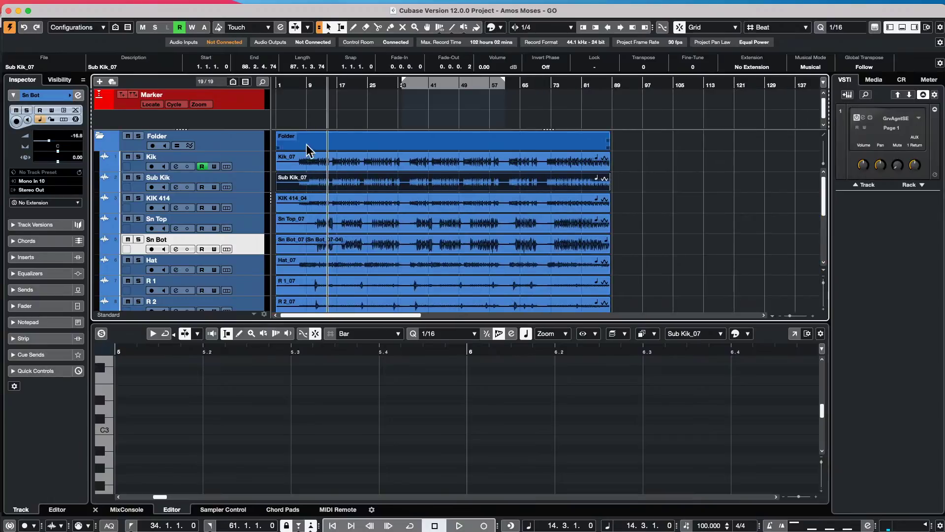
click(252, 181)
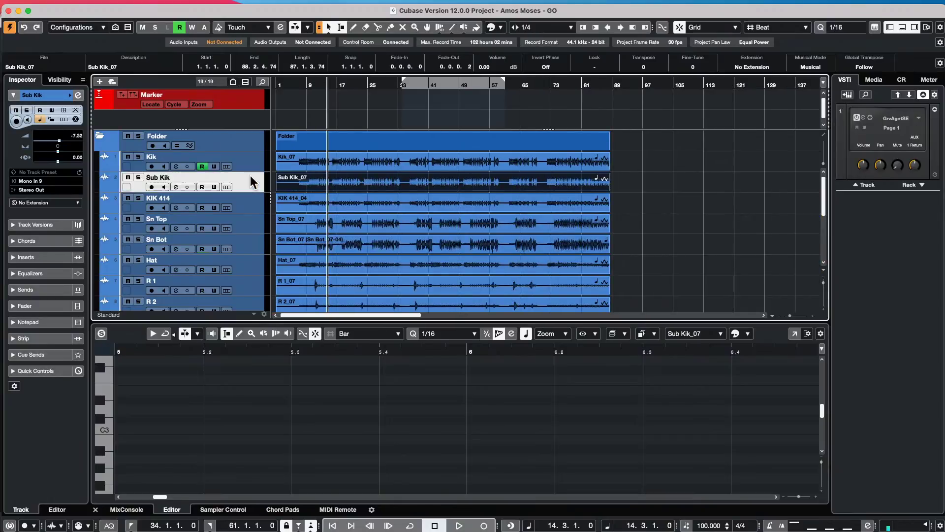
click(432, 185)
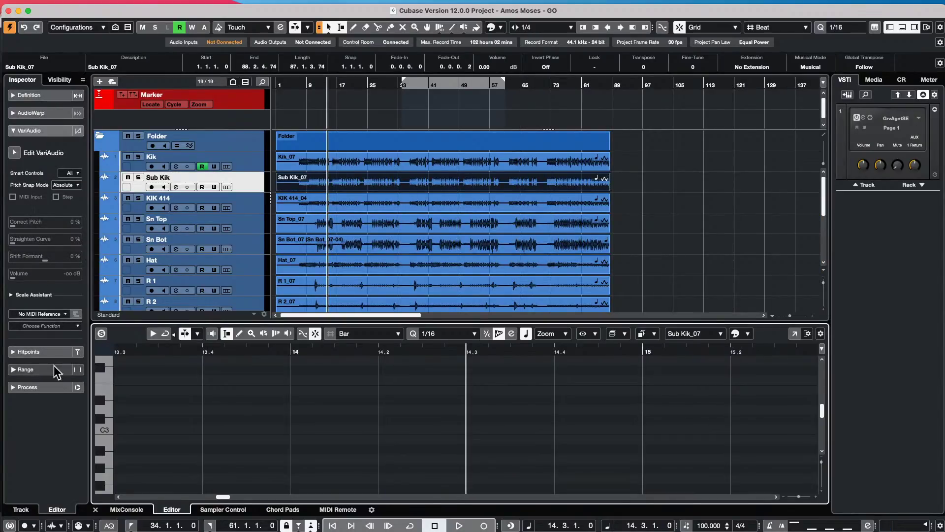
click(54, 352)
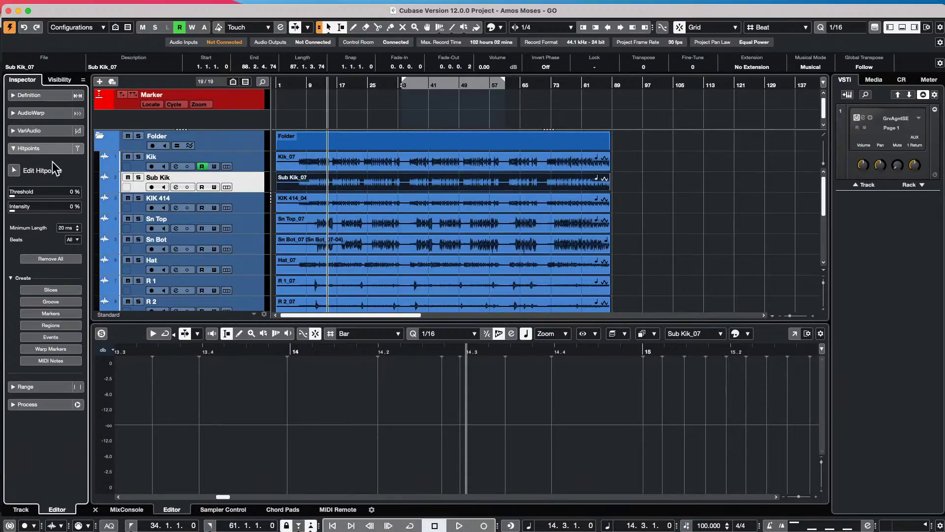
click(13, 171)
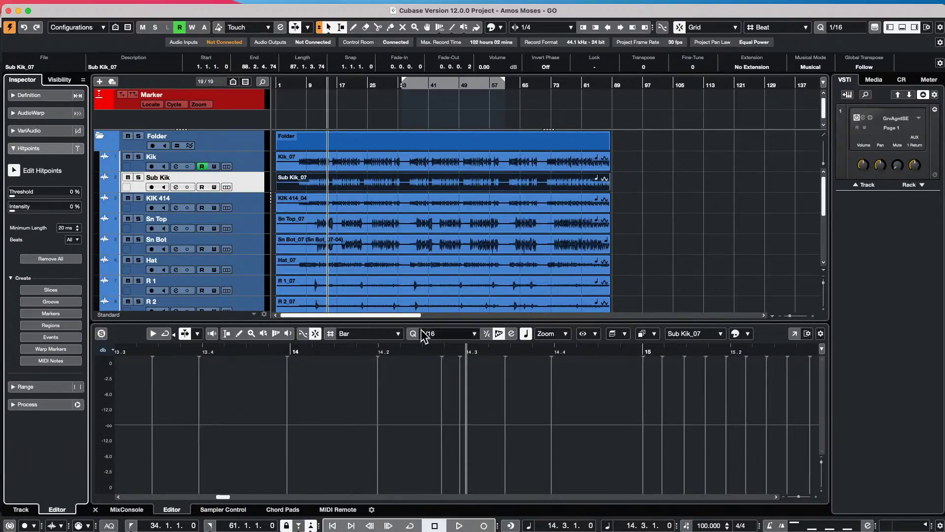
drag(365, 353, 371, 327)
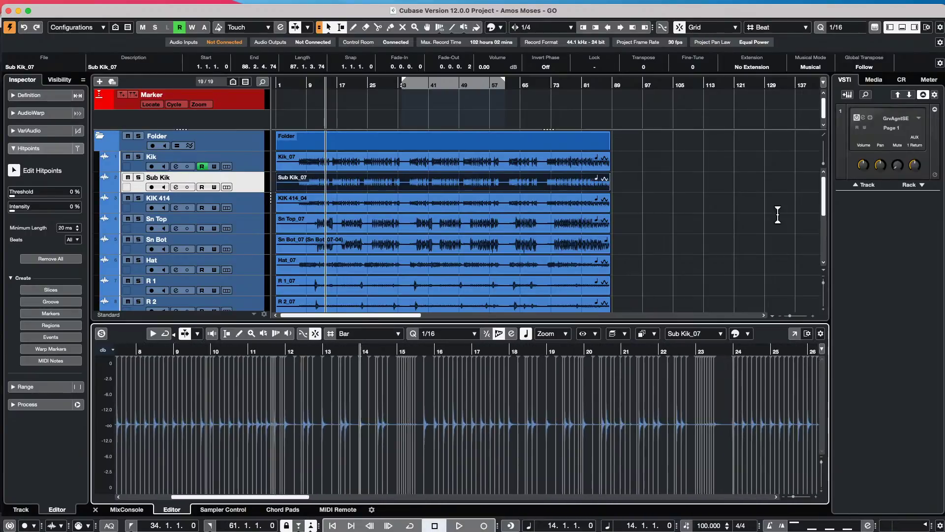
- Set the hitpoint detection threshold to 4 % and intensity to 3 %
click(683, 274)
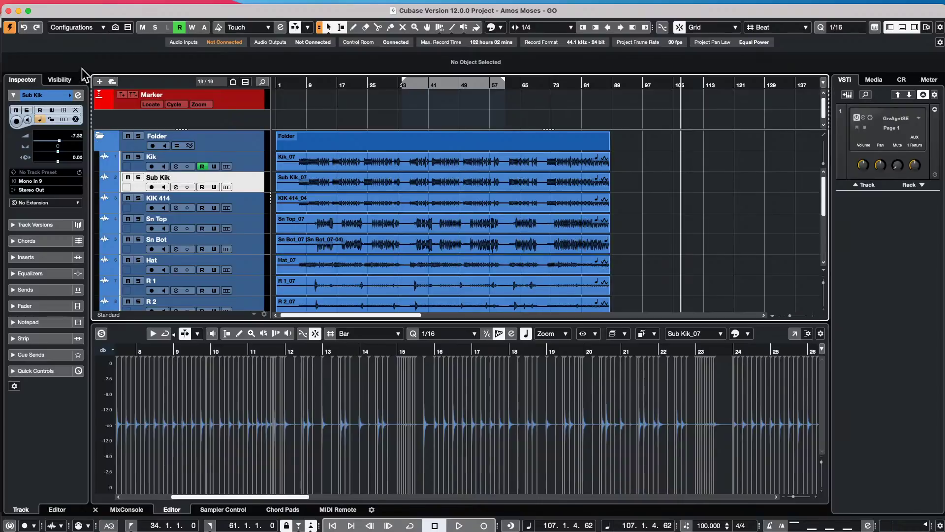
click(421, 190)
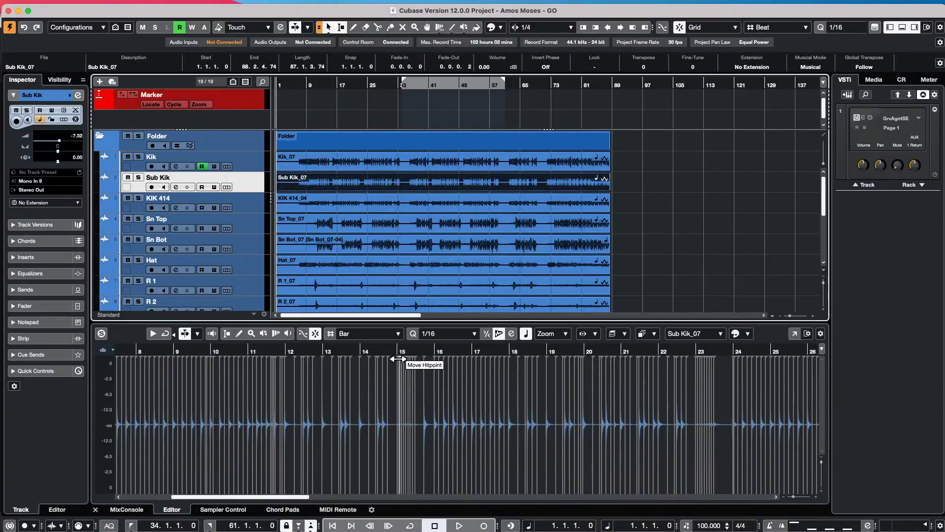
mouse_move(397, 350)
mouse_down()
mouse_move(395, 382)
mouse_move(398, 353)
mouse_up()
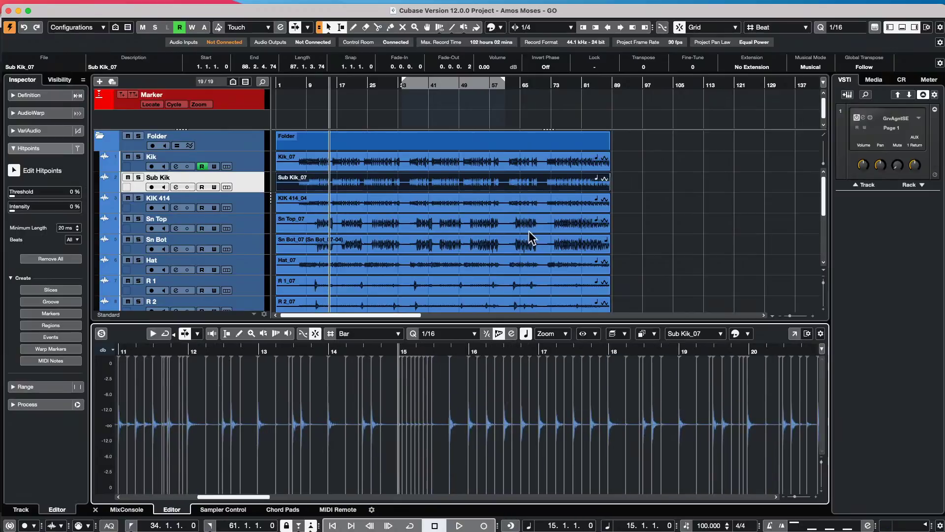
scroll(436, 212, down, 5)
scroll(436, 224, up, 4)
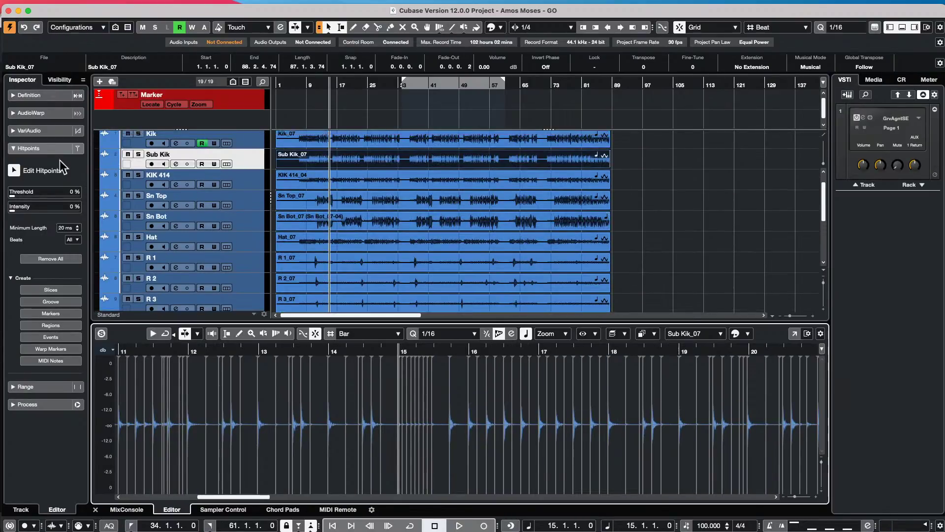
click(12, 280)
click(12, 280)
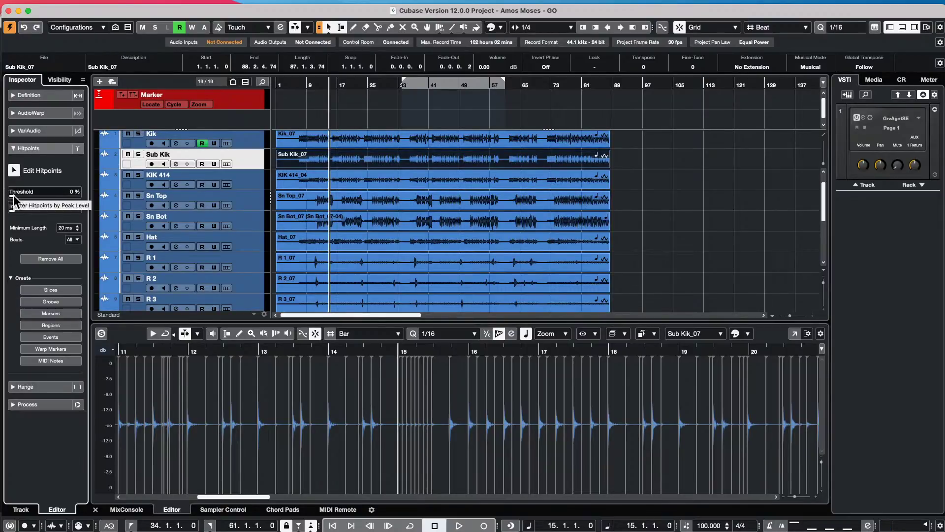
drag(13, 195, 16, 195)
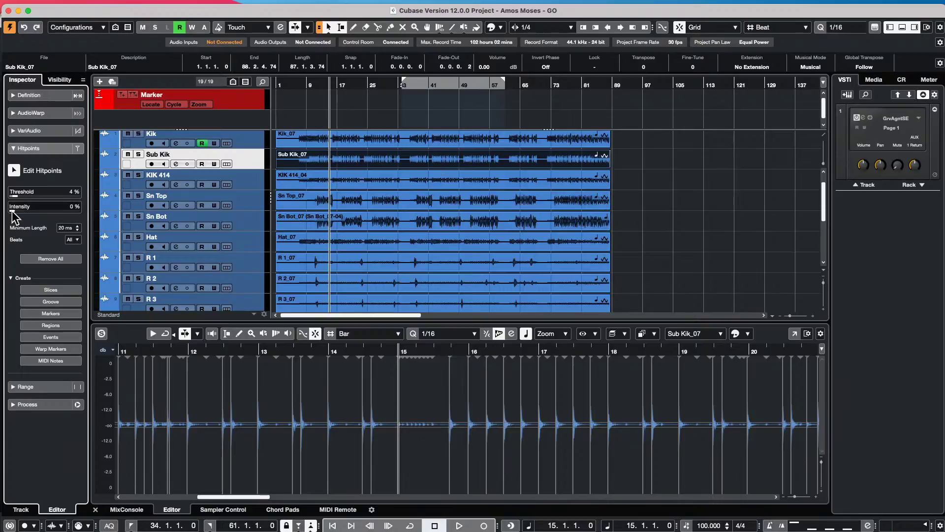
drag(12, 211, 13, 212)
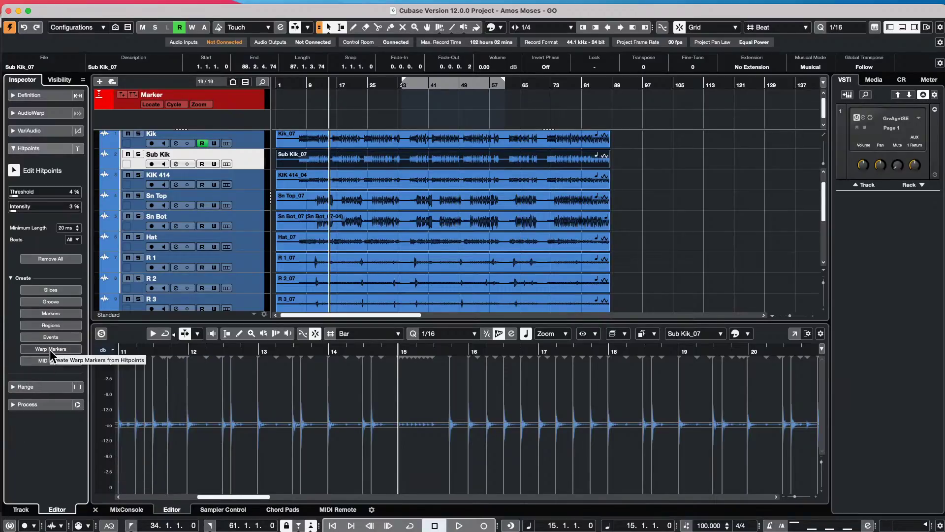
click(10, 278)
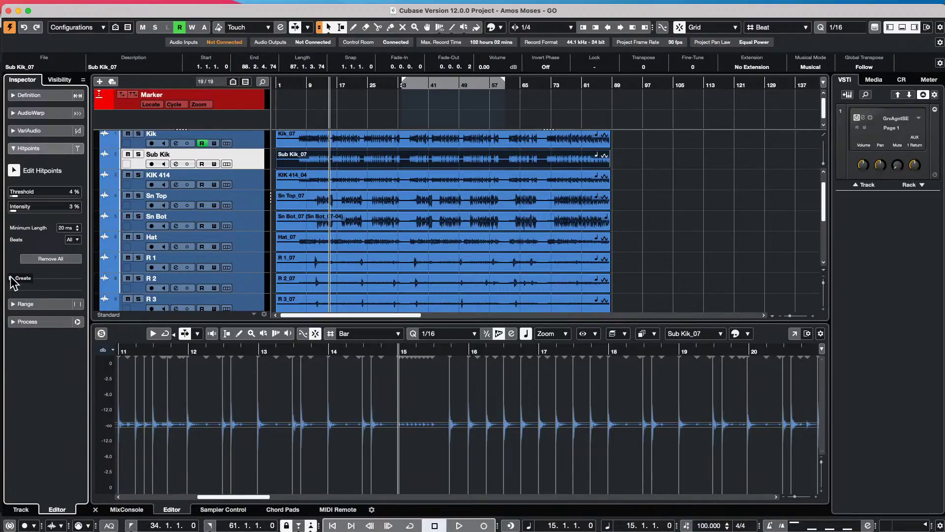
- Create warp markers from the detected Sub Kik hitpoints
click(11, 278)
click(42, 349)
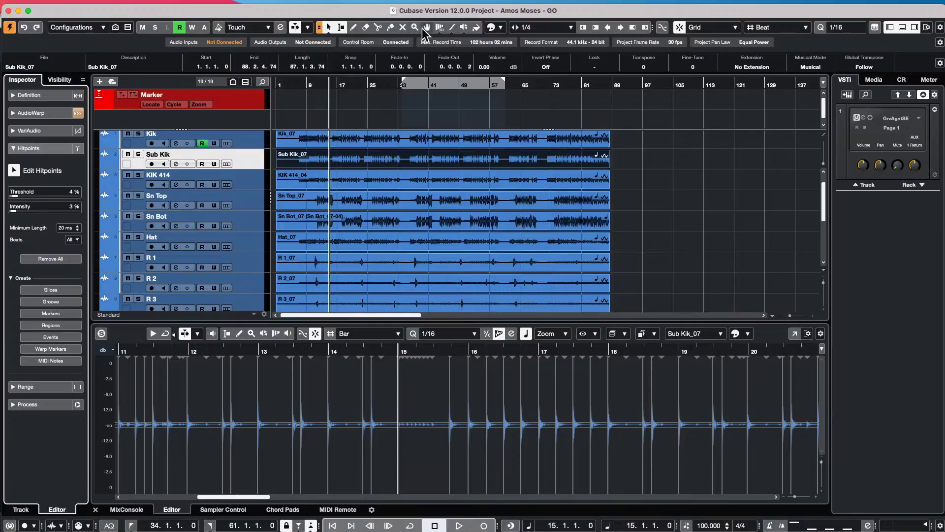
click(440, 29)
- Keep the warp tool in Free Warp mode, enlarge the Sub Kik track and zoom to bars 21–29
click(440, 29)
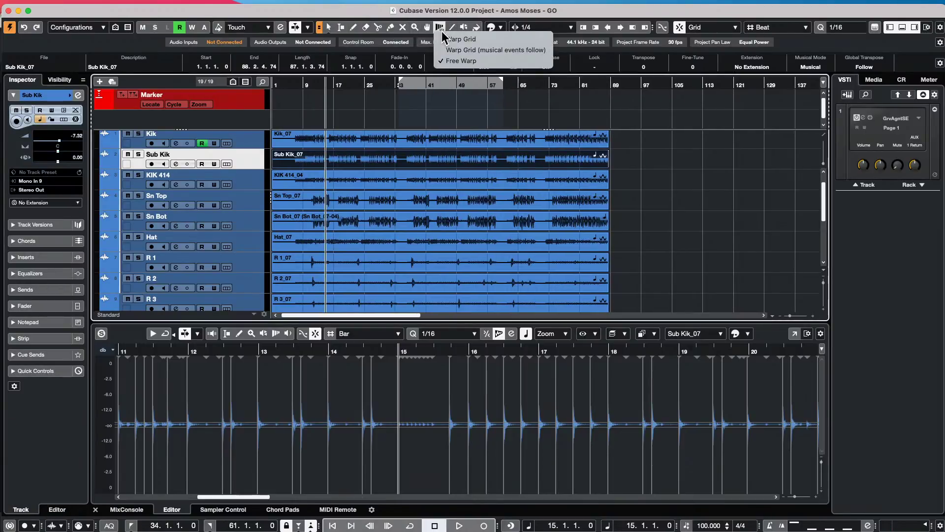
click(460, 61)
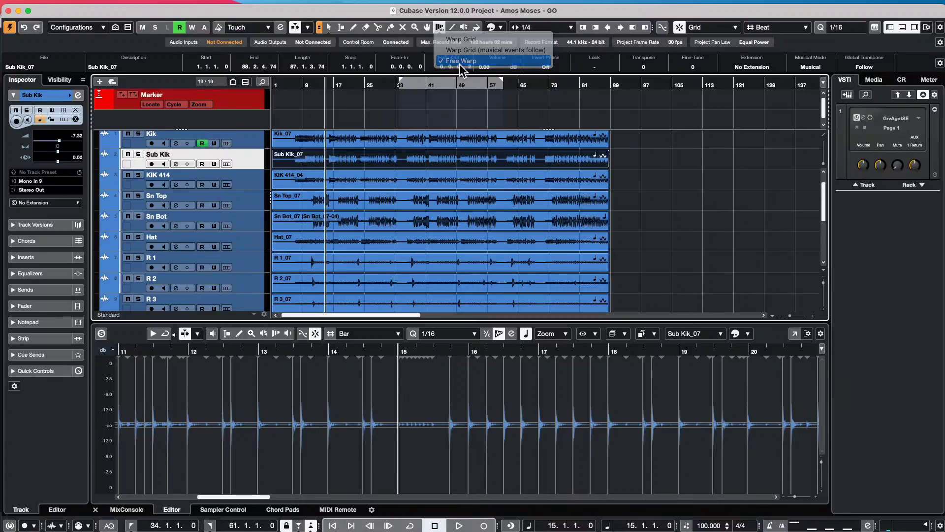
drag(240, 169, 235, 208)
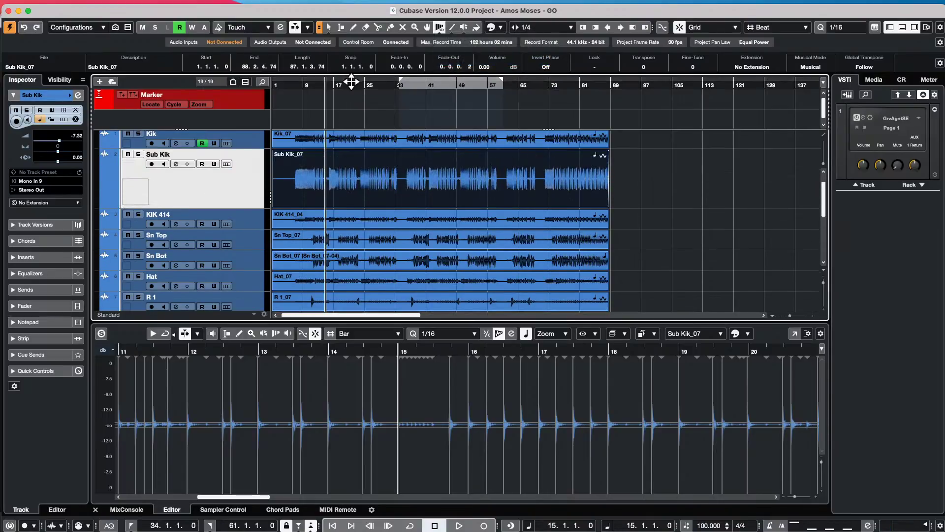
drag(350, 83, 367, 103)
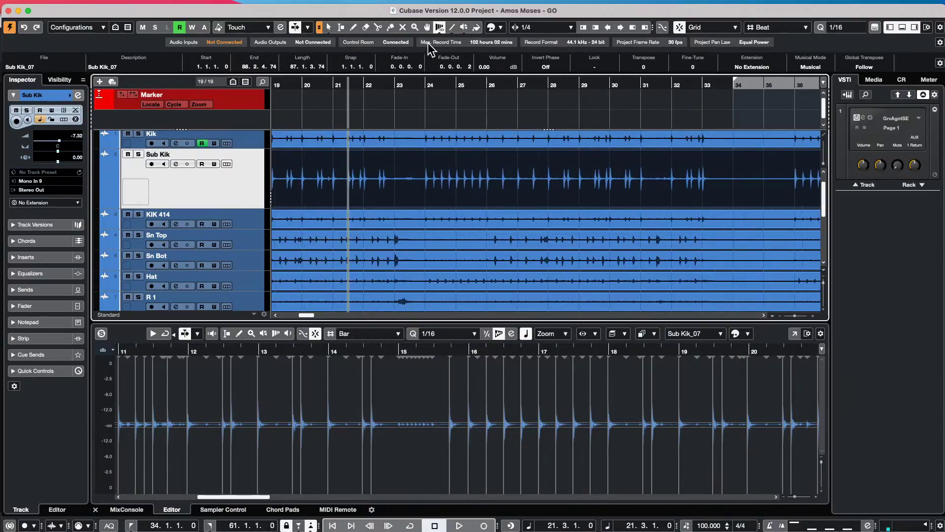
- In Free Warp mode, zoom to bars 24–30 and shift Sub Kik warp markers near bar 27 earlier and later
click(439, 29)
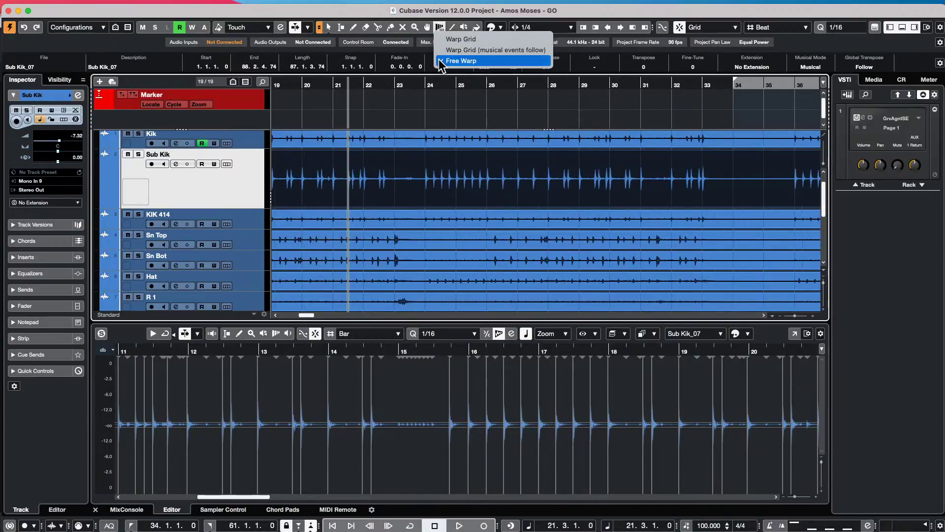
click(446, 60)
drag(393, 87, 436, 92)
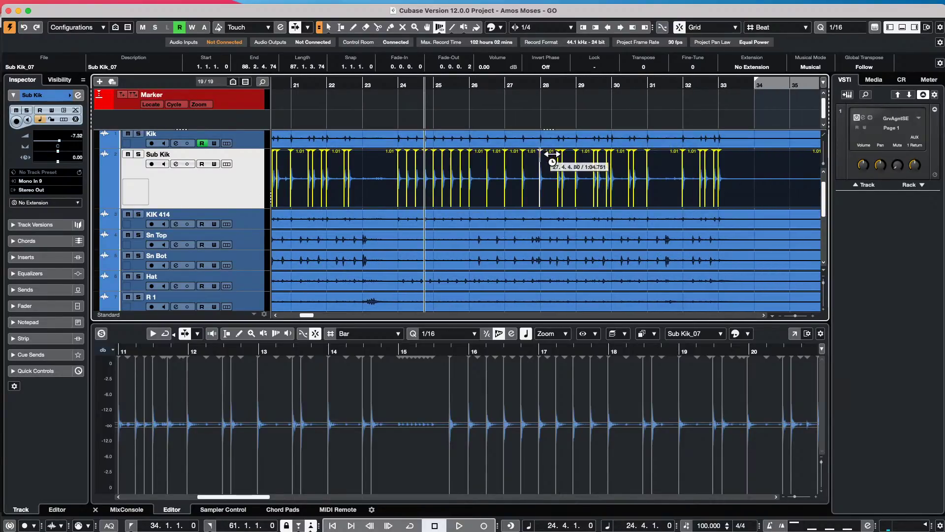
drag(489, 90, 498, 116)
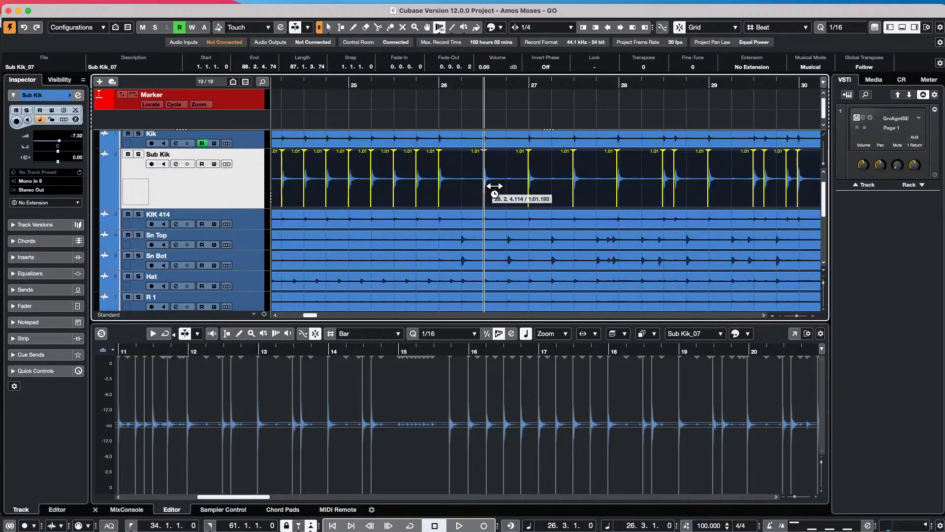
mouse_move(585, 191)
mouse_down()
mouse_move(566, 191)
mouse_move(627, 193)
mouse_up()
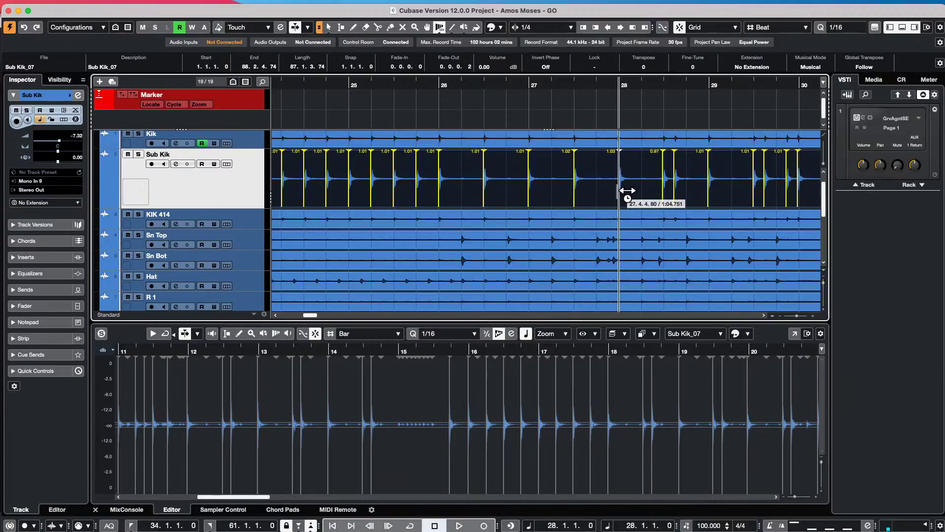
mouse_move(687, 191)
mouse_down()
mouse_move(778, 196)
mouse_move(757, 196)
mouse_up()
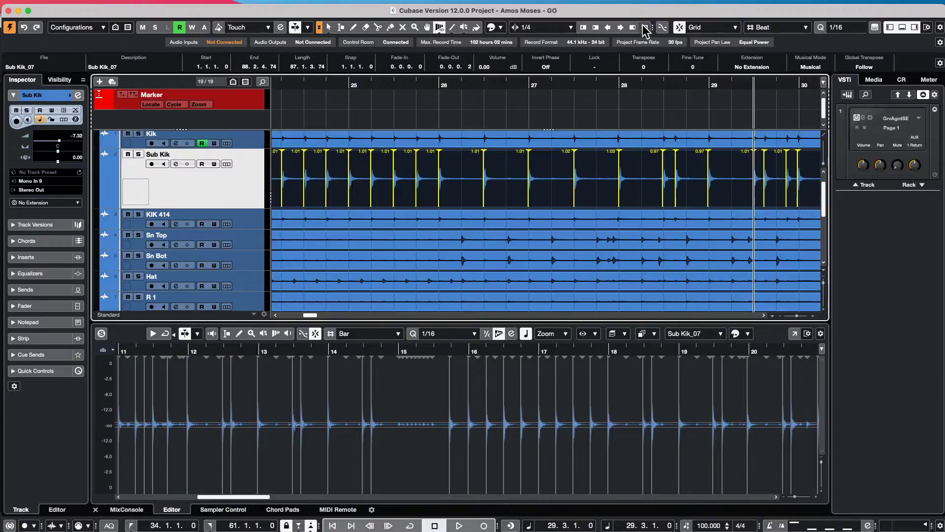
- Start a new empty project, then cancel choosing its location
mouse_move(35, 6)
click(67, 6)
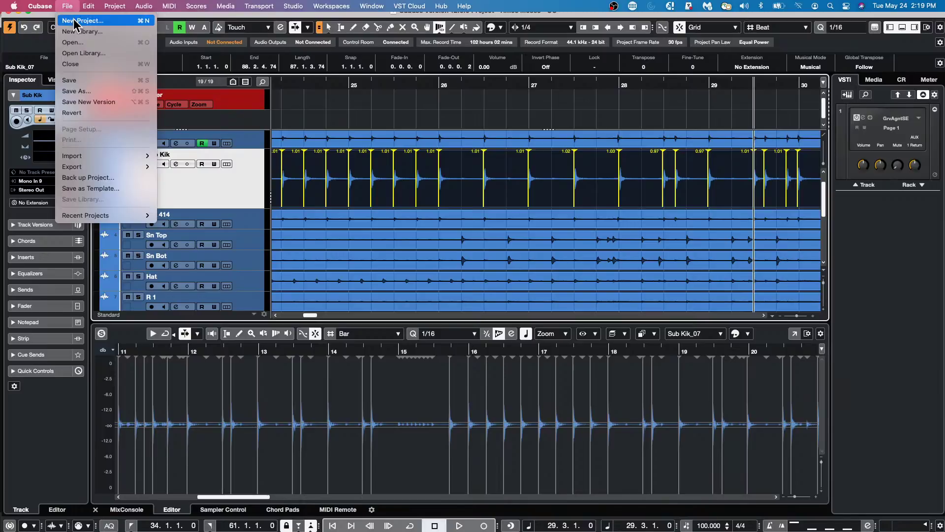
click(74, 19)
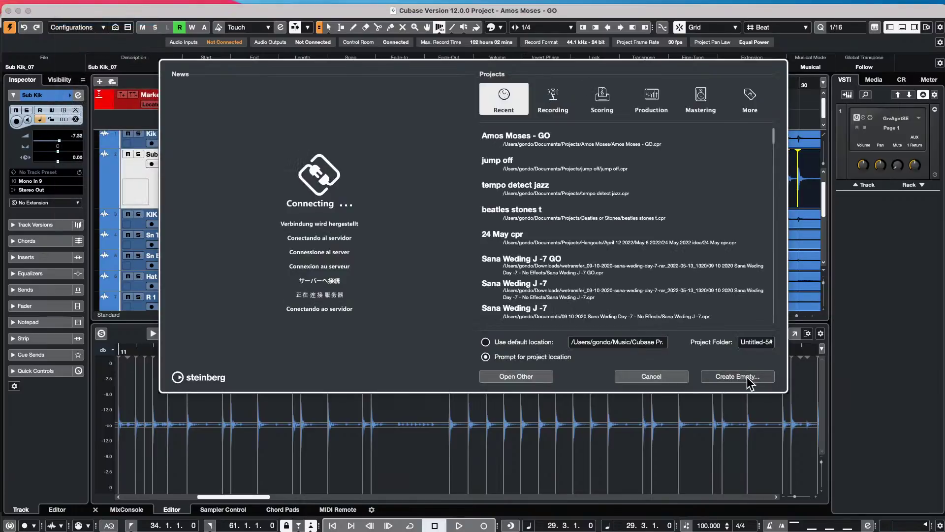
click(748, 379)
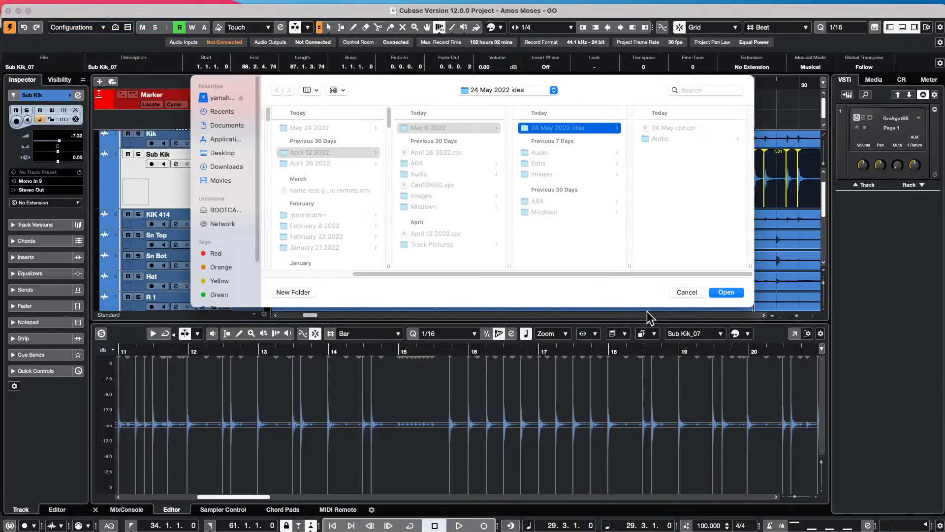
click(690, 294)
- Reopen the jump off project from the recent projects list and activate it
click(65, 6)
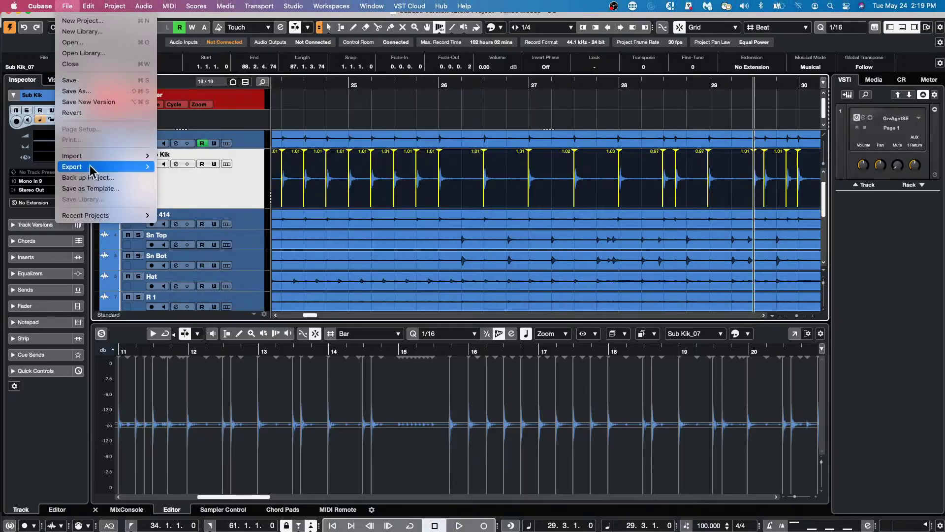
mouse_move(101, 215)
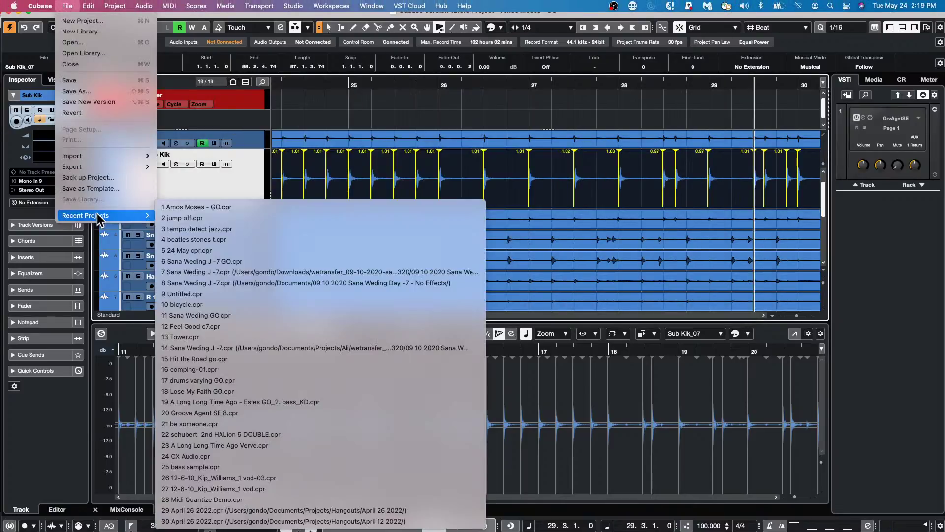
click(265, 217)
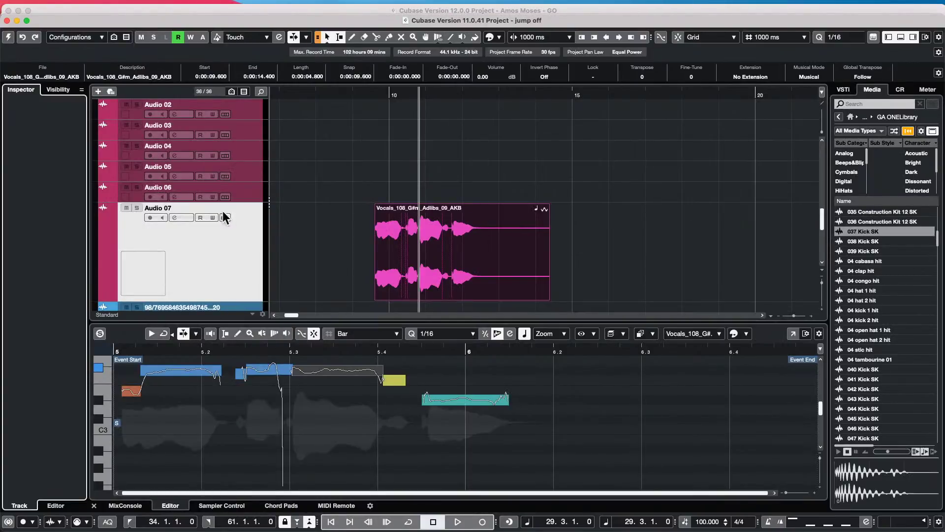
click(8, 37)
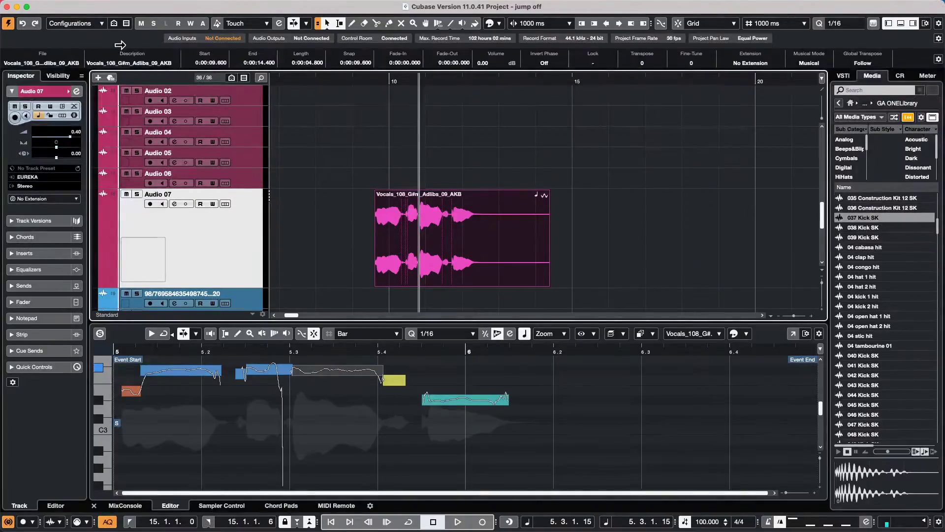
scroll(236, 161, up, 15)
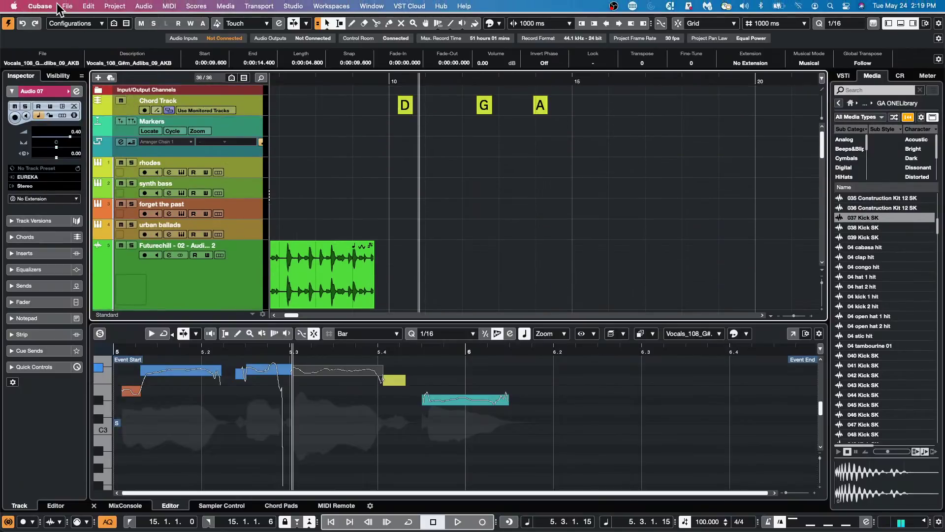
- Revert the jump off project to its last saved version
click(68, 6)
click(70, 112)
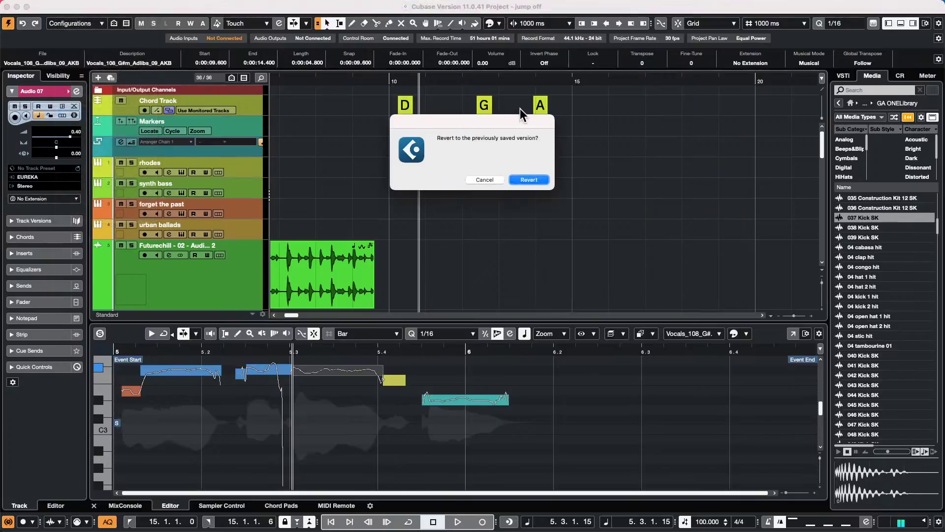
click(531, 179)
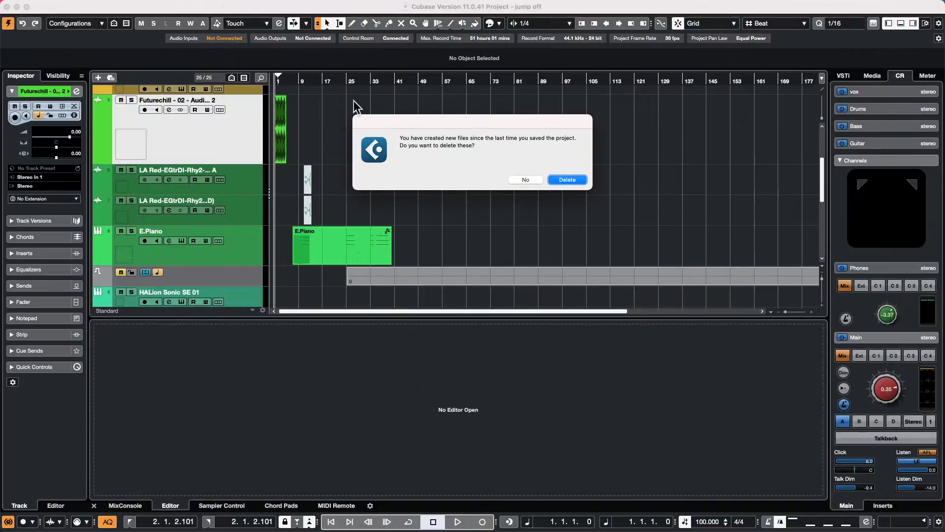
- Dismiss the new-files prompt and zoom the timeline to bars 1–25 from the project start
click(565, 180)
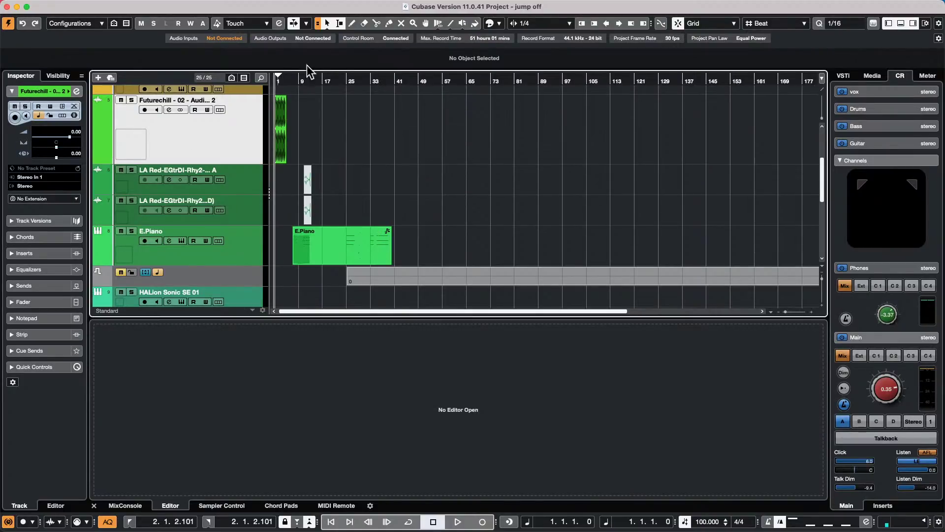
click(302, 83)
key(Home)
key(h)
key(h)
key(h)
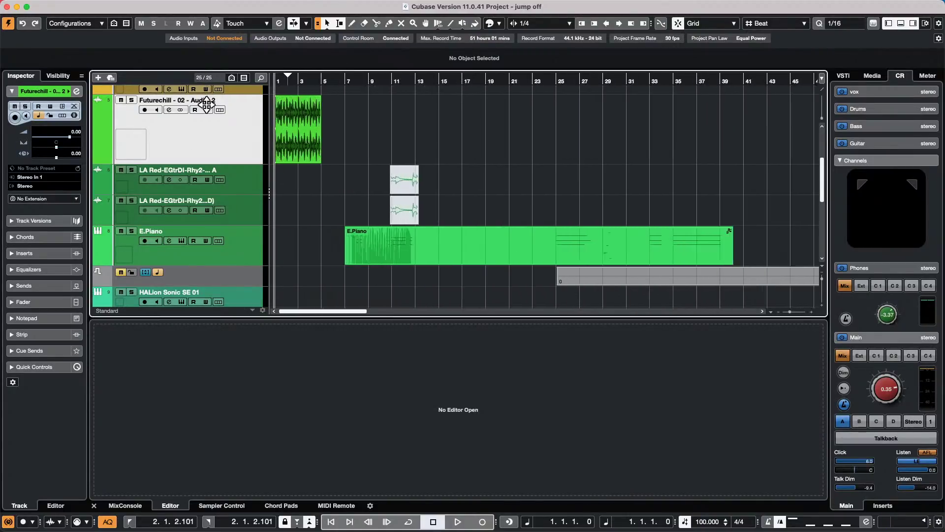
- Add four instrument tracks with no VST instrument
right_click(206, 138)
mouse_move(297, 137)
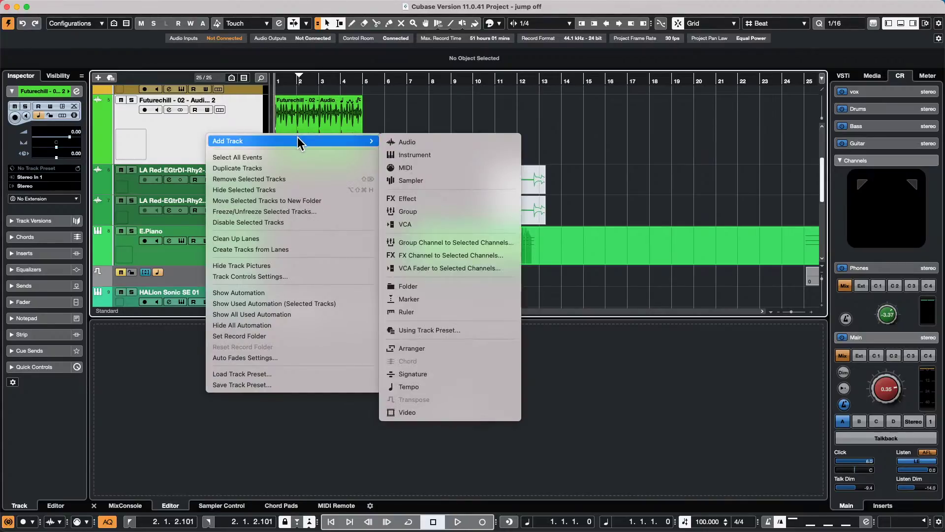
click(426, 156)
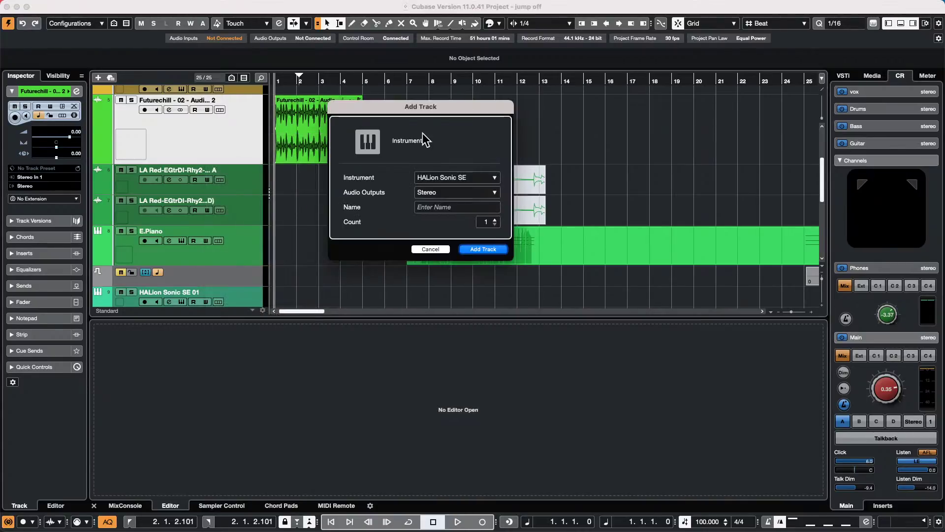
click(447, 177)
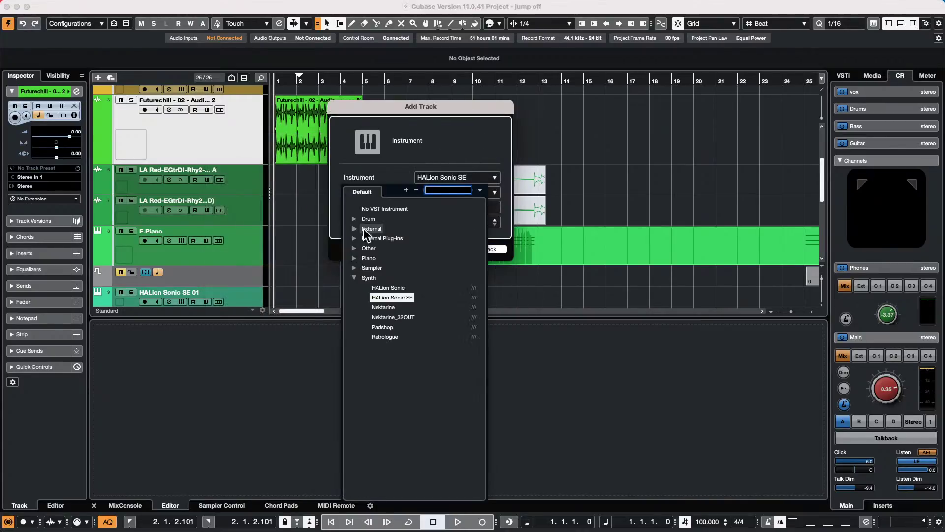
click(384, 209)
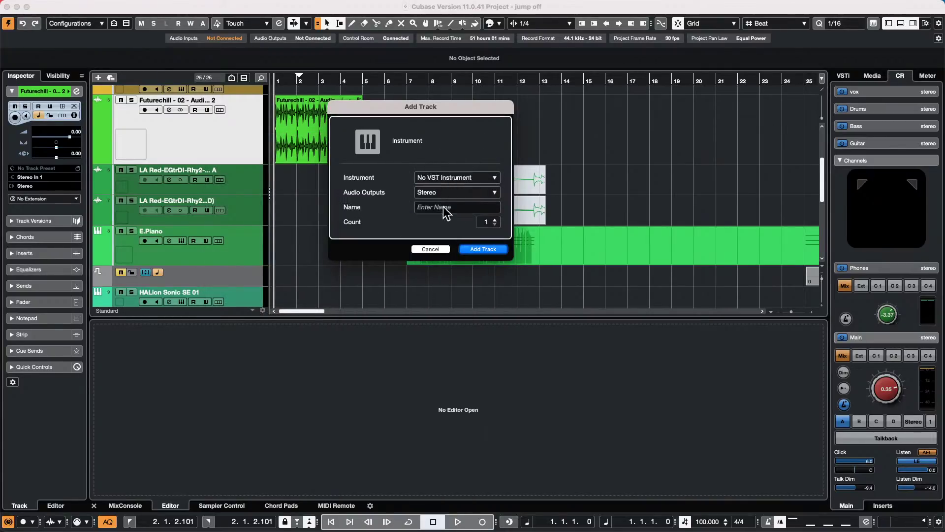
click(495, 220)
click(495, 220)
click(495, 220)
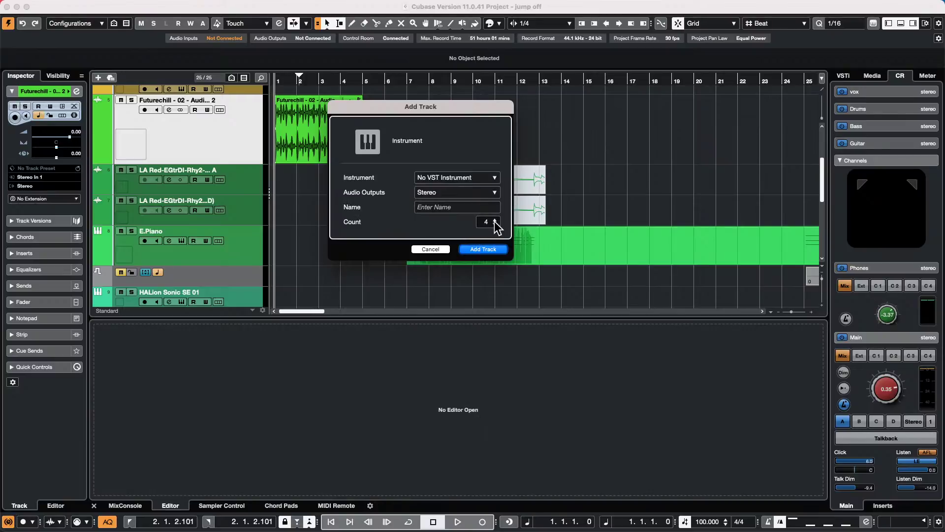
click(483, 249)
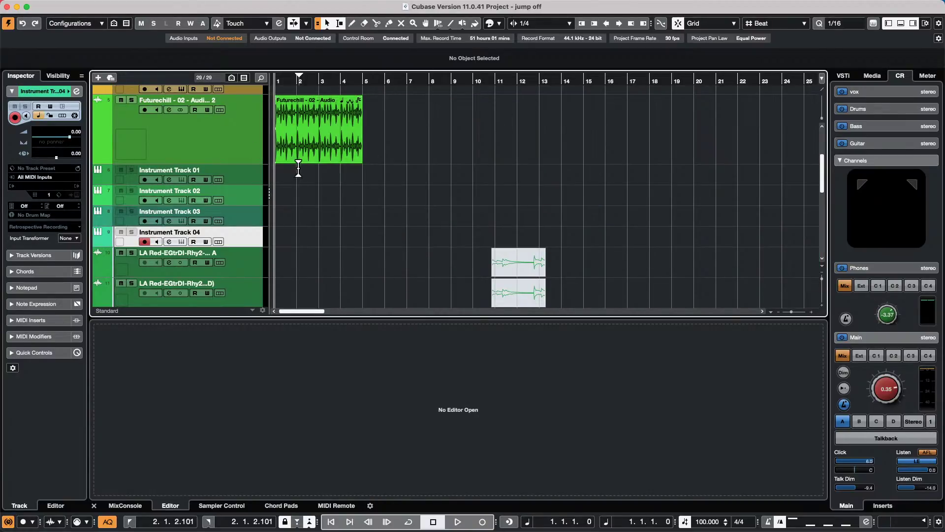
- Draw an empty part on Instrument Track 01 from bar 1 to bar 5
click(301, 175)
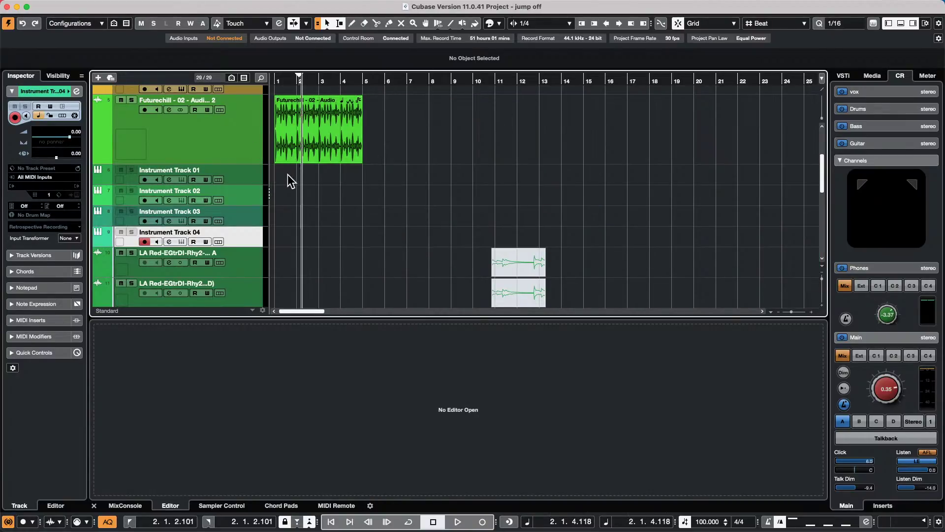
right_click(288, 176)
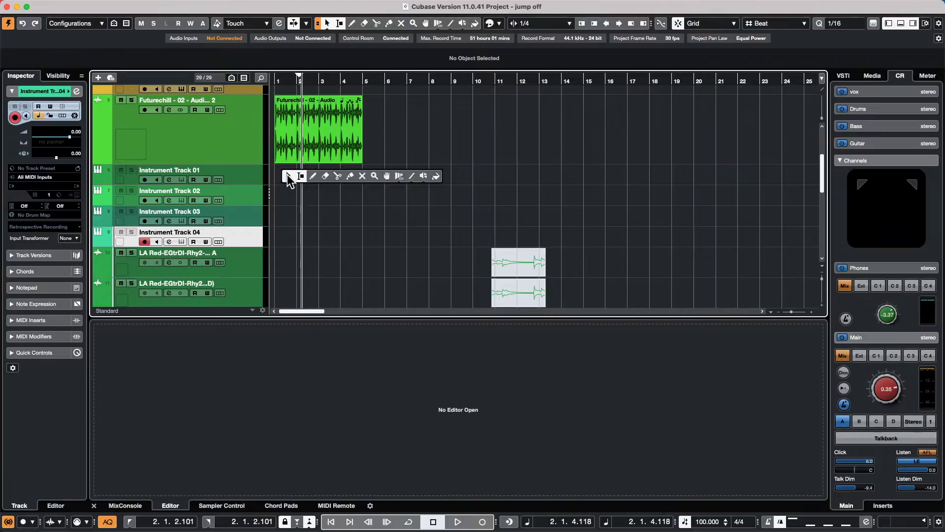
click(317, 177)
drag(278, 173, 362, 173)
- Open the Instrument Track 01 part in the lower-zone Key Editor, zoomed to bars 1–7
key(1)
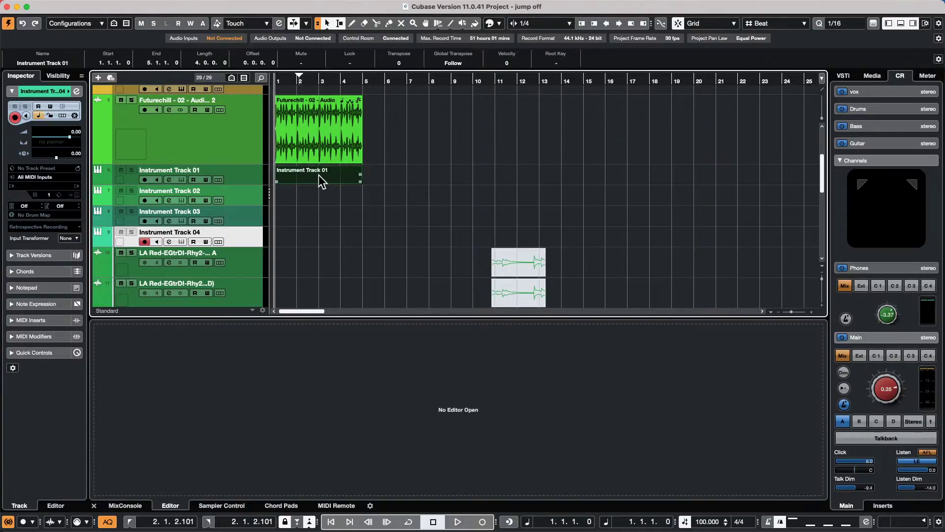
double_click(318, 176)
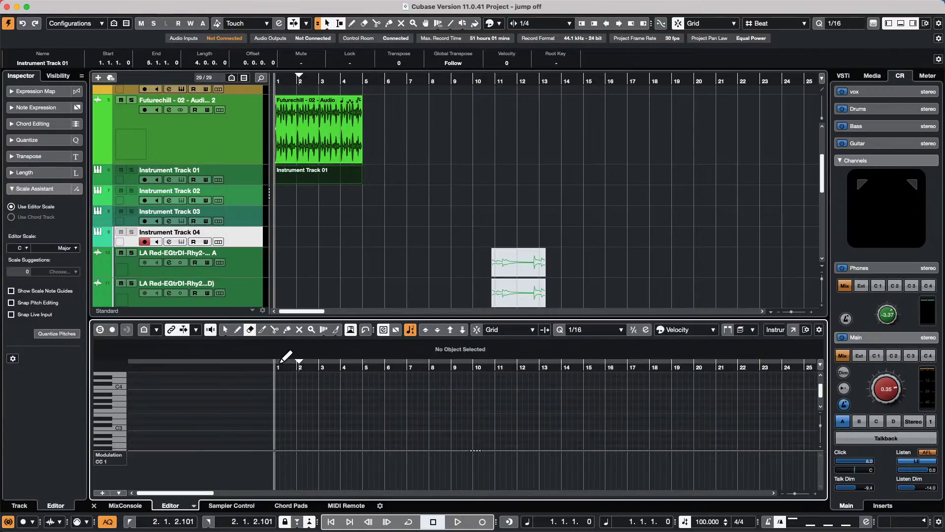
drag(284, 365, 277, 377)
- Try drawing note runs with the Line tool, undoing each attempt
right_click(271, 398)
click(279, 408)
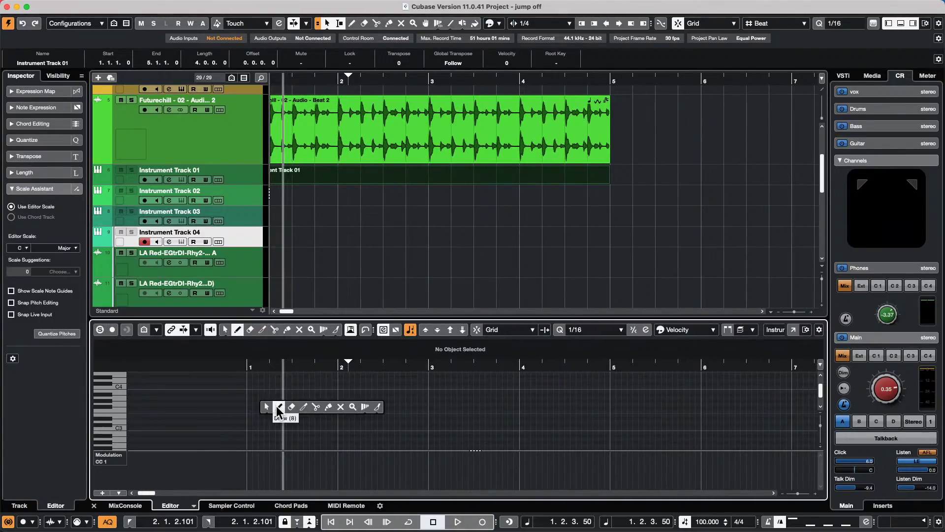
click(376, 407)
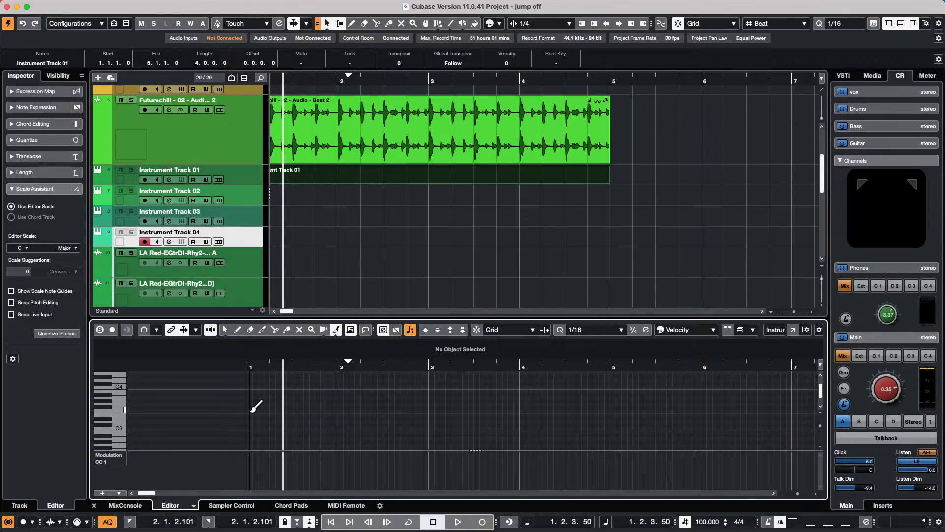
drag(250, 411, 626, 415)
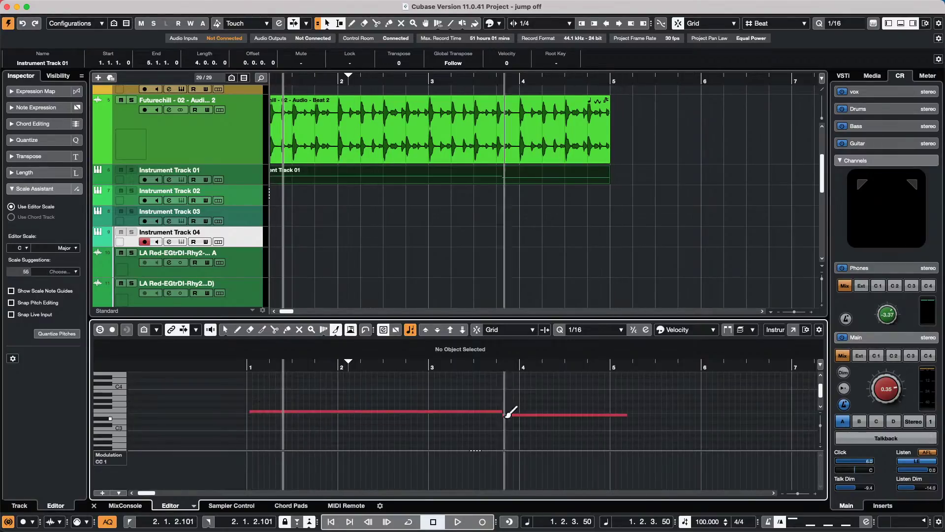
key(super+z)
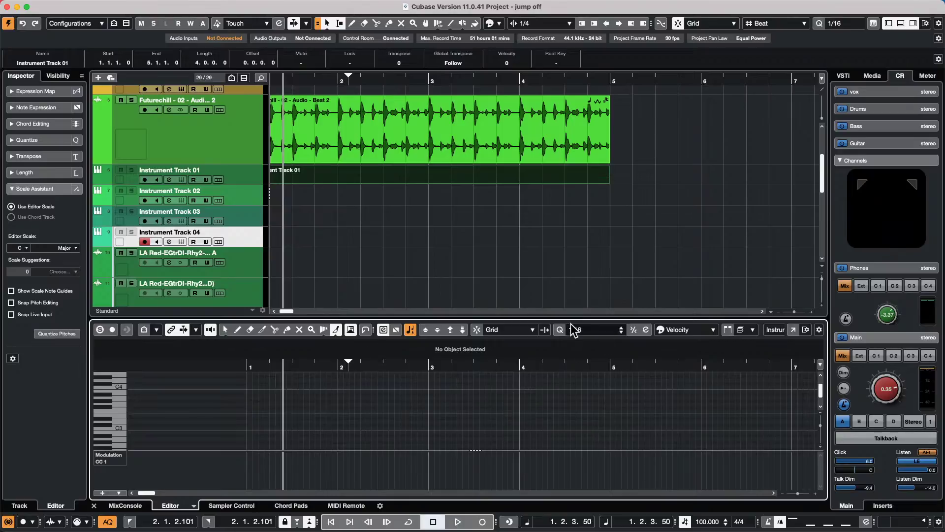
drag(249, 407, 356, 407)
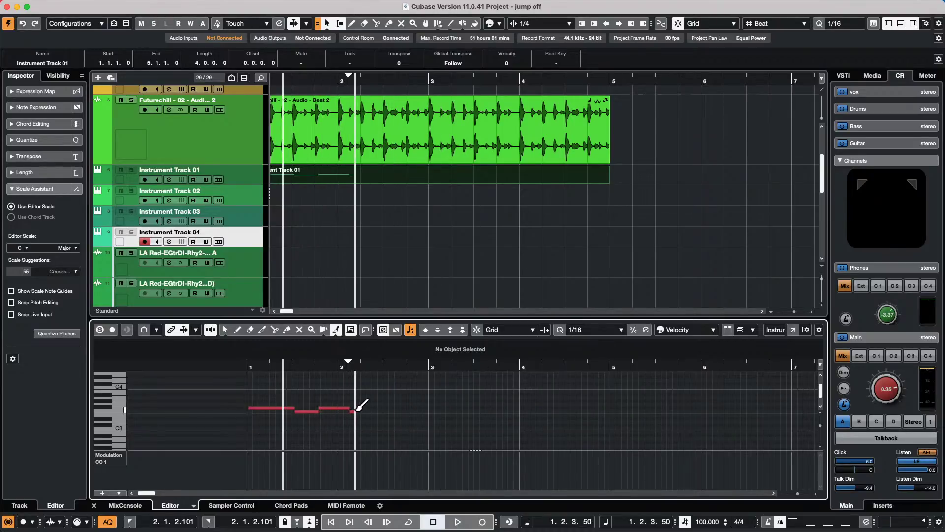
key(super+z)
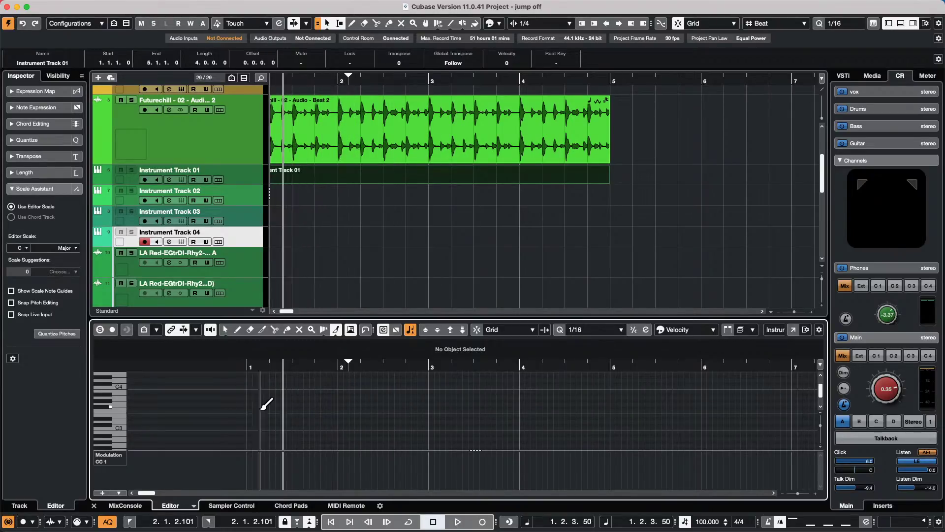
drag(249, 408, 491, 408)
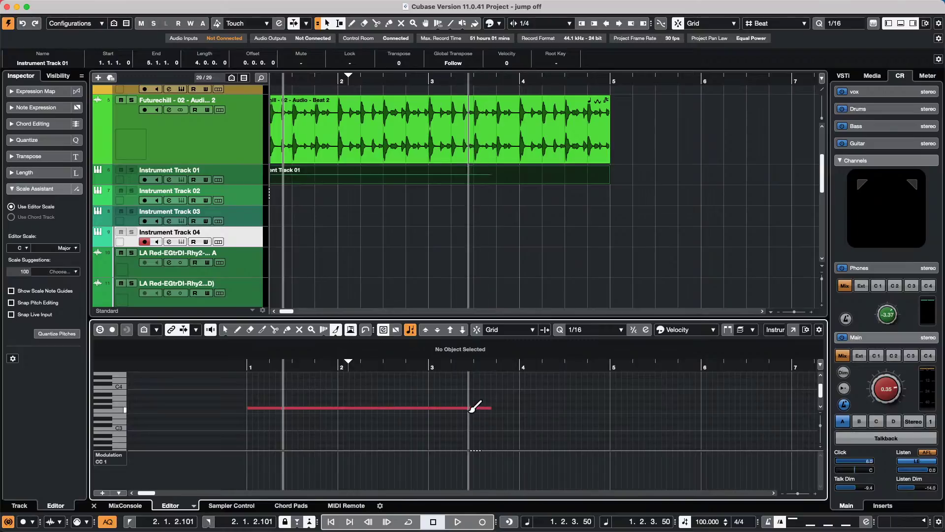
key(super+z)
- Test the Paint tool and undo it, draw one long note, then view the editor-type list
right_click(342, 406)
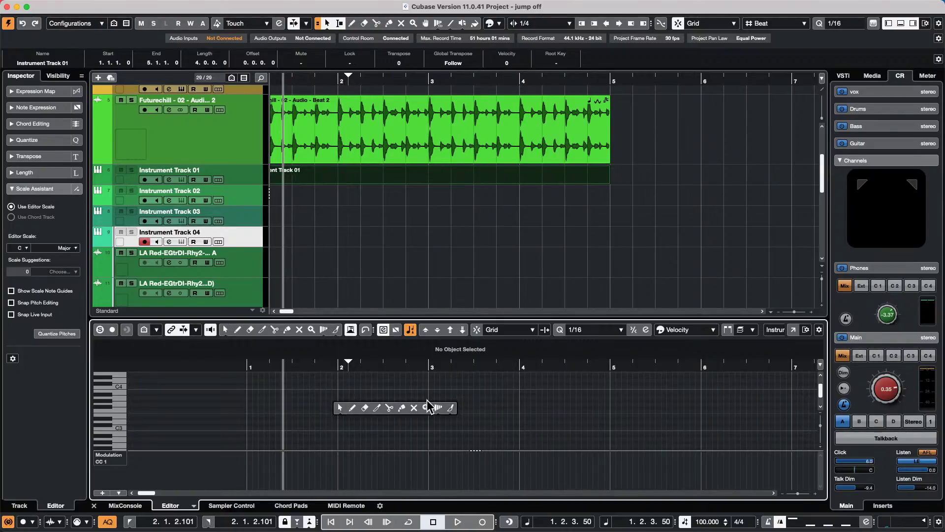
click(450, 409)
drag(268, 404, 397, 403)
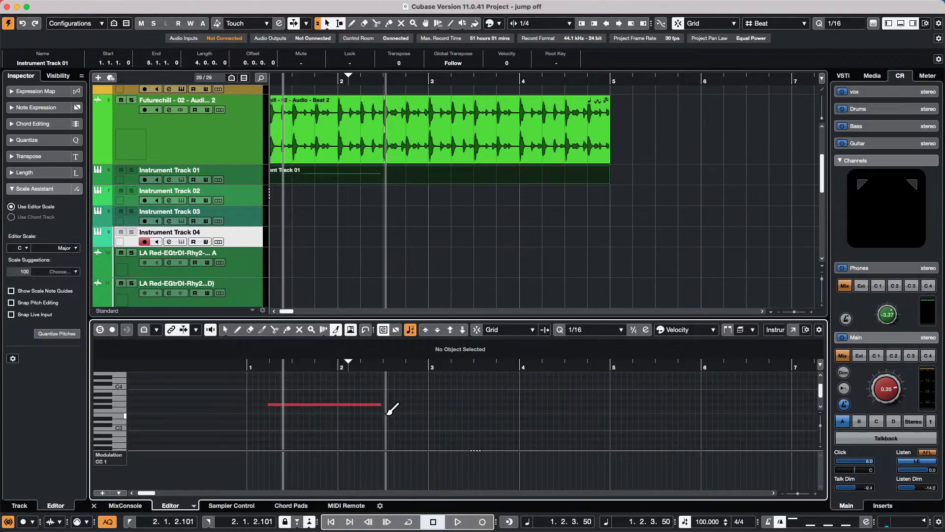
key(super+z)
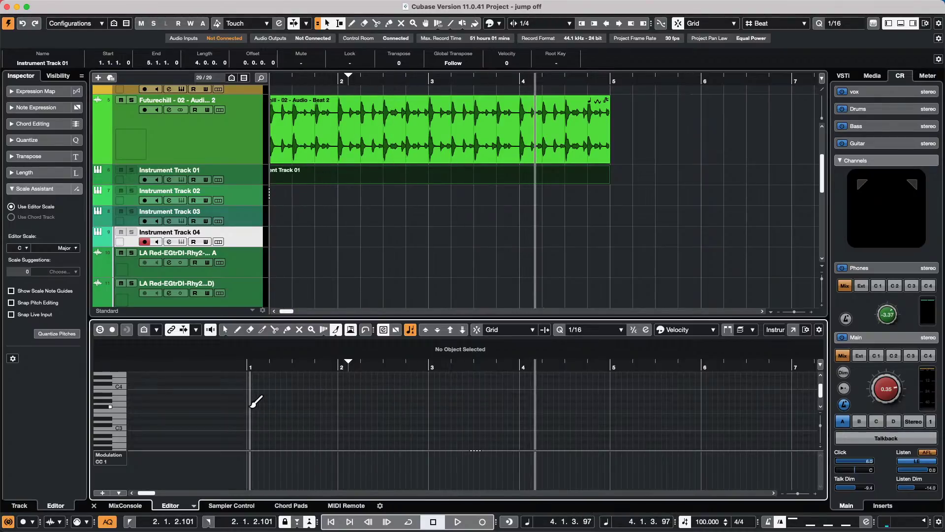
drag(252, 405, 401, 403)
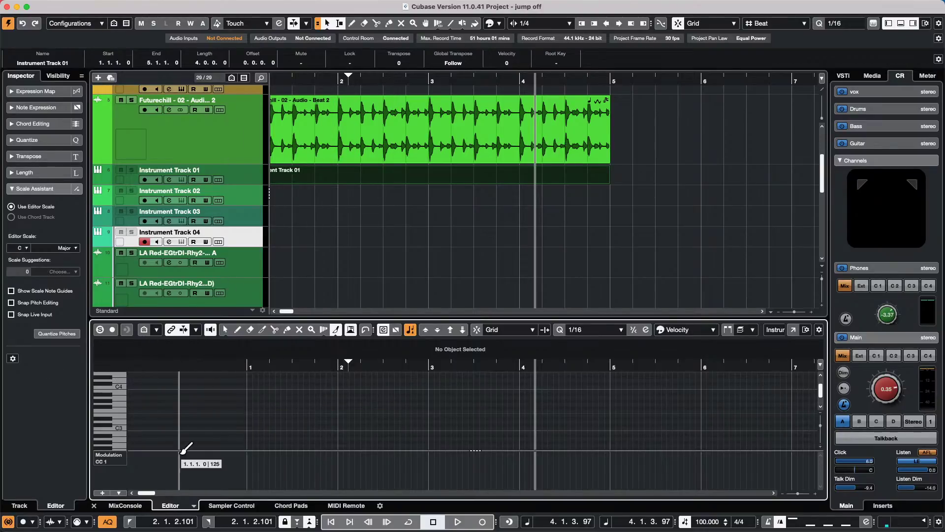
click(193, 506)
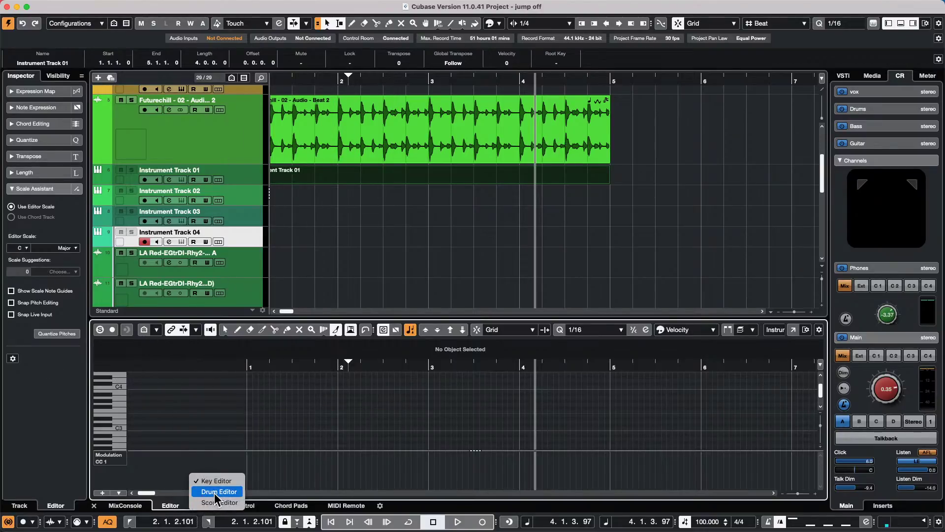
- In the Drum Editor, paint Hand Clap hits with the Drumstick from bar 1 to bar 5
click(215, 491)
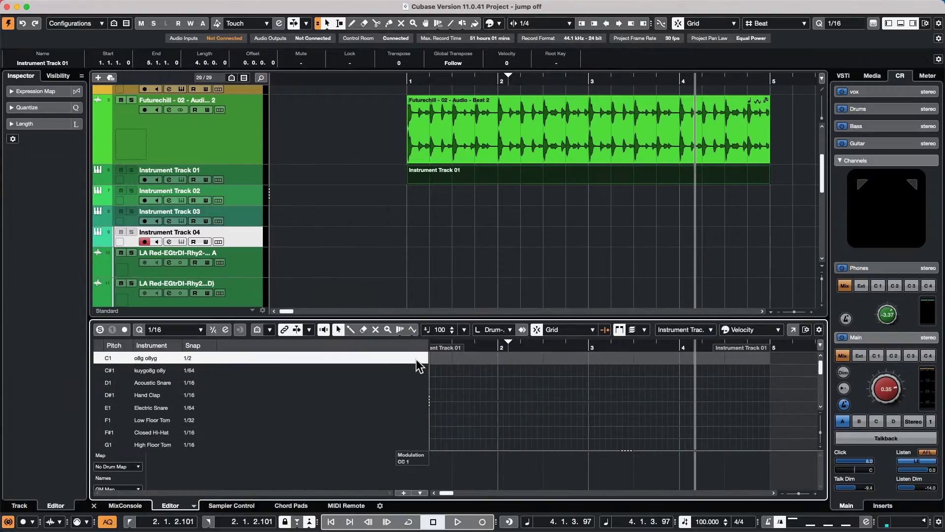
right_click(440, 403)
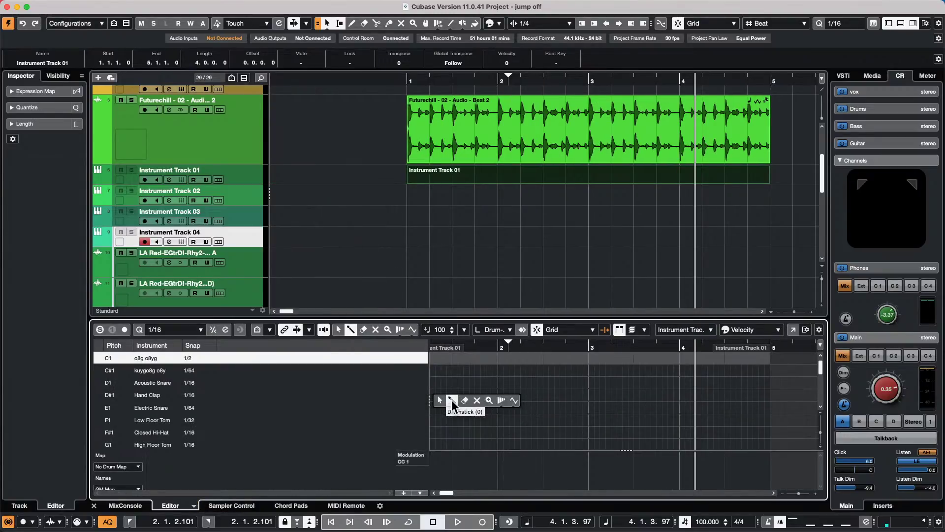
click(452, 400)
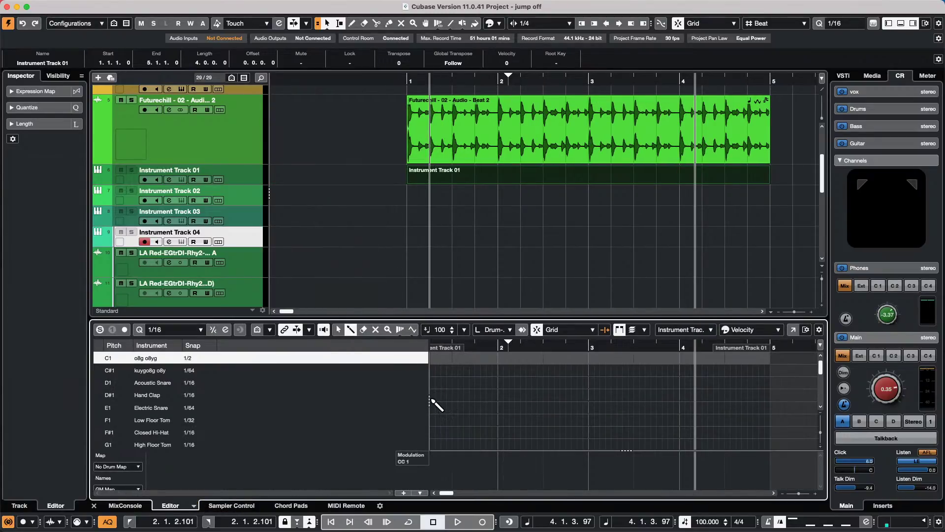
drag(433, 400, 794, 401)
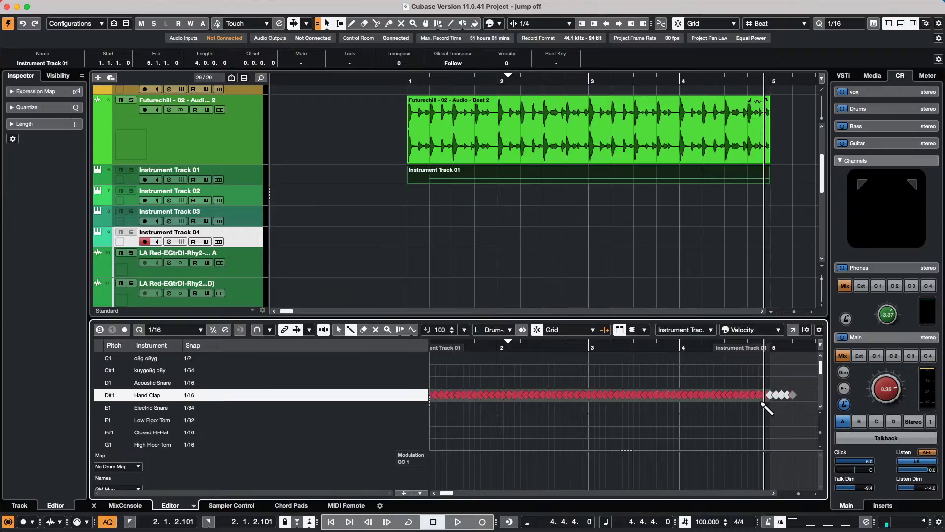
- Erase the extra Hand Clap hits past bar 5 and zoom out to the whole timeline
right_click(766, 401)
click(781, 405)
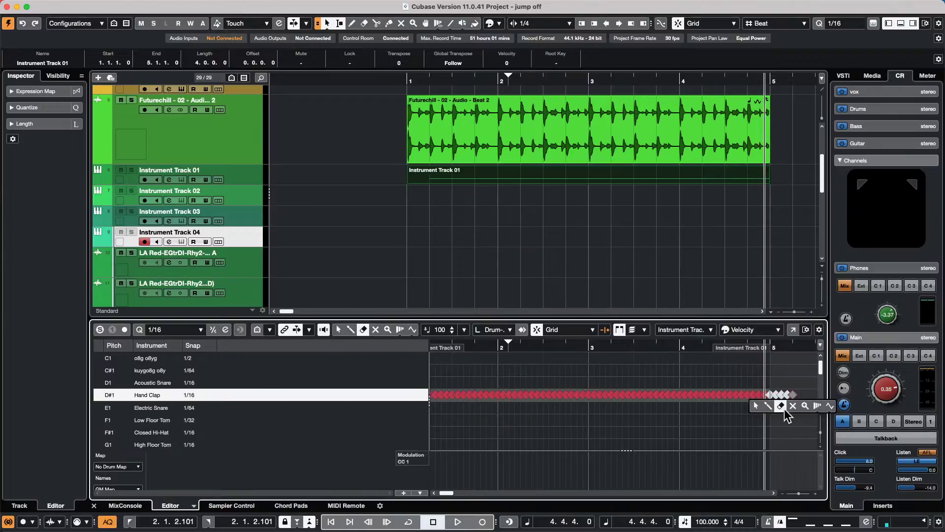
drag(794, 392, 776, 387)
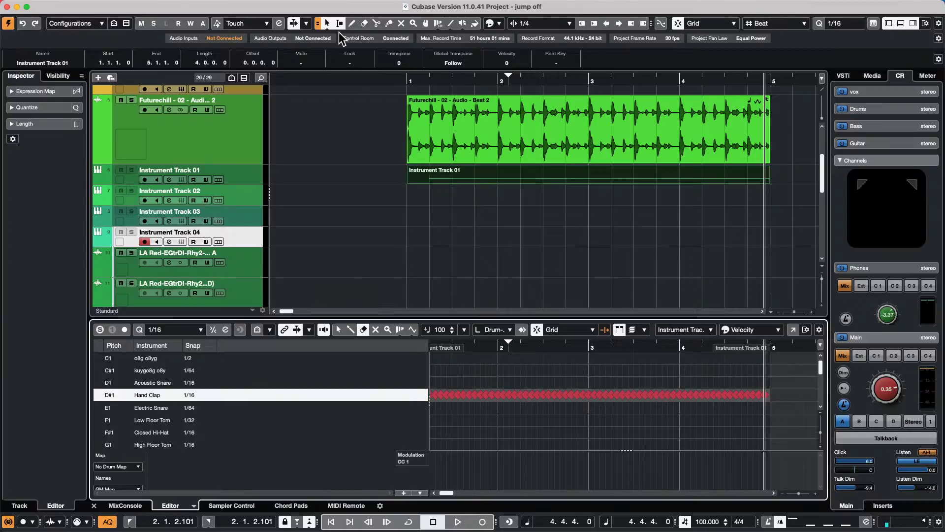
drag(348, 77, 345, 60)
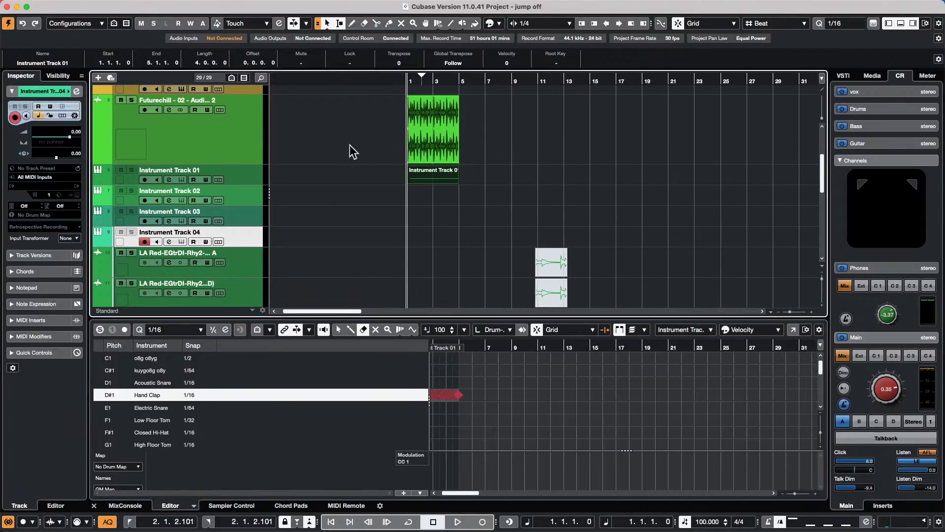
- Return to the Object Selection tool, widen the drum note grid, and zoom the timeline from the start
click(475, 80)
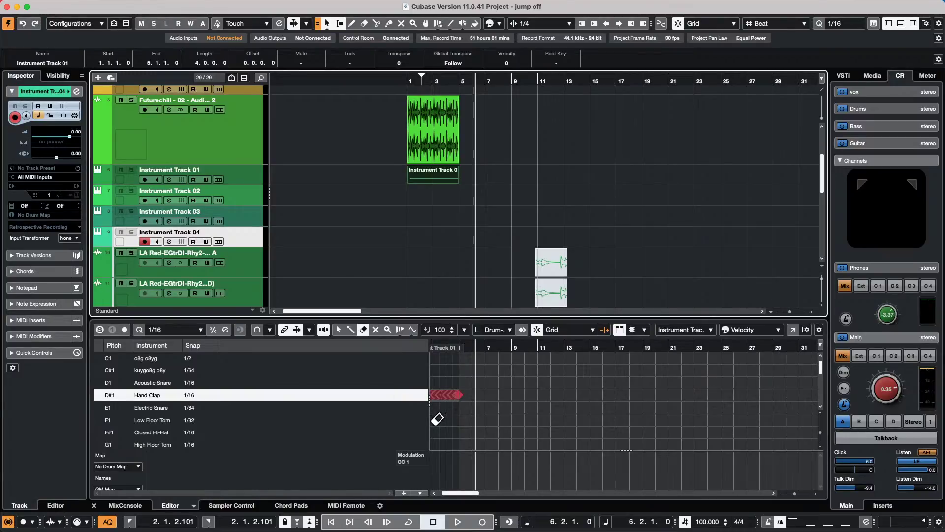
key(1)
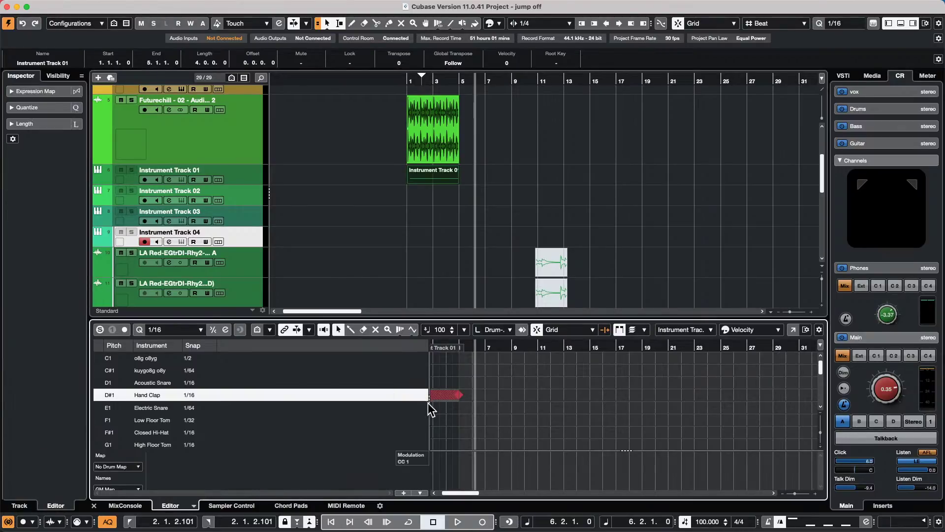
drag(430, 397, 266, 384)
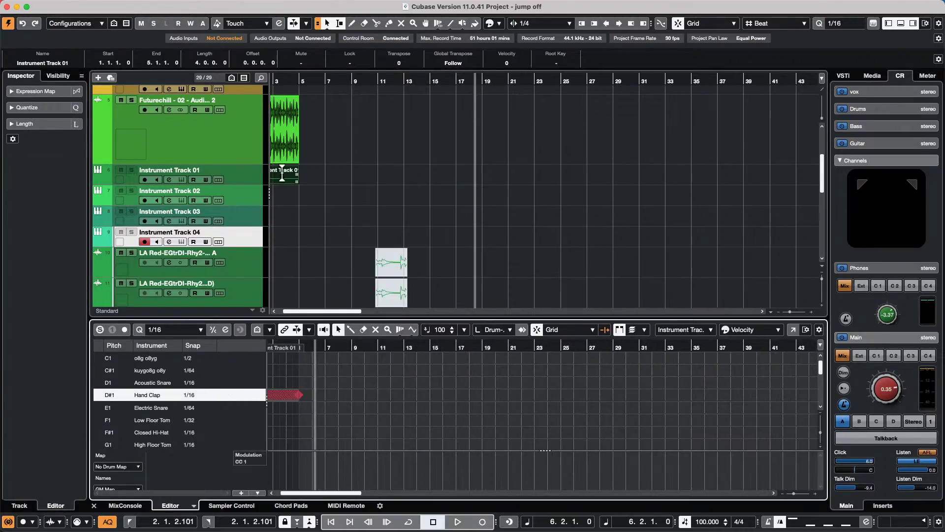
click(219, 87)
key(Home)
key(h)
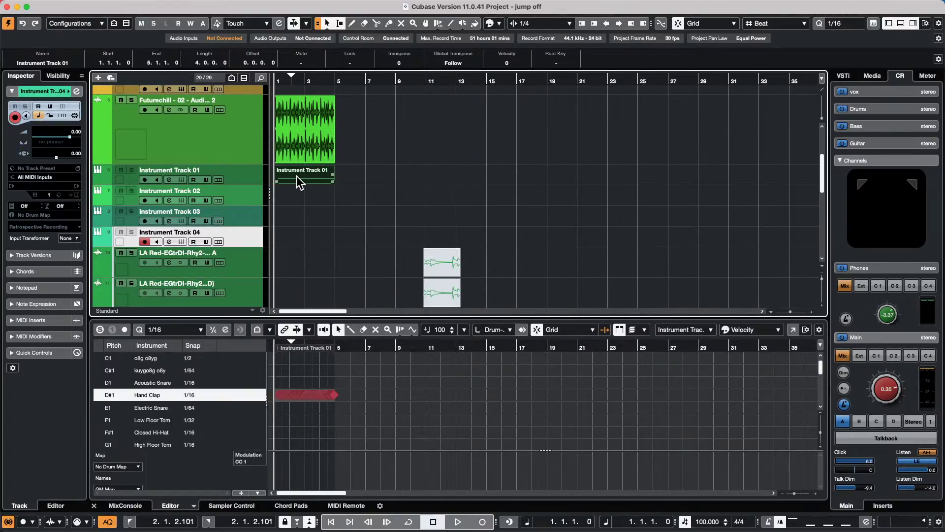
- Copy the clap part onto Instrument Tracks 02–04, make Track 04 taller, and select all parts
drag(297, 176, 296, 238)
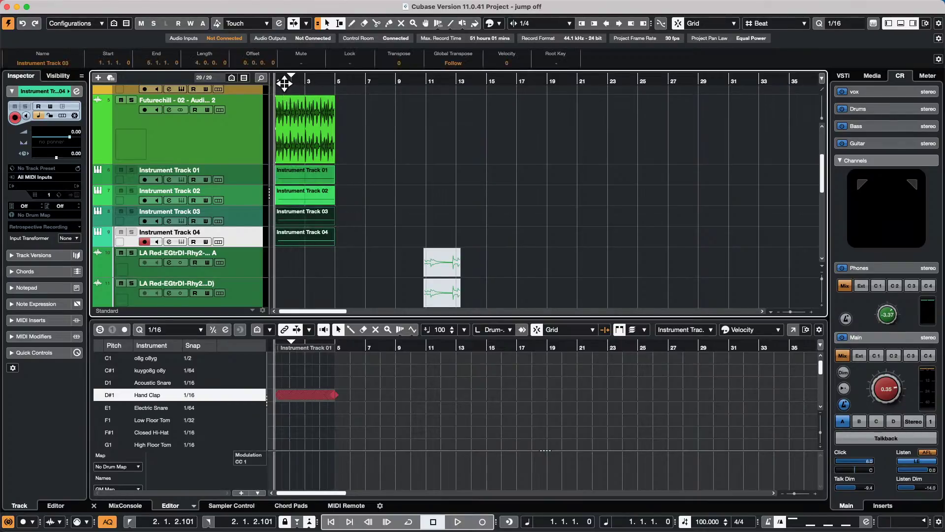
key(h)
key(h)
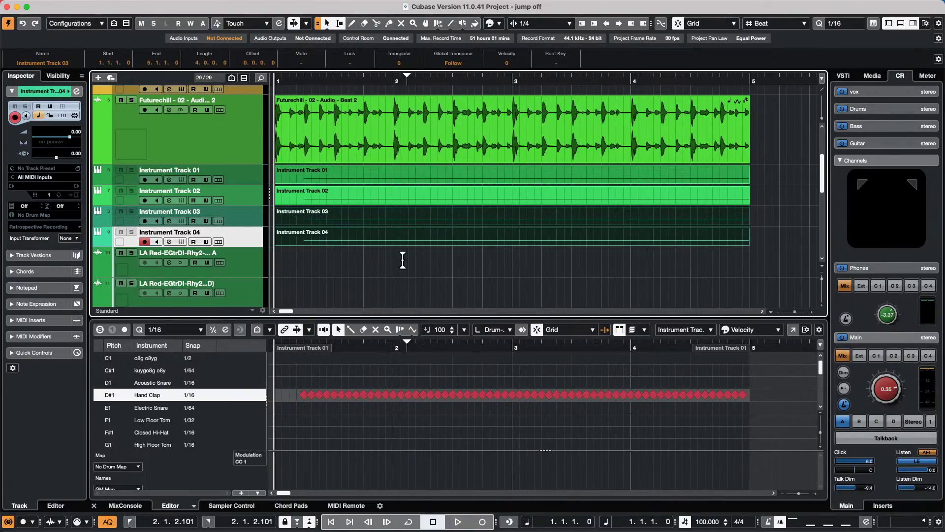
click(409, 268)
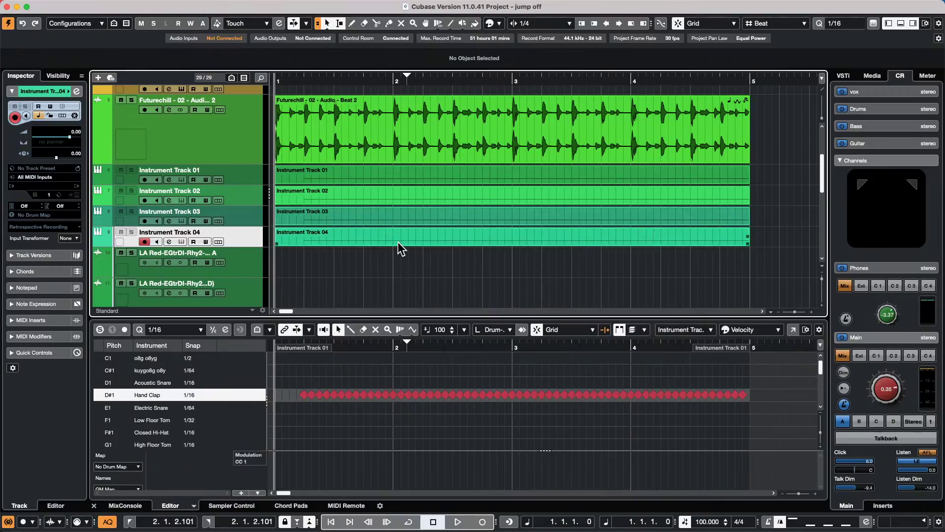
drag(249, 246, 244, 267)
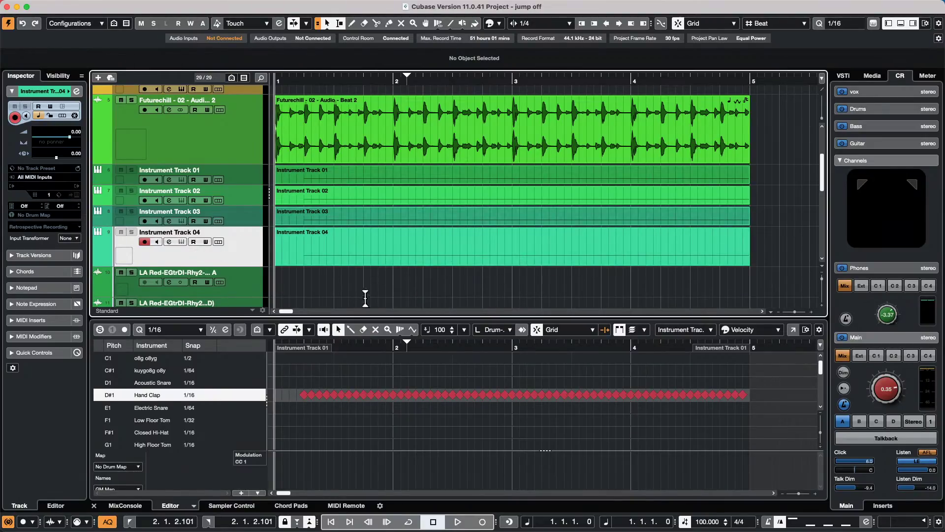
drag(373, 291, 555, 151)
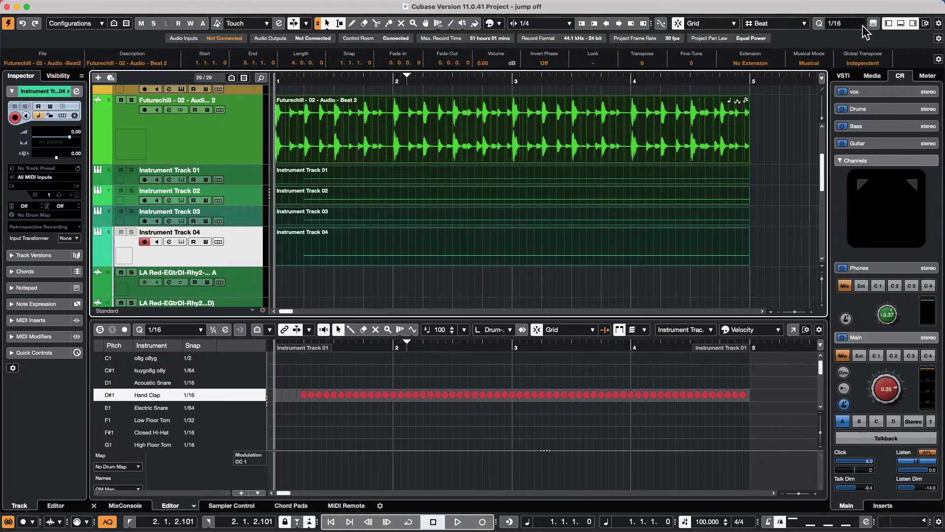
- Open the Quantize Panel from the Edit menu and move it off the tracks
click(144, 6)
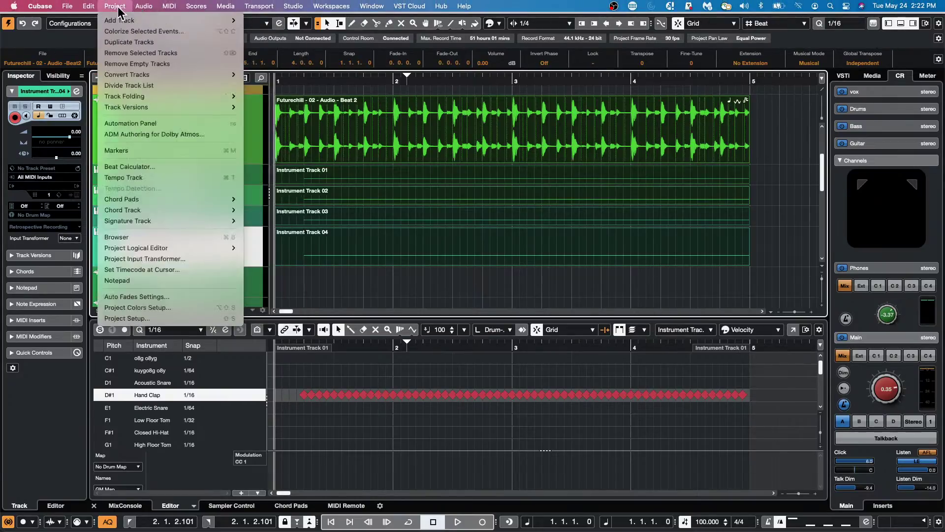
mouse_move(89, 6)
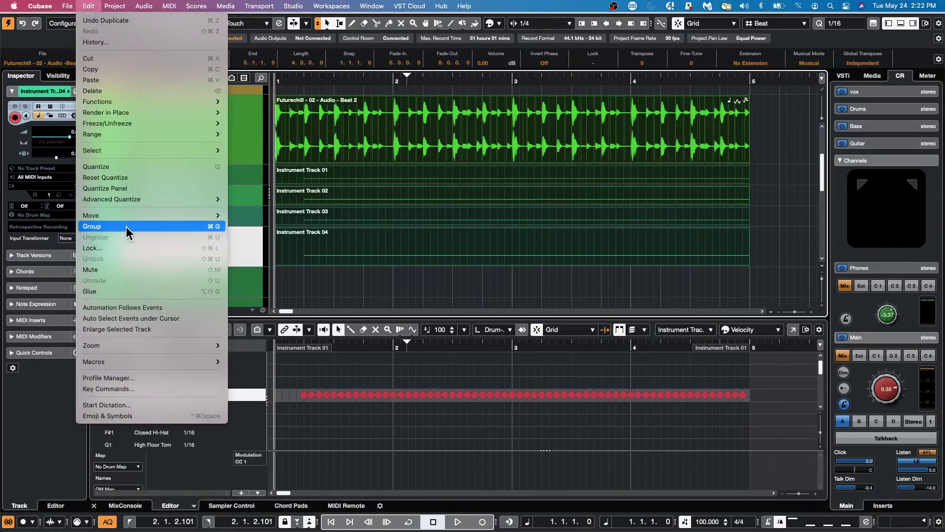
click(159, 188)
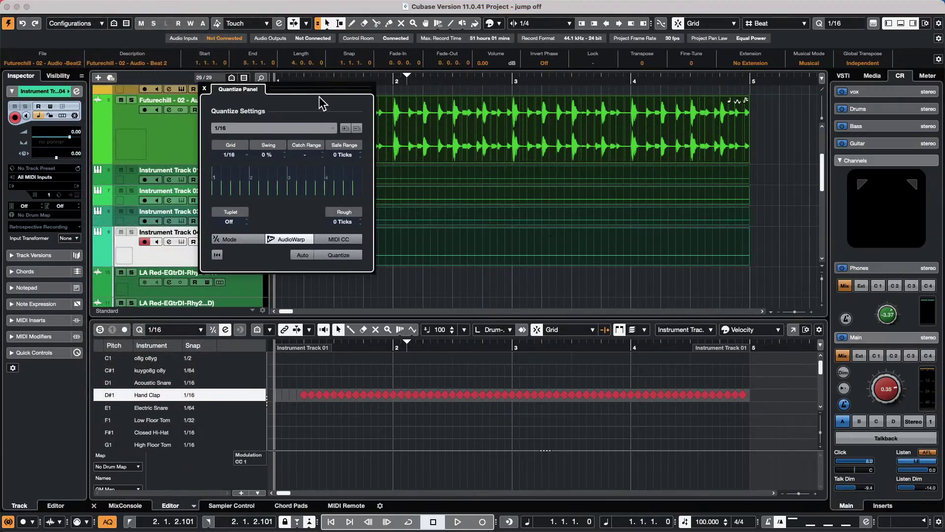
drag(320, 100, 796, 170)
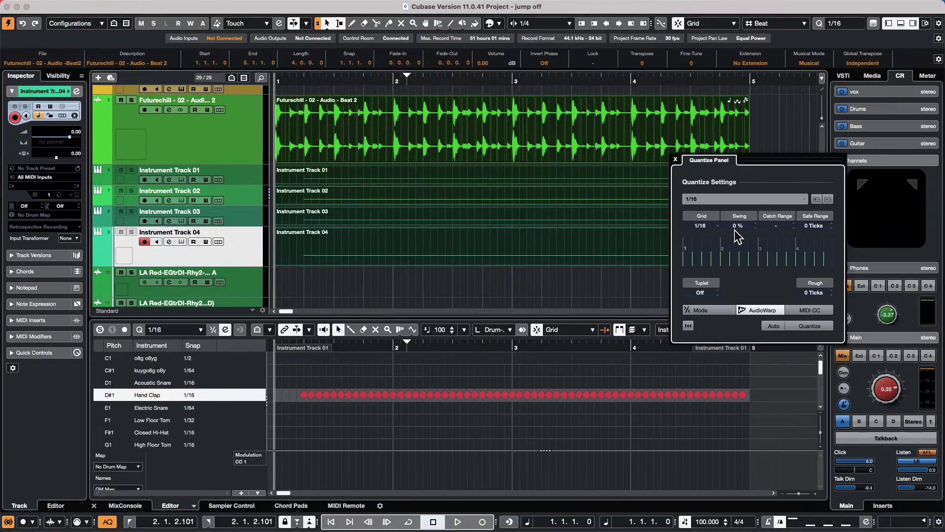
- Set Swing to 99 % on the 1/16 grid and apply it, comparing with undo and redo
scroll(738, 231, up, 6)
scroll(741, 232, up, 17)
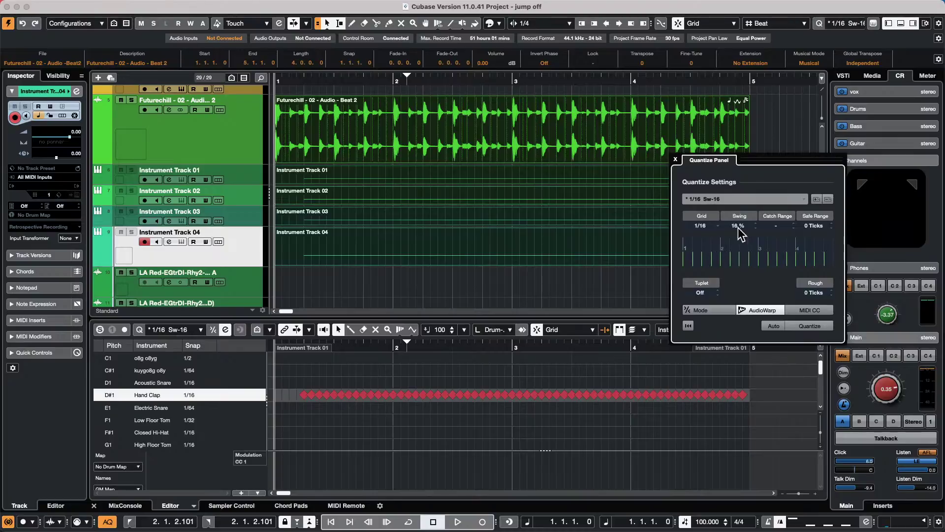
click(738, 227)
text(99)
key(Return)
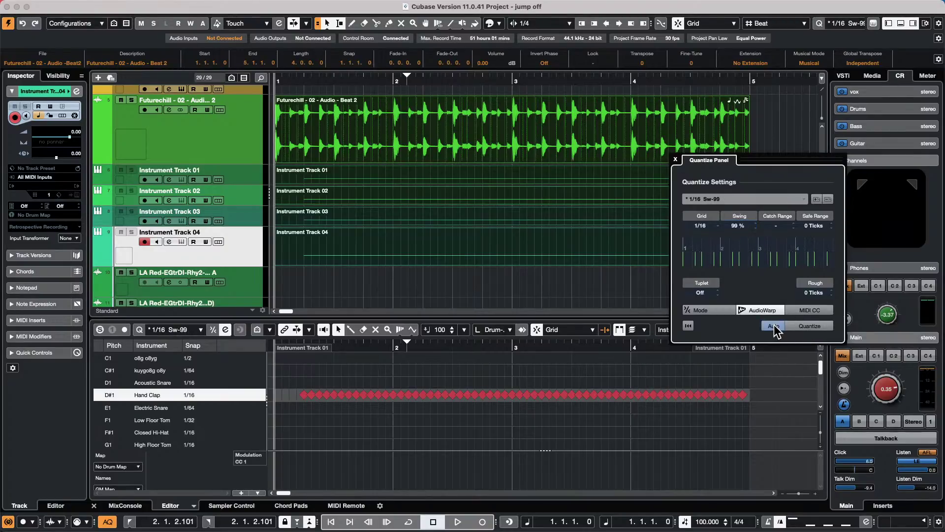
click(797, 326)
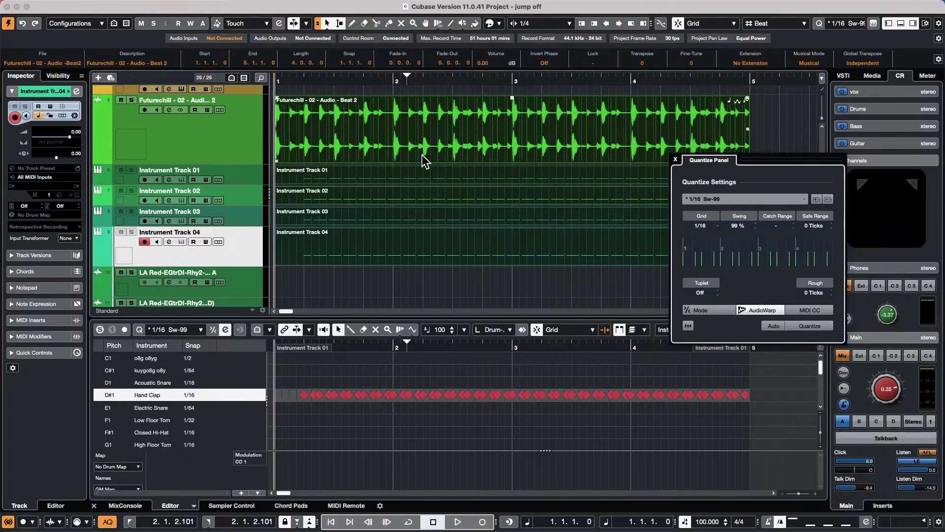
key(super+z)
key(shift+super+z)
- Select the Instrument Track 04 to 01 parts and the Futurechill event, then close the Quantize Panel
click(473, 266)
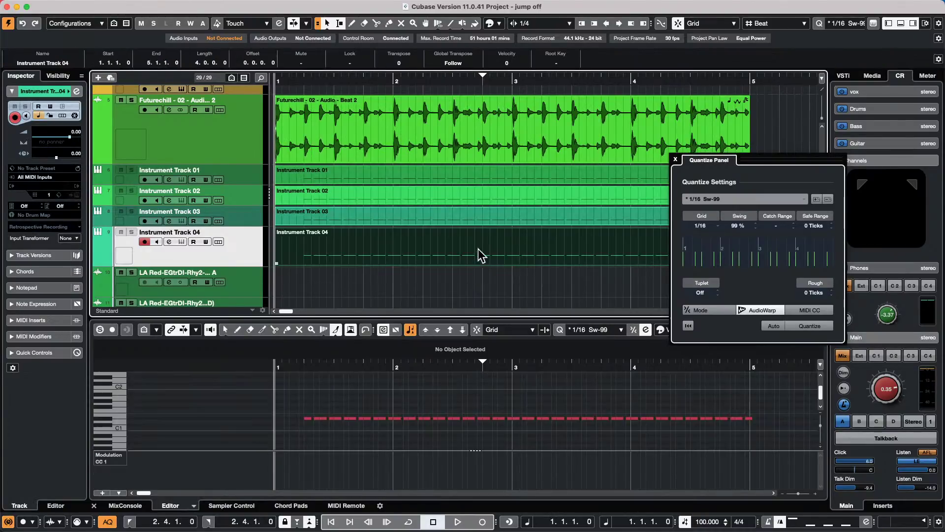
click(480, 220)
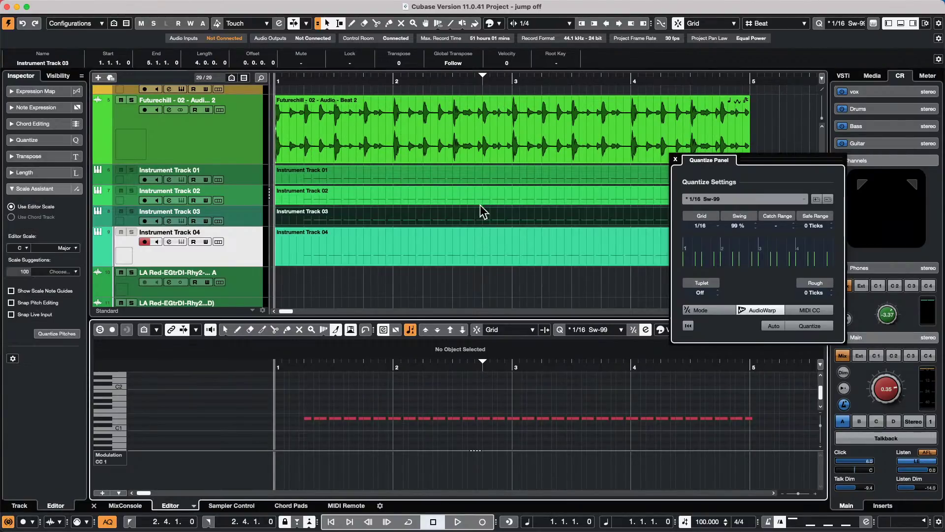
click(480, 201)
click(481, 181)
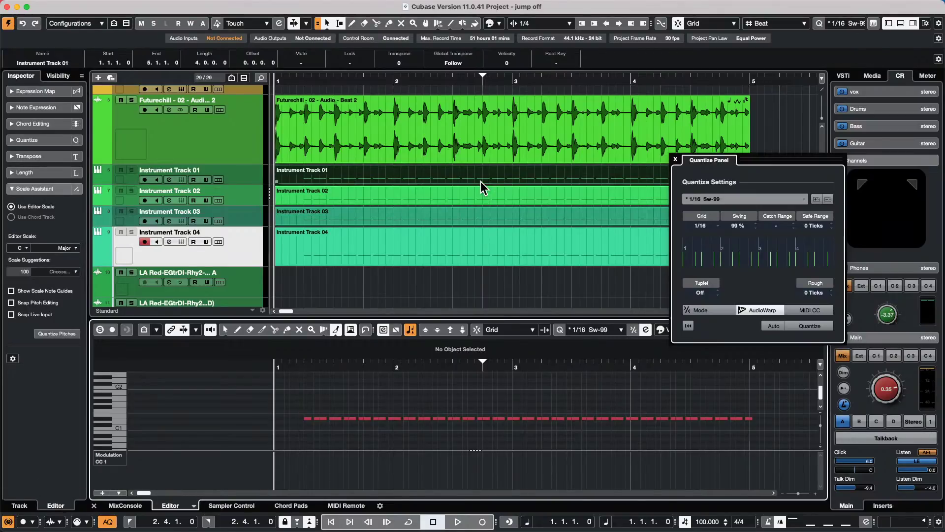
click(477, 140)
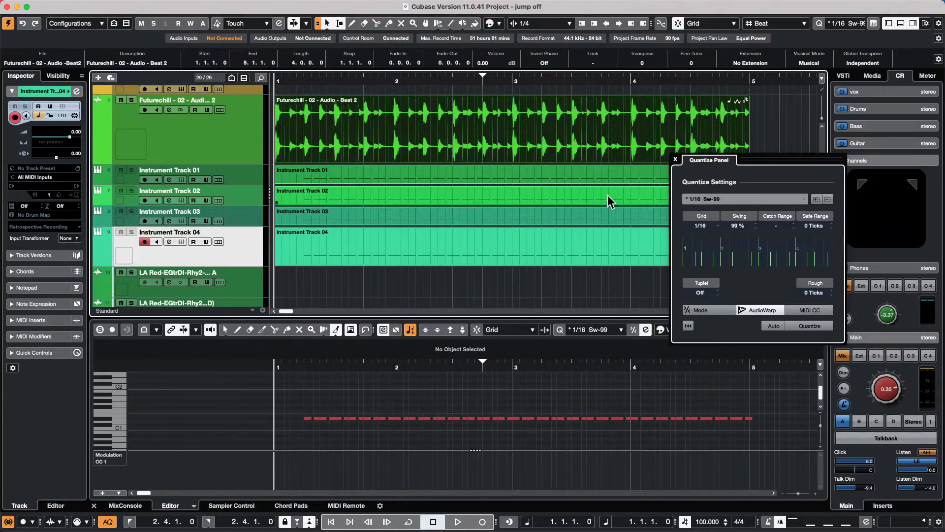
click(675, 160)
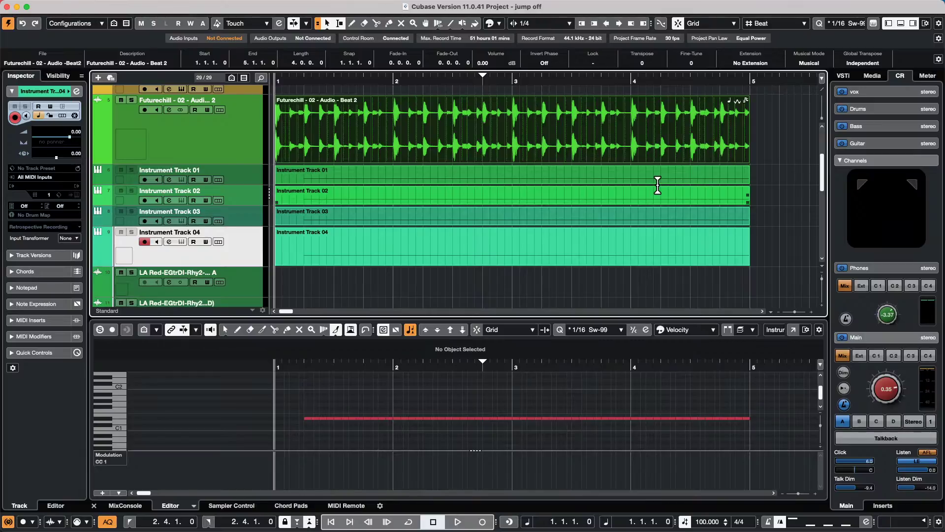
- Rename Instrument Track 01 to 'uyguyv' and jump to the left locator at 2.4.1.0
double_click(186, 169)
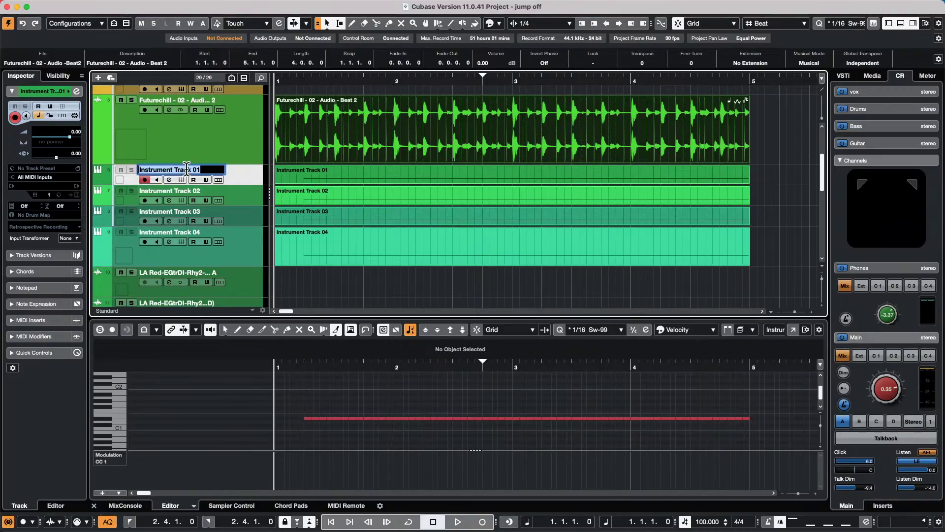
text(uyguyv)
key(Return)
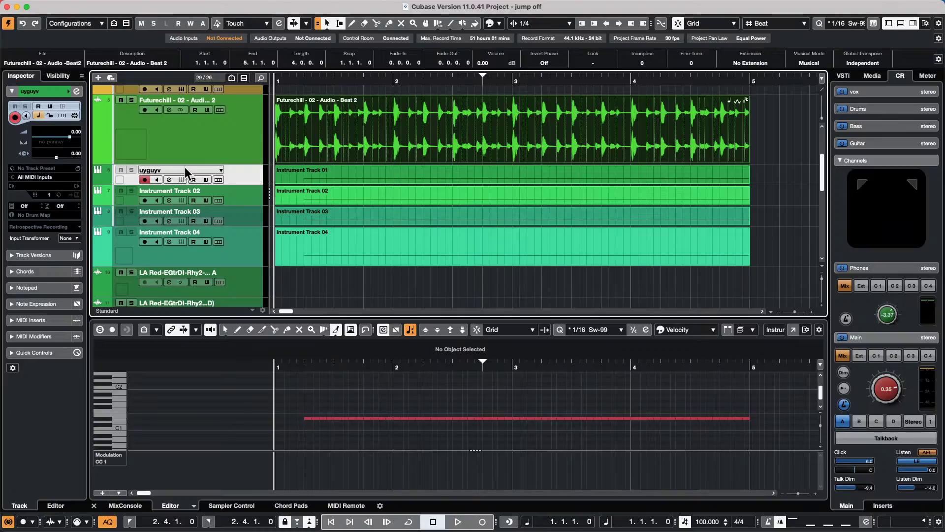
key(KP_1)
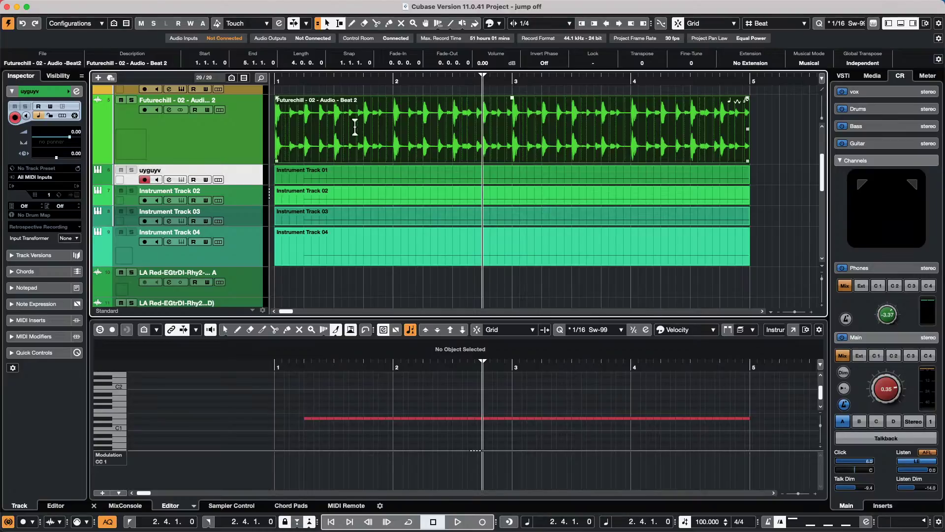
- Place the playback position at bar 2 and zoom the timeline out to show bars 1–15
click(397, 82)
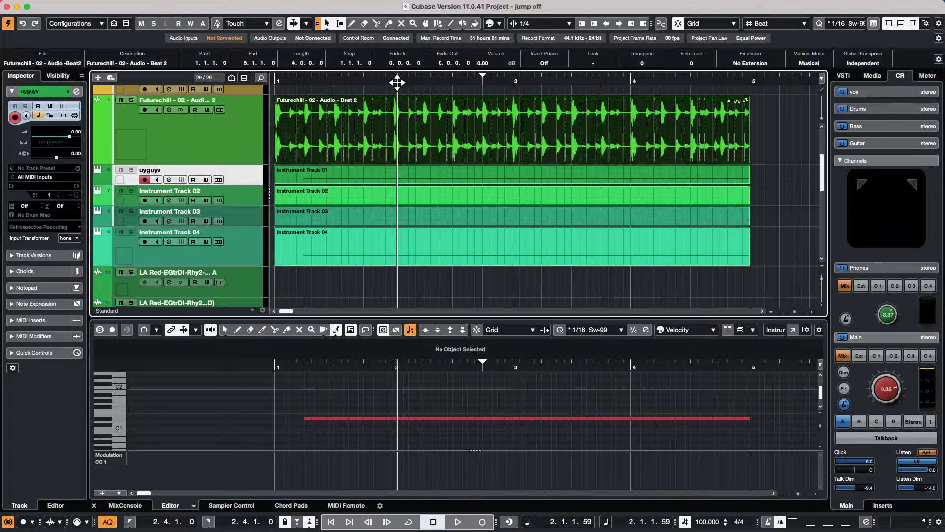
drag(397, 83, 403, 66)
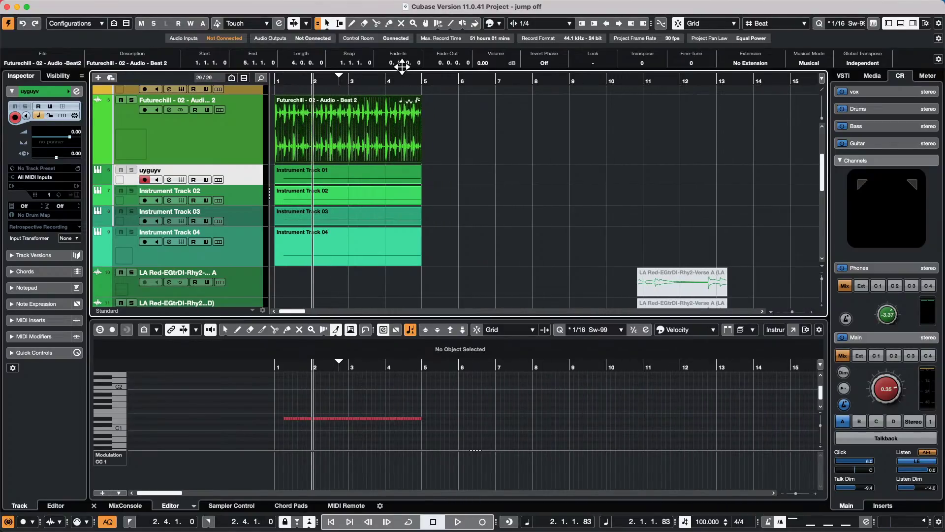
drag(402, 66, 401, 63)
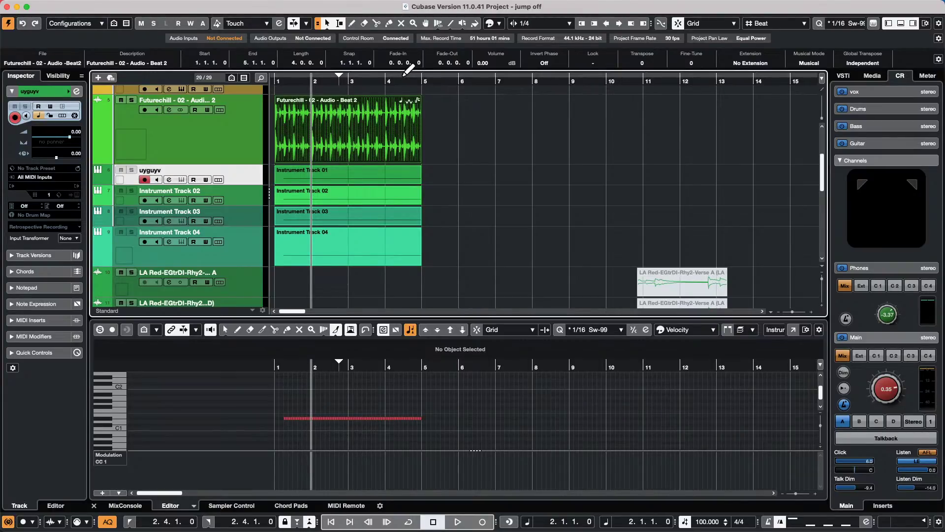
mouse_move(202, 6)
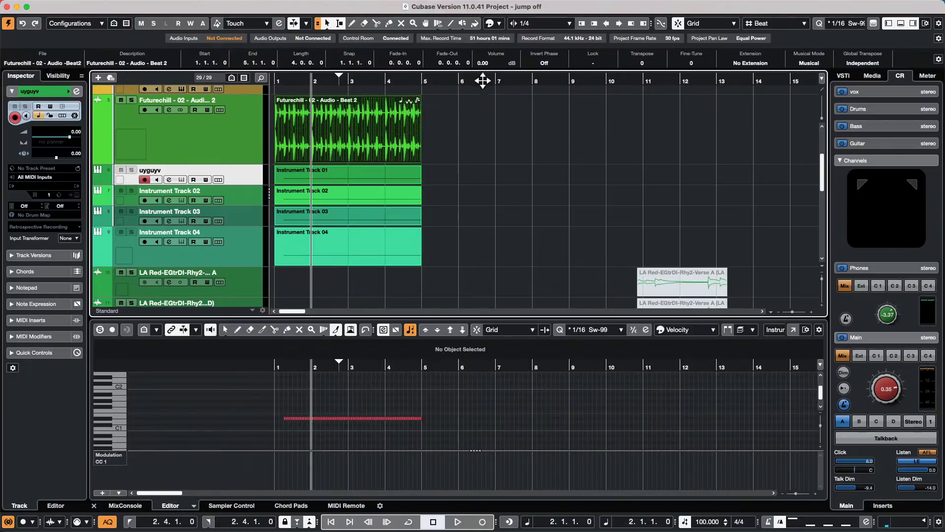
- Move the Beat 2 event to 4.3.1.0, set the locators to 4.3–8.3, and start renaming its track
drag(369, 143, 499, 139)
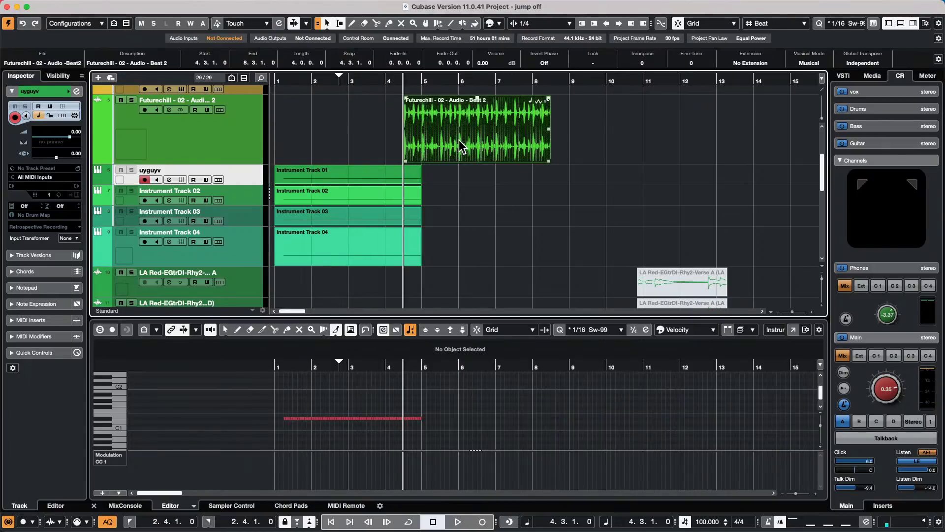
key(p)
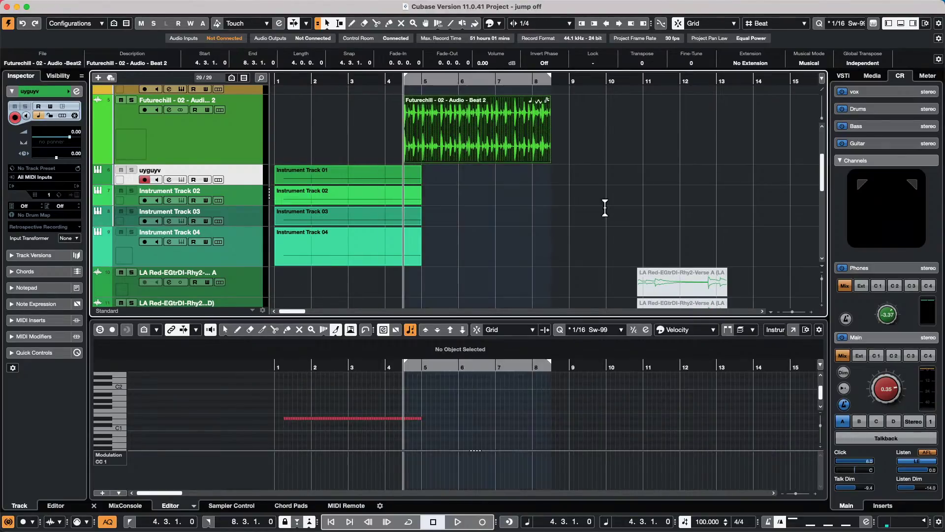
double_click(182, 100)
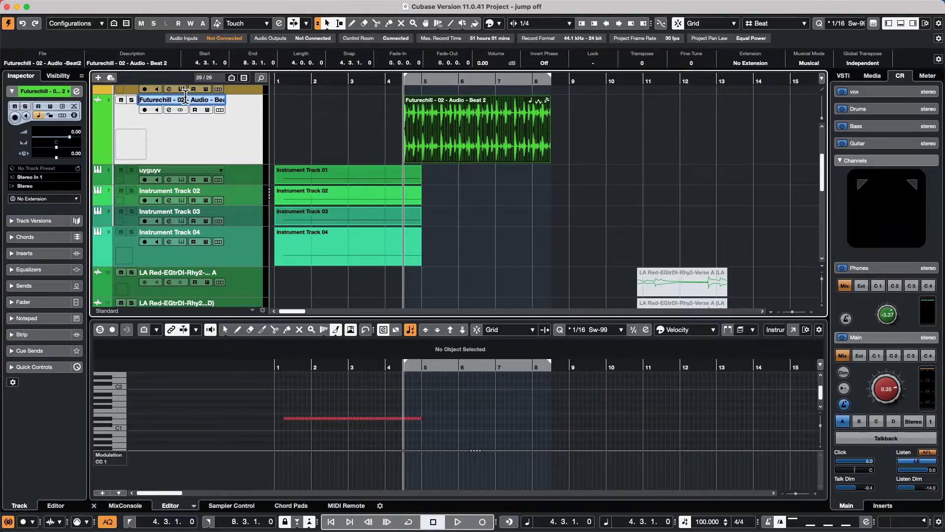
key(BackSpace)
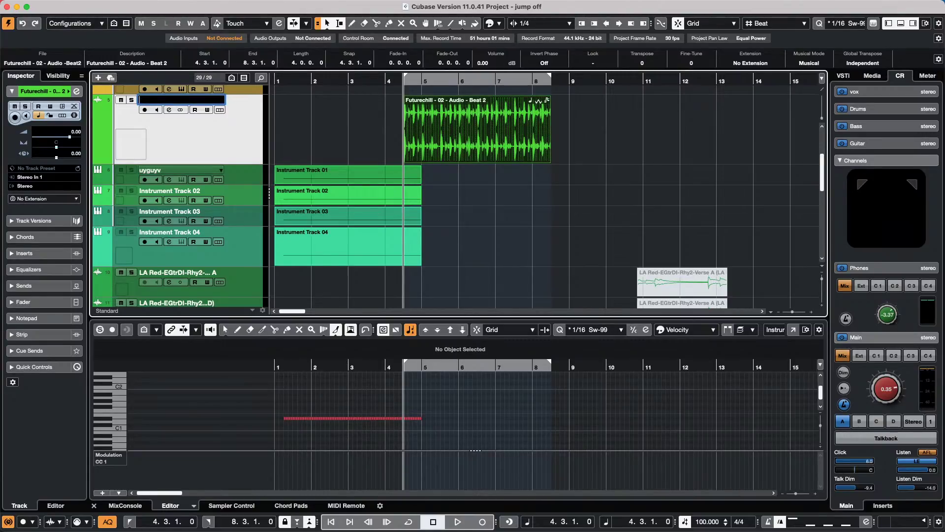
text(6516546546540)
key(Return)
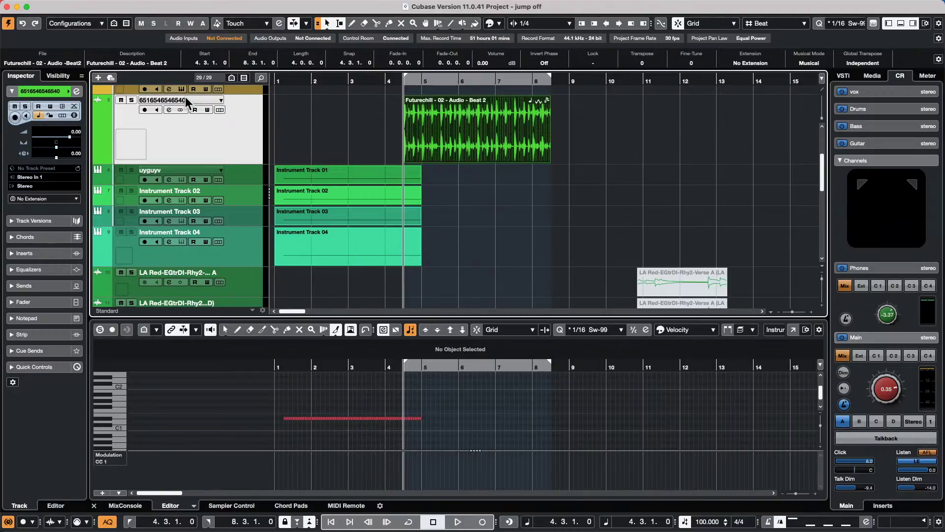
key(space)
key(space)
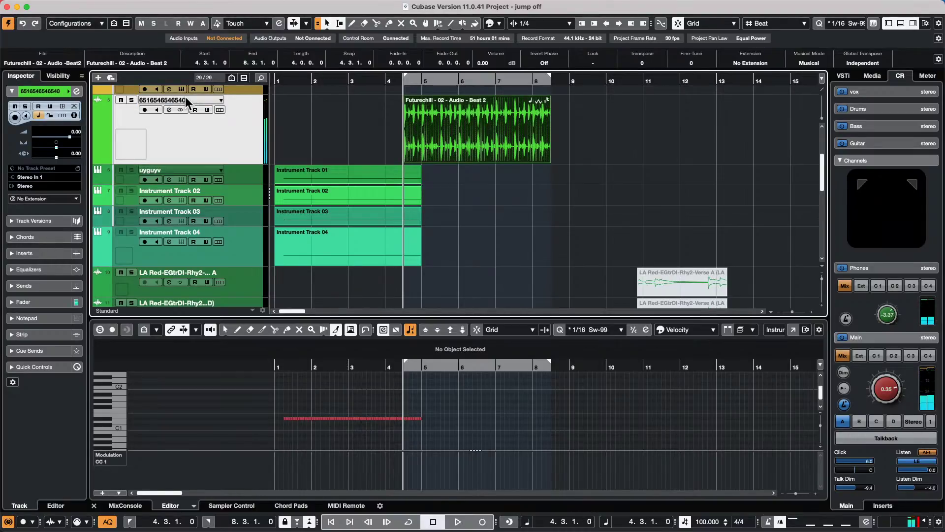
- Reopen the track name for editing, then lock the Mac's screen with Ctrl+Cmd+Q
double_click(186, 98)
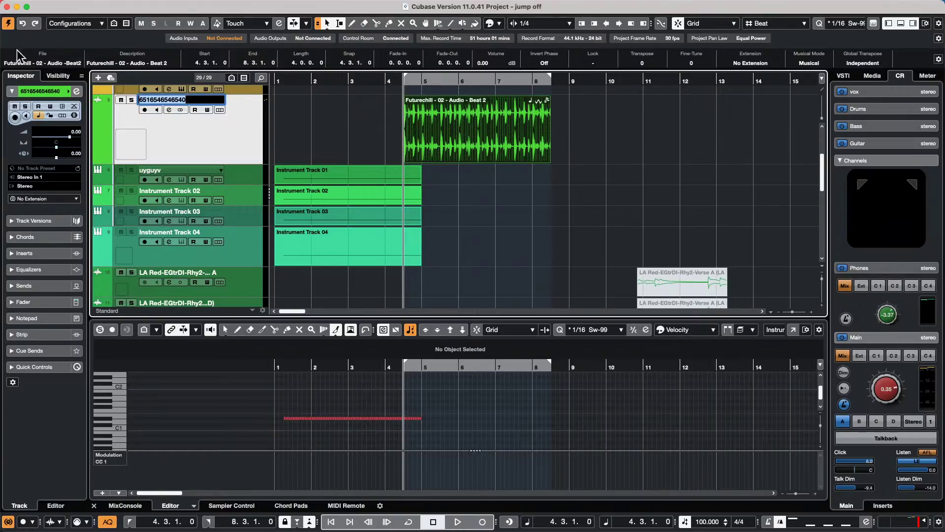
click(195, 99)
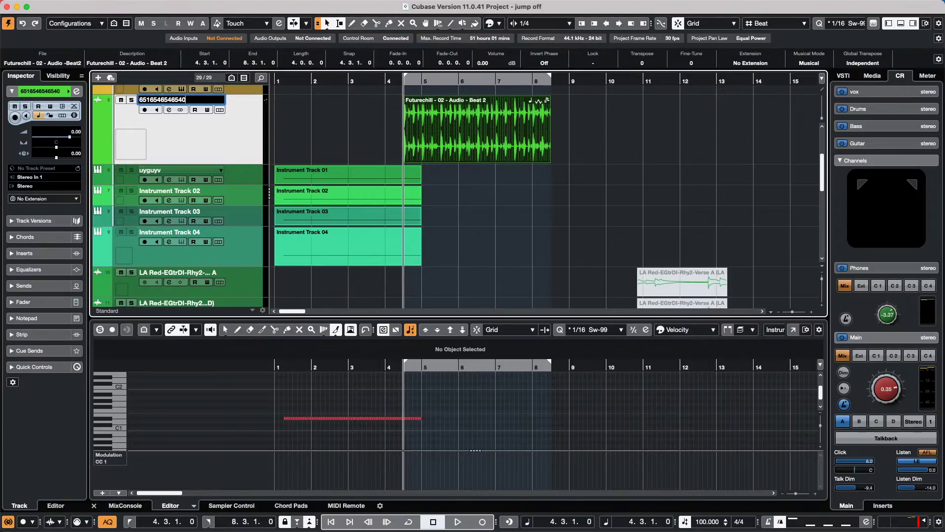
key(ctrl+super+q)
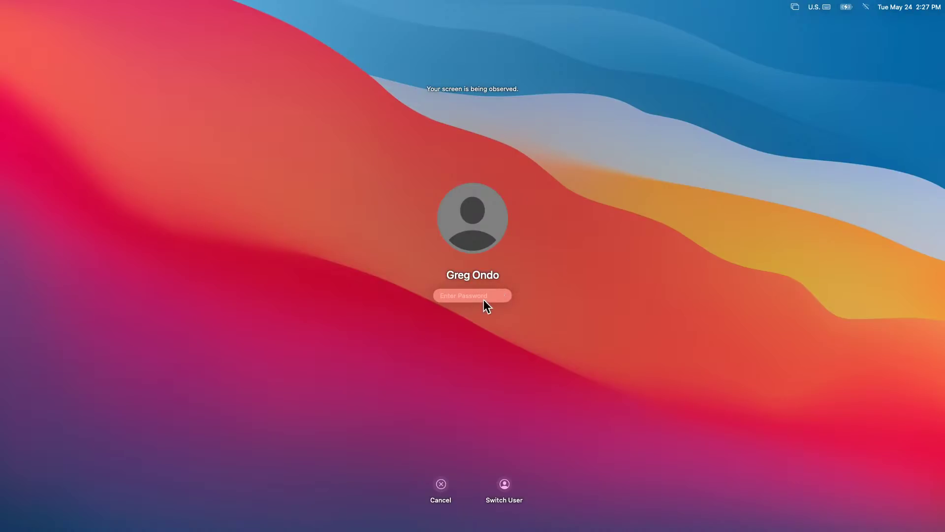
- Enter the account password on the lock screen to unlock the Mac
text(a)
text(•)
key(Return)
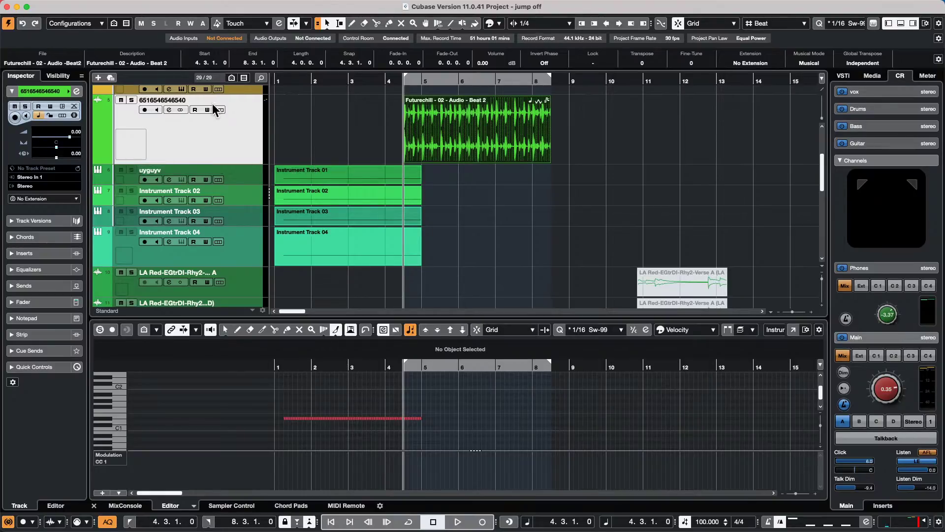
- Refocus the project window and rename the Beat 2 audio track to '654654'
click(192, 104)
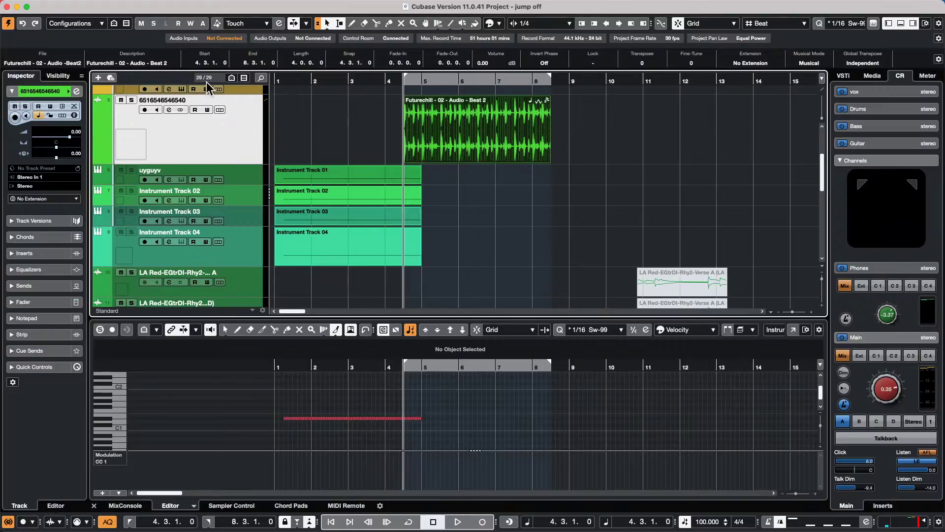
double_click(182, 99)
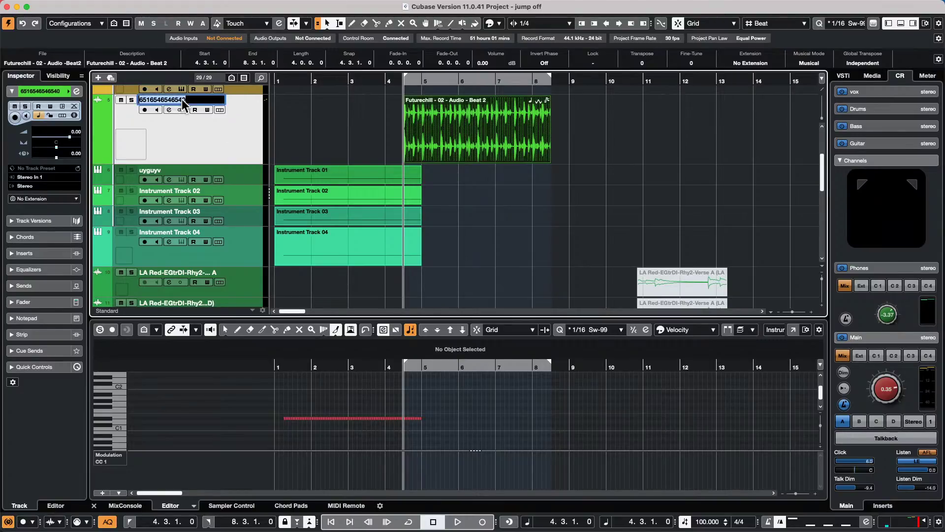
text(654654)
key(Return)
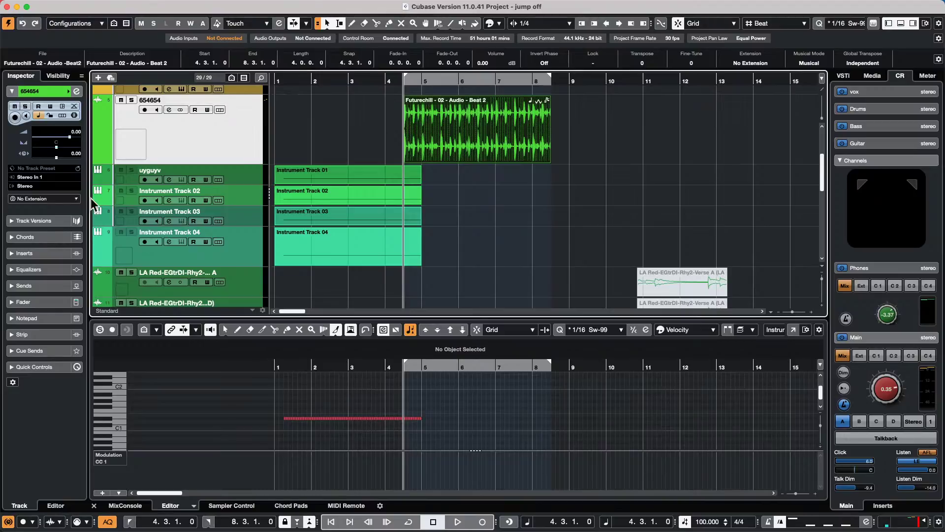
- Rename the first instrument track from 'uyguyv' to '98684684'
double_click(157, 169)
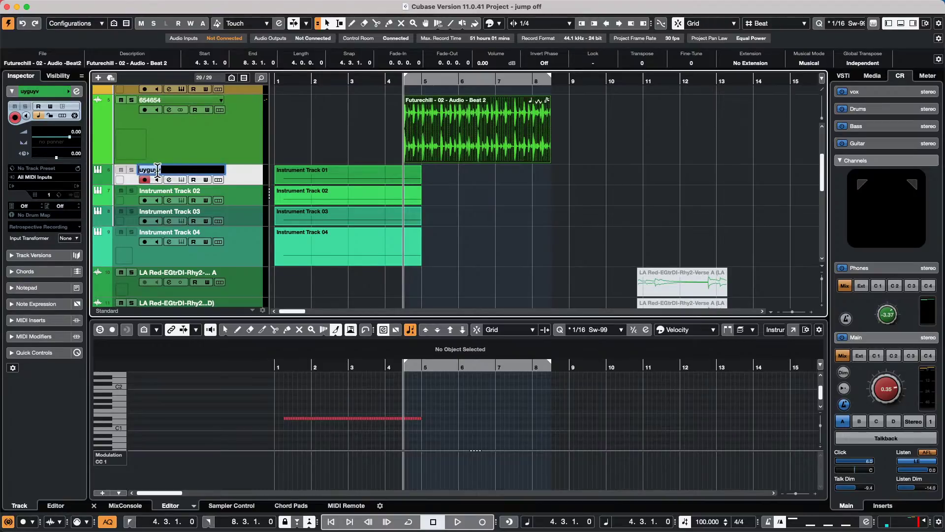
text(98684684)
key(Return)
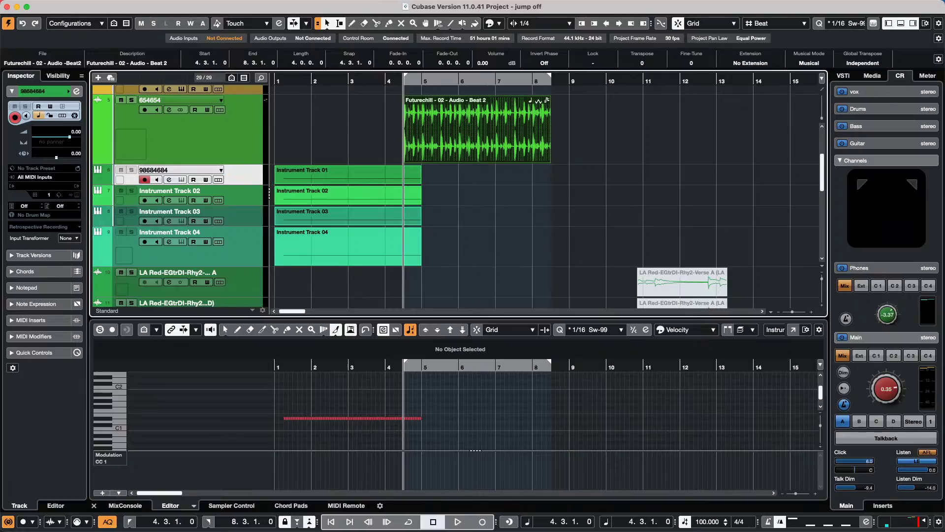
- Play briefly from bar 4.3, stop, and return the playback position to bar 1
key(space)
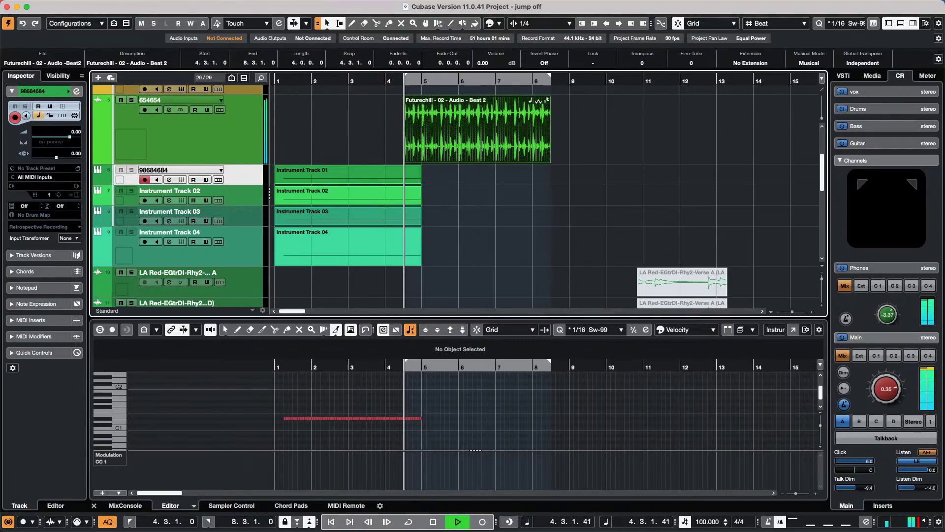
key(space)
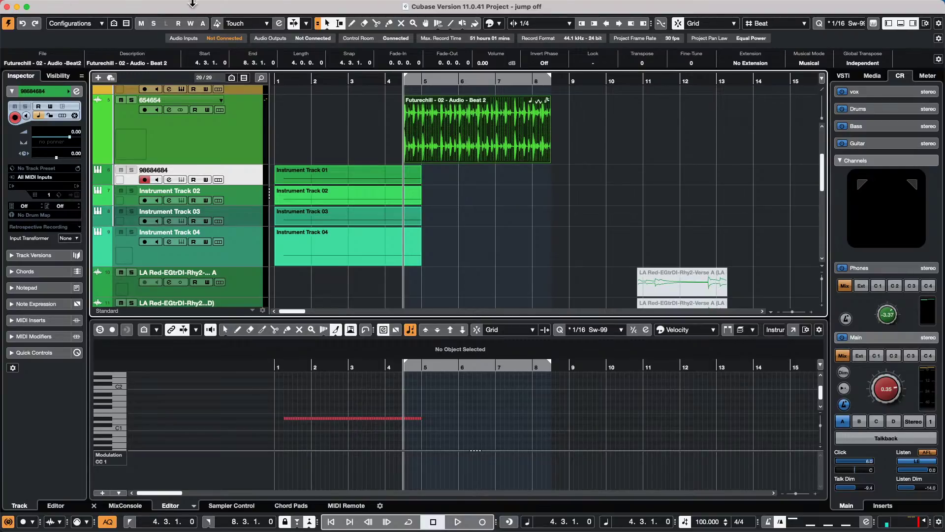
click(284, 81)
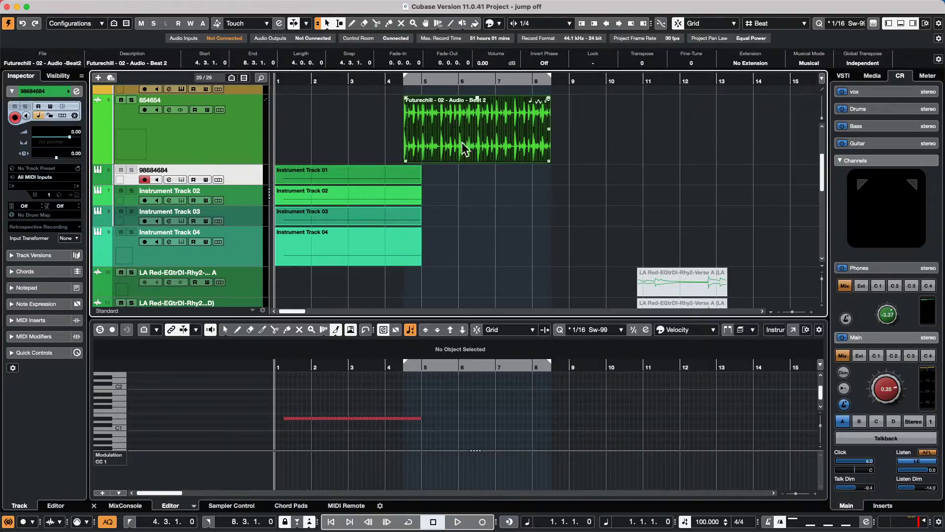
- Move the Beat 2 event back to bar 1 and add one ruler track
drag(471, 148, 341, 147)
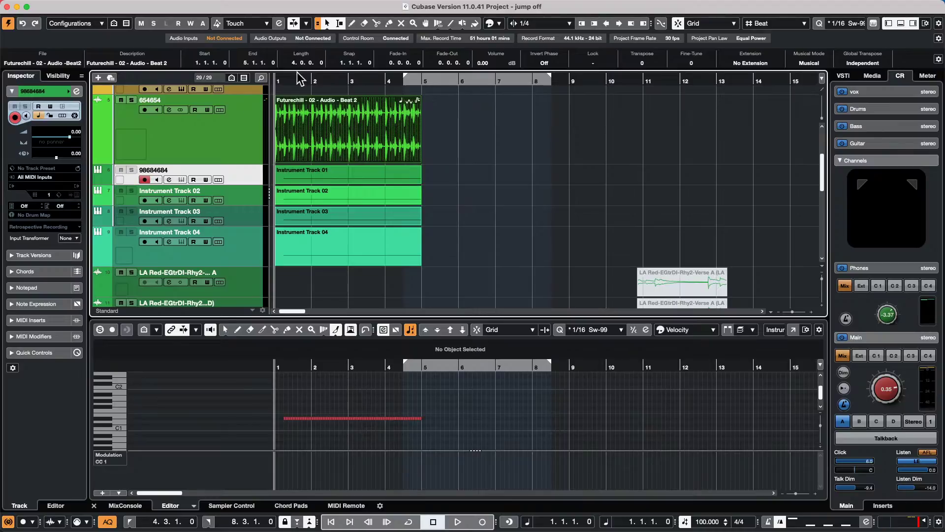
scroll(228, 123, up, 5)
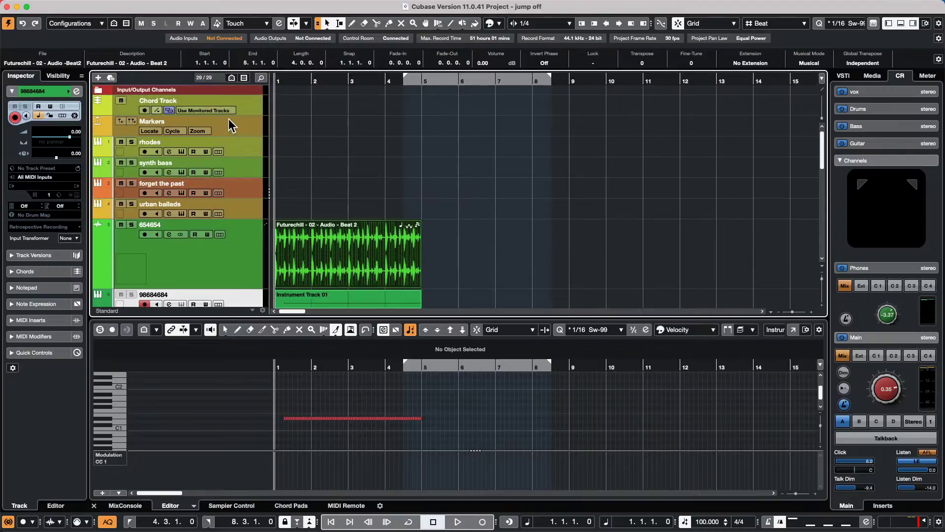
right_click(236, 90)
mouse_move(294, 94)
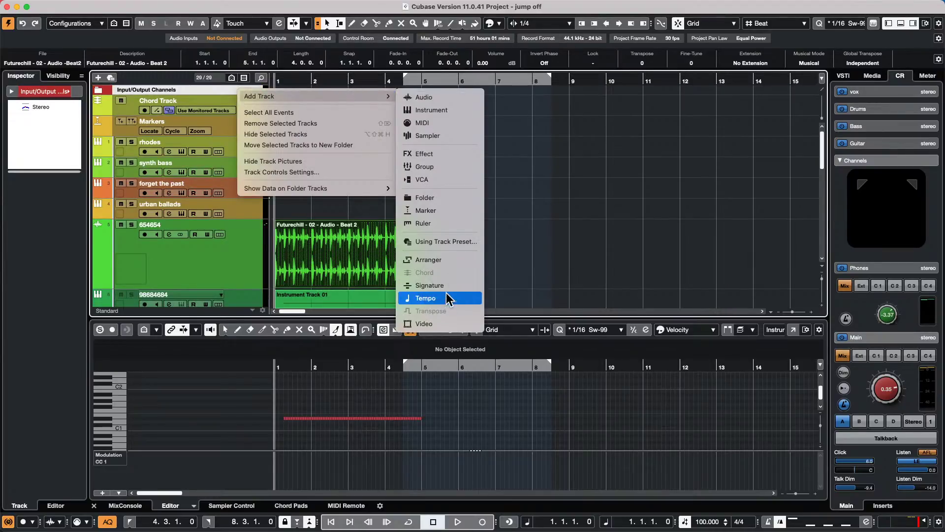
click(447, 224)
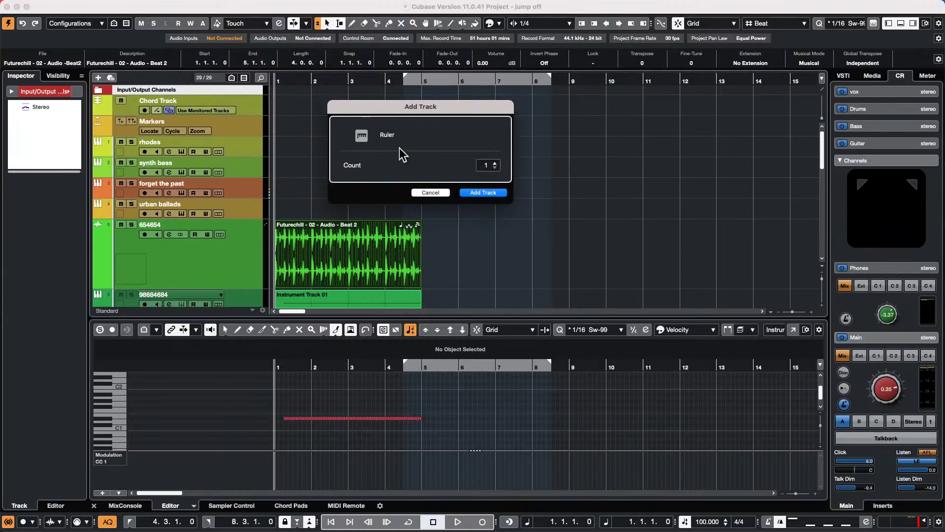
click(488, 192)
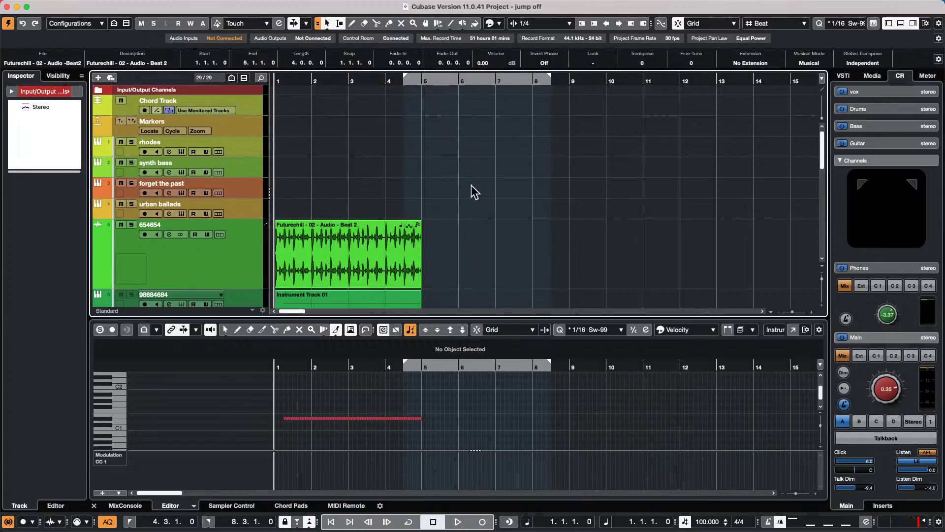
- Switch the ruler track display to Seconds, then to Timecode
click(142, 100)
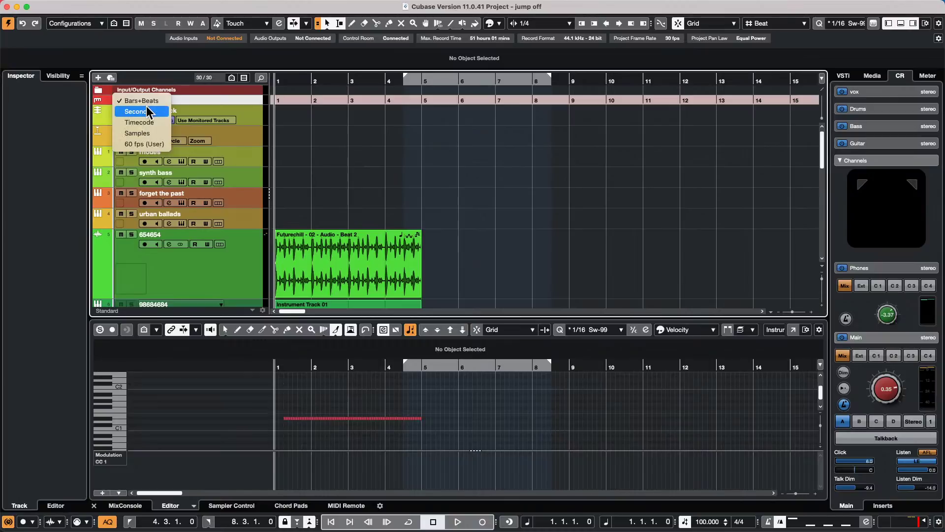
click(148, 106)
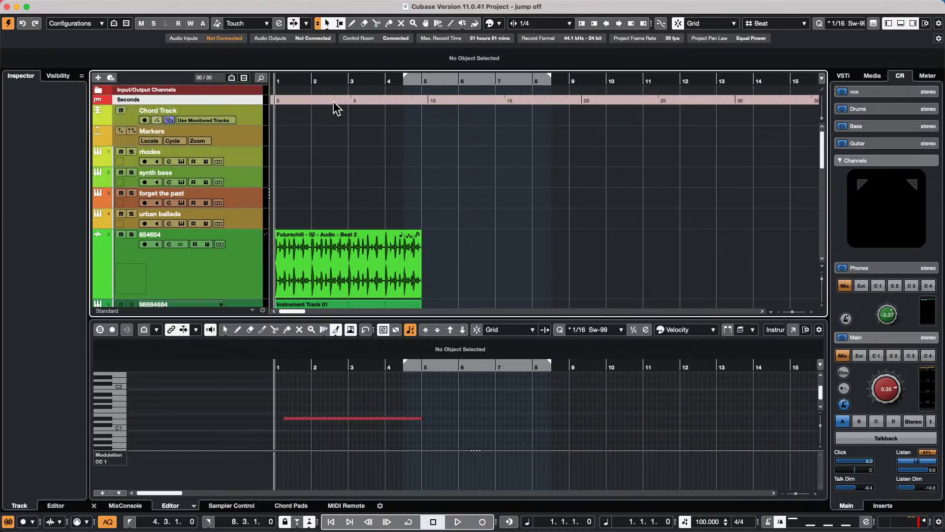
click(141, 100)
click(147, 116)
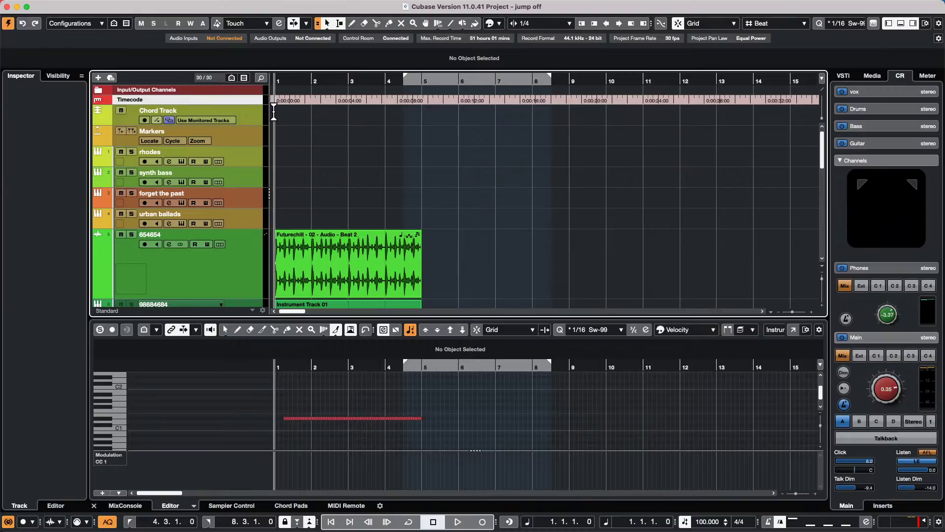
- Open Project > Set Timecode at Cursor and select the hours field
click(114, 6)
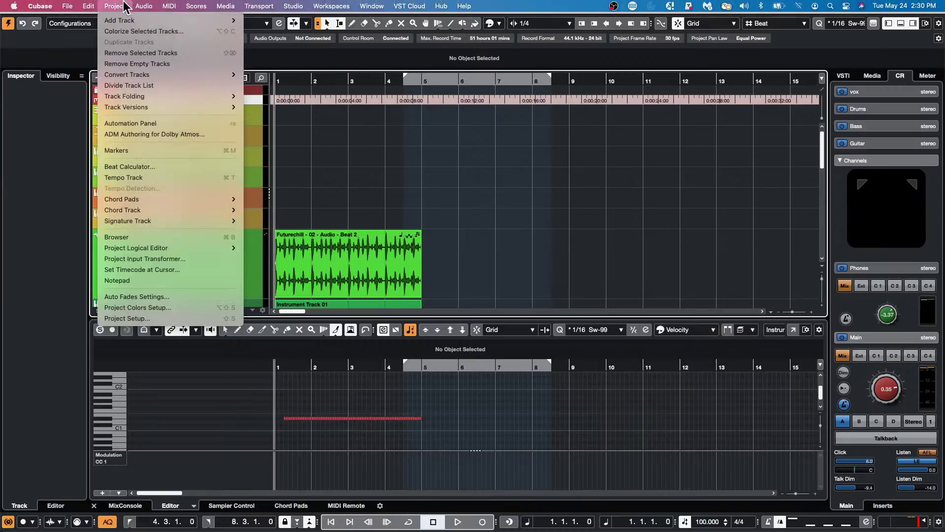
click(152, 271)
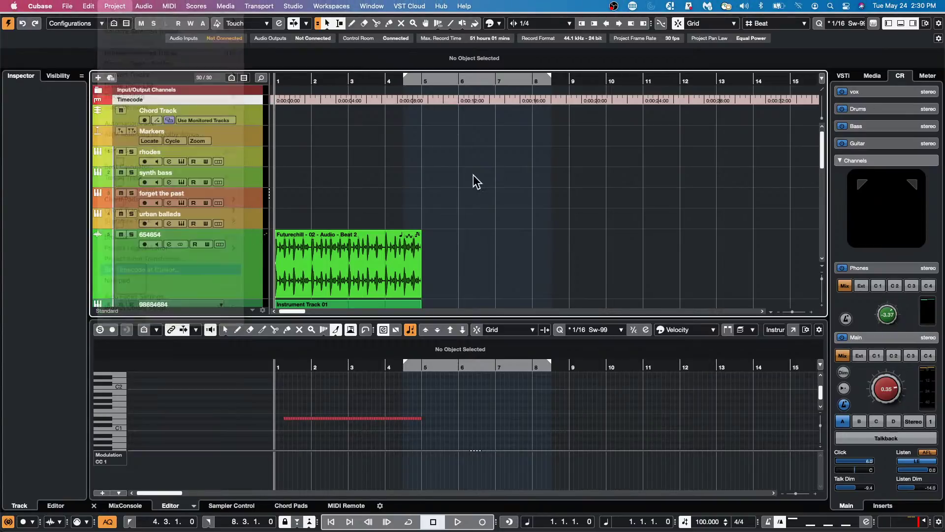
click(429, 155)
scroll(428, 157, down, 1)
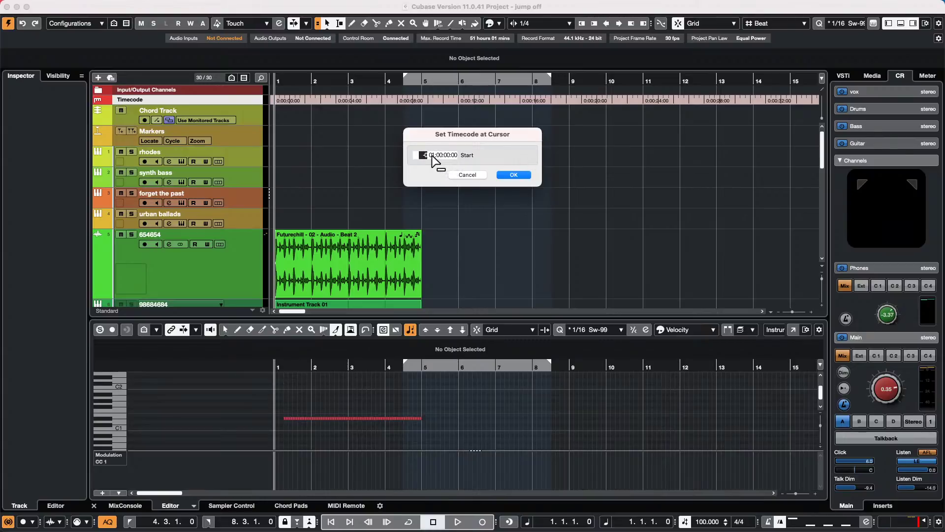
- Apply start timecode 01:00:00:00 without keeping content positions, then recheck the setting
click(522, 174)
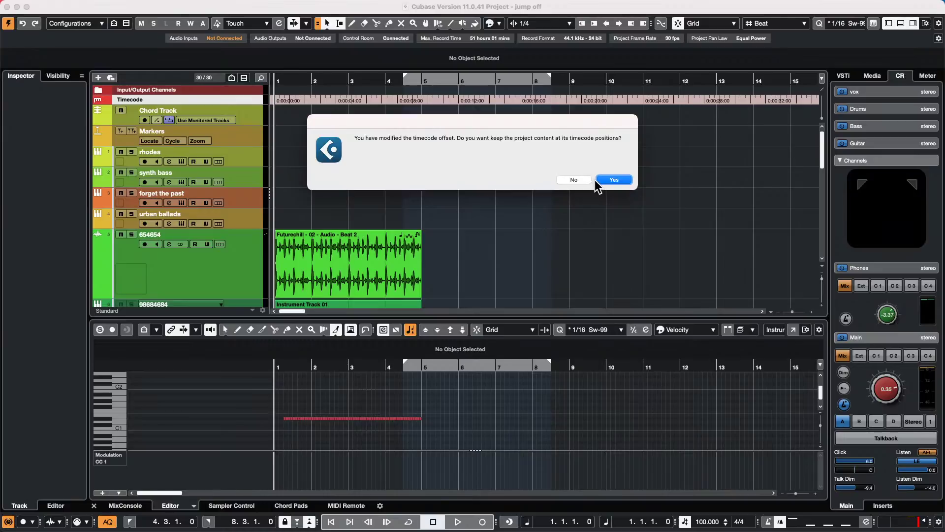
click(573, 179)
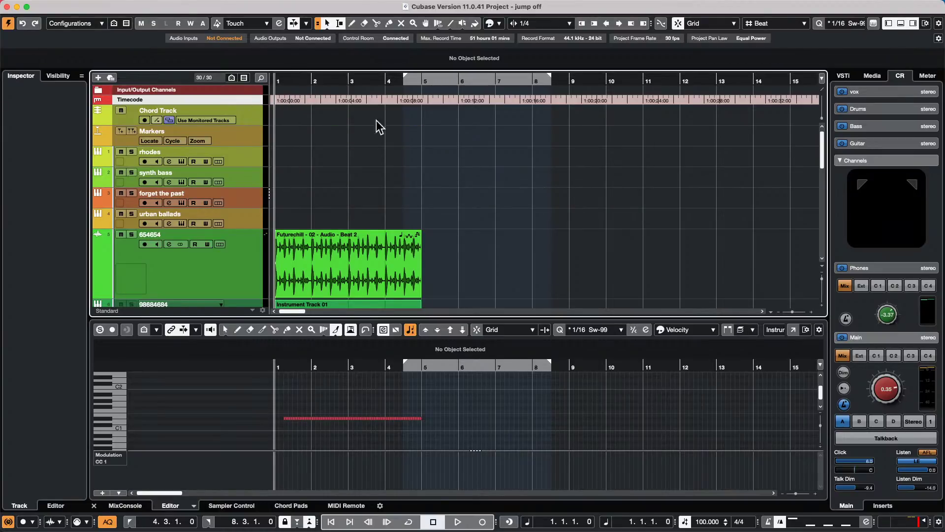
click(114, 6)
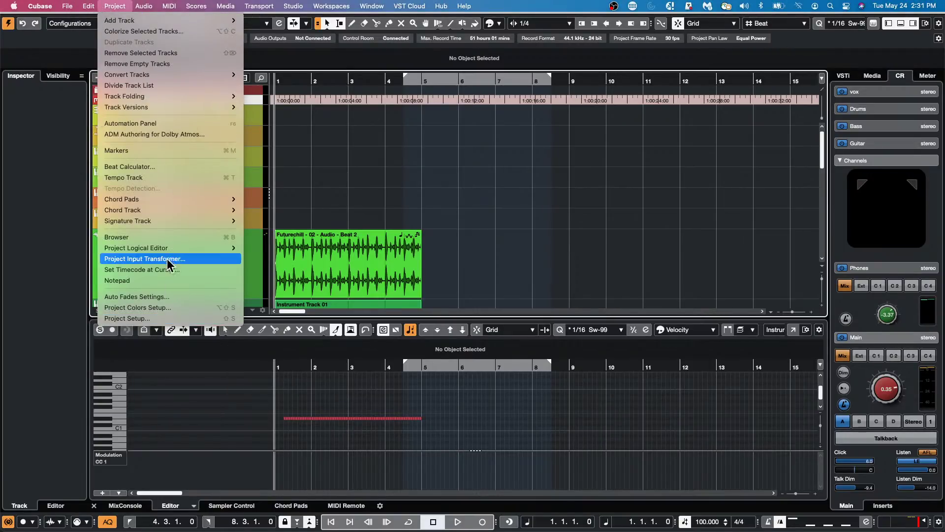
click(168, 270)
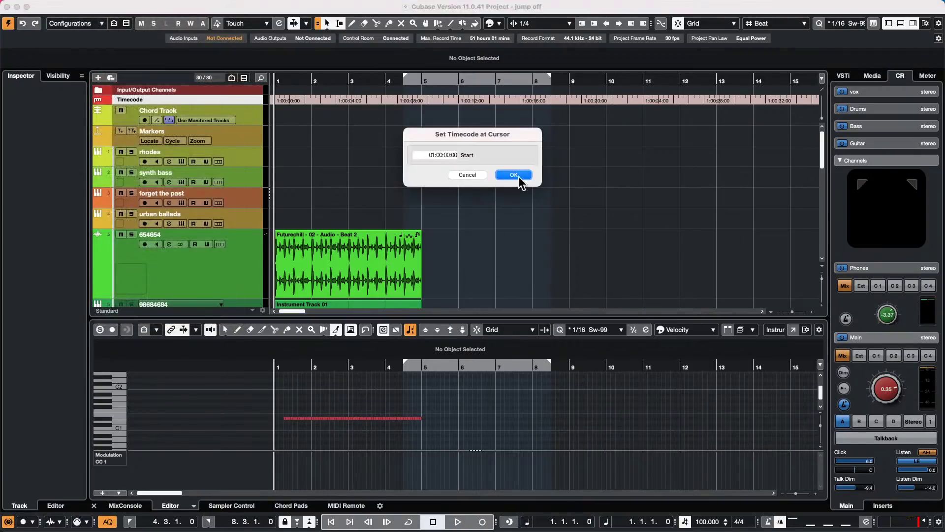
click(471, 176)
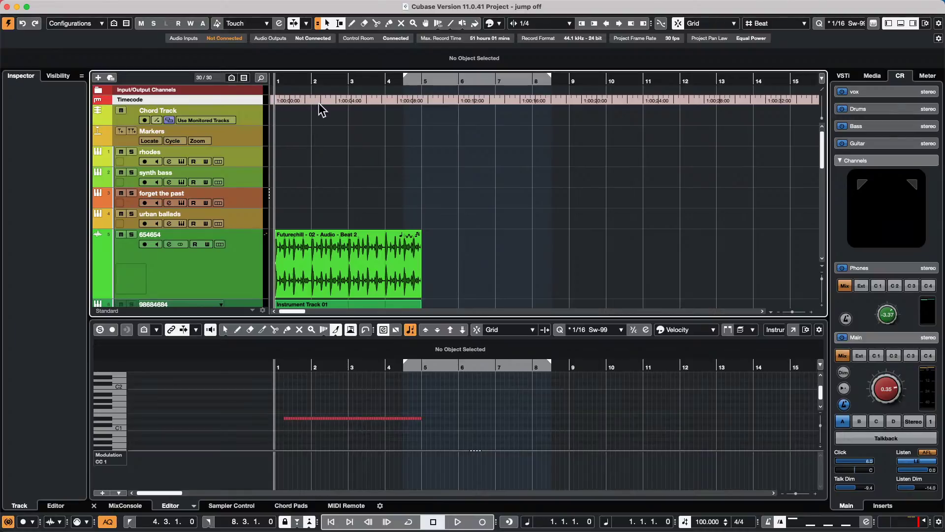
click(114, 6)
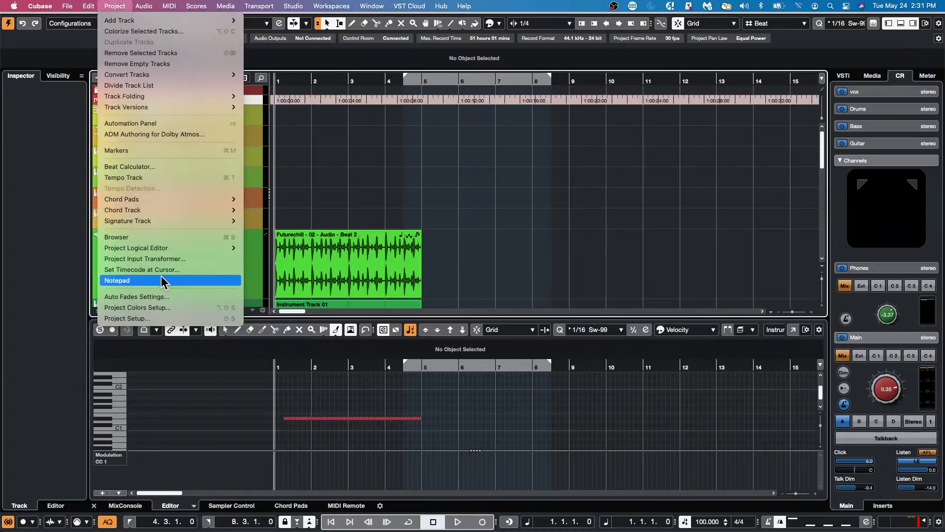
- Dismiss the Project menu by clicking the empty arrange area
click(613, 189)
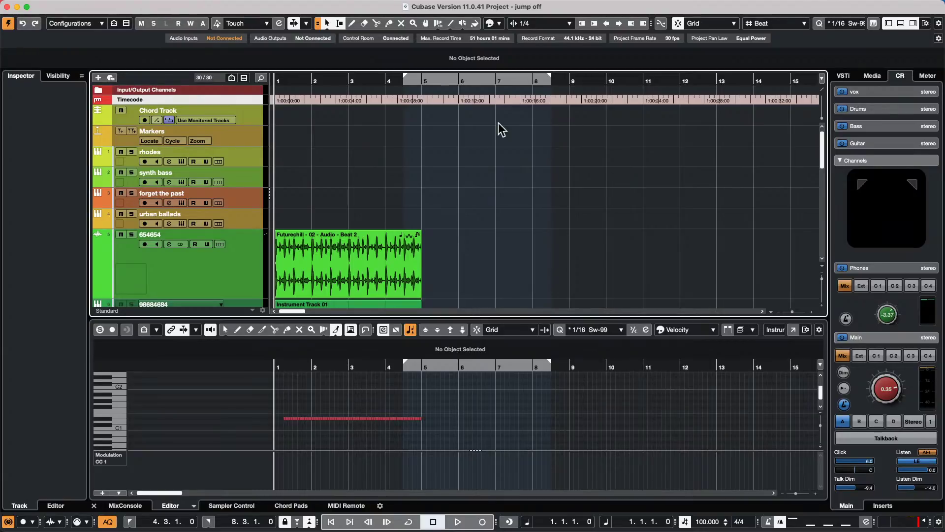
- Colour the Timecode ruler track cyan from the Colorize palette
scroll(343, 158, down, 5)
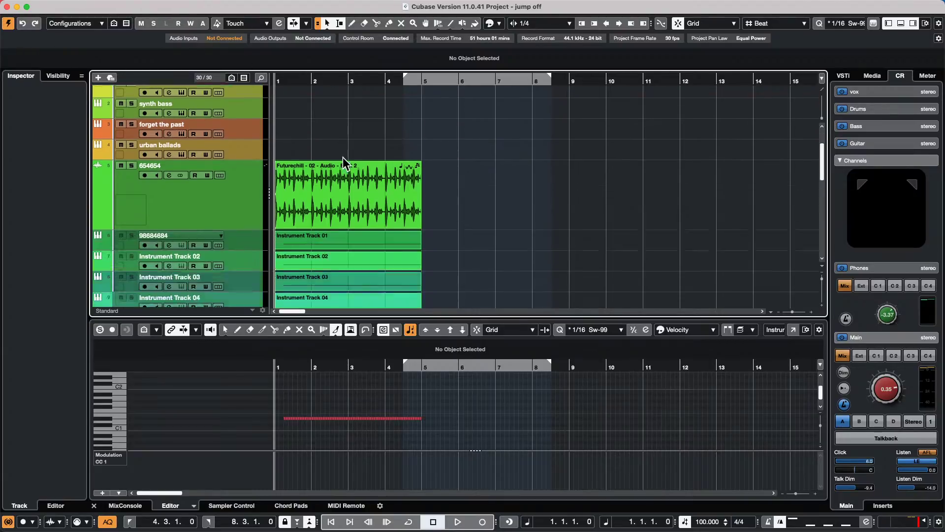
scroll(599, 168, up, 1)
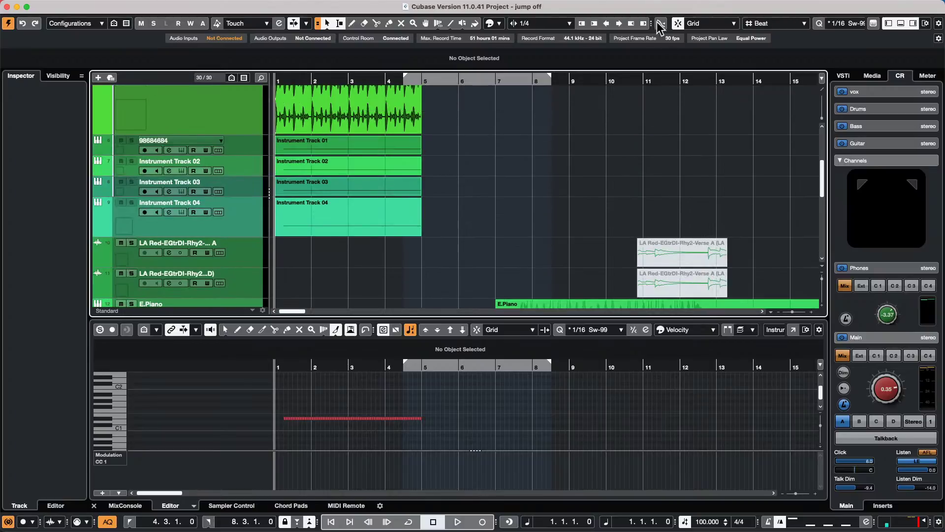
click(475, 23)
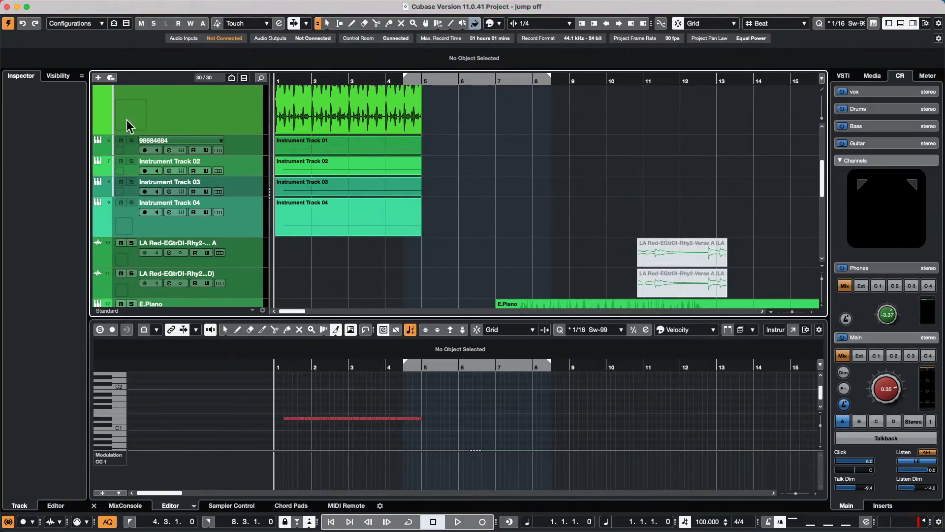
scroll(507, 160, up, 5)
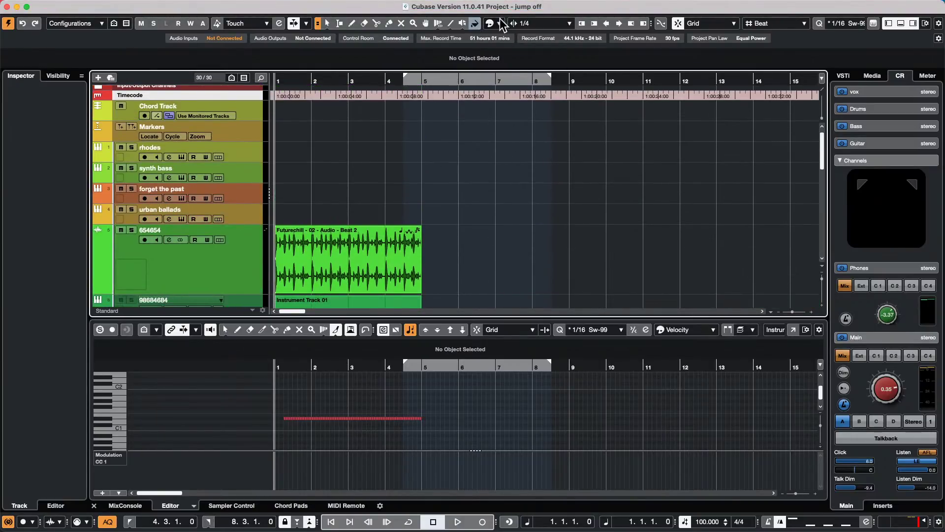
click(499, 22)
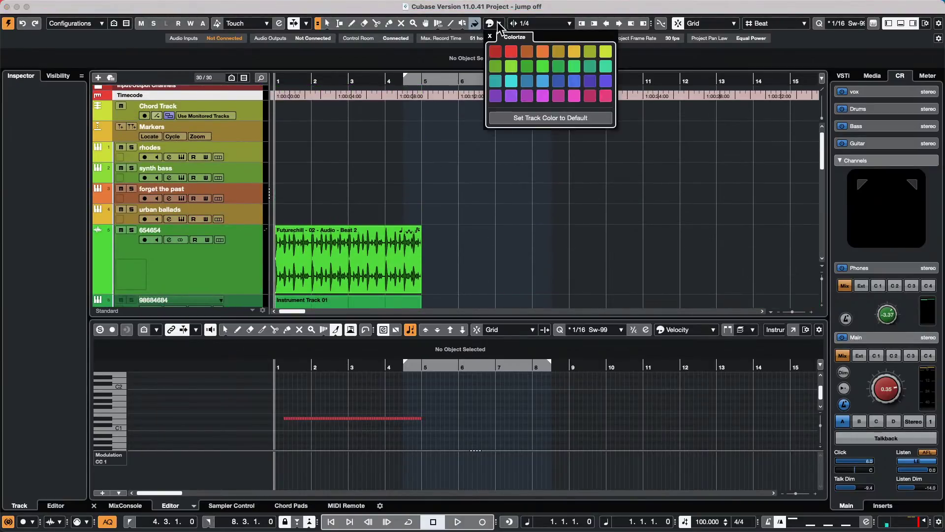
click(509, 79)
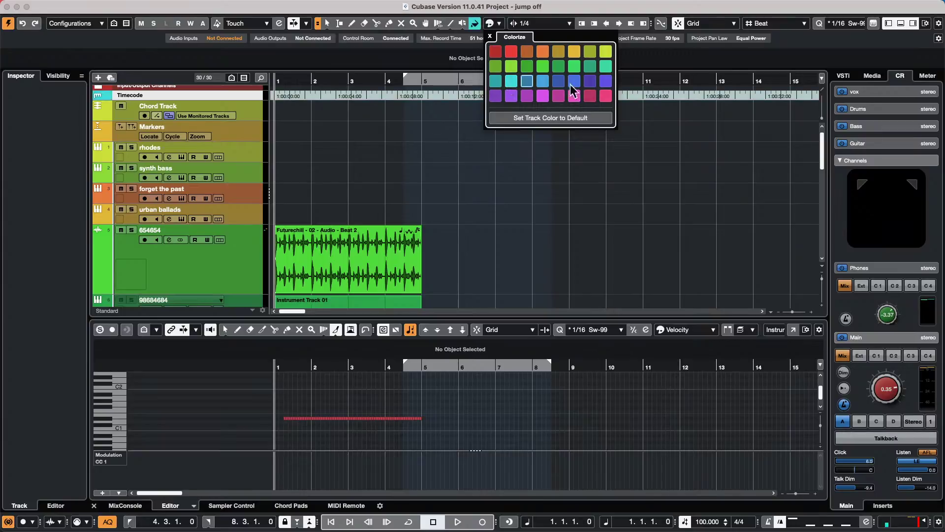
click(458, 260)
- Paint the Futurechill - 02 - Audio - Beat 2 event cyan with the Color tool
right_click(462, 259)
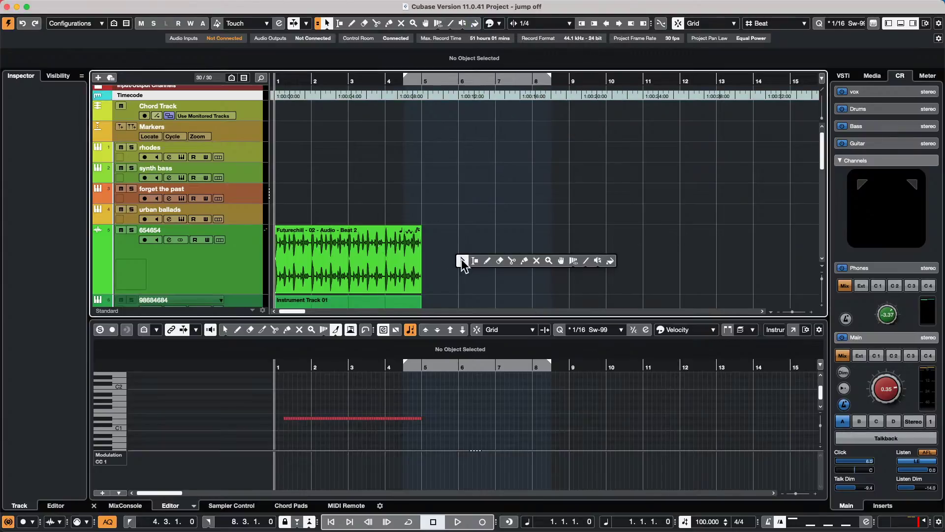
click(609, 260)
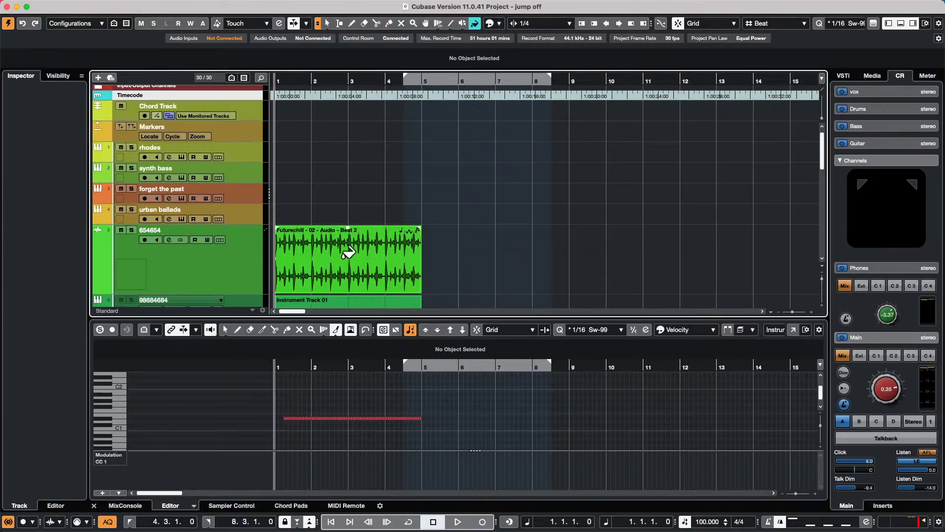
click(382, 251)
click(564, 254)
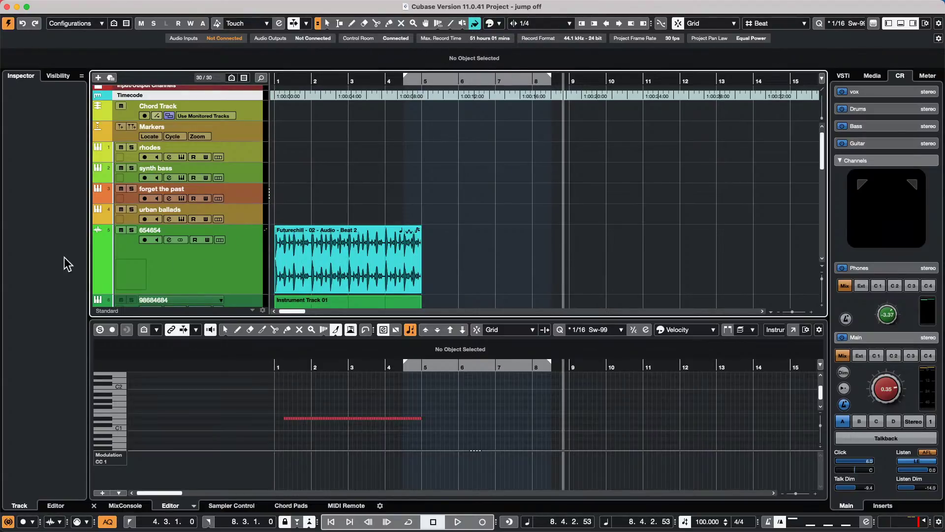
- Select the Beat 2 event with the Object tool and recolour it magenta
click(182, 260)
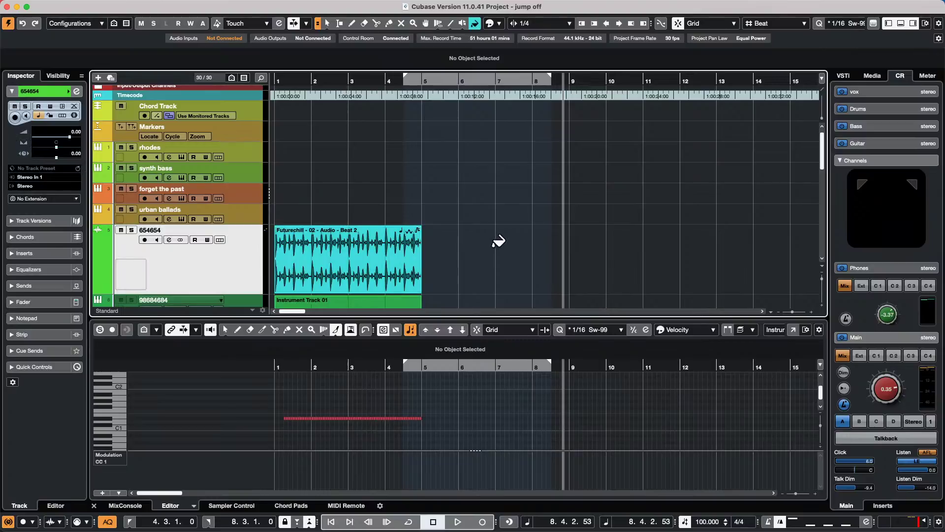
key(1)
click(347, 264)
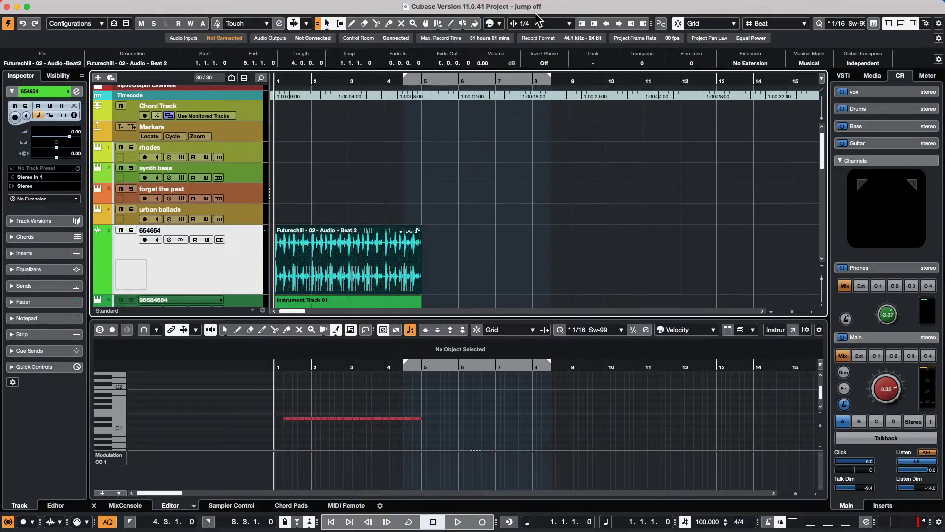
click(498, 22)
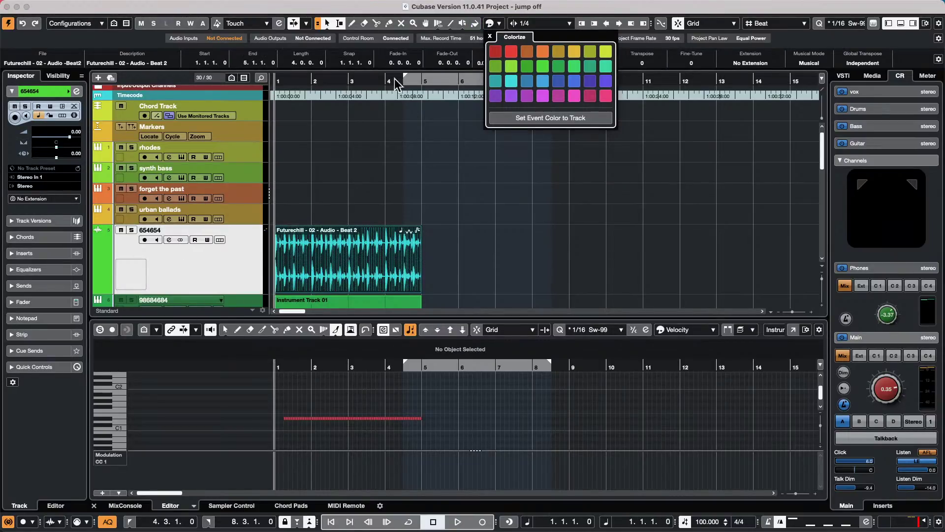
click(590, 96)
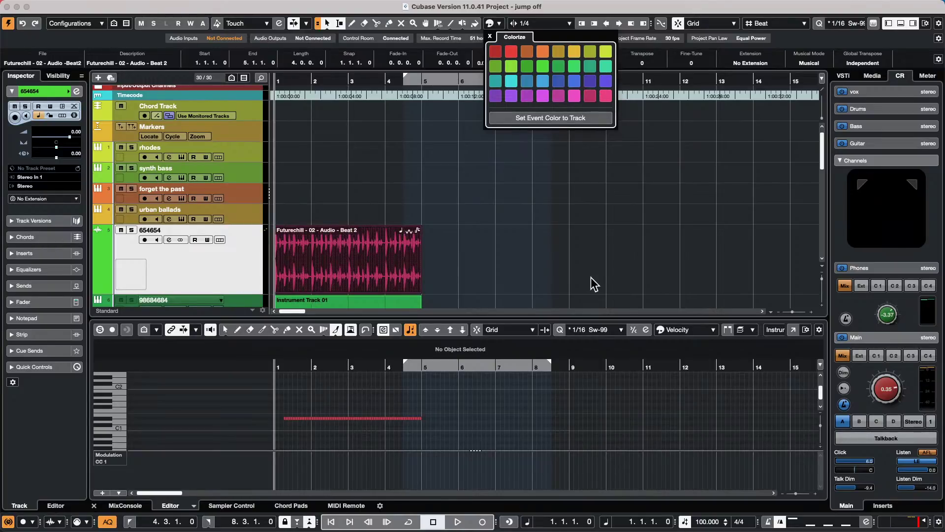
click(336, 125)
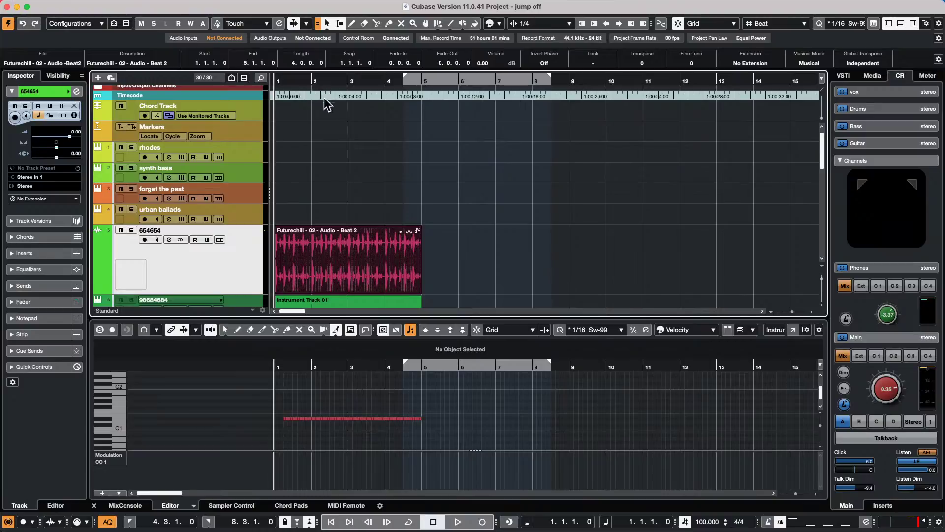
- Recolour track 654654 crimson, then change it to light blue
click(328, 119)
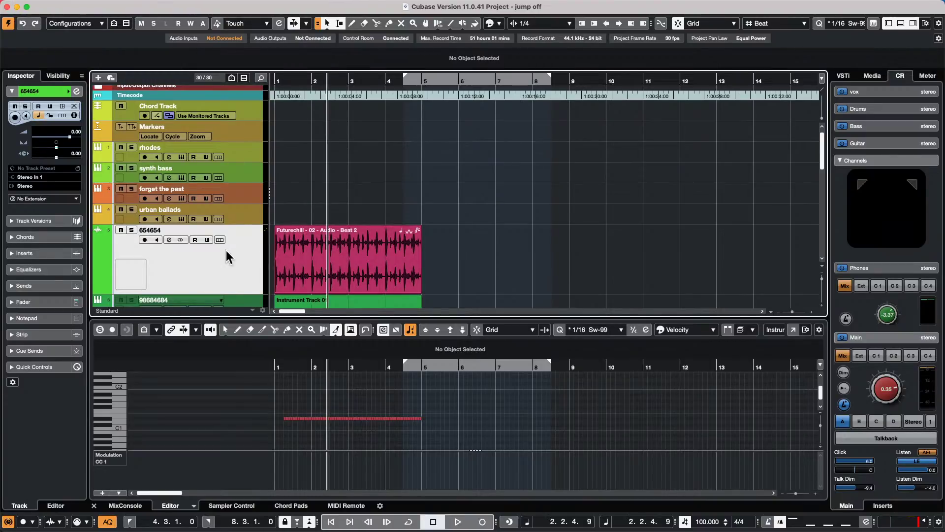
click(500, 24)
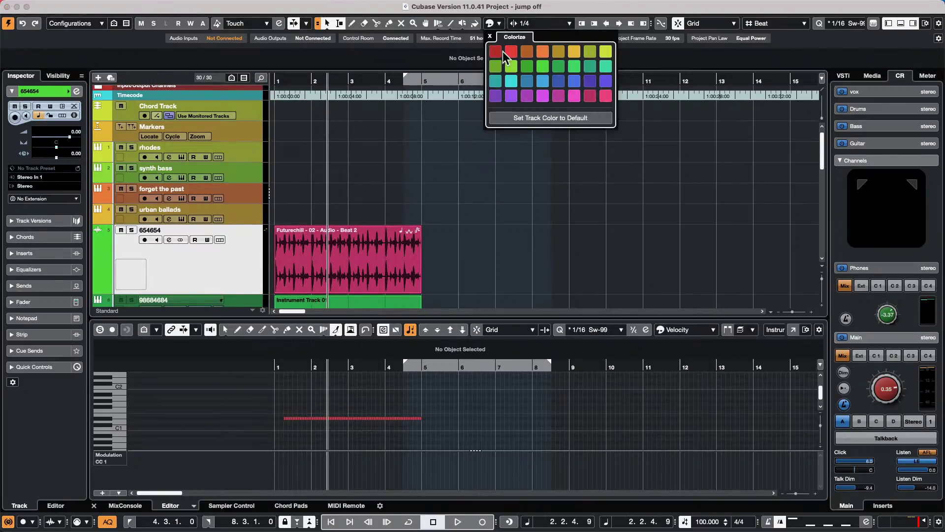
click(591, 94)
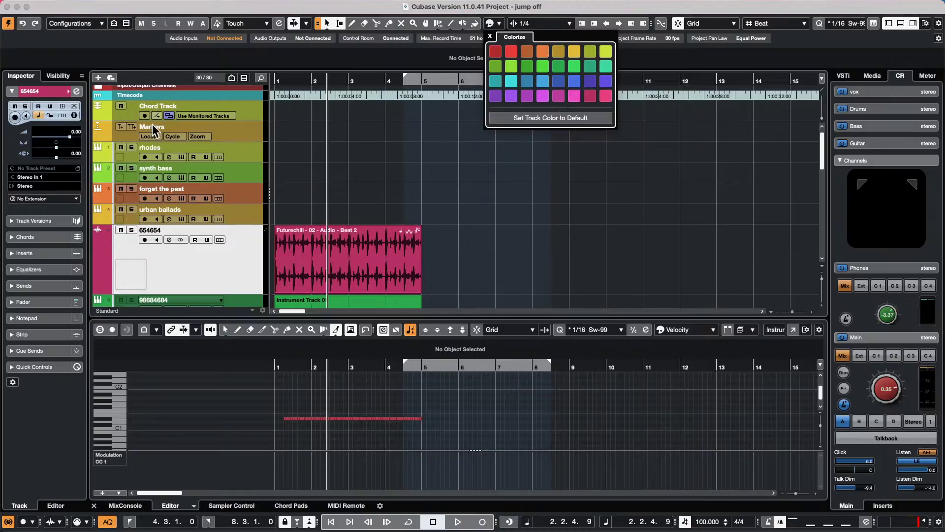
click(542, 80)
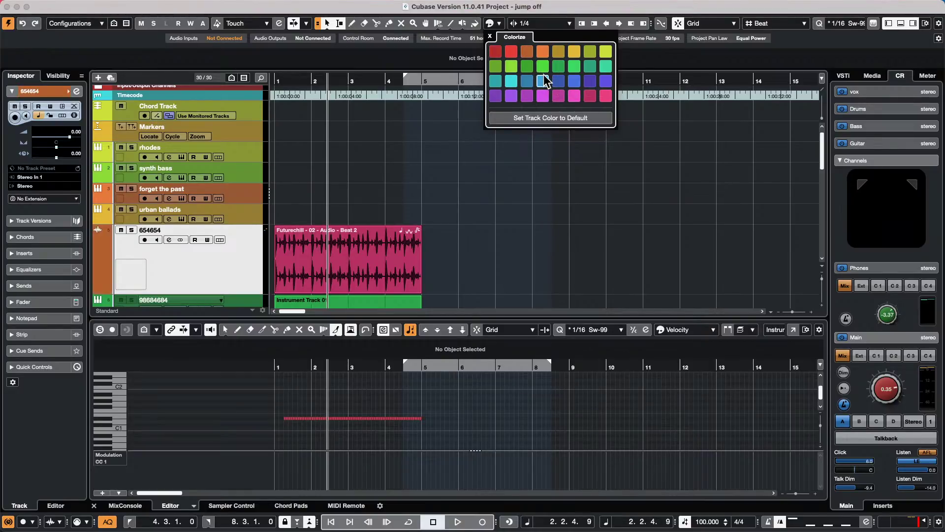
click(376, 151)
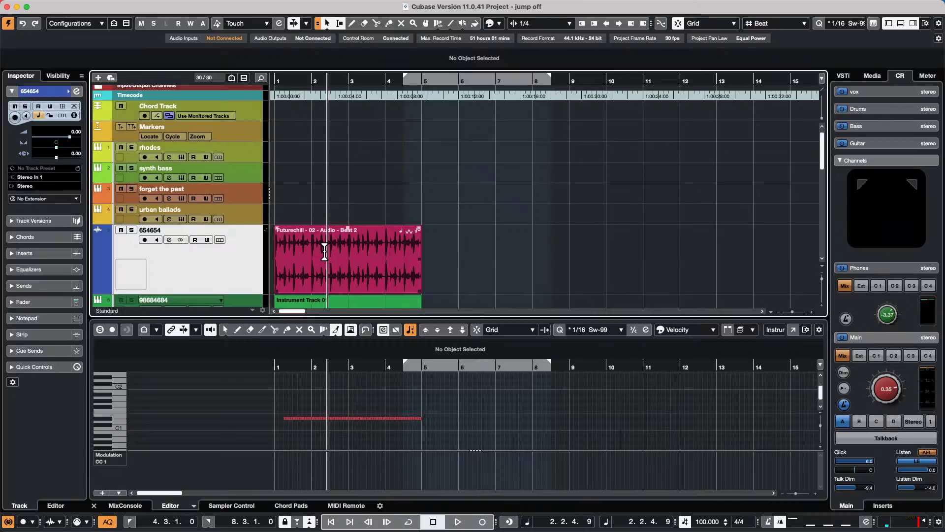
scroll(204, 249, up, 1)
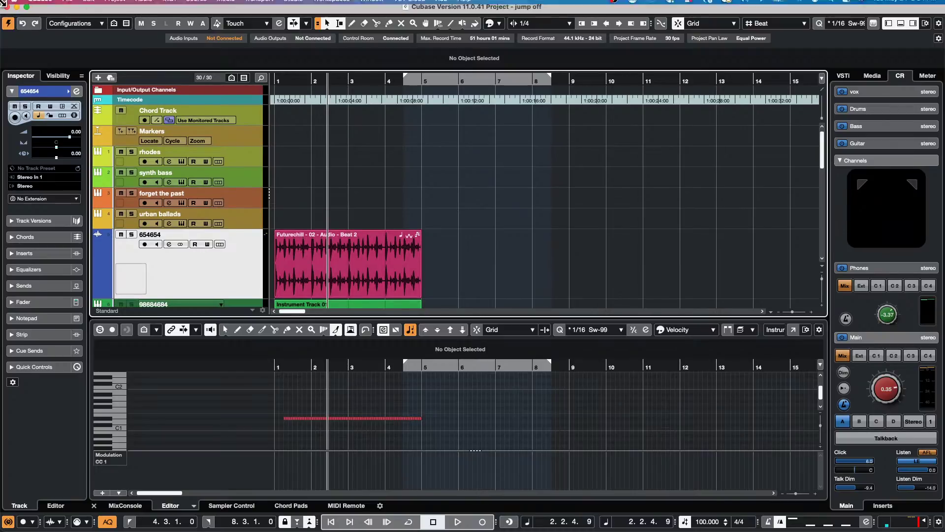
- Open Amos Moses - GO.cpr from Recent Projects and bring up the File menu
click(77, 7)
mouse_move(90, 216)
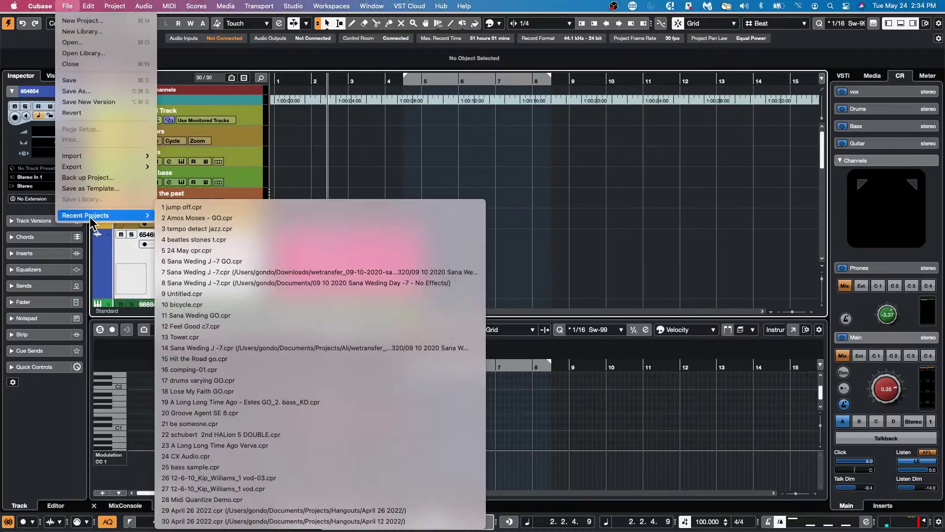
click(310, 218)
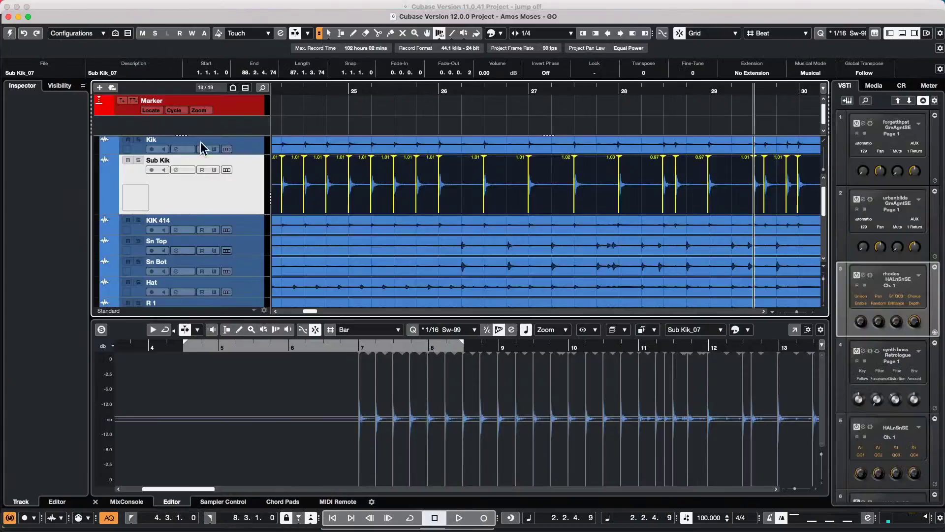
click(9, 33)
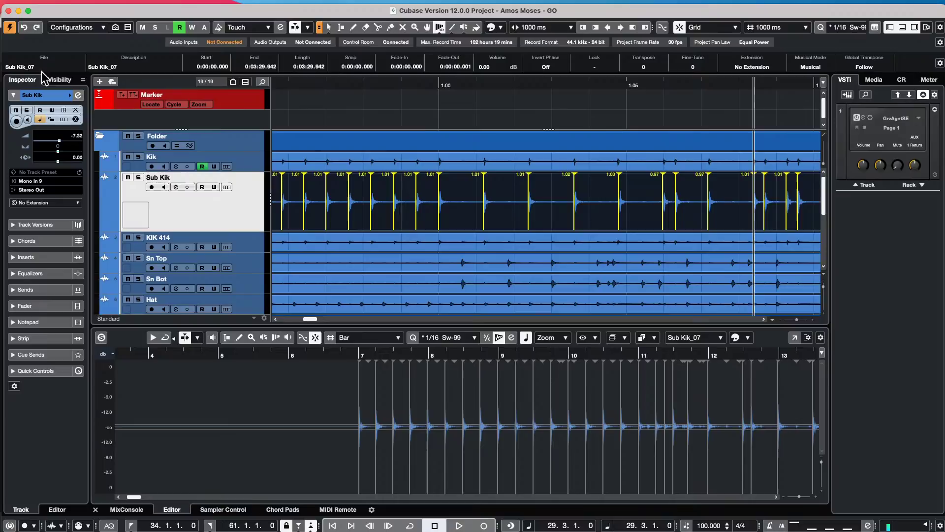
click(67, 6)
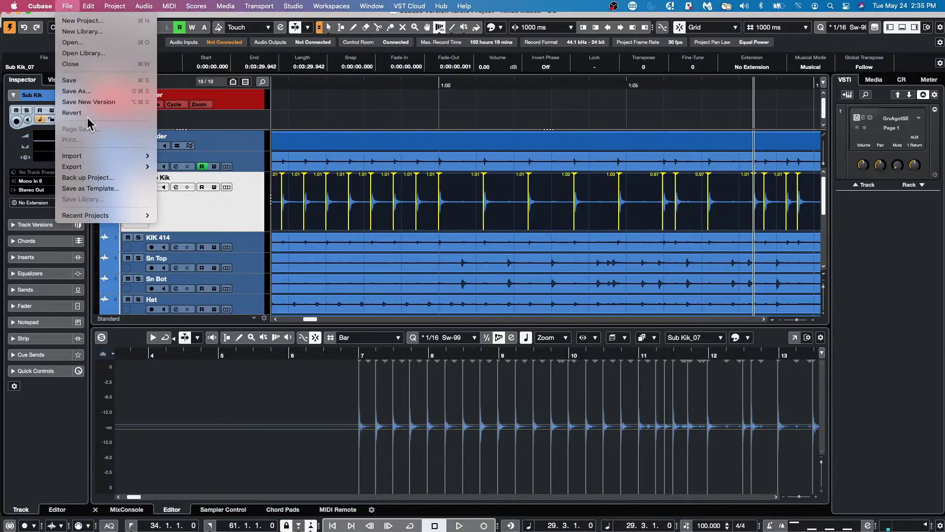
- Revert Amos Moses - GO, play briefly from around bar 45, then return to start
click(90, 112)
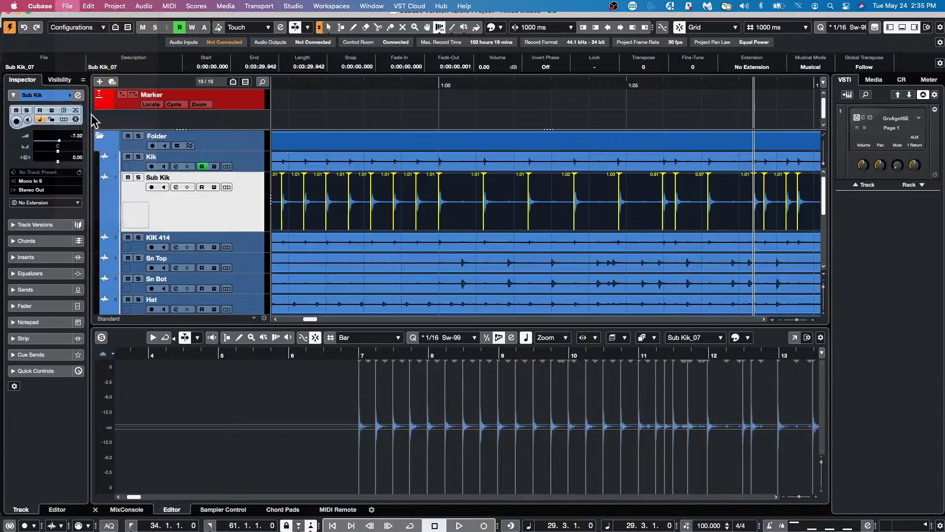
click(528, 179)
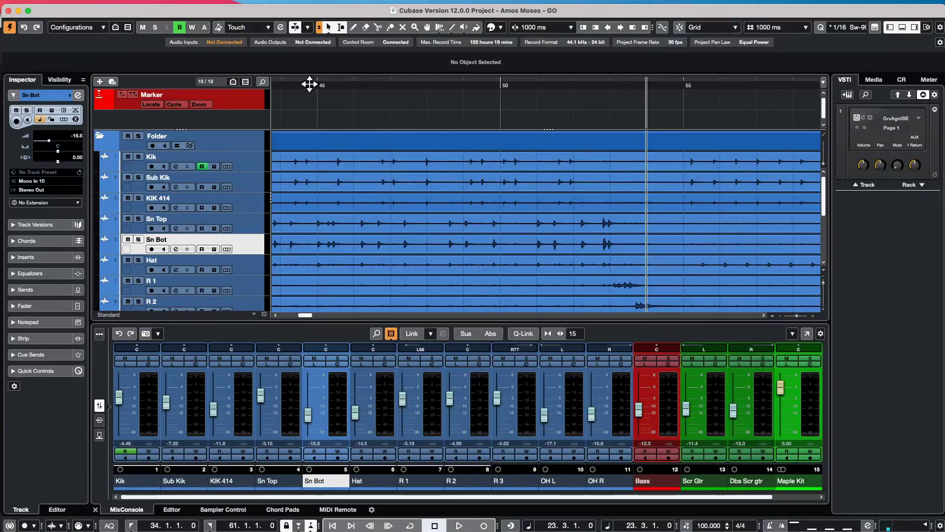
click(313, 83)
key(g)
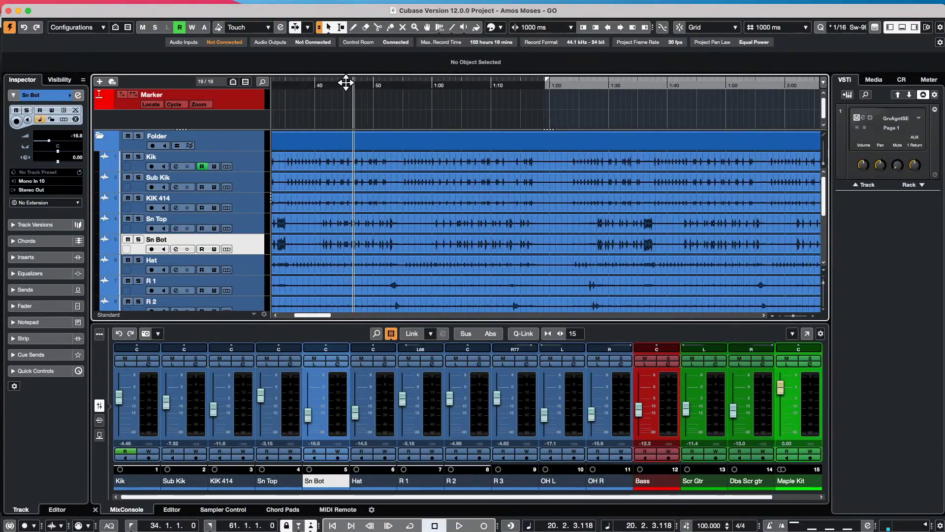
drag(346, 84, 370, 63)
key(space)
key(Home)
key(h)
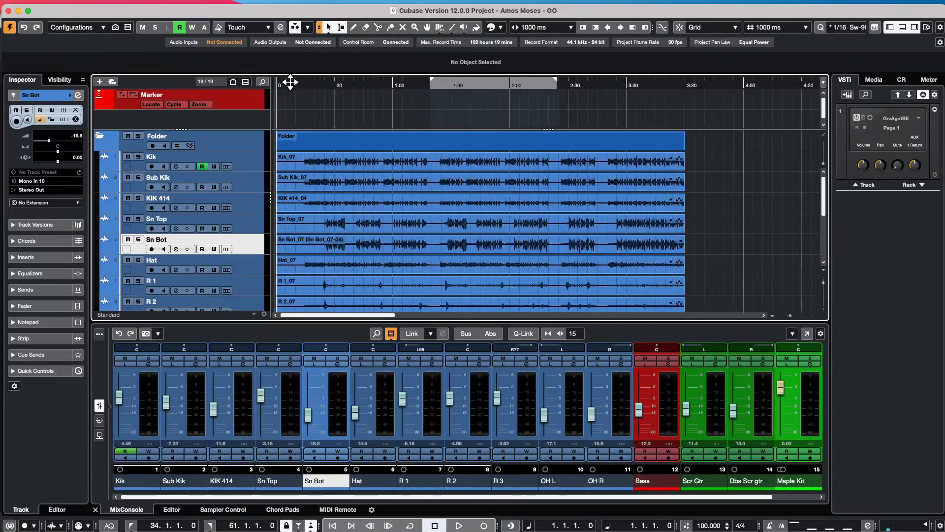
- Maximize the project window to fill the screen
scroll(460, 204, down, 2)
scroll(460, 207, up, 2)
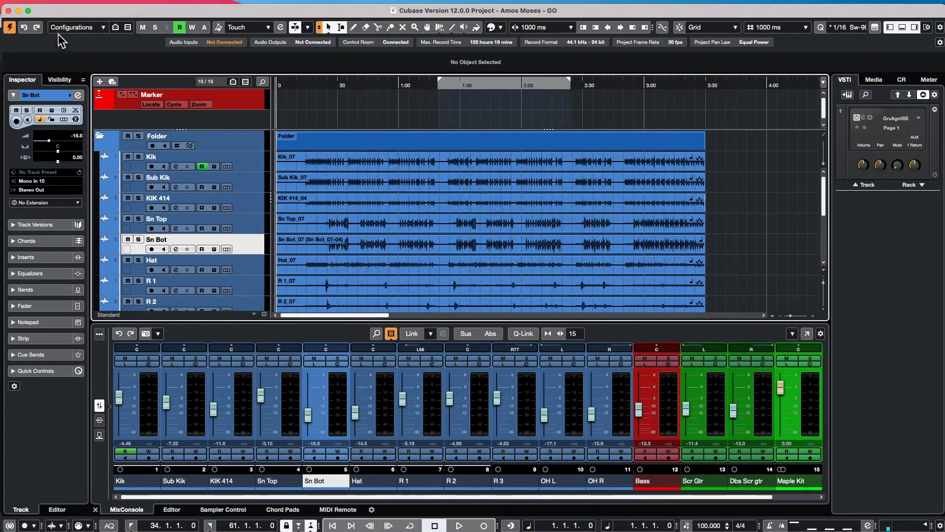
double_click(59, 9)
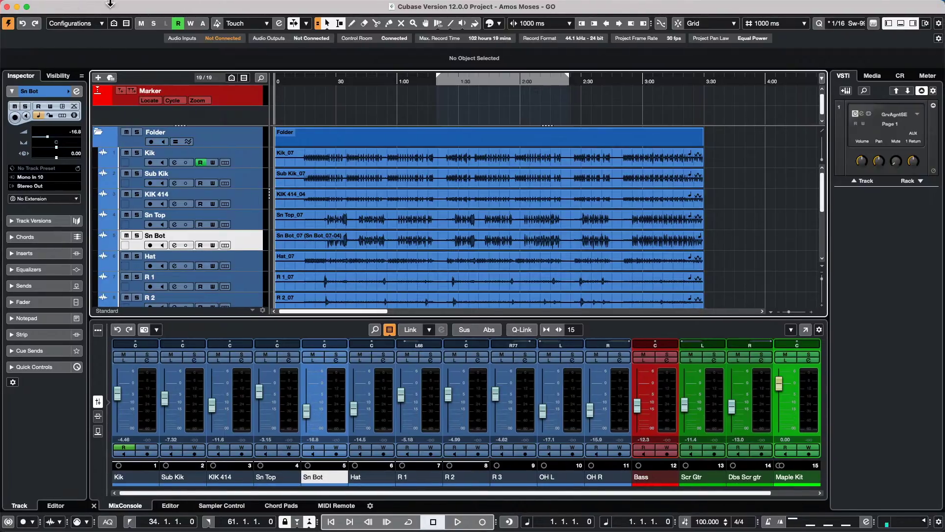
click(69, 5)
click(394, 192)
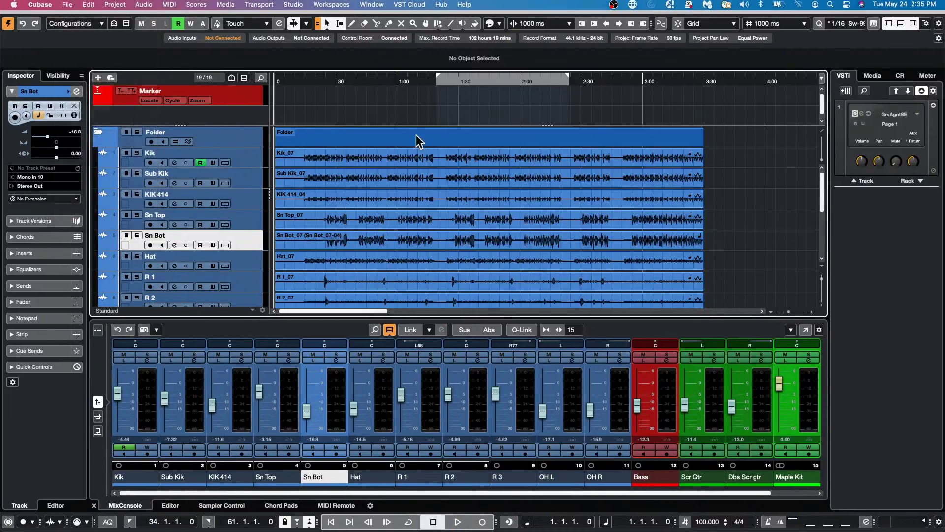
- Select the drum tracks from Kik through OH R
click(251, 159)
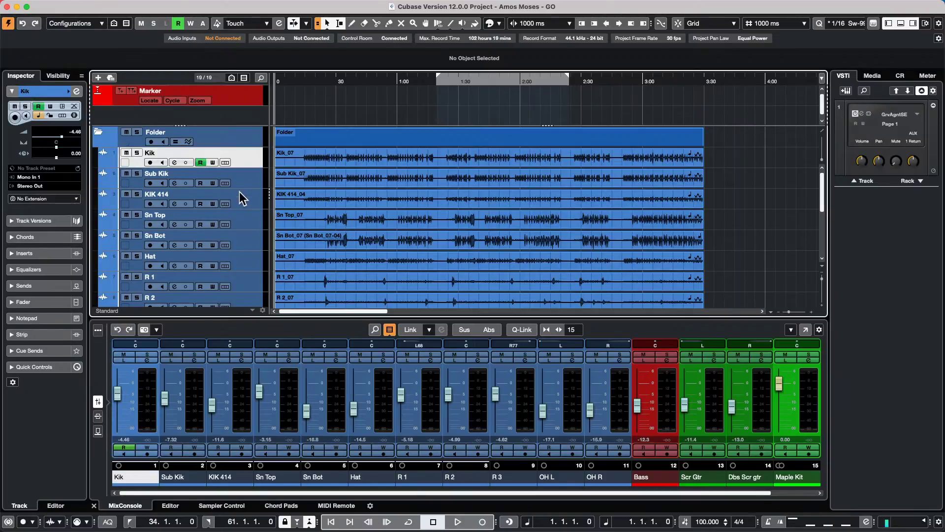
scroll(240, 198, down, 2)
scroll(241, 201, down, 5)
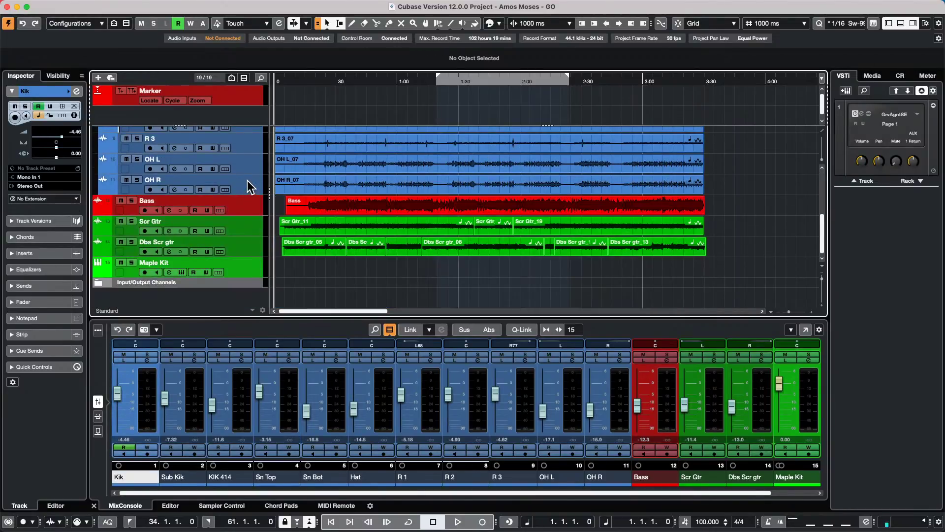
shift+click(249, 186)
key(ctrl+shift+f)
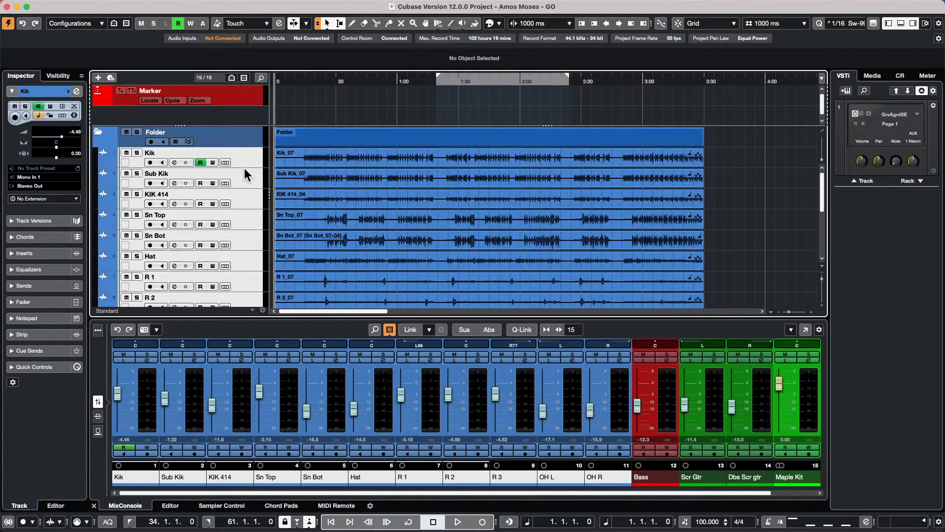
- Add a stereo group channel, Group 01, fed by the Kik through OH R tracks
right_click(246, 154)
mouse_move(296, 160)
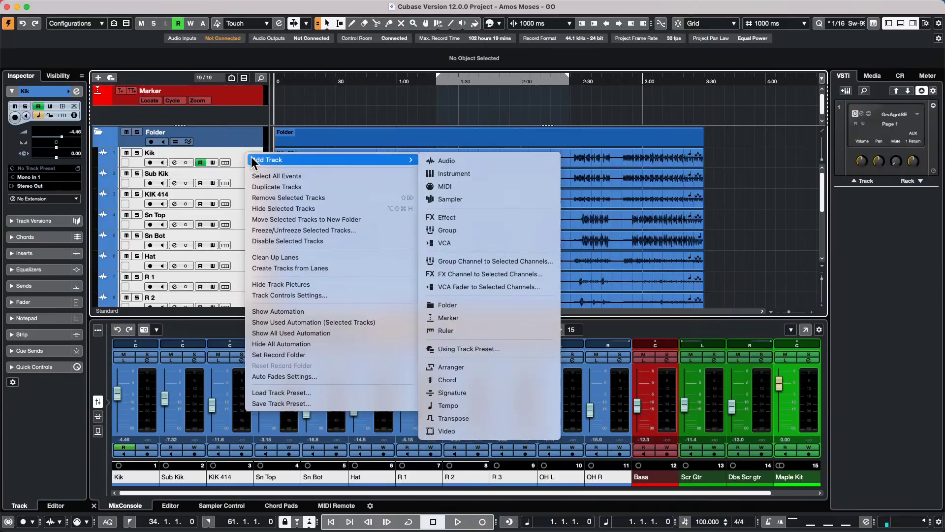
click(544, 262)
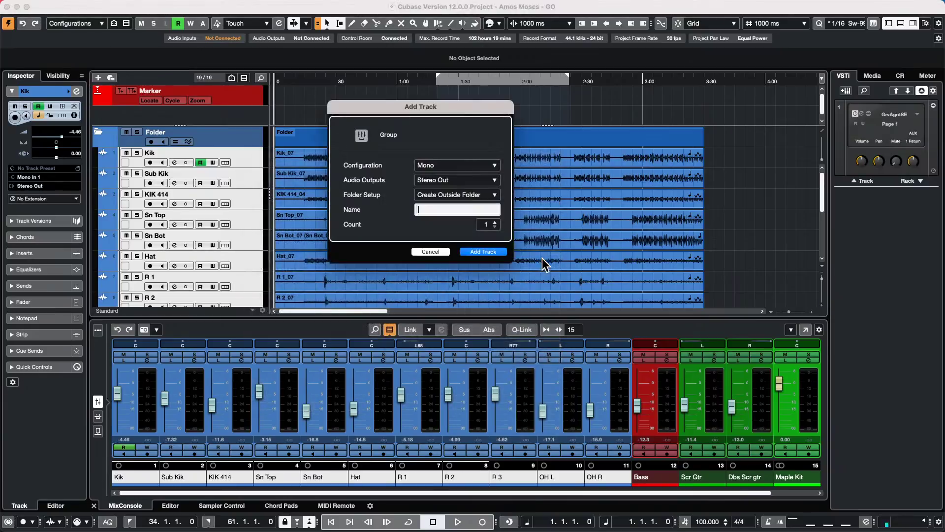
click(431, 166)
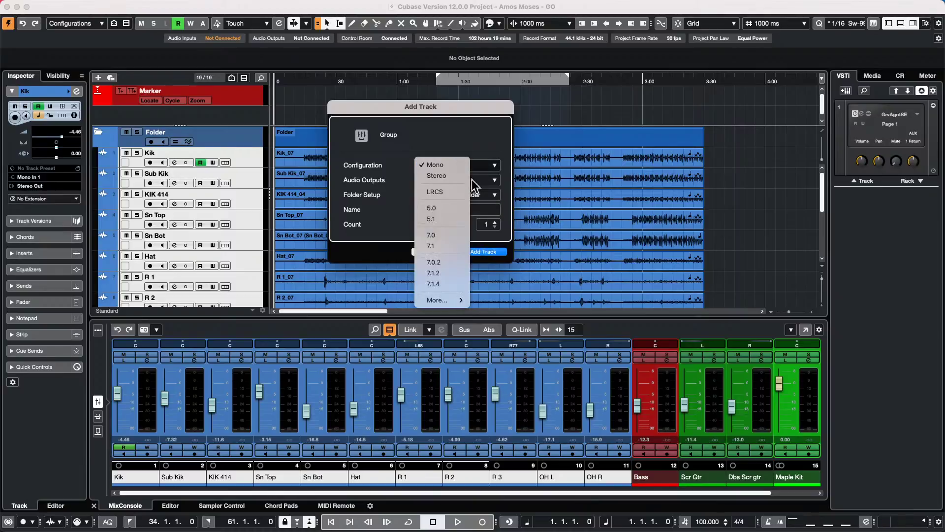
click(445, 178)
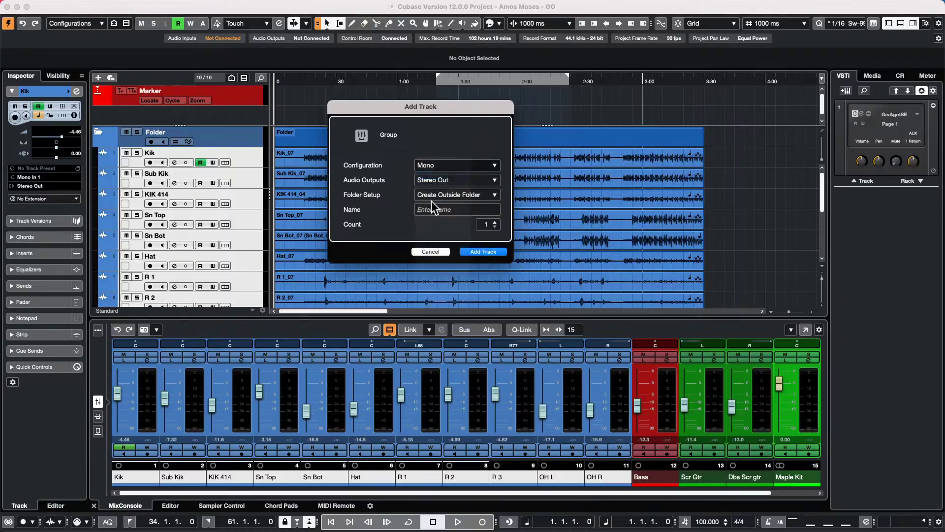
click(475, 252)
scroll(246, 177, down, 6)
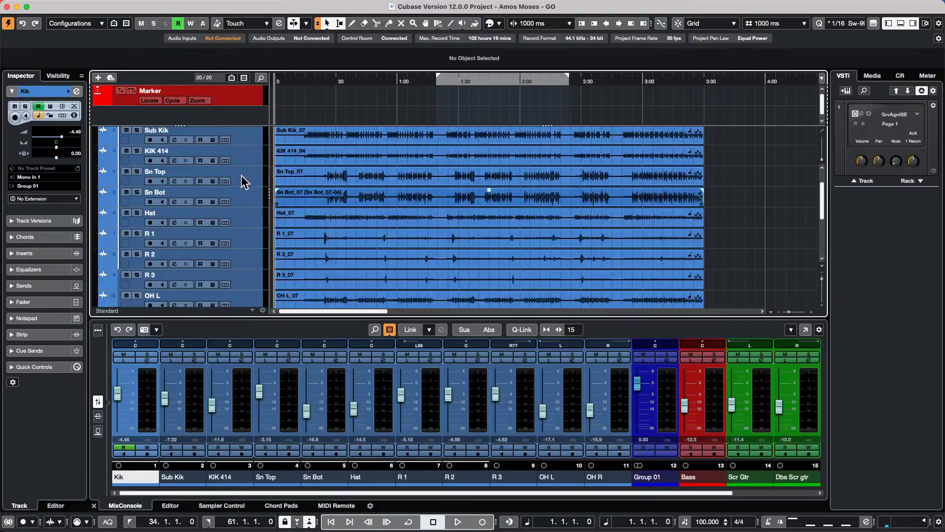
shift+click(250, 217)
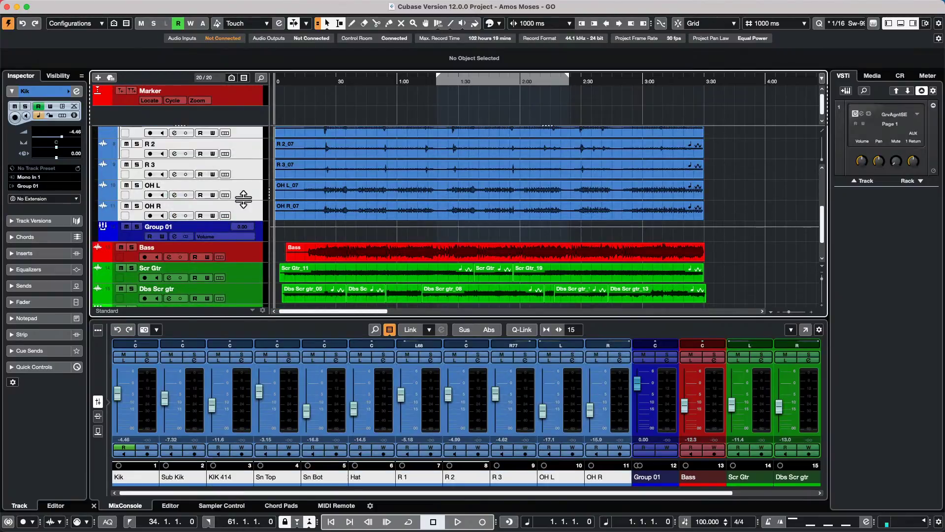
- Add a VCA Fader to Selected Channels, creating VCA Link 1 for Kik through OH R
scroll(242, 170, up, 6)
right_click(247, 164)
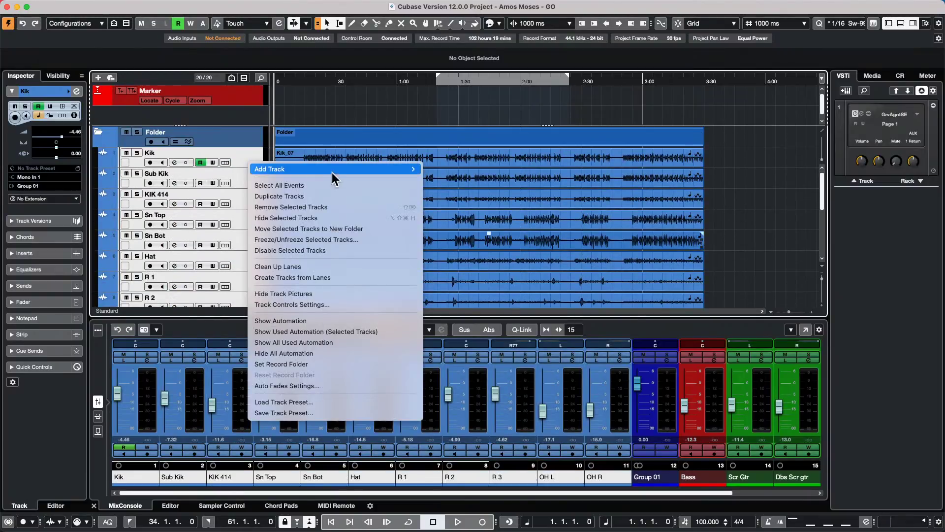
mouse_move(332, 170)
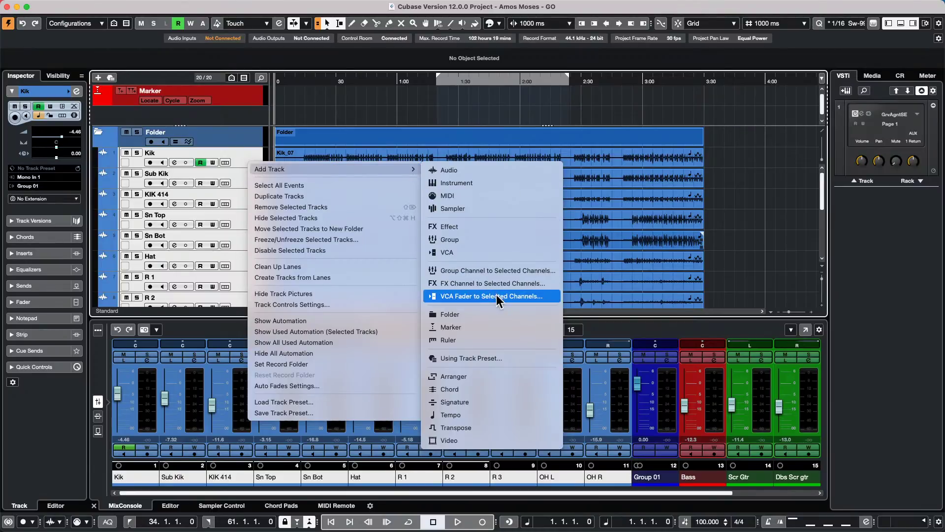
click(465, 297)
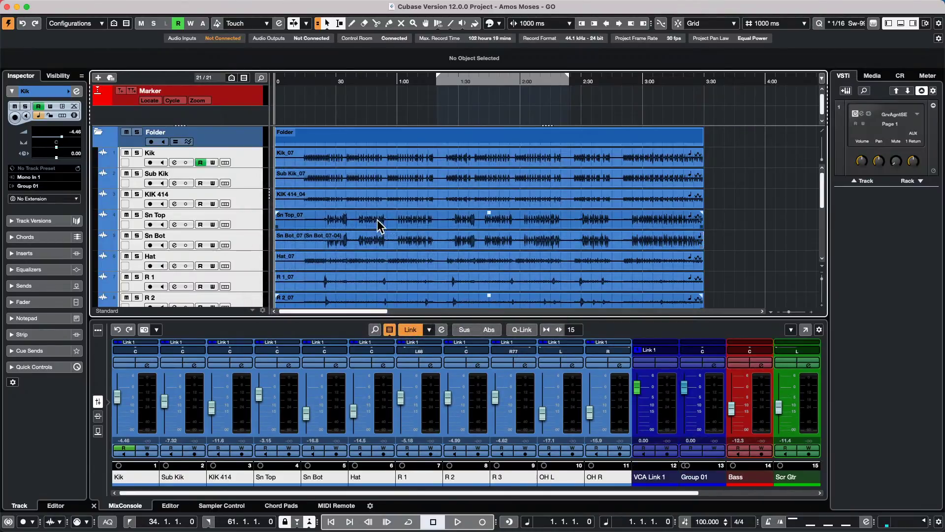
scroll(378, 221, down, 6)
scroll(365, 214, up, 2)
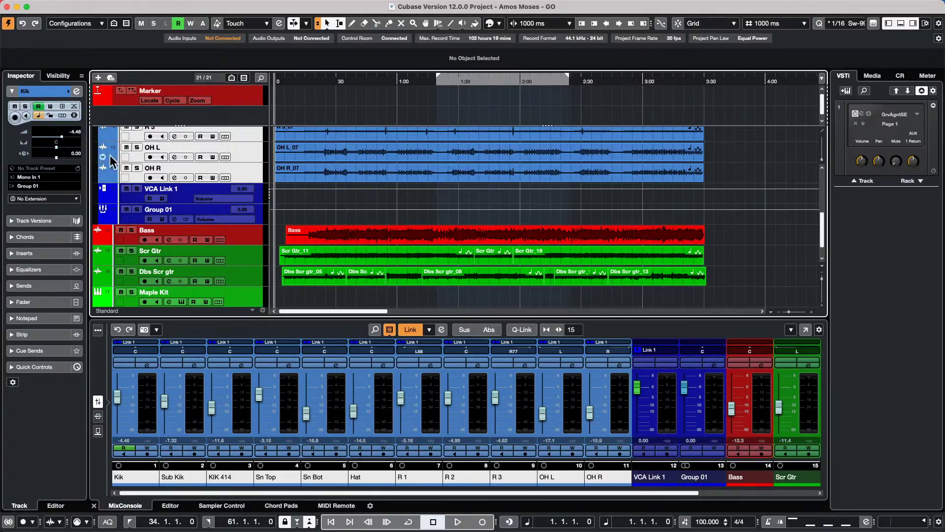
scroll(256, 170, up, 6)
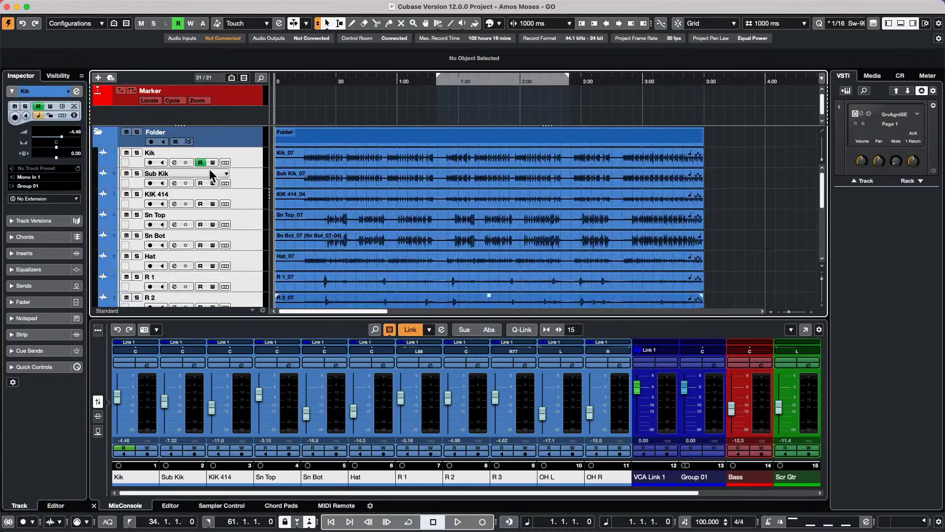
- Open Kik's Channel Settings strip and boost the low-mid EQ band 5.8 dB near 514 Hz
click(238, 155)
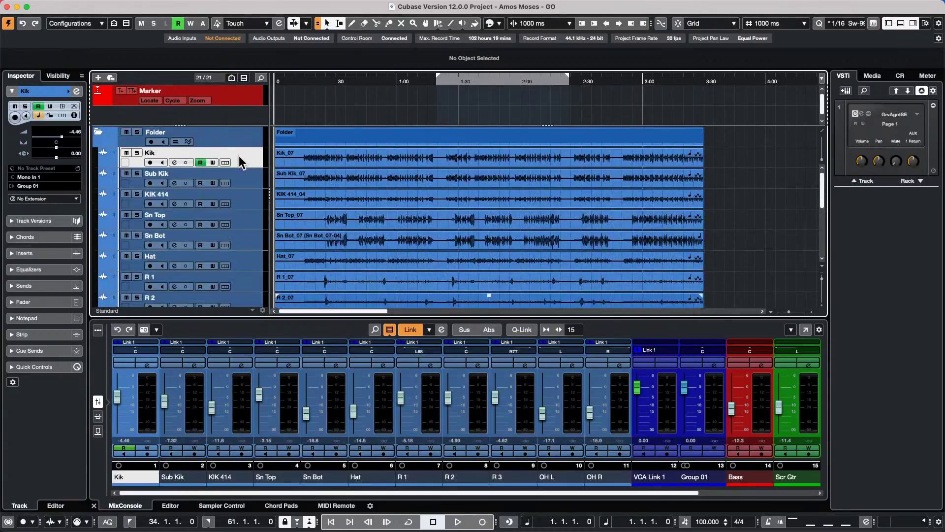
click(77, 92)
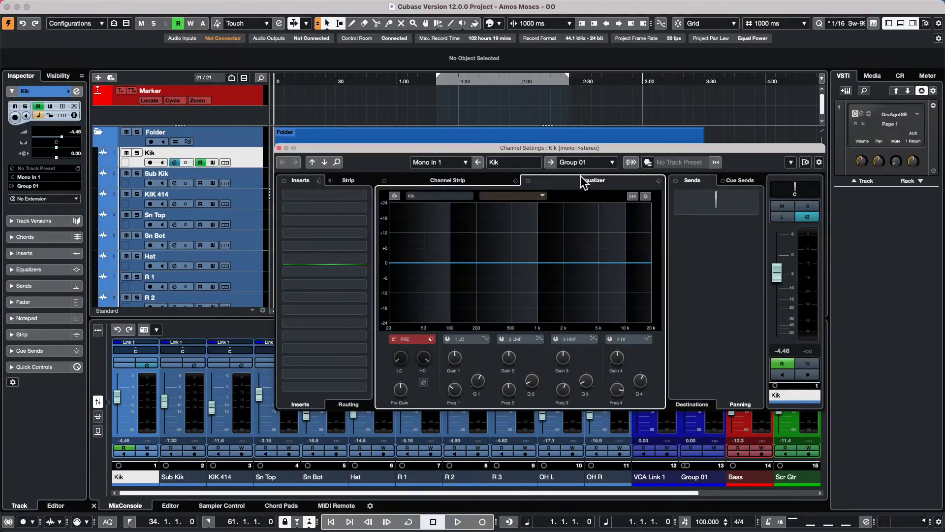
click(488, 180)
click(559, 177)
click(477, 179)
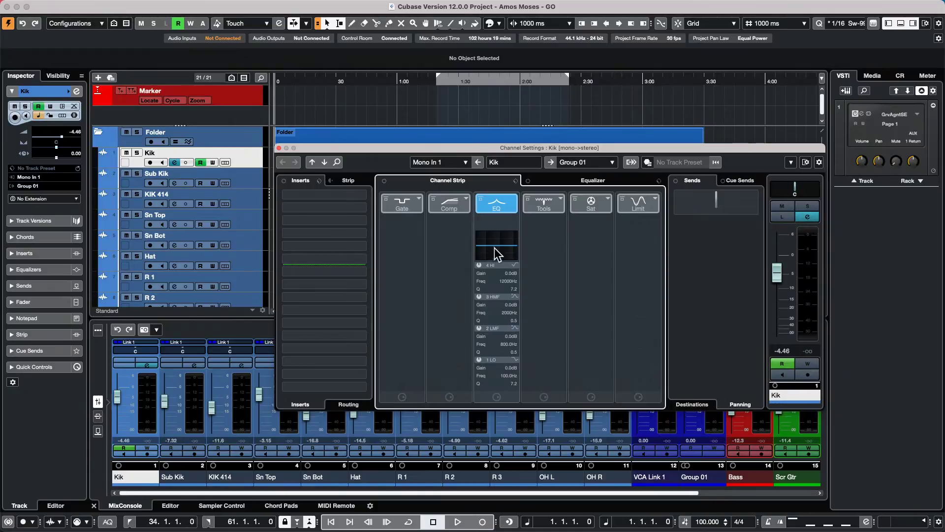
drag(497, 245, 496, 242)
- Load Noise Gate, Tube Compressor and DeEsser into Kik's strip modules
click(419, 199)
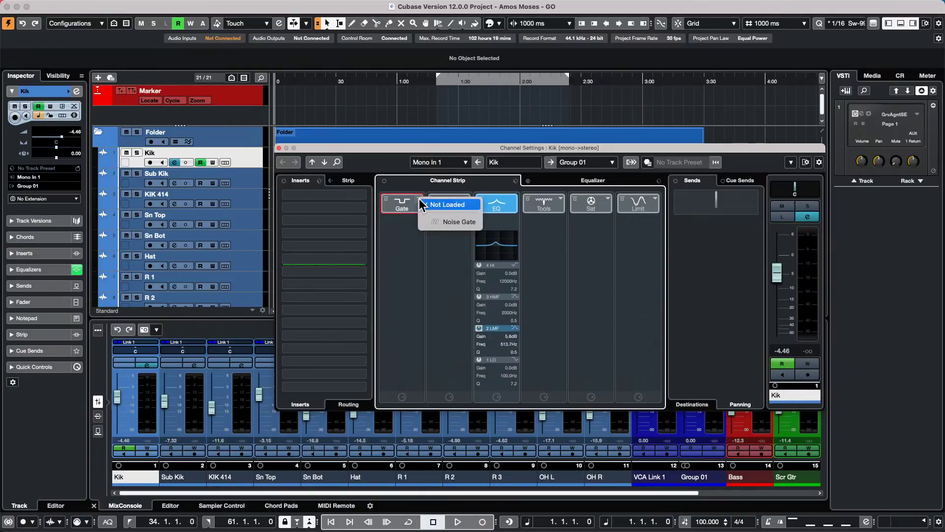
click(436, 220)
click(465, 198)
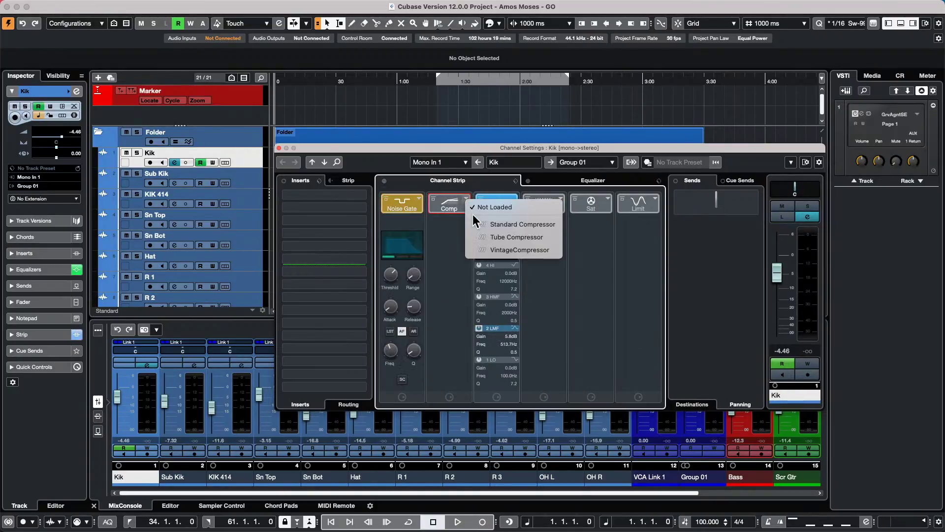
click(488, 237)
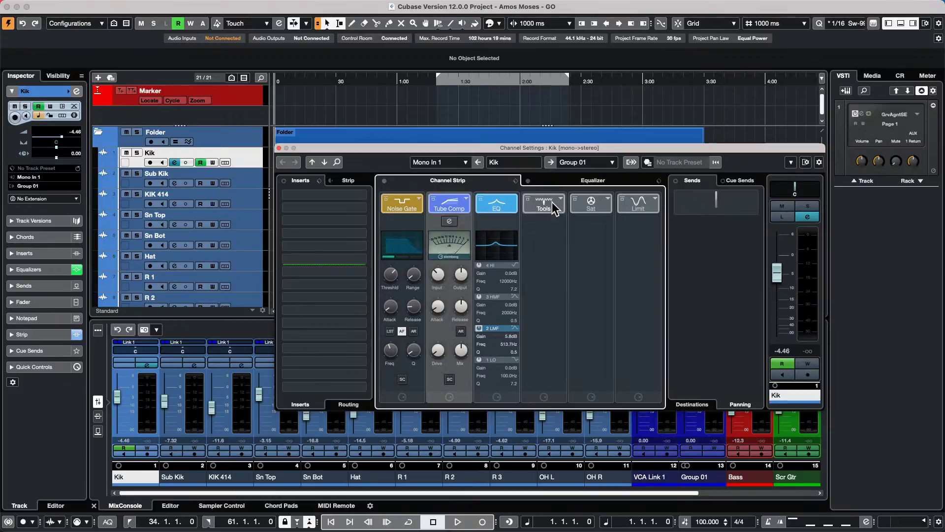
click(561, 199)
click(557, 220)
click(560, 198)
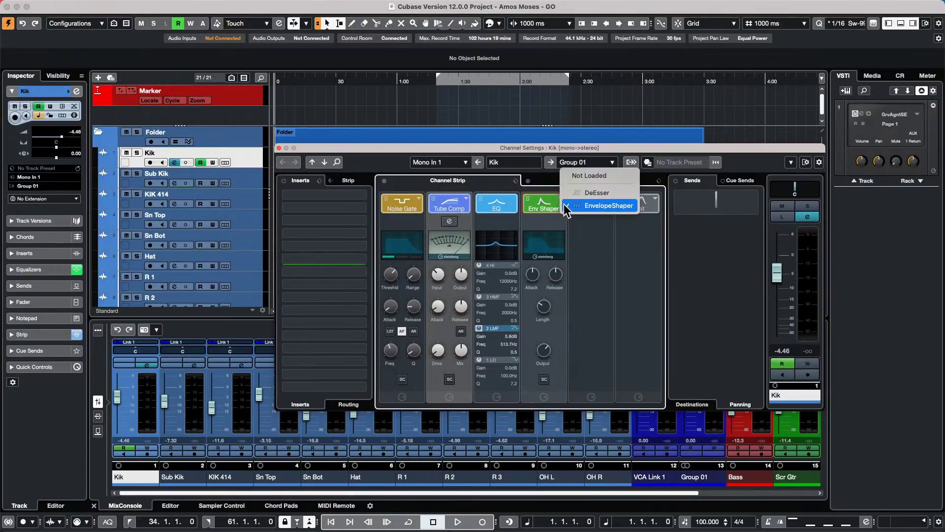
click(574, 196)
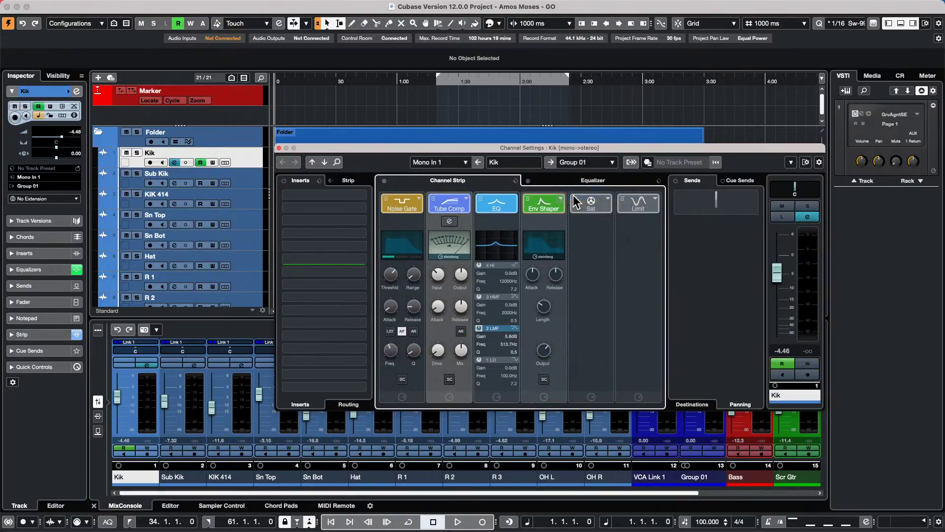
- Add Tape Saturation and Maximizer, move Tape Sat after Noise Gate, and boost EQ bands
click(611, 204)
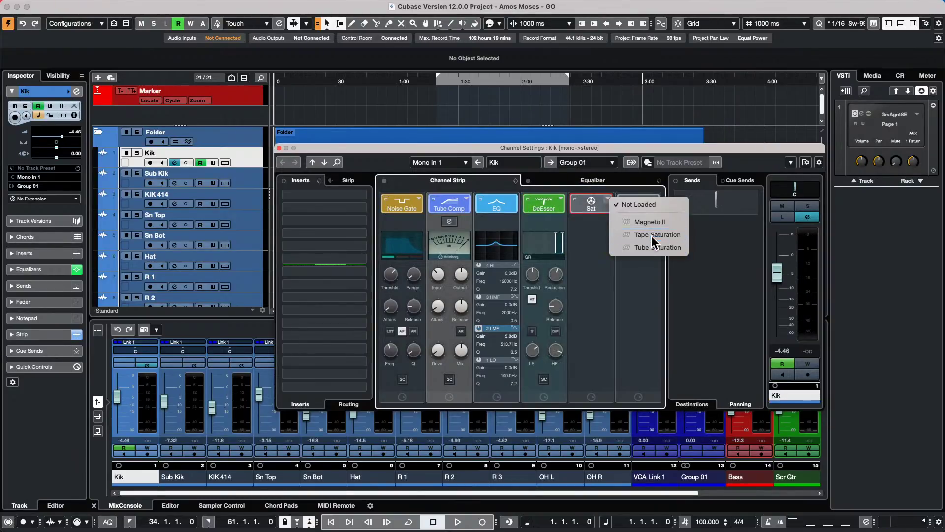
click(650, 233)
click(650, 203)
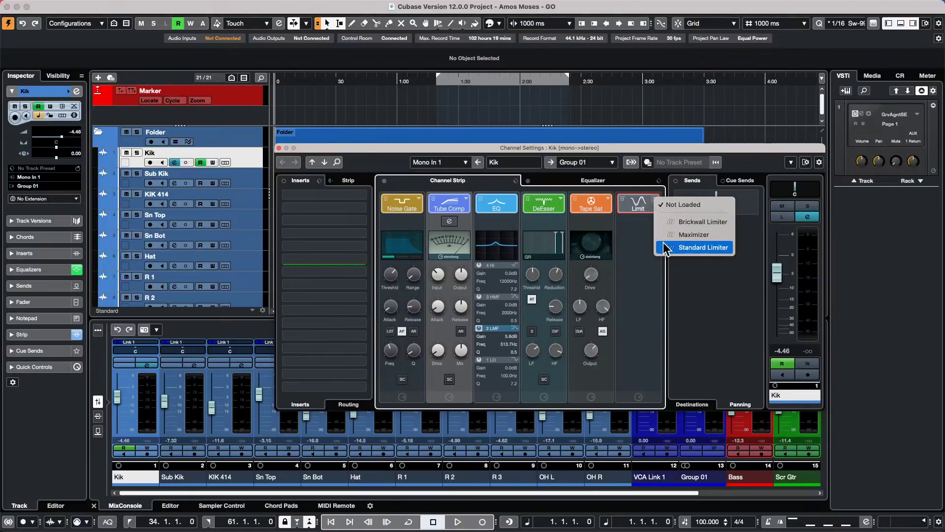
click(666, 235)
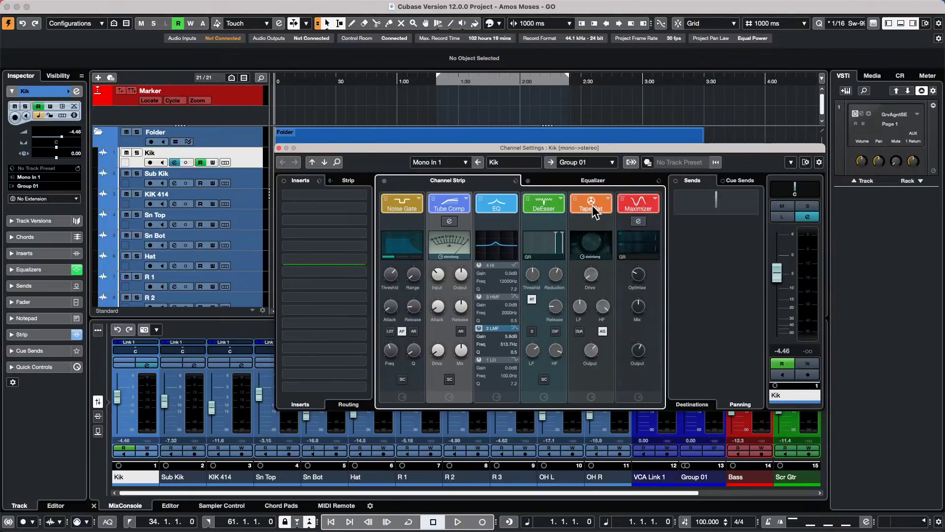
drag(594, 206, 566, 211)
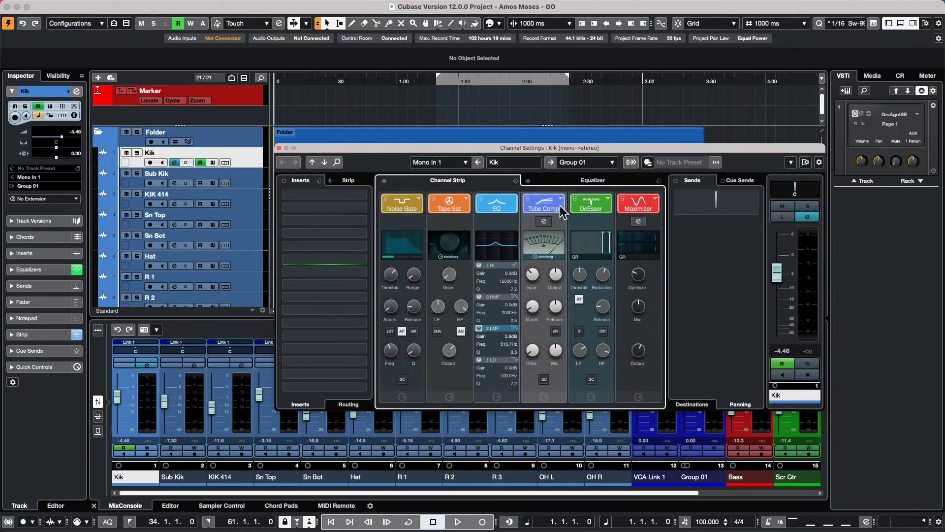
drag(496, 242, 491, 239)
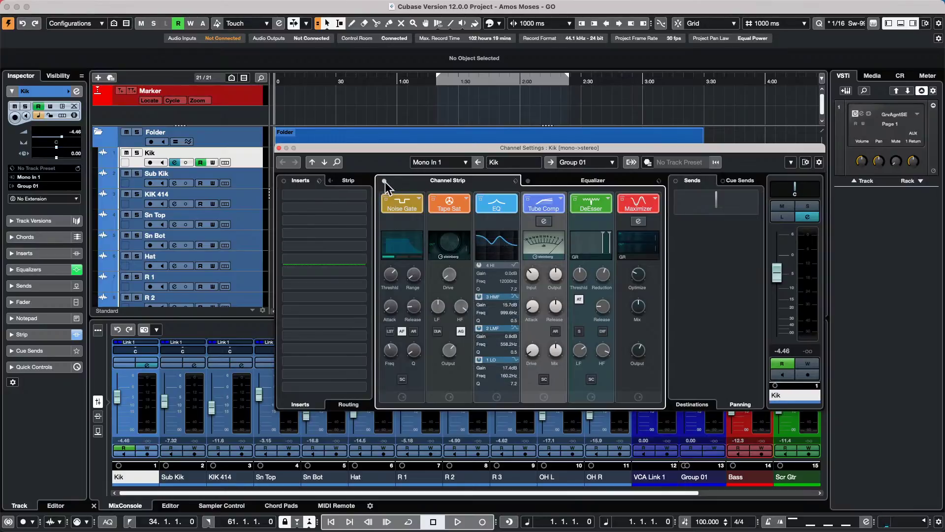
- Bypass all of Kik's inserts and close the Kik Channel Settings window
click(320, 181)
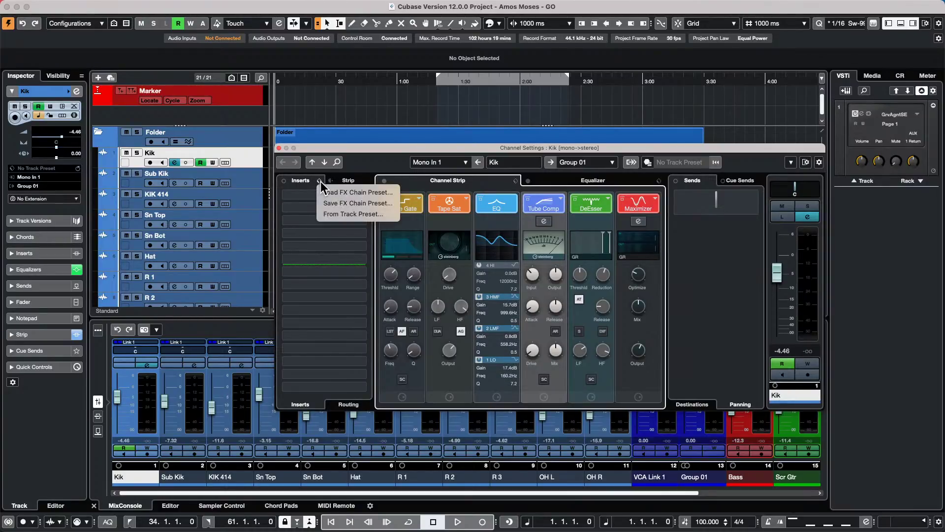
key(Escape)
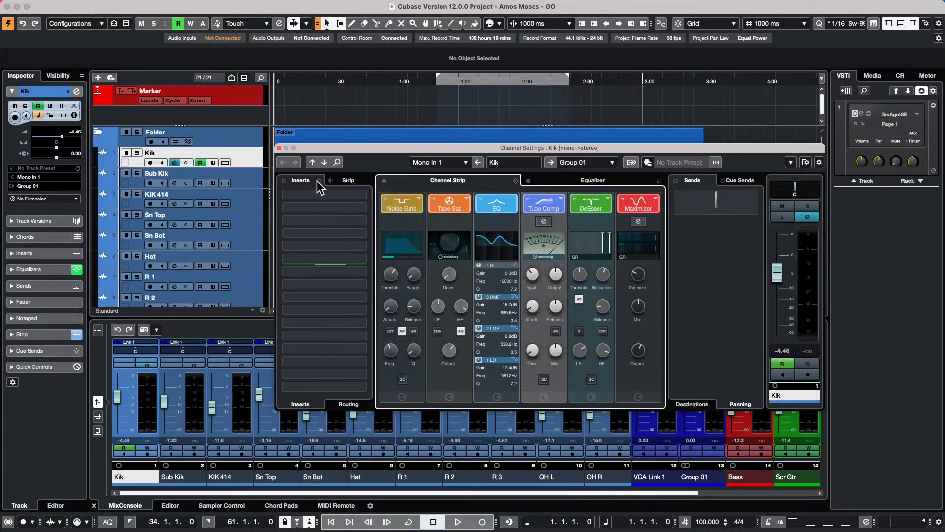
click(331, 181)
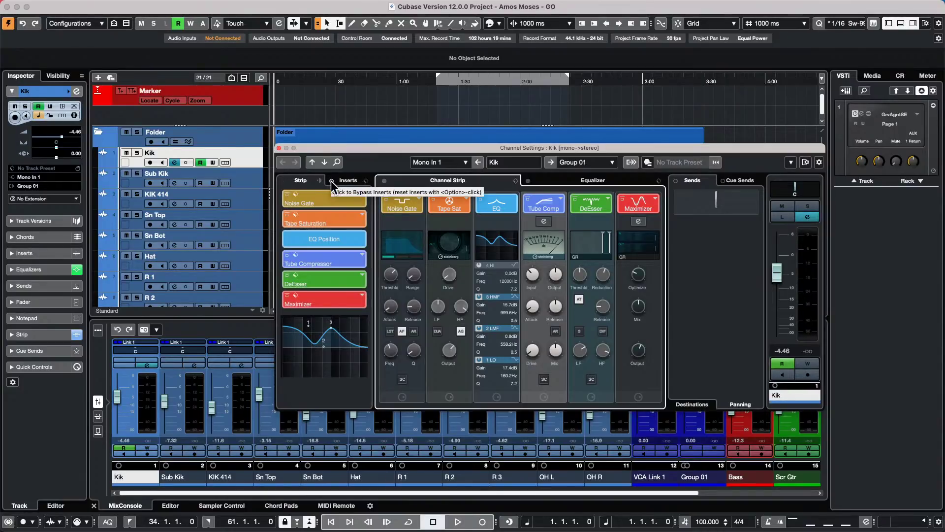
click(331, 181)
click(322, 181)
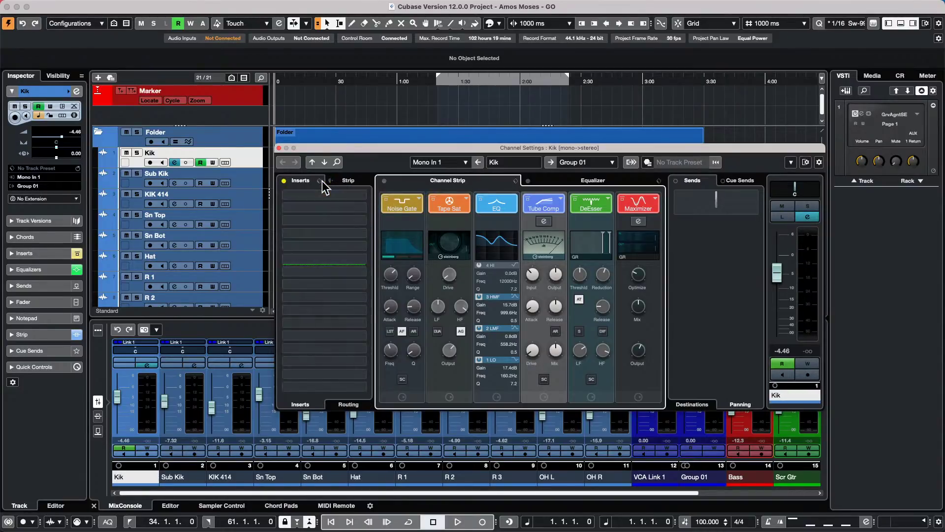
click(331, 181)
click(320, 181)
click(332, 181)
click(320, 180)
click(278, 148)
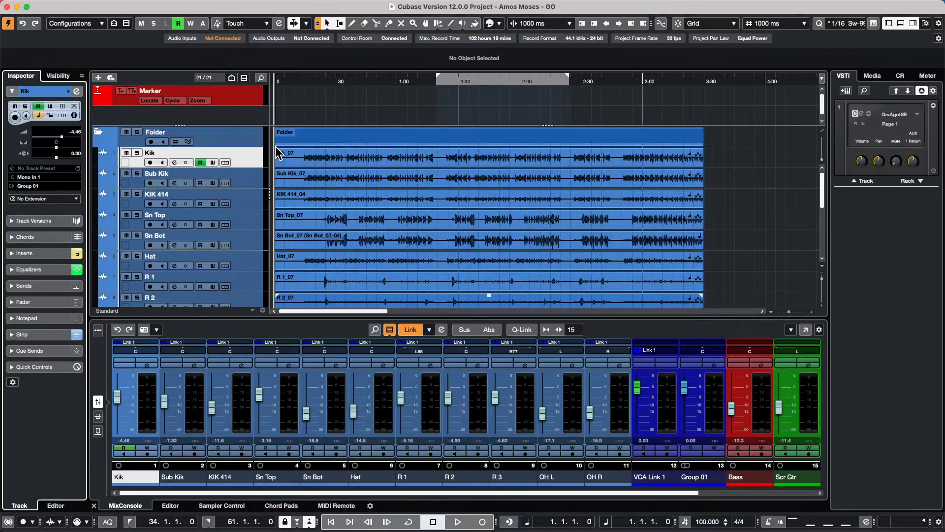
- Select Kik through OH R and move them into a new folder track
scroll(259, 222, down, 5)
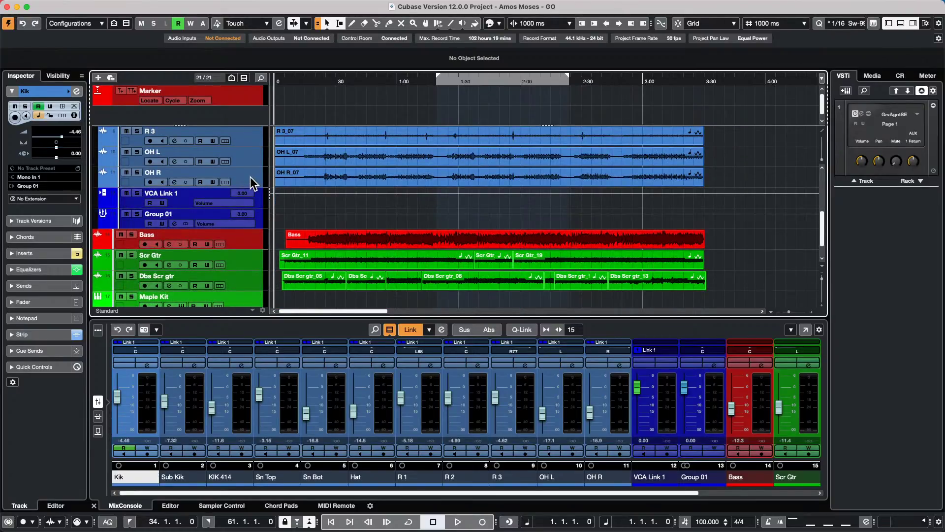
scroll(250, 177, up, 1)
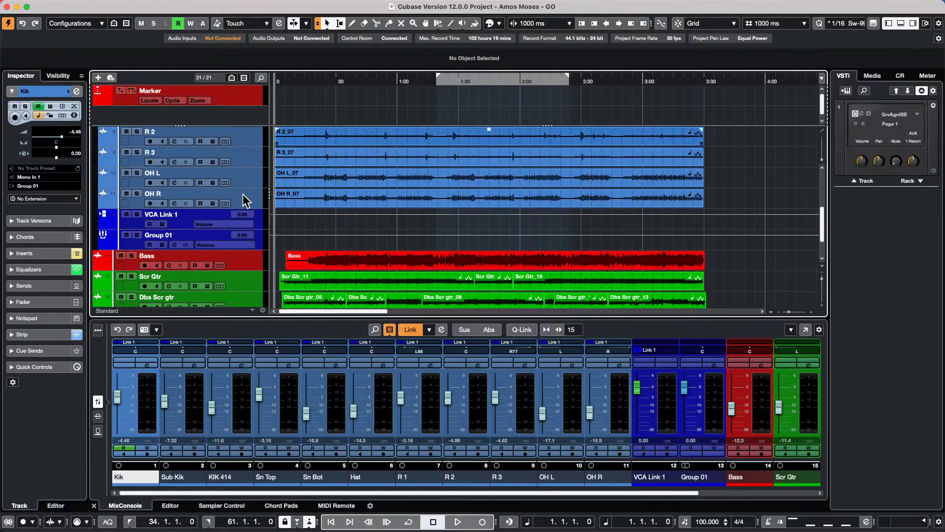
scroll(243, 194, up, 3)
scroll(251, 270, down, 5)
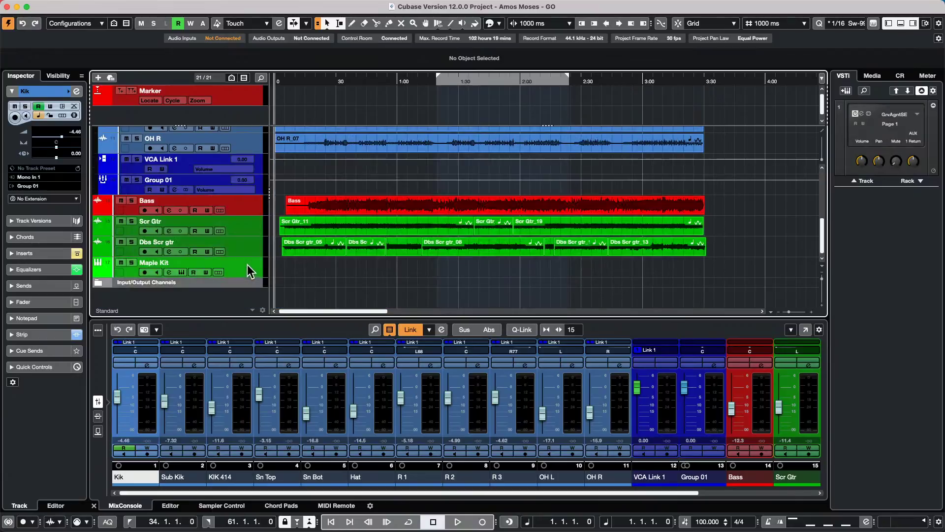
click(247, 149)
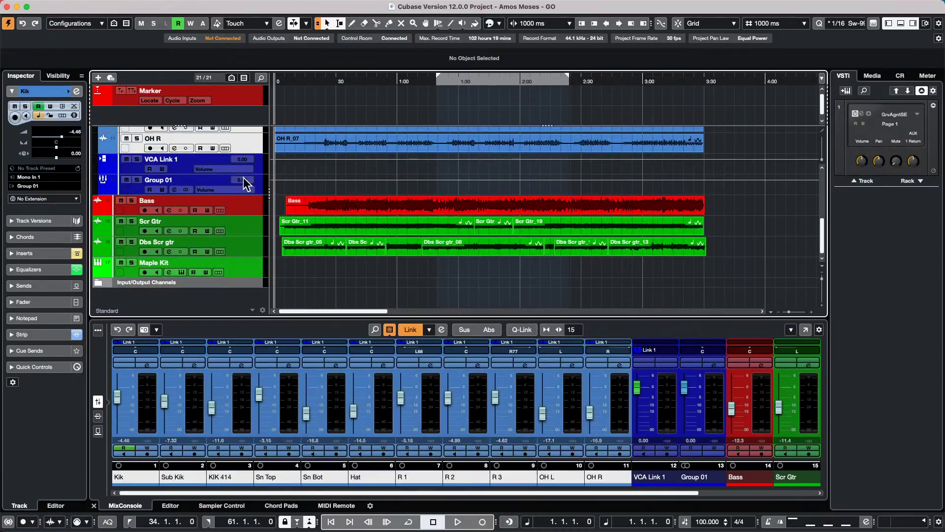
scroll(243, 179, up, 8)
right_click(243, 167)
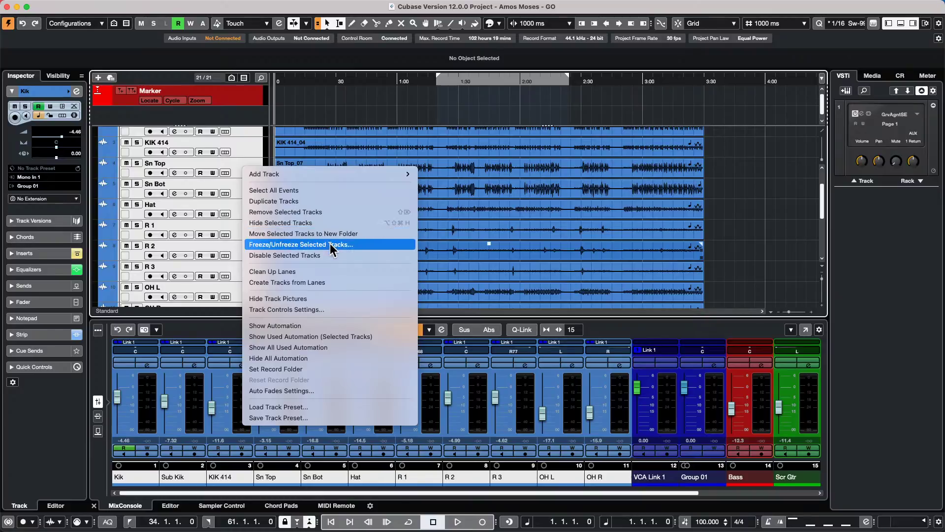
click(341, 234)
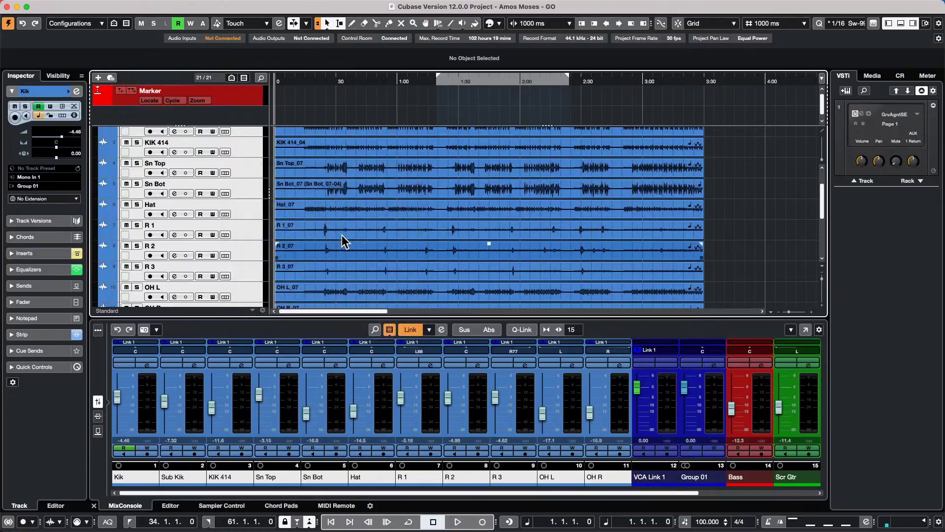
- Add a Group Channel to Selected Channels for the drum tracks, creating Group 02
right_click(245, 165)
mouse_move(370, 170)
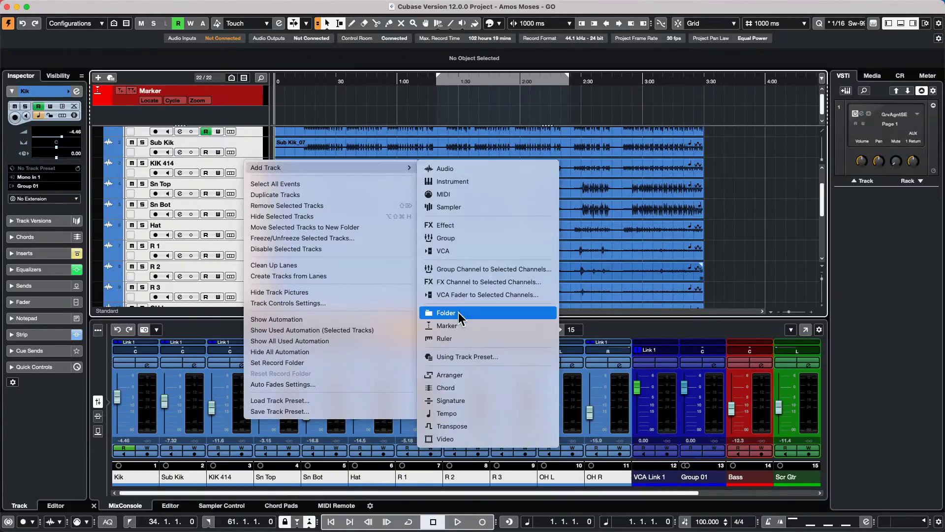
click(481, 268)
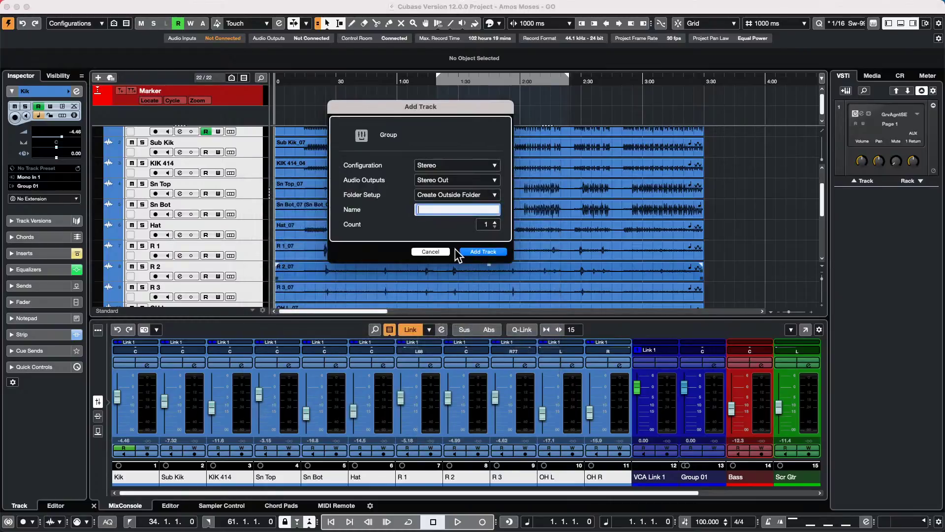
click(486, 252)
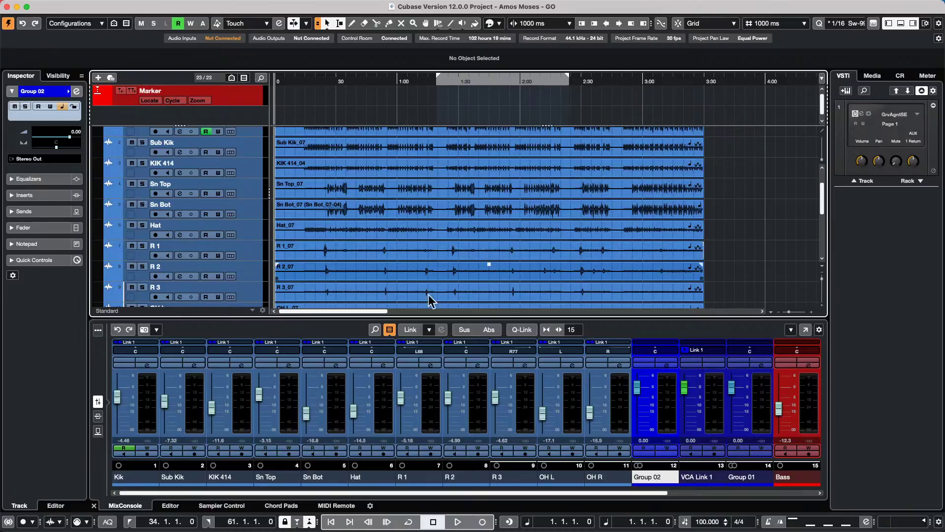
- Open the Preferences dialog from the Edit menu
mouse_move(238, 6)
click(88, 6)
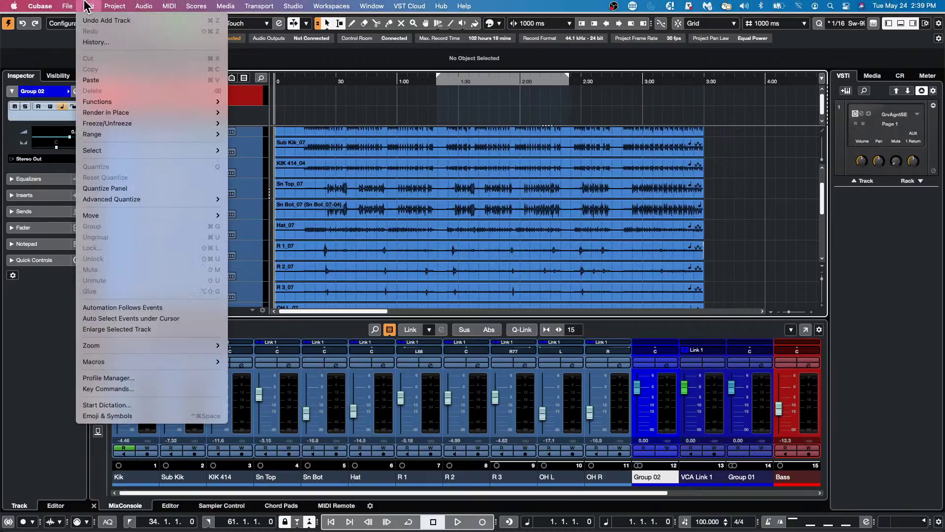
mouse_move(67, 6)
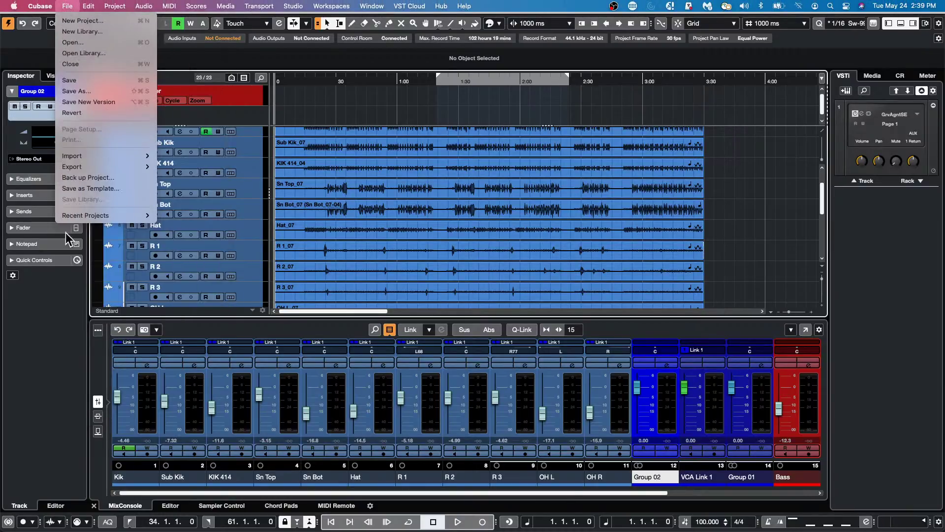
mouse_move(74, 217)
mouse_move(36, 6)
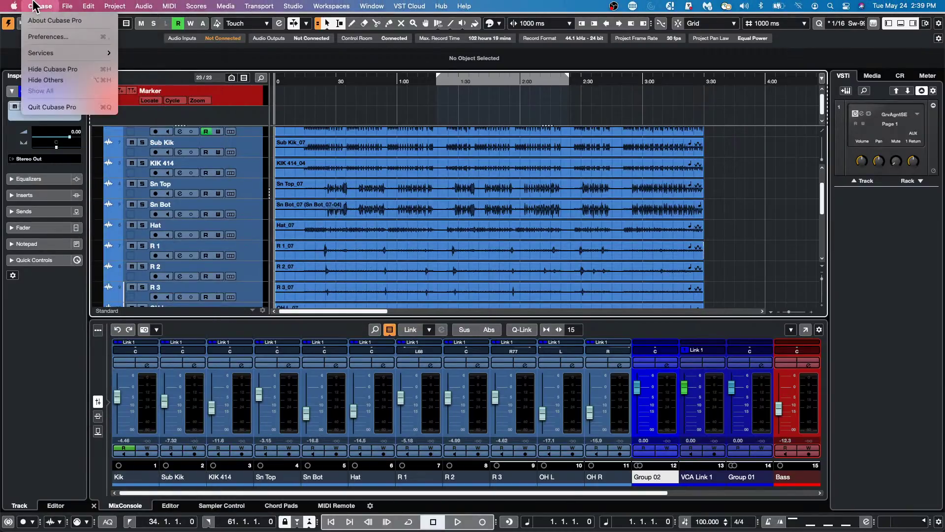
click(35, 38)
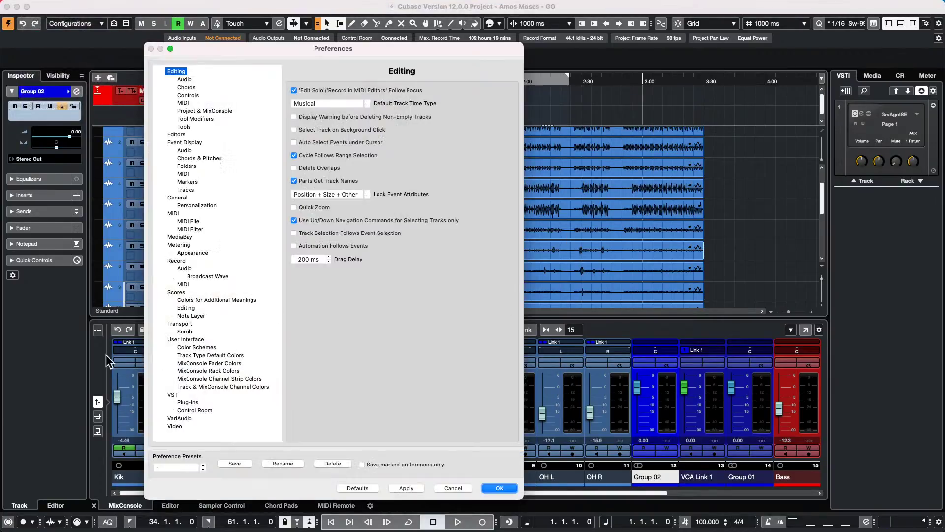
- Browse the Color Schemes pages: background colour settings, MixConsole fader colours and track-type default colours
click(210, 347)
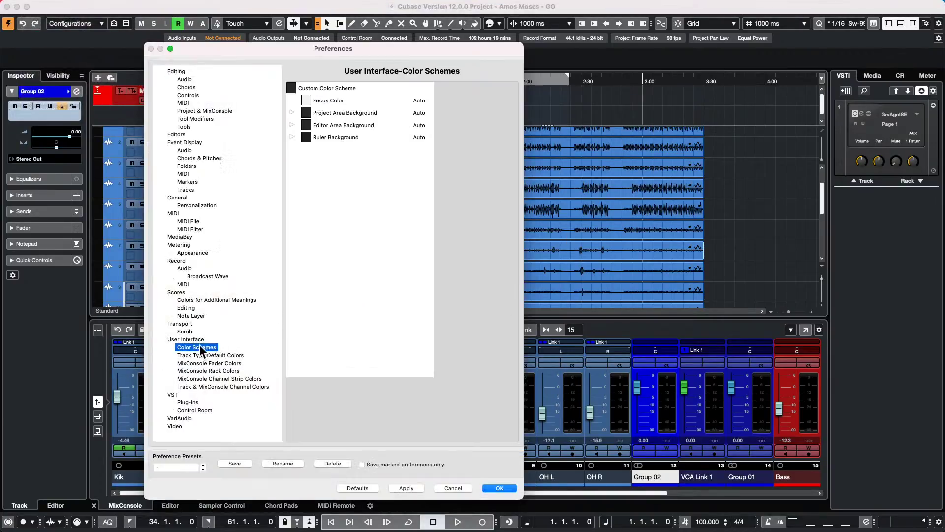
click(292, 138)
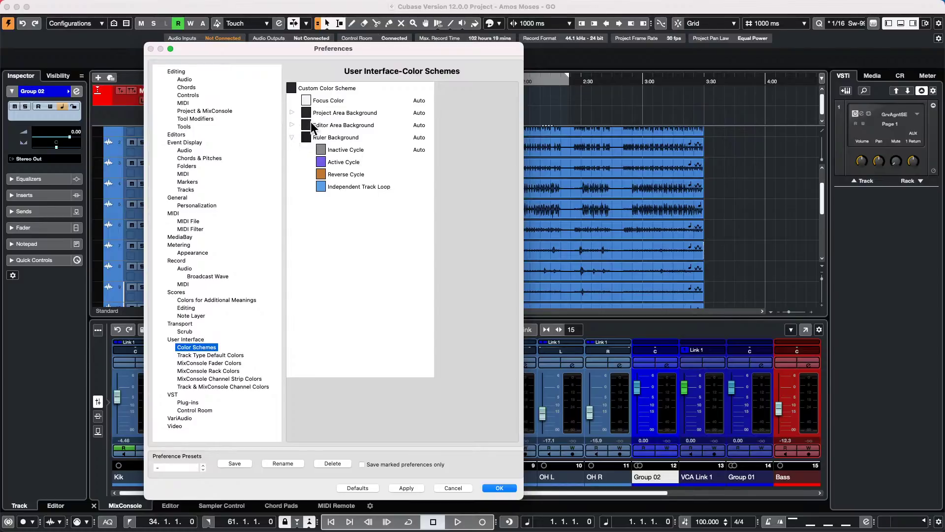
click(292, 126)
click(292, 113)
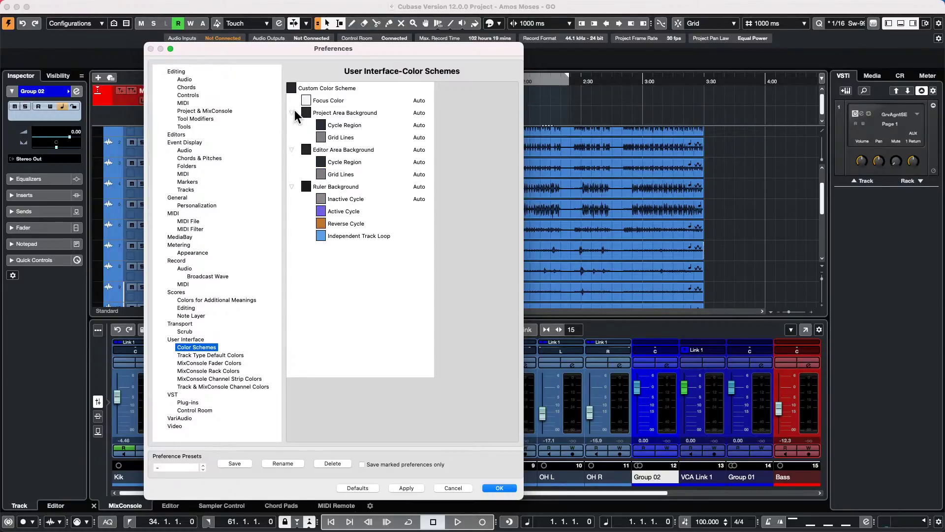
click(236, 362)
click(237, 354)
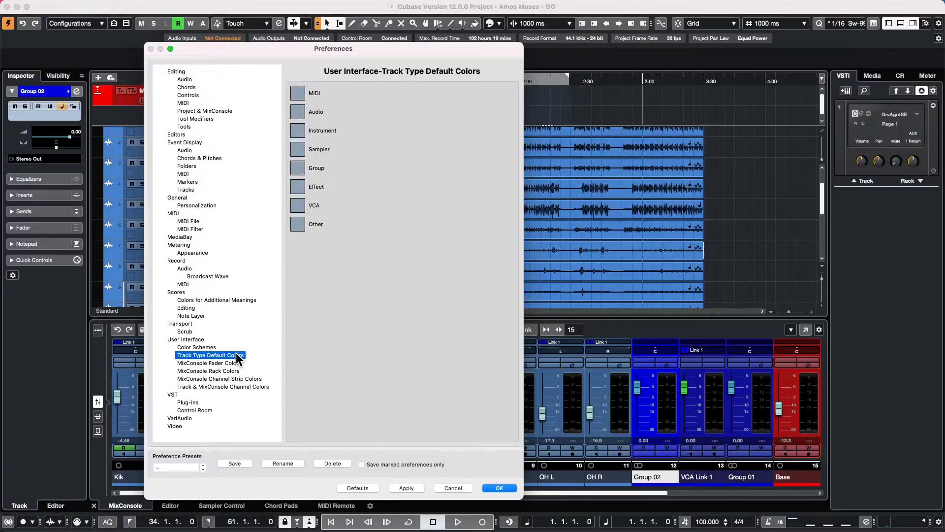
click(197, 347)
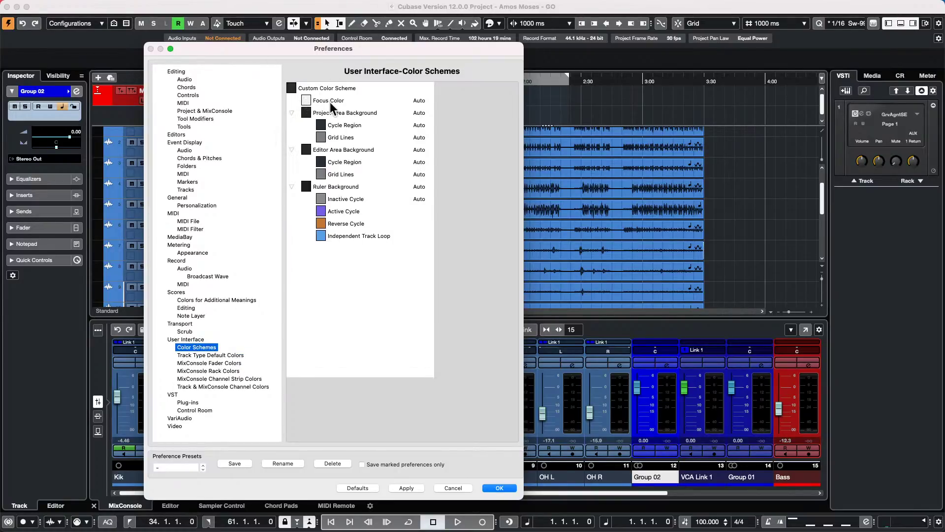
- Set Project Area Background to light blue, then dark, then restore the default scheme and apply
click(306, 112)
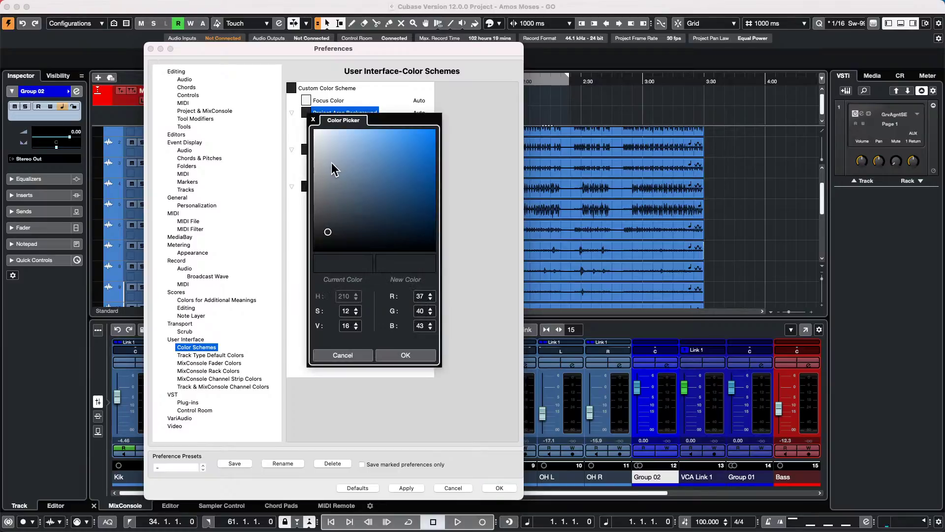
drag(328, 232, 329, 134)
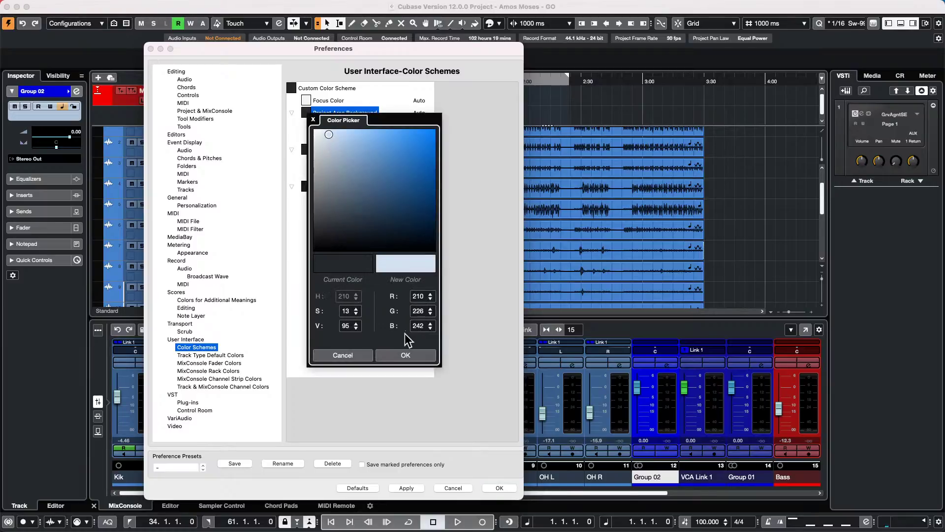
click(405, 354)
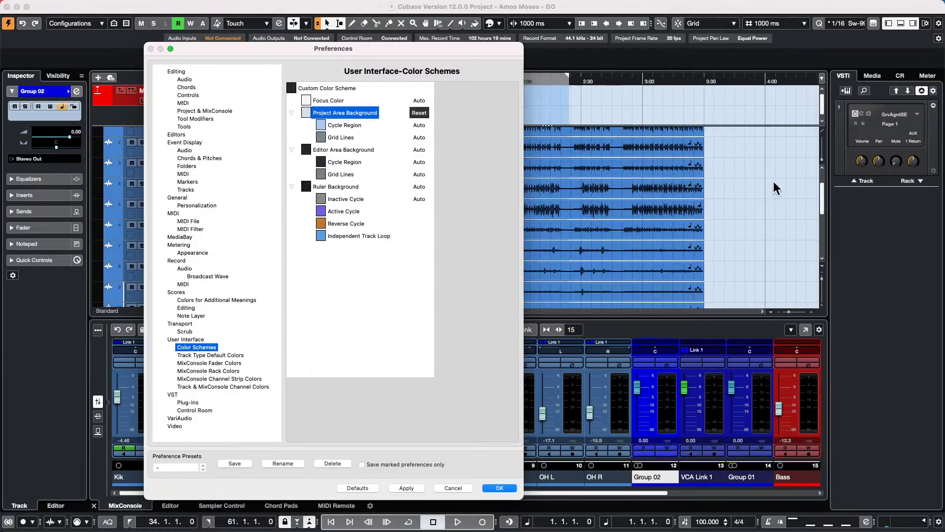
click(305, 113)
drag(327, 135, 325, 244)
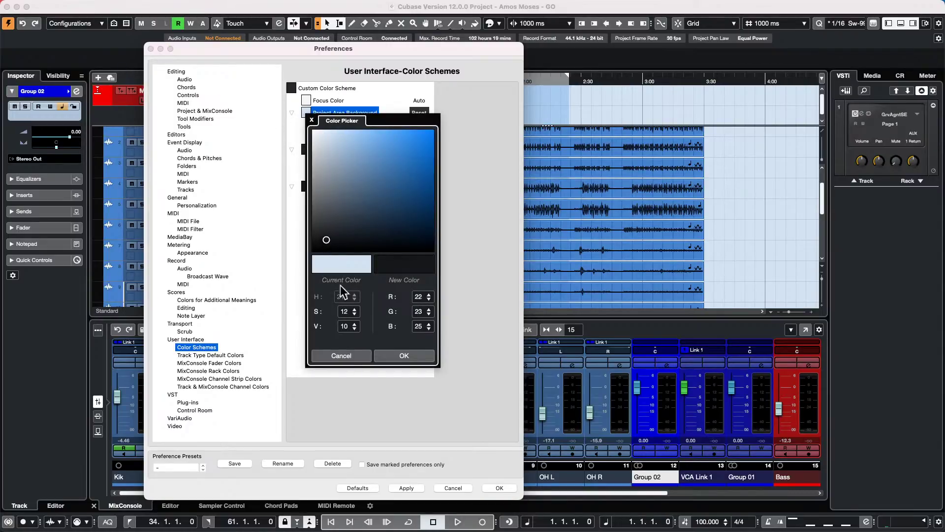
click(419, 356)
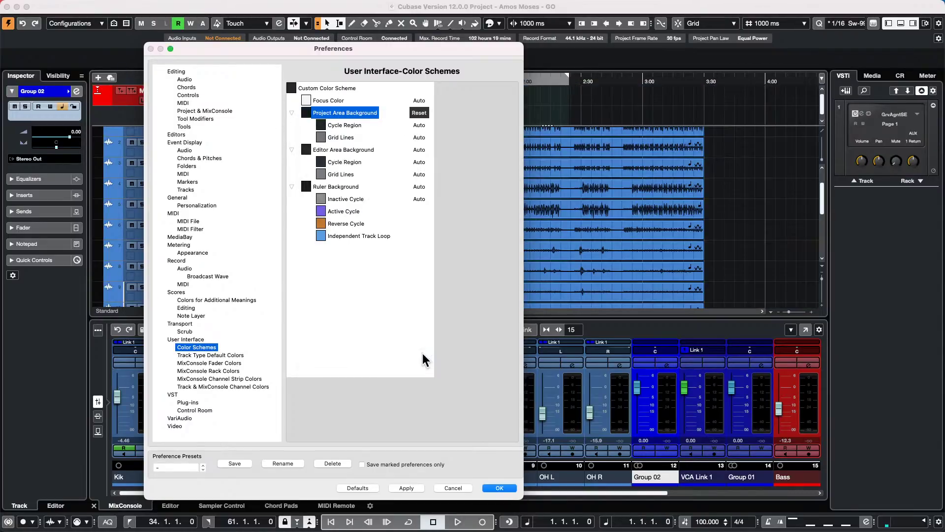
click(362, 487)
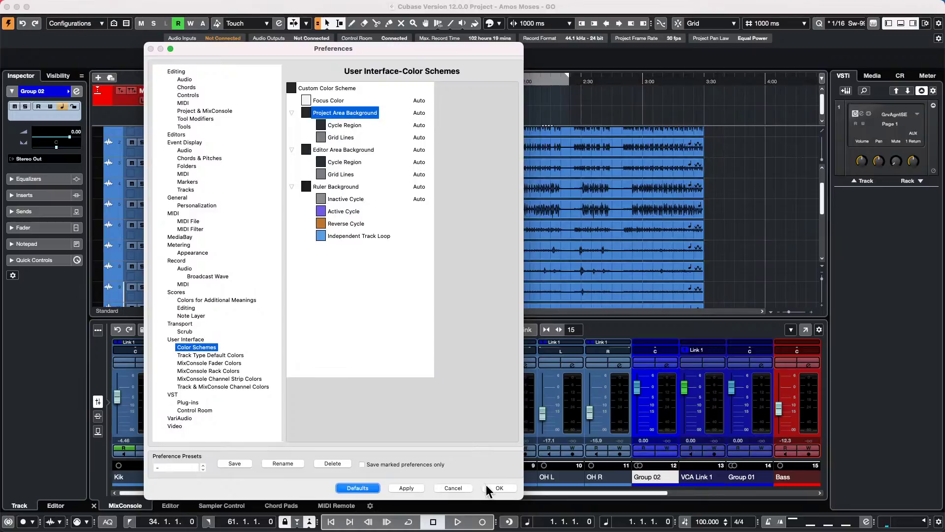
click(420, 488)
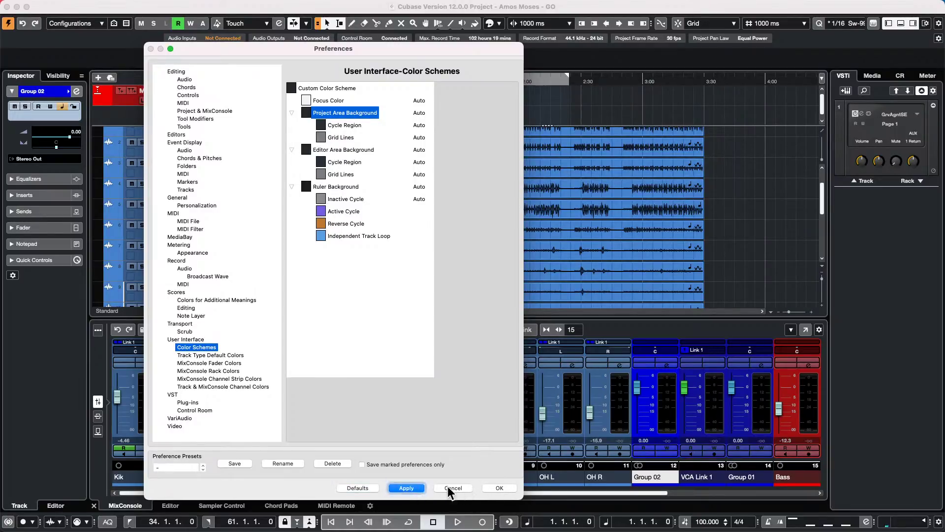
- Close Preferences to return to the Amos Moses - GO project window
click(498, 486)
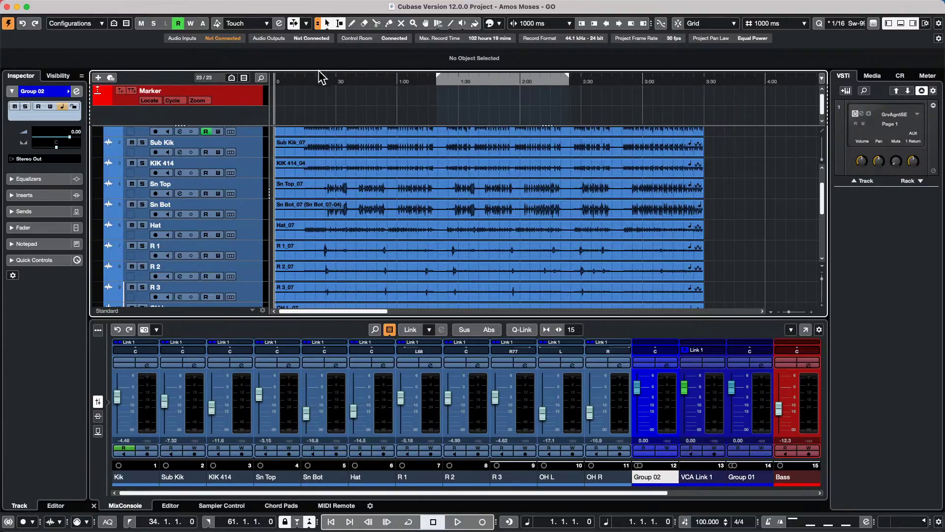
- Zoom the arrangement out to about 18 minutes, jump to the project start, and bring up the Edit menu
drag(320, 77, 326, 45)
key(Home)
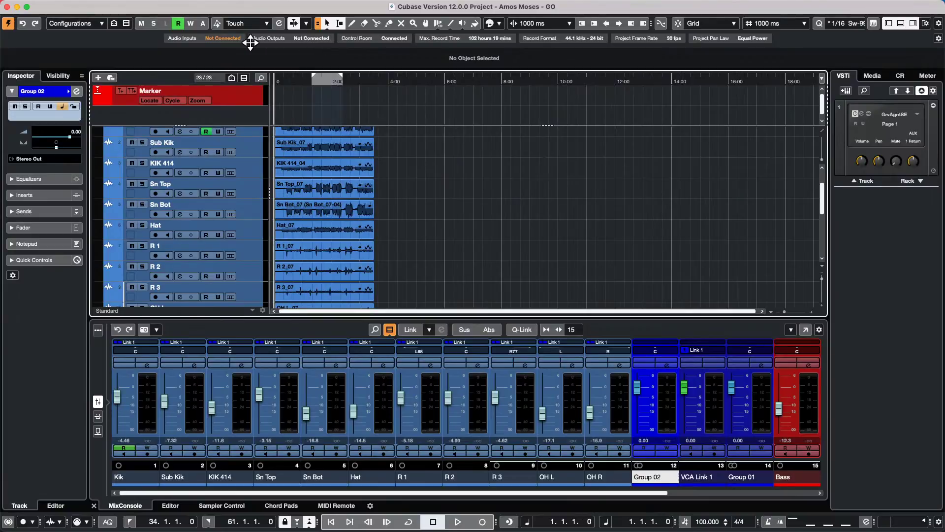
mouse_move(153, 6)
click(71, 6)
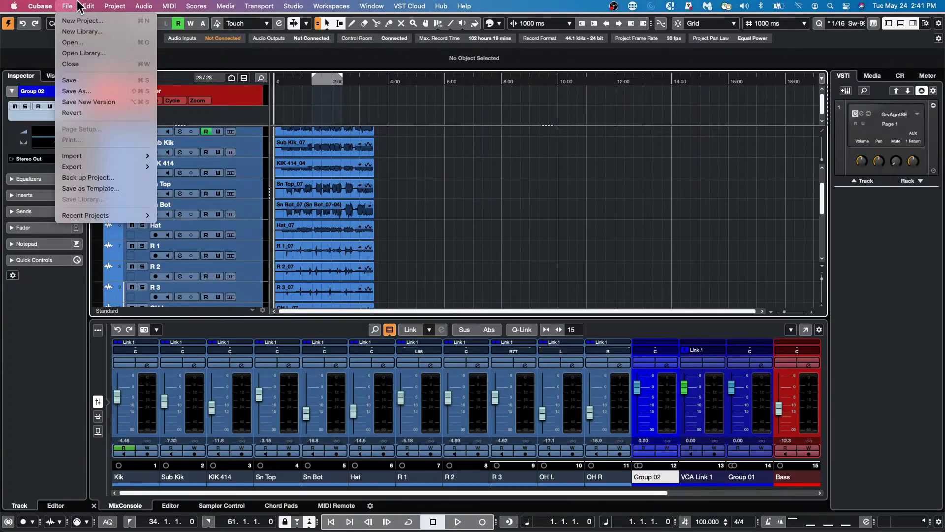
mouse_move(87, 6)
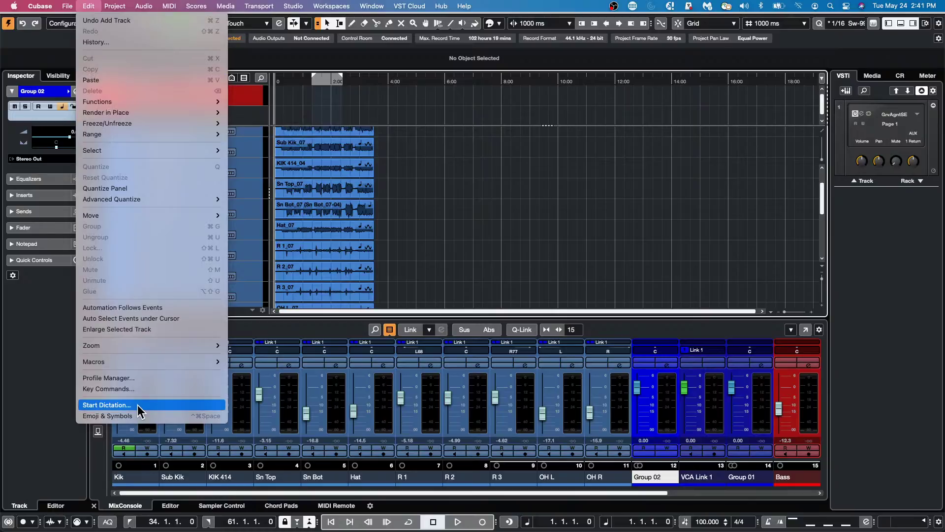
- In Key Commands, search for 'aDD MARKER' and expand the Marker command group
click(141, 389)
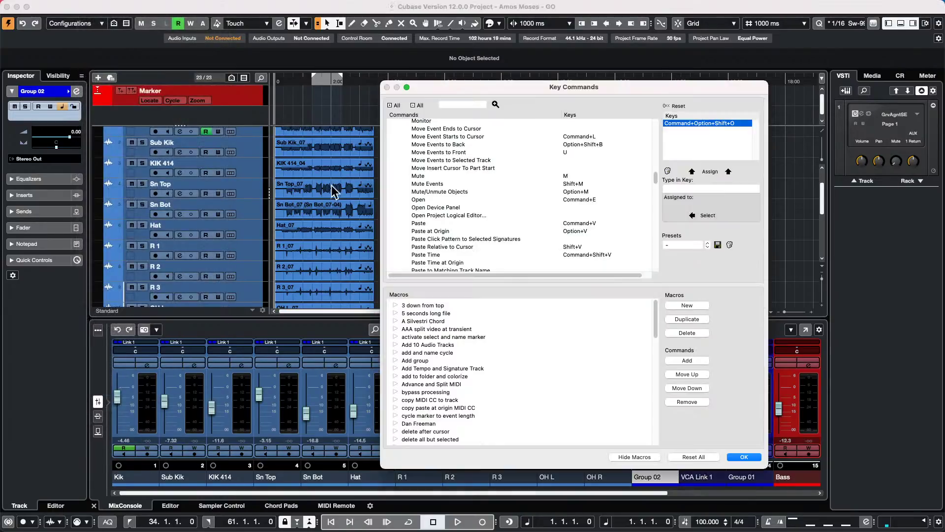
scroll(476, 212, up, 10)
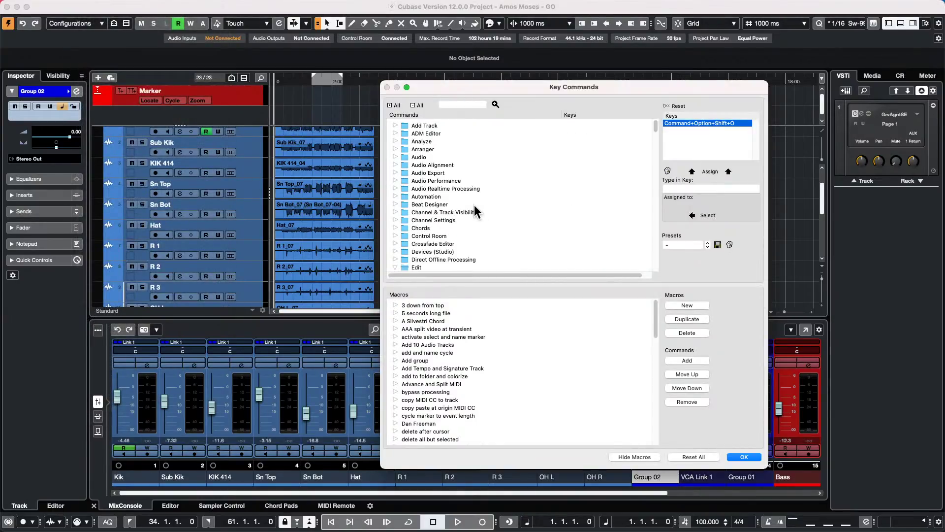
scroll(476, 211, down, 4)
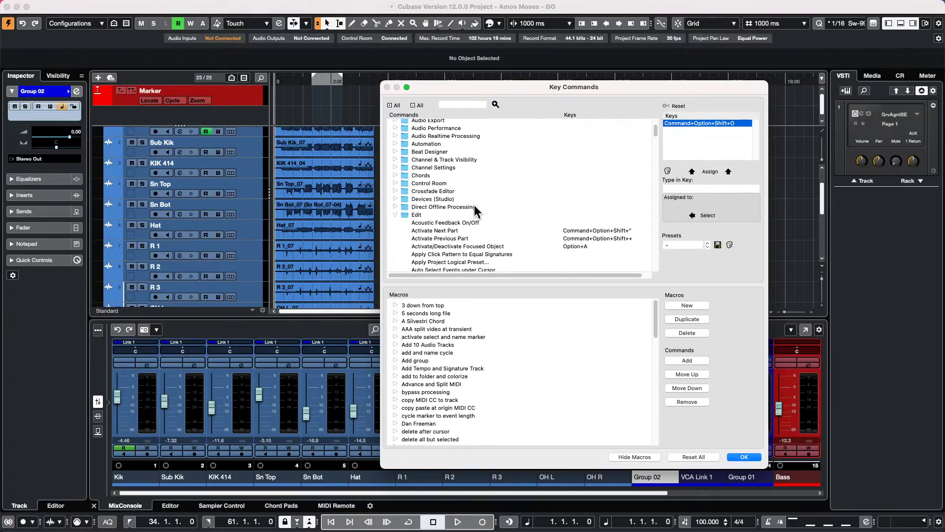
click(453, 103)
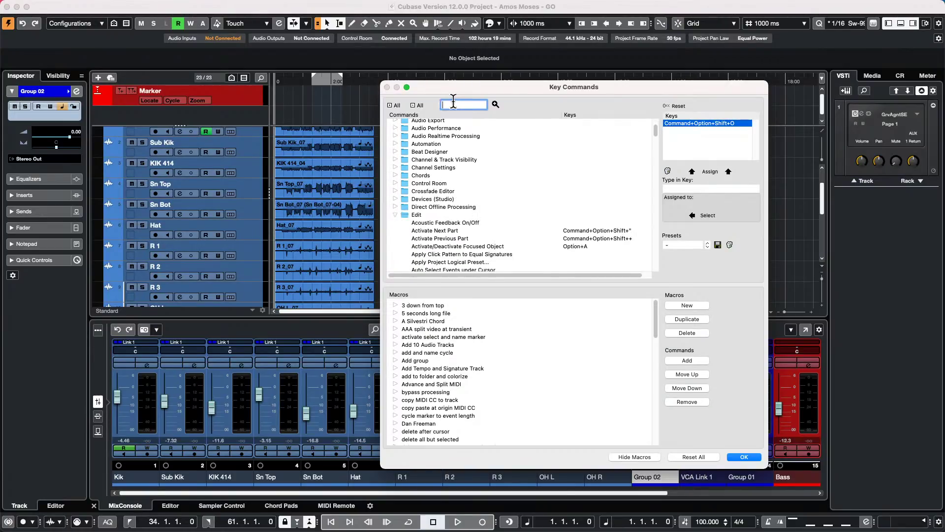
text(aDD MARKER)
key(Return)
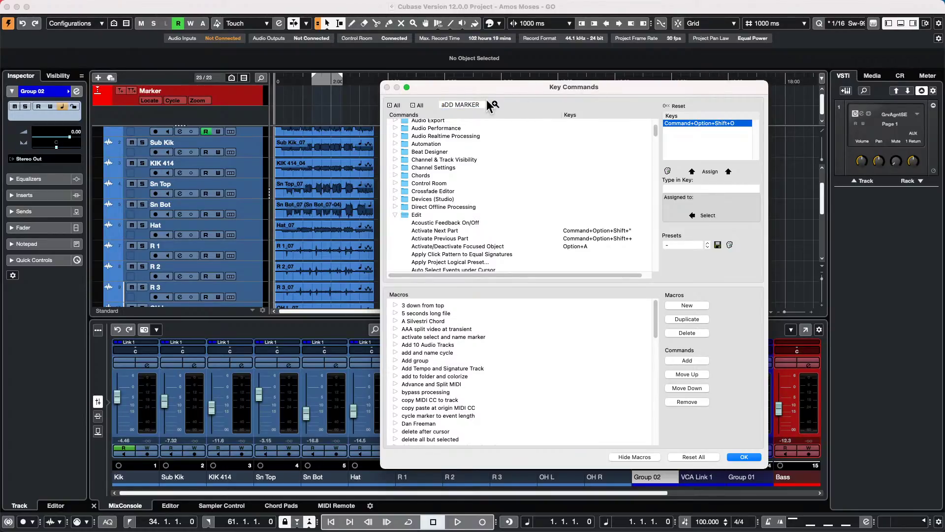
scroll(475, 209, down, 6)
scroll(476, 207, down, 10)
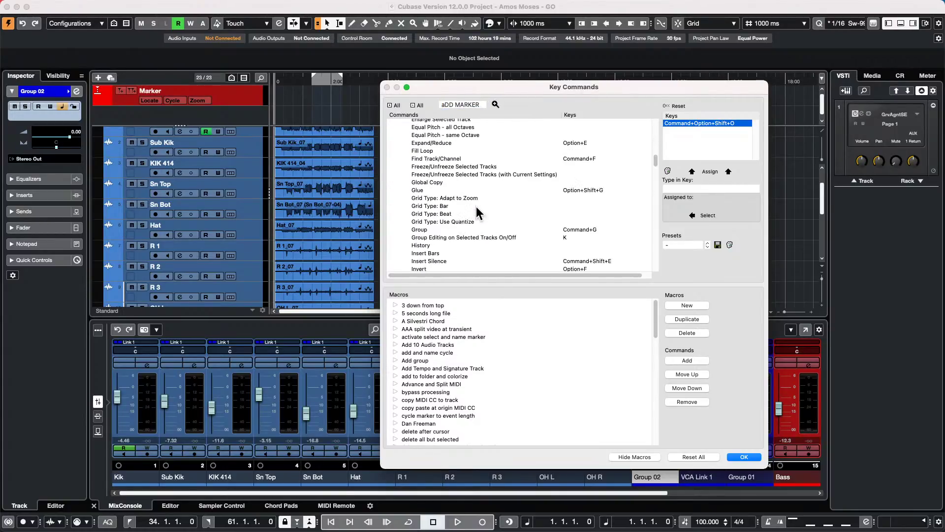
scroll(478, 204, up, 15)
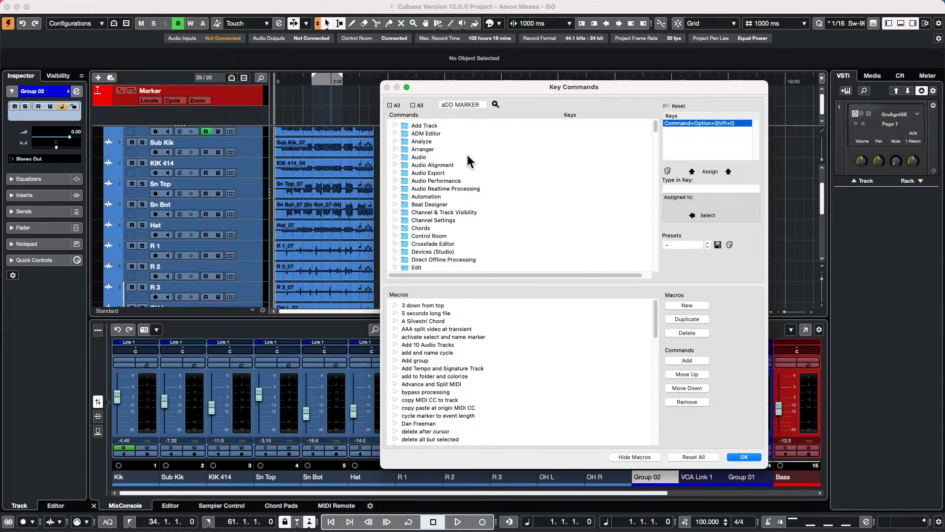
scroll(468, 155, down, 4)
click(395, 172)
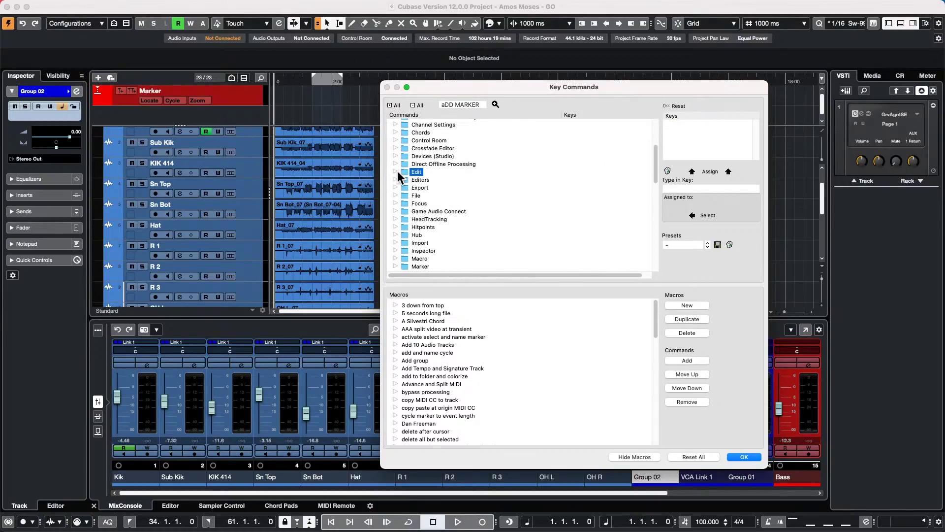
scroll(414, 176, down, 3)
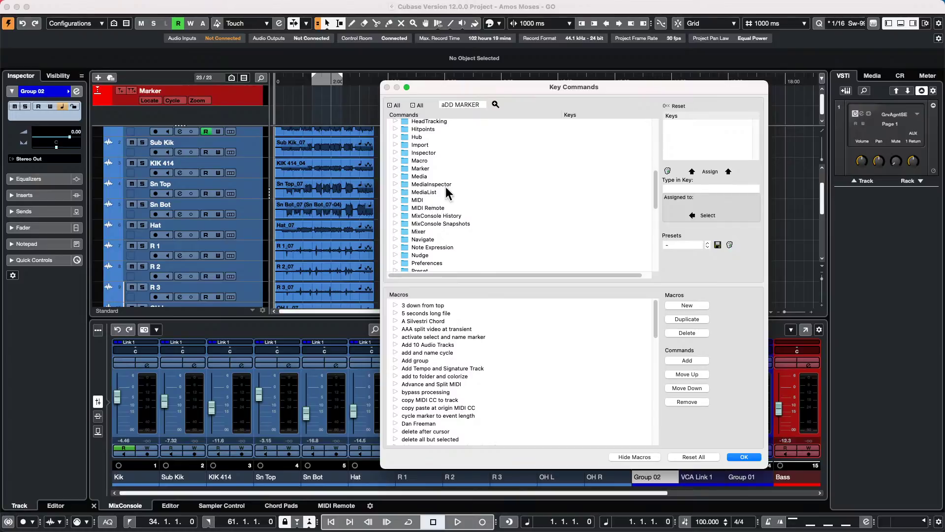
click(396, 168)
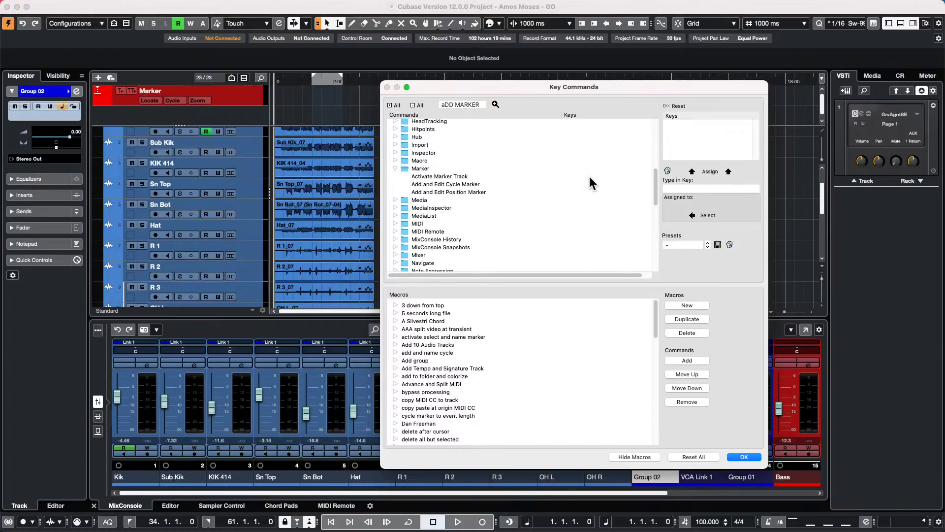
- Search 'insert cycle', select Insert Marker to see its F13 shortcut, then close Key Commands
click(482, 103)
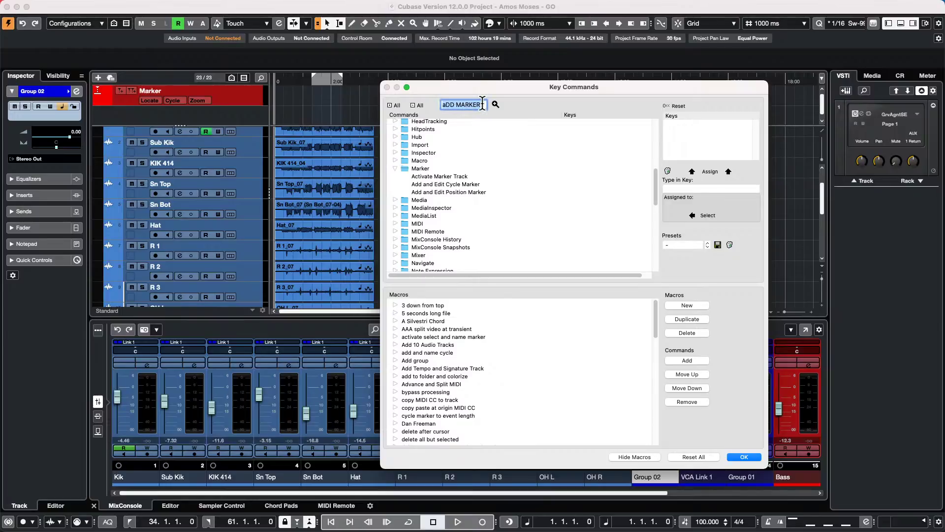
text(IN)
key(BackSpace)
key(BackSpace)
text(insert cycle)
key(Return)
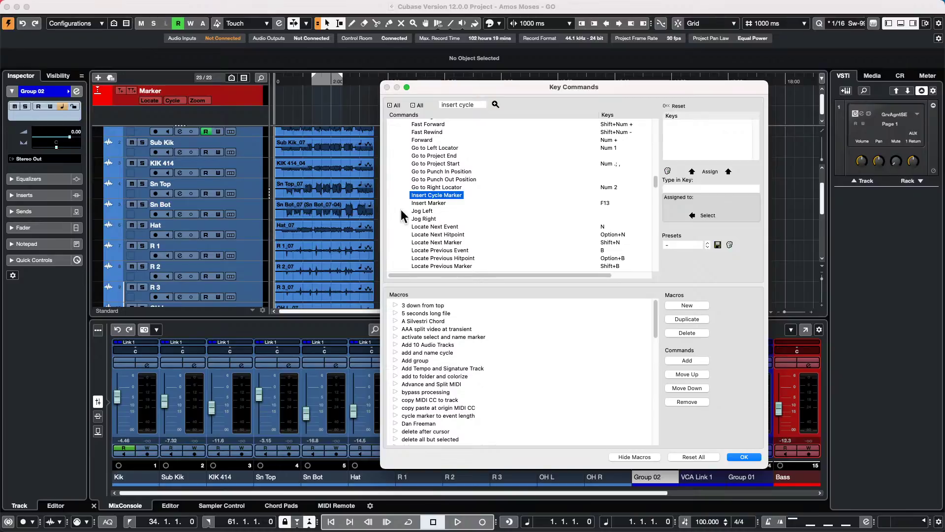
click(419, 203)
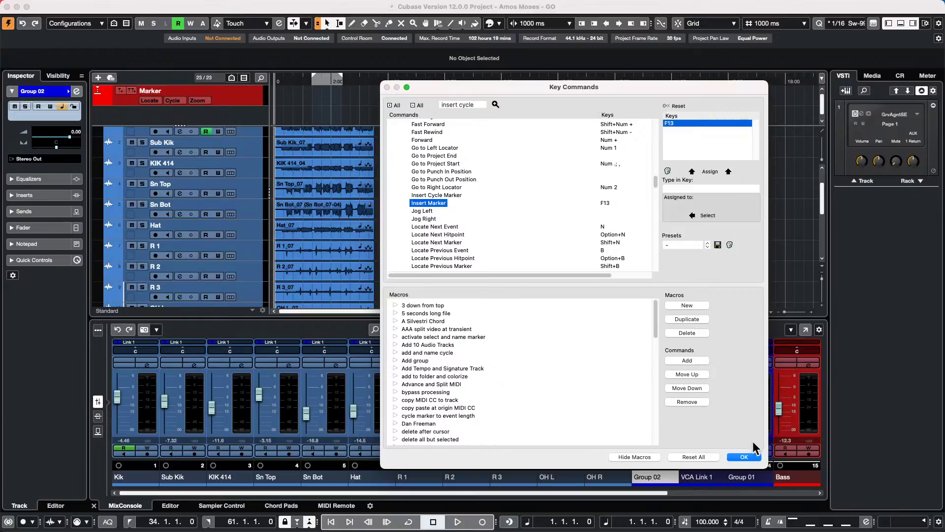
click(744, 457)
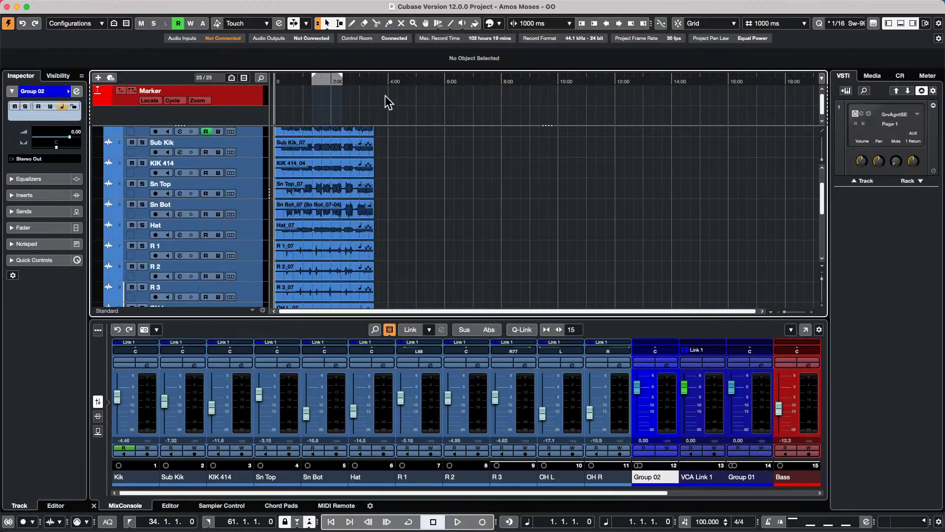
- Browse the Project menu, dismiss it, and return the playhead to the project start
click(112, 7)
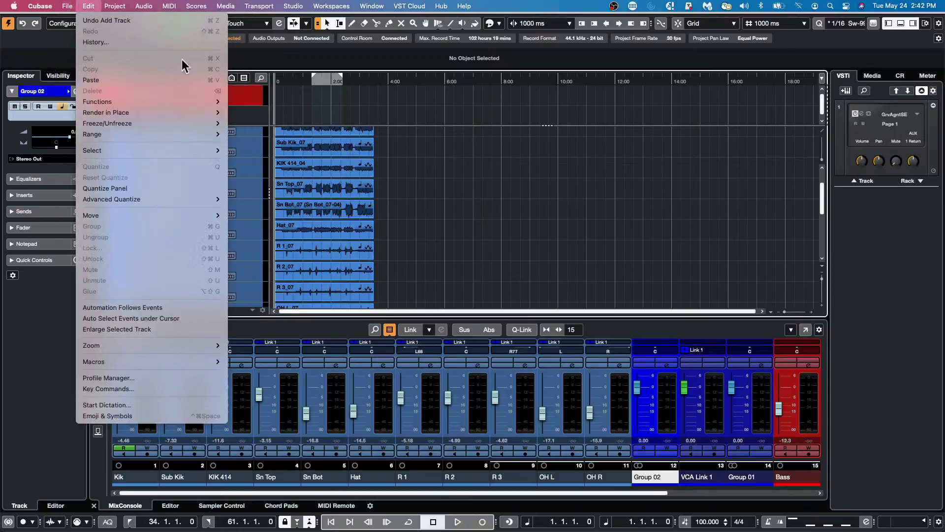
click(391, 124)
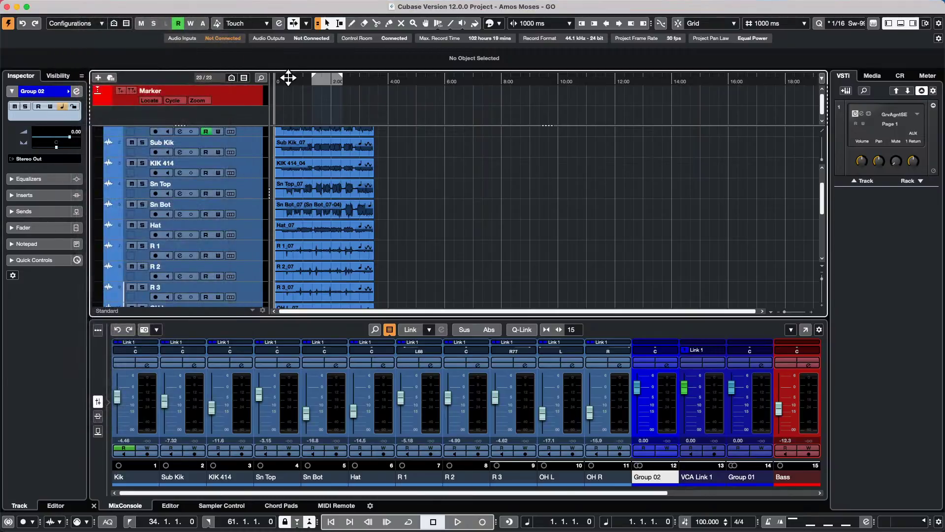
click(276, 79)
click(275, 79)
- Draw markers along the marker track at about 0:41, 1:17, 2:15, onward to 6:40
key(8)
click(298, 98)
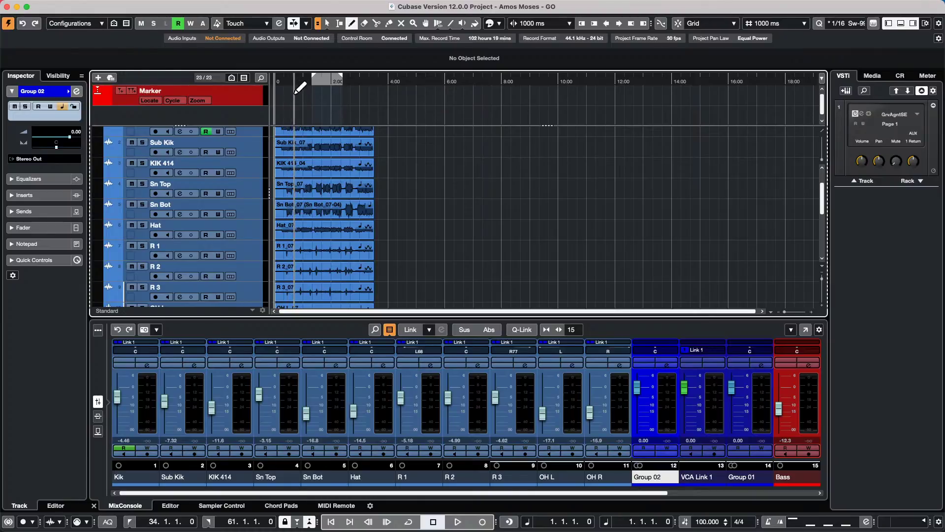
click(313, 99)
click(341, 99)
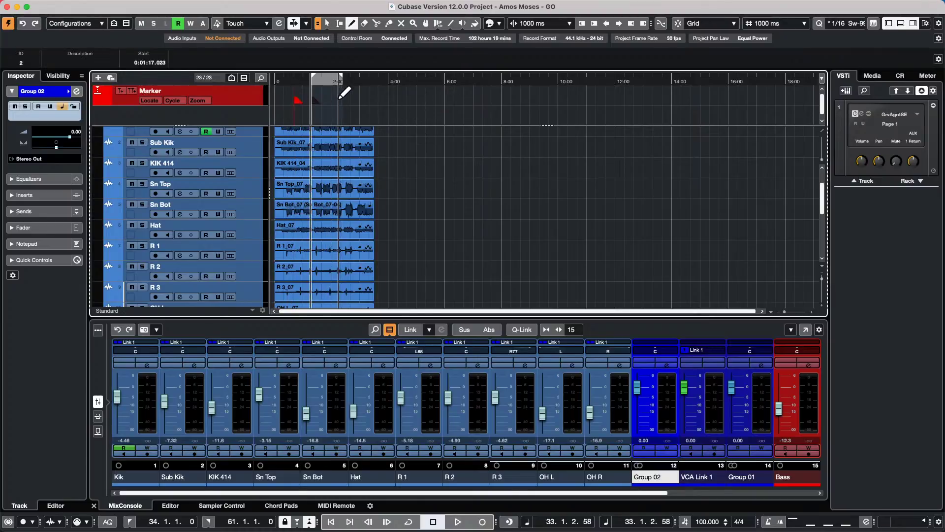
click(359, 98)
click(376, 98)
click(397, 98)
click(413, 99)
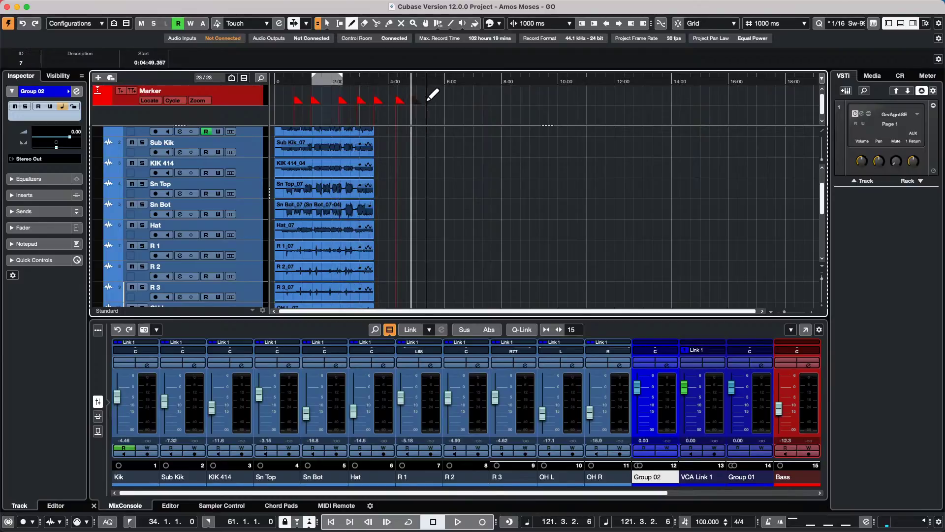
click(468, 98)
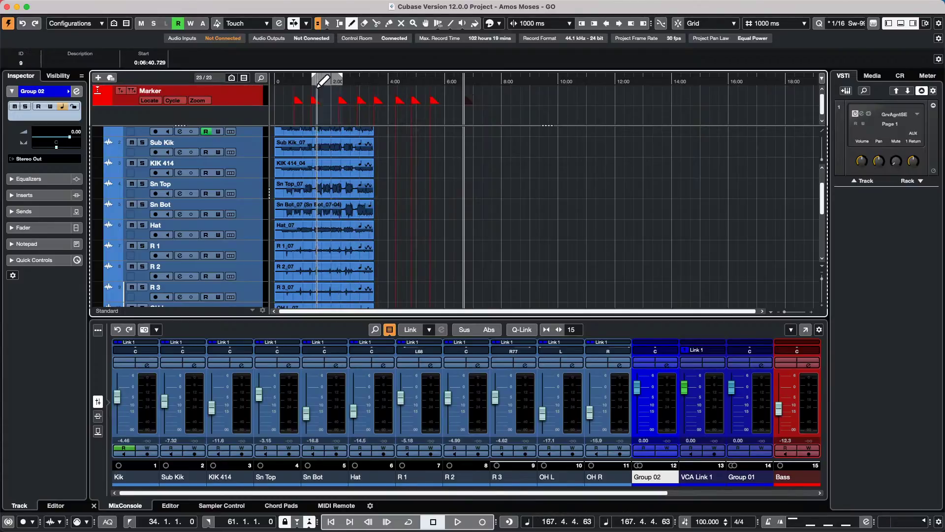
- Zoom in on the first two minutes, jump to markers 3 and 4, then zoom out to the whole song
drag(290, 79, 295, 102)
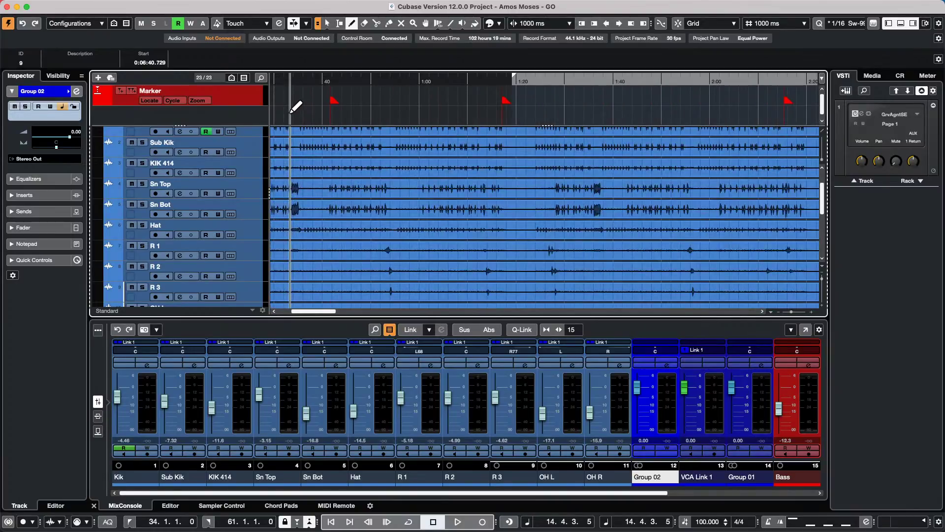
key(KP_3)
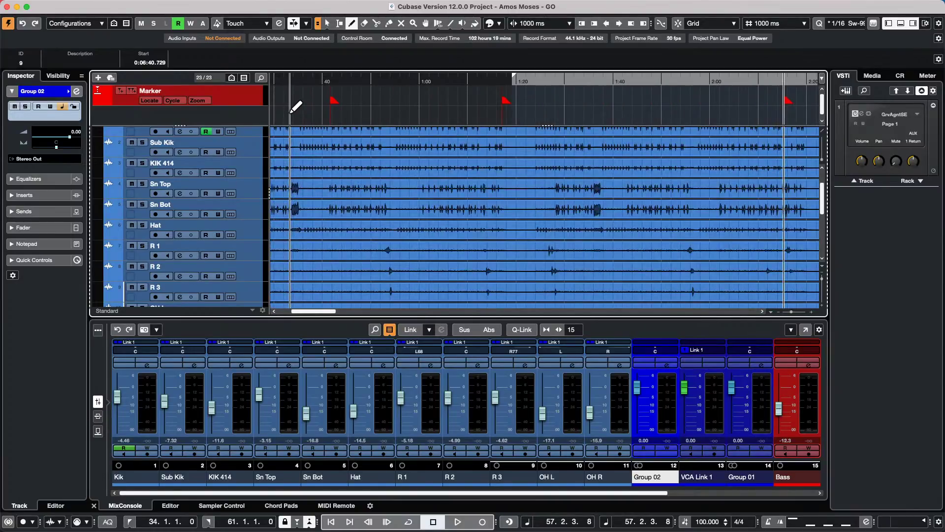
key(KP_4)
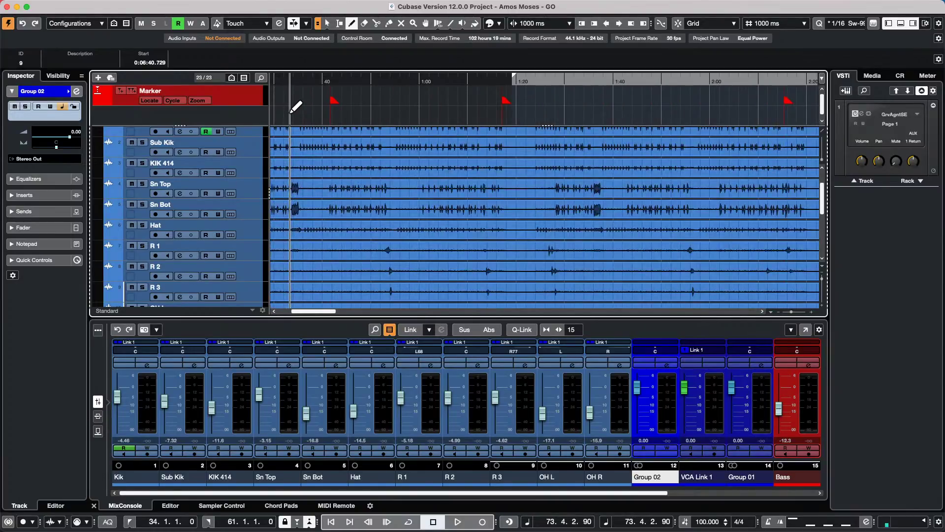
key(g)
key(g)
key(g)
key(g)
key(g)
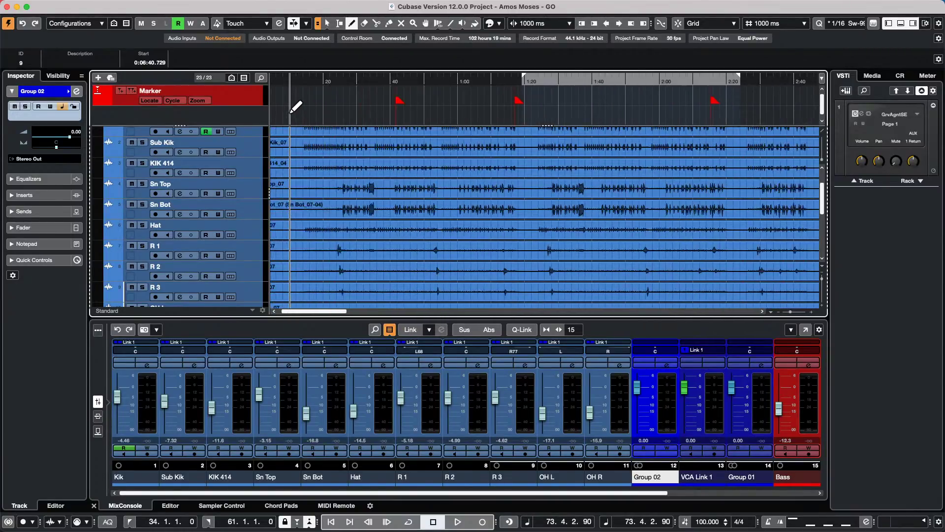
key(KP_5)
- Jump through markers 6, 7 and 8, then back to the cycle start and project start
key(KP_6)
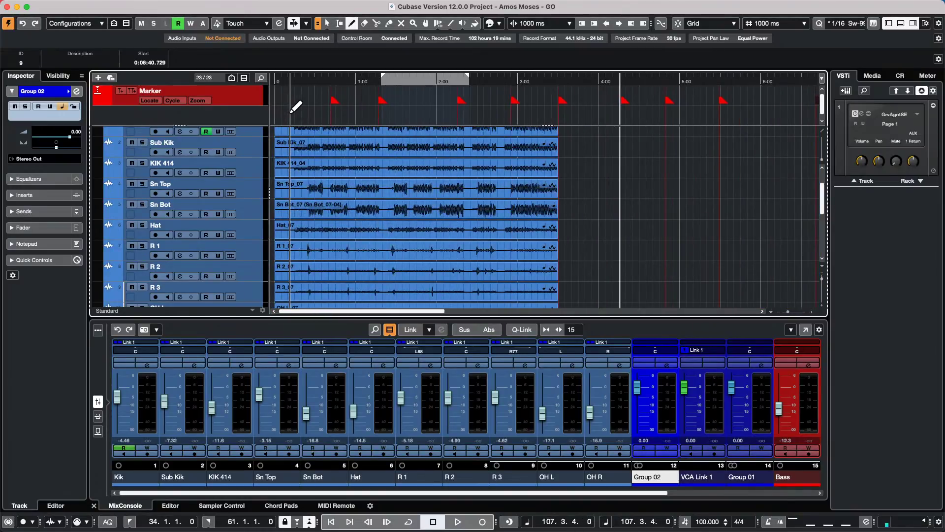
key(KP_7)
key(KP_8)
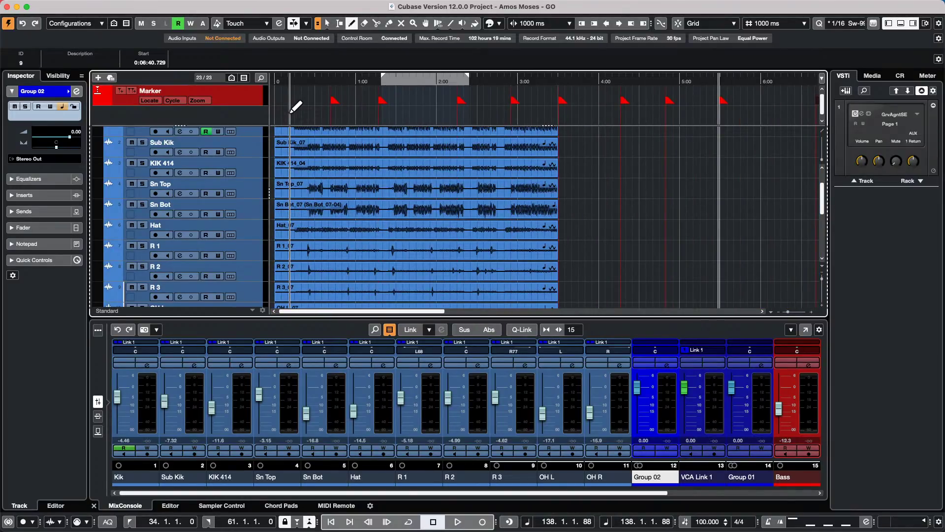
key(KP_1)
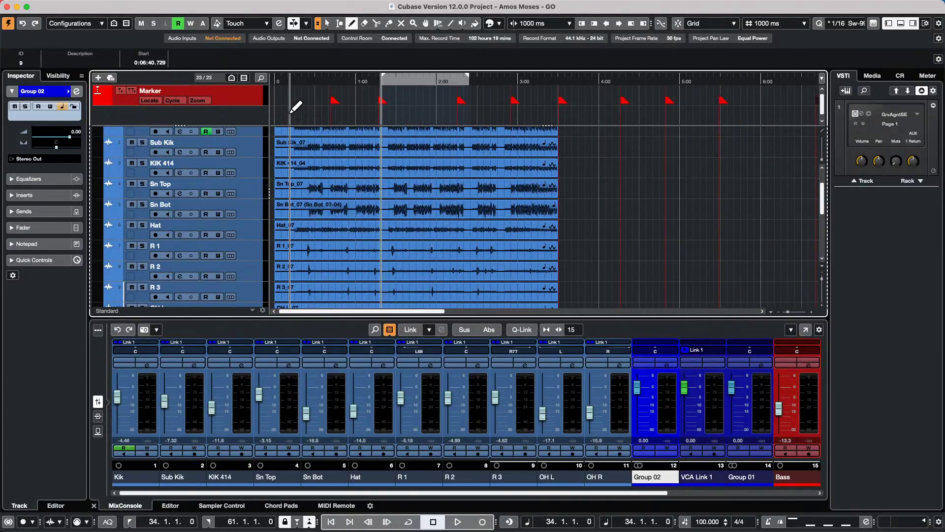
key(KP_Decimal)
- Select Sub Kik_07 with the Object Selection tool, set locators to it, and play then stop
right_click(345, 151)
click(348, 152)
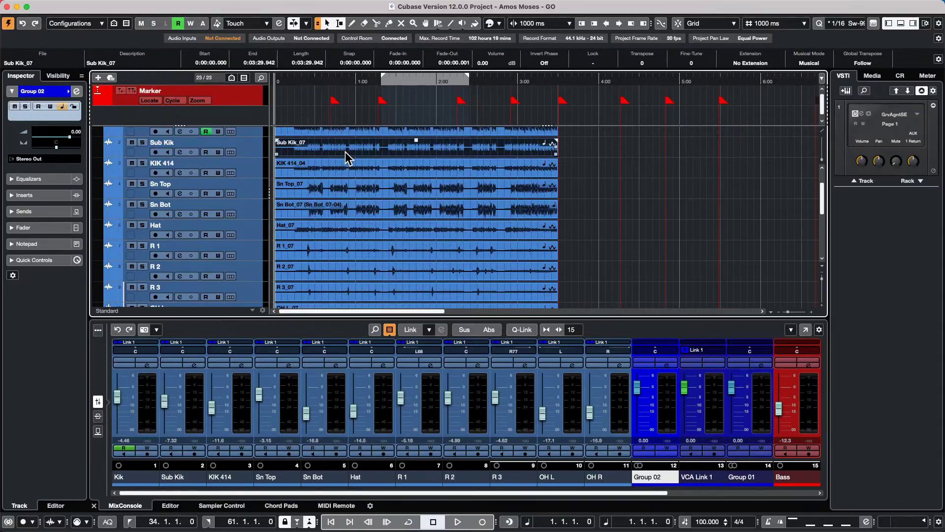
key(p)
key(KP_2)
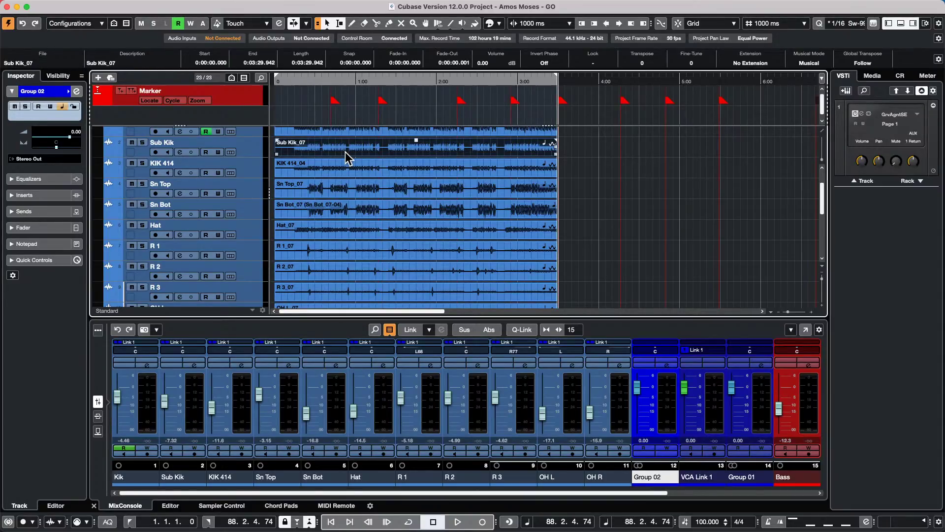
key(space)
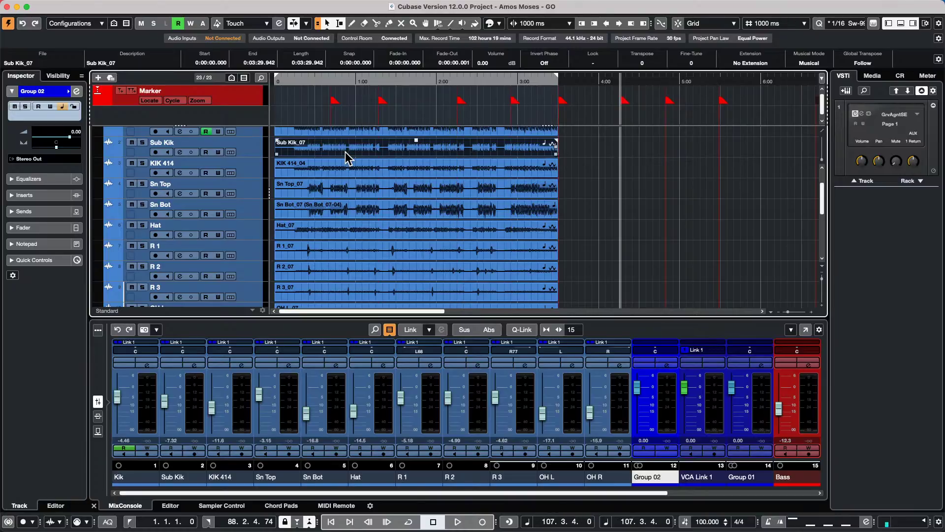
key(space)
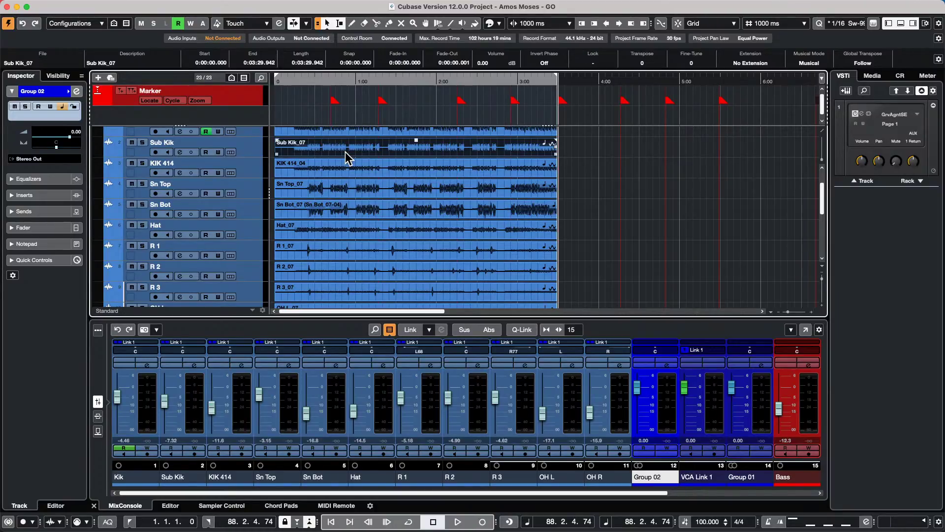
- Select the Marker track to list its nine markers, then step back and forth through them, ending at marker 4
click(219, 101)
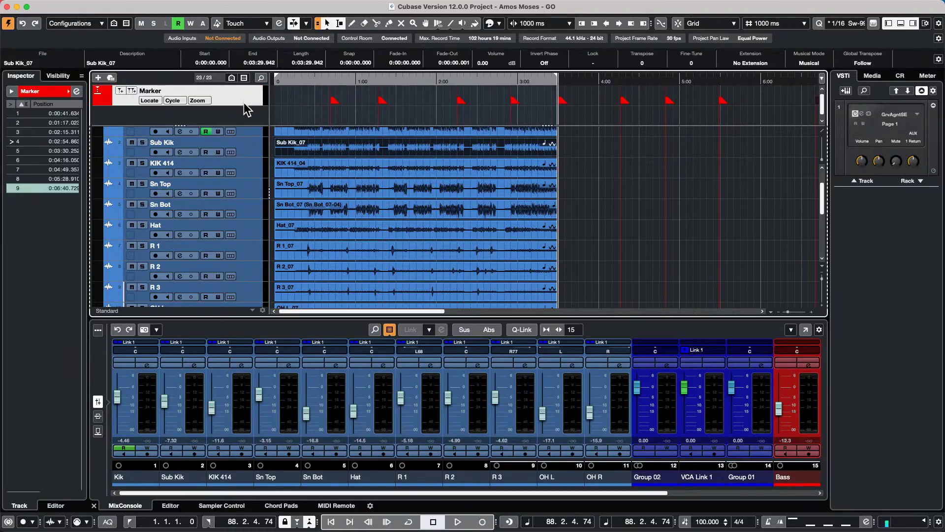
key(shift+n)
key(shift+n)
key(shift+n)
key(shift+n)
key(shift+n)
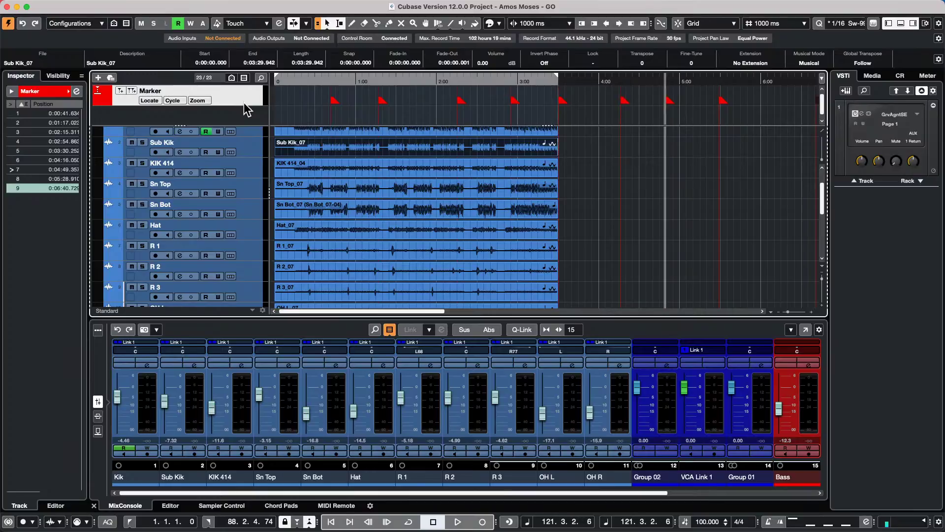
key(shift+b)
key(shift+b)
key(shift+b)
key(shift+b)
key(shift+b)
key(shift+b)
key(shift+b)
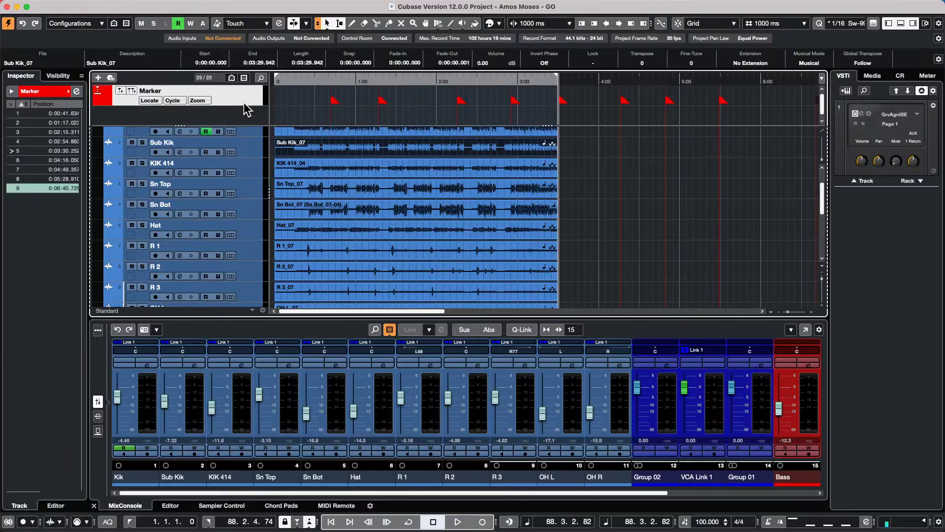
key(shift+n)
key(shift+n)
key(shift+n)
key(shift+n)
key(shift+n)
key(shift+n)
key(shift+b)
key(shift+b)
key(shift+b)
key(shift+b)
key(shift+b)
key(shift+b)
key(shift+n)
key(shift+n)
key(shift+n)
key(shift+n)
key(shift+n)
key(shift+n)
key(shift+n)
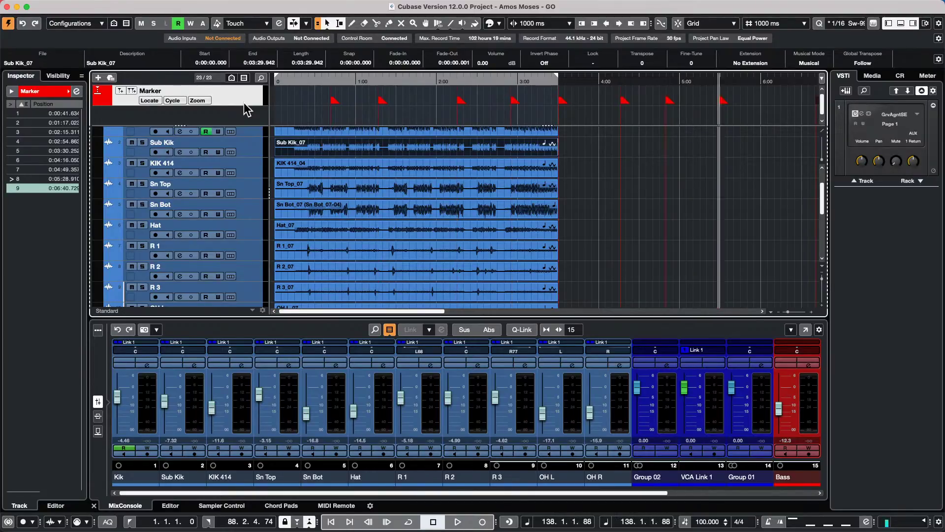
key(shift+b)
key(shift+b)
key(shift+b)
key(shift+b)
key(shift+b)
key(shift+b)
key(shift+b)
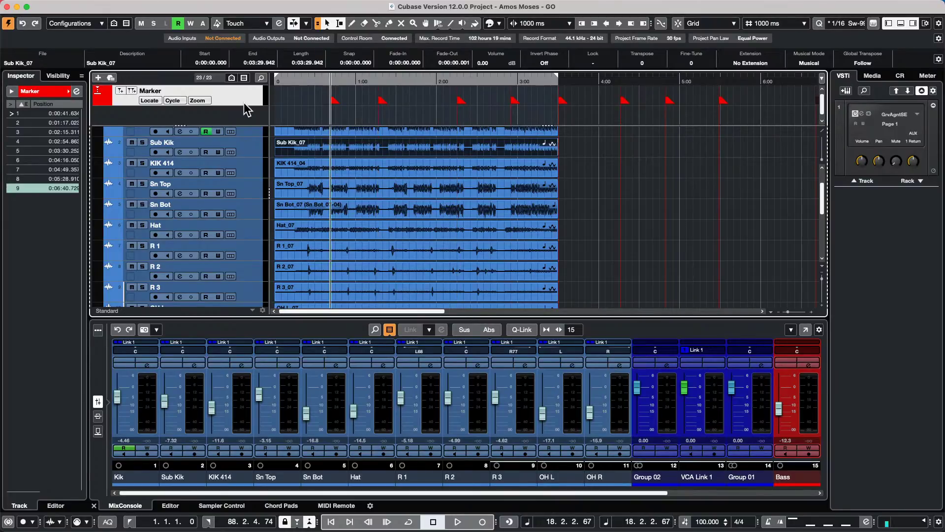
key(shift+n)
key(shift+n)
key(shift+n)
key(shift+n)
key(shift+b)
key(shift+b)
key(shift+n)
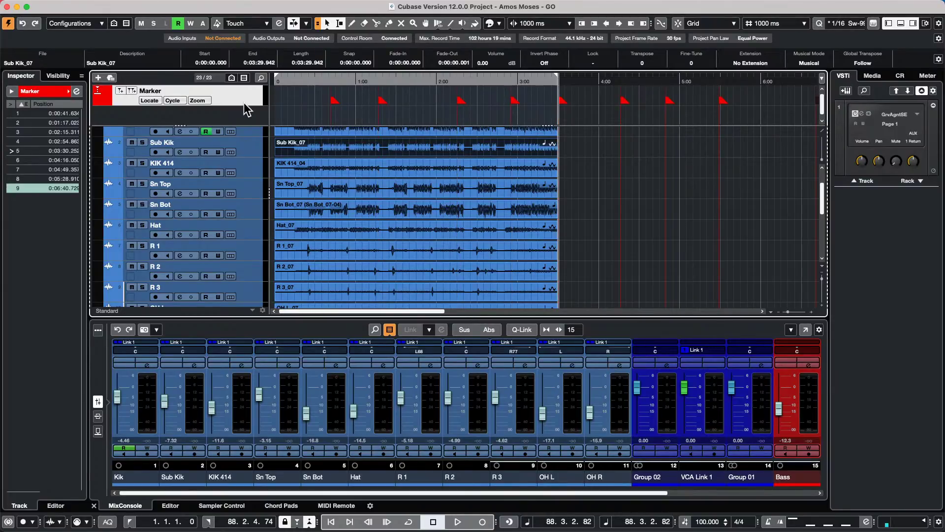
key(shift+n)
key(shift+n)
key(shift+b)
key(shift+b)
key(shift+b)
key(shift+b)
key(shift+n)
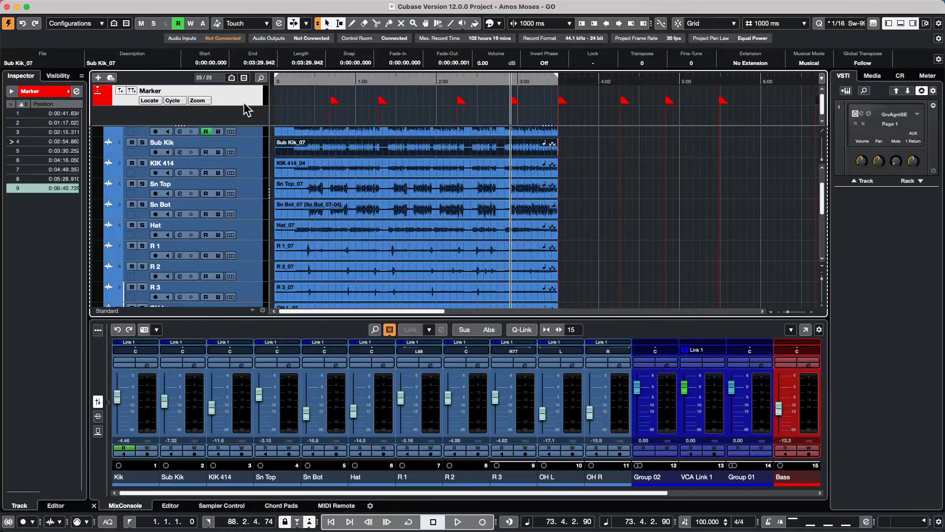
- Add four marker tracks under Kik with Count set to 4
scroll(196, 163, up, 2)
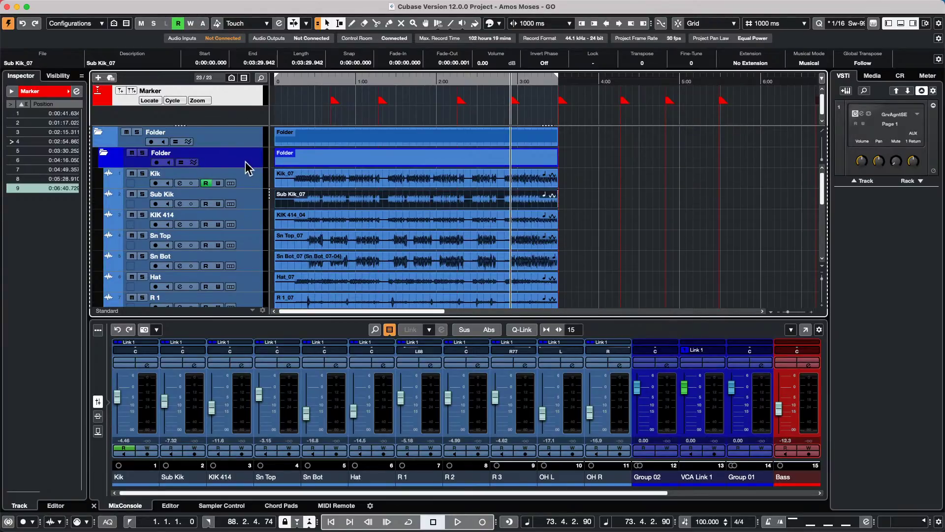
right_click(249, 182)
mouse_move(344, 186)
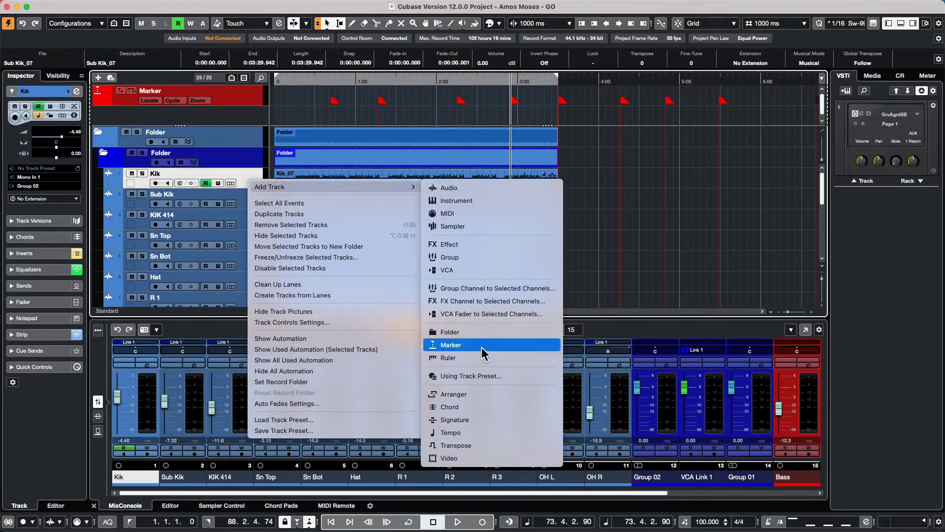
click(488, 344)
click(485, 181)
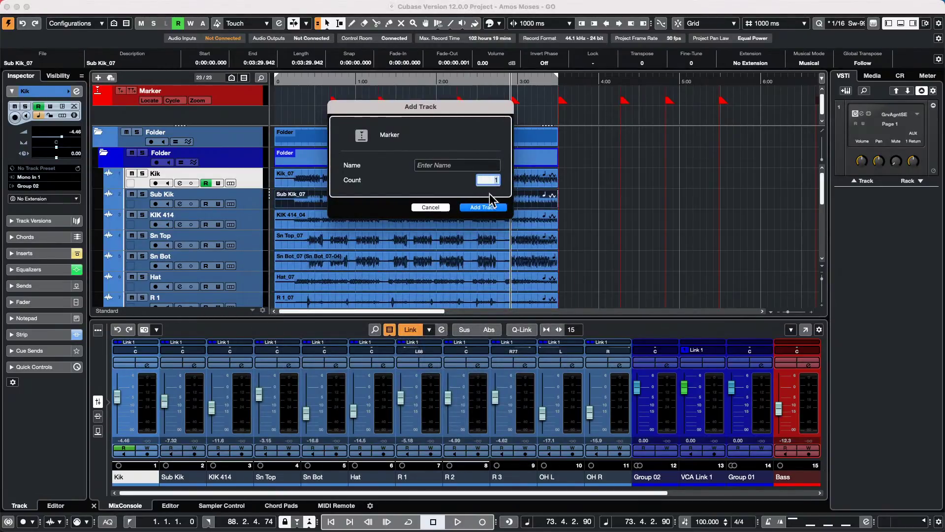
scroll(485, 181, up, 3)
click(484, 207)
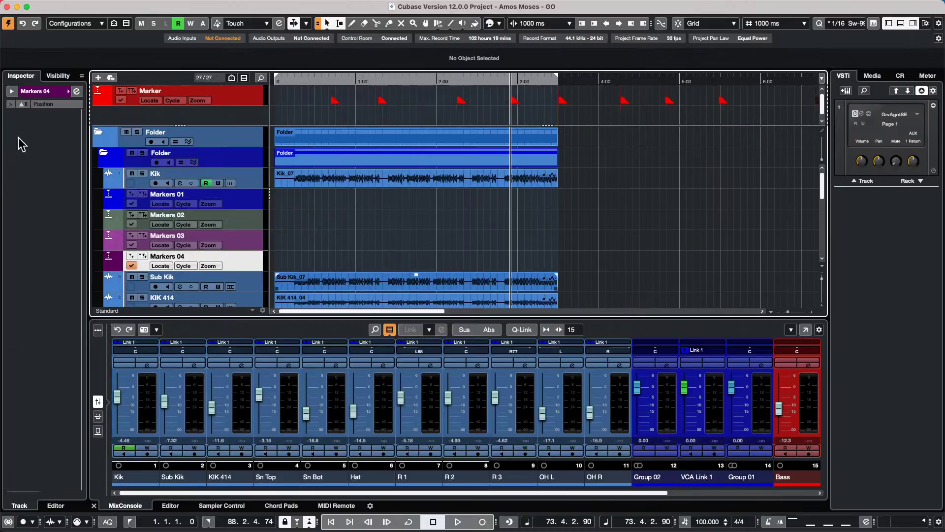
- In the Markers window, view Markers 03, 02, 01 and the original Marker track's nine markers, then close it
click(76, 91)
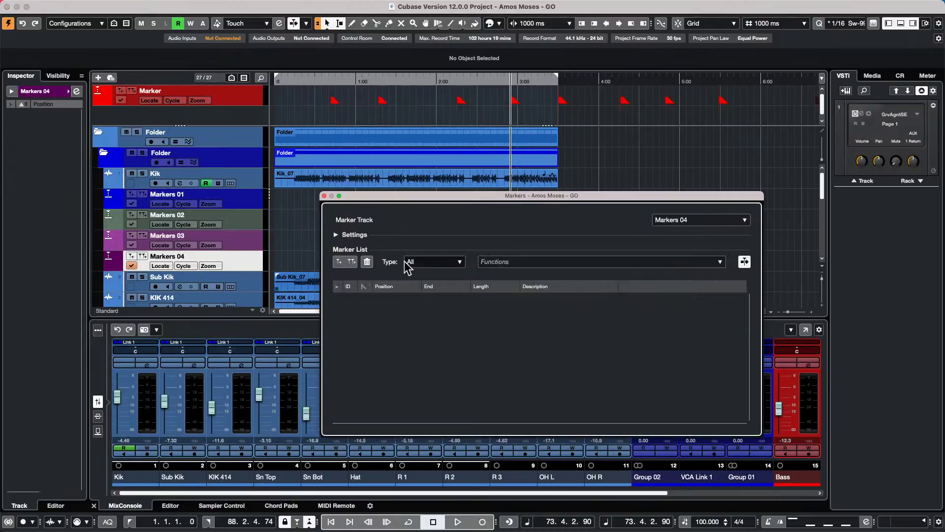
click(681, 220)
click(683, 241)
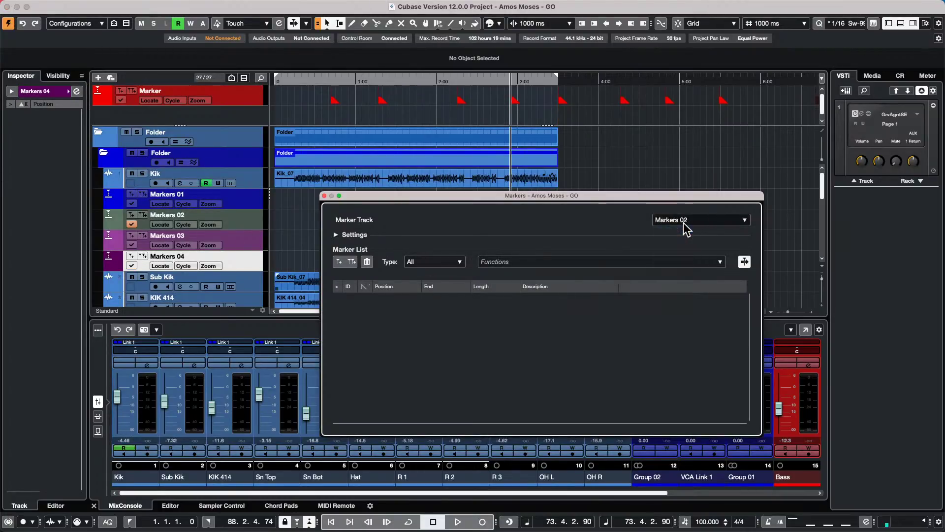
click(686, 222)
click(682, 241)
click(691, 221)
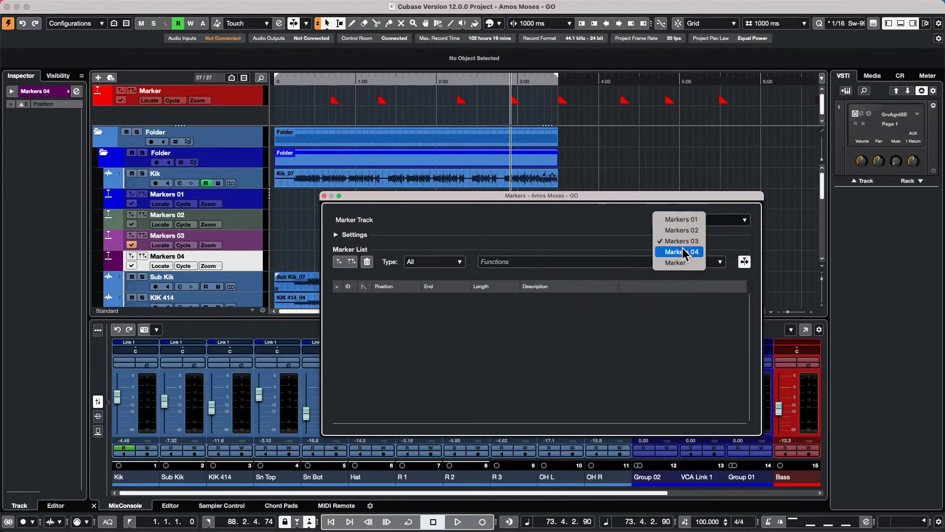
click(675, 262)
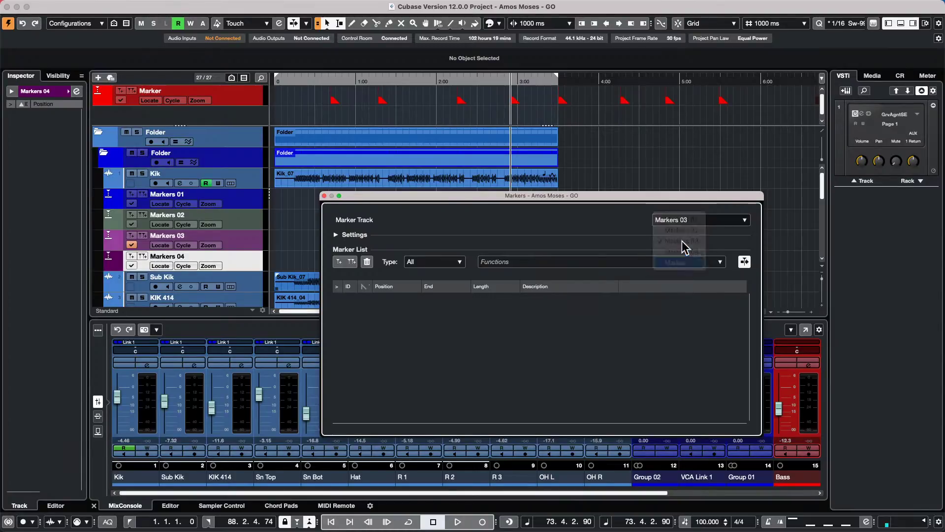
click(688, 221)
click(681, 230)
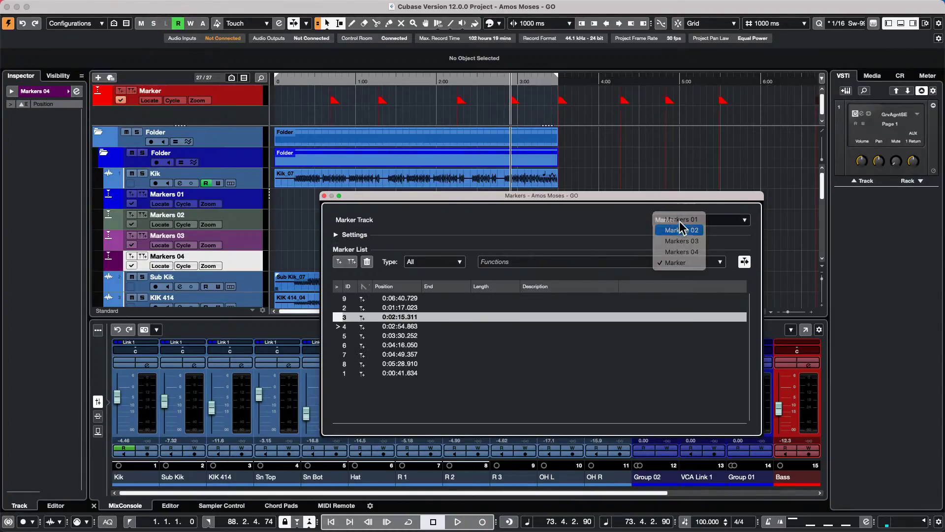
click(683, 219)
click(681, 220)
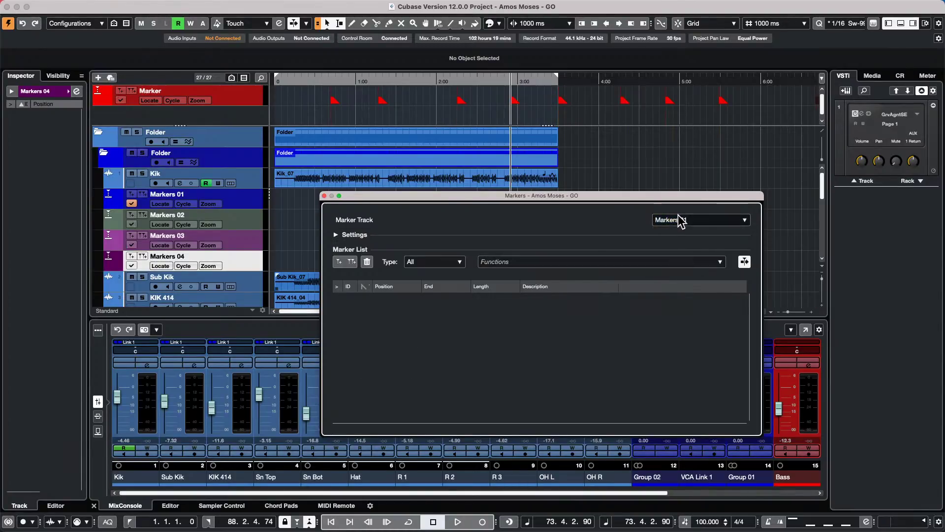
click(681, 219)
click(681, 263)
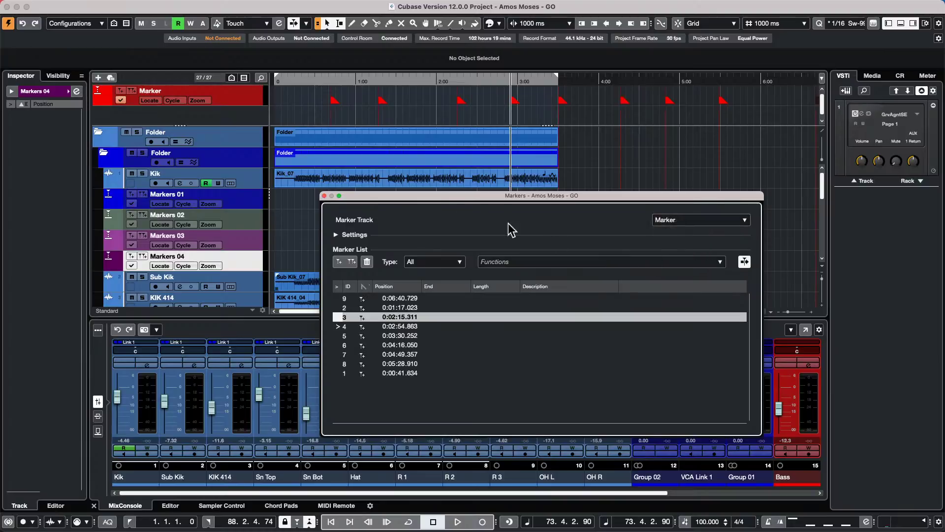
click(325, 195)
- Drag the Markers 04 track up to sit just below the top Folder track
drag(223, 261, 224, 165)
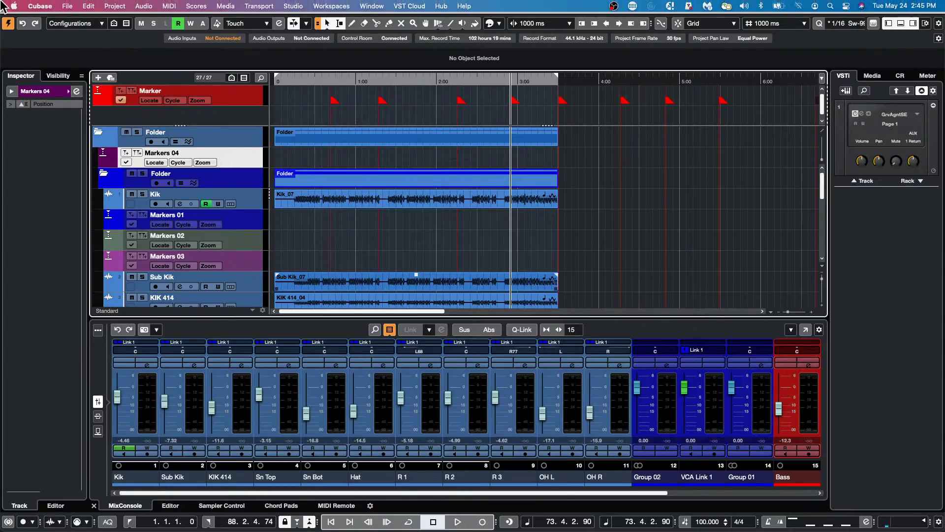
- Revert Amos Moses - GO to its last saved version with File > Revert, confirming the dialog
click(67, 6)
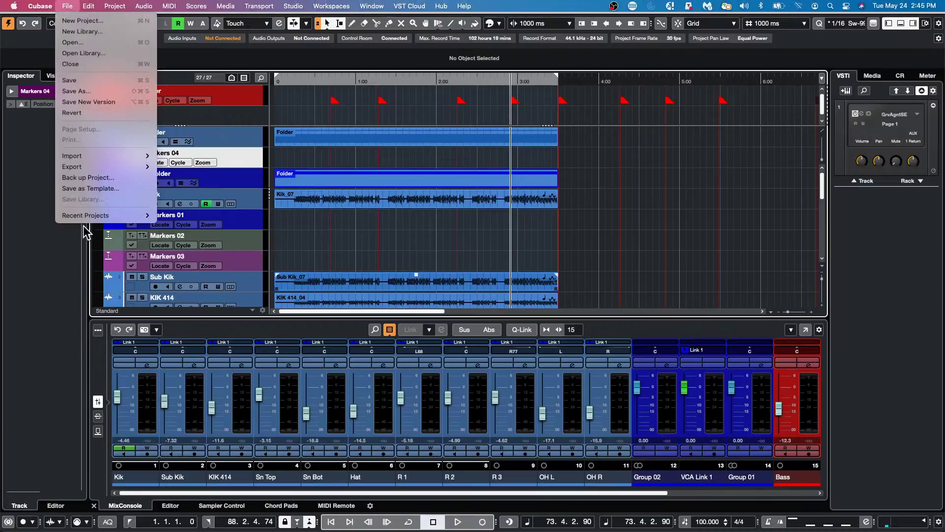
mouse_move(113, 216)
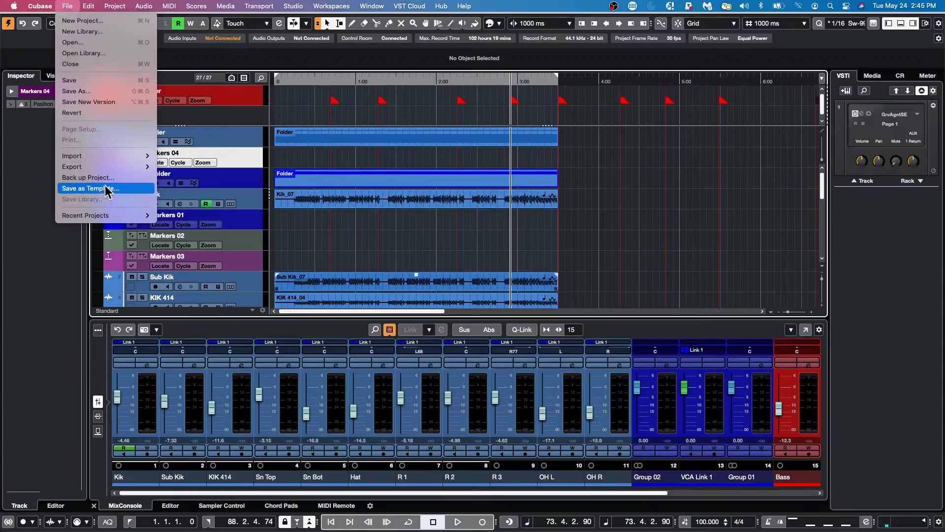
mouse_move(106, 167)
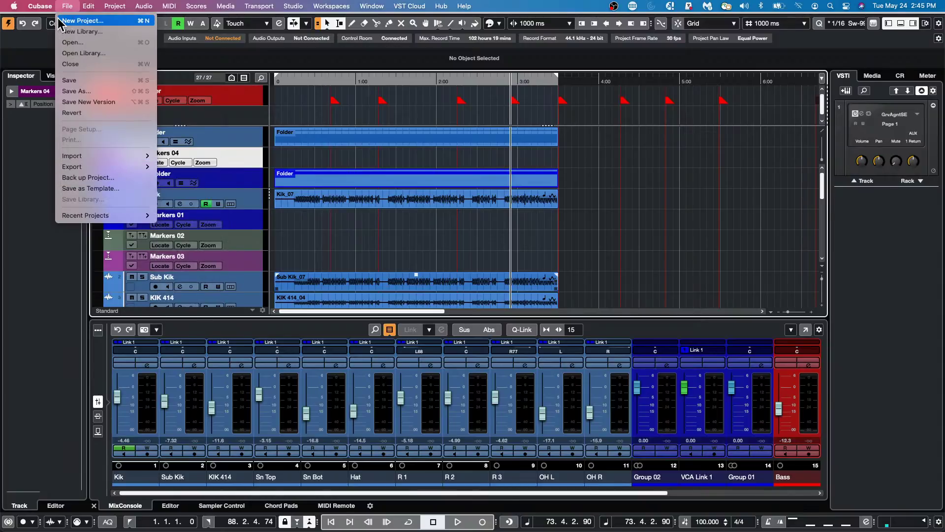
click(88, 114)
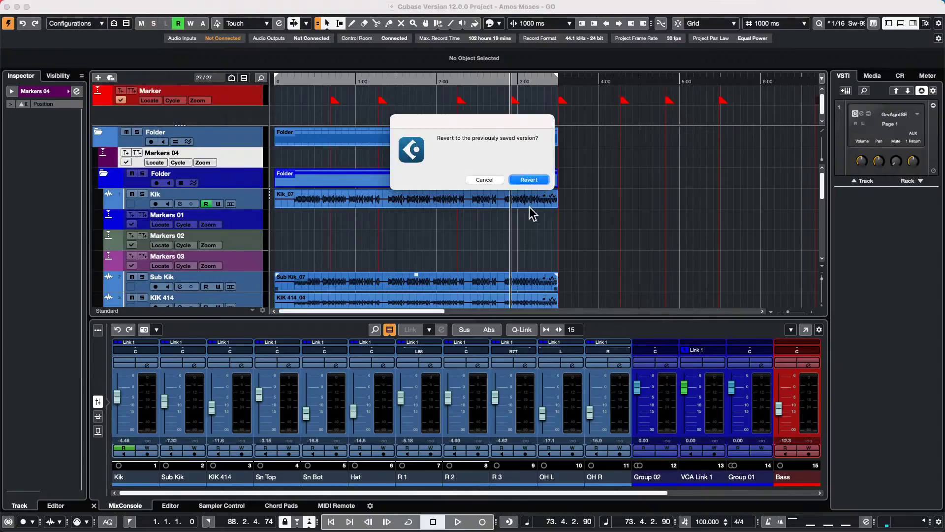
click(521, 181)
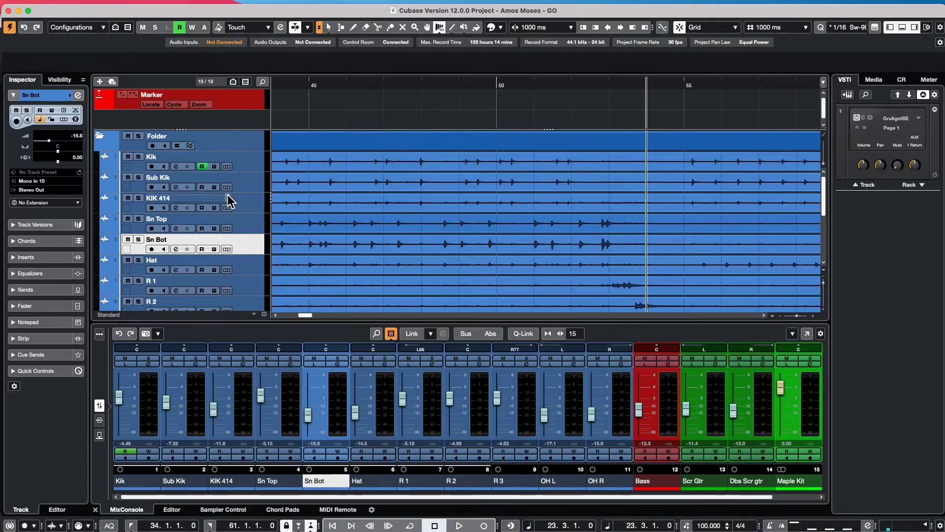
- Enable phase-coherent AudioWarp on the drum folder, zoom to bar 49 and add warp markers there
click(177, 146)
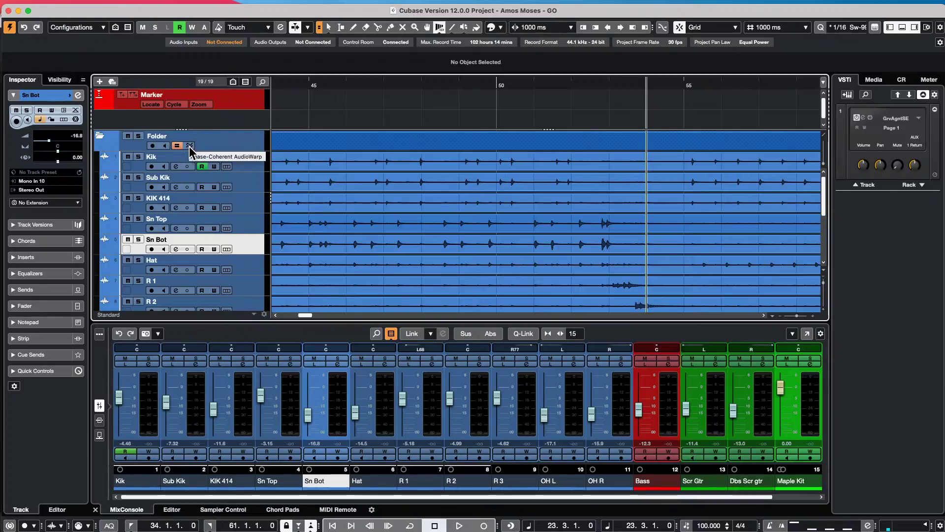
click(189, 146)
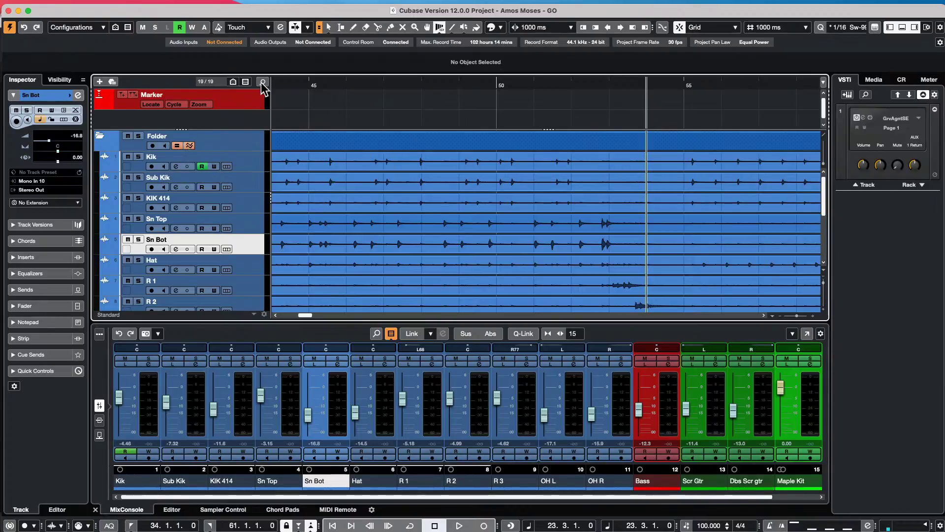
drag(445, 111, 499, 177)
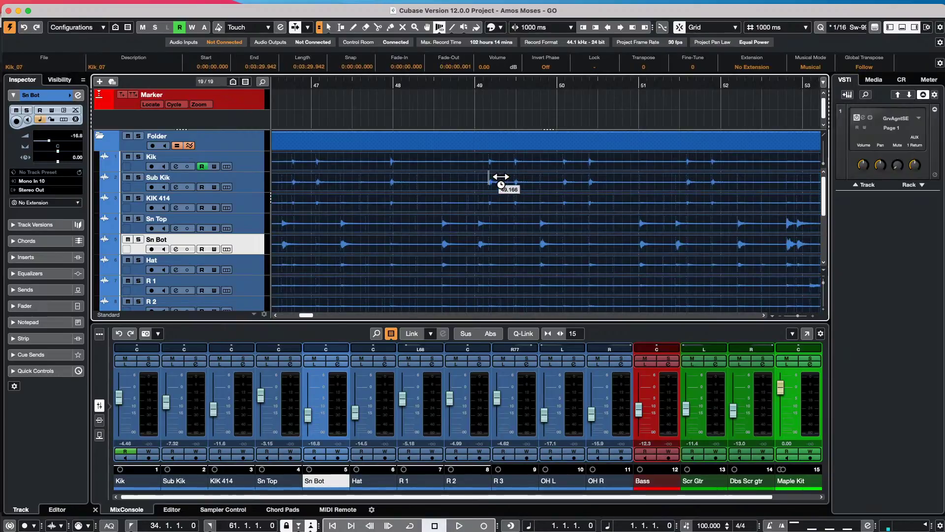
click(498, 180)
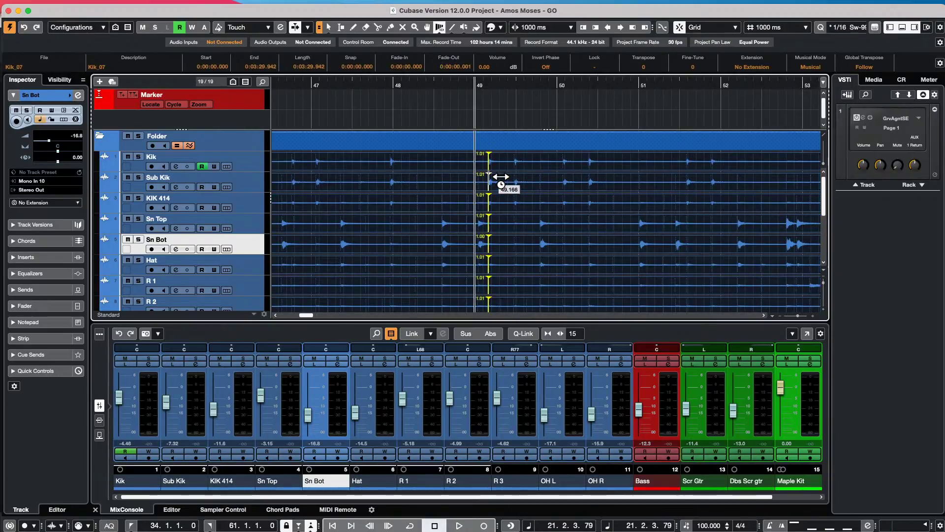
click(524, 185)
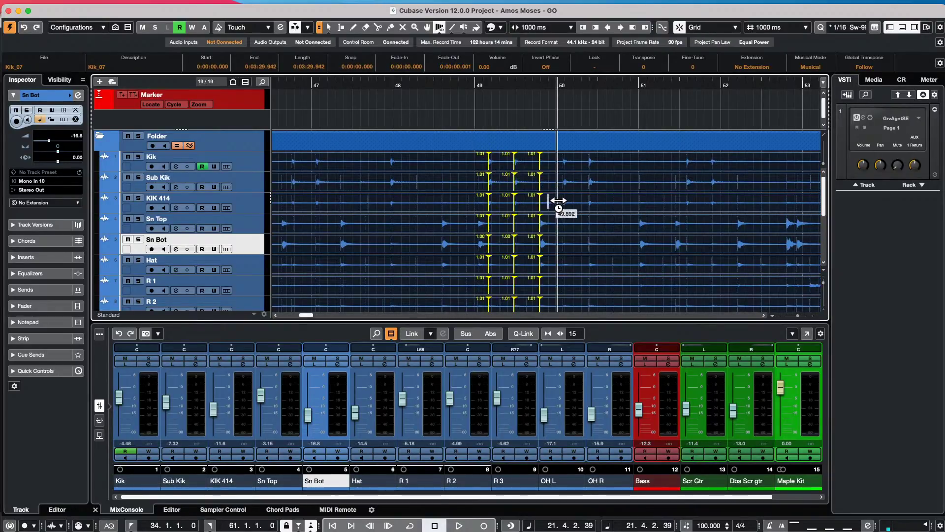
- Reselect all drum events, then add and fine-tune warp markers around bars 50–52
key(super+shift+a)
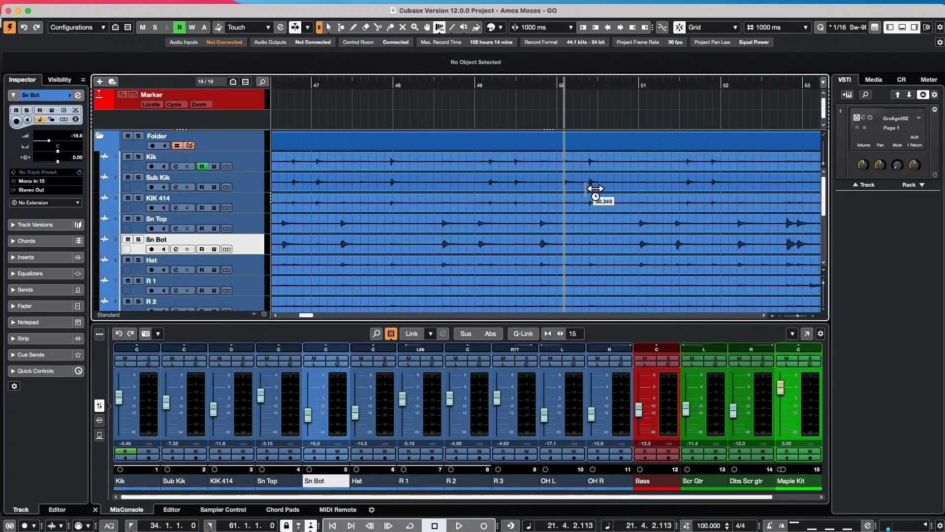
key(super+a)
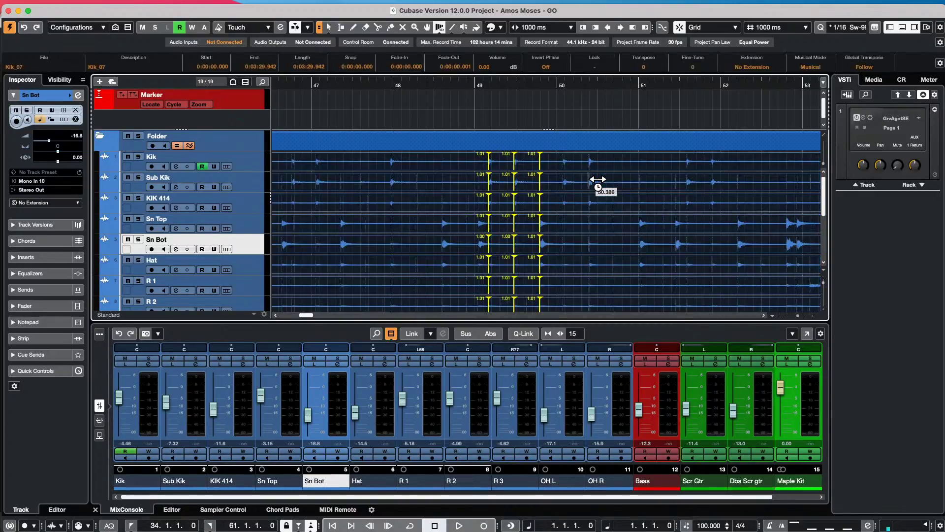
click(563, 184)
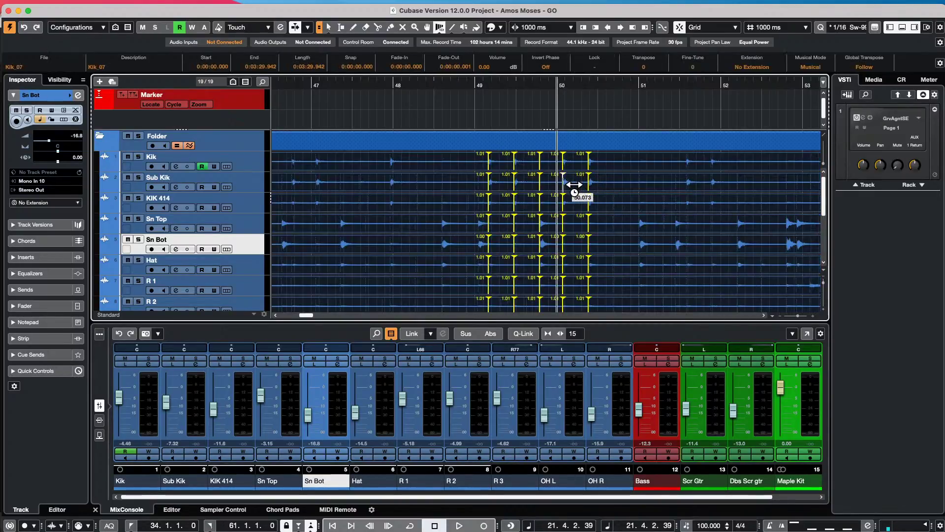
mouse_move(548, 224)
mouse_down()
mouse_move(554, 232)
mouse_move(548, 222)
mouse_up()
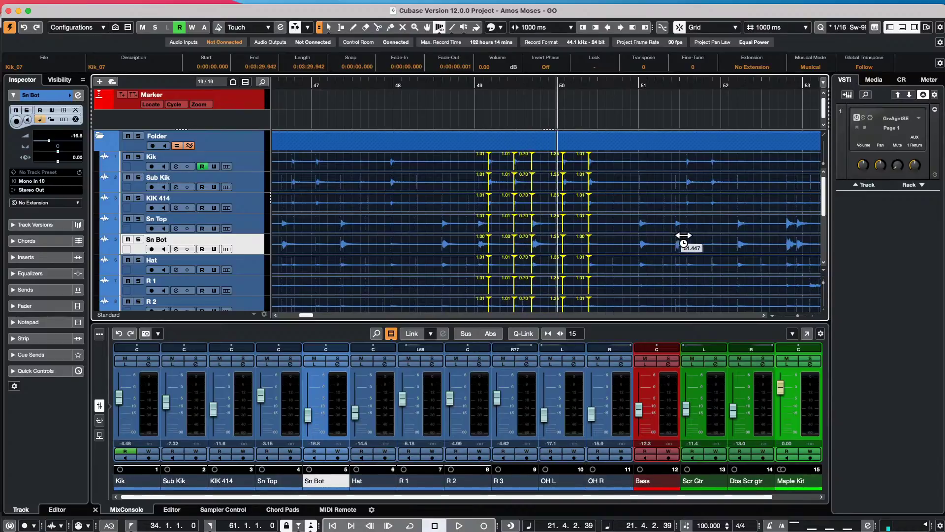
click(689, 246)
click(646, 238)
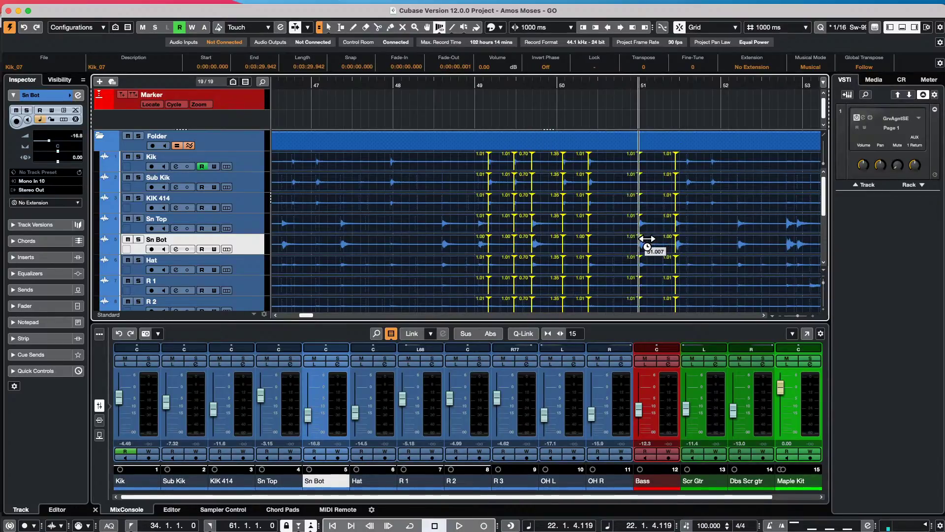
mouse_move(649, 241)
mouse_down()
mouse_move(660, 245)
mouse_move(629, 245)
mouse_move(660, 245)
mouse_move(638, 241)
mouse_up()
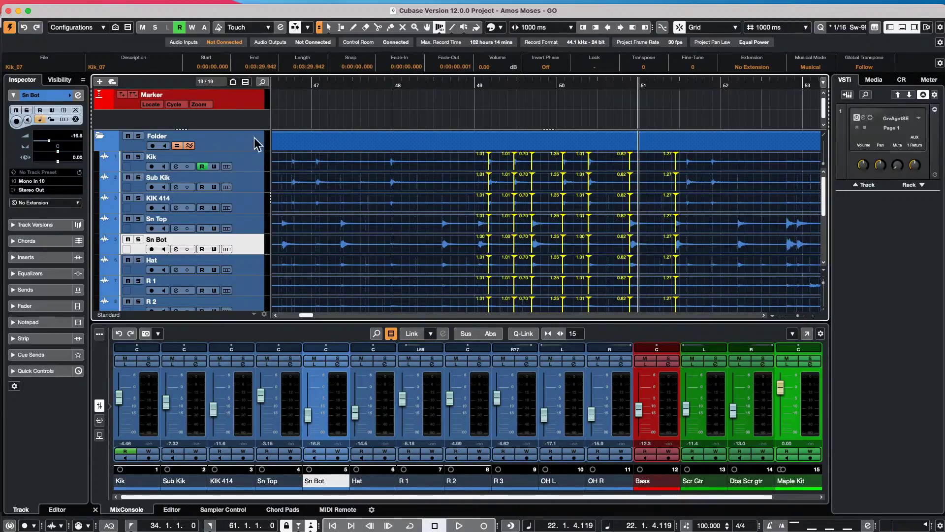
- Make Kik the active track and show the Control Room tab of Studio > Audio Connections
click(254, 164)
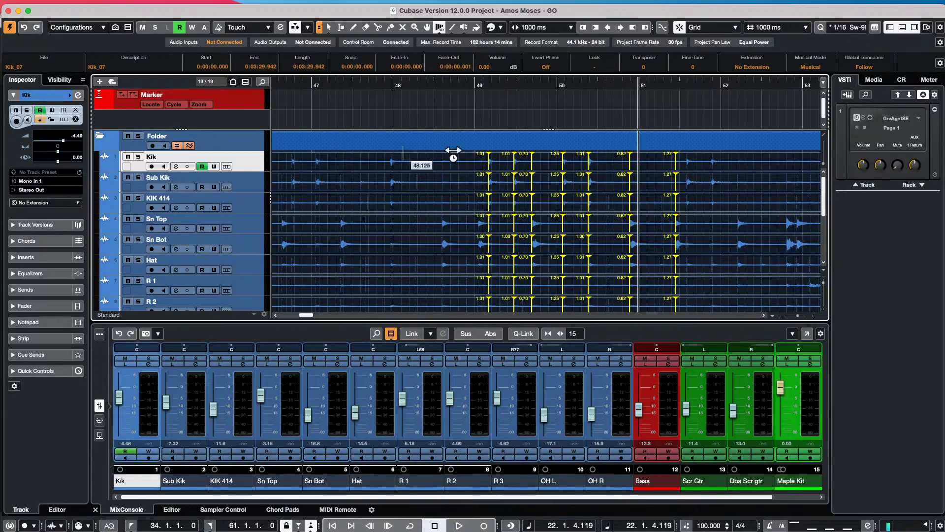
mouse_move(531, 2)
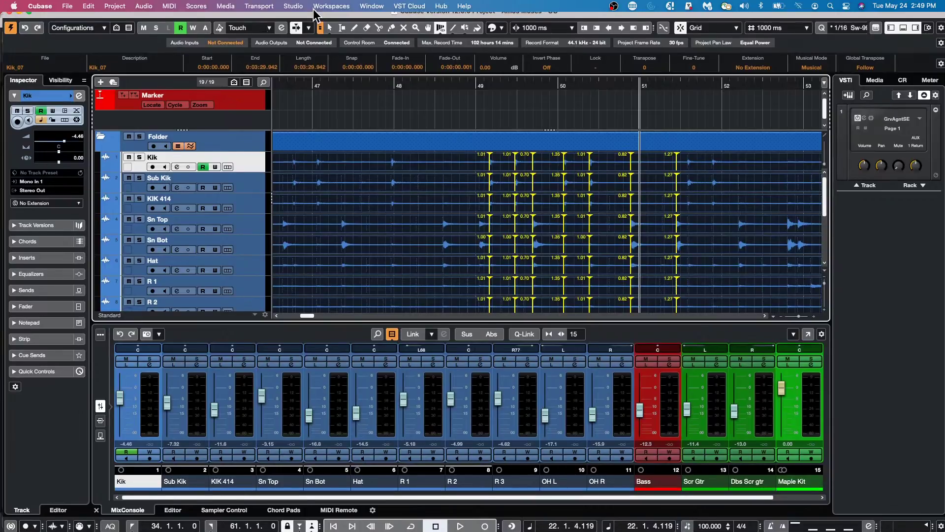
click(297, 6)
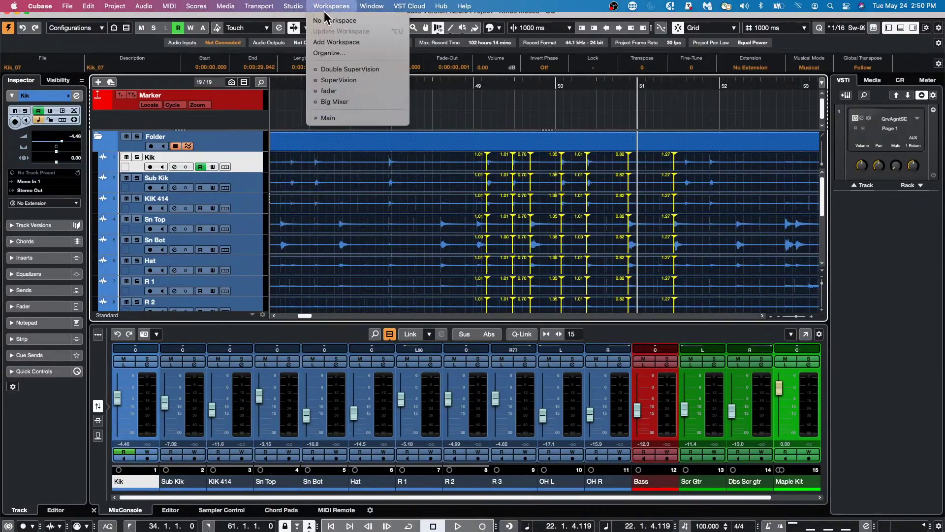
click(294, 22)
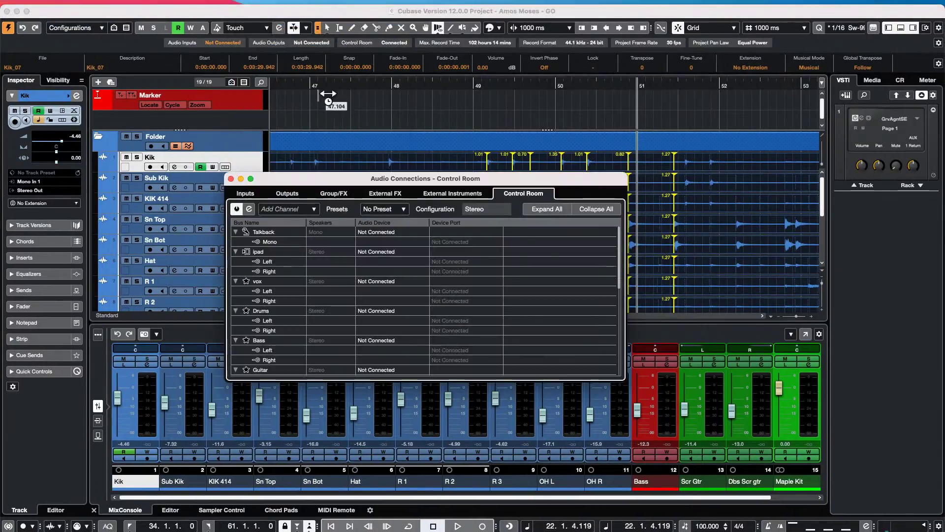
scroll(320, 305, down, 1)
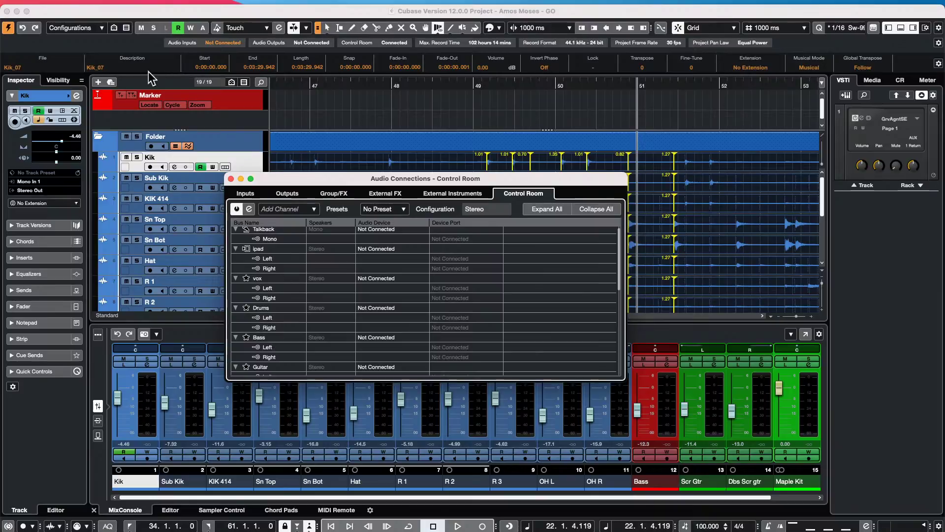
click(66, 6)
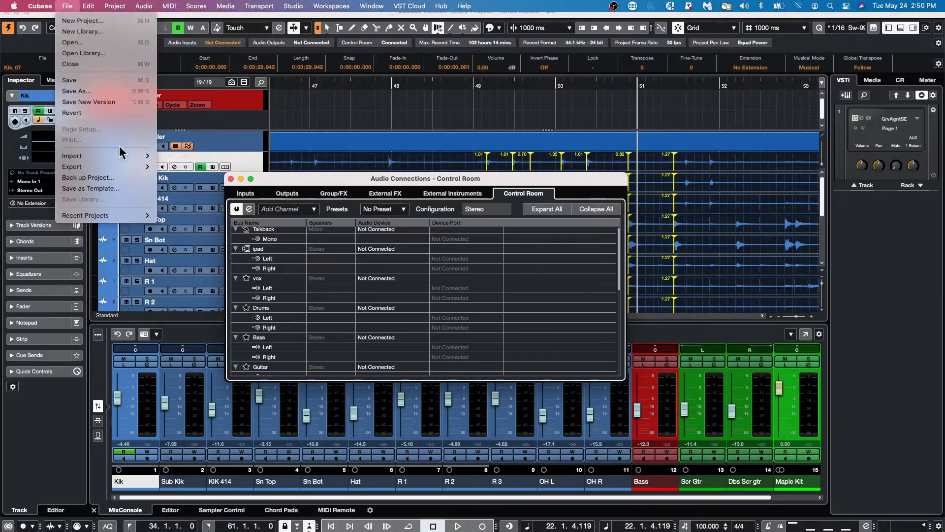
- Start opening a project, browse to Documents and group the listed files by name
click(108, 42)
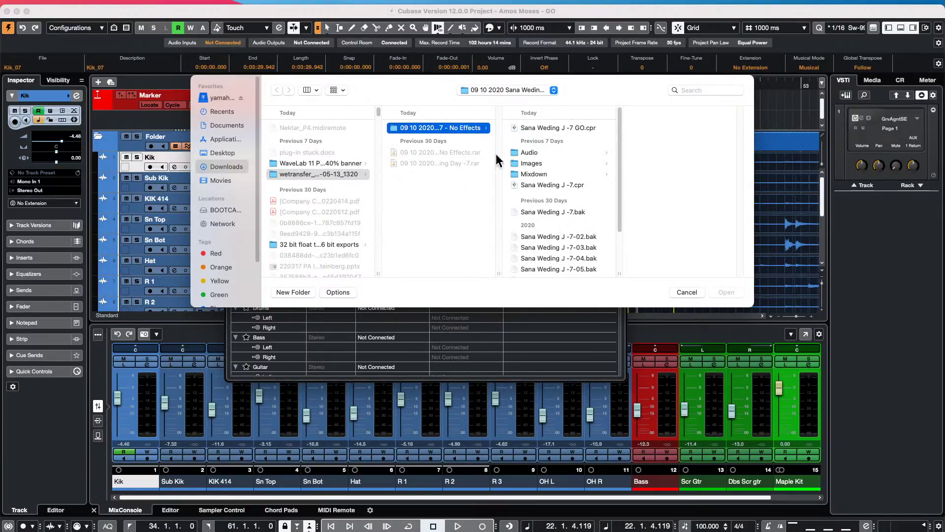
scroll(318, 210, down, 5)
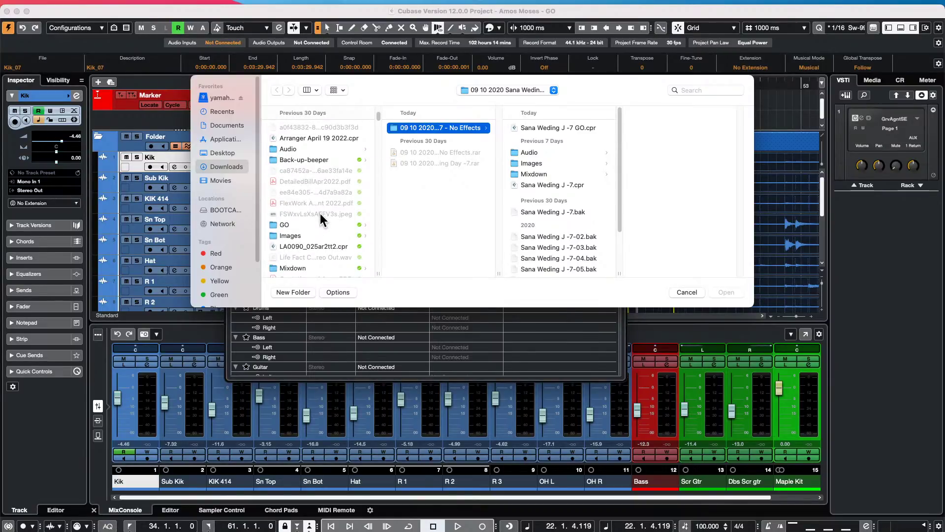
scroll(320, 214, up, 5)
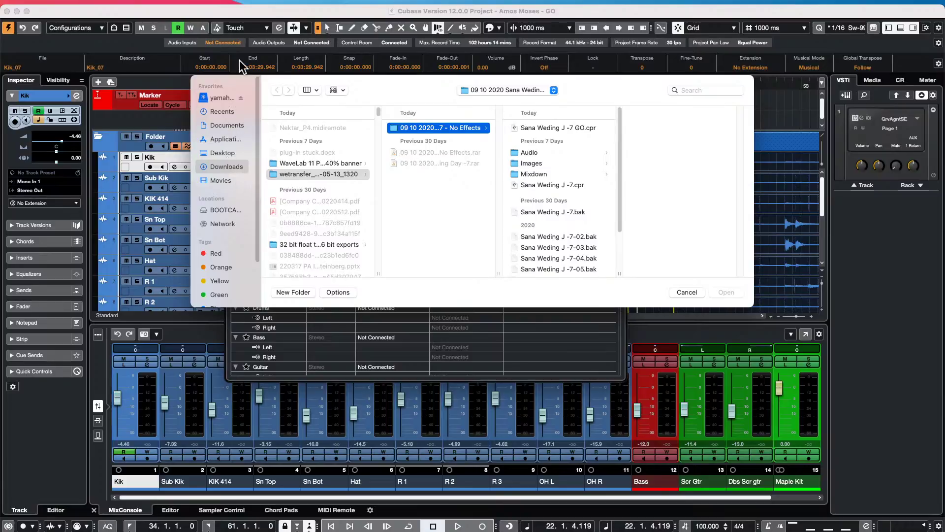
click(235, 126)
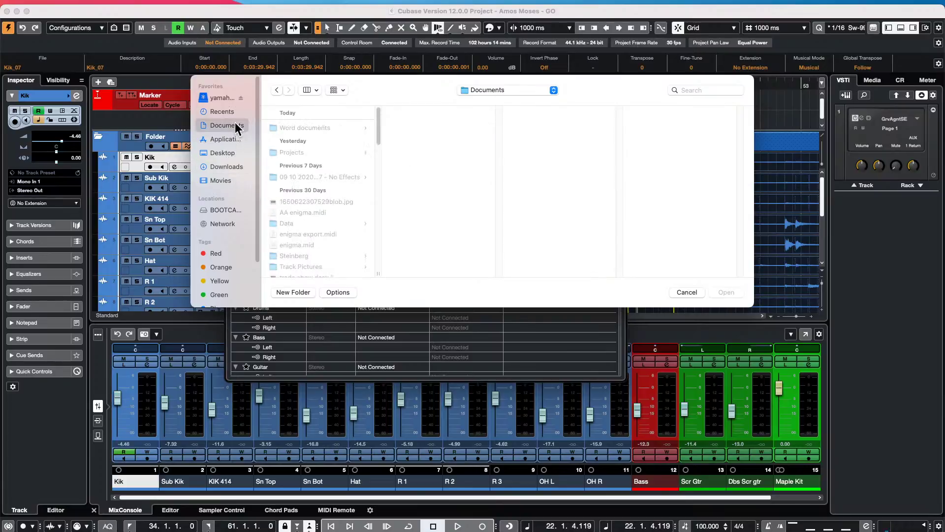
scroll(294, 186, down, 5)
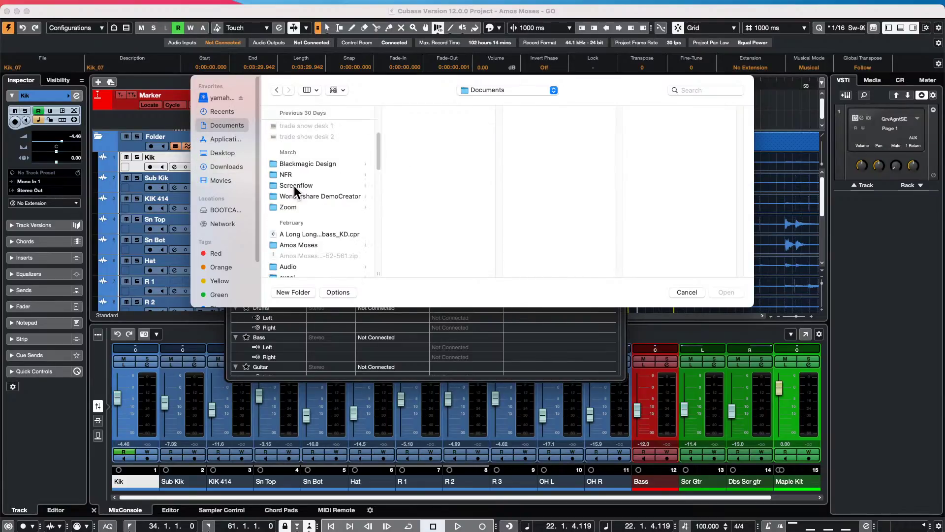
scroll(296, 185, down, 4)
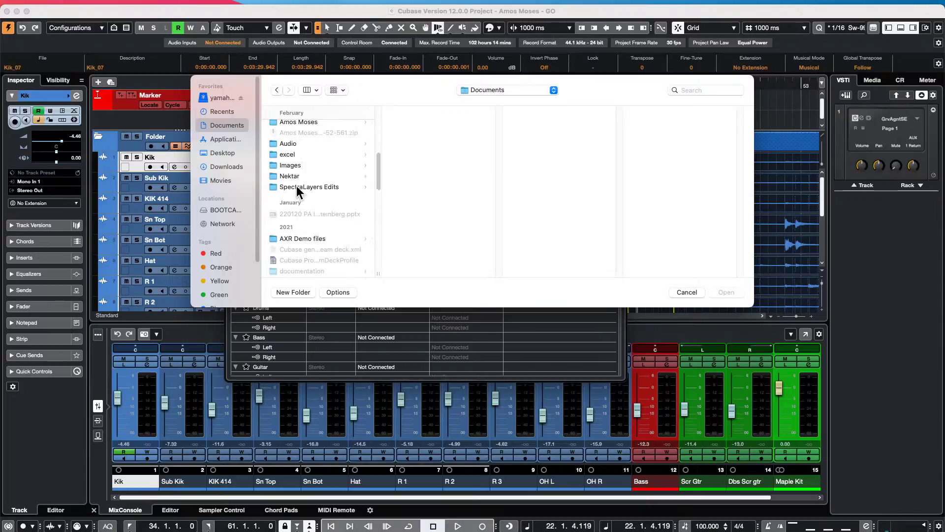
scroll(344, 192, up, 10)
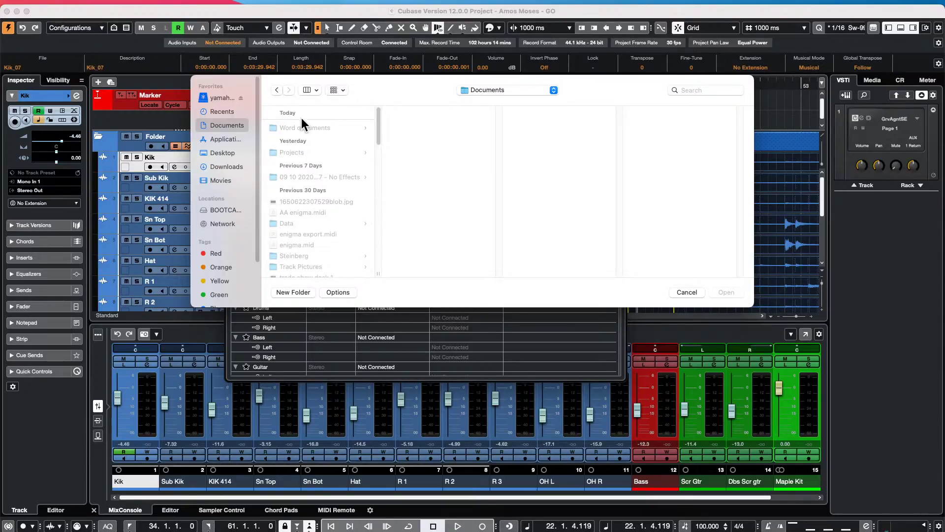
click(343, 87)
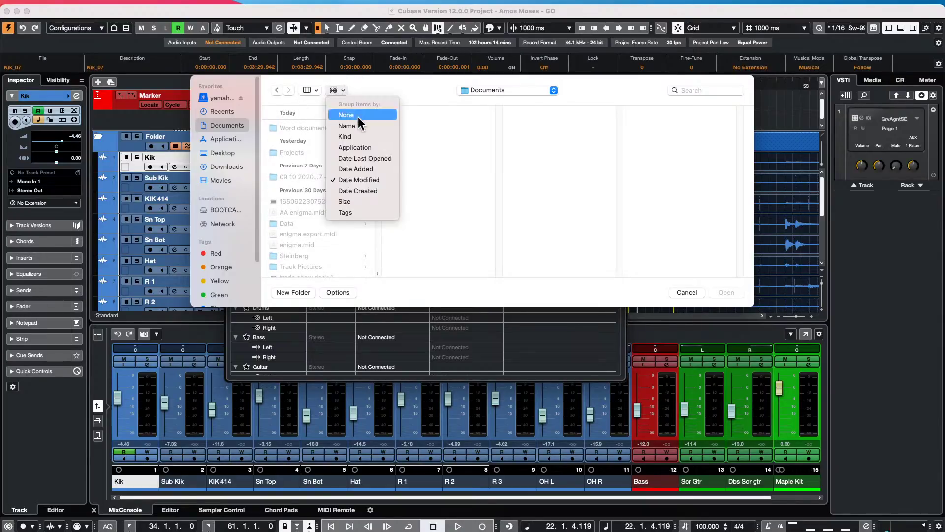
click(369, 126)
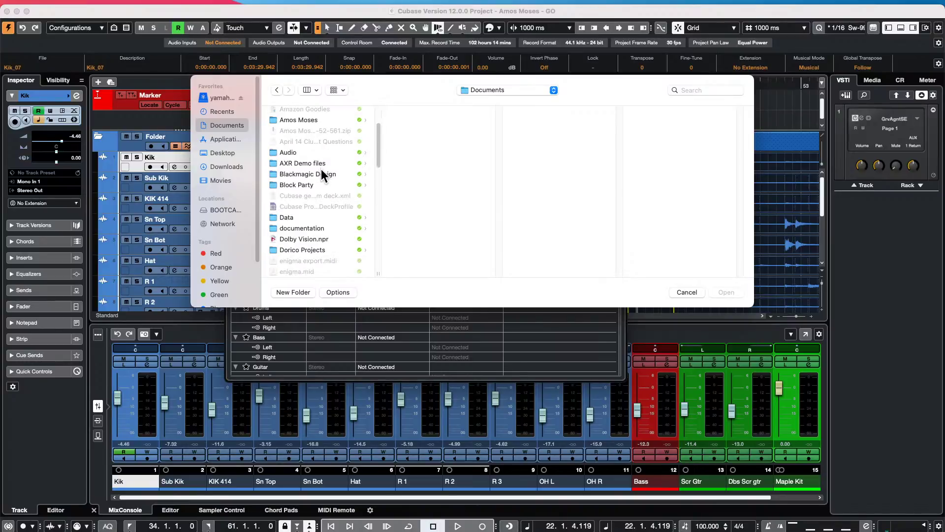
- Open Hit the Road go.cpr from Projects > hit the road
scroll(321, 170, down, 5)
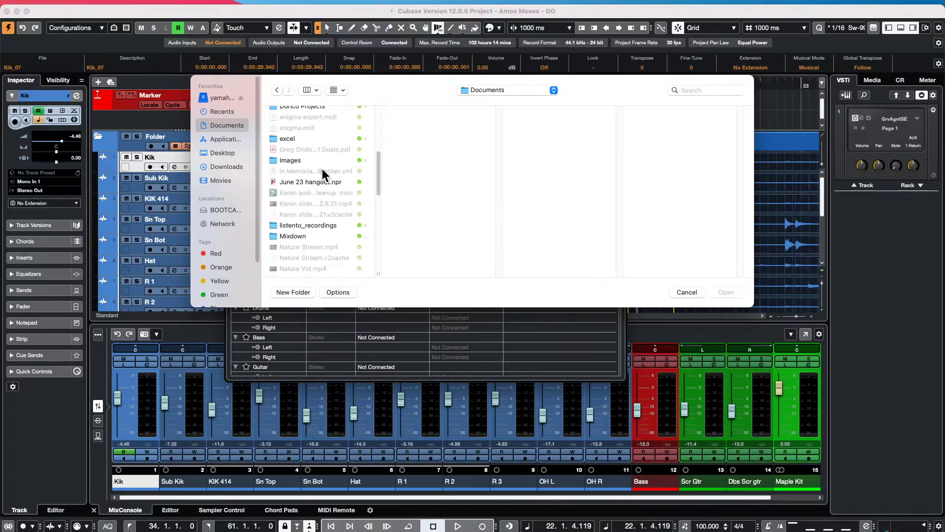
scroll(322, 168, down, 5)
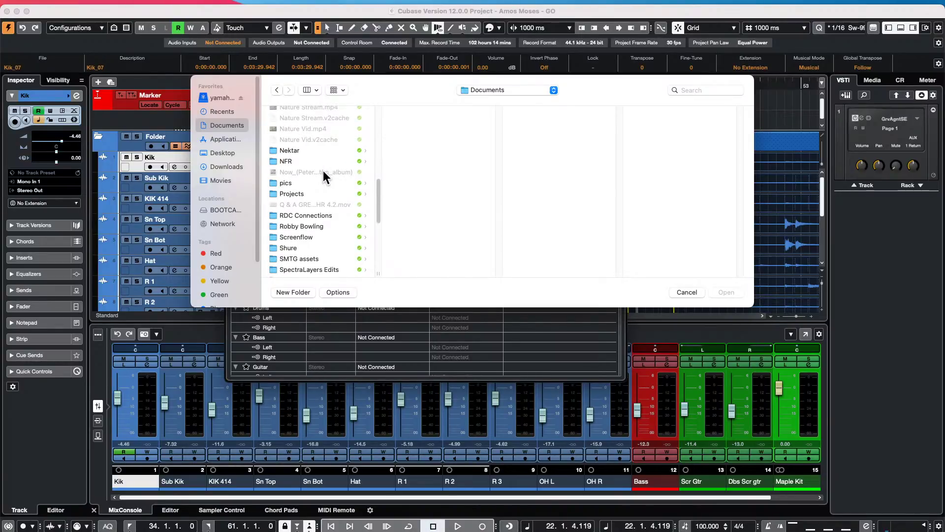
scroll(323, 170, down, 1)
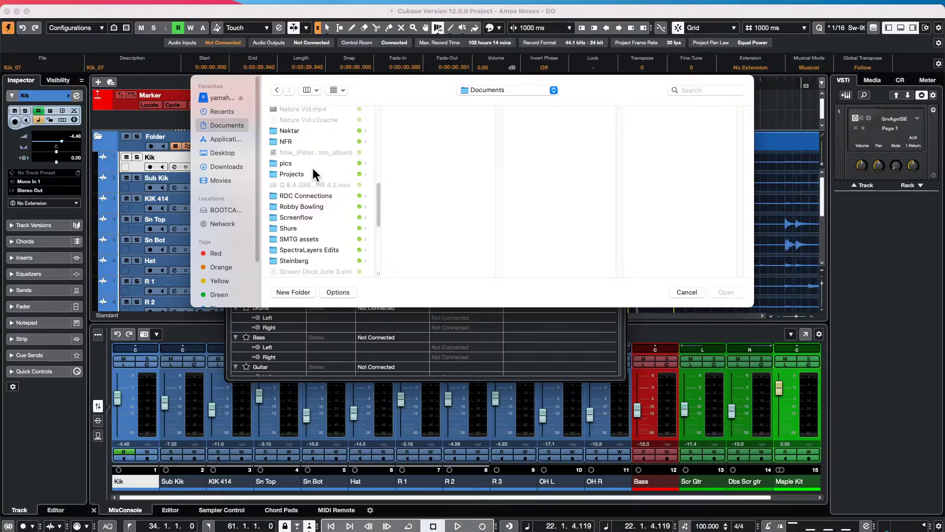
click(306, 171)
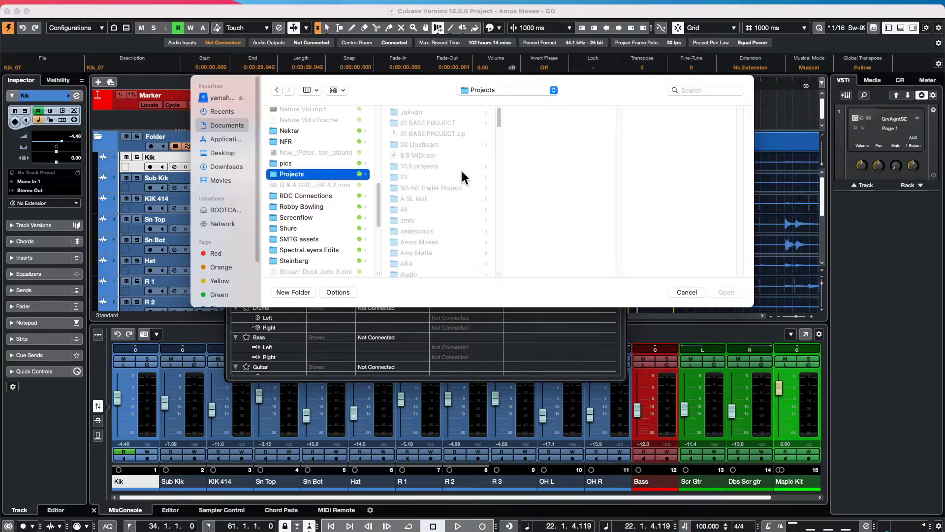
scroll(457, 164, down, 10)
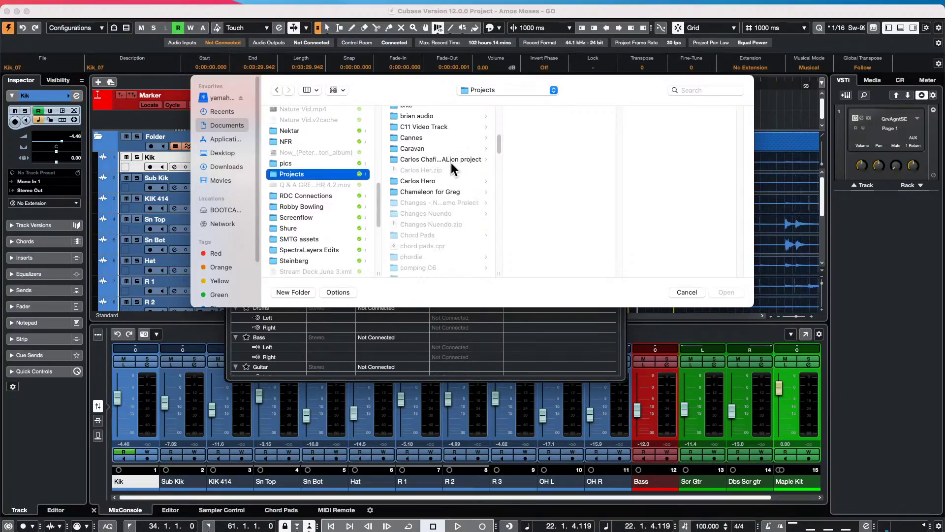
scroll(452, 160, down, 10)
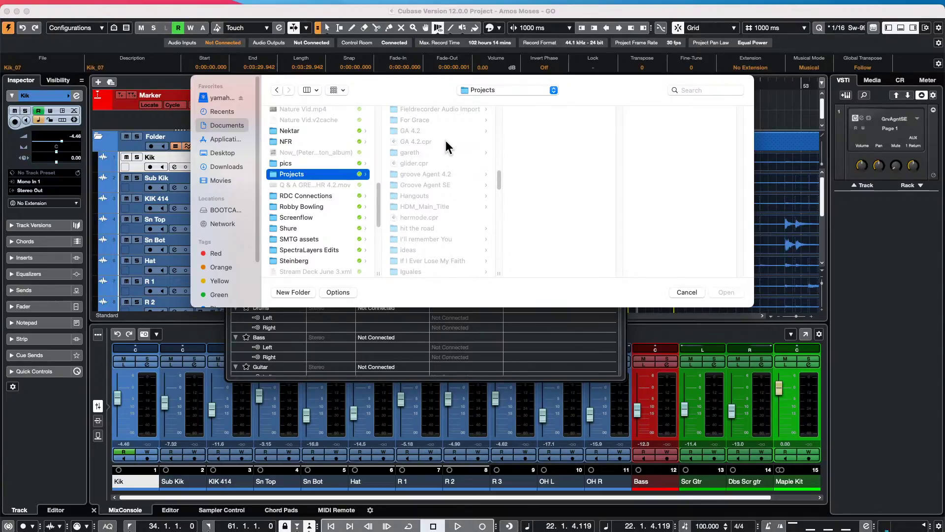
click(432, 228)
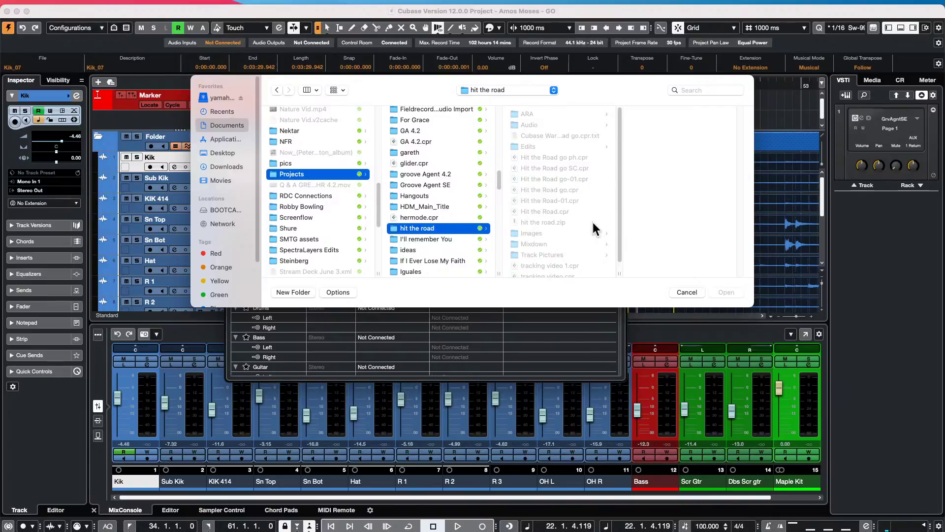
click(547, 189)
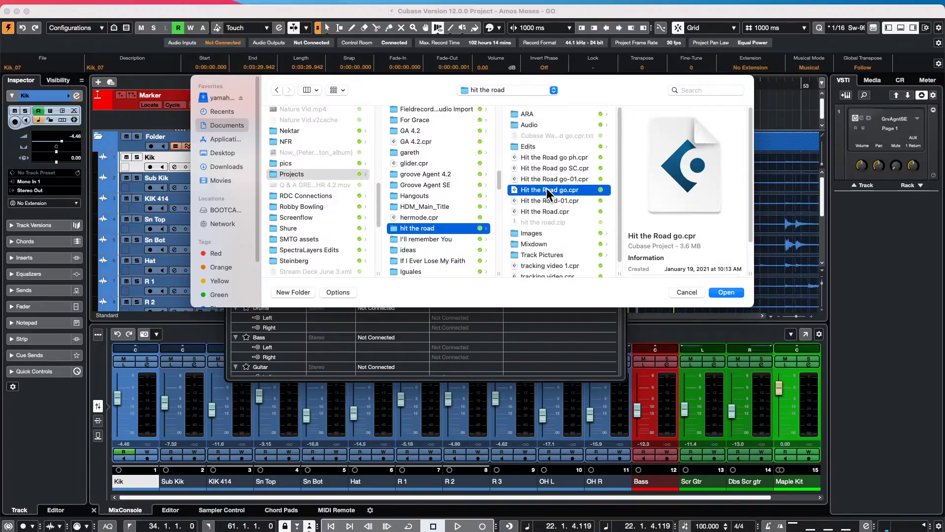
click(727, 292)
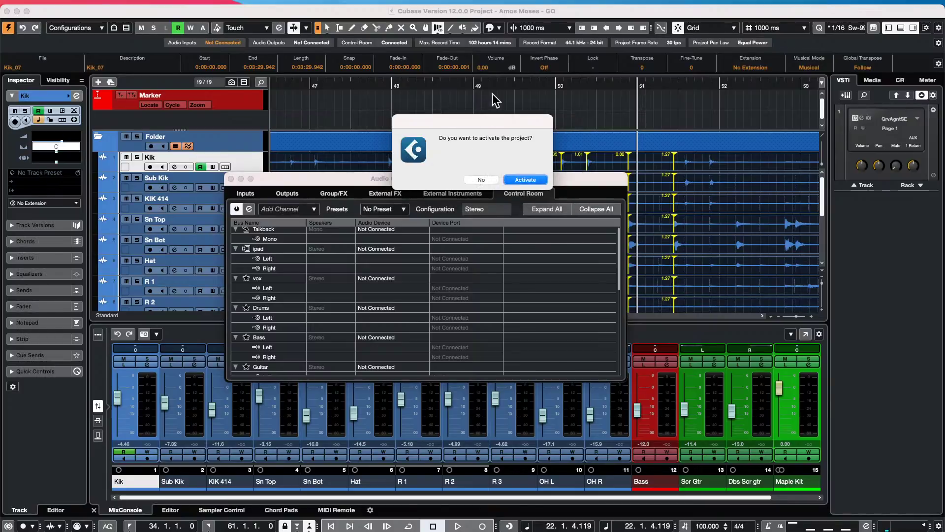
- Activate Hit the Road go, dismiss missing files, move playback near 0:26 and open the MixConsole
click(524, 180)
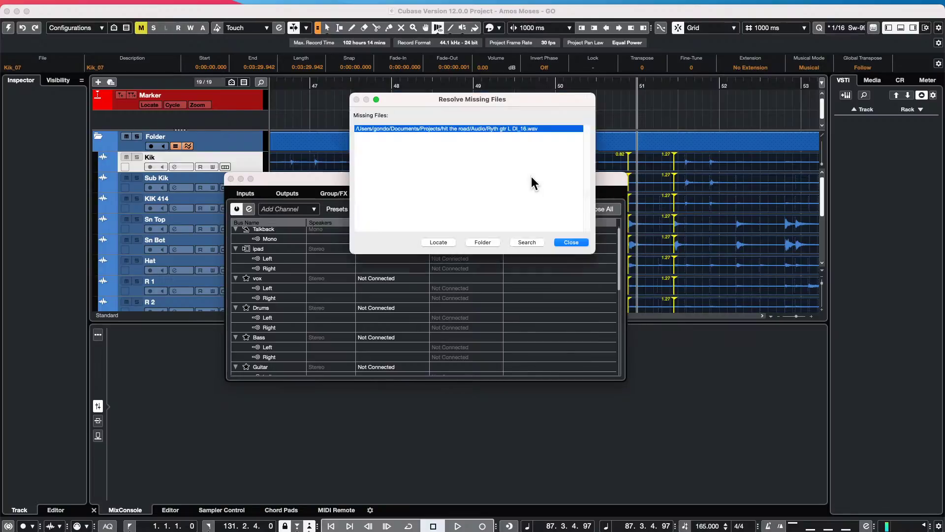
click(570, 242)
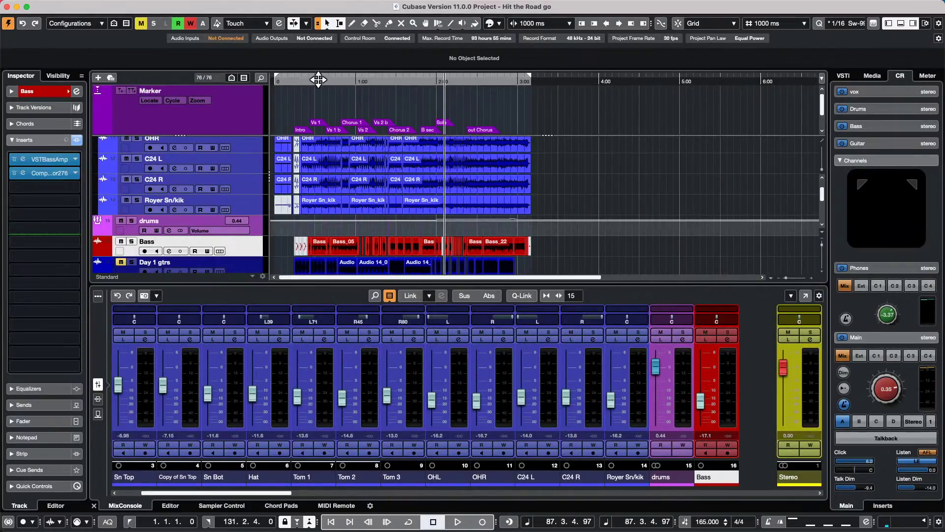
drag(314, 81, 312, 99)
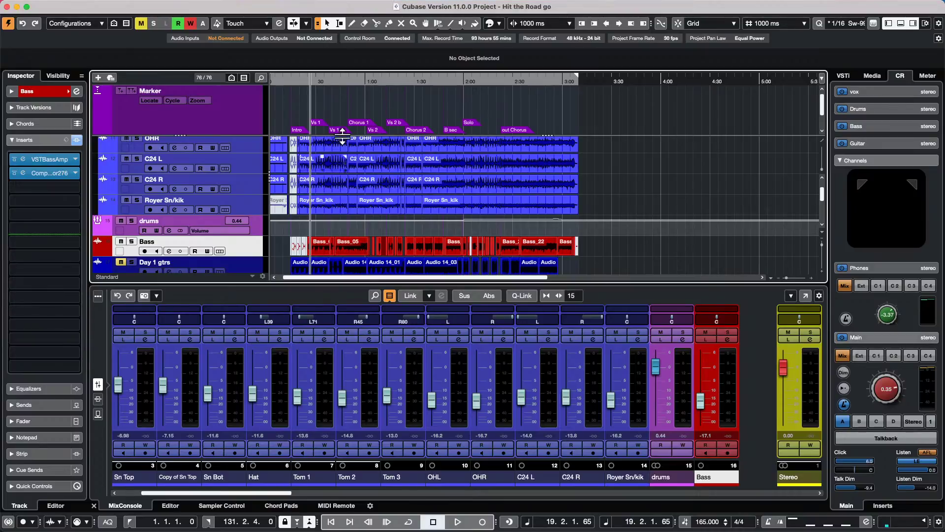
click(272, 7)
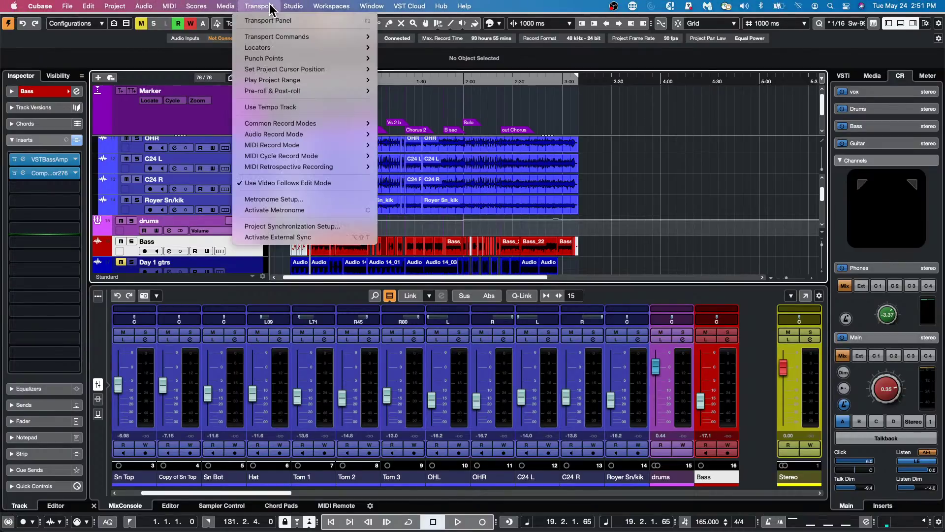
mouse_move(298, 9)
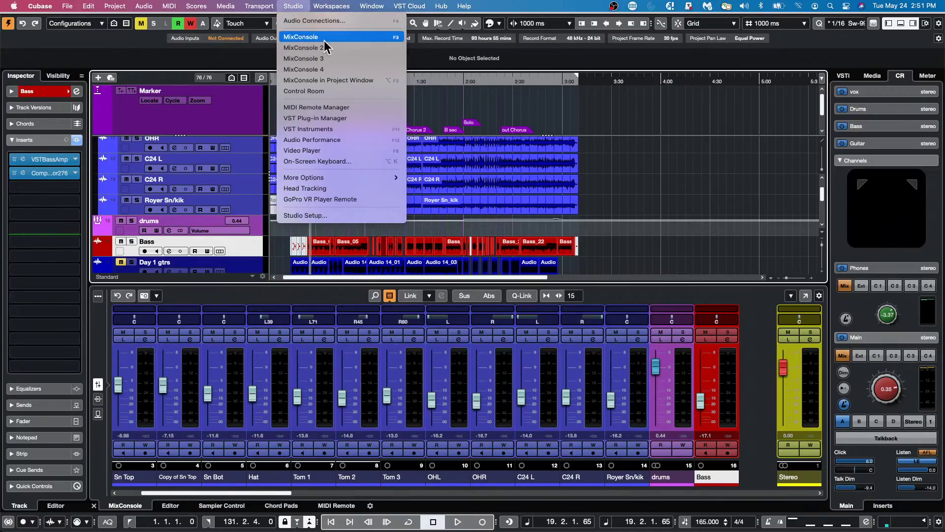
click(327, 36)
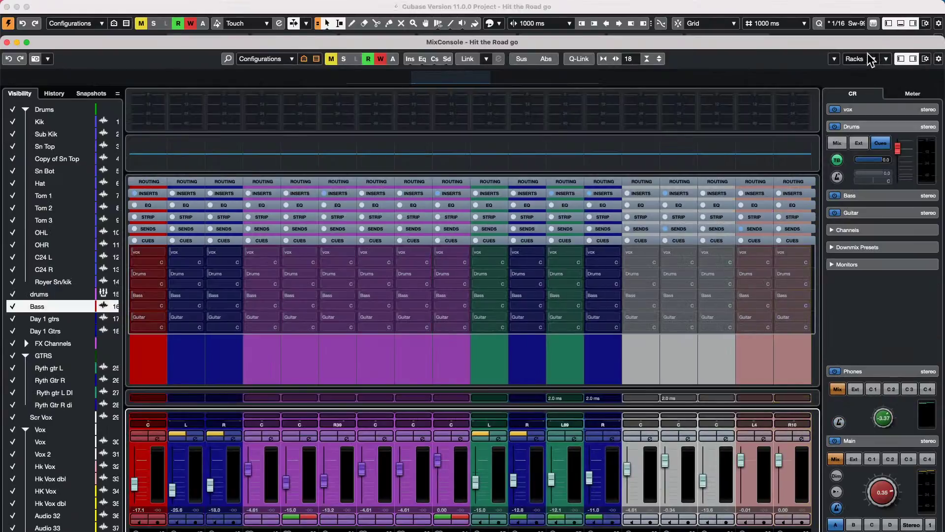
- Toggle the Cue Sends rack off and back on, and maximize the MixConsole to full screen
click(871, 59)
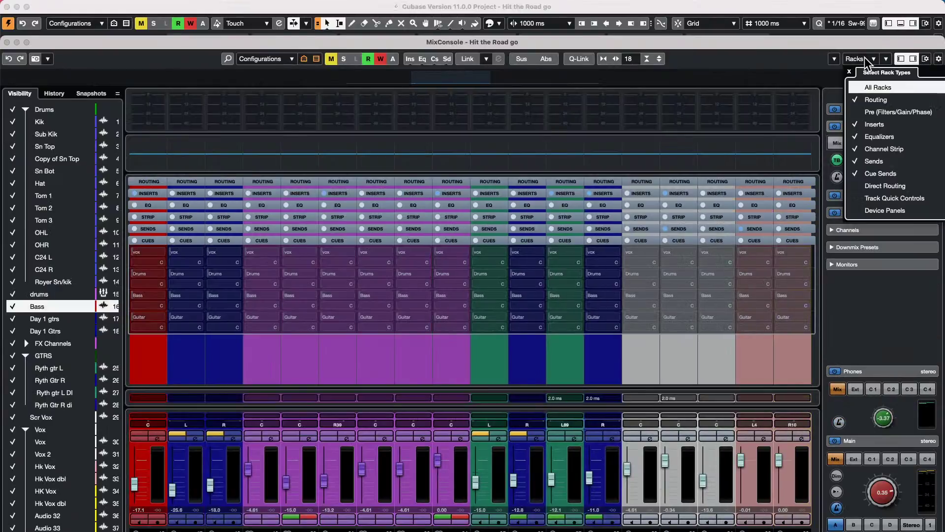
click(859, 176)
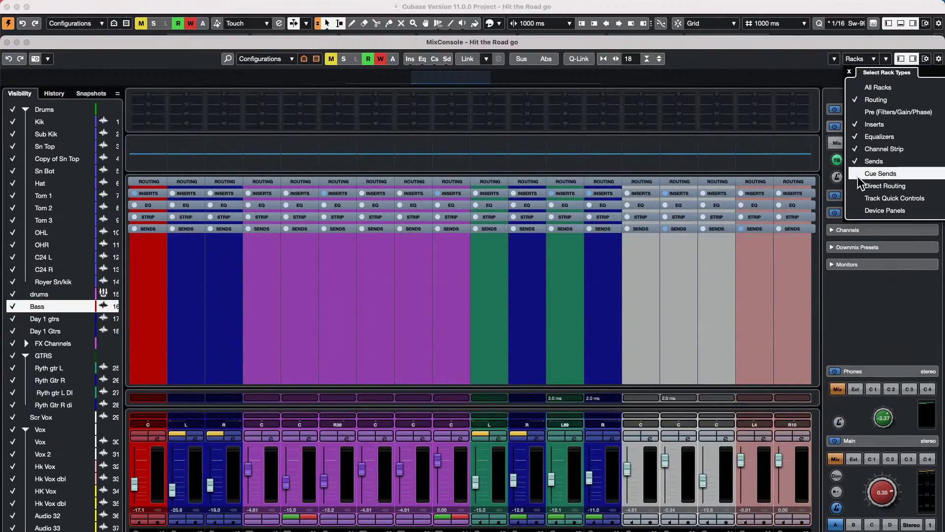
click(858, 176)
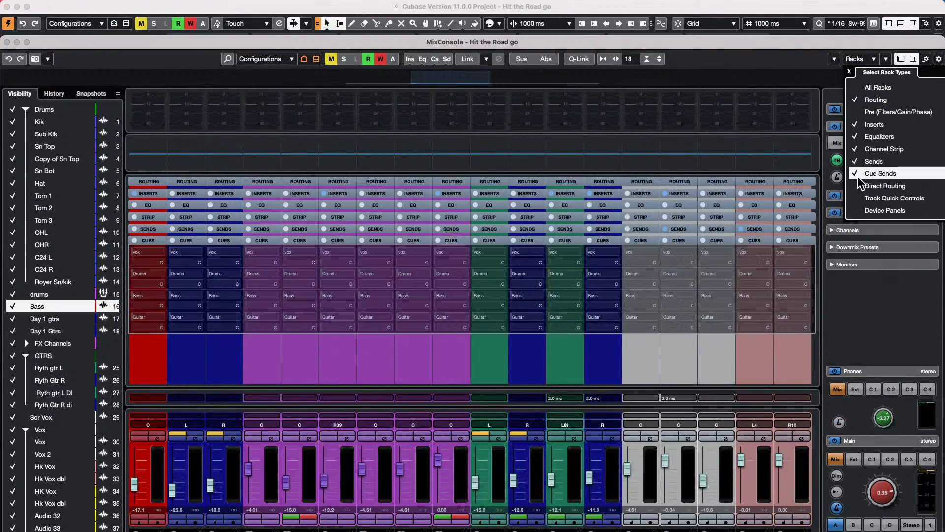
click(27, 41)
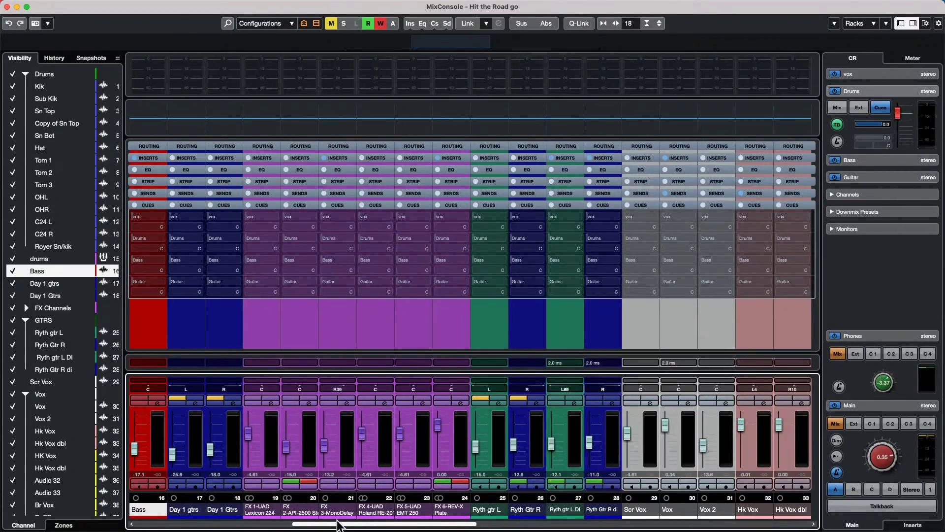
click(148, 528)
- Select and link channels Kik through the last bgv, then show Control Room audio connections
click(156, 448)
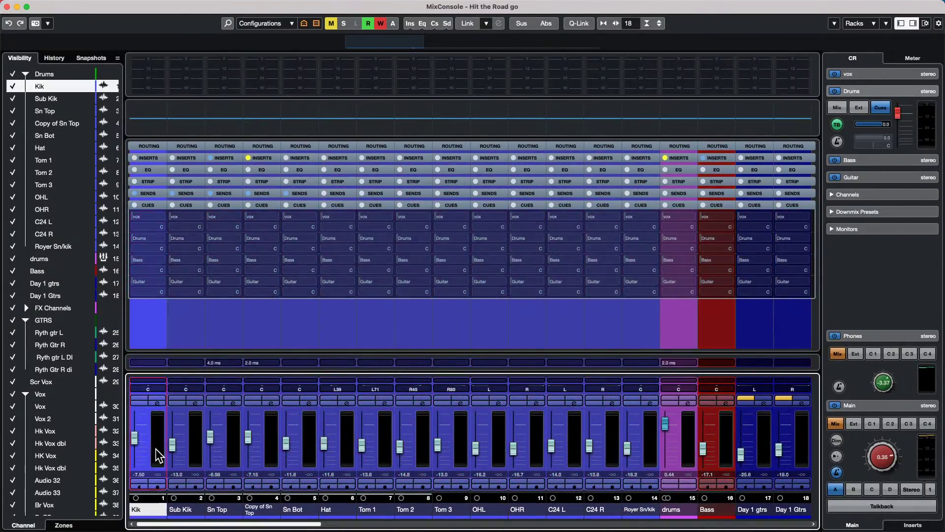
drag(245, 524, 909, 512)
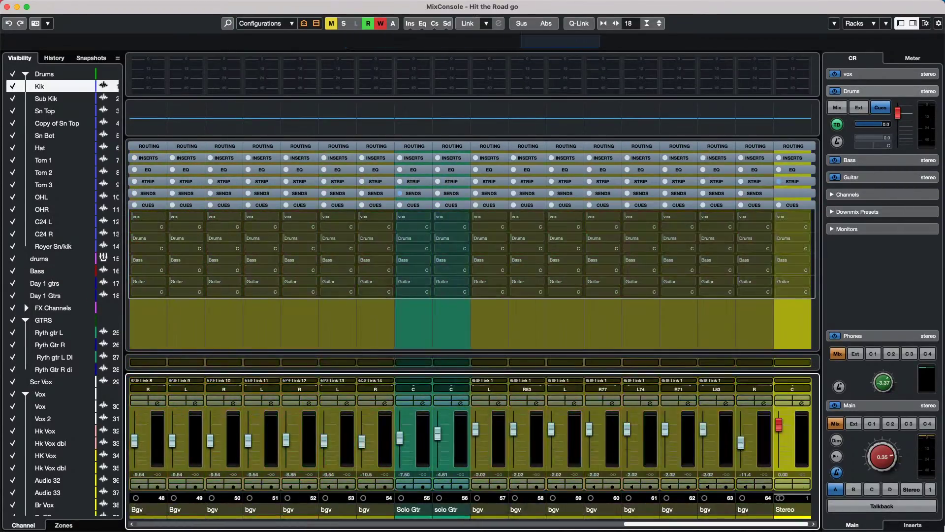
shift+click(759, 444)
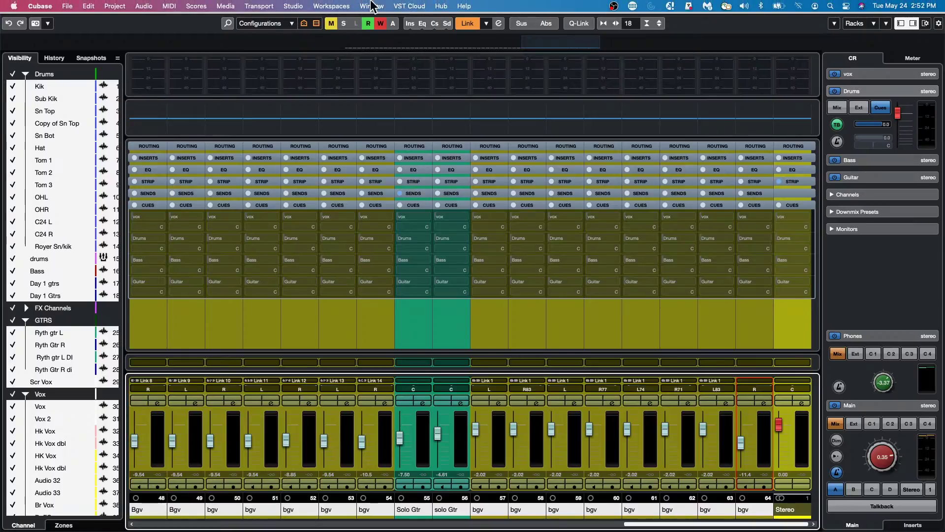
click(332, 6)
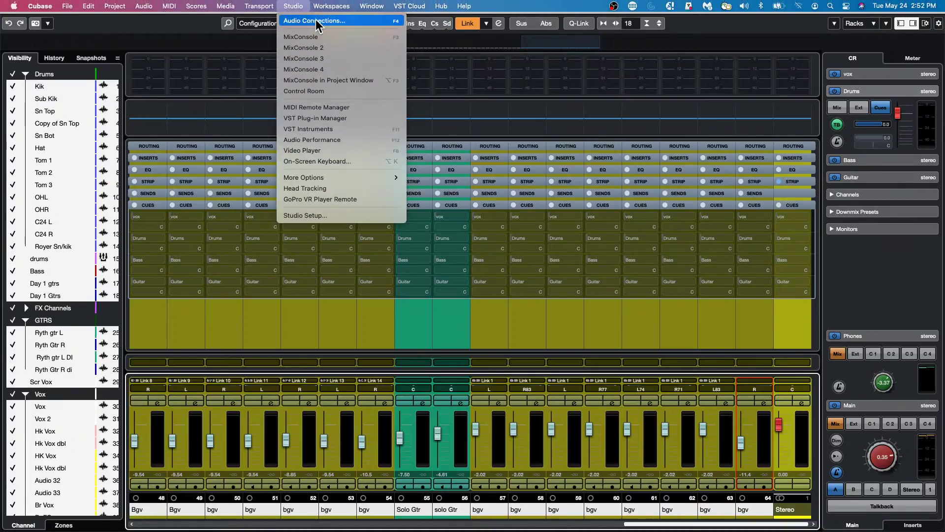
click(318, 20)
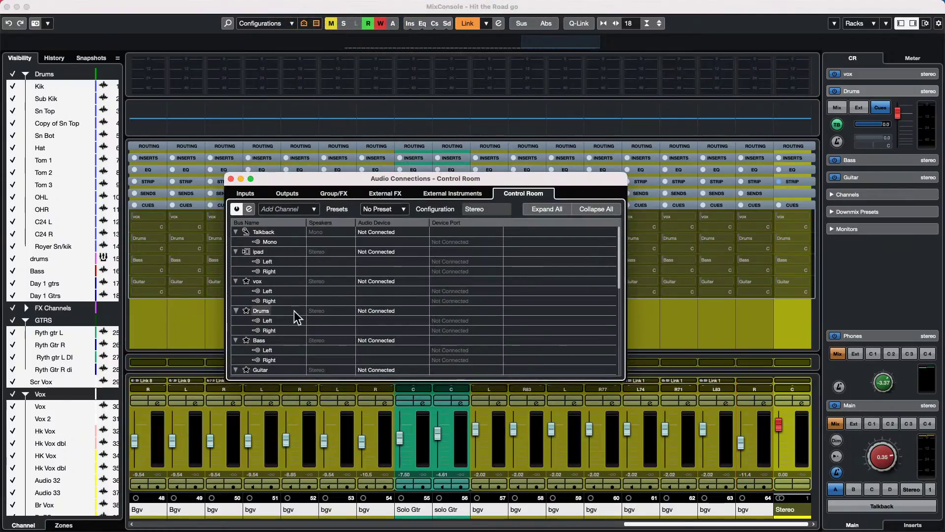
- Leave the vox cue bus on Not Connected and return to the full MixConsole
scroll(241, 297, down, 1)
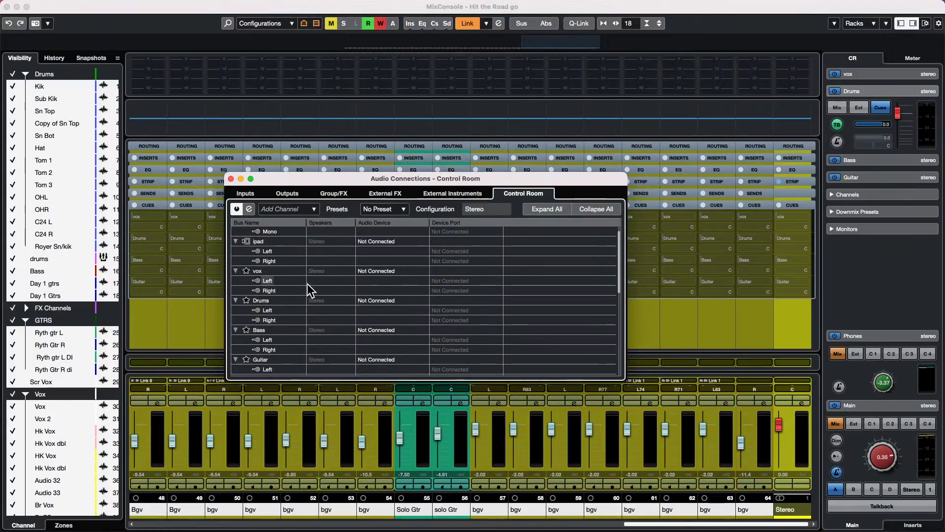
click(376, 271)
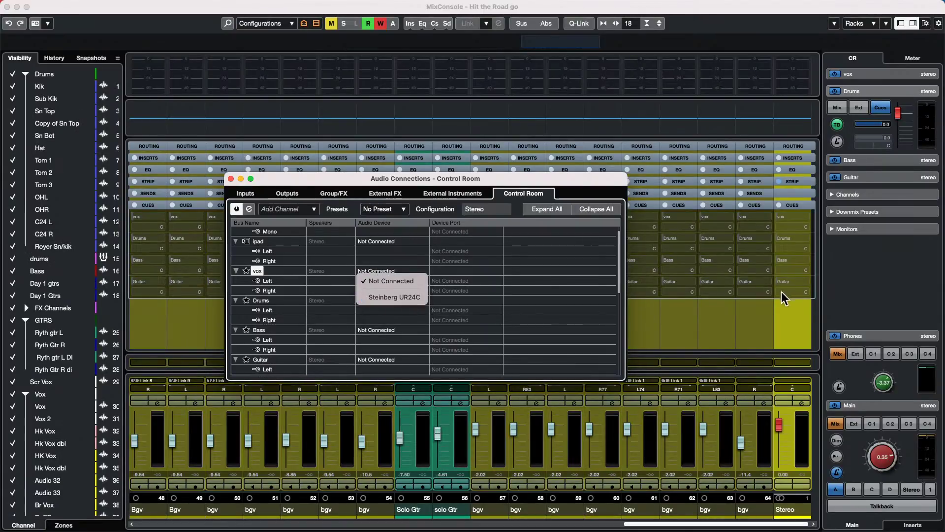
click(769, 450)
click(768, 450)
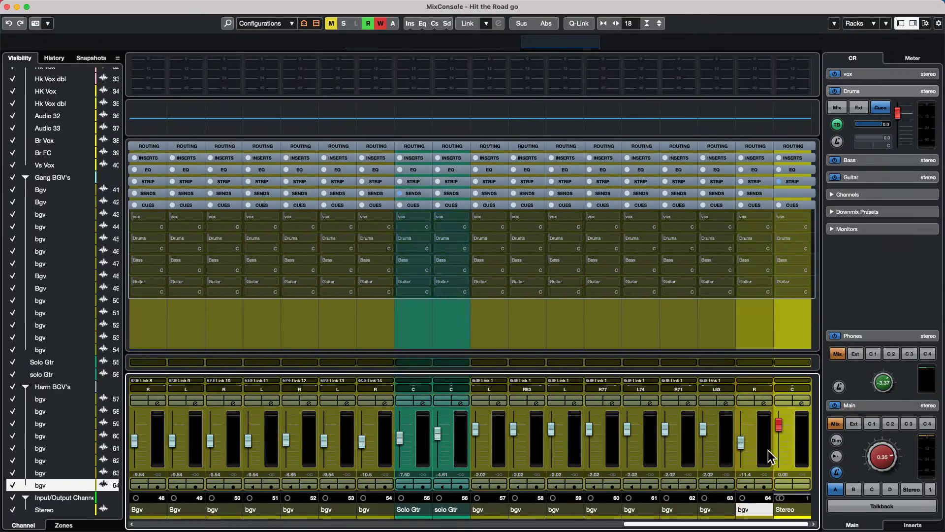
- Select and link channels 1–18 and activate the cue sends on every channel
drag(687, 520, 200, 523)
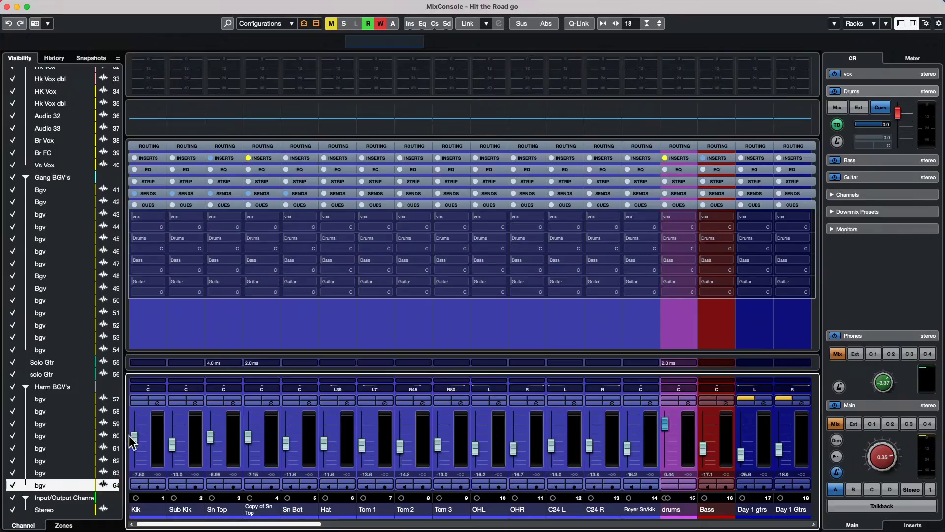
shift+click(156, 447)
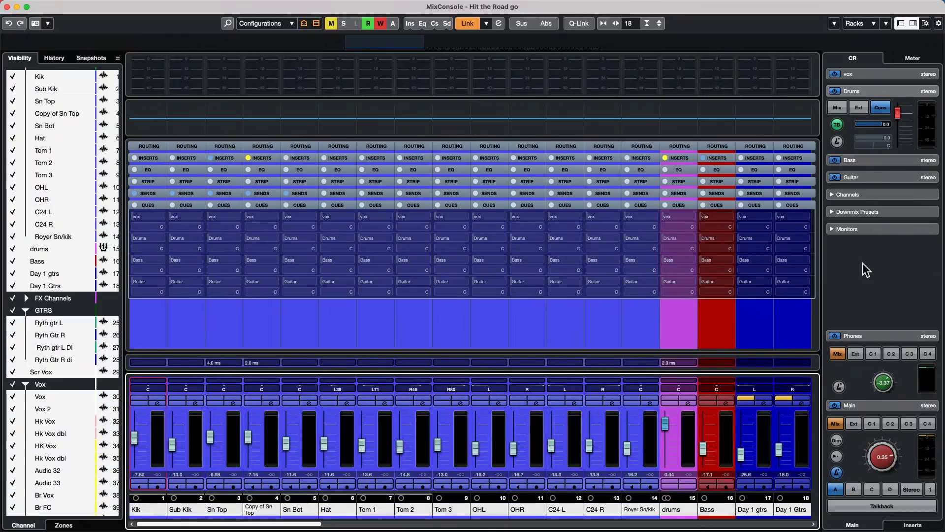
right_click(837, 252)
mouse_move(833, 258)
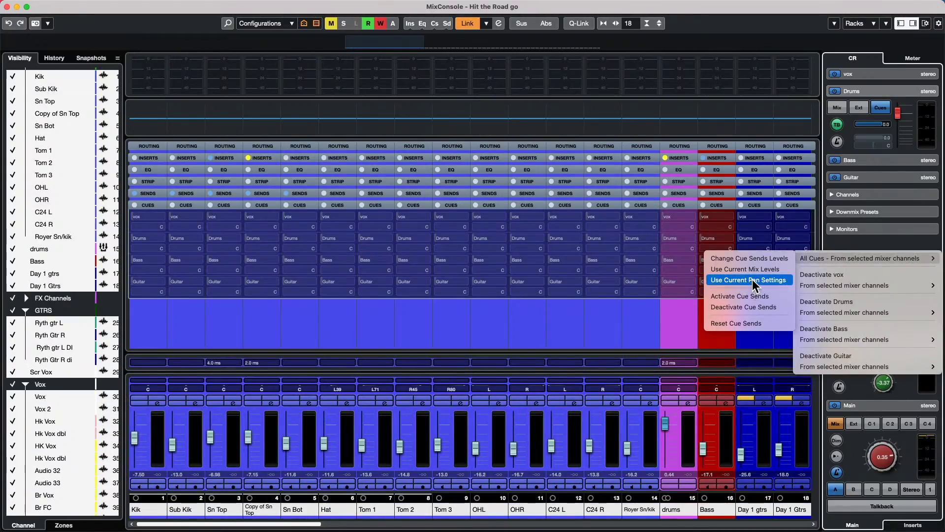
click(758, 297)
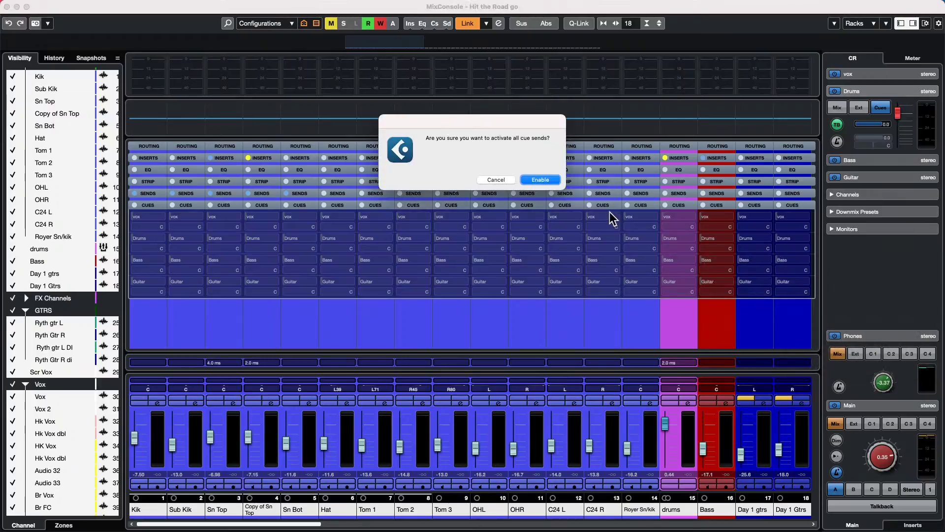
click(540, 179)
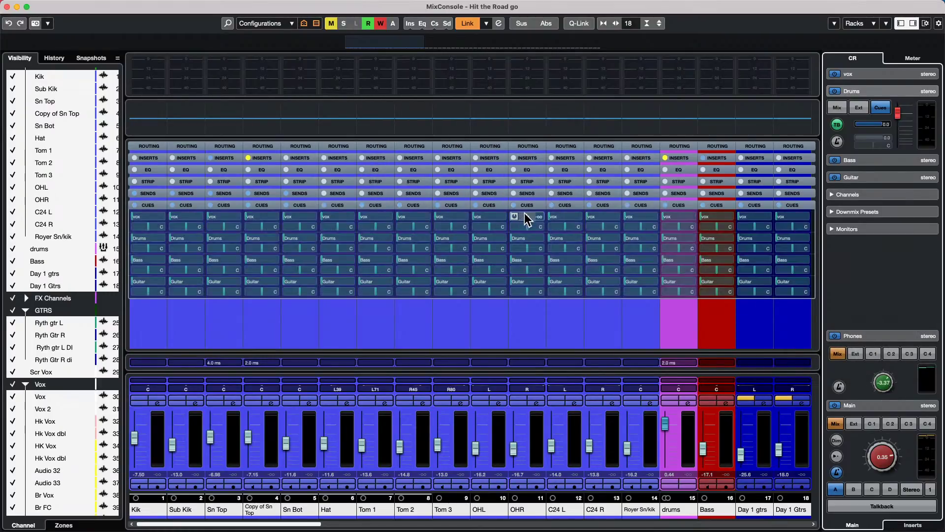
- Set all cue sends to Use Current Mix Levels and confirm with Assign
right_click(793, 245)
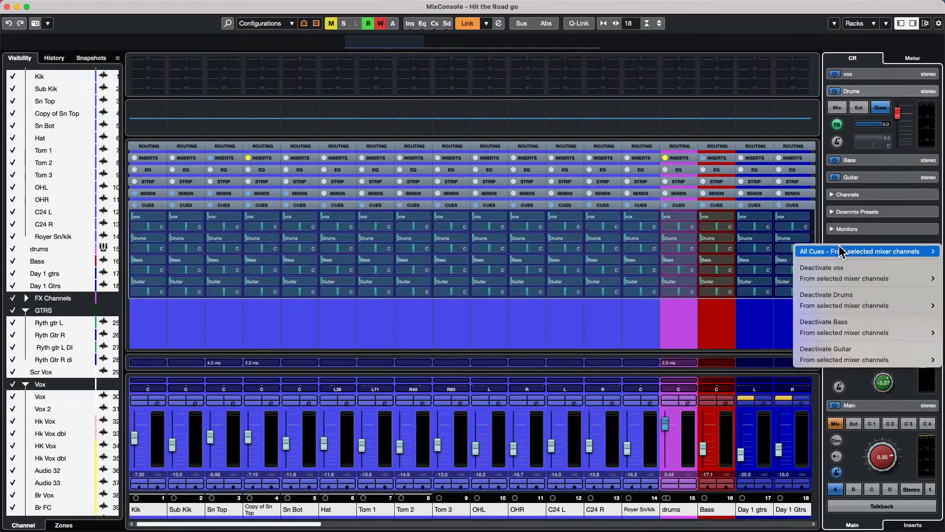
mouse_move(800, 251)
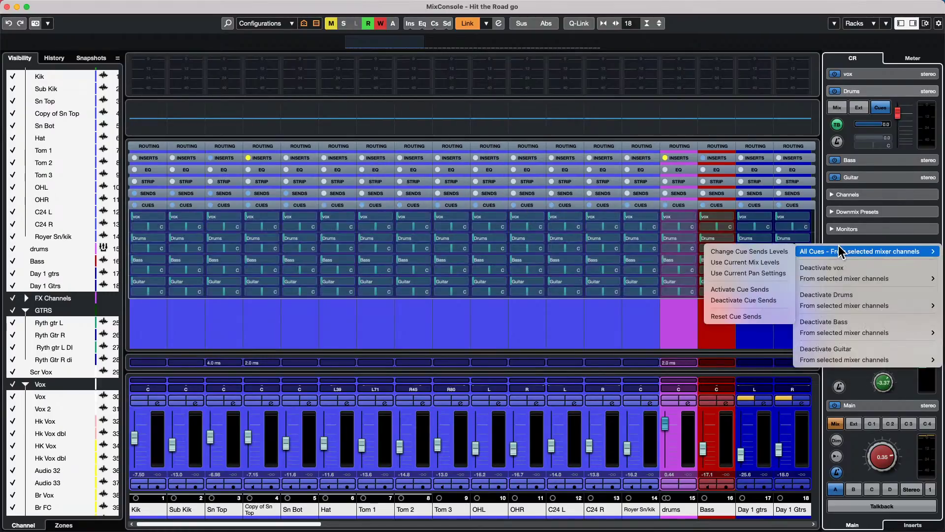
click(774, 265)
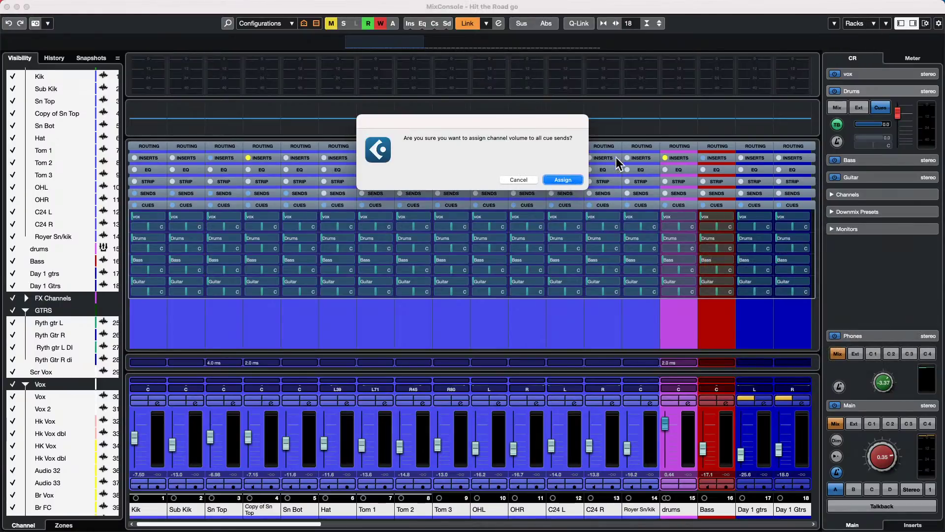
click(561, 180)
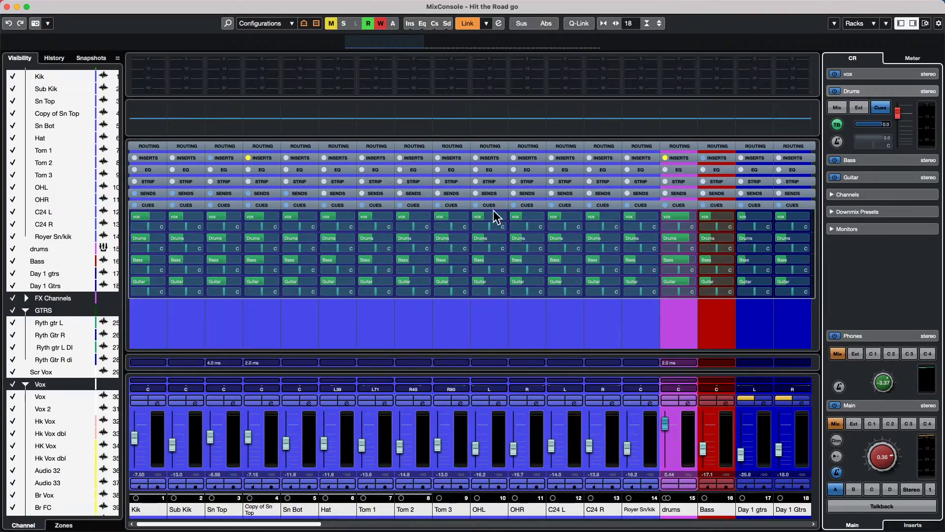
- Raise the Drums cue send on Kik through Royer Sn/kik and set Bass's Bass cue to -3.49
click(653, 443)
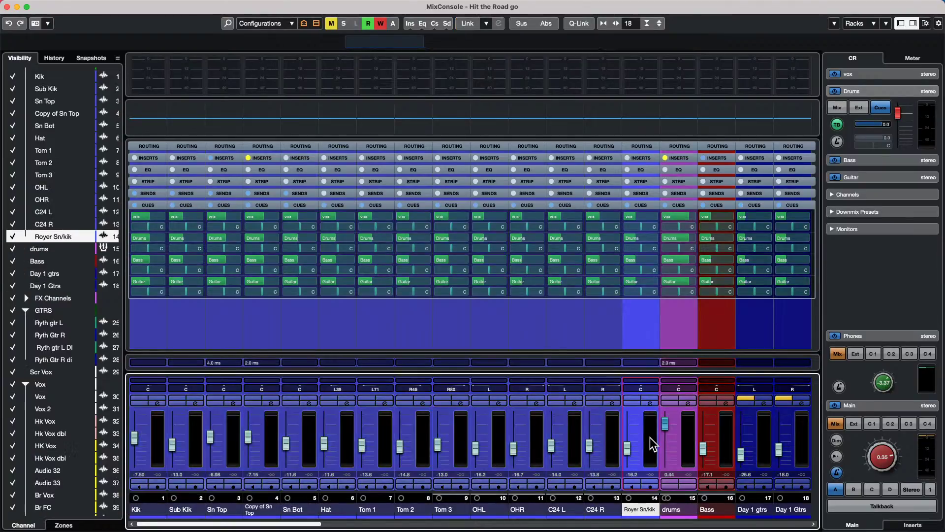
shift+click(159, 434)
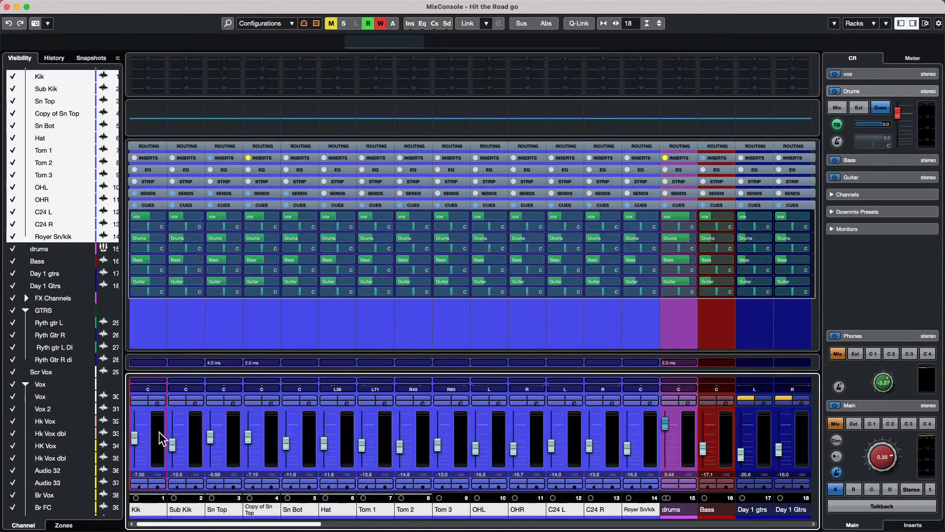
click(187, 238)
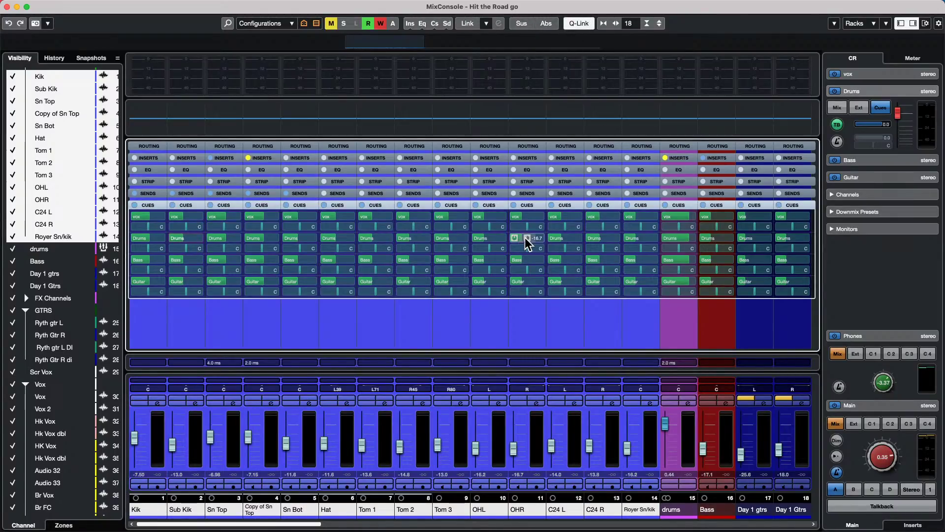
drag(526, 238, 548, 242)
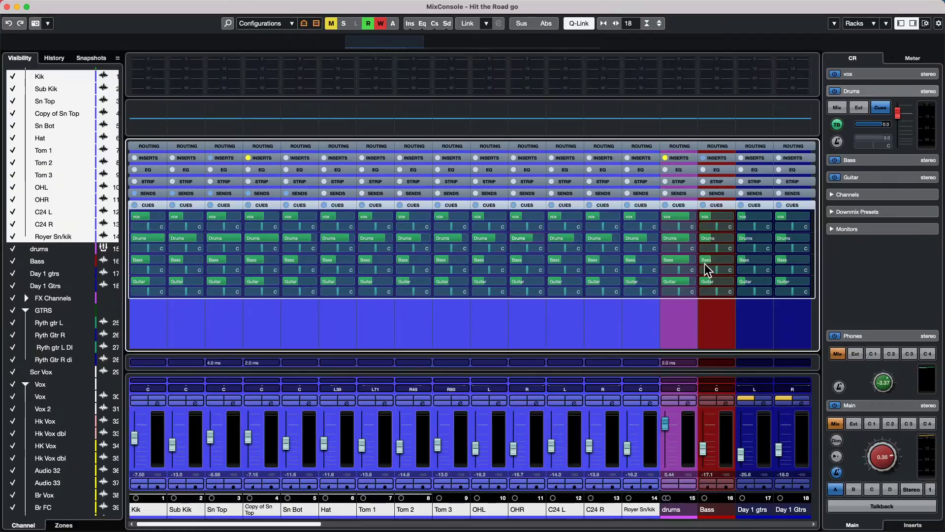
drag(714, 258, 736, 255)
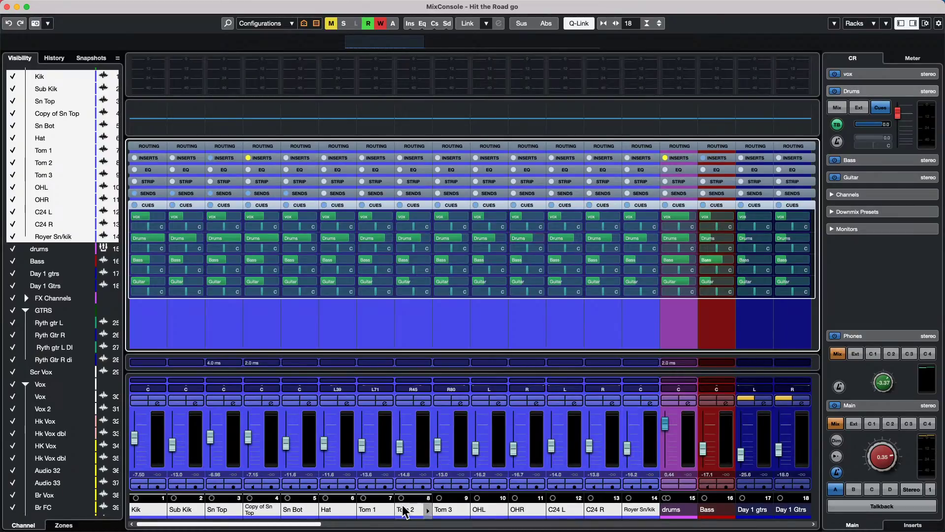
- Scroll along the mixer and select rhythm guitar channels Ryth gtr L through Ryth Gtr R di
drag(279, 526, 355, 523)
click(355, 516)
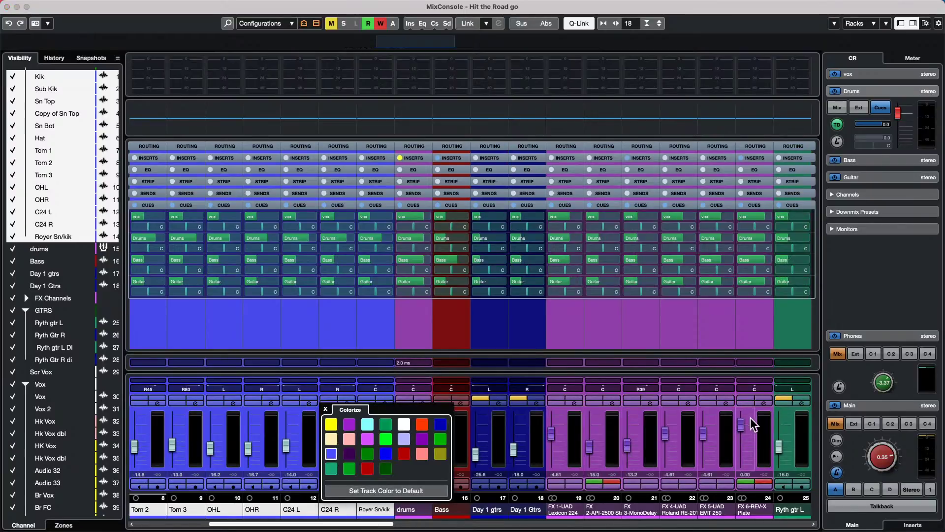
click(762, 436)
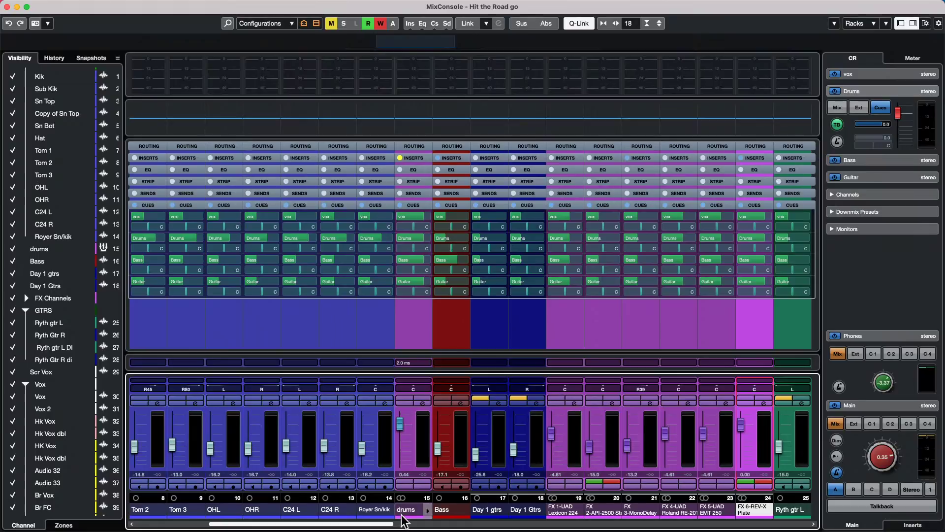
drag(373, 526, 425, 526)
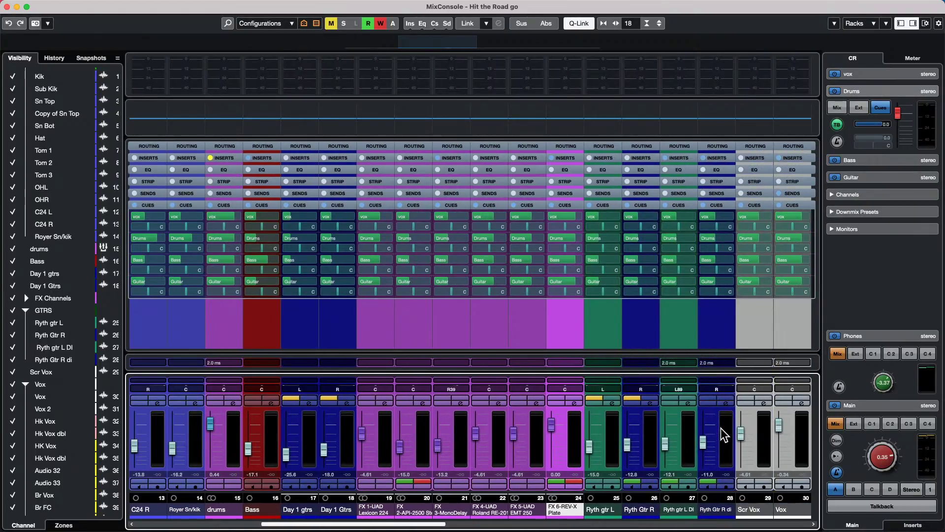
click(720, 432)
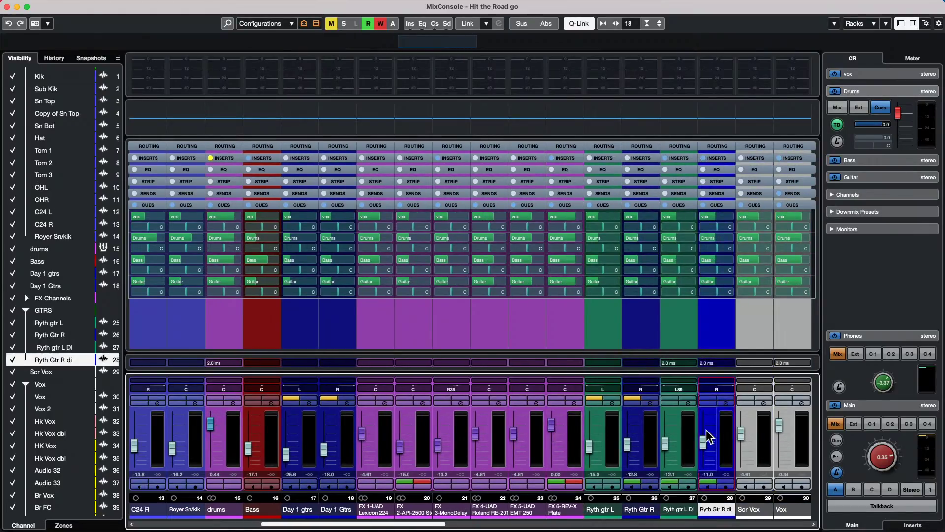
shift+click(607, 439)
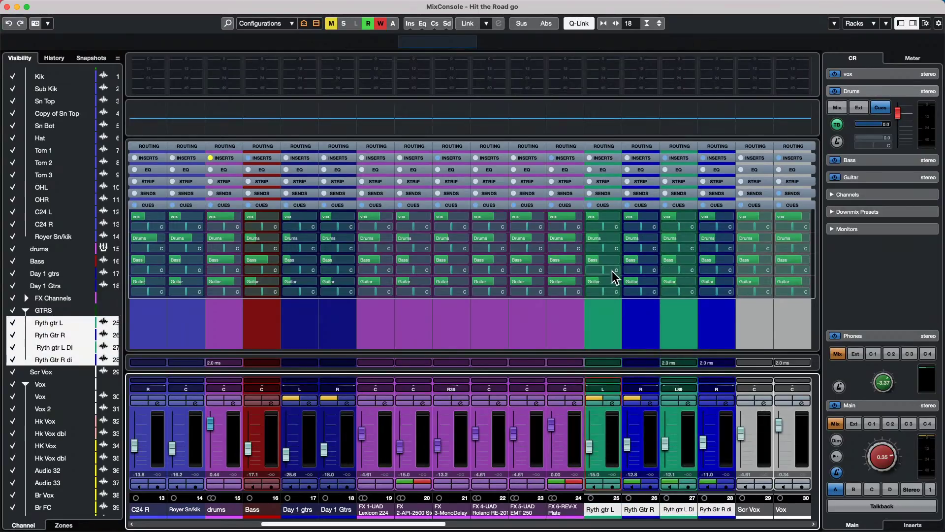
- Set the guitar channels' Guitar cue send to -4.99, lower main monitoring and start playback
drag(610, 283, 631, 278)
drag(885, 459, 858, 475)
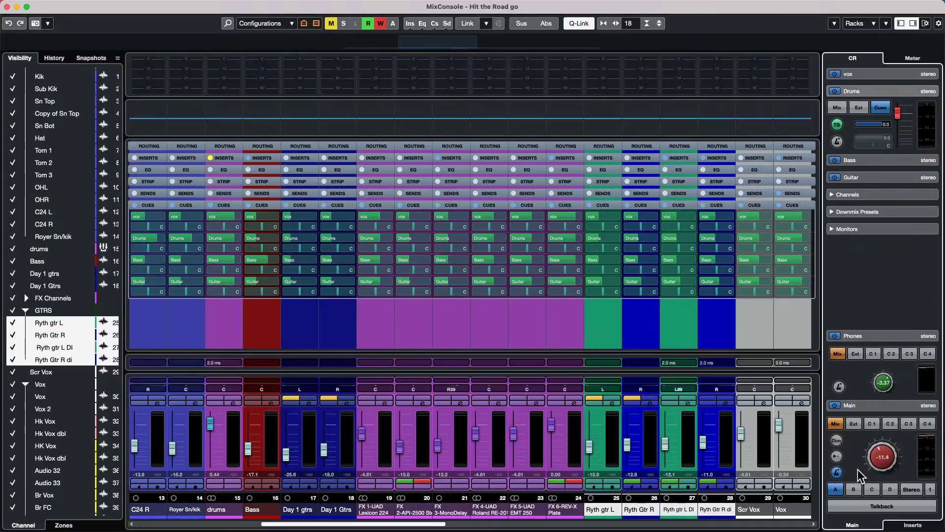
key(space)
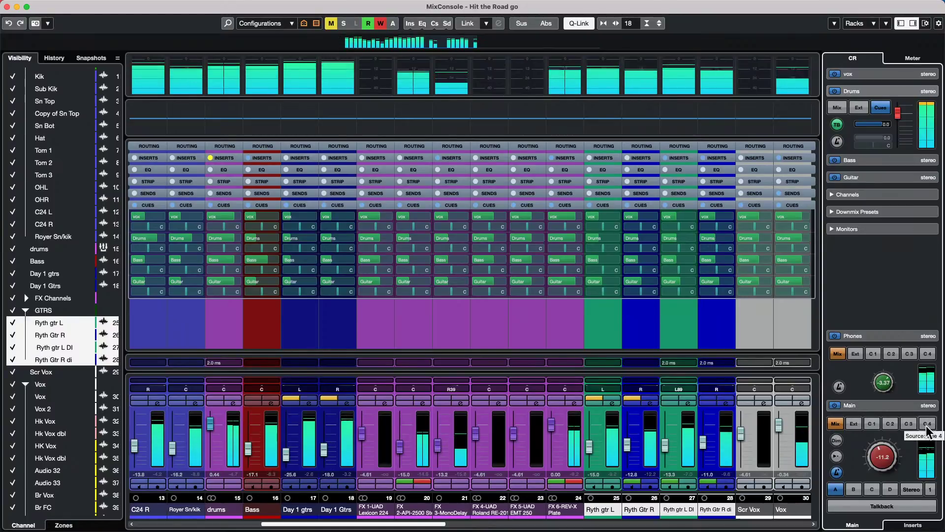
- Audition cue mixes 4, 3 and 2 on the main monitor and check Bass's Drums cue send
click(927, 424)
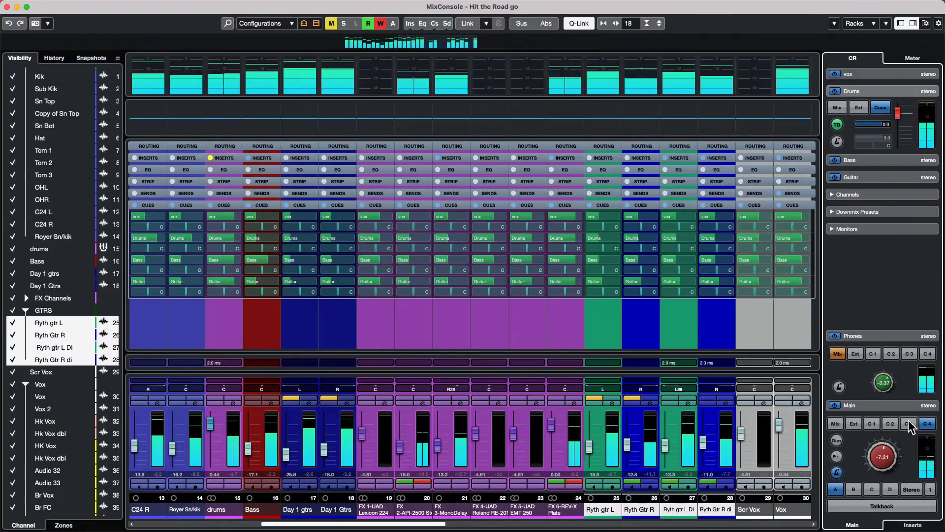
click(909, 423)
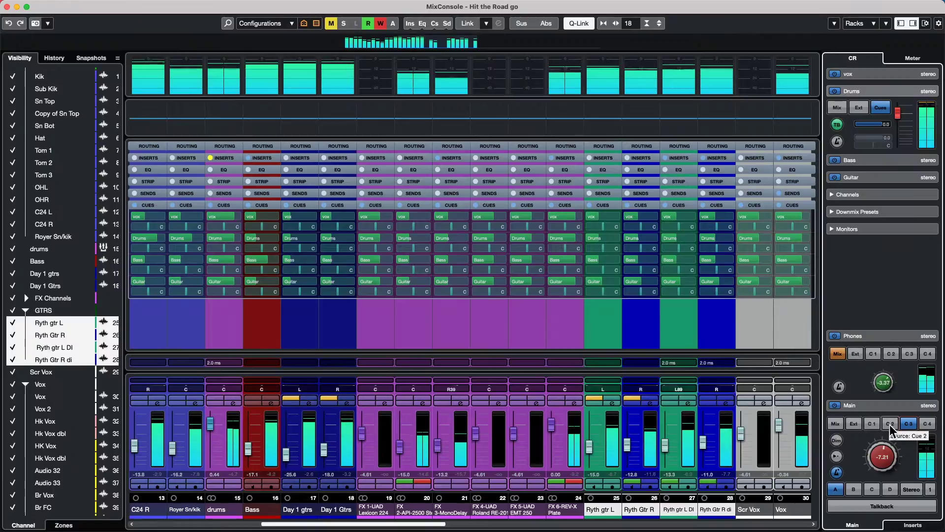
click(891, 424)
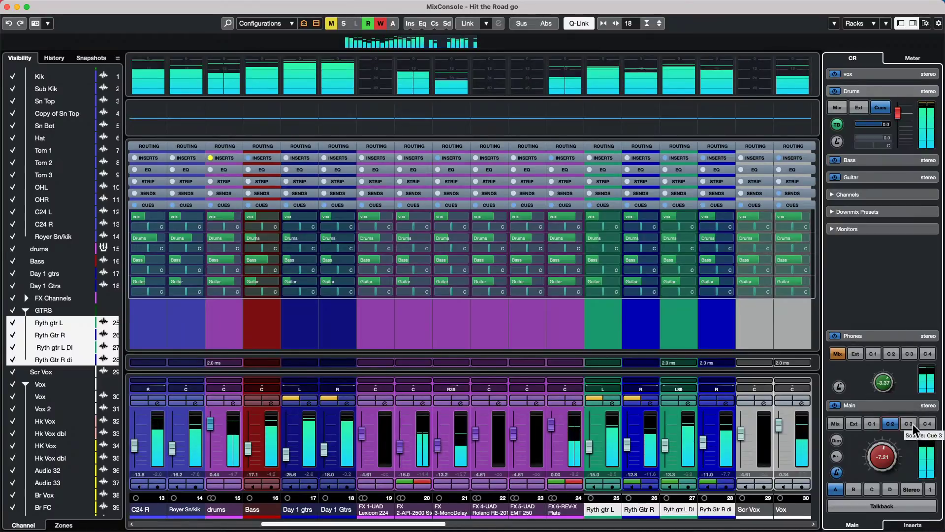
click(927, 424)
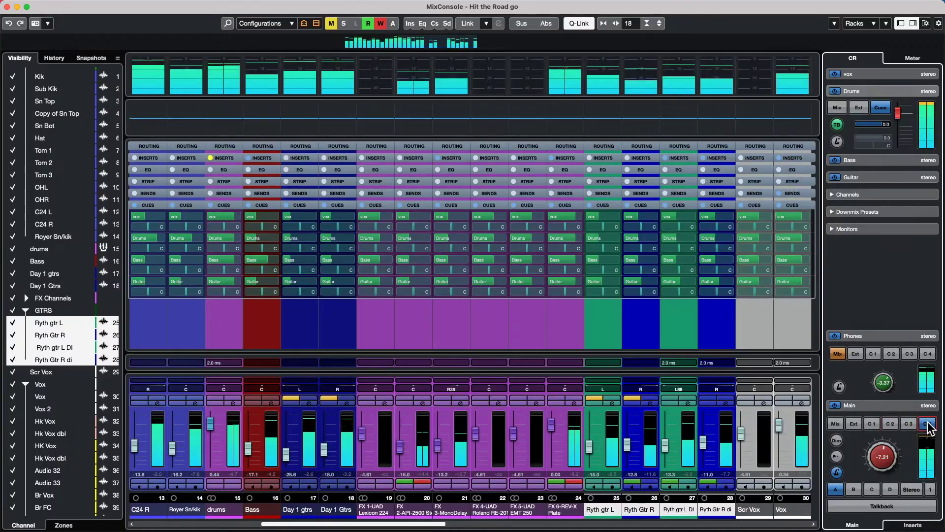
click(890, 424)
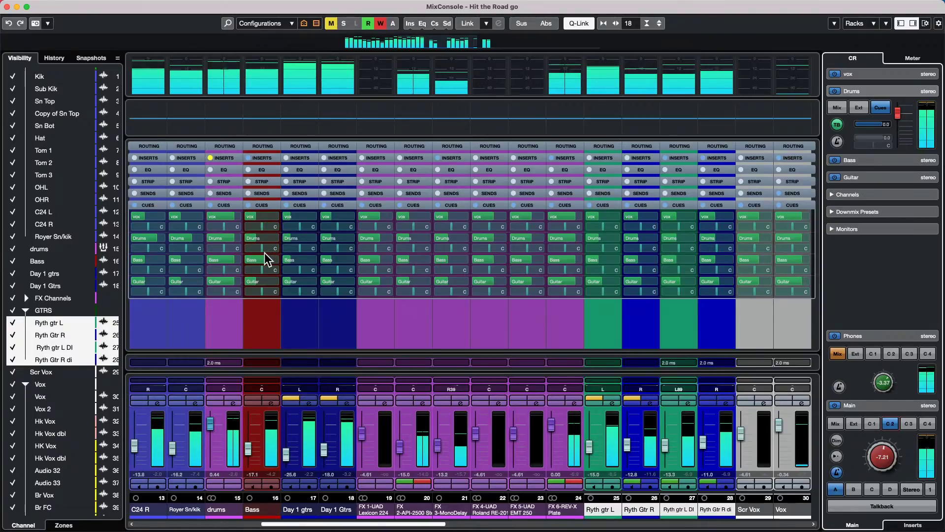
click(261, 236)
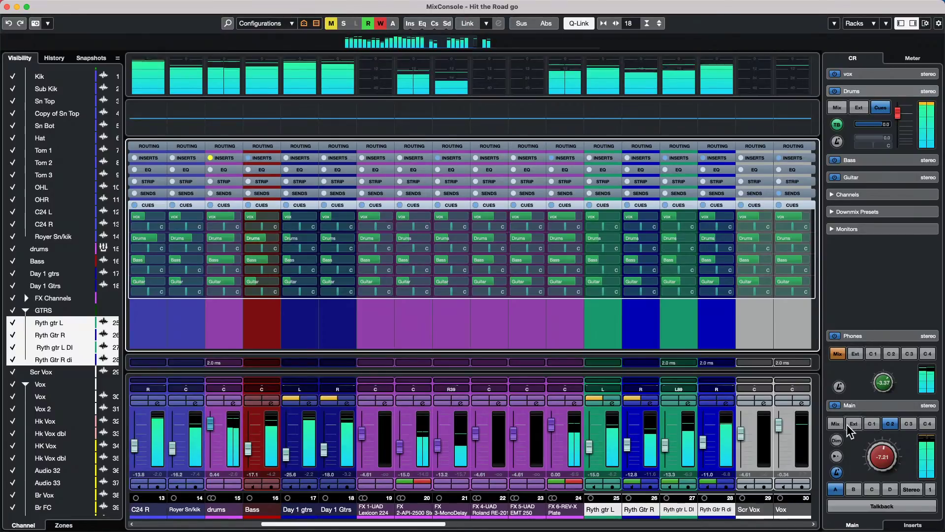
- Cycle main monitoring from Mix through cues 4, 3 and 2, ending back on Mix
click(837, 424)
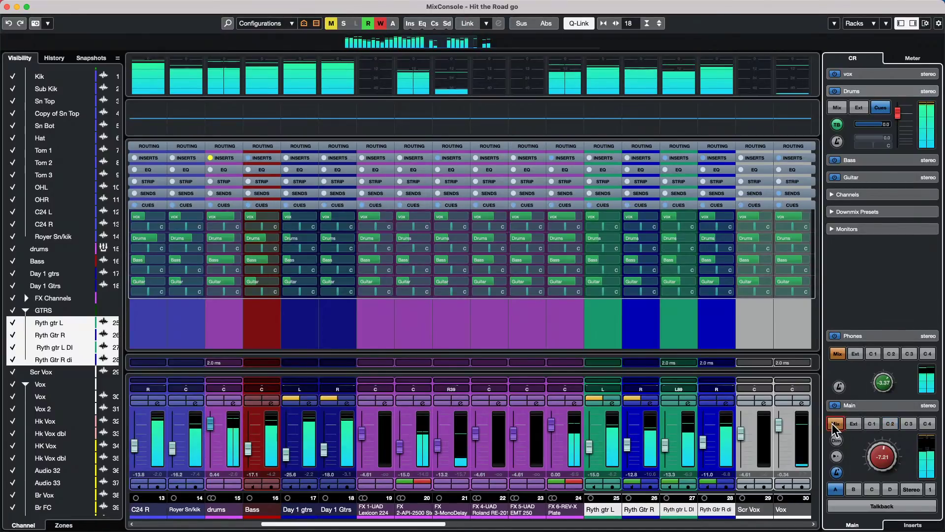
click(927, 424)
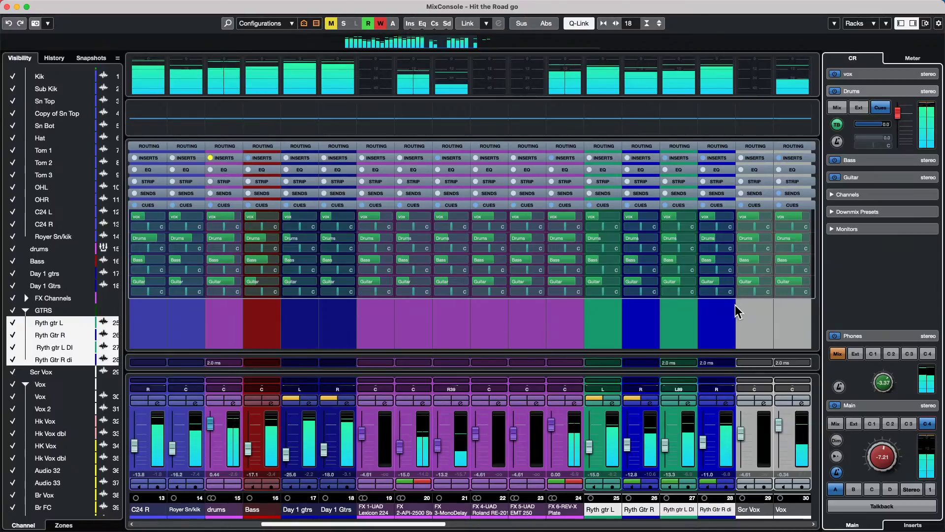
click(728, 289)
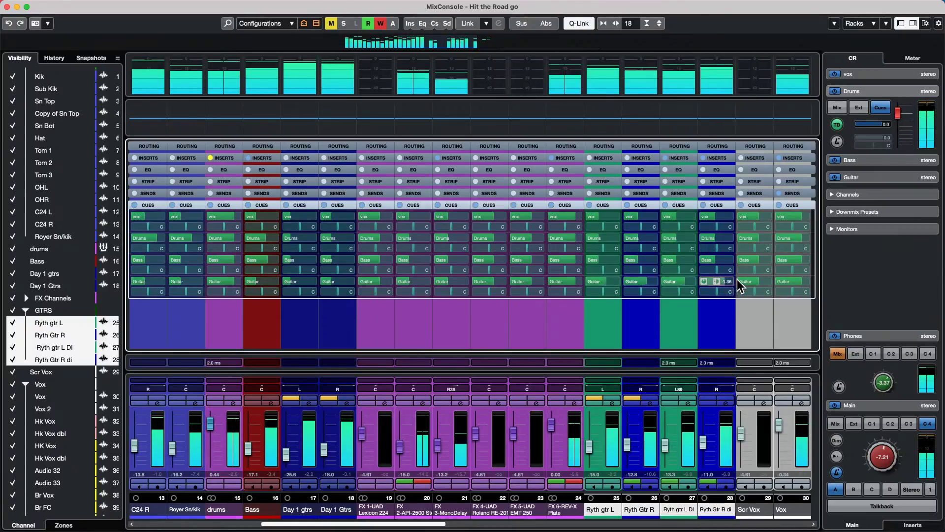
click(907, 425)
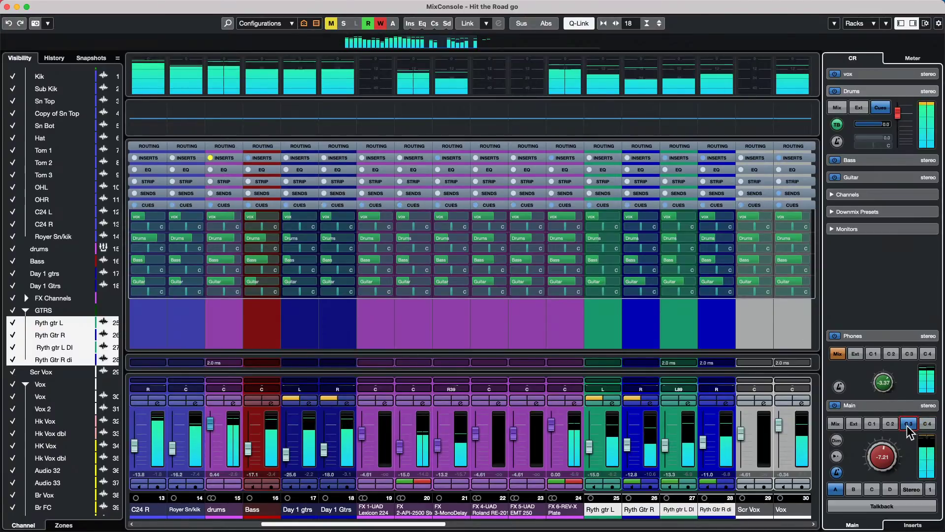
click(893, 423)
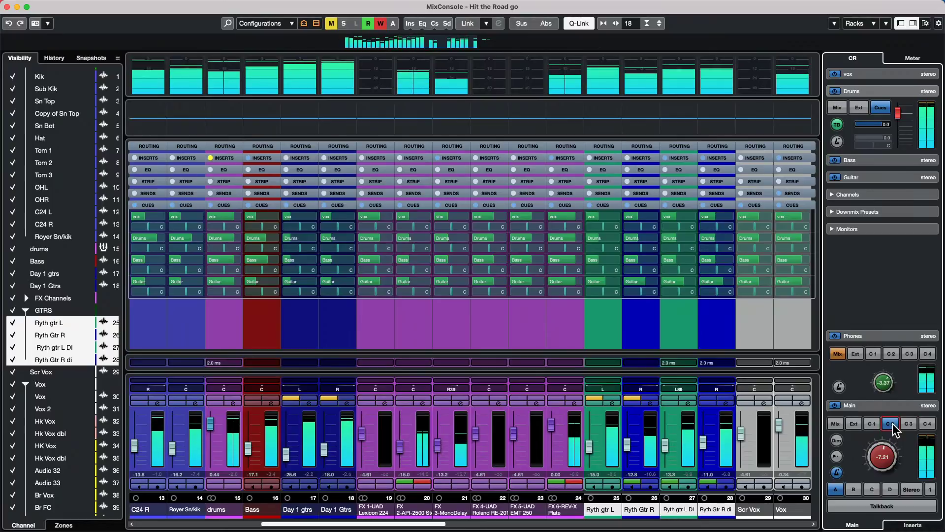
click(836, 423)
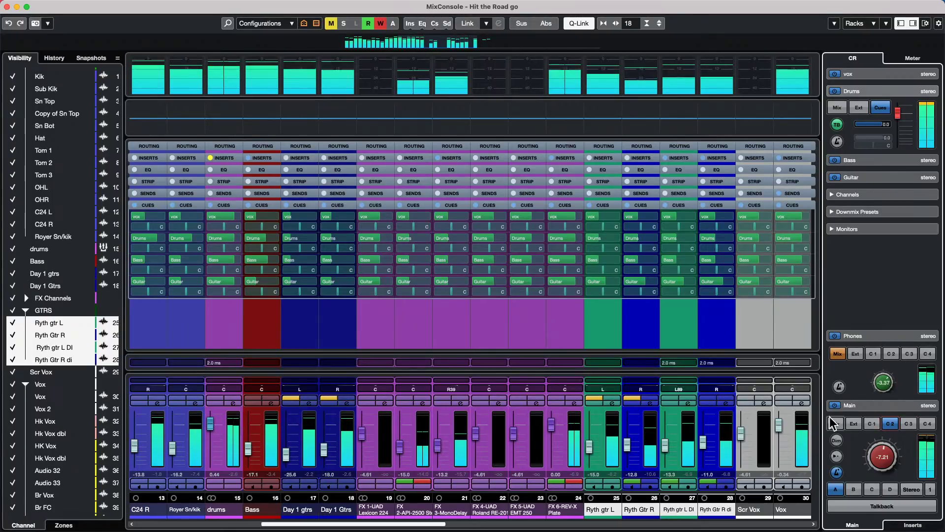
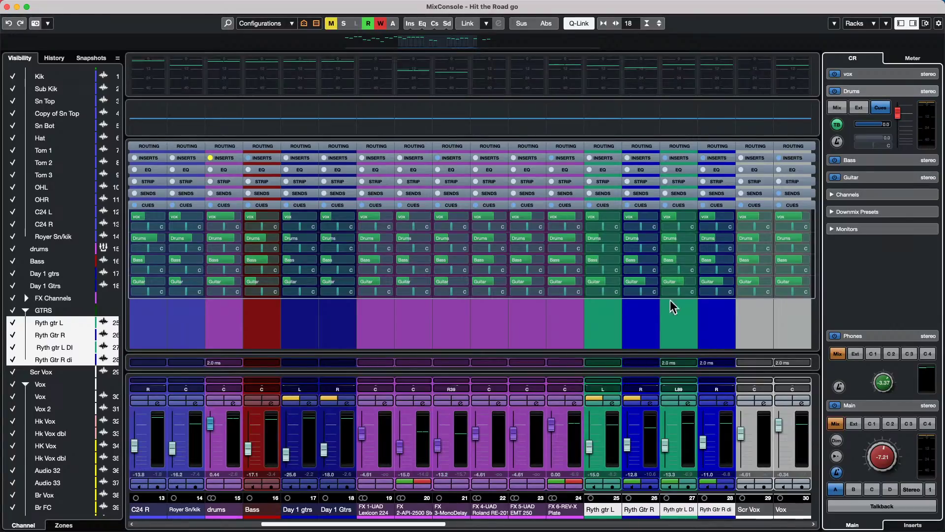
- Close the MixConsole window and the Audio Connections – Control Room dialog
click(7, 6)
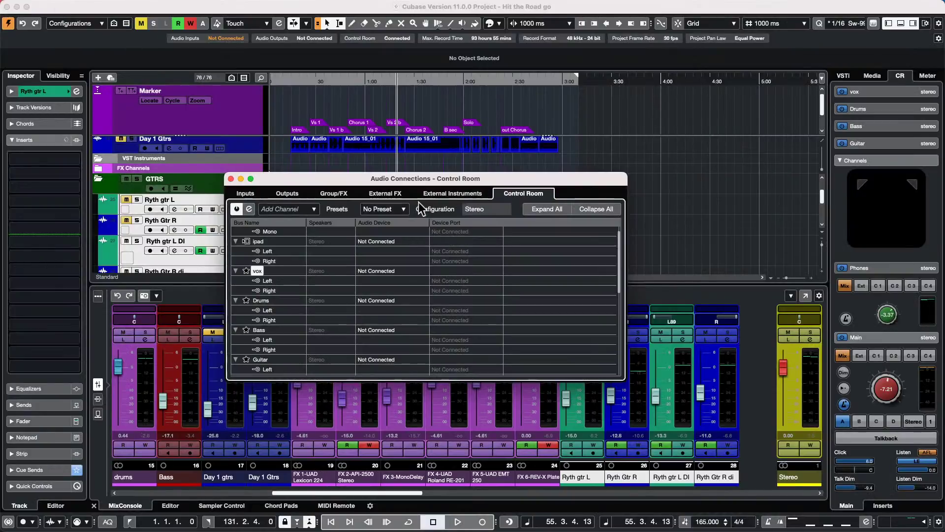
click(230, 178)
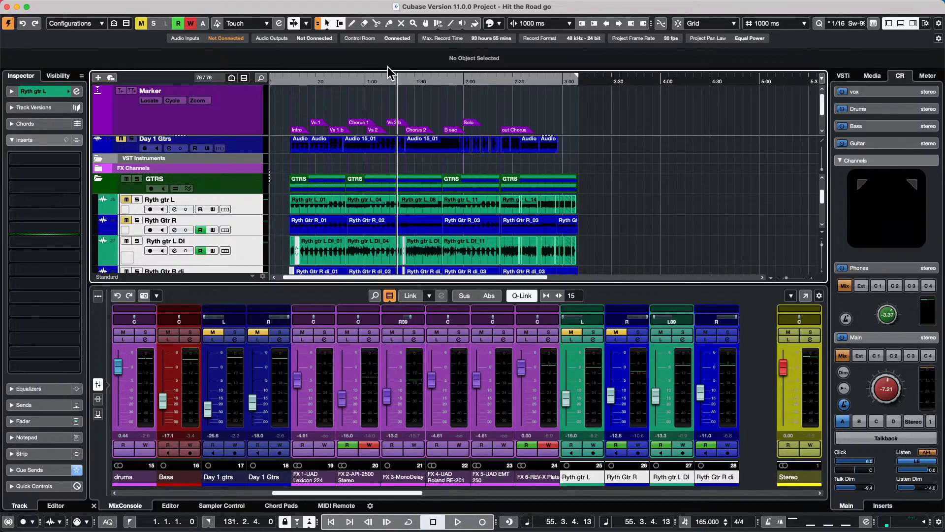
click(310, 5)
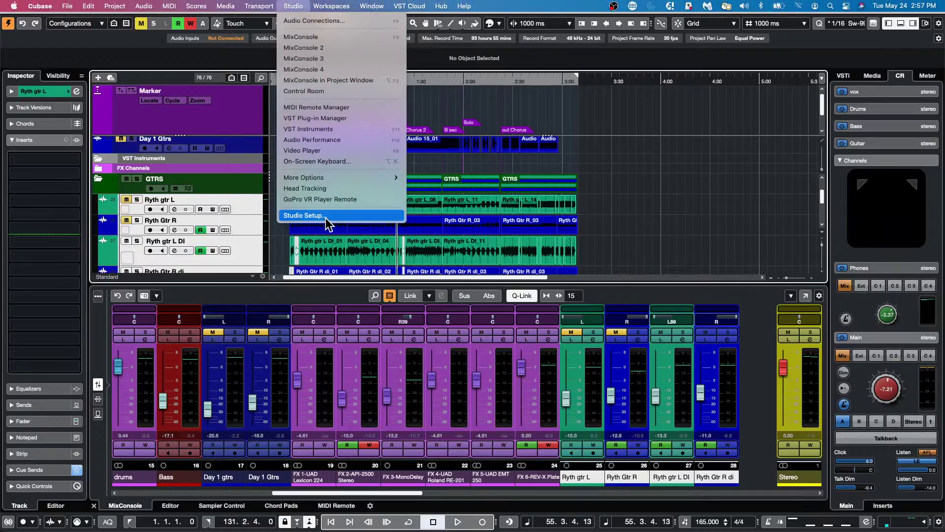
click(329, 218)
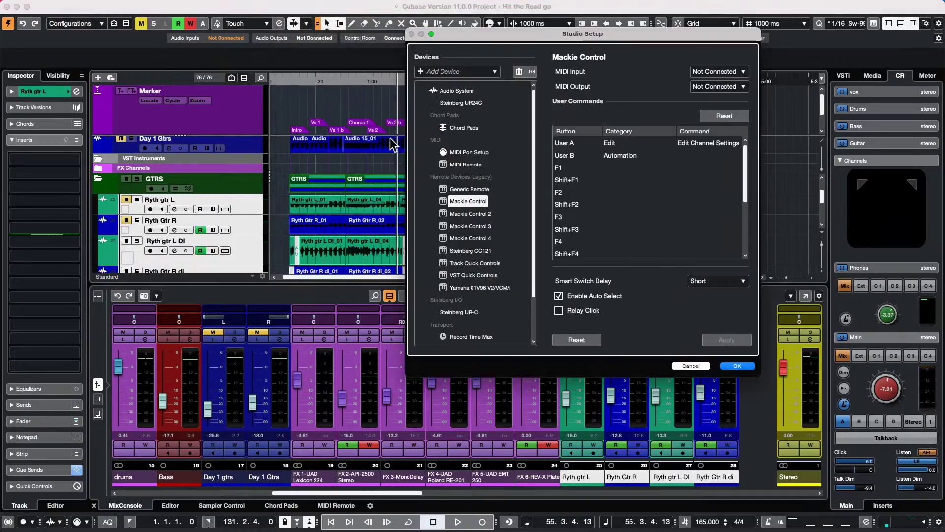
click(461, 103)
click(607, 71)
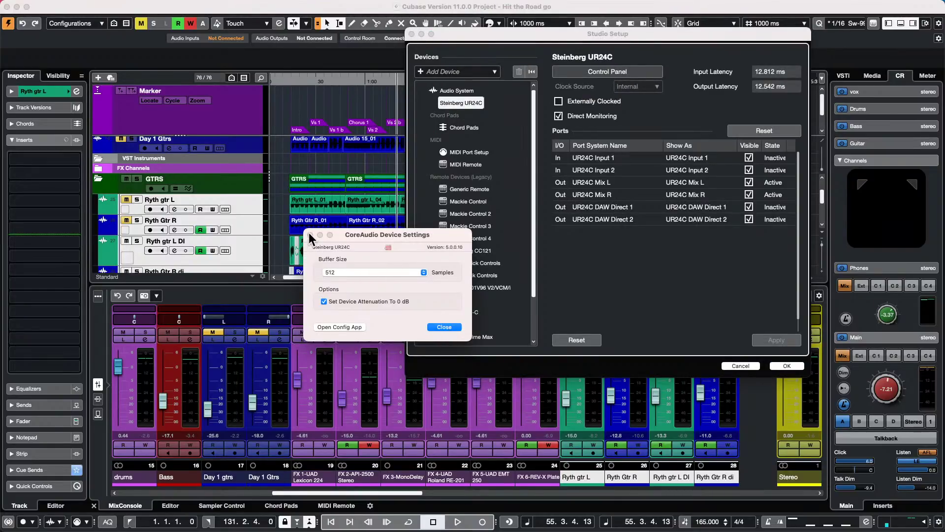
click(440, 327)
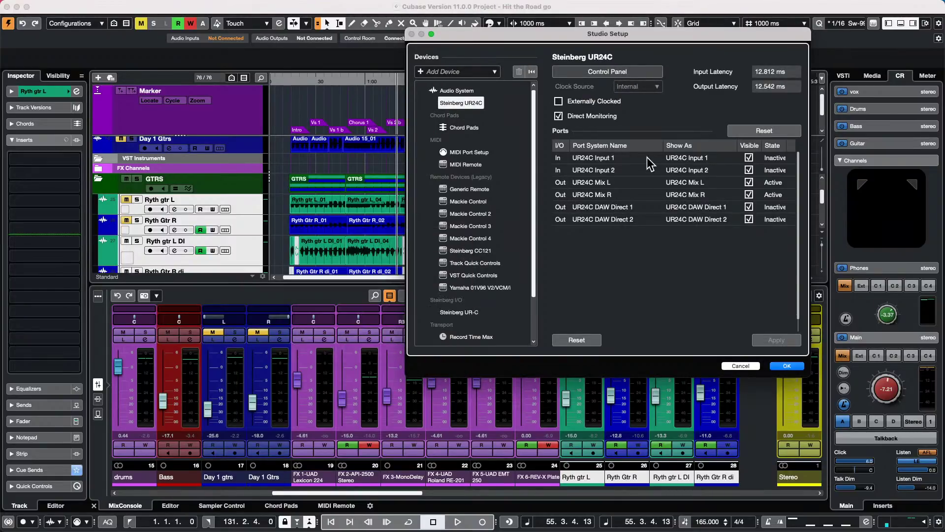
click(639, 76)
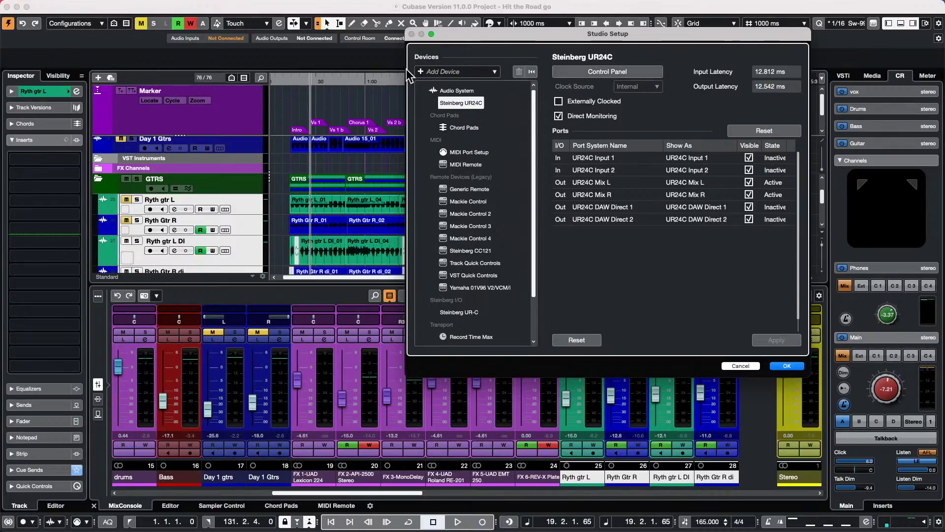
click(786, 366)
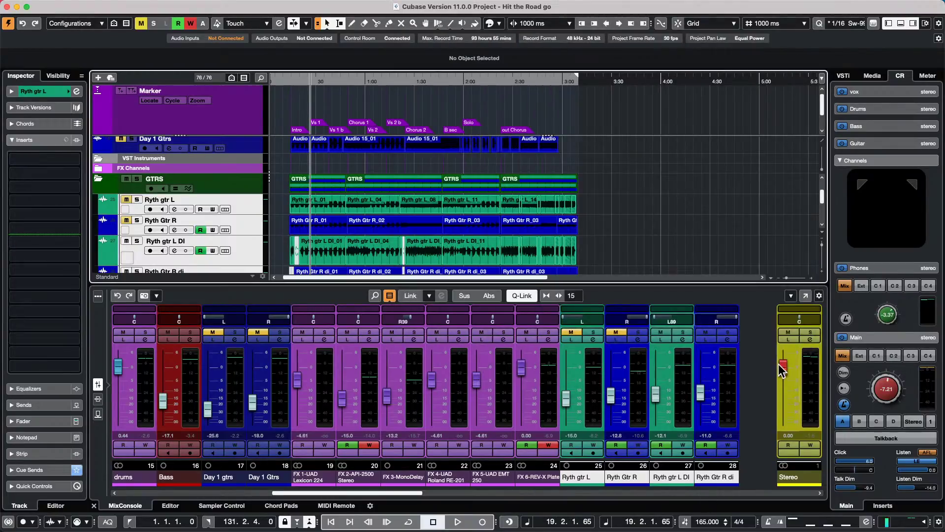
right_click(248, 207)
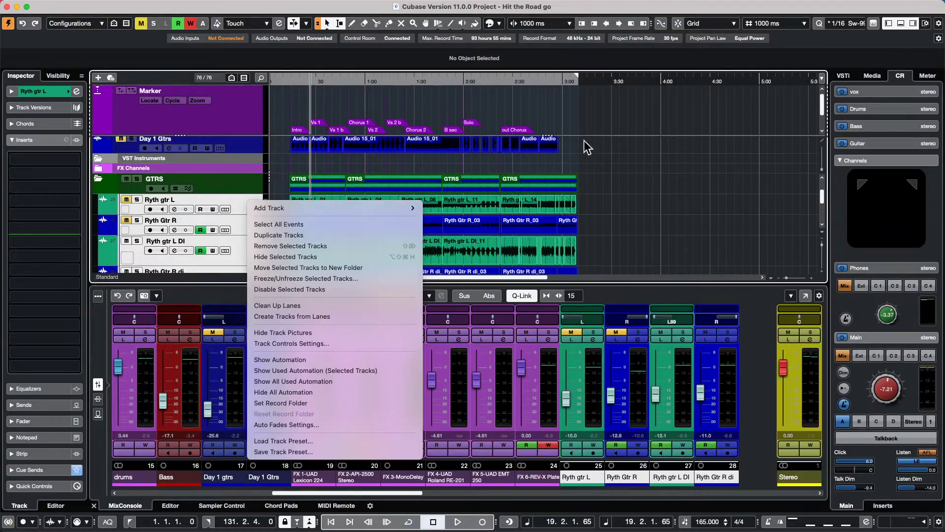
click(645, 226)
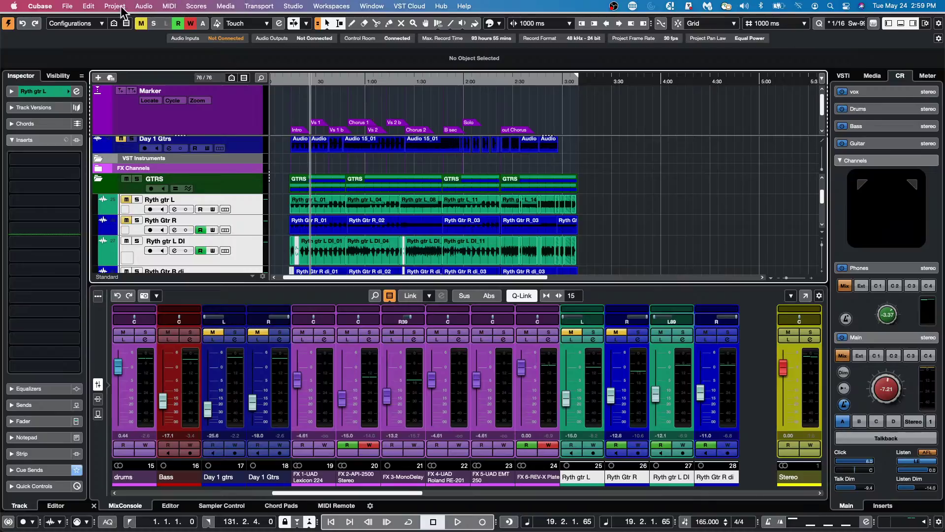
click(78, 7)
mouse_move(86, 9)
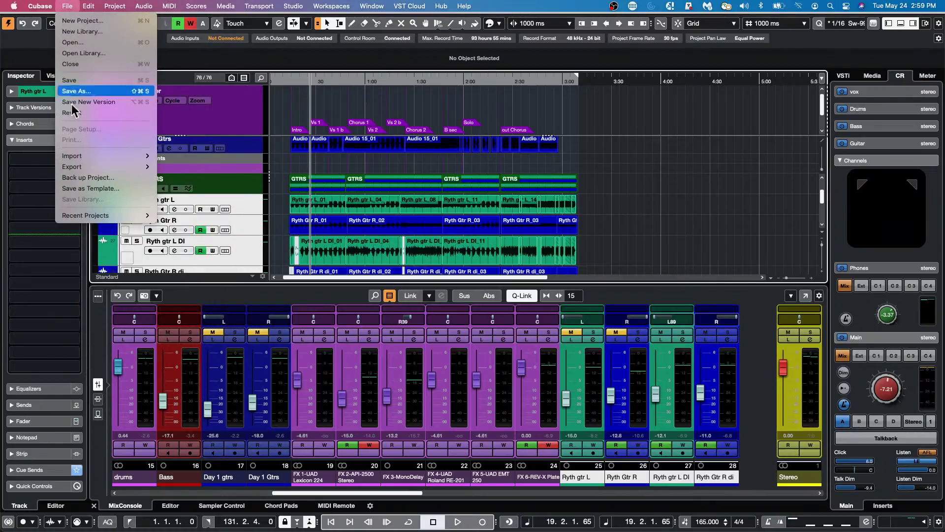
mouse_move(142, 6)
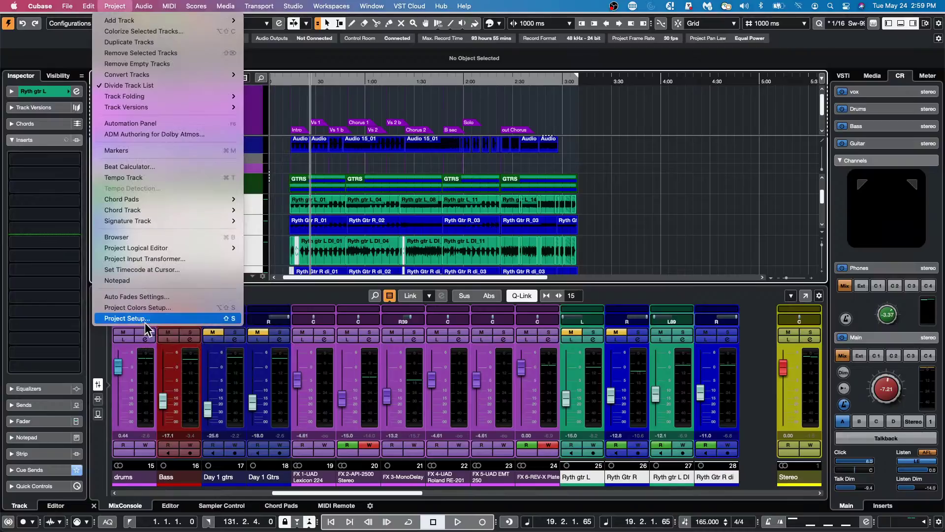
click(147, 308)
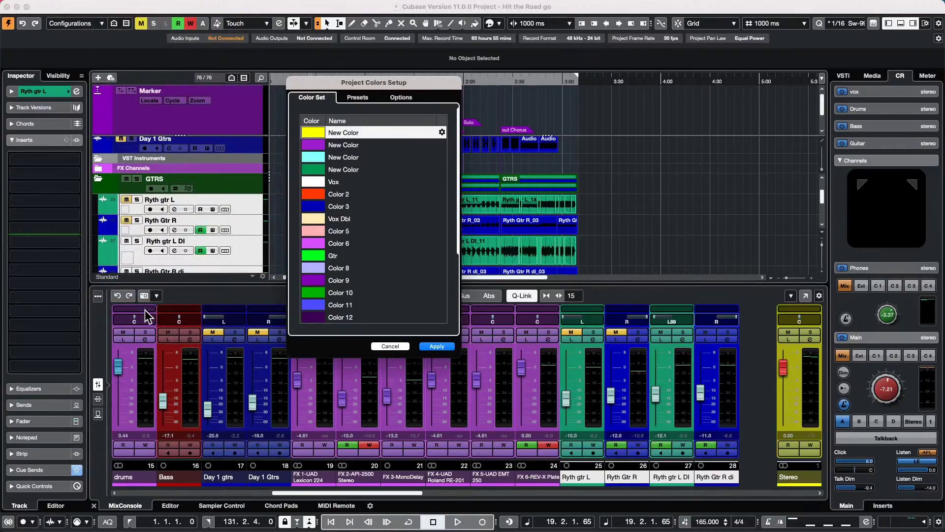
click(411, 100)
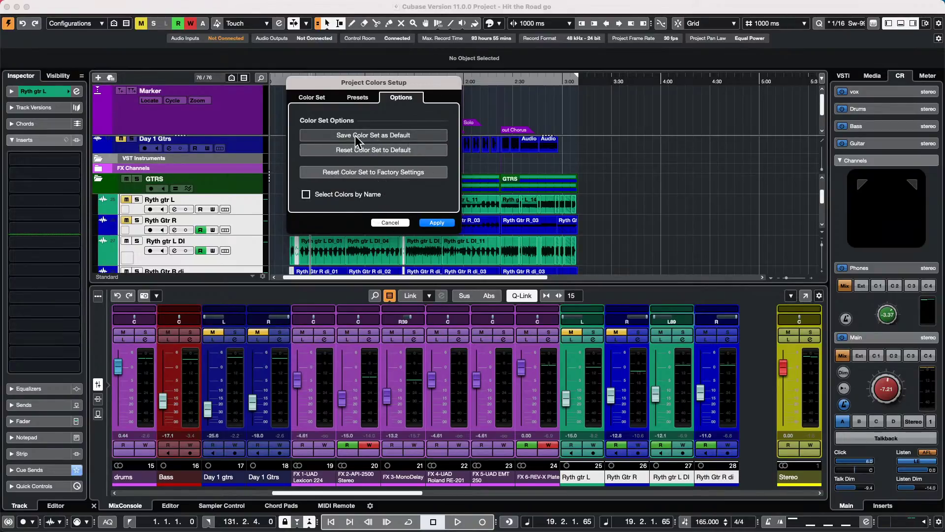
click(315, 97)
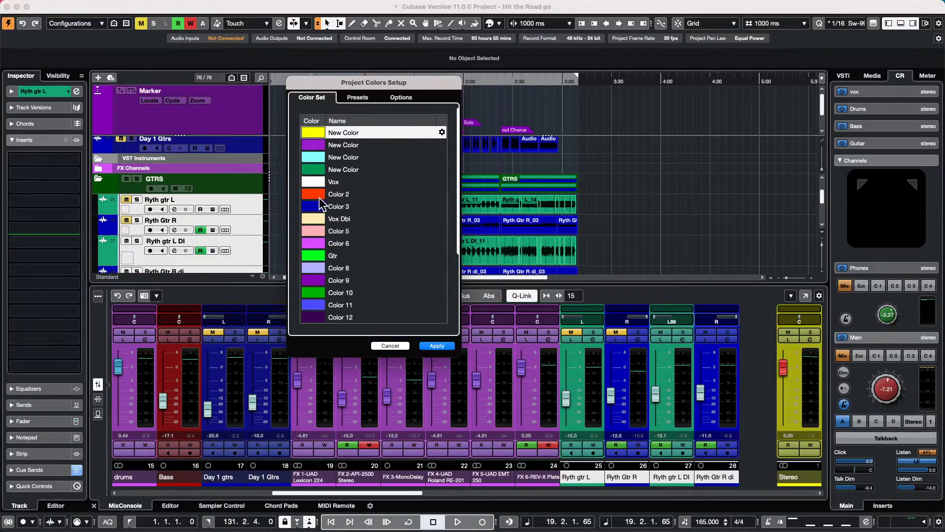
click(393, 98)
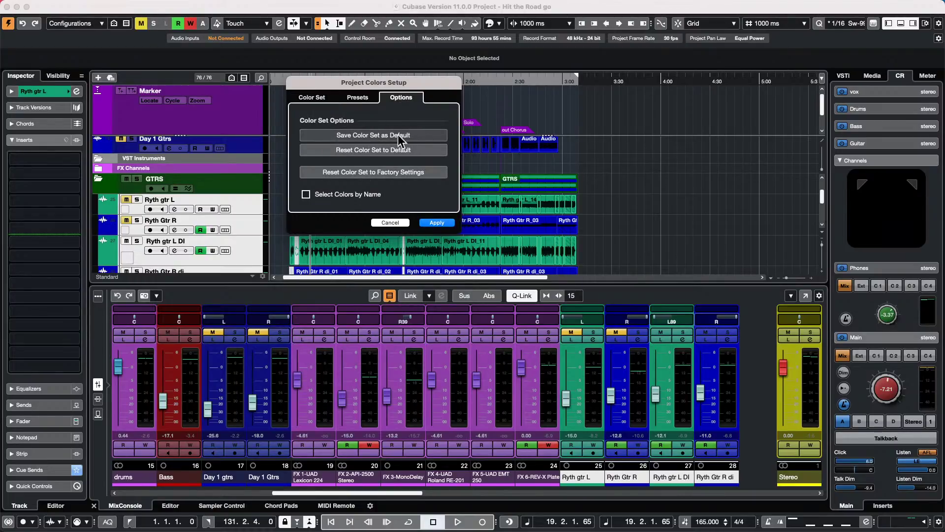
click(383, 223)
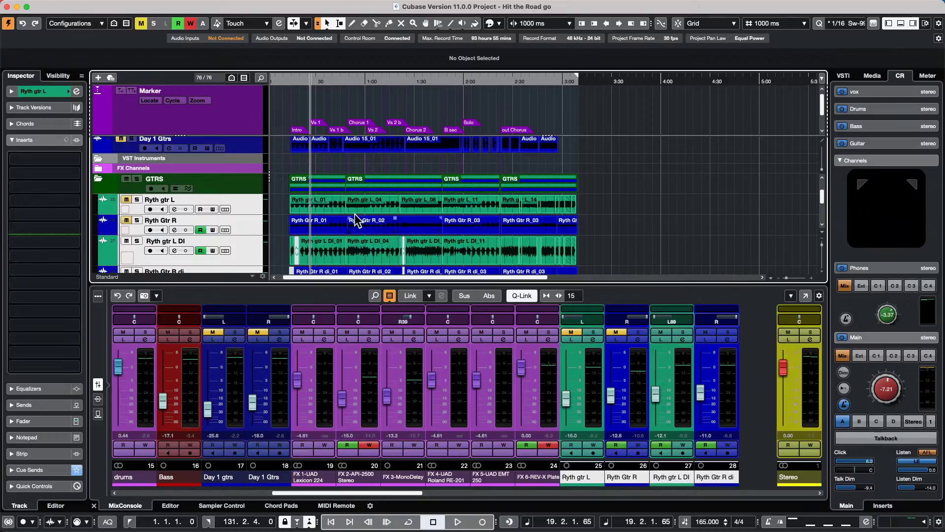
- Activate Constrain Delay Compensation with the button at the transport bar's bottom-left
mouse_move(8, 529)
click(8, 522)
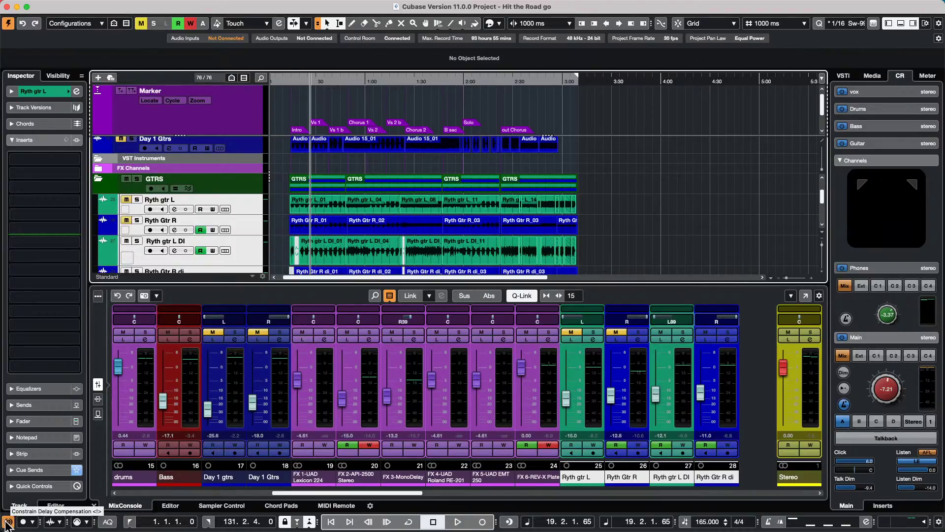
click(8, 521)
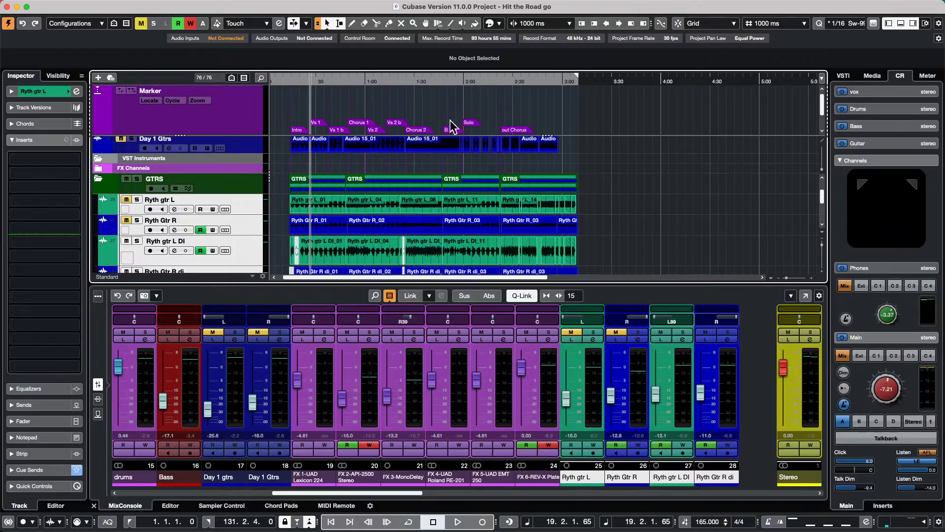
mouse_move(123, 4)
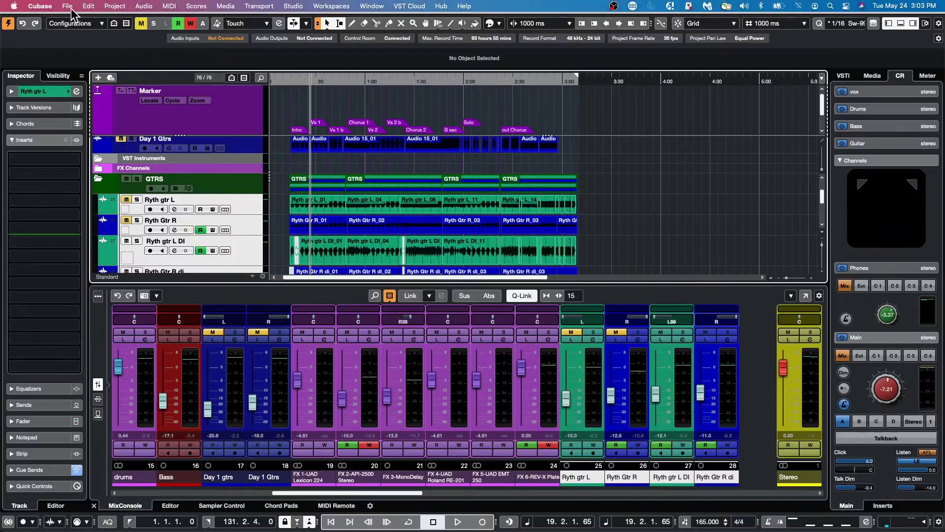
- Open jump off.cpr from Recent Projects and make it the active project
click(71, 5)
mouse_move(140, 217)
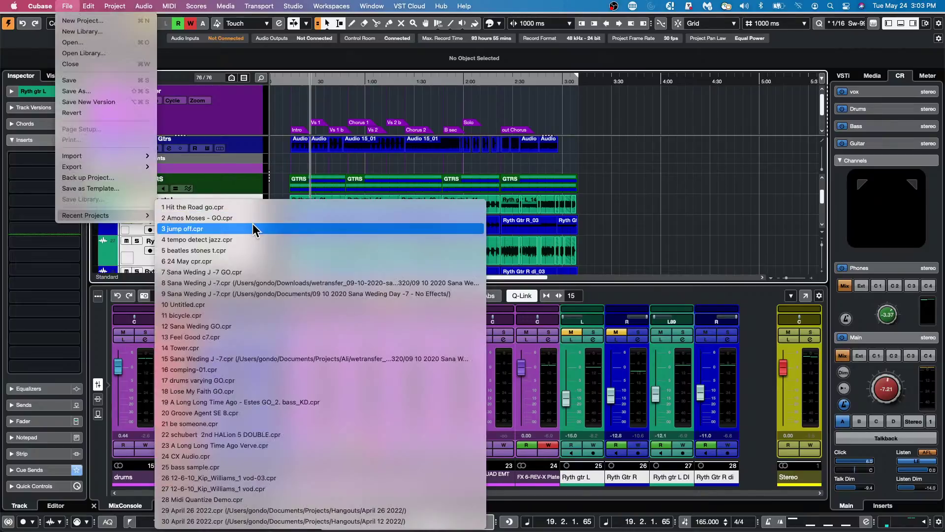
click(252, 228)
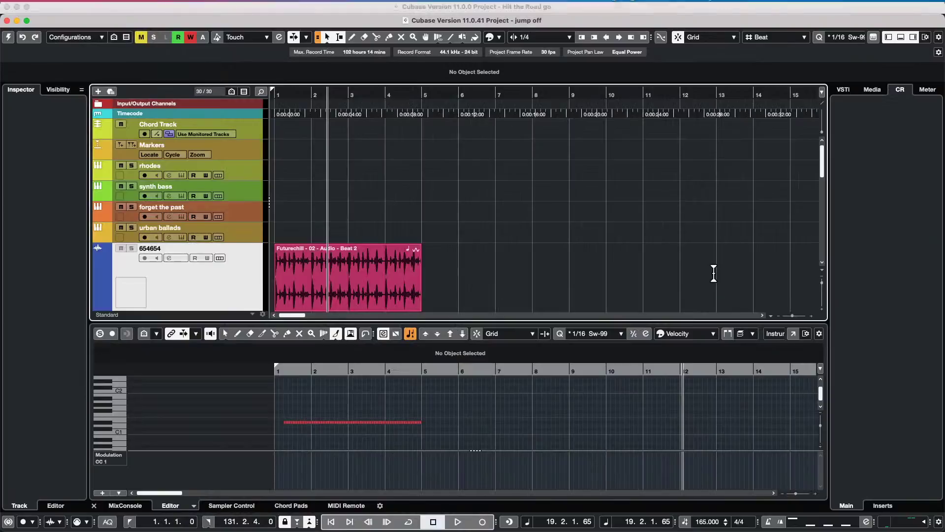
click(7, 37)
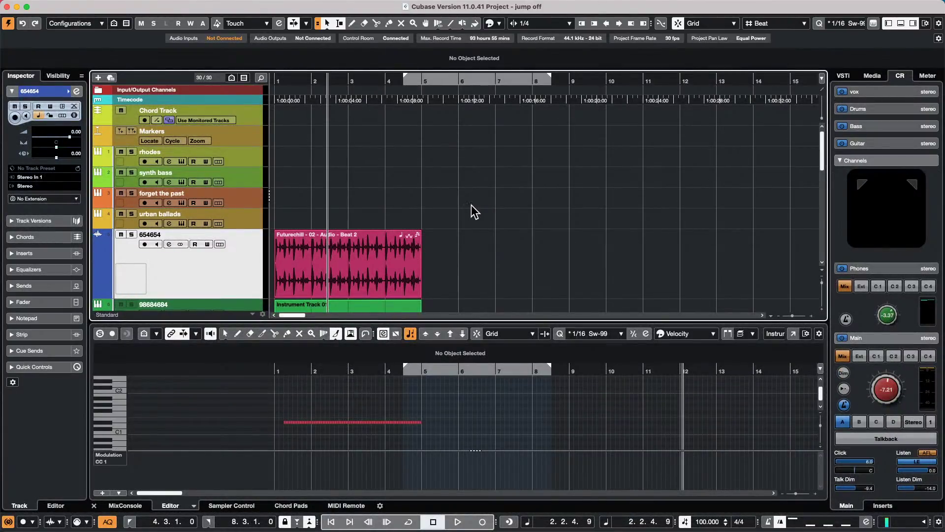
scroll(471, 205, down, 10)
scroll(469, 215, up, 5)
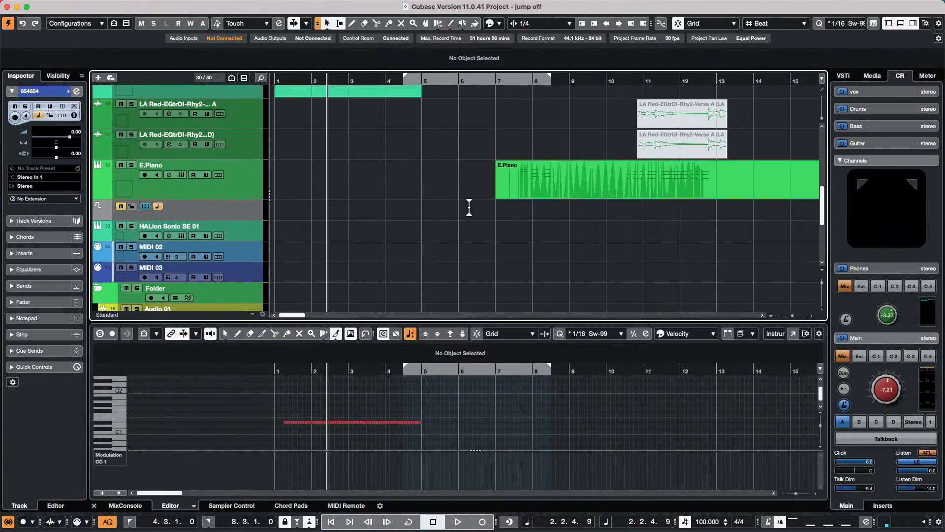
- Select the E.Piano event and inspect the Modulation lane's controller list
click(598, 189)
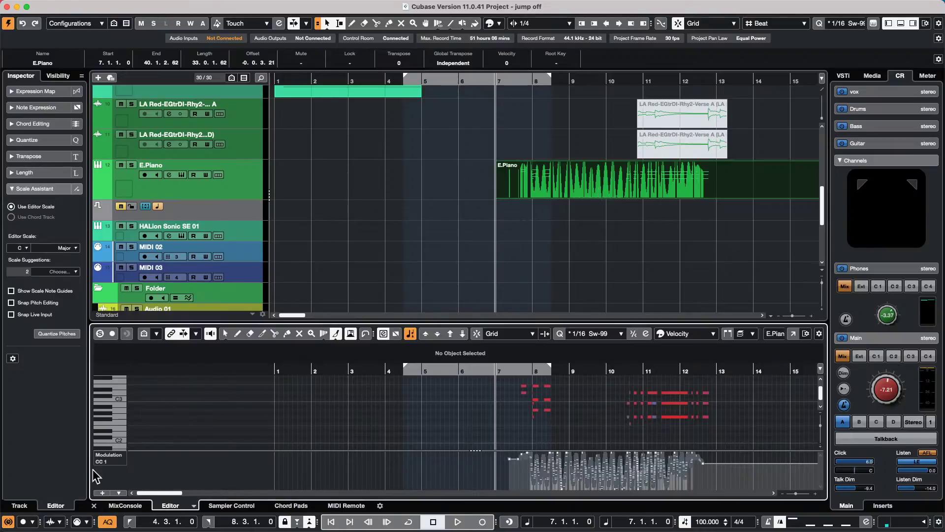
click(117, 460)
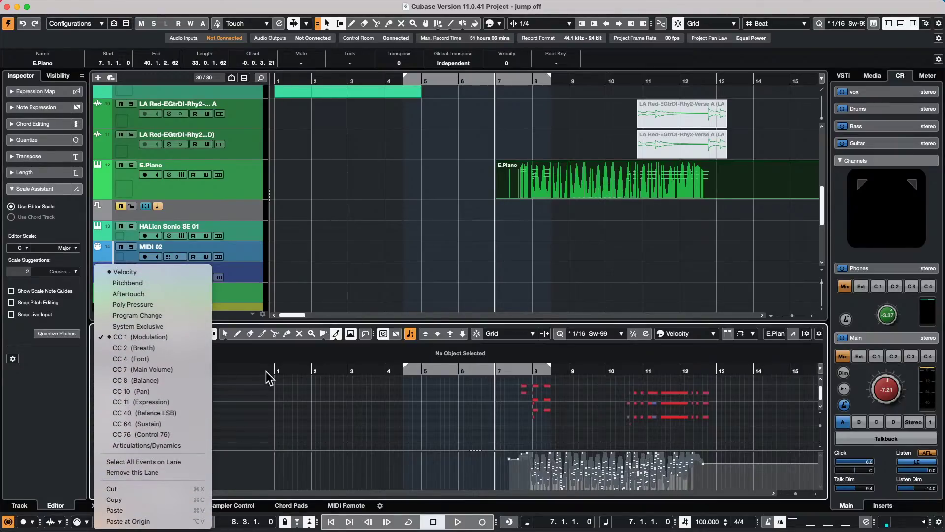
click(280, 384)
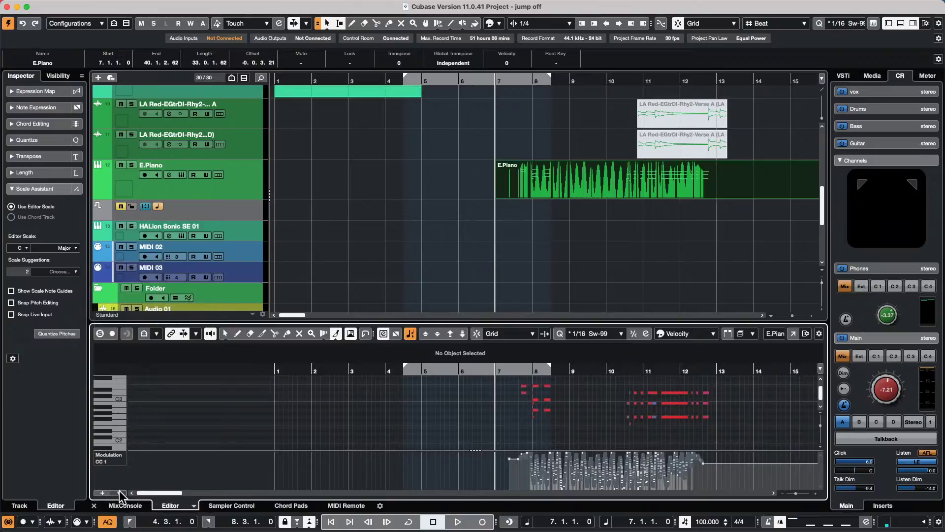
- Apply the Nahre controller lane preset and detach the Key Editor into its own window
click(119, 491)
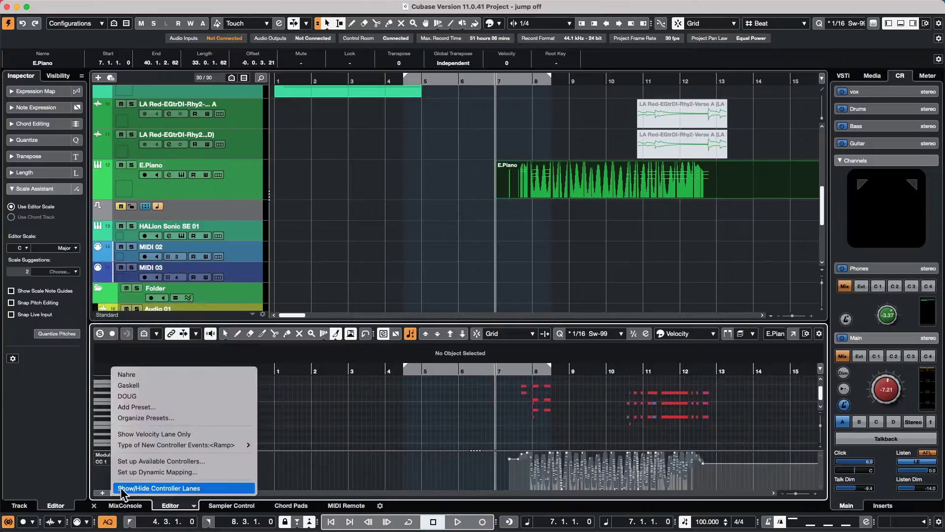
click(160, 374)
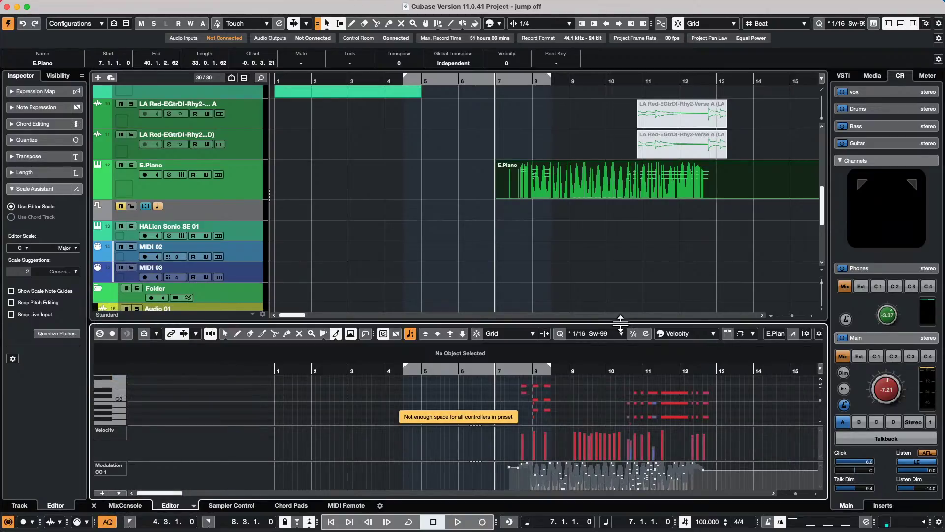
click(793, 334)
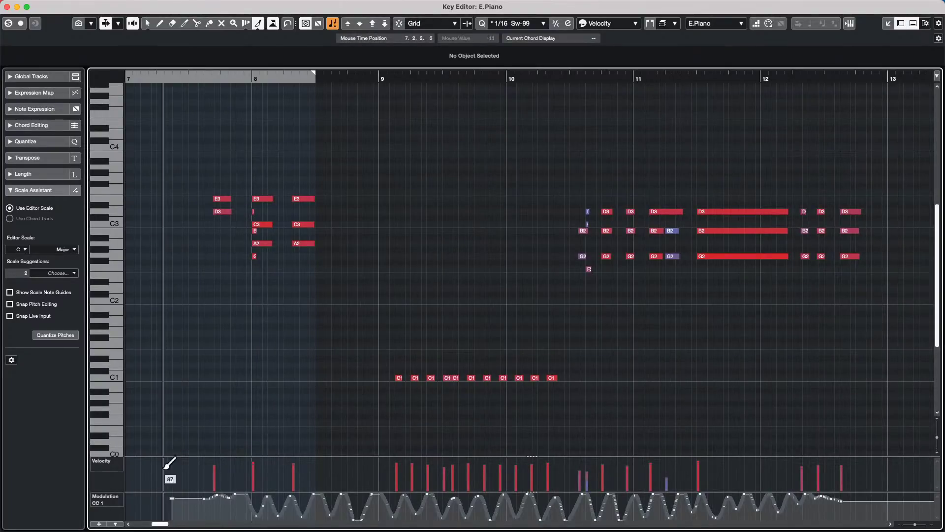
- Load the Nahre preset for Velocity, Modulation, Expression and Main Volume lanes, then browse Workspaces
click(115, 523)
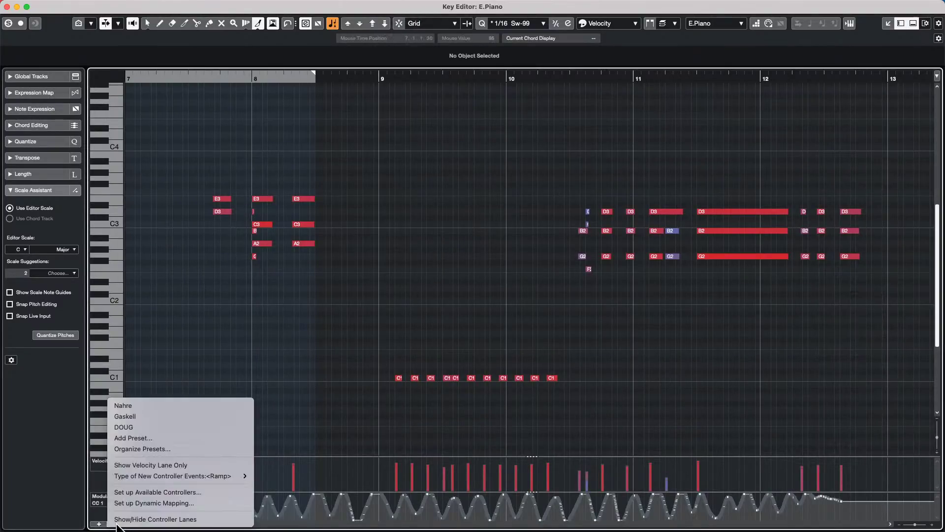
click(159, 405)
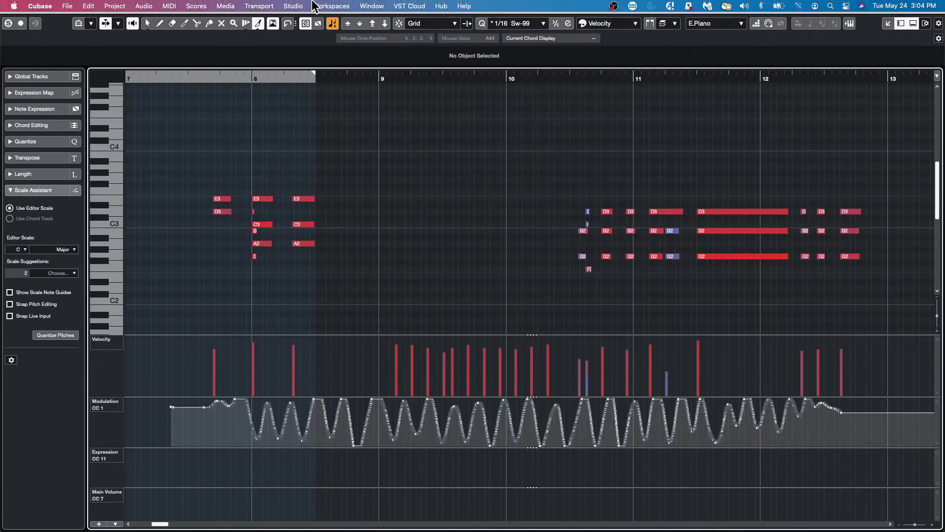
click(315, 6)
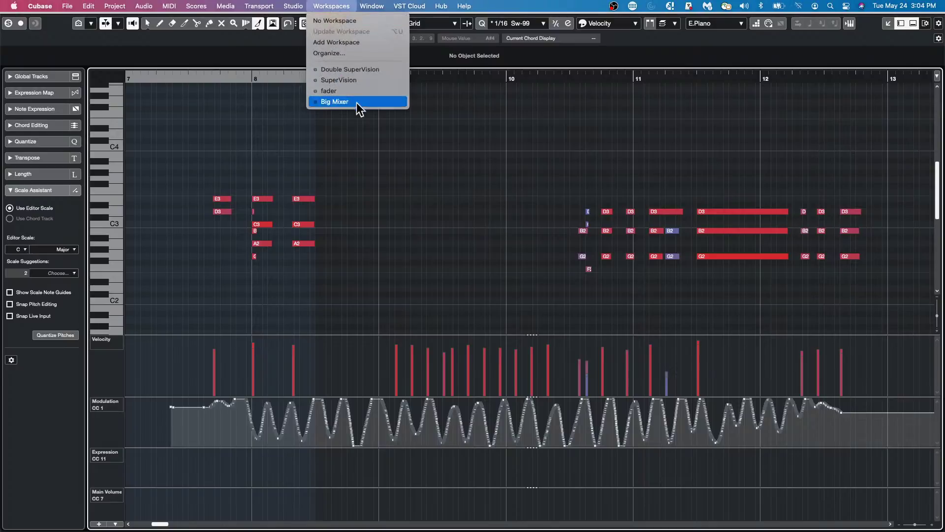
click(249, 446)
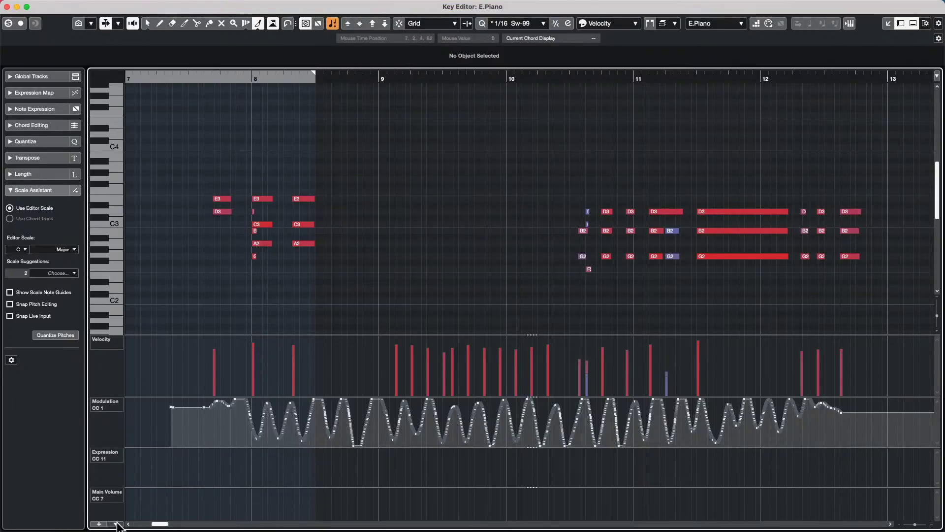
- Review the controller lane options, then bring up the Edit menu
click(117, 523)
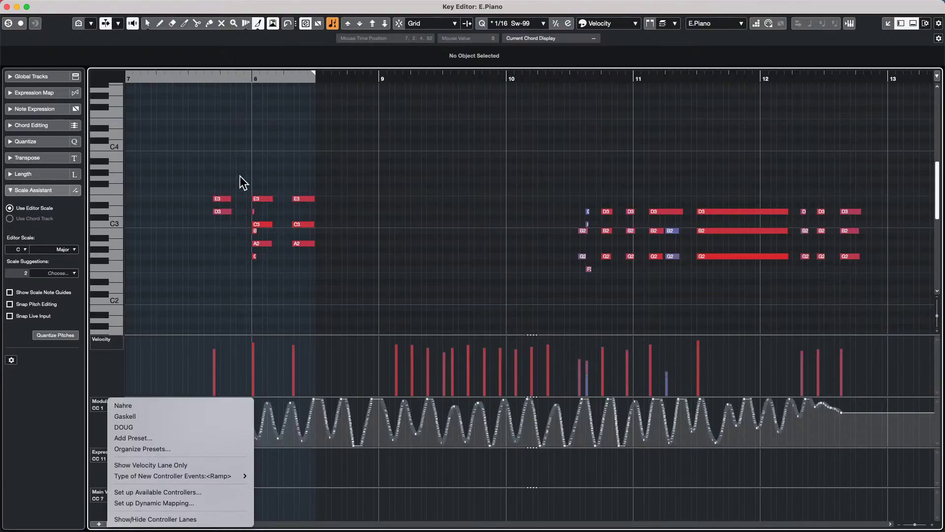
click(148, 177)
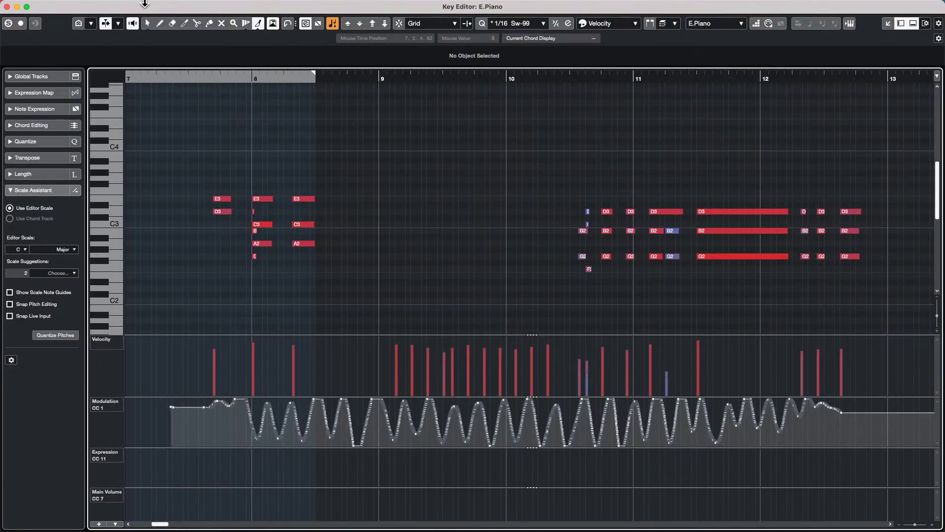
click(89, 6)
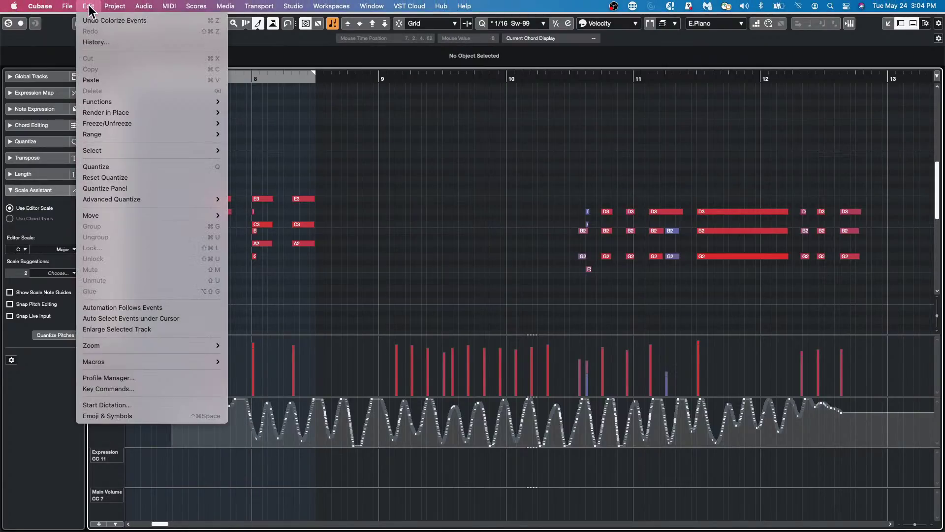
click(108, 389)
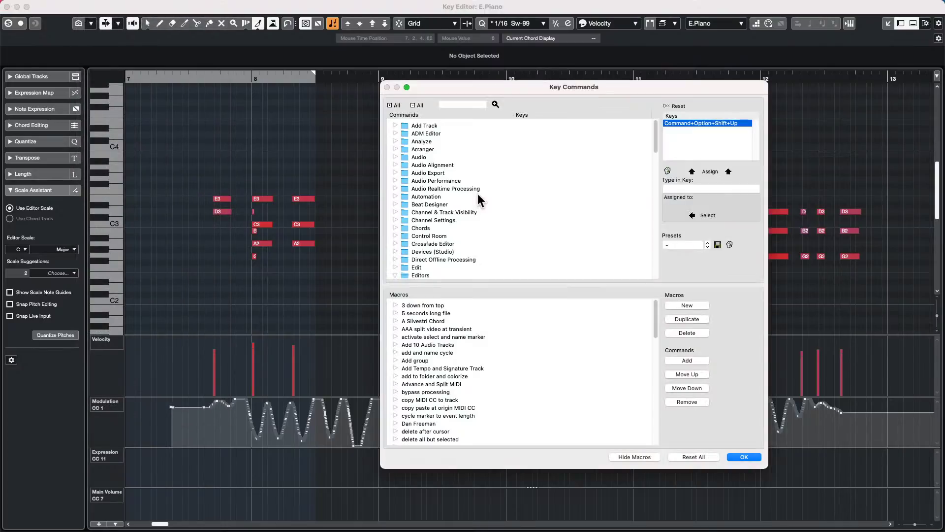
click(453, 109)
text(contr)
text(ee)
key(BackSpace)
text(r lane)
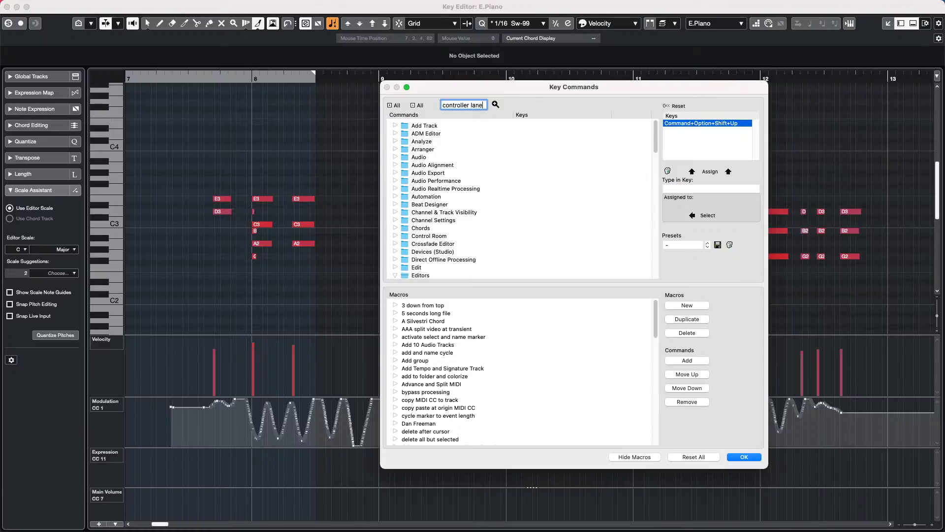
key(Return)
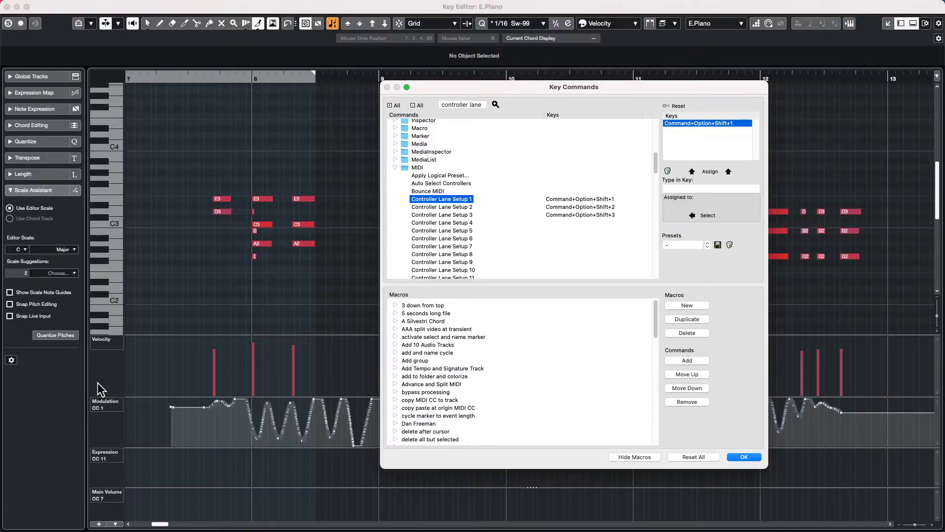
scroll(495, 239, down, 3)
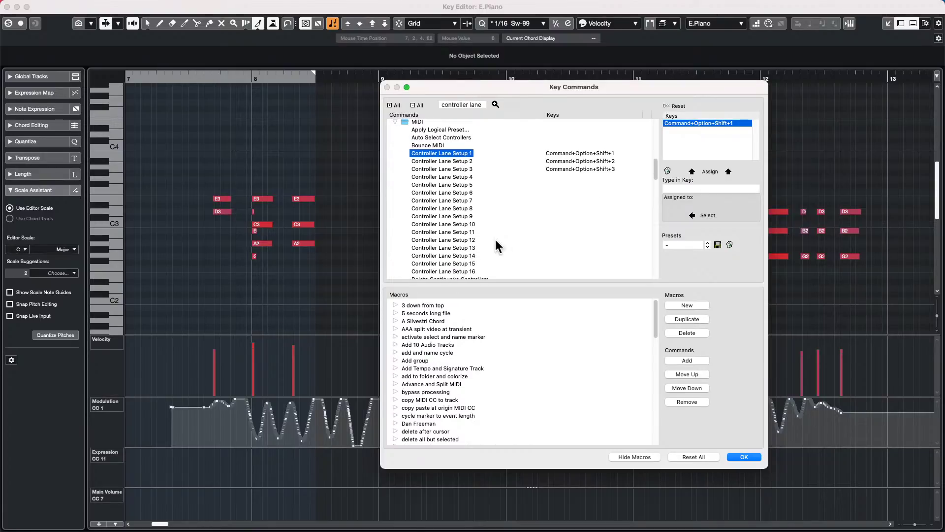
scroll(495, 240, up, 2)
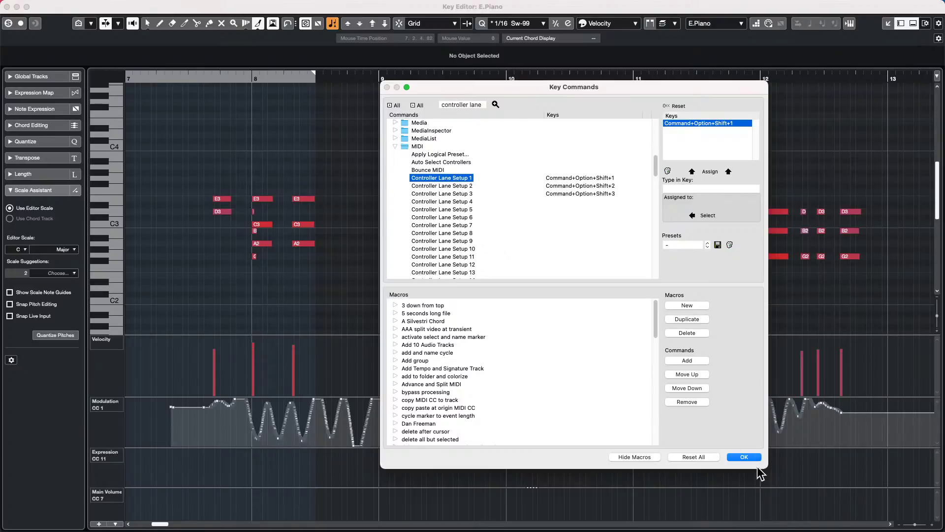
click(744, 457)
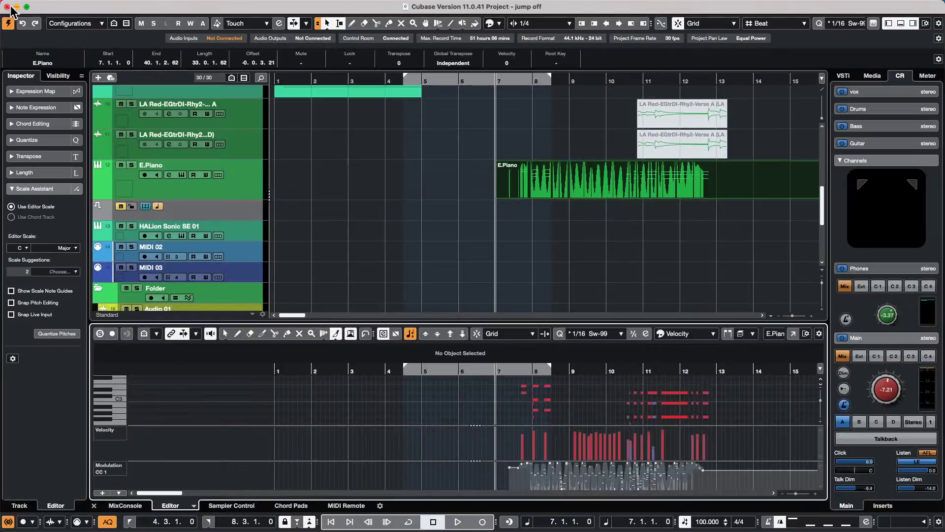
- Close the separate Key Editor window so E.Piano shows in the project's lower zone
click(7, 7)
mouse_move(369, 529)
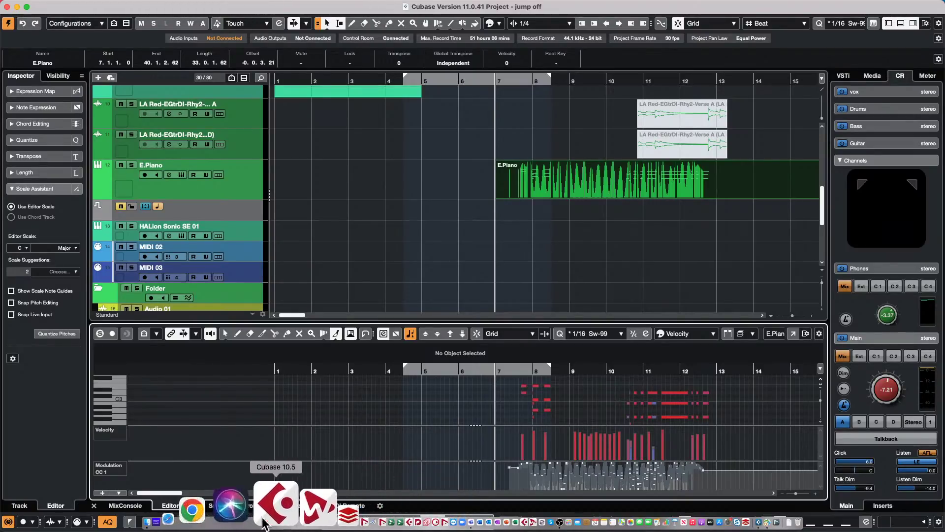
- Launch SpectraLayers 8 from Finder's Applications folder with Cmd+O
click(217, 518)
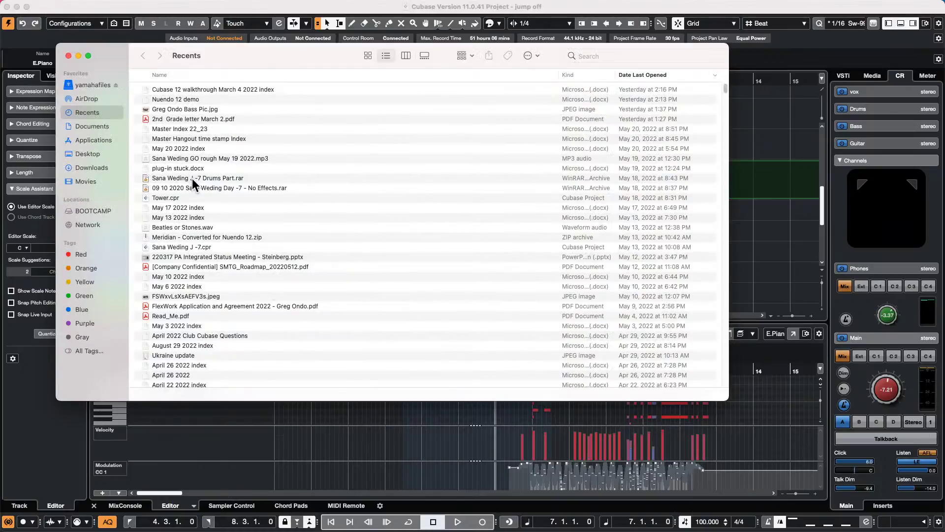
scroll(192, 178, down, 8)
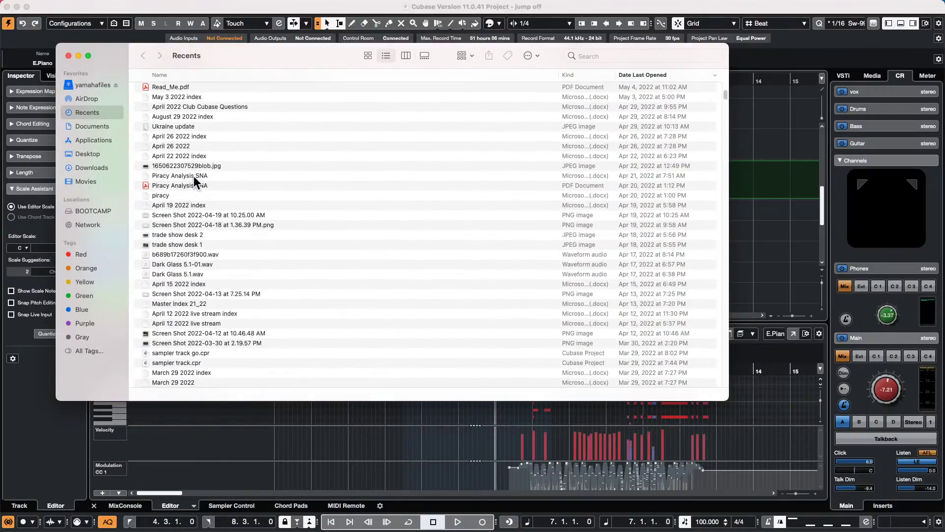
scroll(193, 177, down, 5)
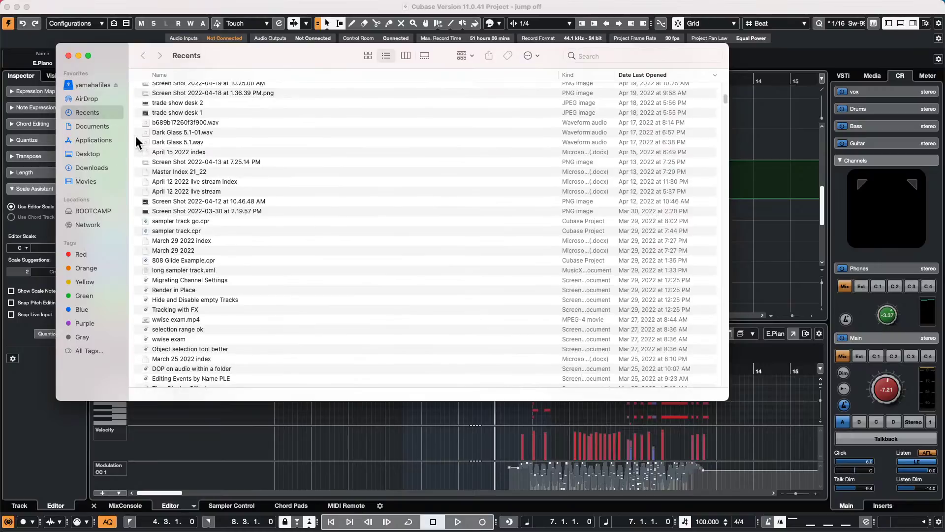
click(97, 135)
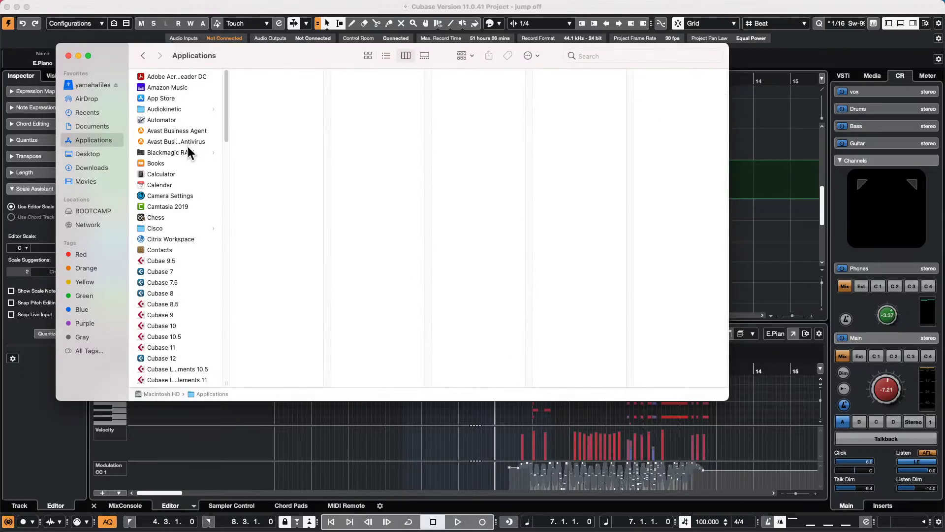
scroll(187, 146, down, 10)
scroll(187, 146, down, 10)
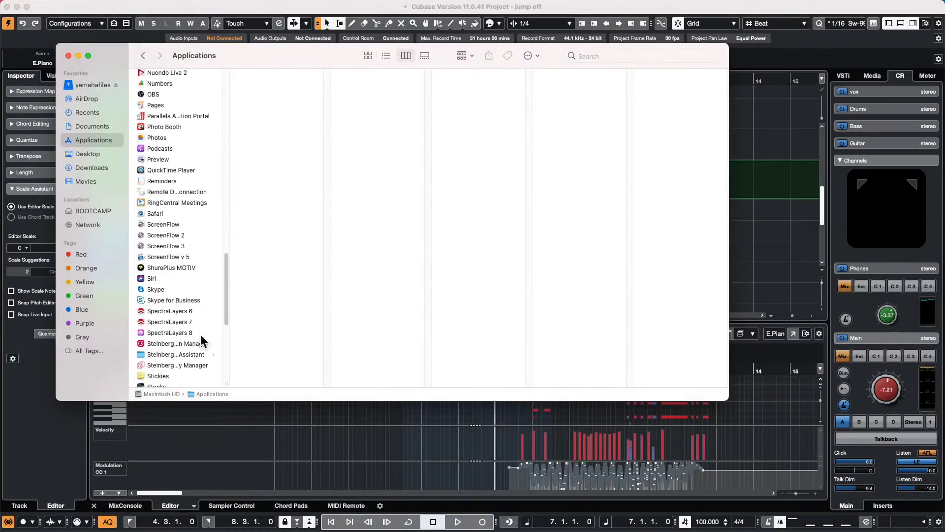
click(164, 332)
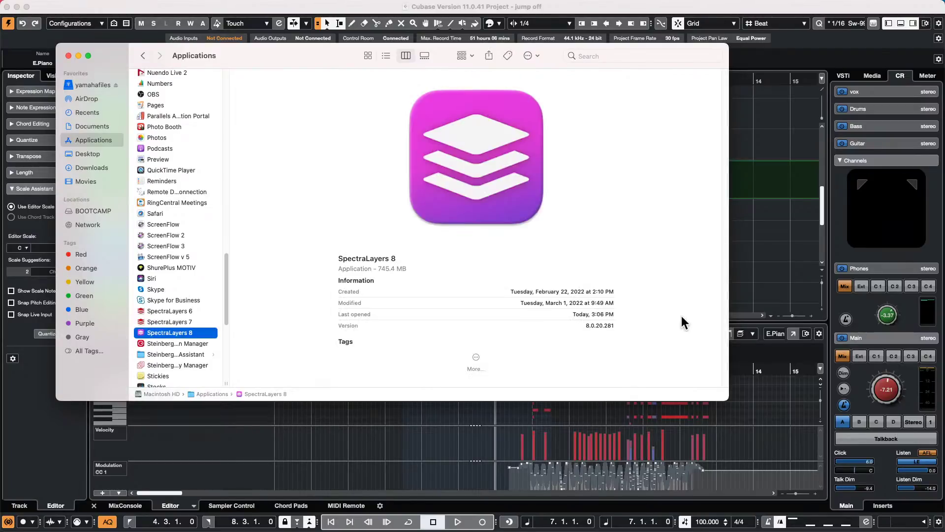
key(super+o)
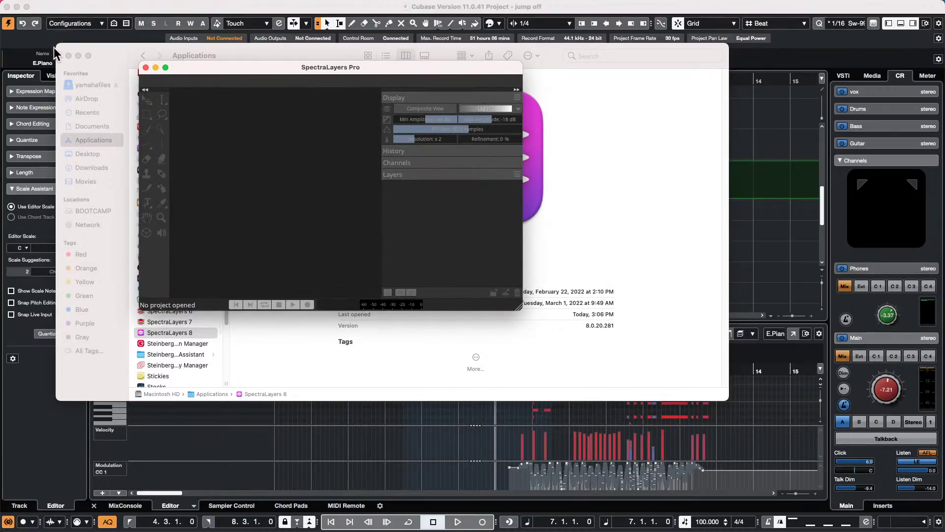
- Close the Finder window and the SpectraLayers Pro window
click(68, 55)
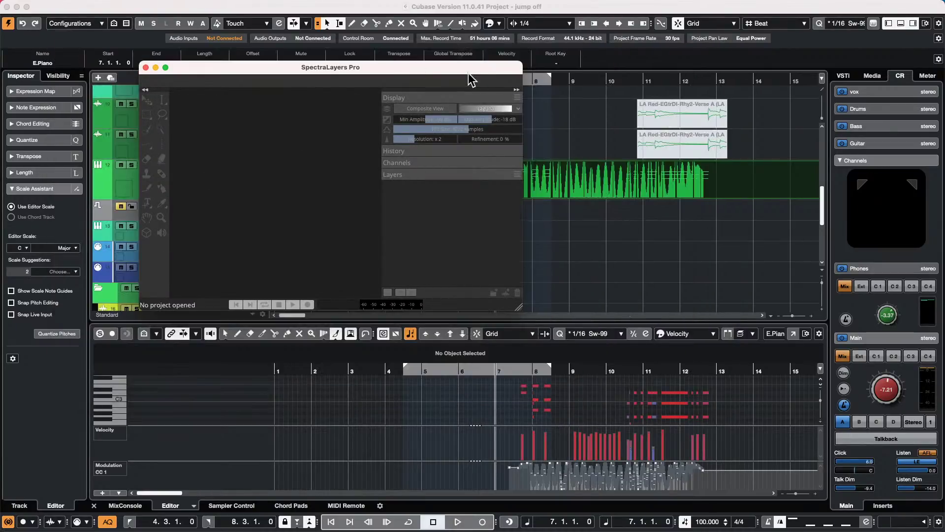
drag(471, 73, 718, 108)
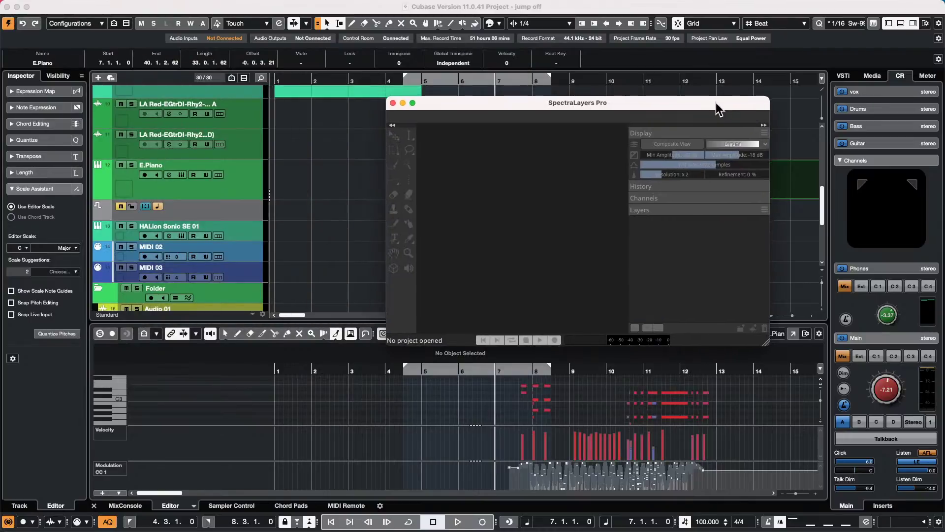
click(393, 103)
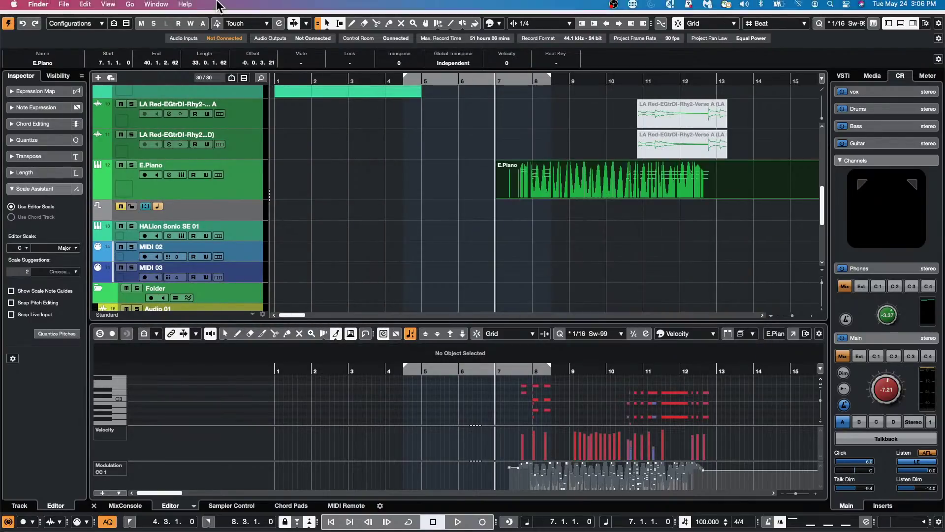
- Select the Futurechill Beat 2 event and set its track's Inspector Extension to SpectraLayers
scroll(314, 129, up, 10)
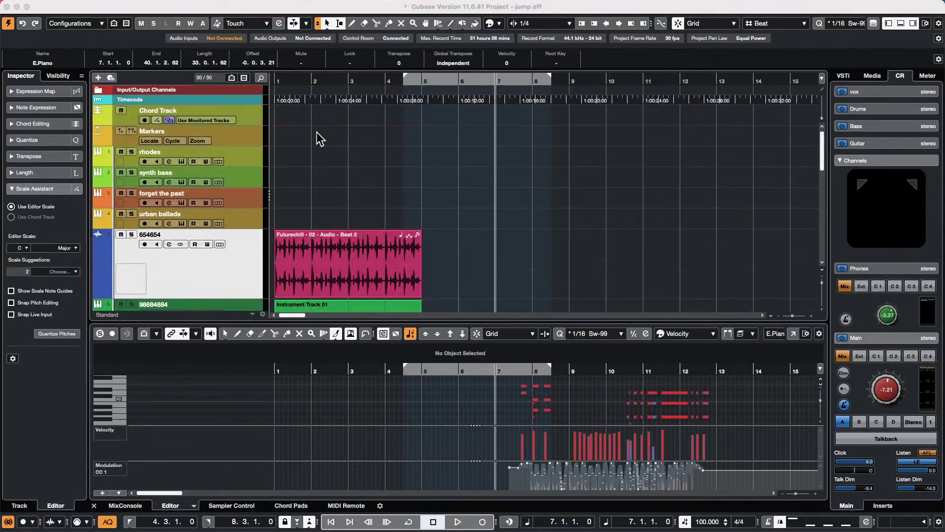
scroll(323, 130, up, 1)
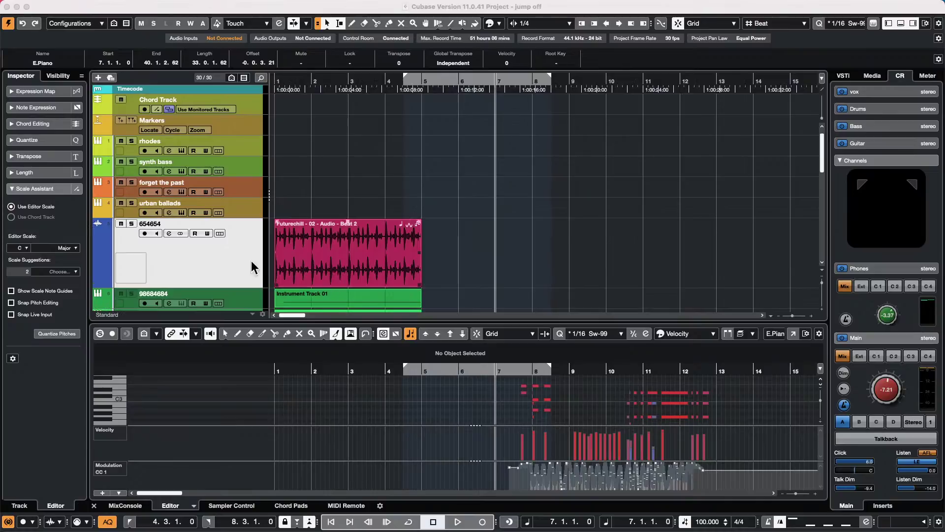
click(361, 269)
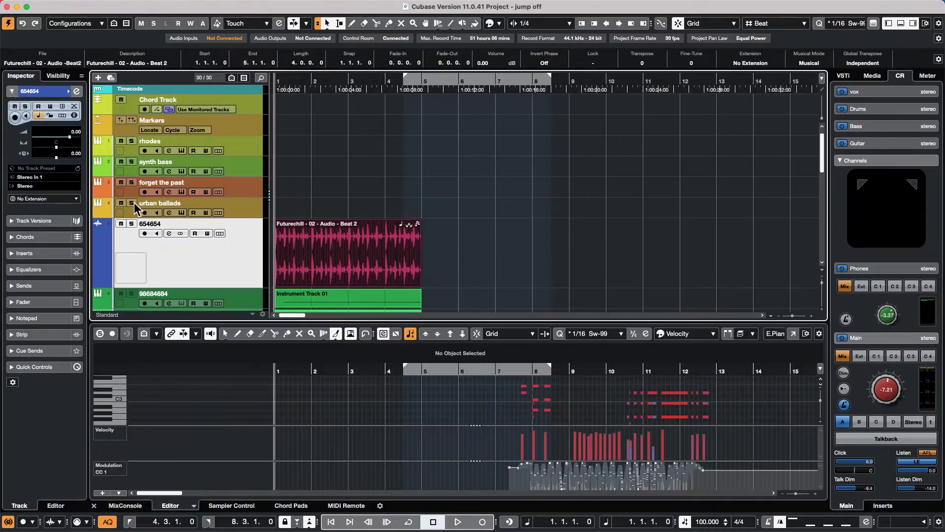
click(43, 199)
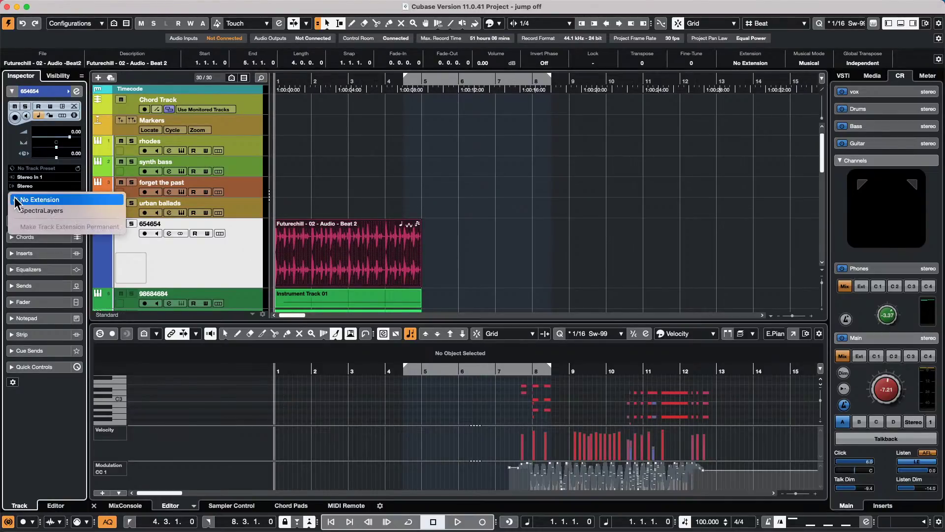
click(215, 252)
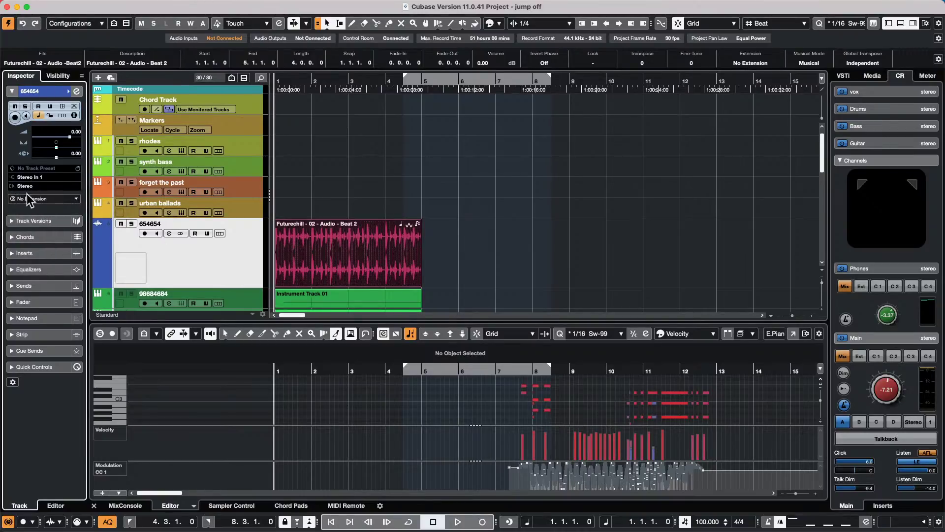
click(27, 197)
click(58, 211)
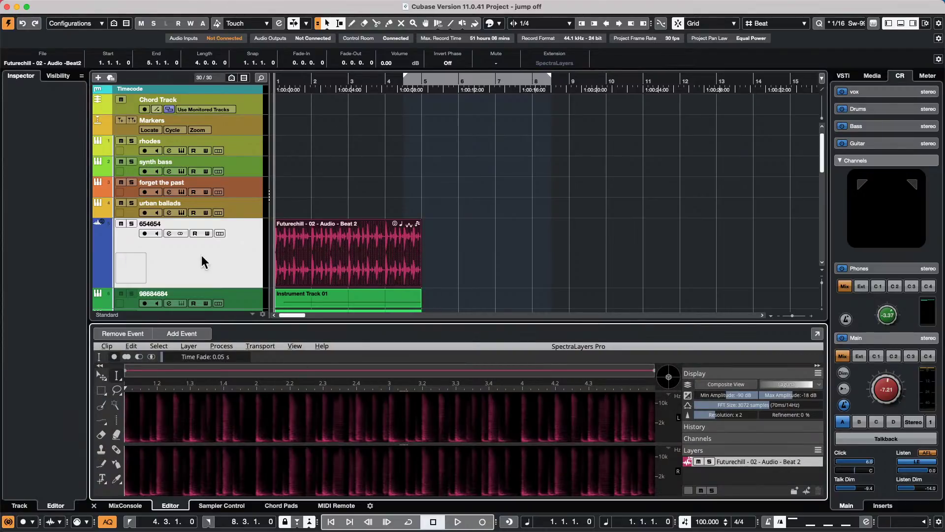
- Set the Futurechill audio track's Inspector Extension to No Extension
click(211, 274)
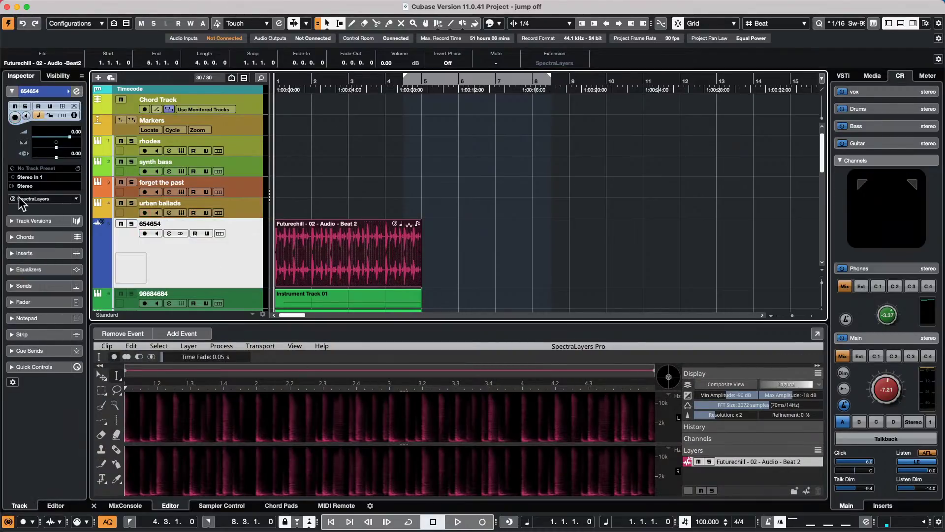
click(39, 199)
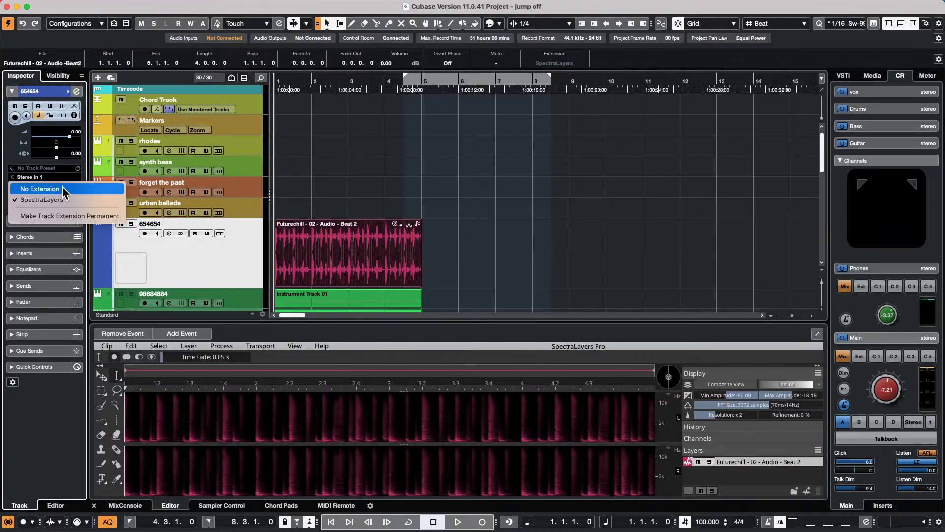
click(61, 188)
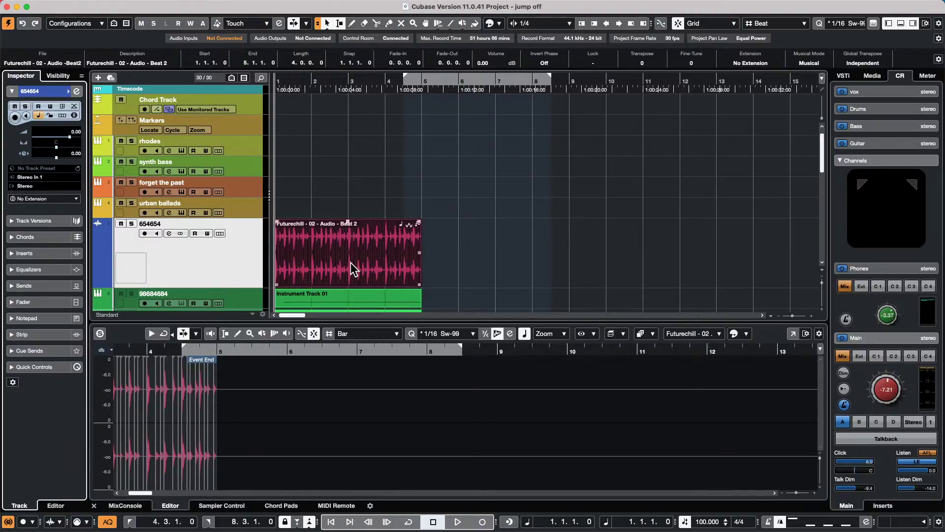
- Set the Futurechill track's Extension to SpectraLayers and double-click the event to show its spectrogram
click(49, 197)
click(367, 211)
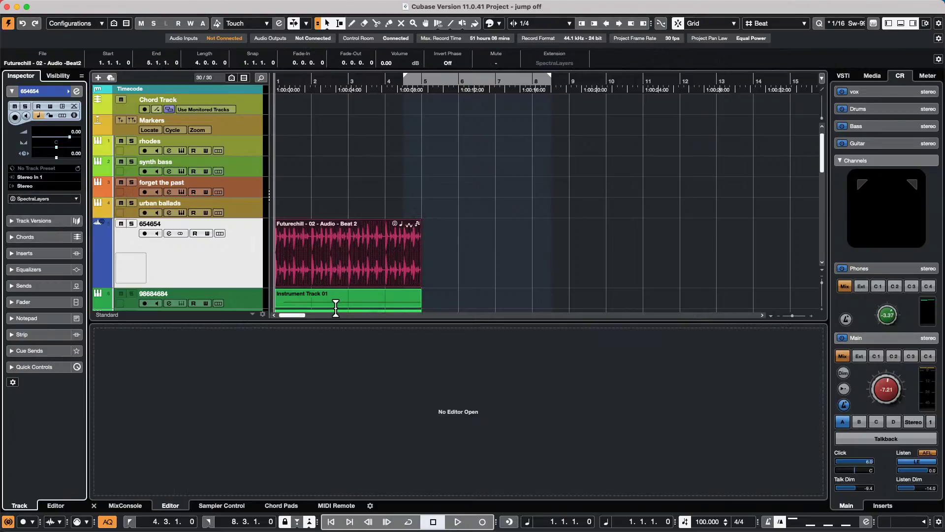
double_click(356, 259)
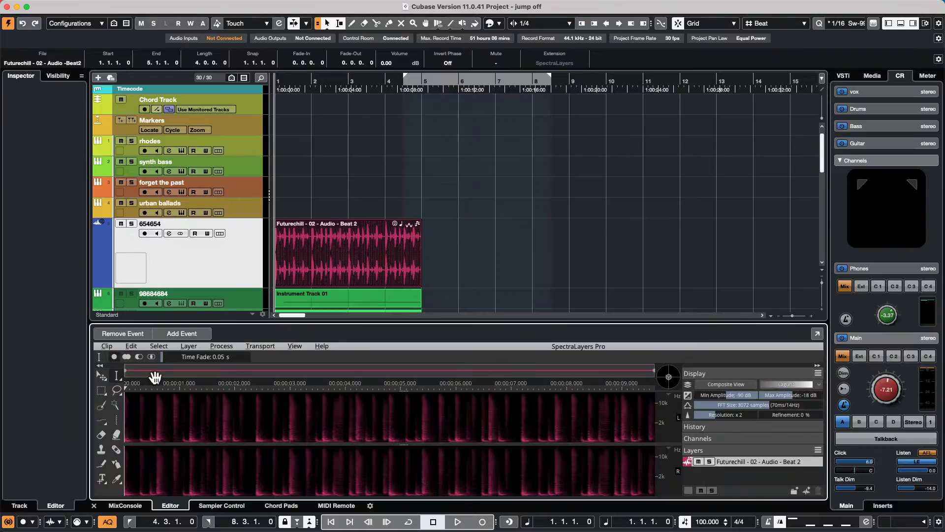
click(108, 346)
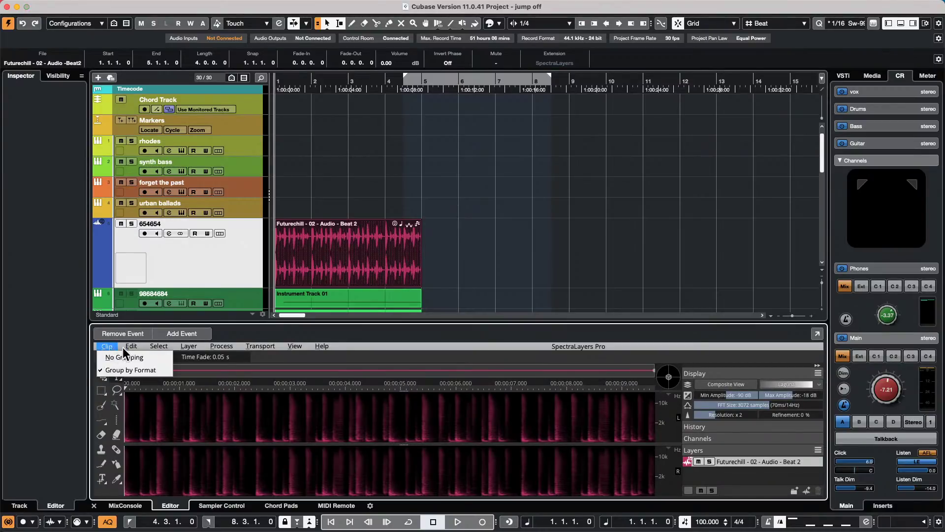
mouse_move(131, 346)
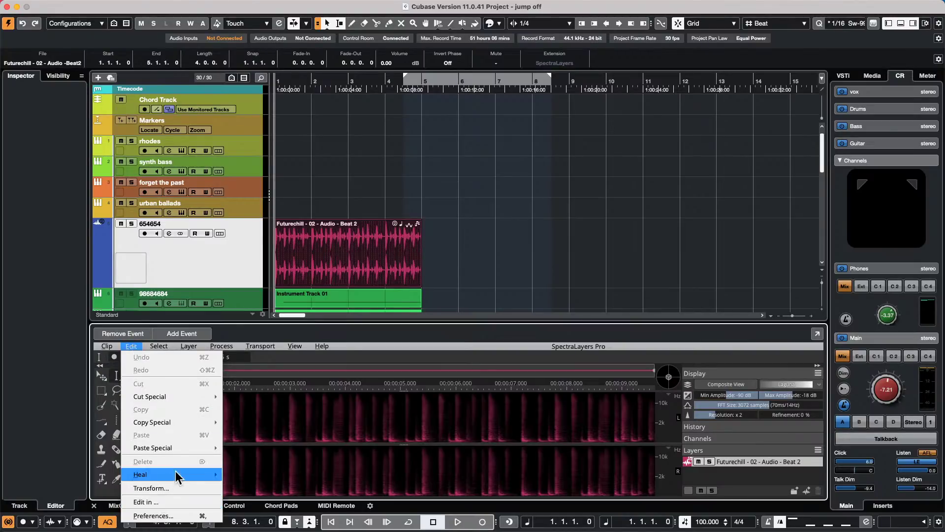
mouse_move(187, 447)
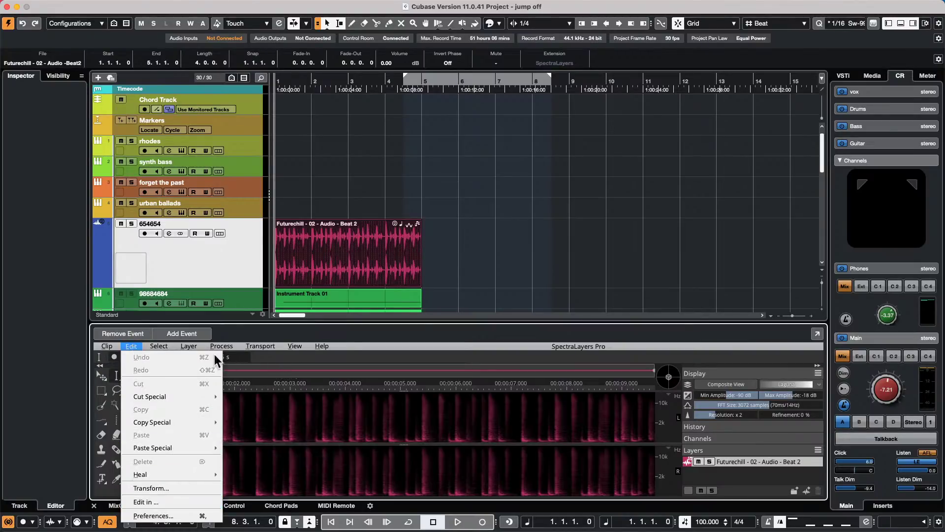
mouse_move(222, 346)
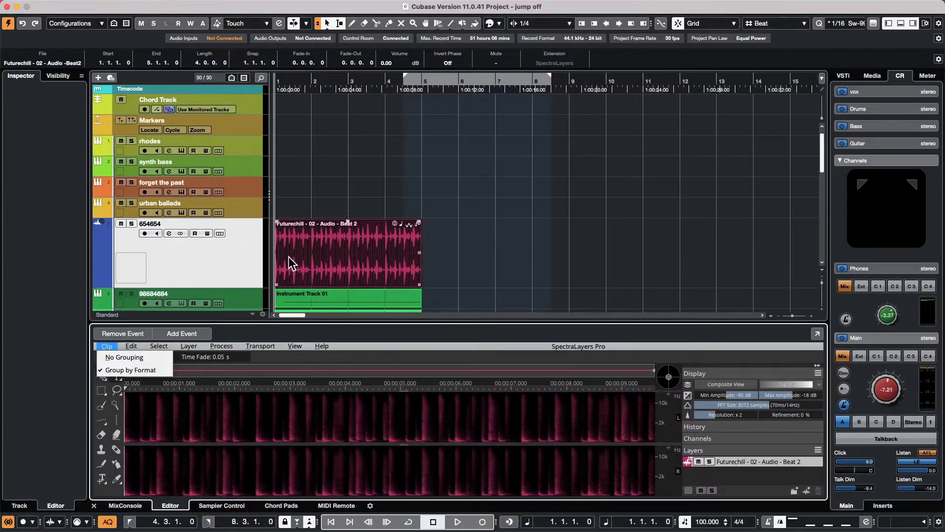
key(Left)
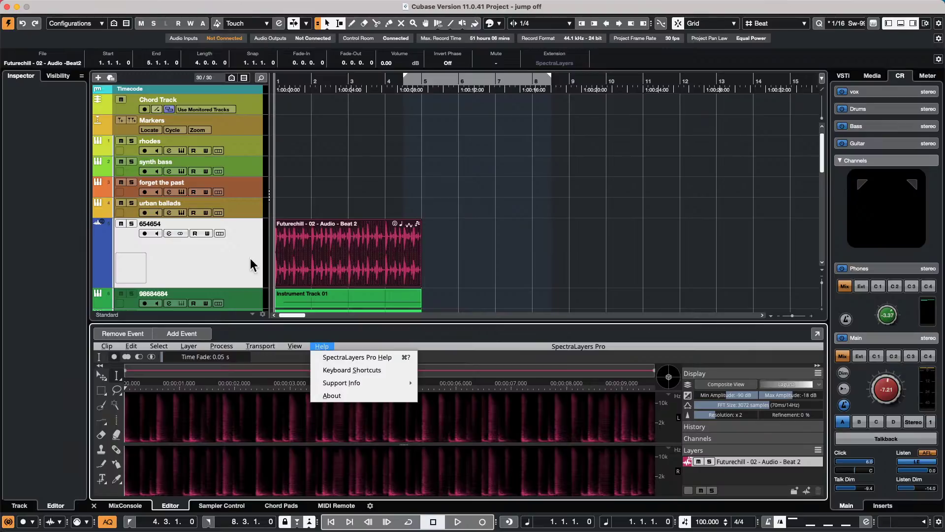
click(370, 306)
click(552, 288)
click(283, 264)
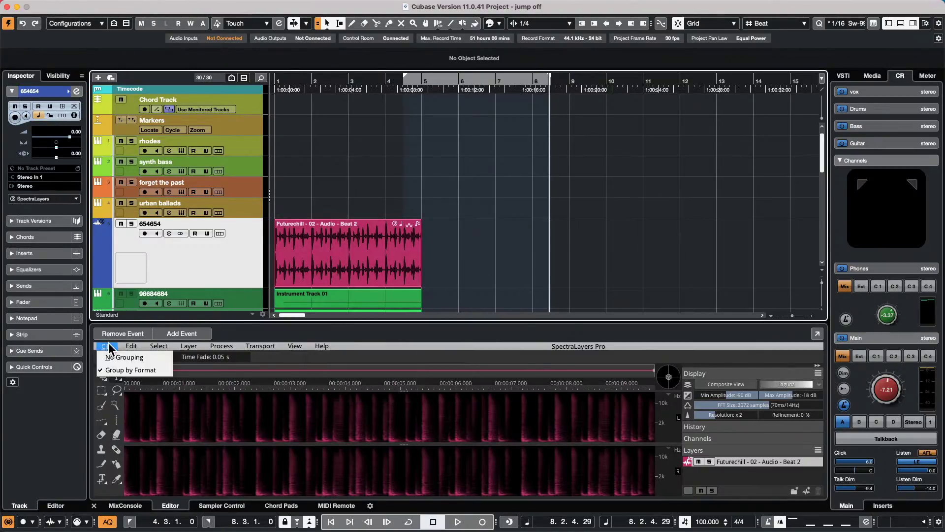
mouse_move(131, 345)
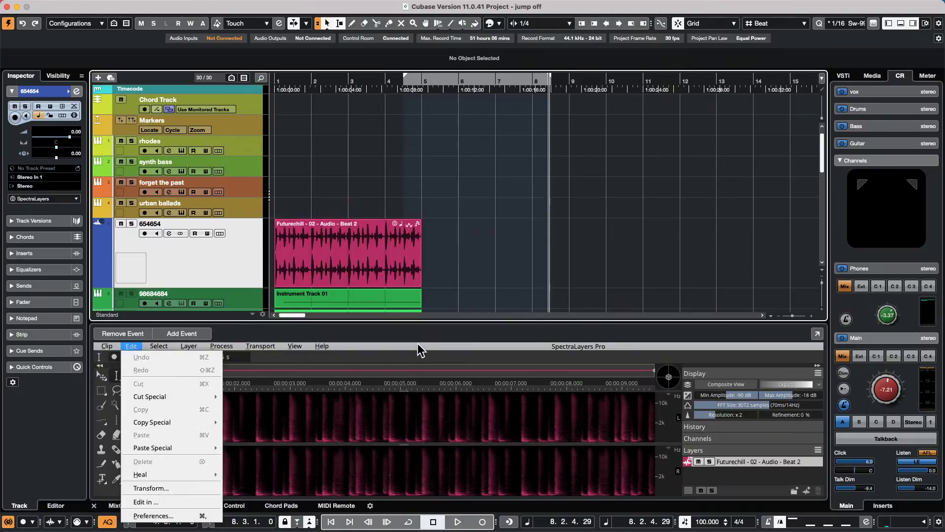
click(28, 198)
click(44, 189)
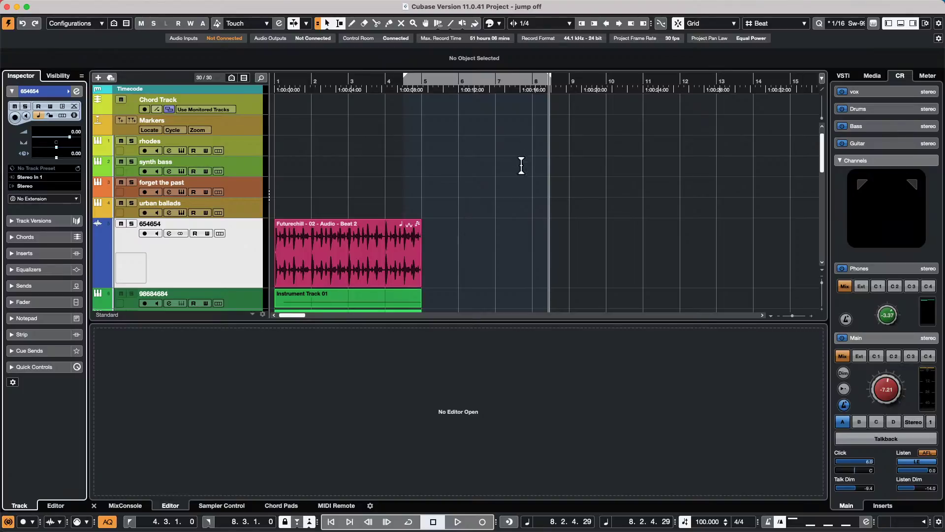
- Open the Instrument Track 01 part in a full-window Key Editor and show the MIDI > Logical Editor submenu
double_click(368, 300)
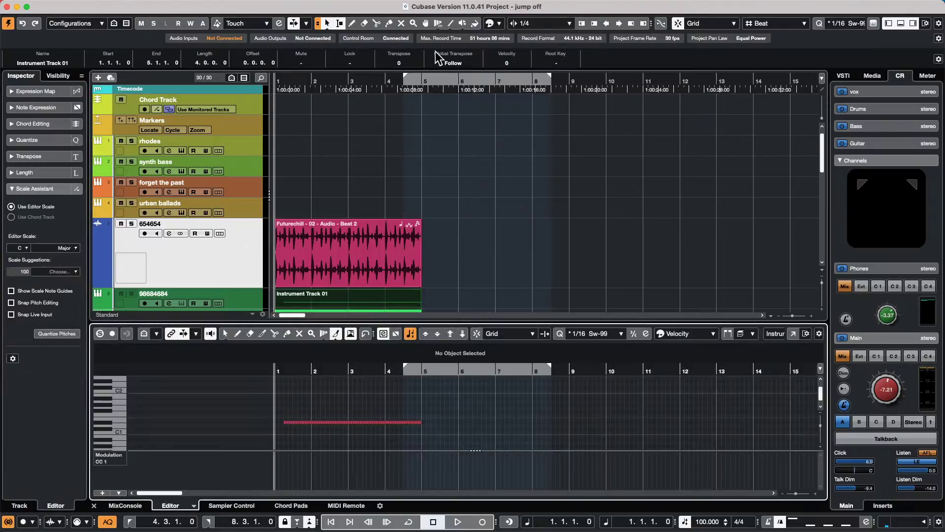
click(792, 333)
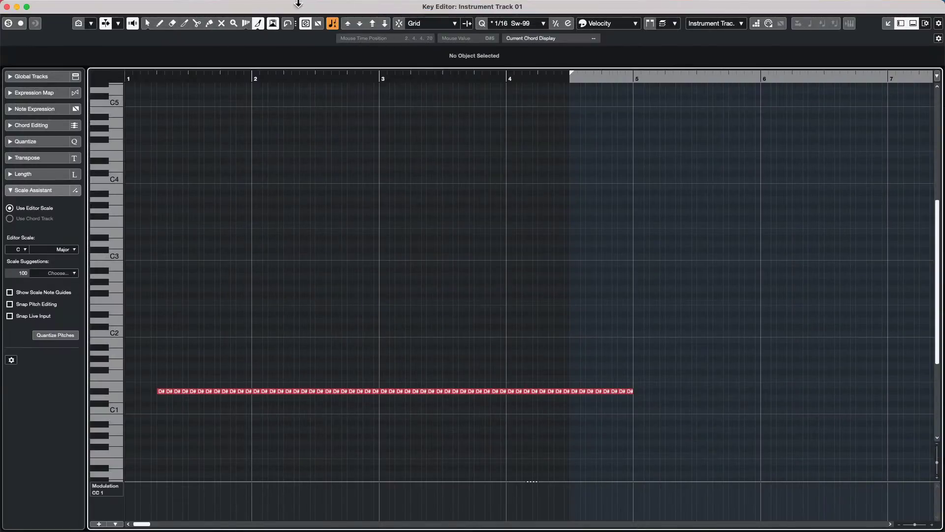
click(196, 6)
mouse_move(182, 9)
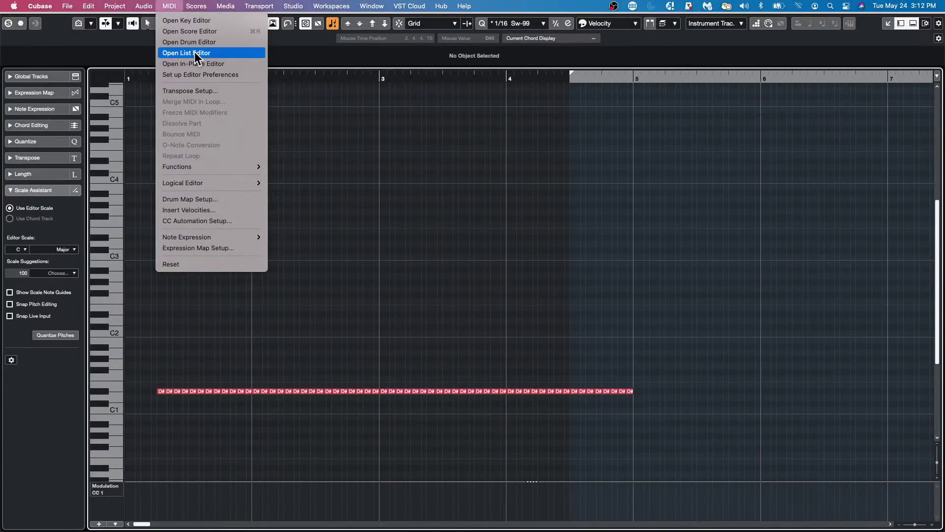
mouse_move(154, 6)
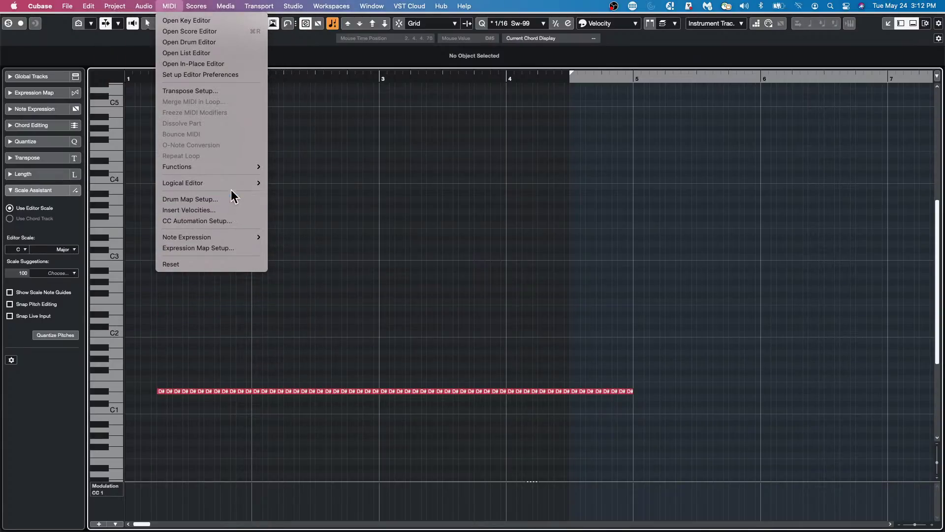
- Open the Logical Editor setup window and move it toward the upper left
mouse_move(232, 185)
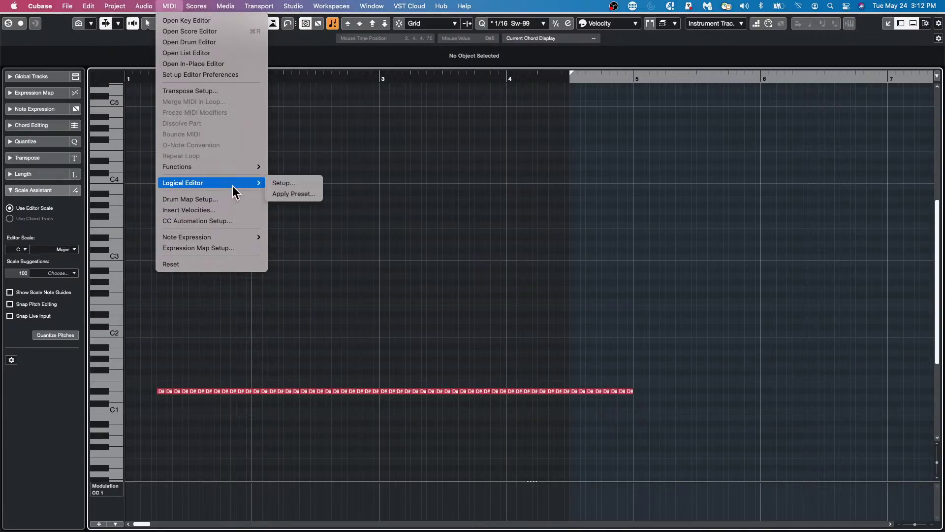
click(314, 187)
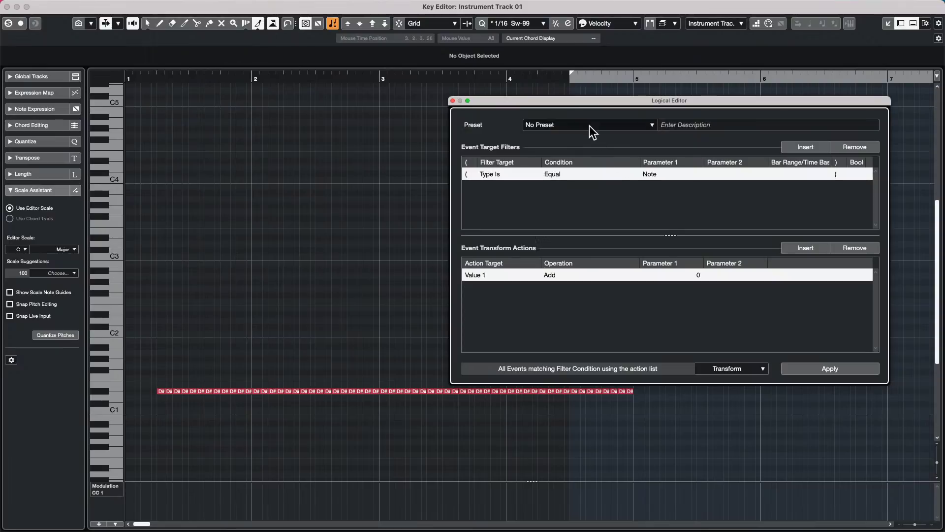
drag(589, 102, 330, 67)
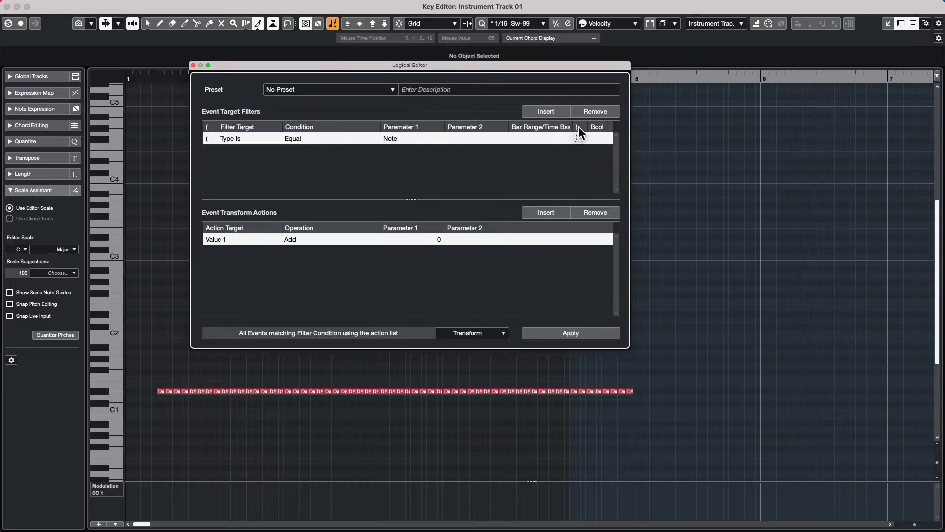
- Set the transform action to add 4 to Value 1, leaving the filter brackets unchanged
click(577, 139)
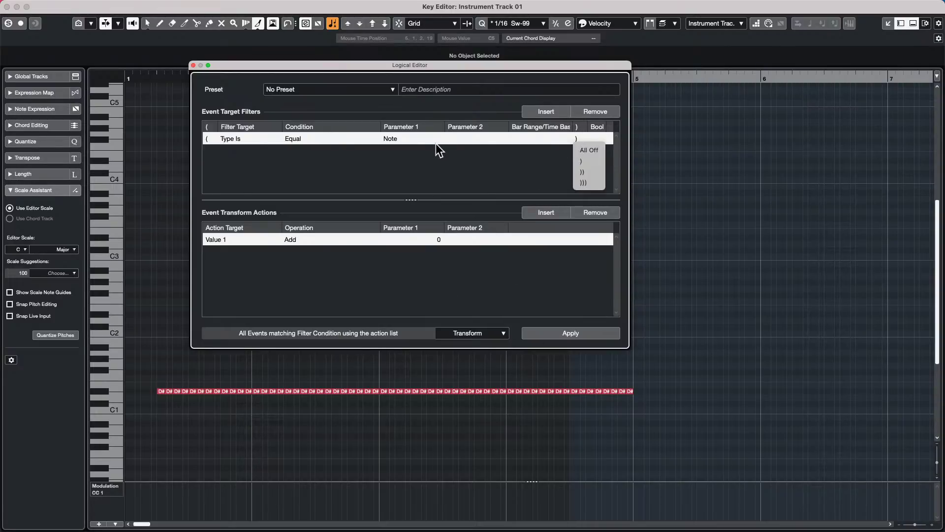
click(465, 166)
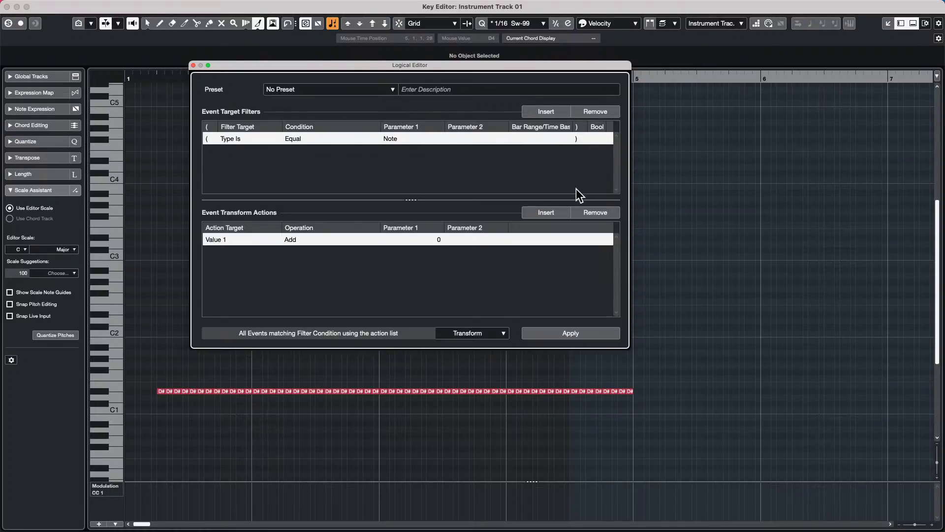
click(441, 241)
text(4)
key(Return)
- Select the early run of D#1 notes and drag them up toward F#1, zooming around bar 3
click(185, 384)
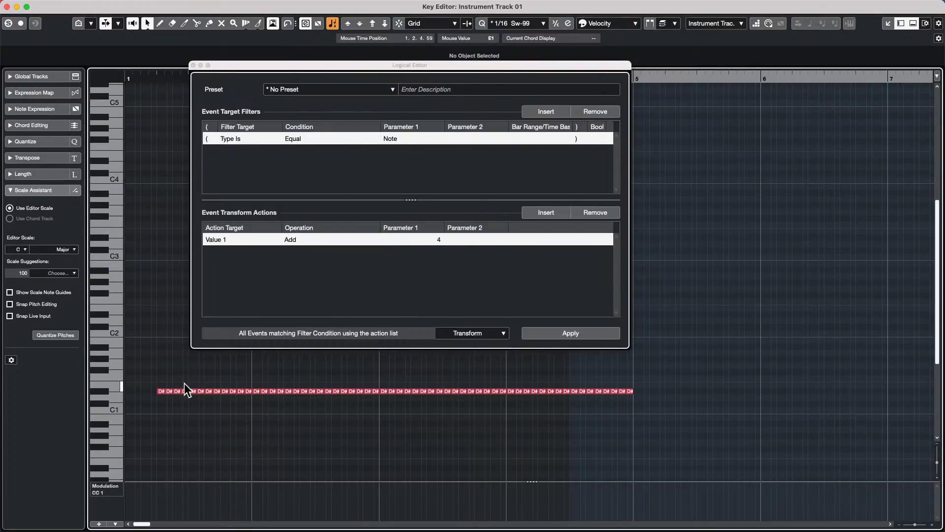
drag(189, 376, 368, 404)
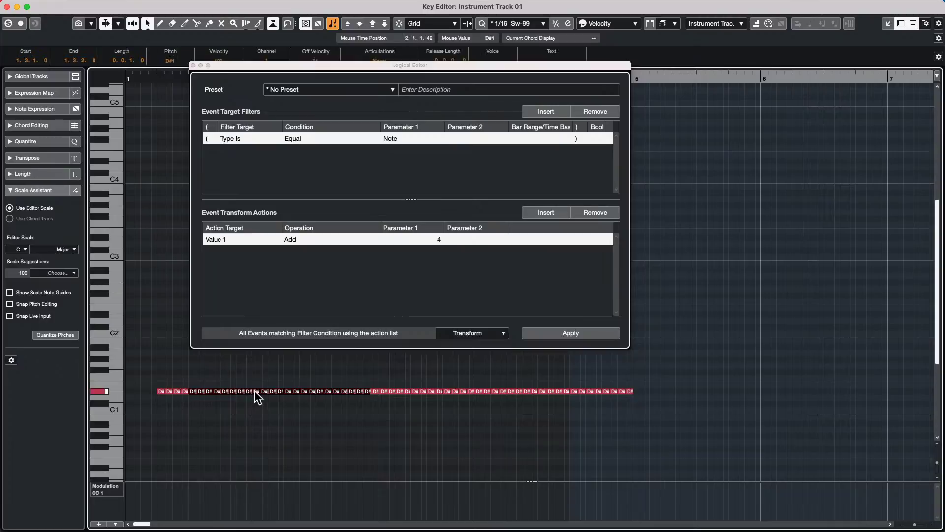
drag(255, 391, 369, 398)
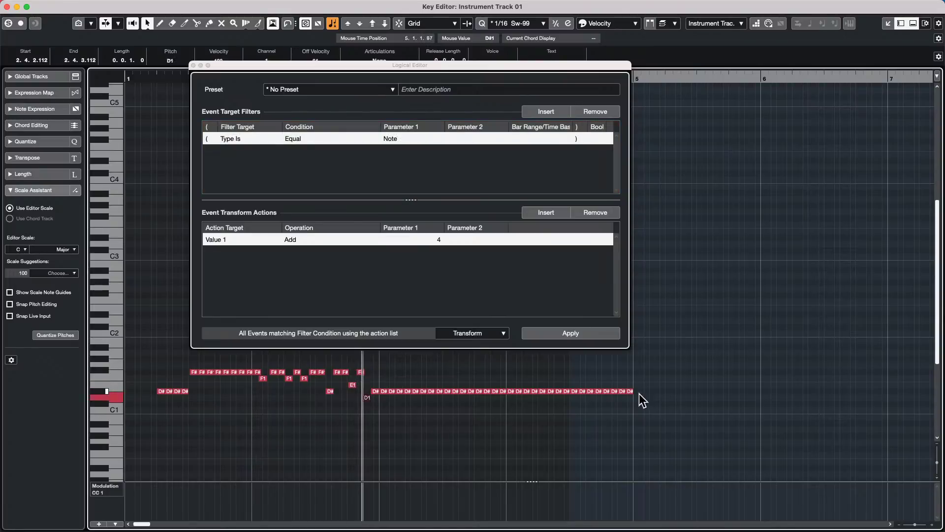
scroll(616, 396, up, 5)
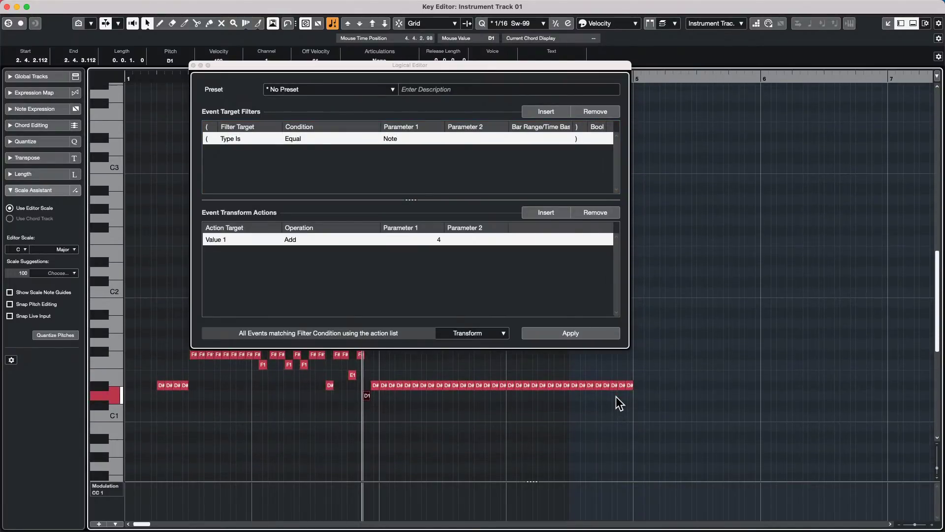
key(g)
key(h)
key(h)
key(h)
key(h)
key(h)
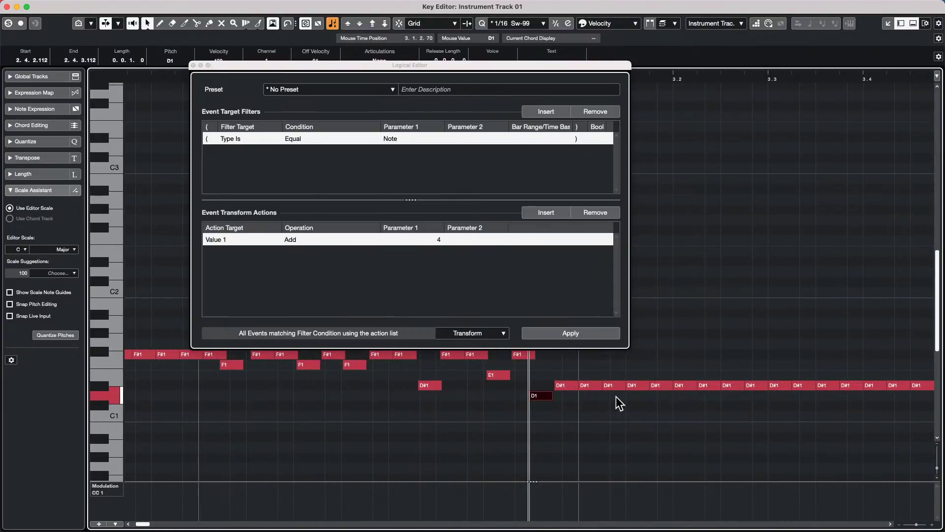
scroll(482, 416, up, 1)
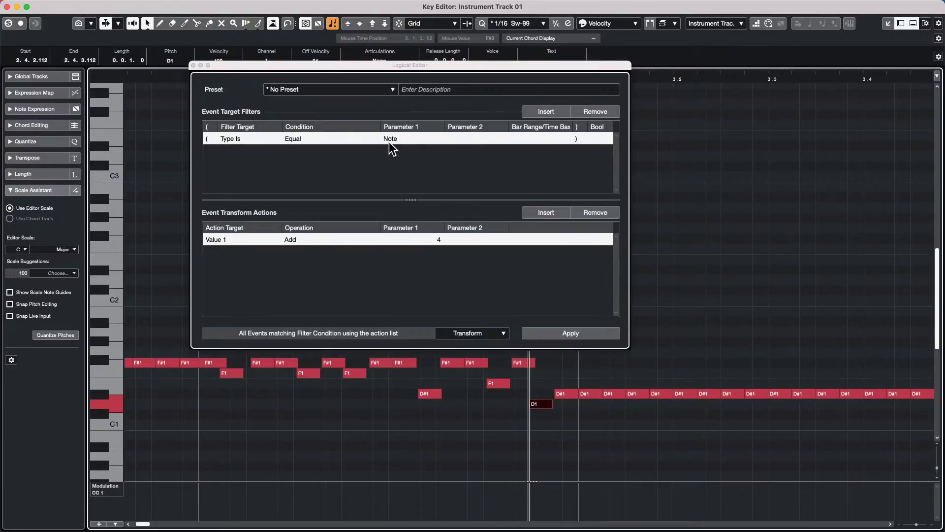
- Insert a second And filter condition and set its target to Pitch (Value 1)
click(550, 114)
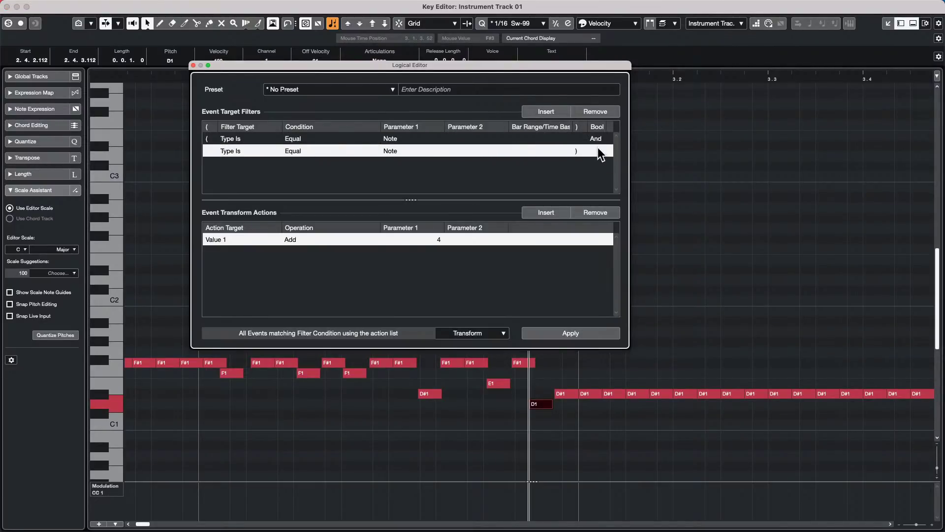
click(575, 151)
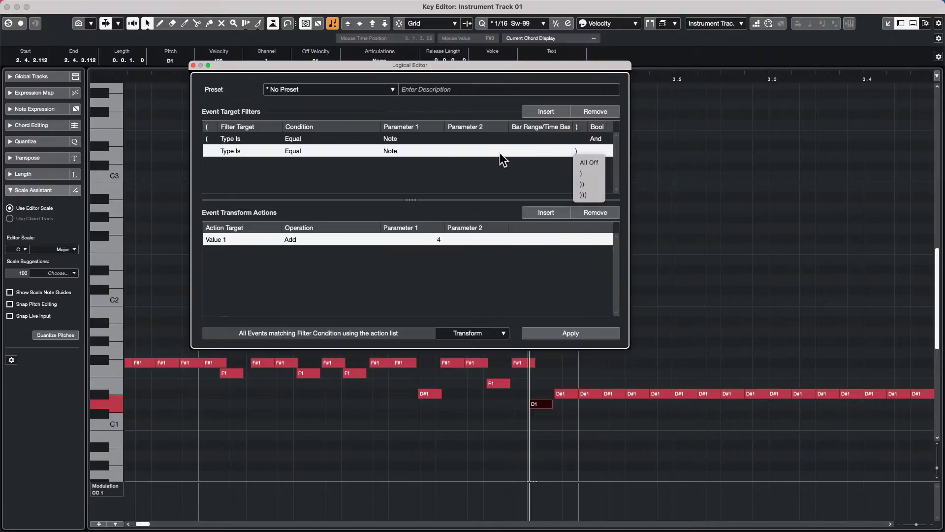
click(575, 153)
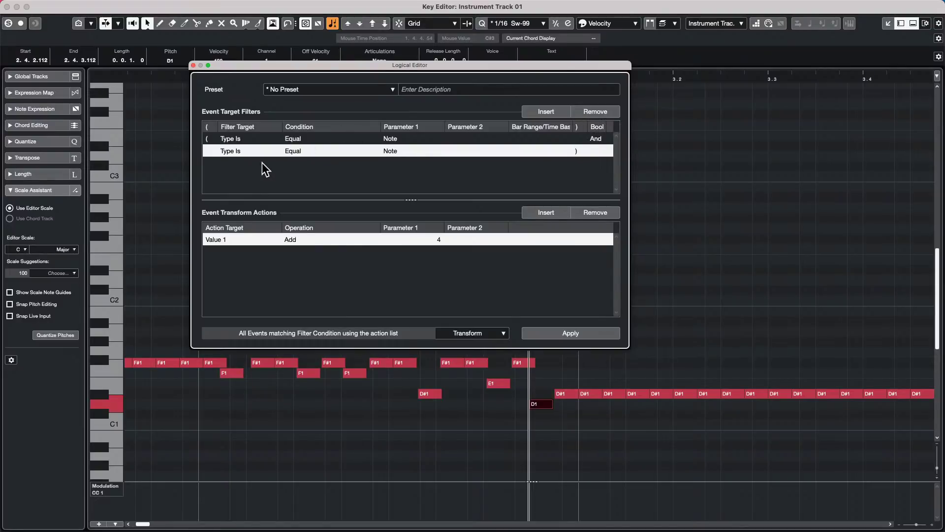
click(232, 150)
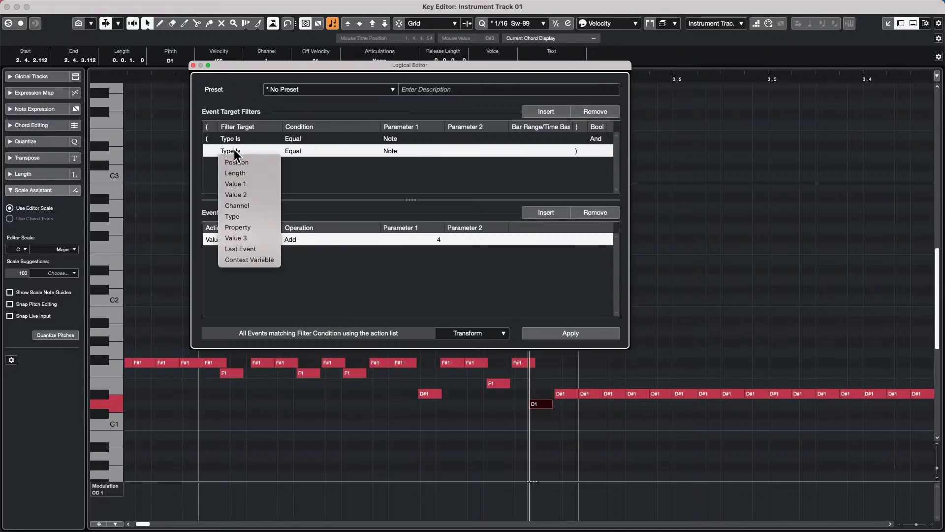
click(247, 184)
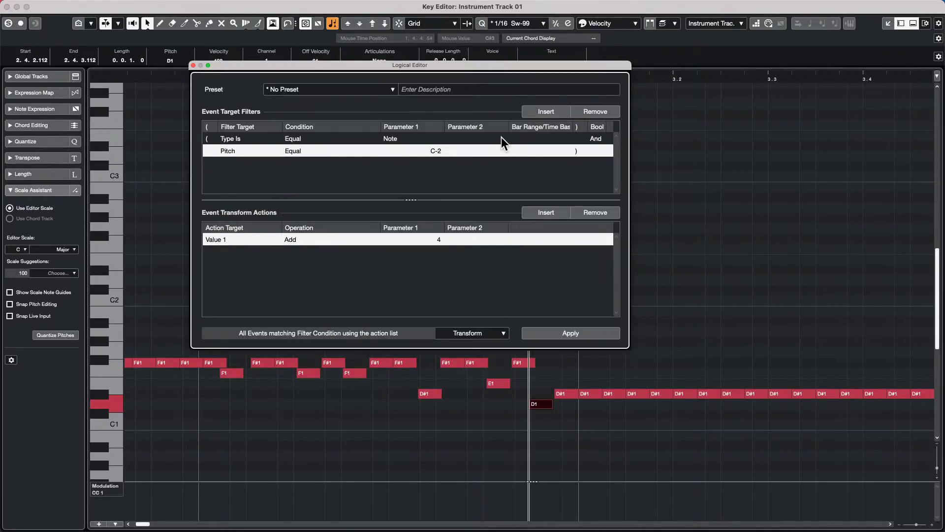
- Make the condition match pitch D#1 and change the function from Transform to Select
click(436, 151)
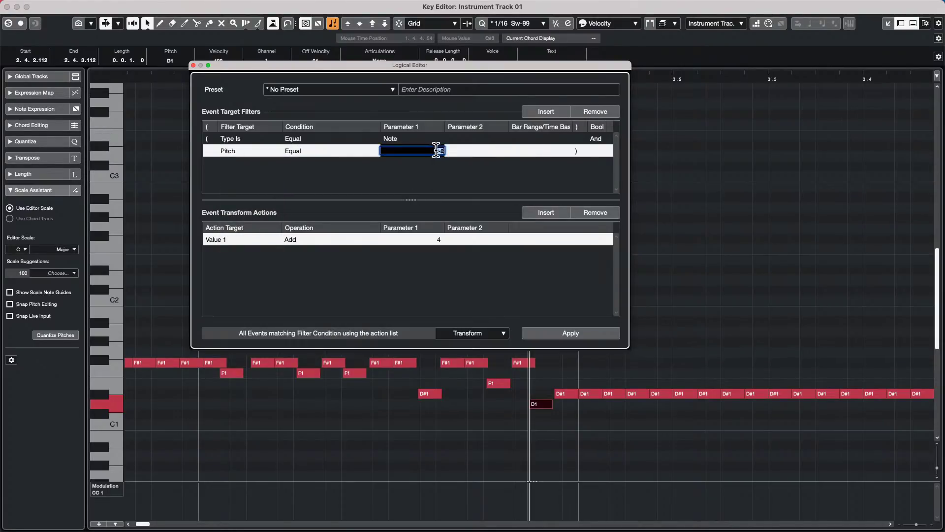
scroll(435, 150, up, 13)
scroll(433, 151, up, 10)
scroll(433, 151, up, 6)
scroll(433, 151, up, 2)
key(Return)
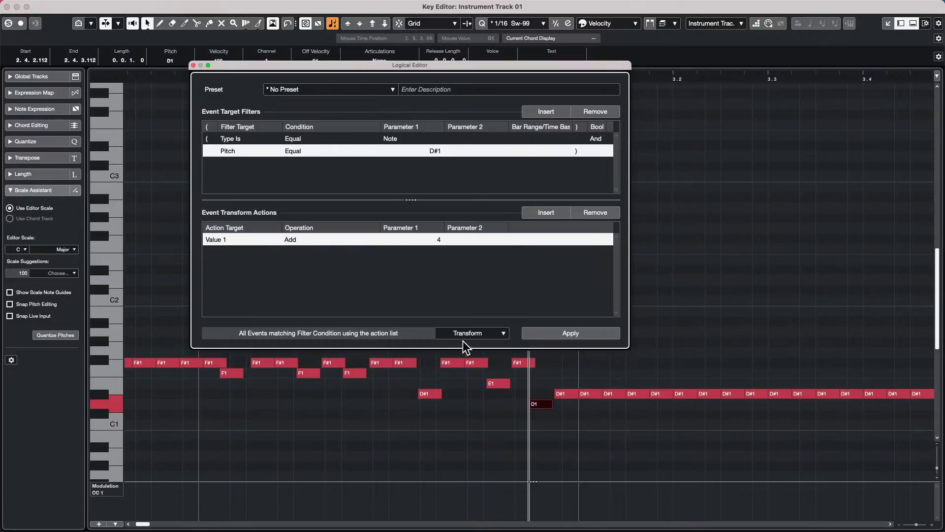
click(465, 336)
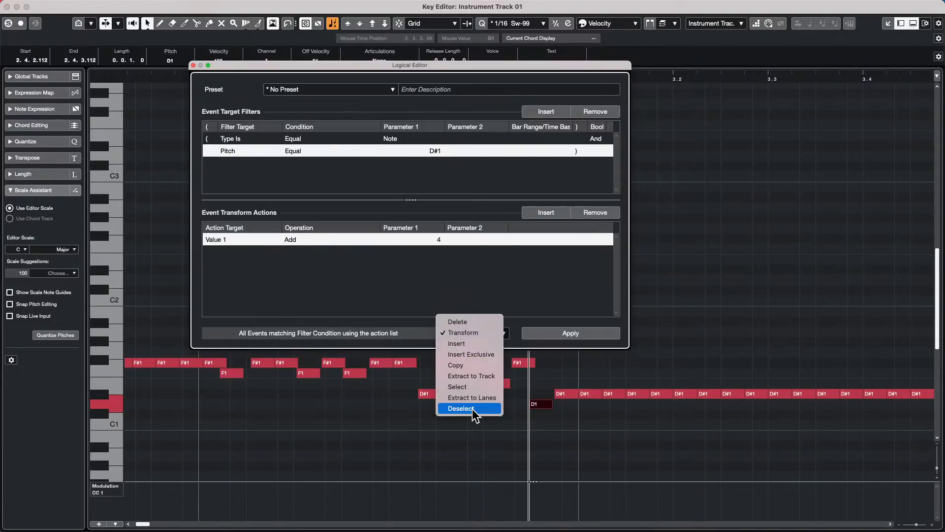
click(480, 388)
- Apply the filter to select the D#1 notes and remove the Pitch condition's closing bracket
click(593, 329)
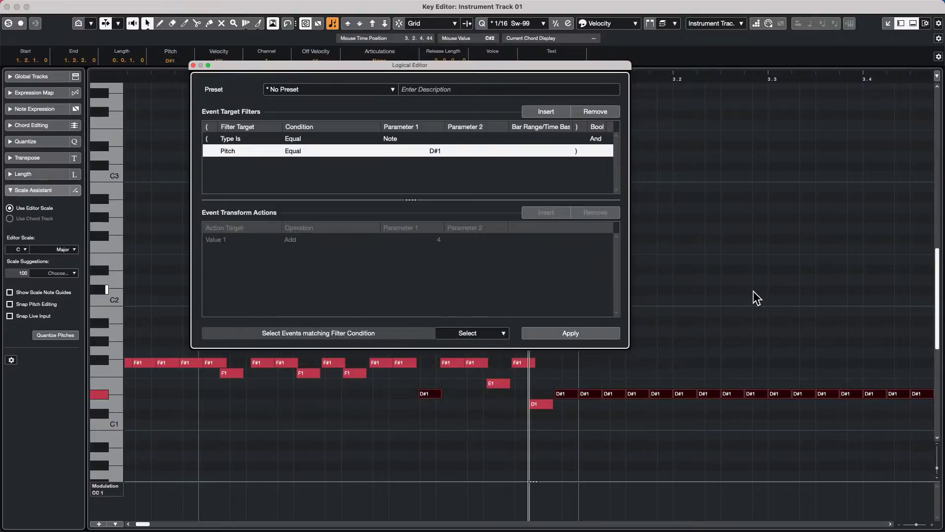
click(578, 152)
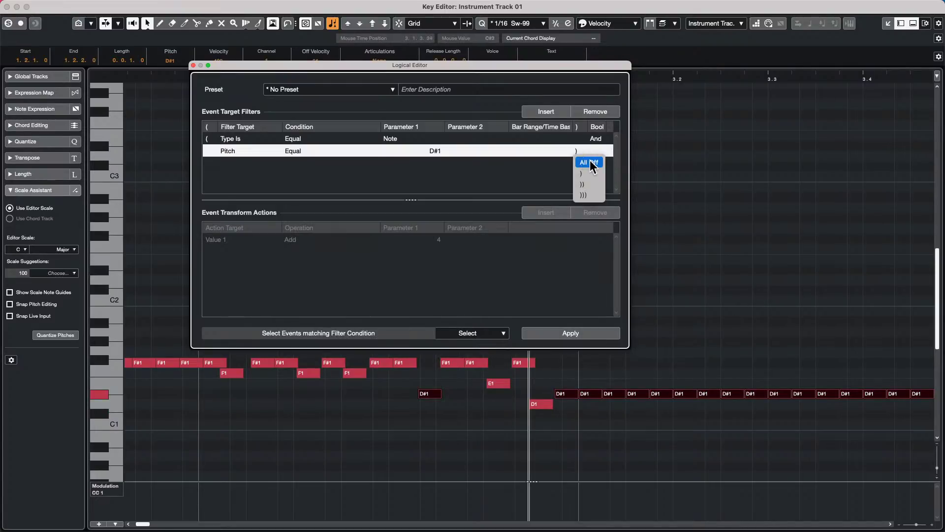
click(589, 161)
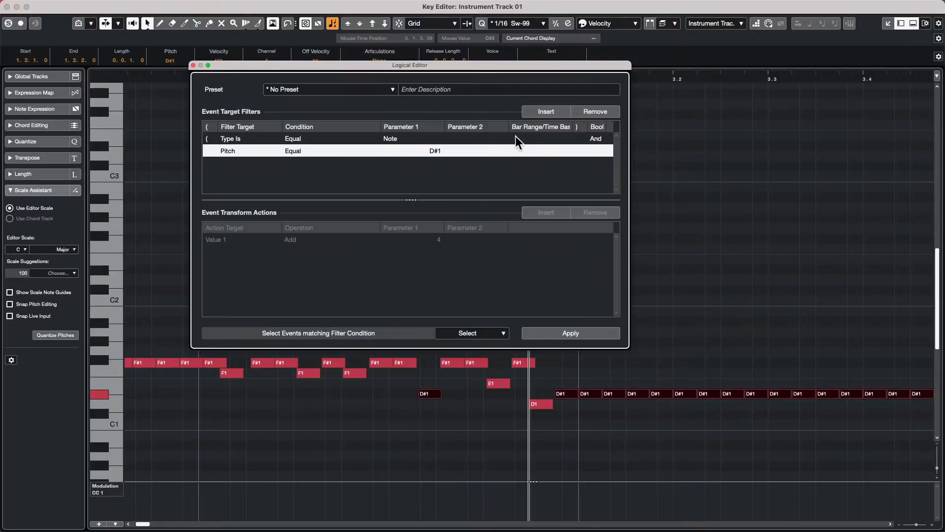
- Add a third condition filtering pitch equal to F1, replacing the default C-2
click(548, 108)
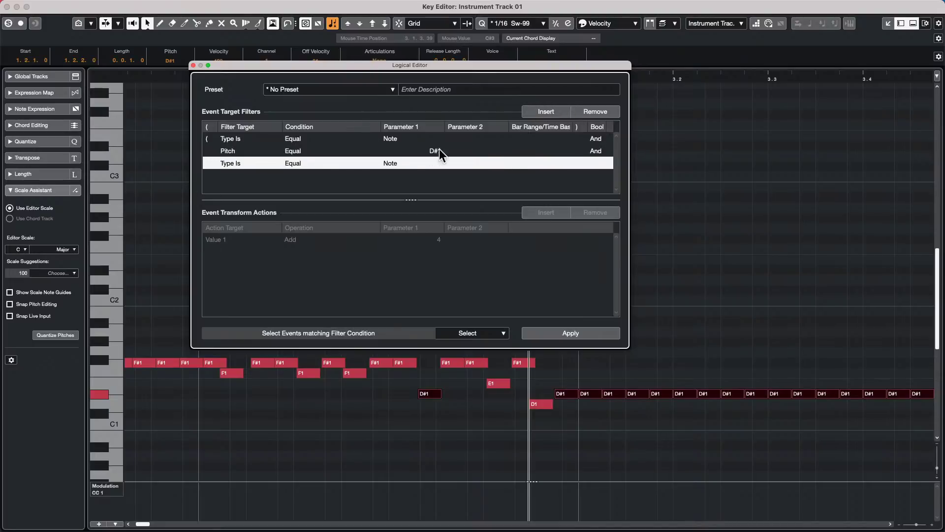
click(580, 150)
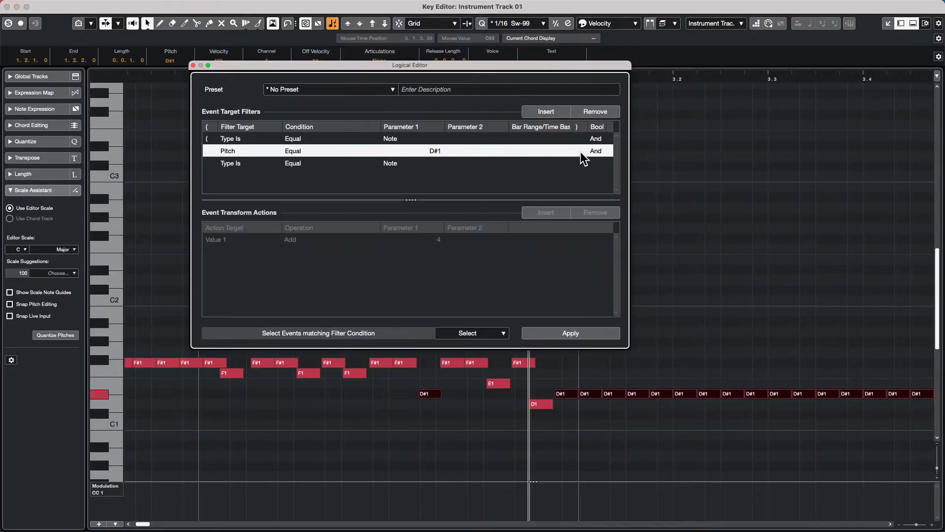
click(580, 152)
click(591, 162)
click(238, 164)
click(238, 164)
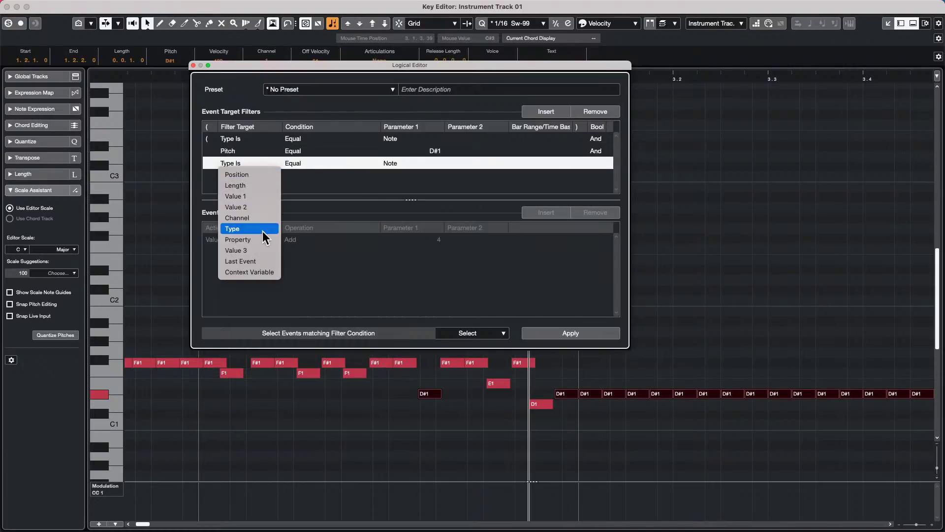
click(263, 196)
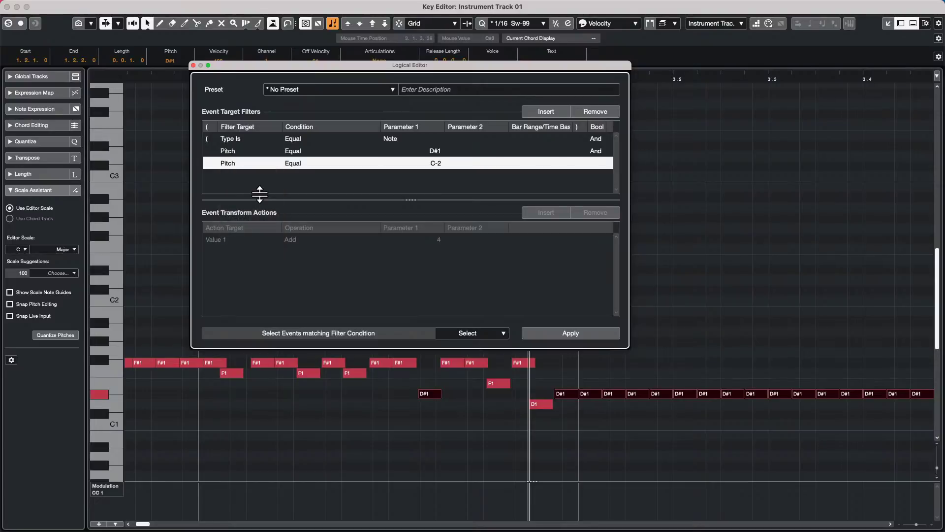
double_click(438, 162)
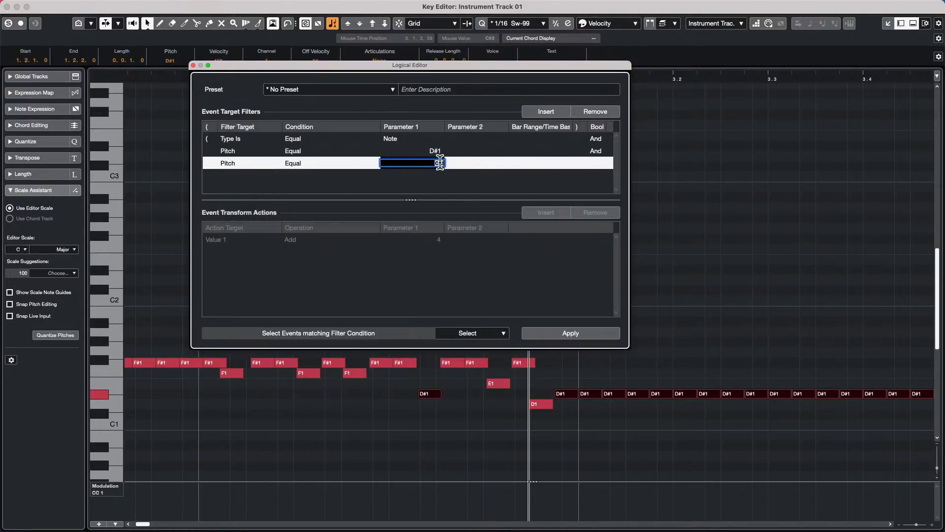
key(BackSpace)
text(f1)
key(Return)
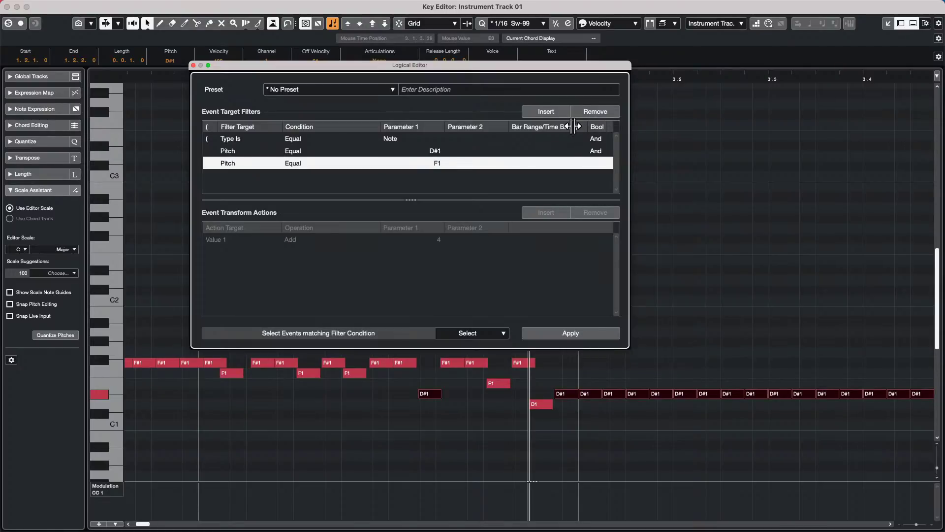
- Restore the default column widths of the filter table
drag(573, 127, 580, 127)
drag(505, 127, 559, 128)
right_click(571, 125)
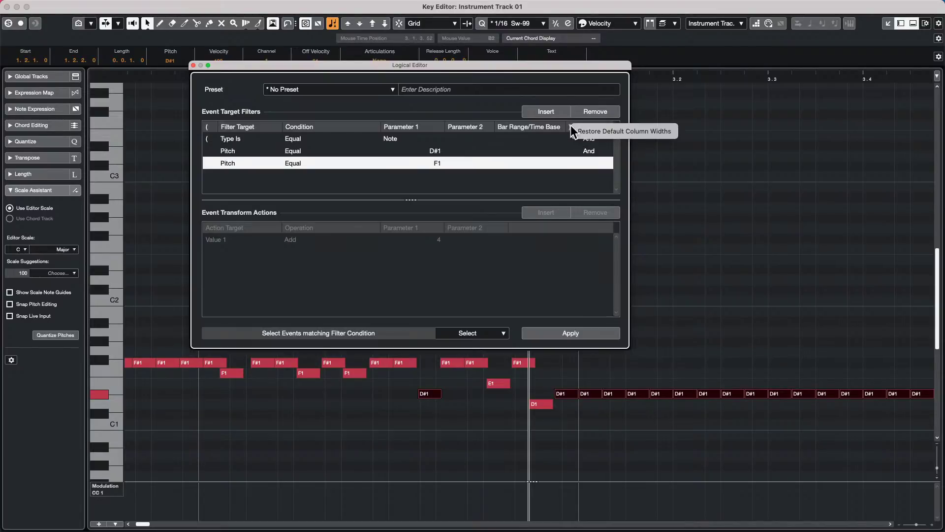
click(569, 128)
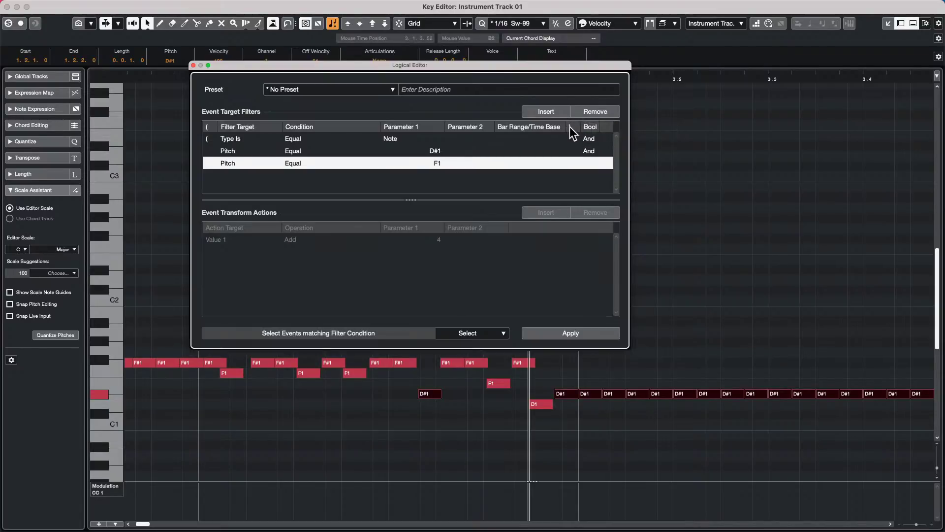
right_click(580, 125)
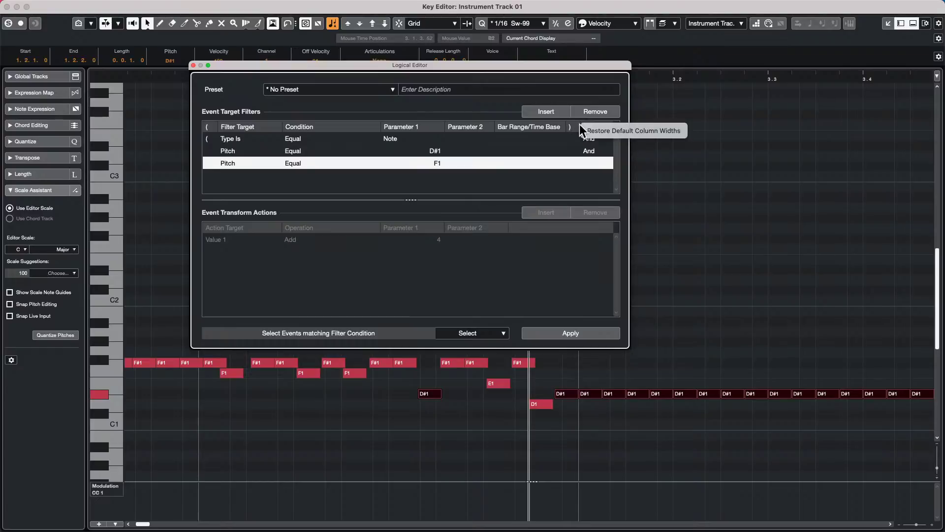
click(583, 129)
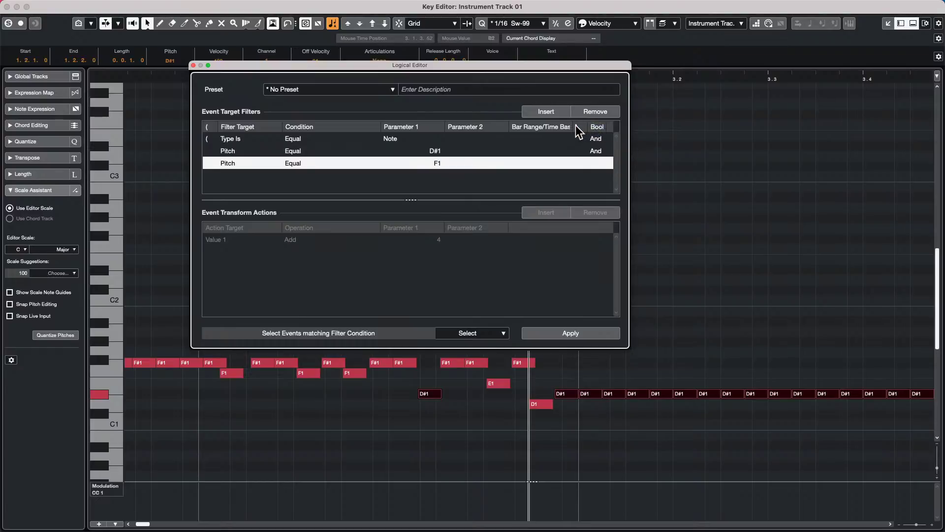
- Try double and triple closing brackets and an Or link on the note-type condition, then apply
click(577, 138)
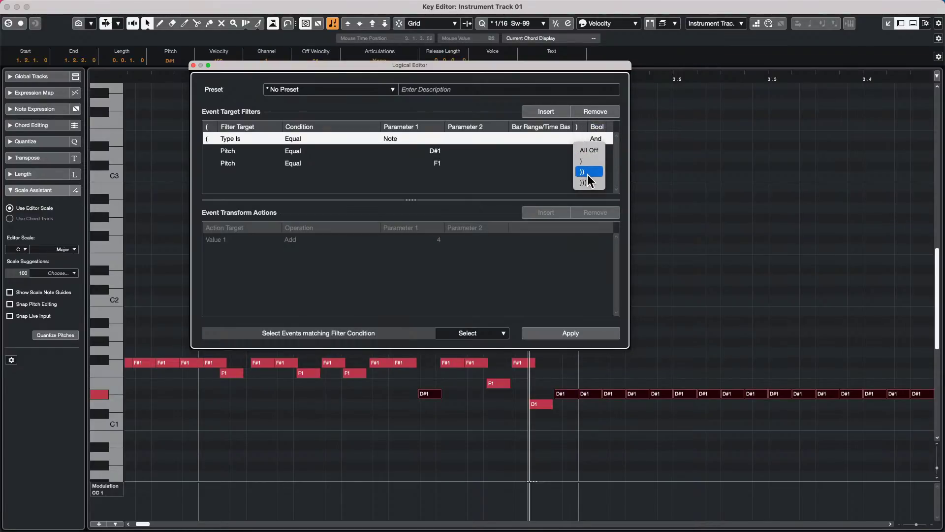
click(586, 174)
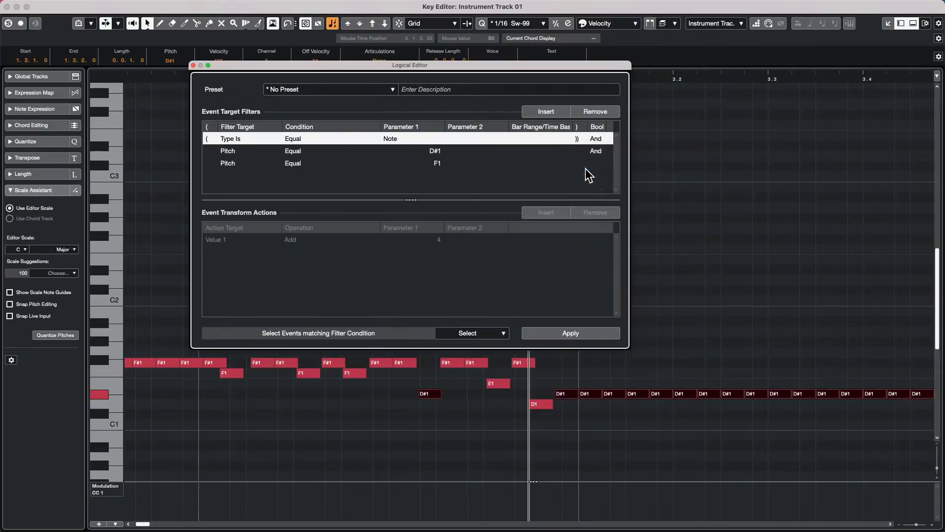
click(579, 147)
click(579, 149)
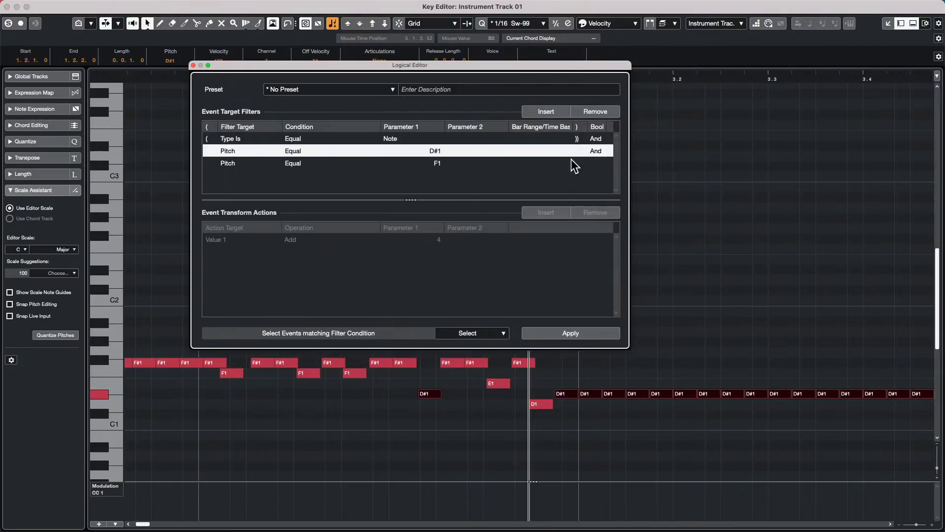
click(593, 138)
click(604, 139)
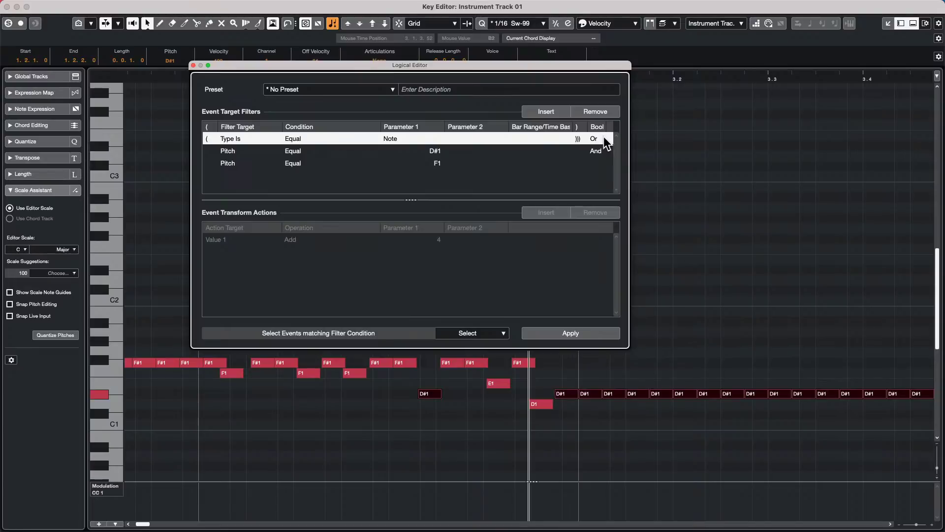
click(587, 333)
- Return the note-type condition to And with a single closing bracket and apply again
click(598, 139)
click(599, 140)
click(599, 141)
click(598, 139)
click(594, 151)
click(601, 146)
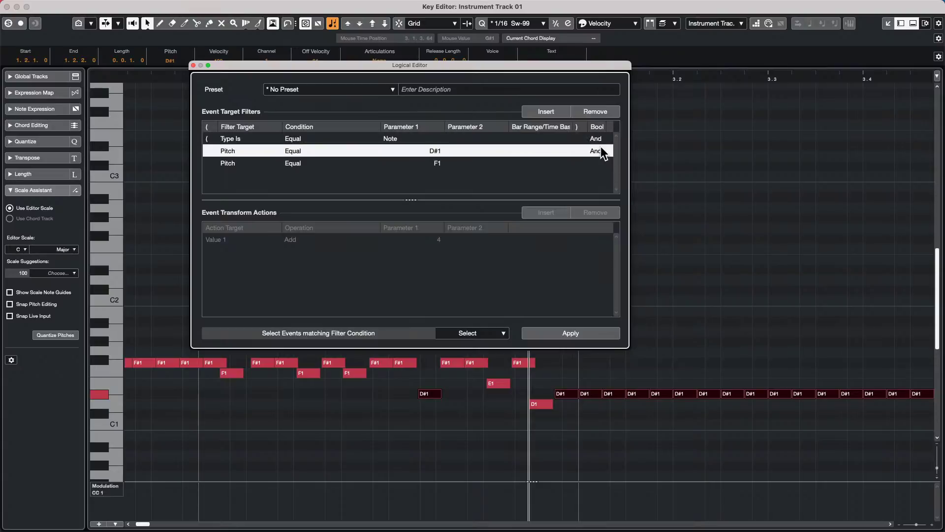
click(604, 133)
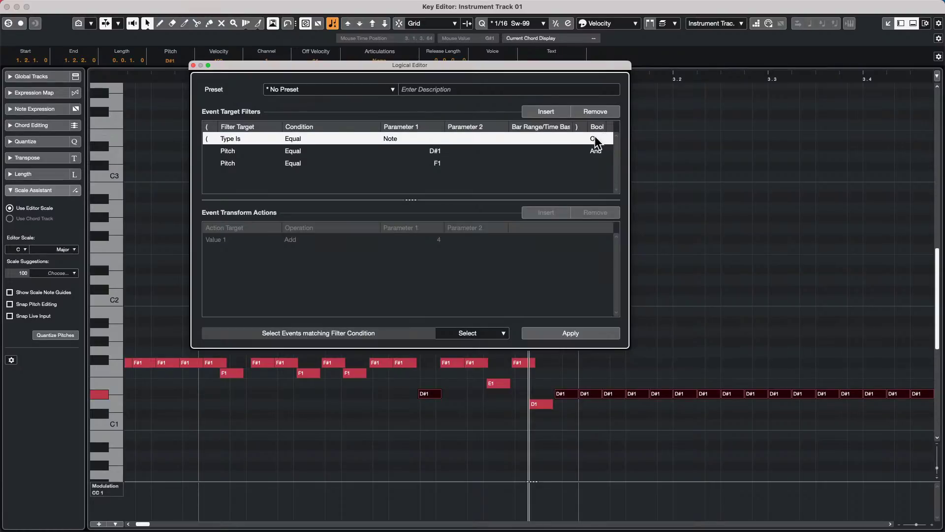
click(581, 139)
click(588, 163)
click(586, 332)
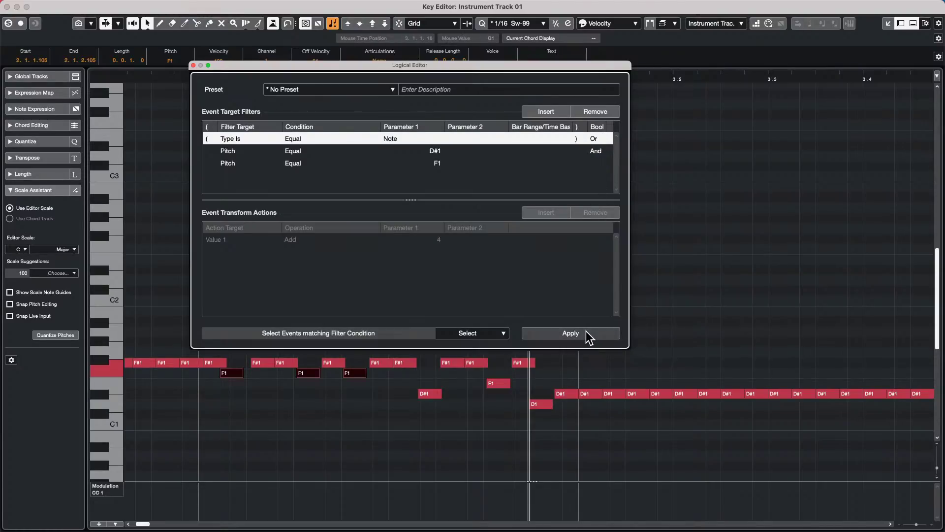
- Link the D#1 and F1 pitch conditions with Or and set the note-type link to And
click(578, 142)
click(584, 150)
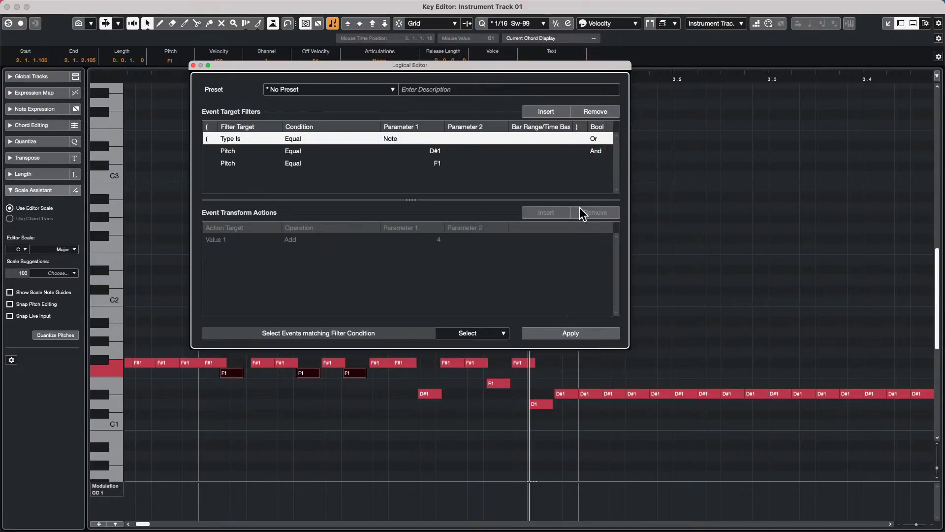
click(595, 151)
click(596, 153)
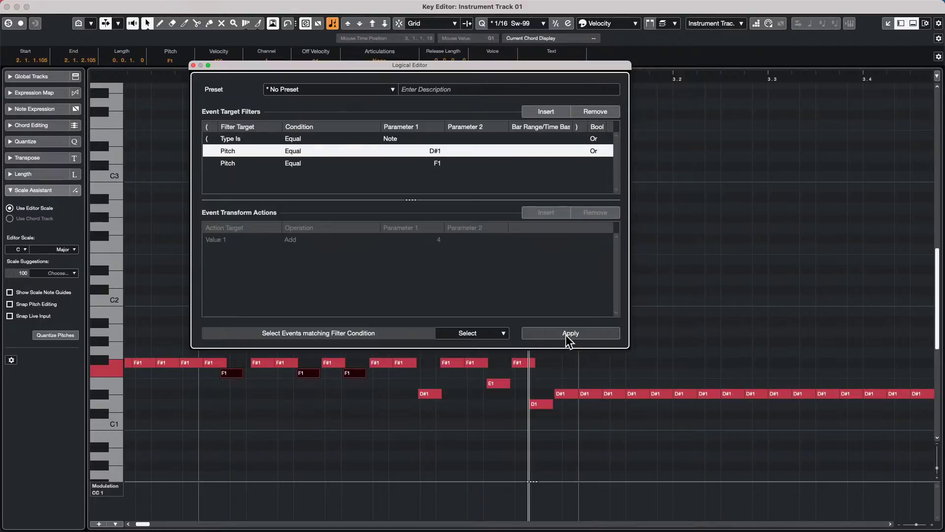
click(599, 138)
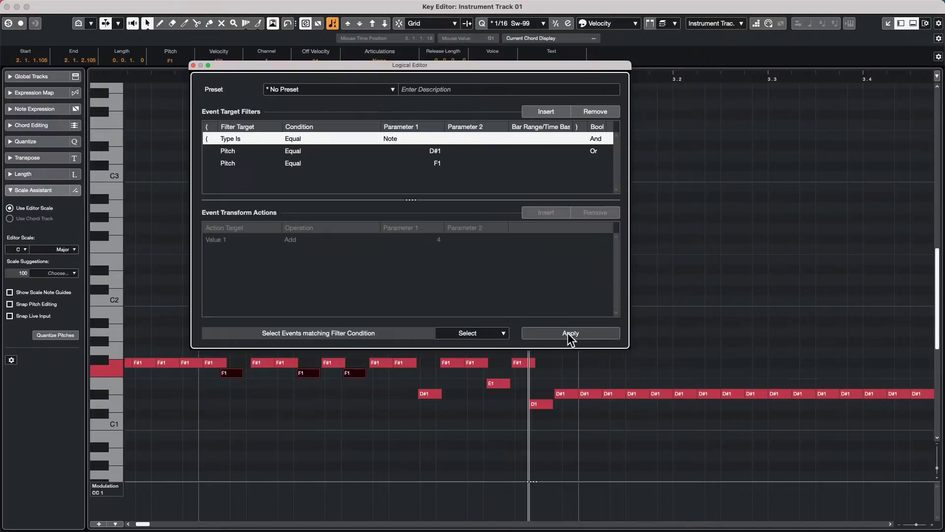
- Test single and double closing brackets on Type Is, applying the filter each time
click(579, 138)
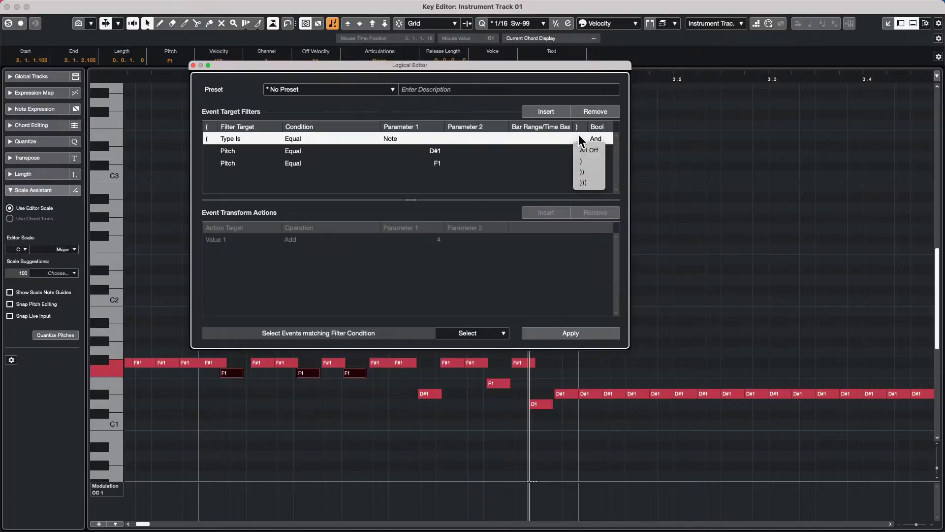
click(583, 161)
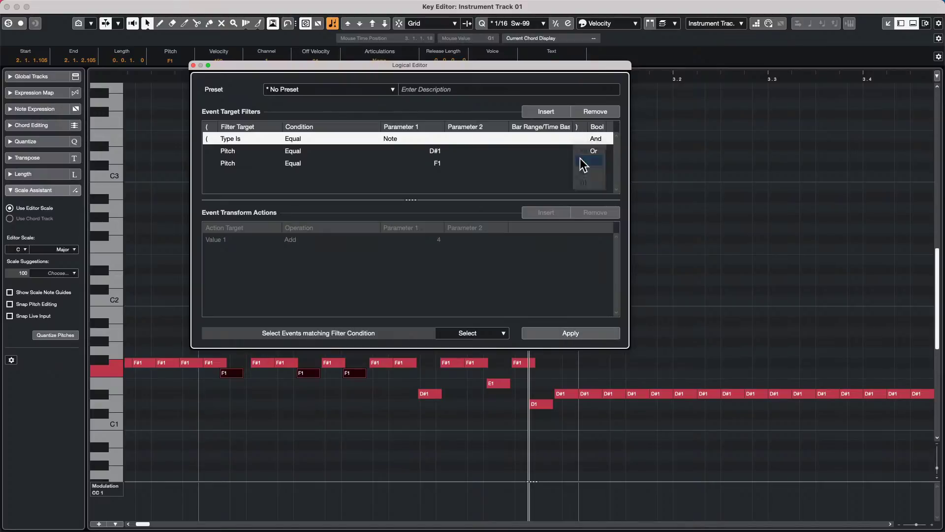
click(561, 332)
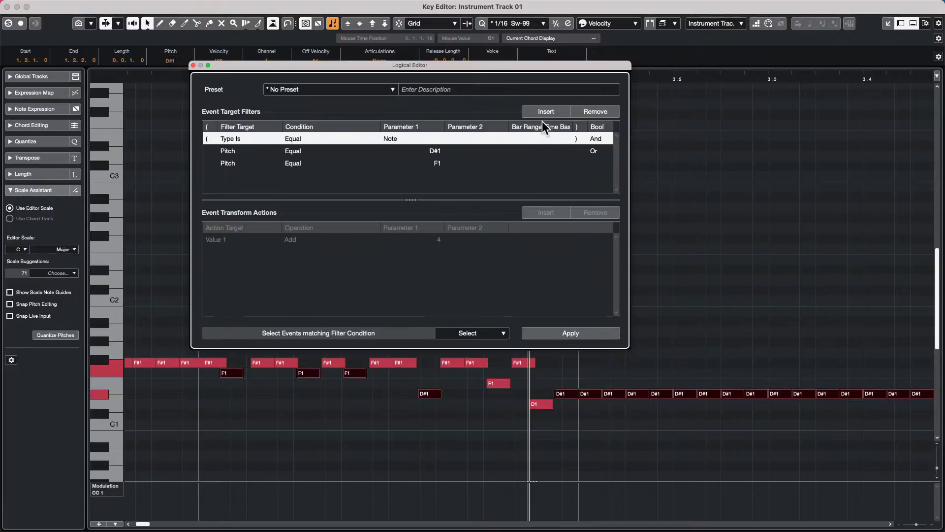
click(576, 139)
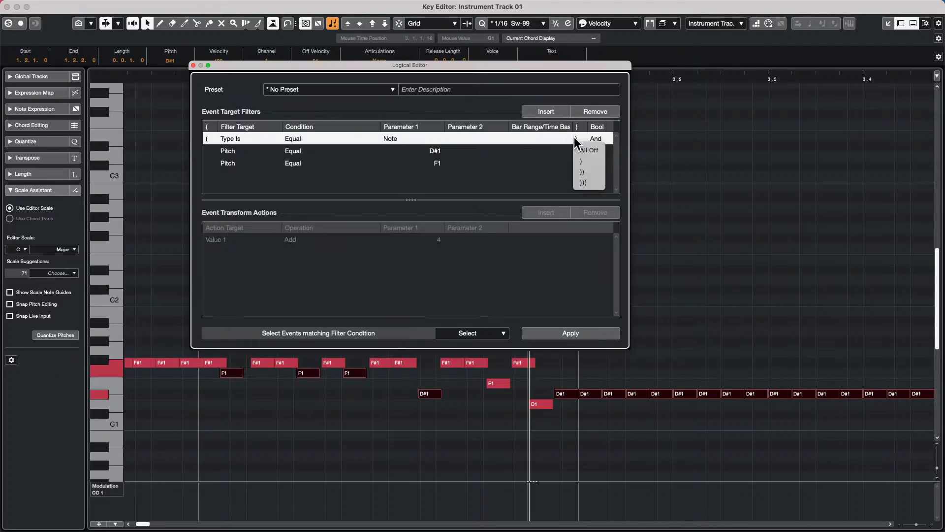
click(584, 171)
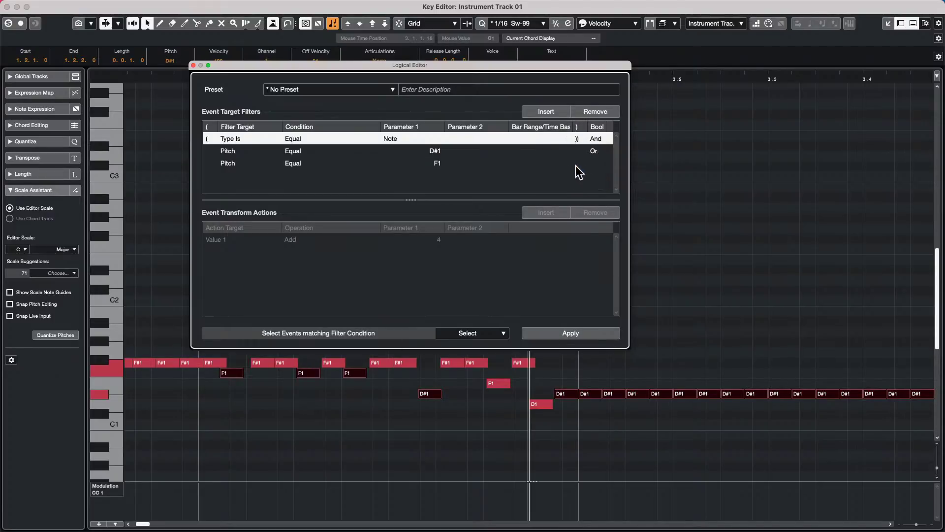
click(720, 318)
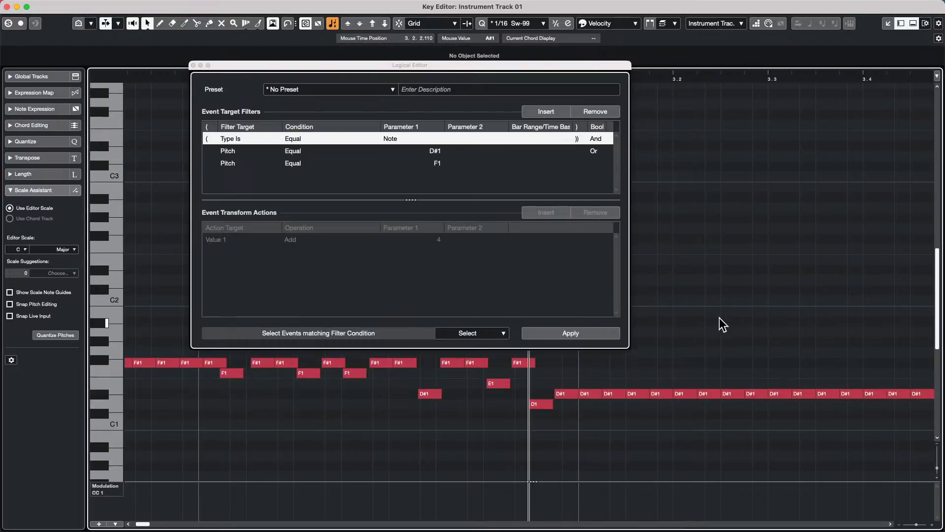
click(577, 334)
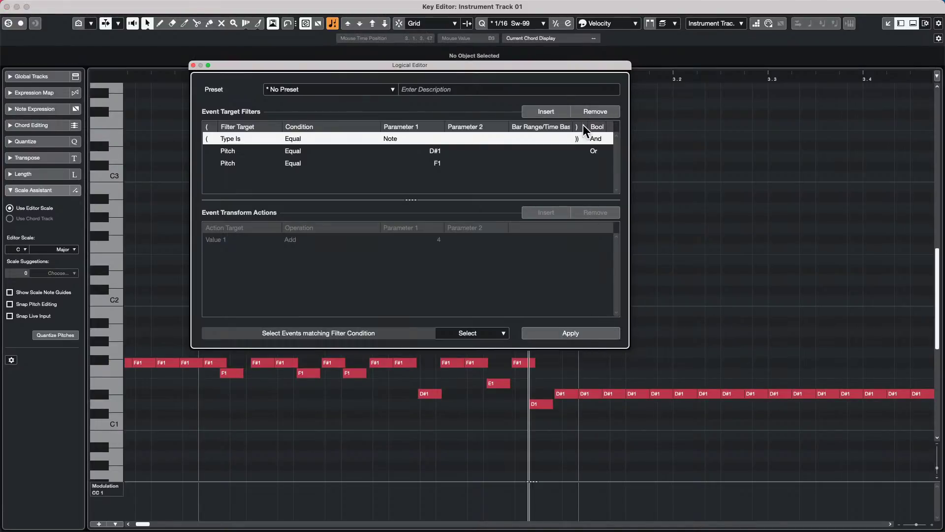
- Settle Type Is on a single closing bracket, apply, and marquee-select the right-hand D#1 run
click(578, 139)
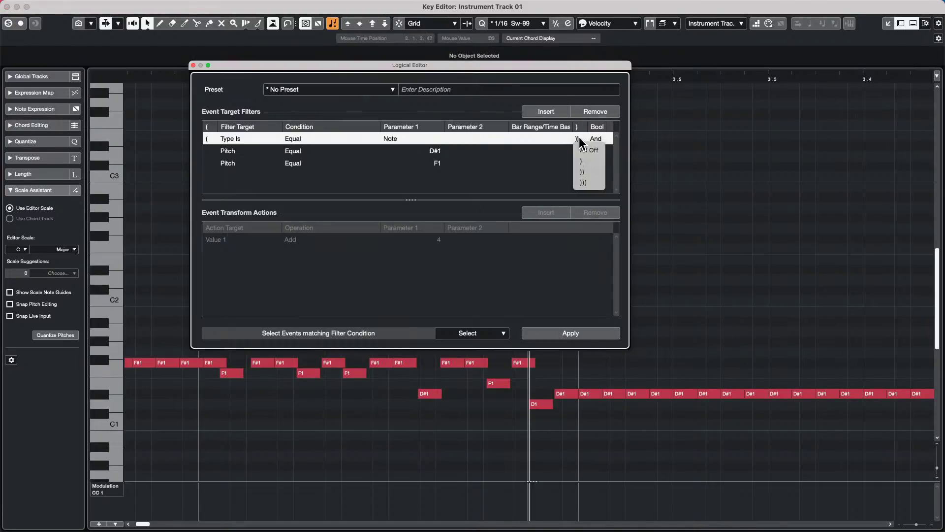
click(586, 148)
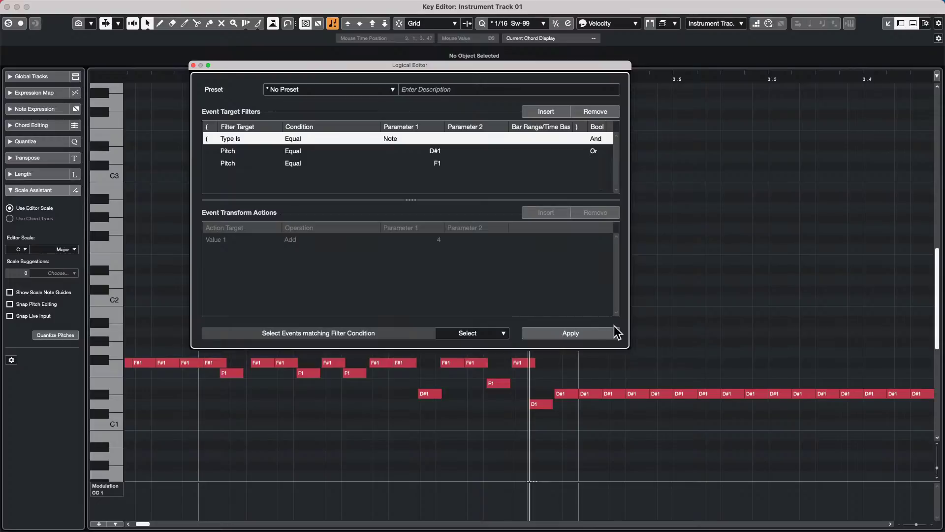
click(581, 151)
click(587, 161)
click(586, 334)
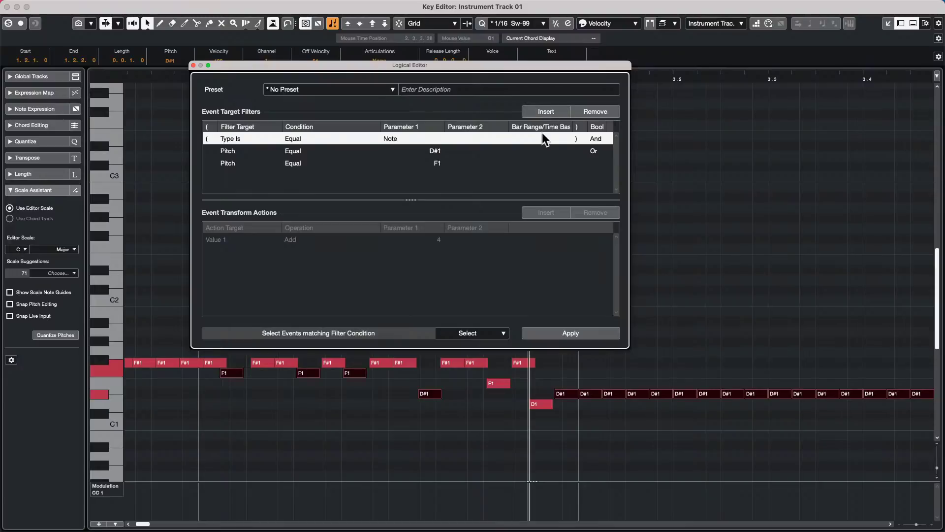
click(576, 138)
drag(576, 377, 894, 420)
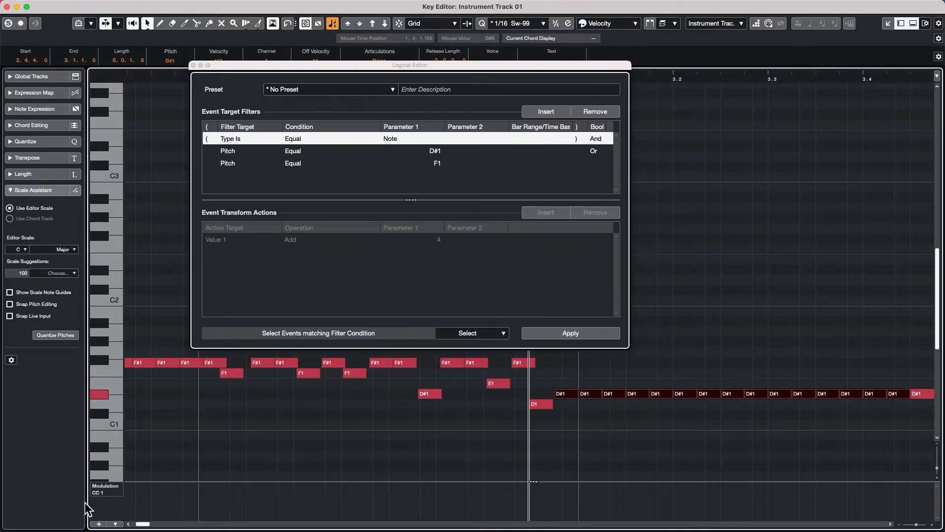
- Show Velocity in the controller lane and lower the selected D#1 run's velocity to 80
click(104, 486)
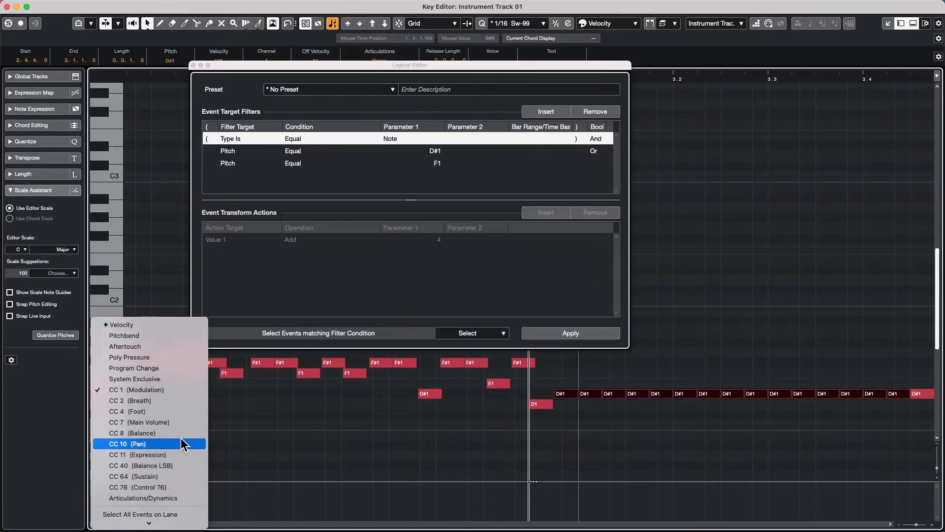
click(162, 325)
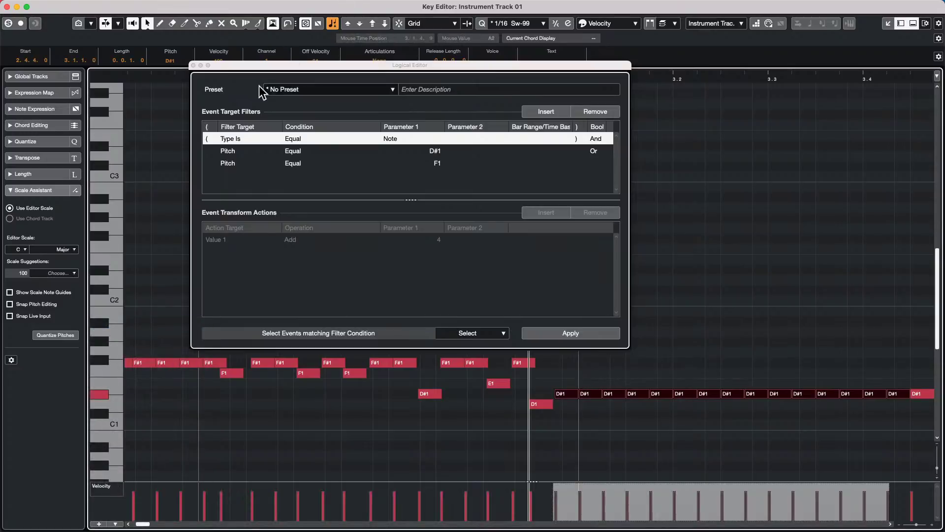
drag(268, 65, 266, 92)
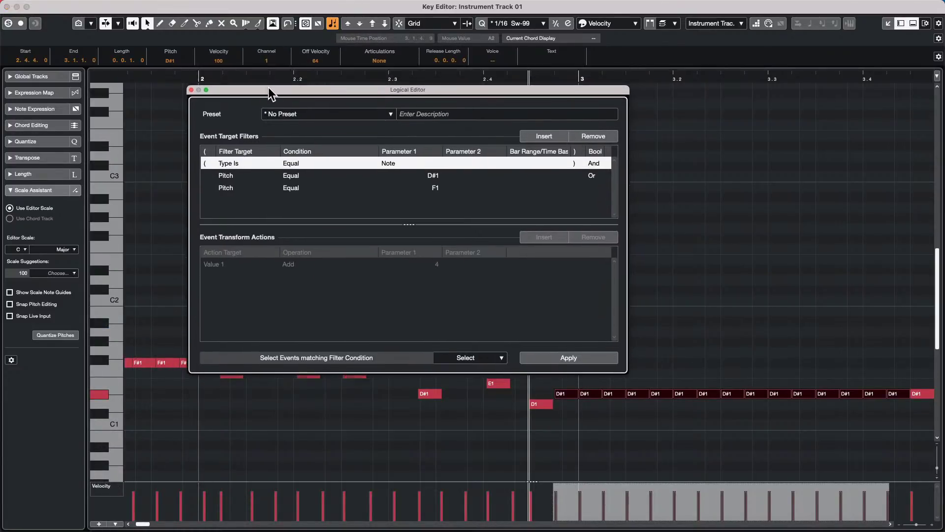
scroll(226, 65, down, 7)
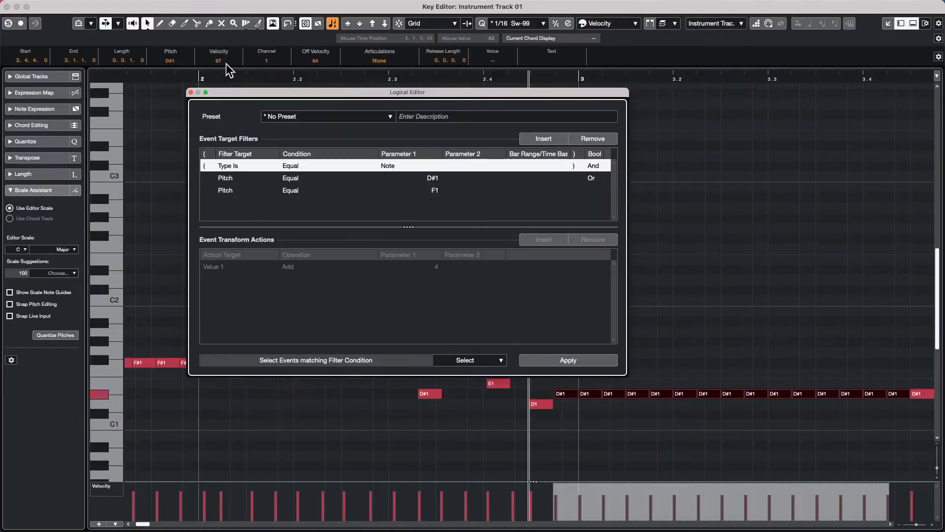
scroll(229, 69, down, 1)
click(675, 173)
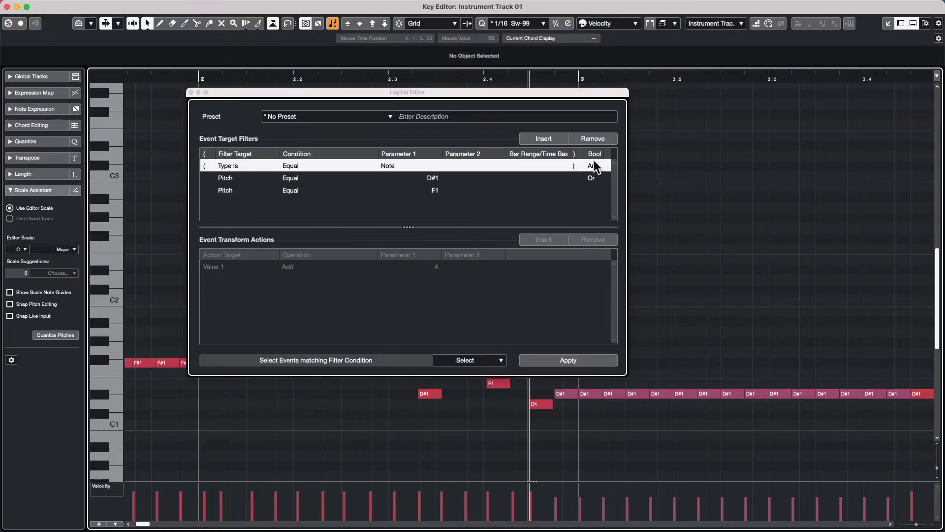
- Change the third condition to Velocity (Value 2) equal to 80
click(221, 180)
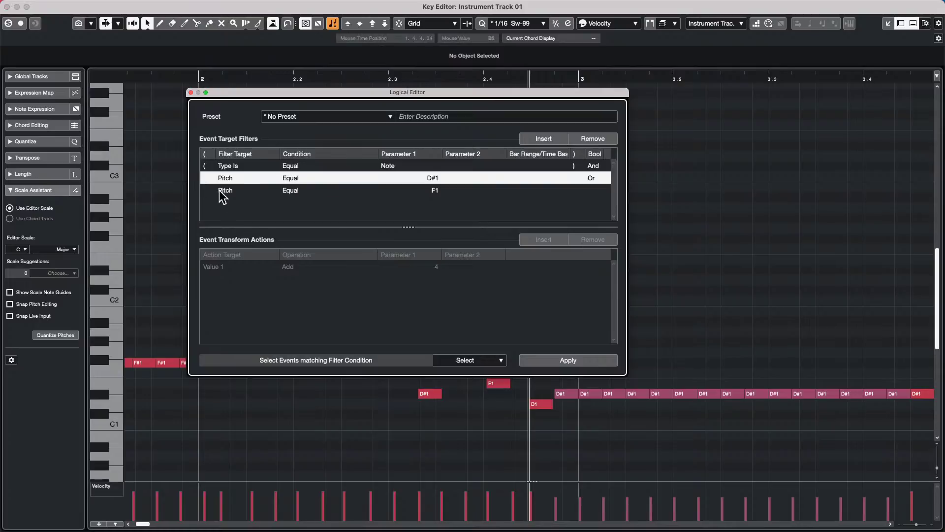
click(220, 190)
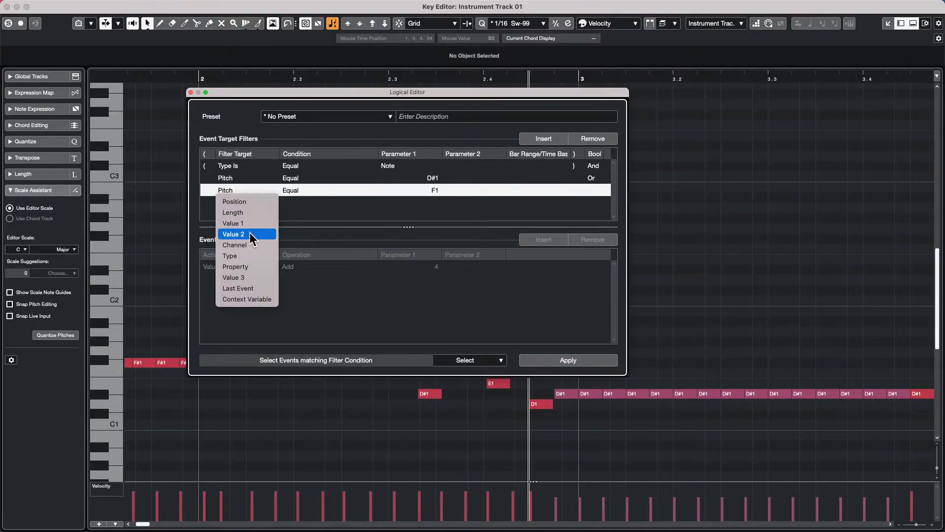
click(249, 233)
click(435, 191)
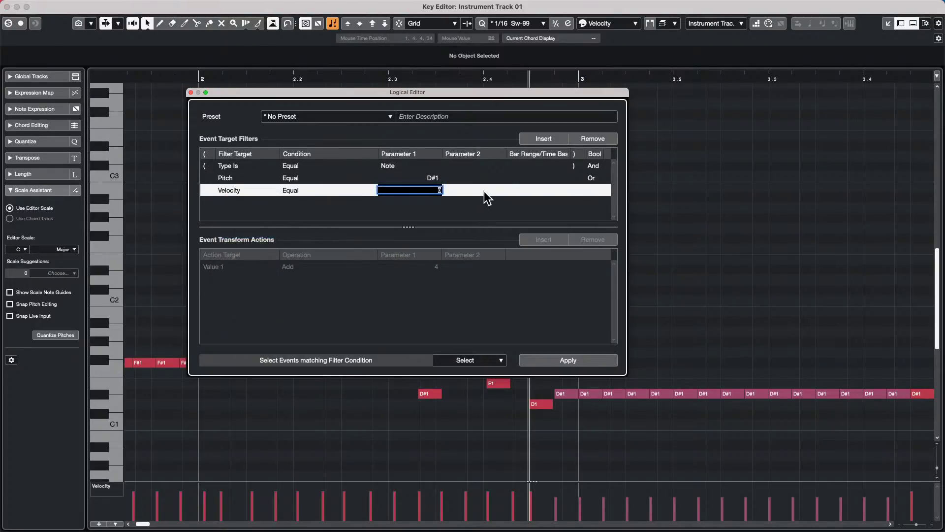
text(80)
key(Return)
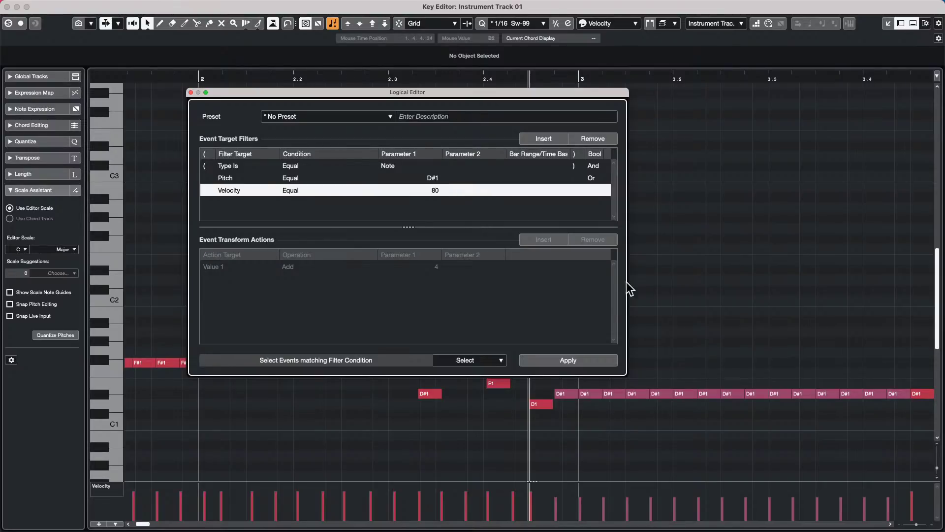
- Raise two D#1 notes' velocities to 127 in the velocity lane
click(685, 394)
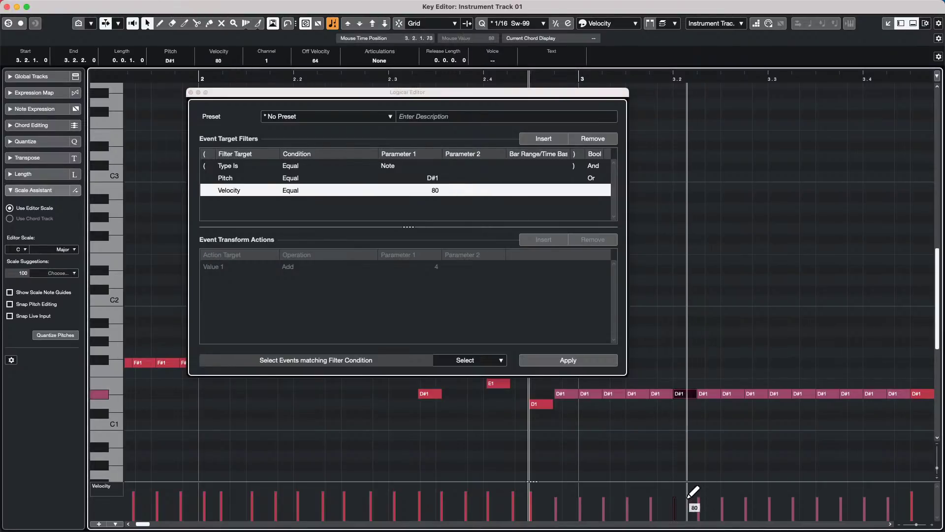
drag(692, 497, 688, 458)
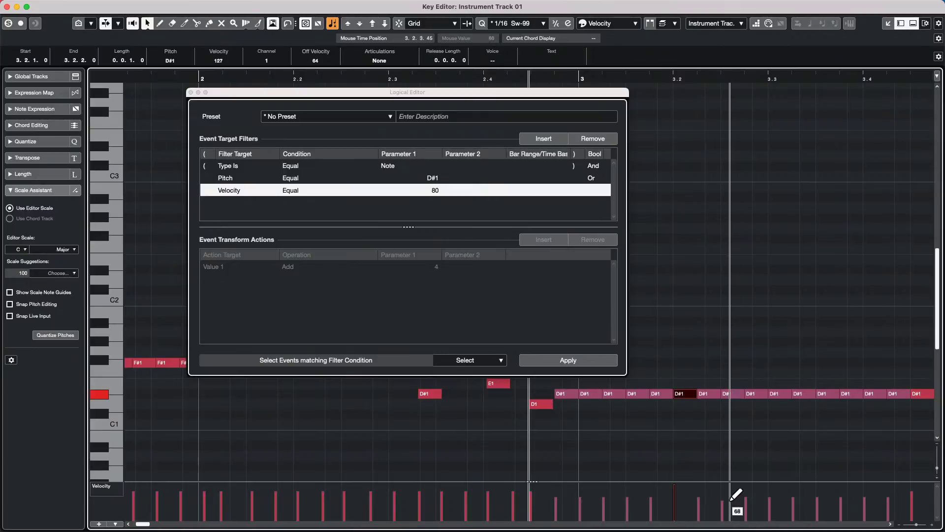
drag(734, 507, 739, 453)
click(701, 295)
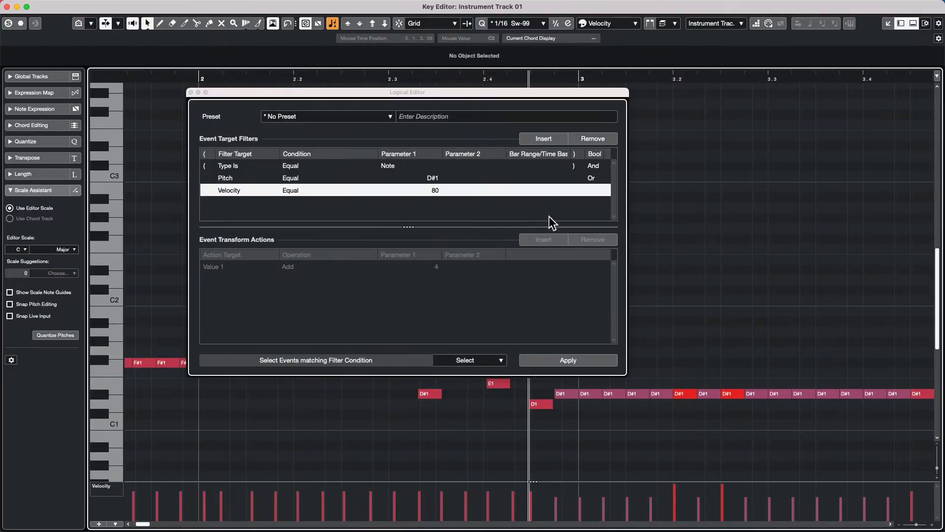
- Remove the velocity and pitch rows, keep Type Is Note's single bracket, and close the Logical Editor
click(592, 139)
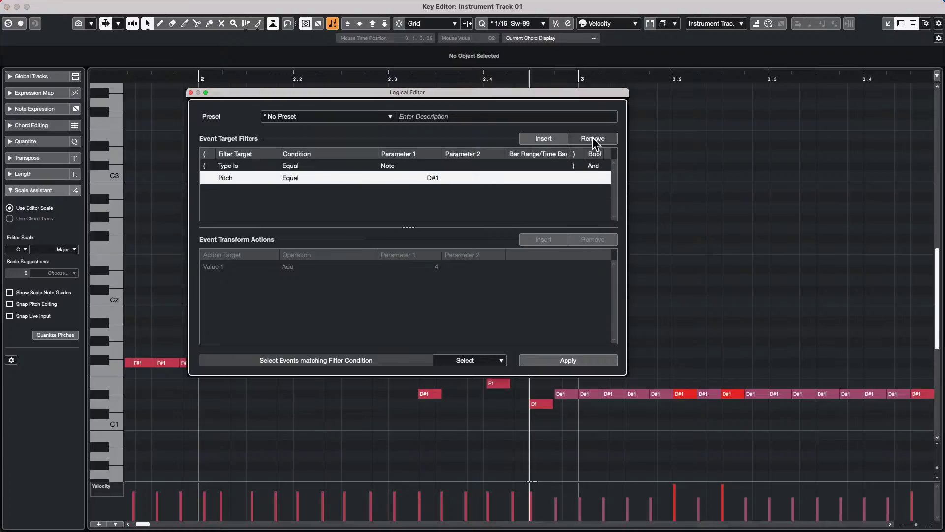
click(592, 138)
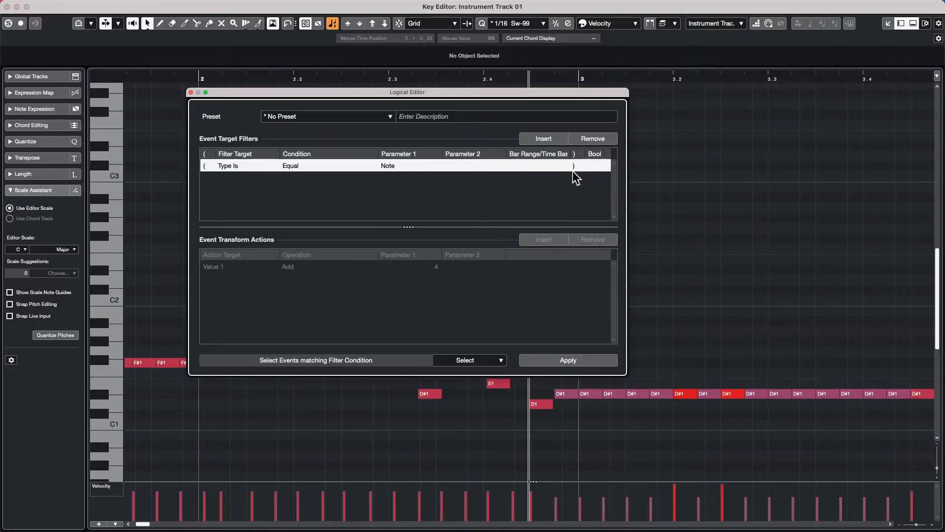
click(575, 167)
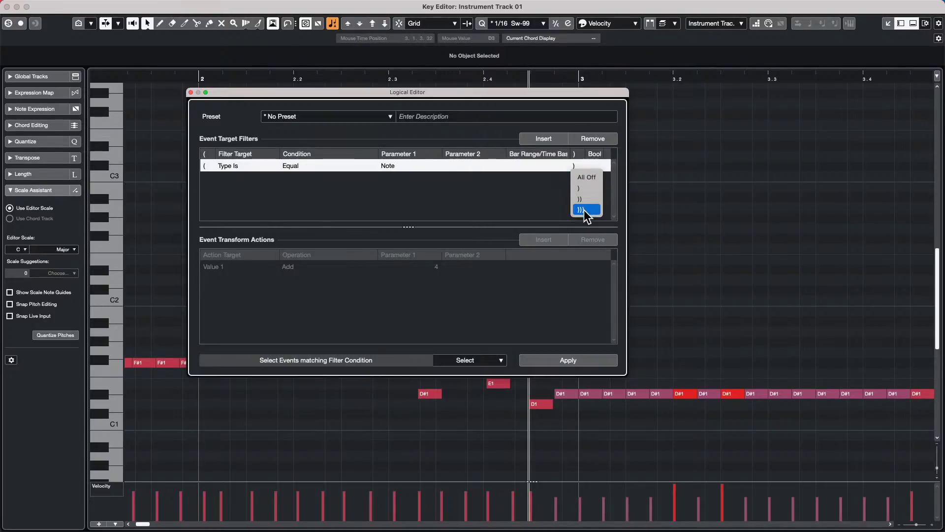
click(566, 197)
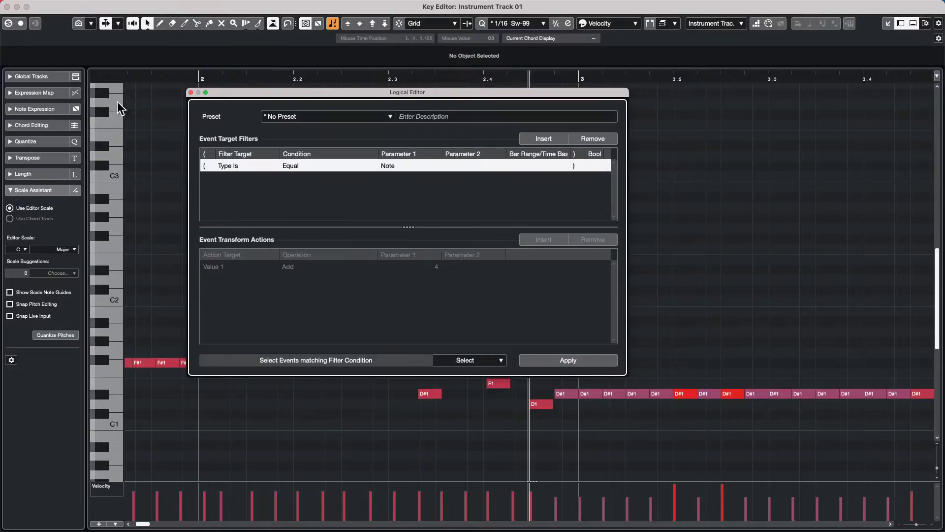
click(191, 93)
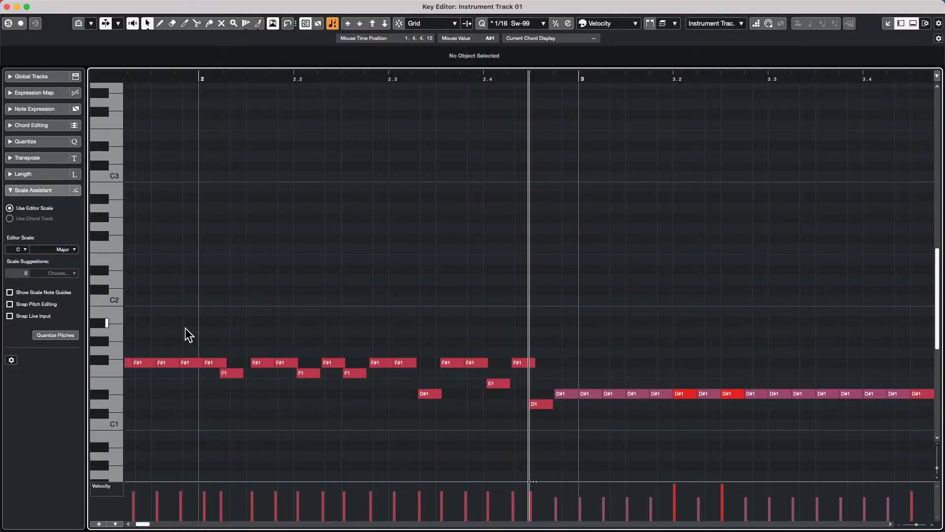
- Close the Key Editor and open the Studio menu
click(8, 7)
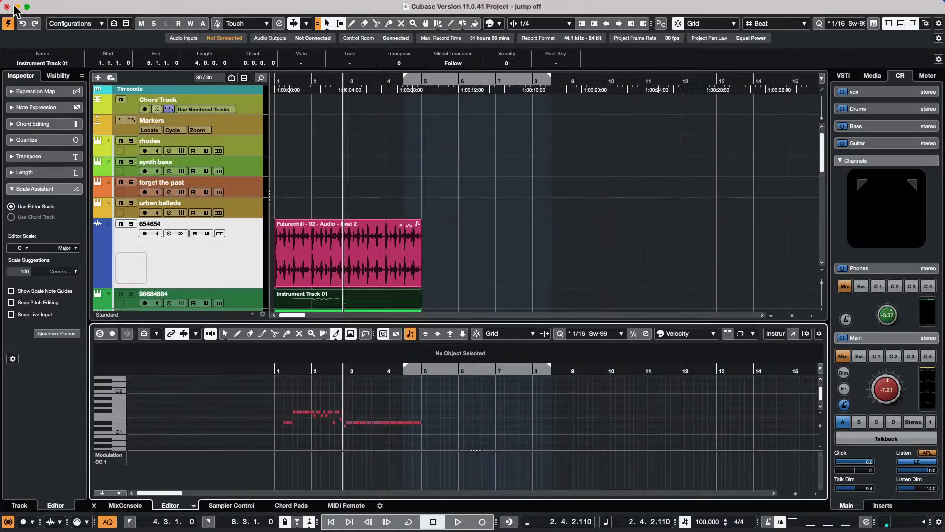
click(287, 6)
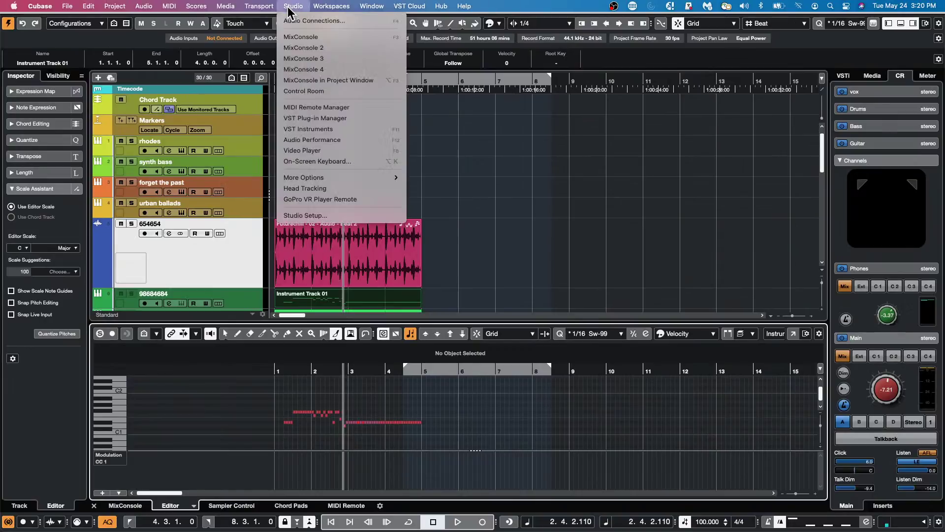
click(334, 118)
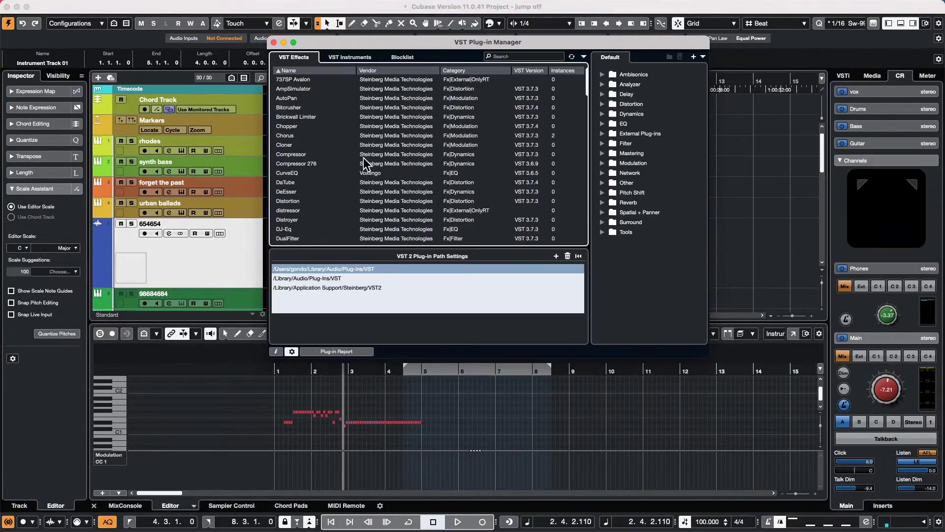
scroll(363, 158, down, 10)
click(355, 55)
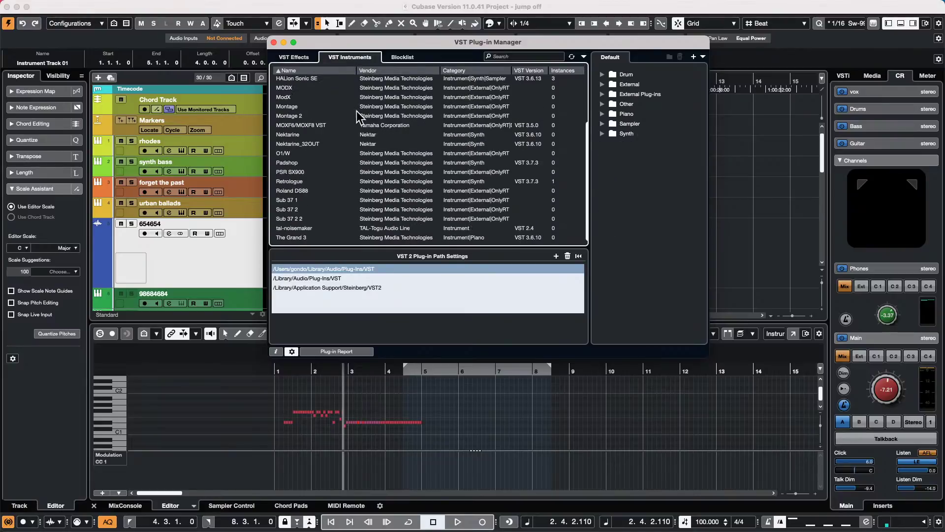
scroll(357, 111, down, 5)
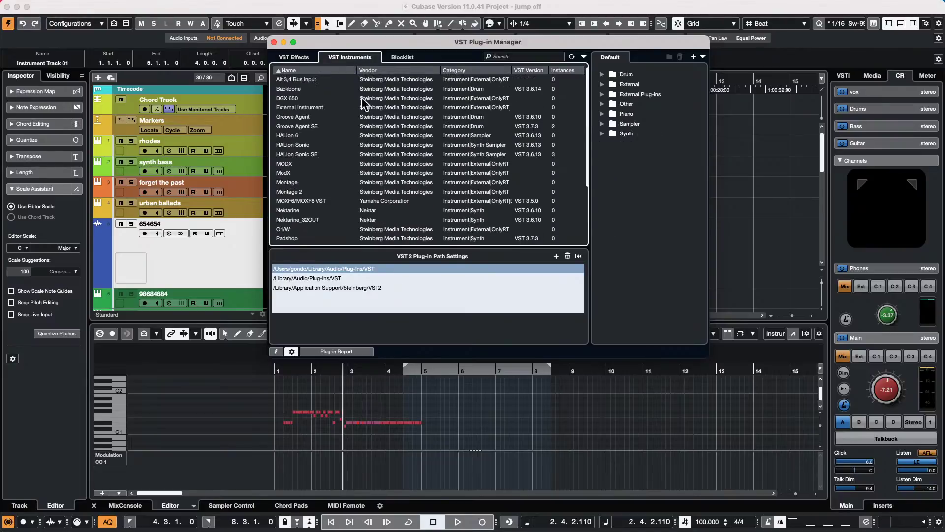
click(403, 57)
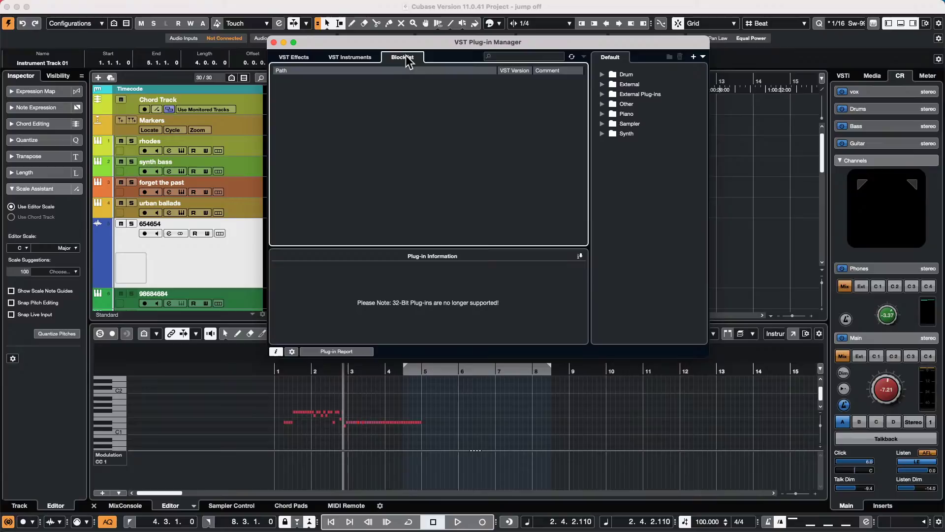
click(343, 59)
click(287, 58)
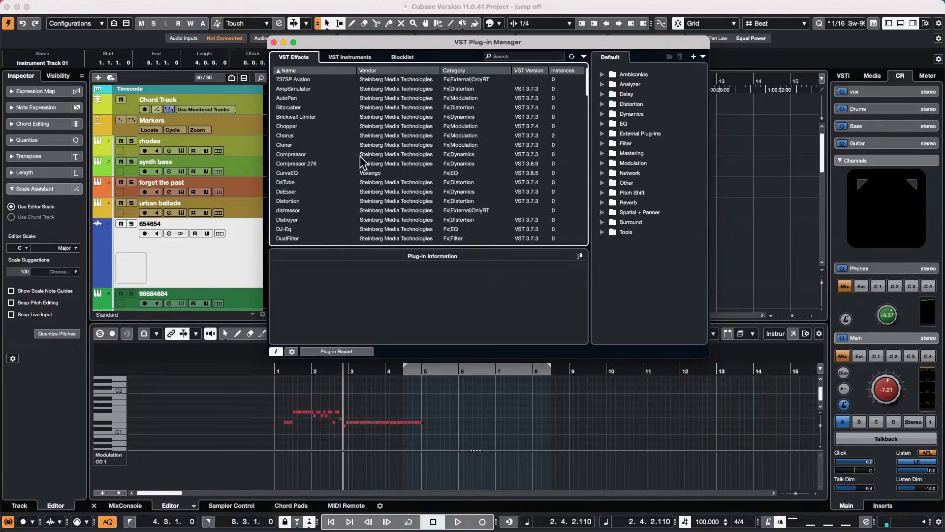
scroll(306, 152, down, 10)
scroll(307, 149, up, 10)
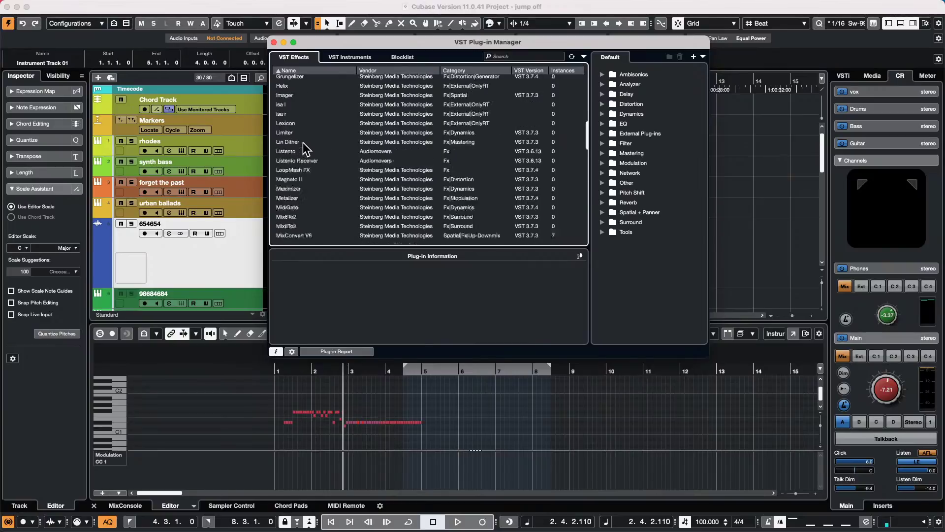
scroll(305, 148, down, 12)
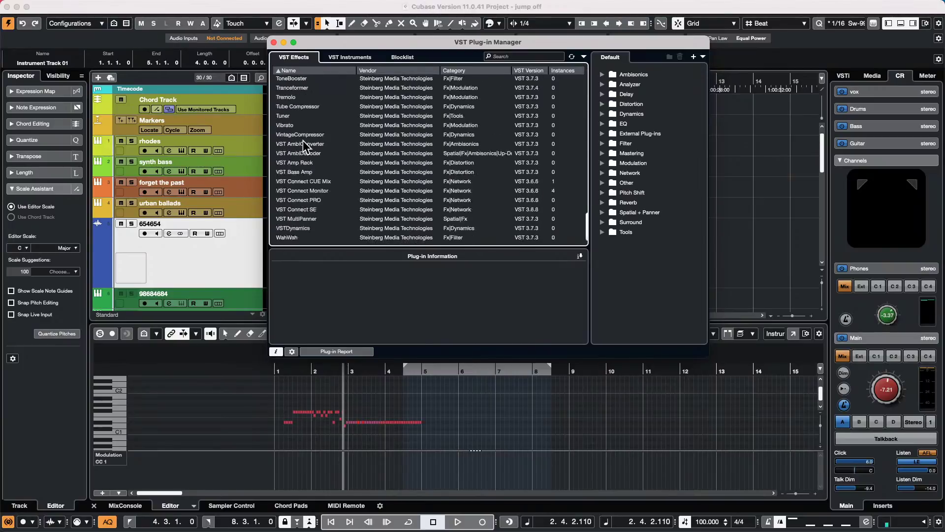
click(340, 55)
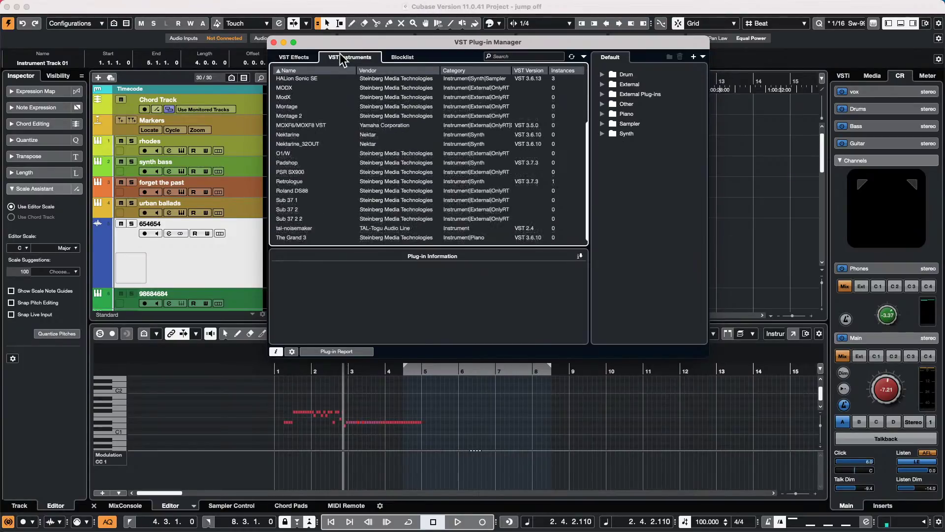
scroll(356, 150, up, 3)
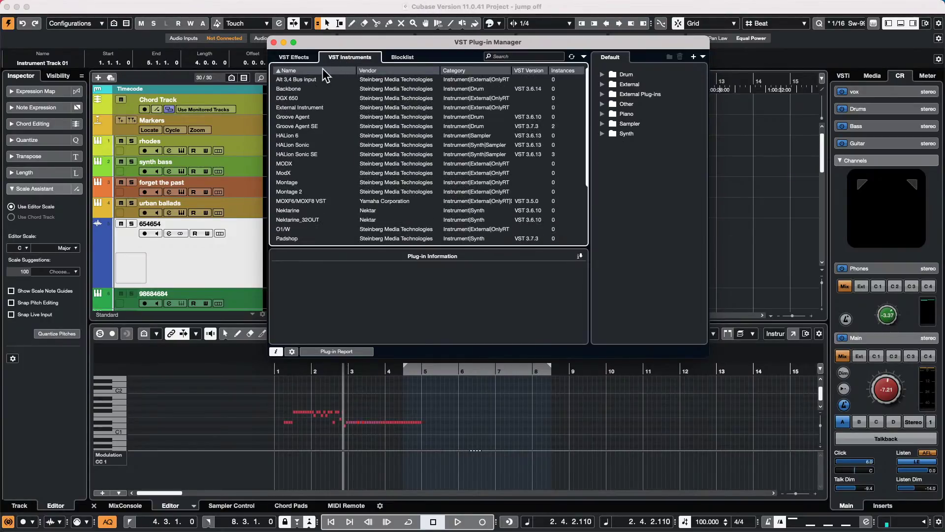
click(274, 43)
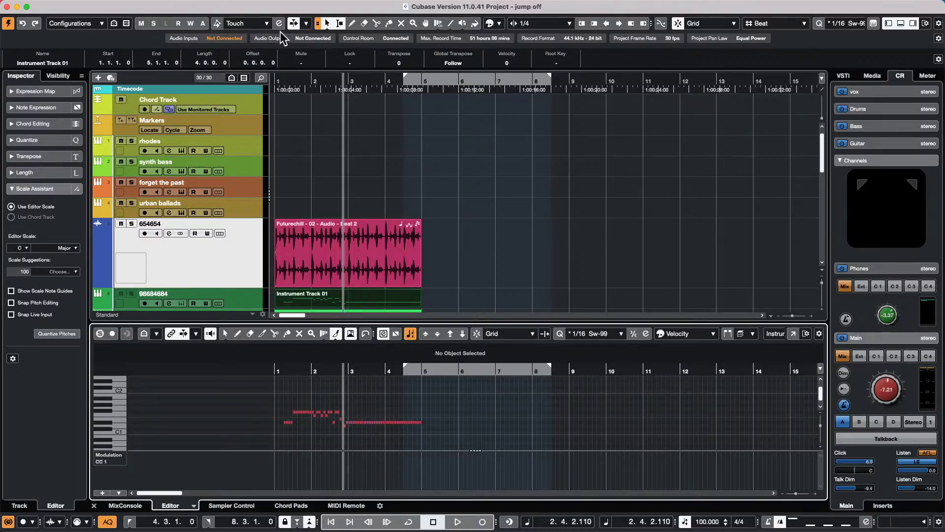
- Open the Control Room tab of Audio Connections (F4) and move the window up and right
click(317, 7)
mouse_move(295, 6)
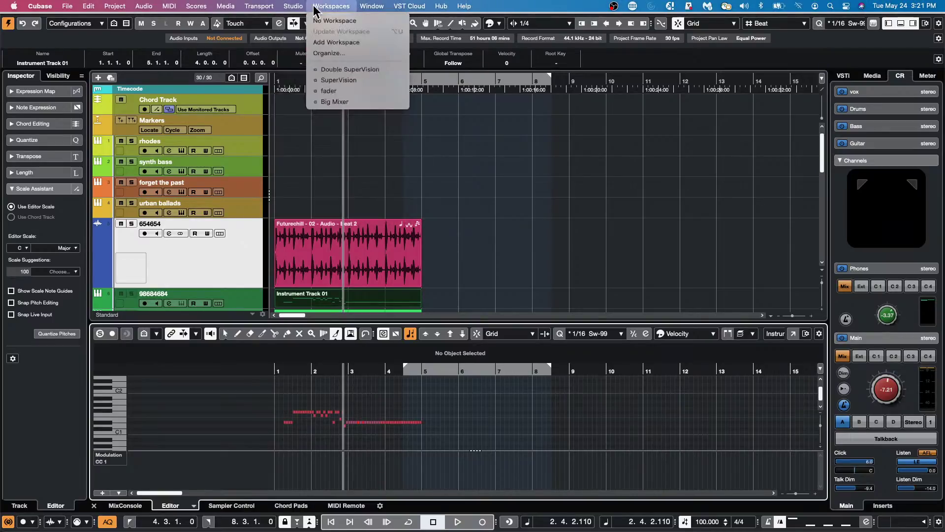
click(544, 101)
key(F4)
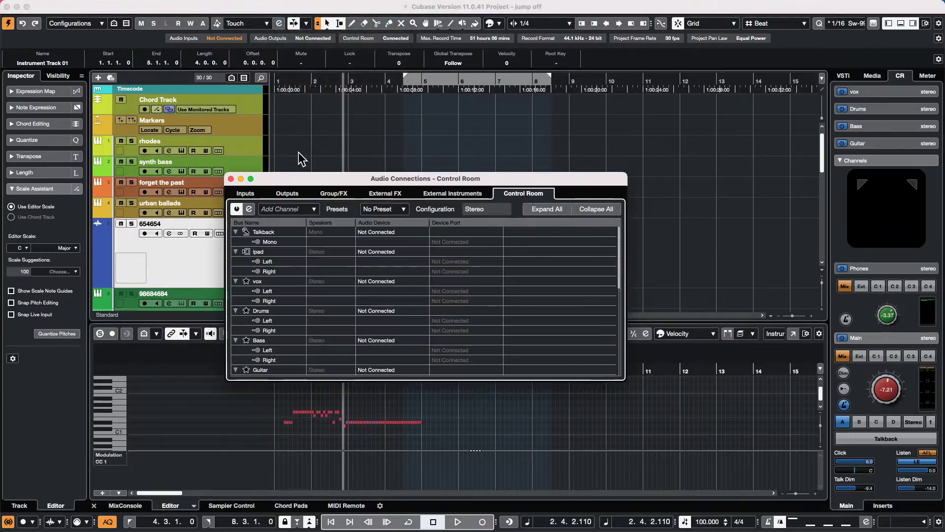
drag(336, 176, 388, 107)
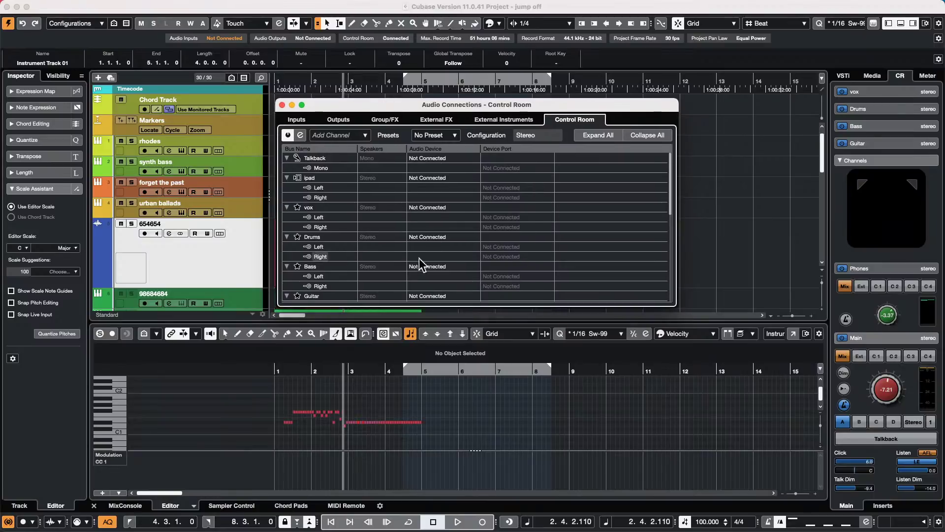
- Scroll through the Control Room buses from Talkback down to Monitor 4 and back up
scroll(331, 231, down, 4)
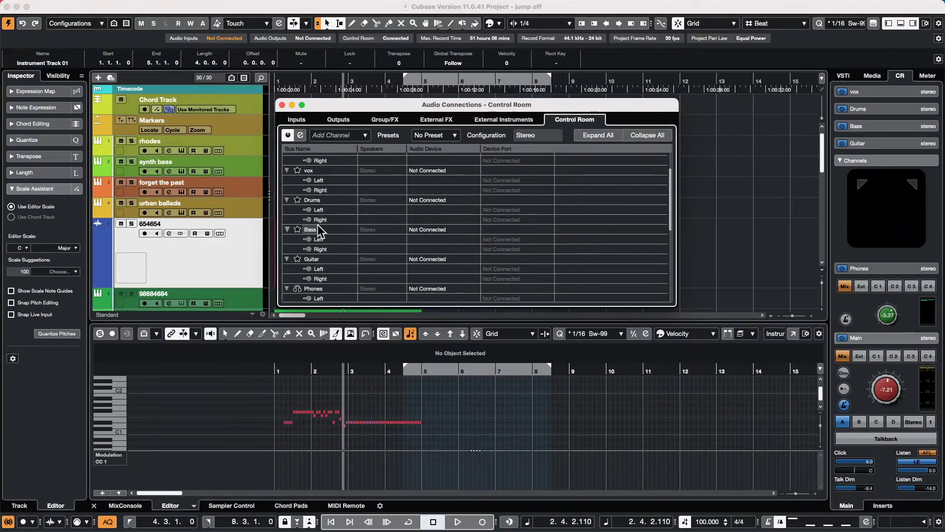
scroll(318, 226, down, 1)
scroll(318, 226, down, 5)
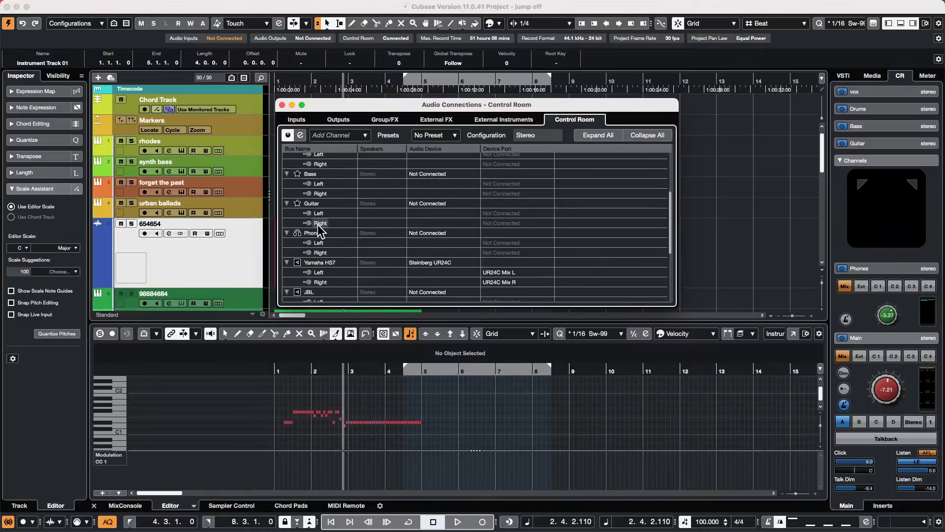
scroll(375, 255, down, 1)
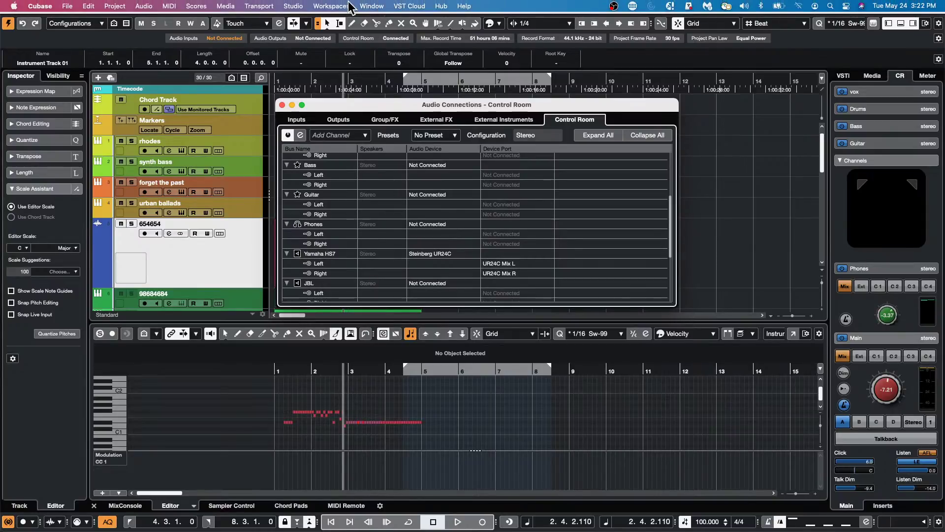
scroll(349, 202, down, 3)
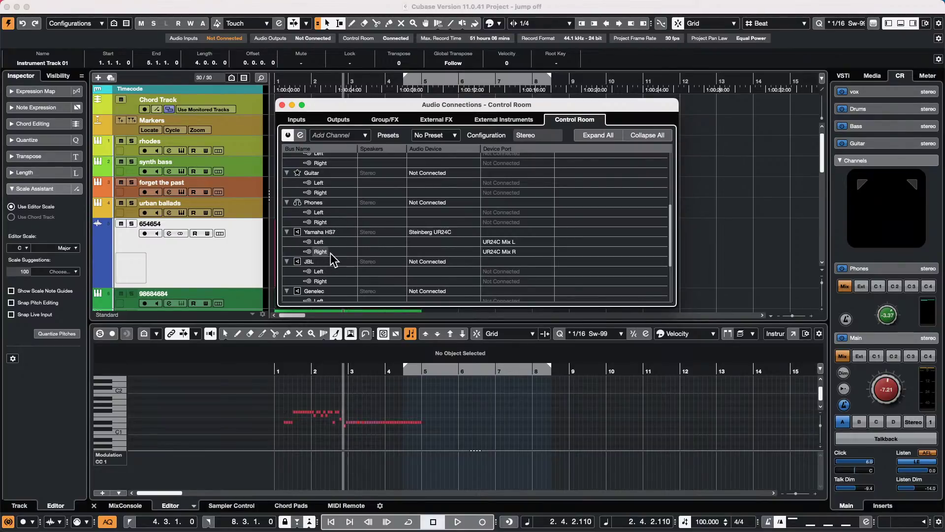
scroll(330, 254, down, 3)
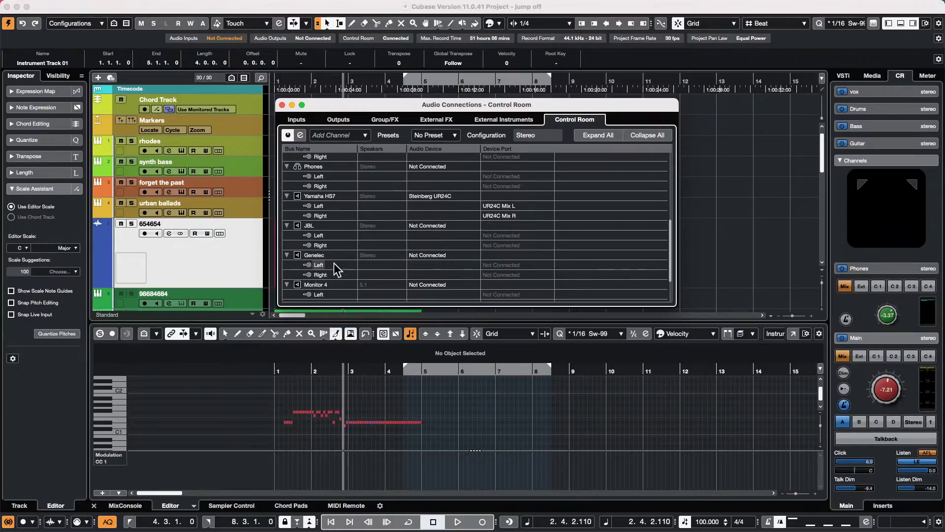
scroll(336, 259, down, 4)
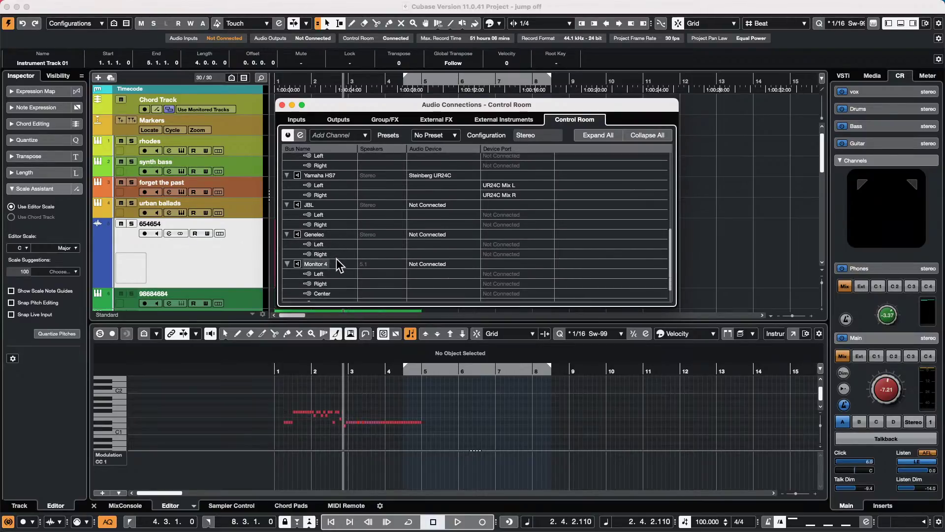
scroll(336, 259, down, 5)
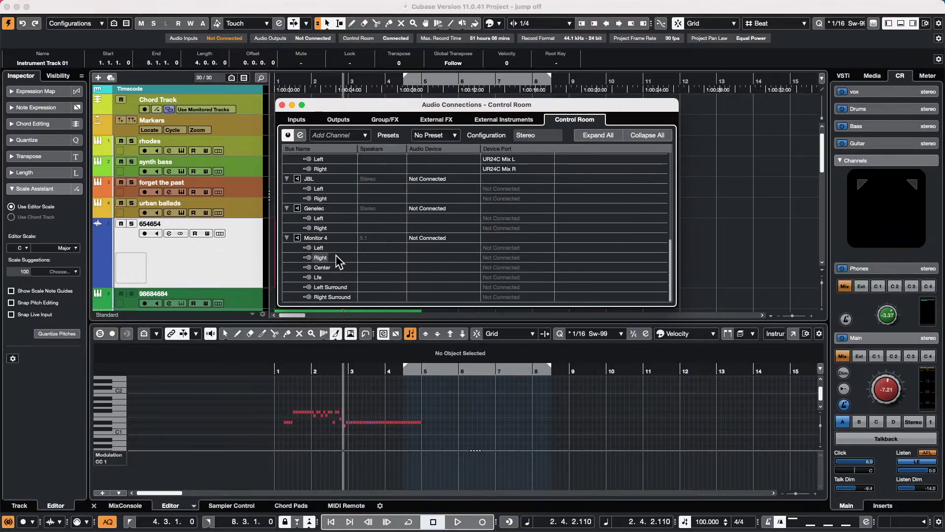
scroll(336, 255, up, 6)
scroll(336, 255, up, 3)
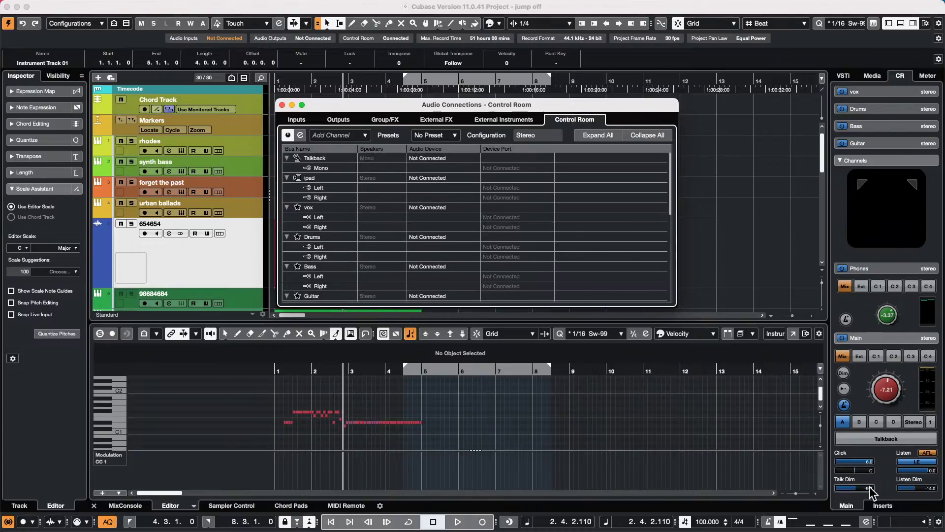
- Switch monitoring to speaker set C and fold the vox cue row so Downmix Presets and Monitors appear
click(873, 420)
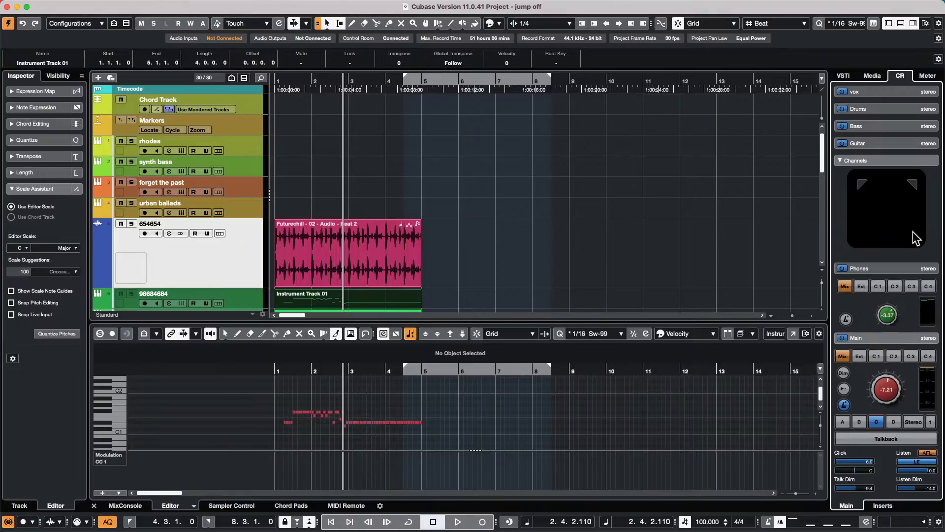
click(874, 89)
click(873, 92)
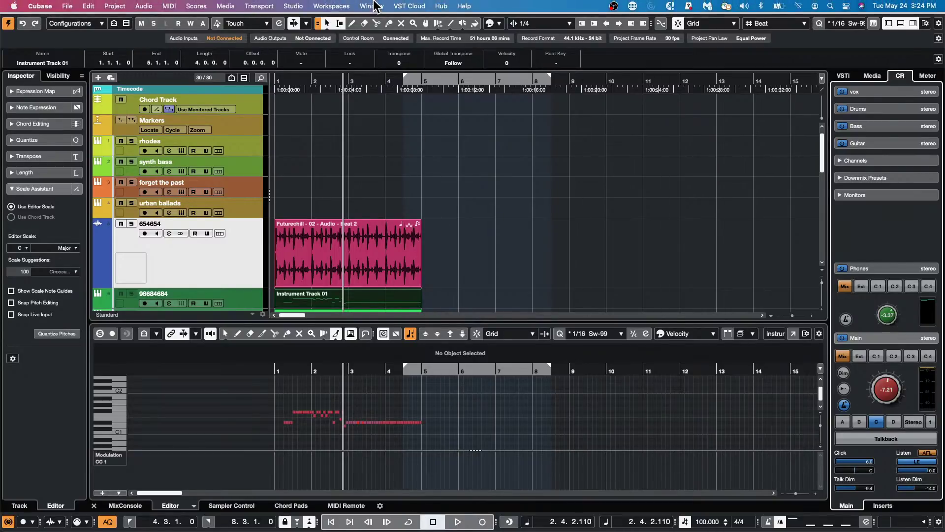
- Reopen the Control Room connections, dismiss the options popup, then close the connections window
click(294, 6)
click(303, 20)
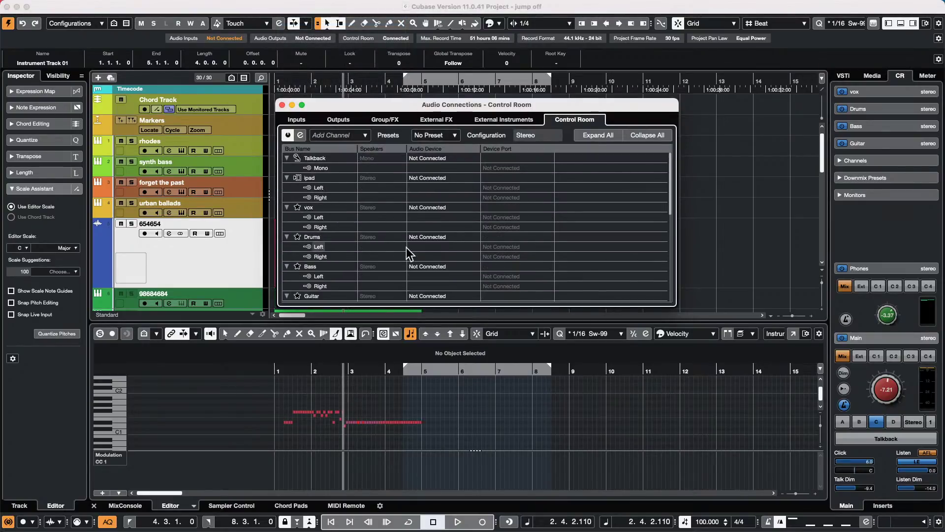
right_click(343, 228)
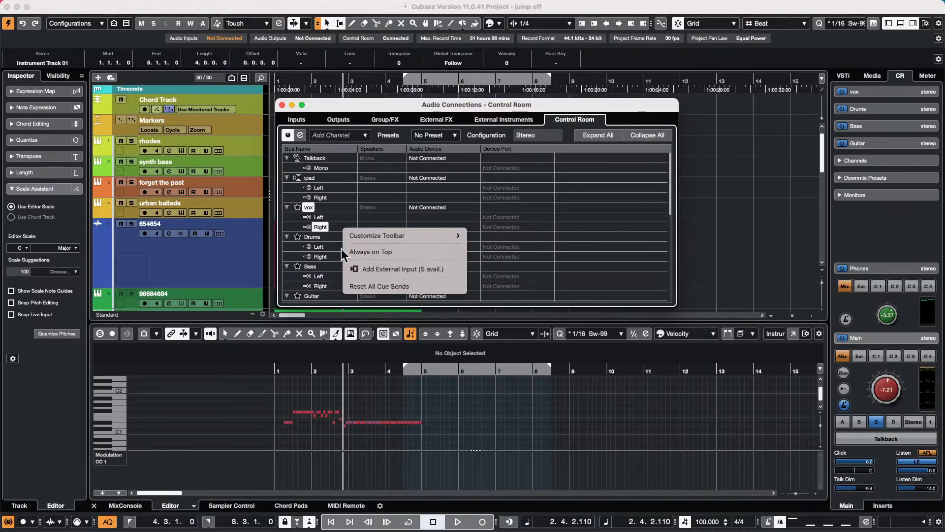
click(609, 237)
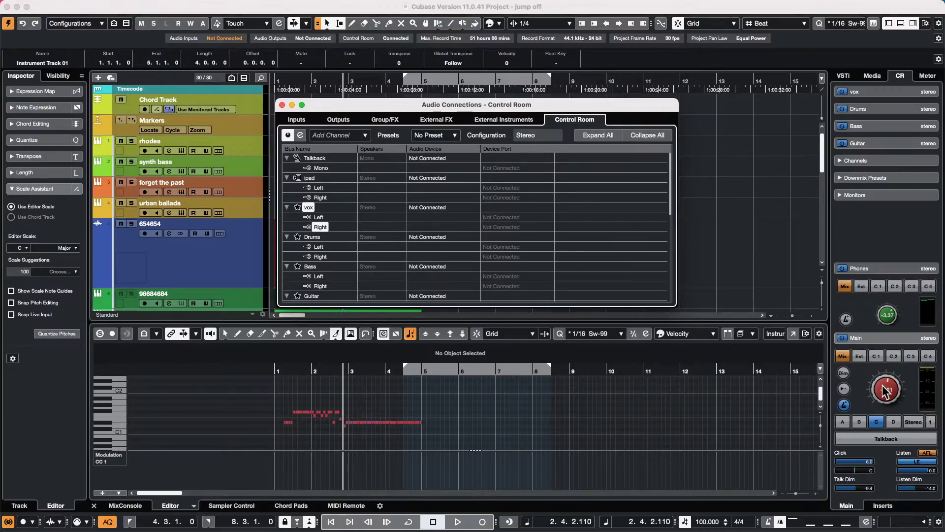
click(283, 106)
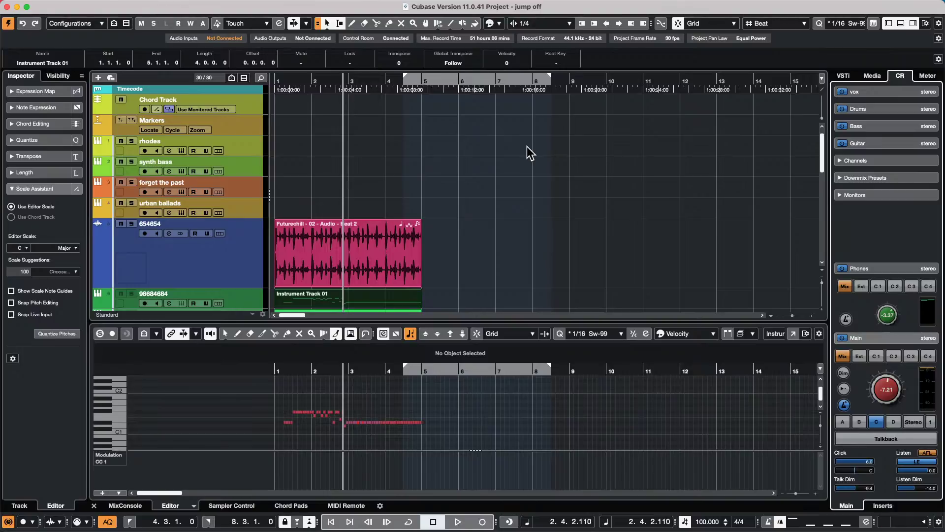
mouse_move(366, 10)
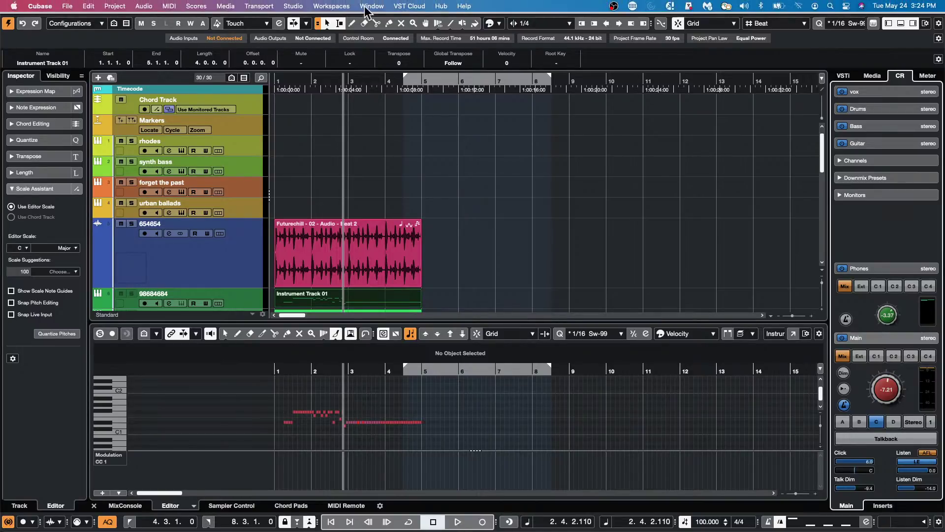
click(292, 7)
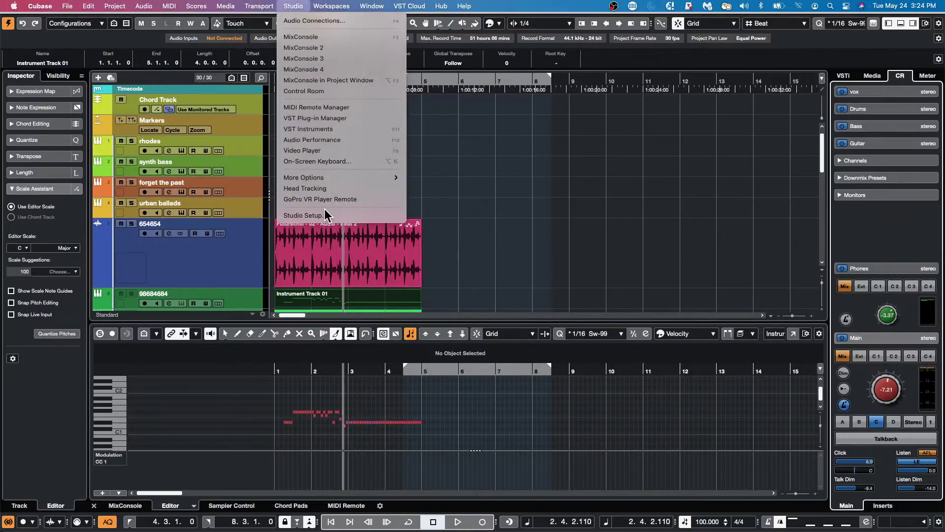
mouse_move(259, 6)
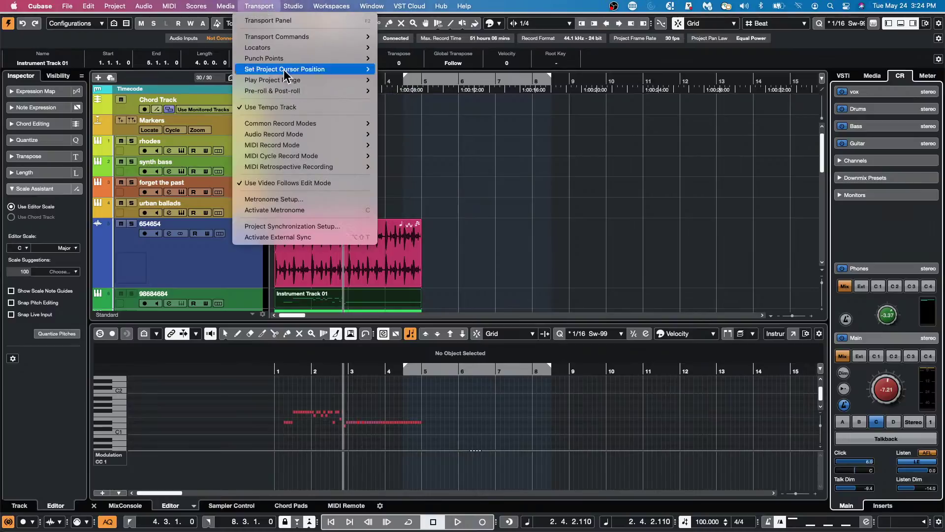
click(310, 228)
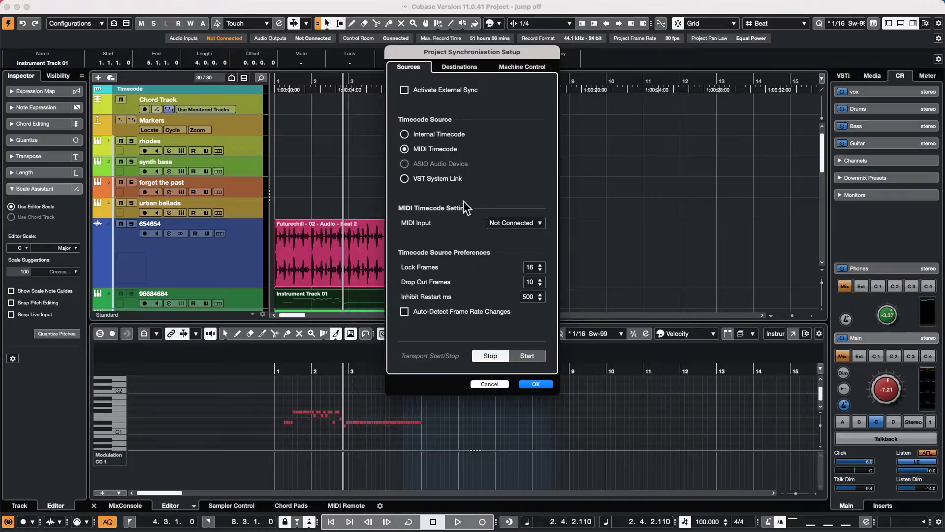
click(452, 71)
click(514, 68)
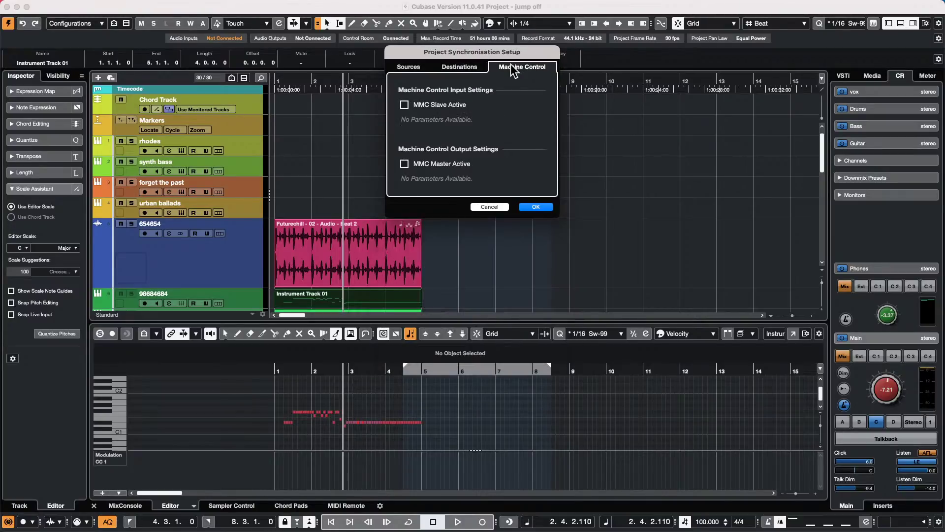
click(418, 72)
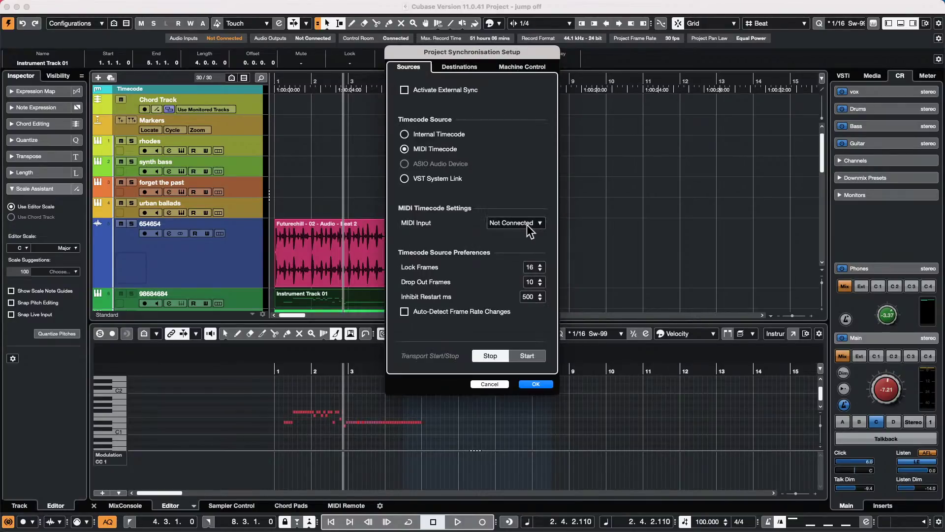
click(501, 223)
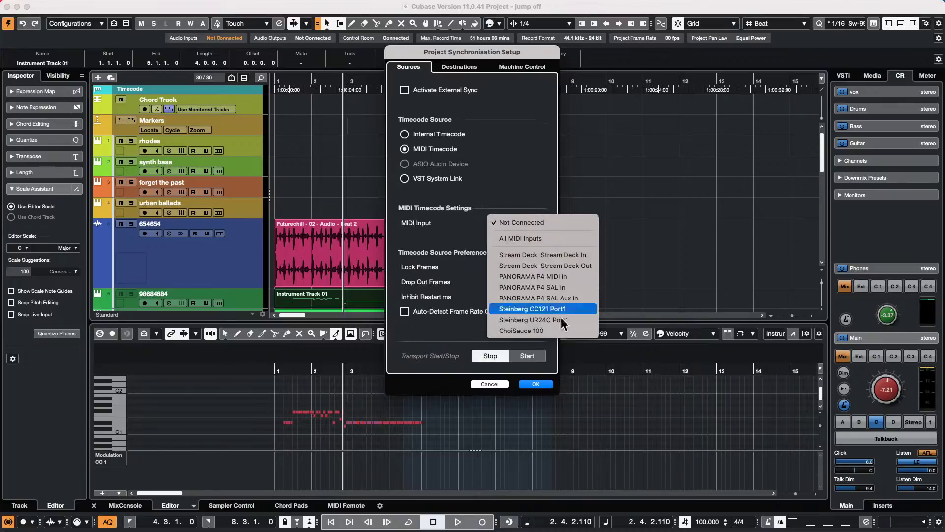
click(450, 230)
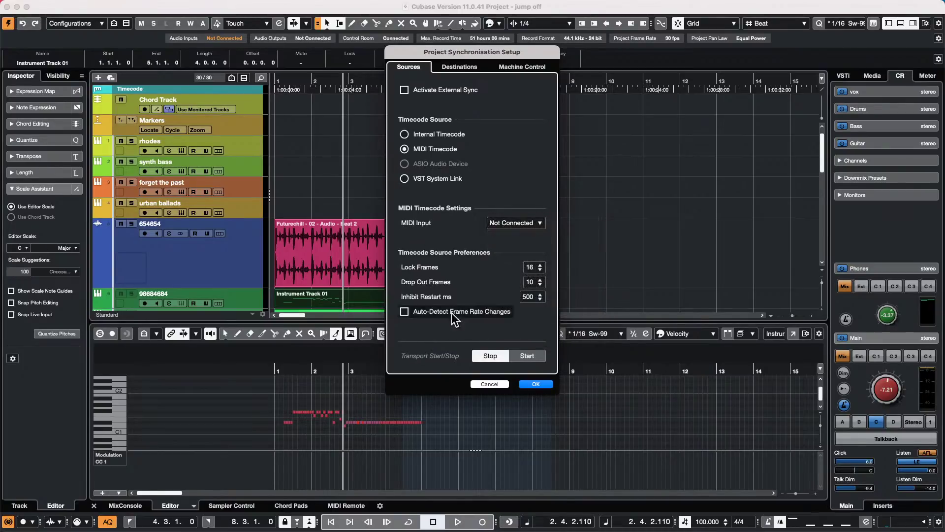
click(534, 385)
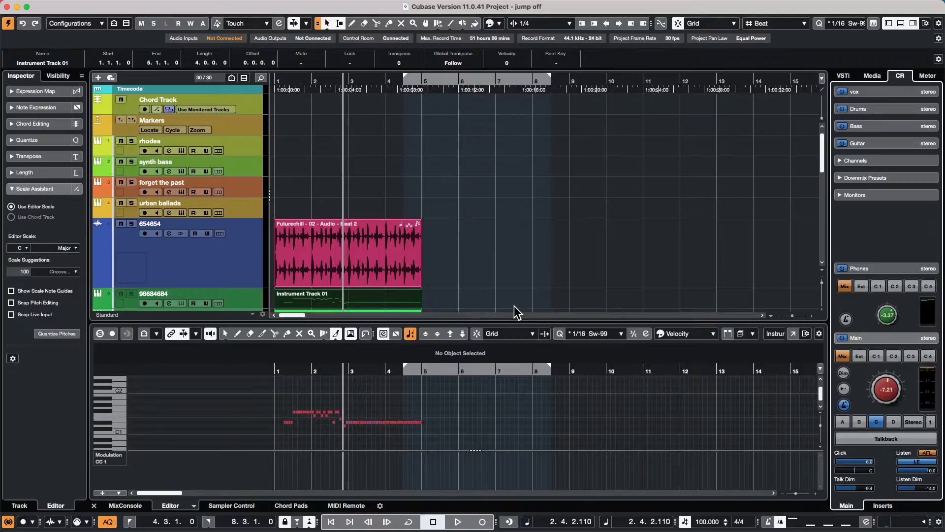
click(295, 6)
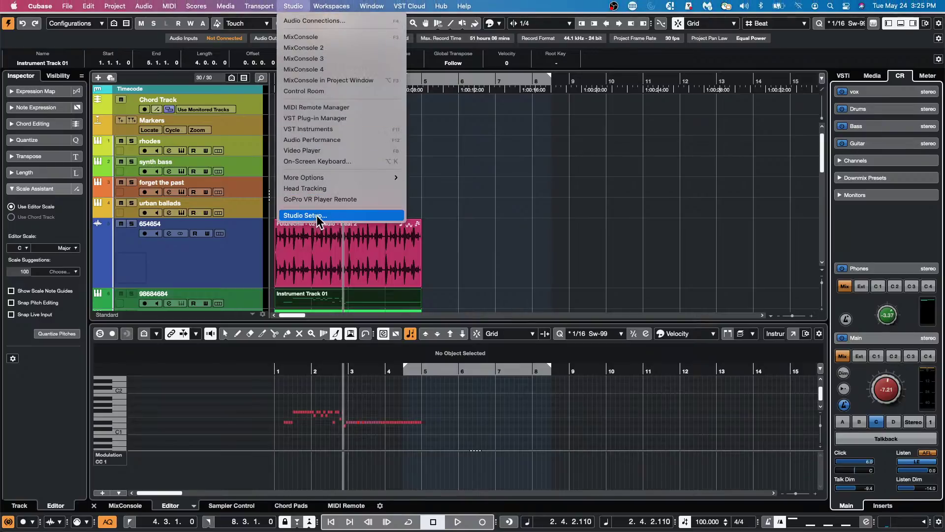
click(315, 215)
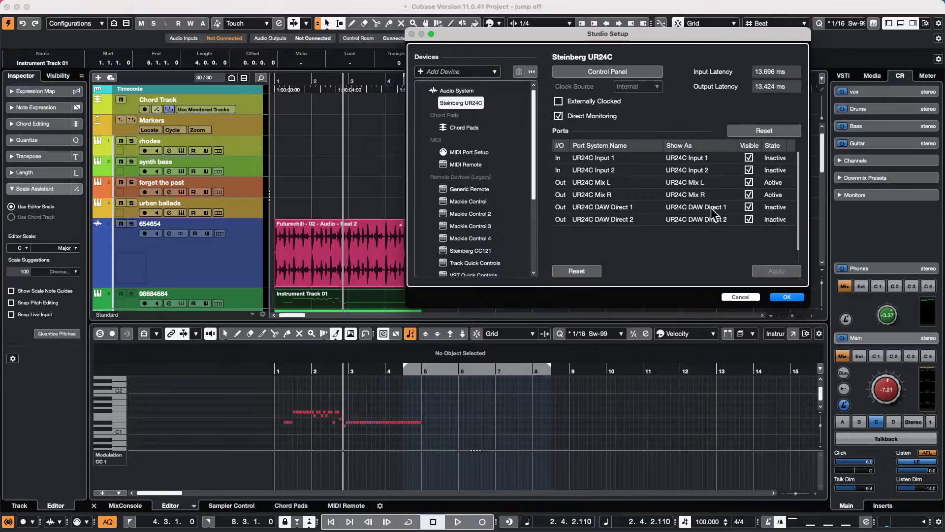
click(740, 296)
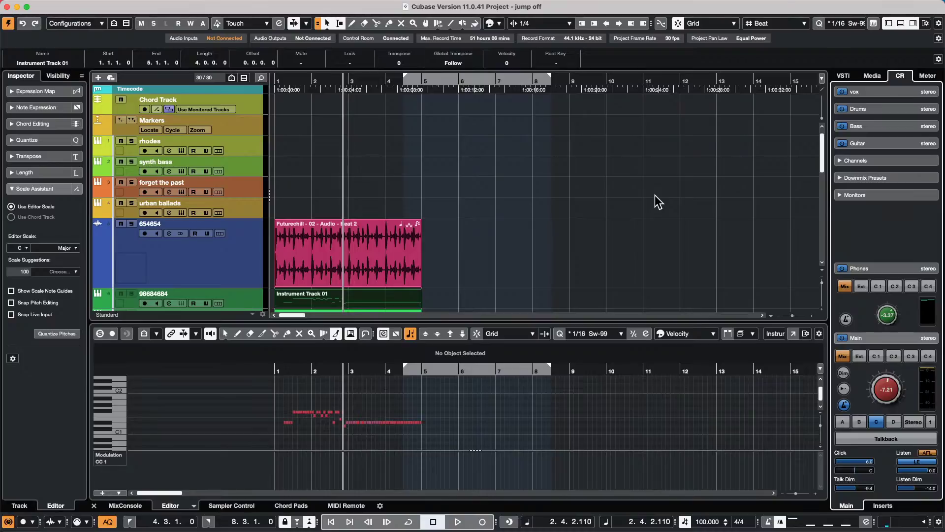
click(274, 5)
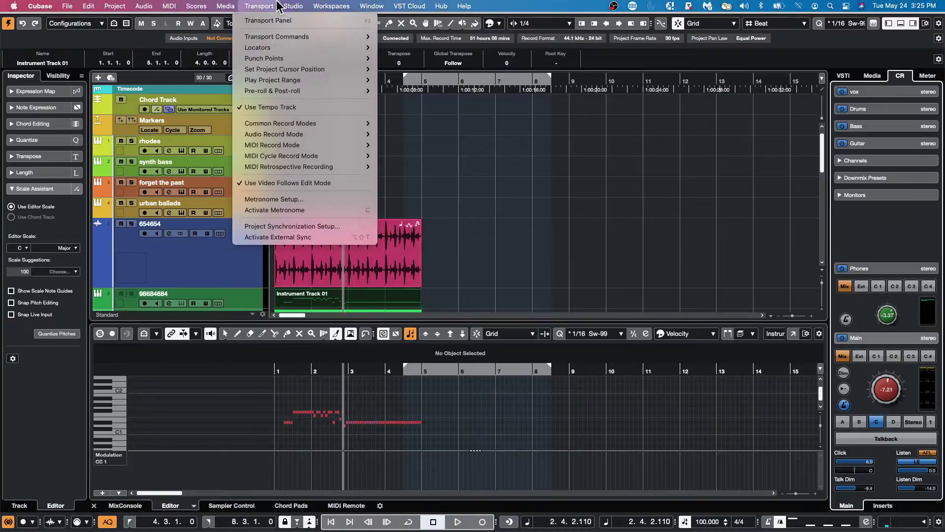
click(320, 226)
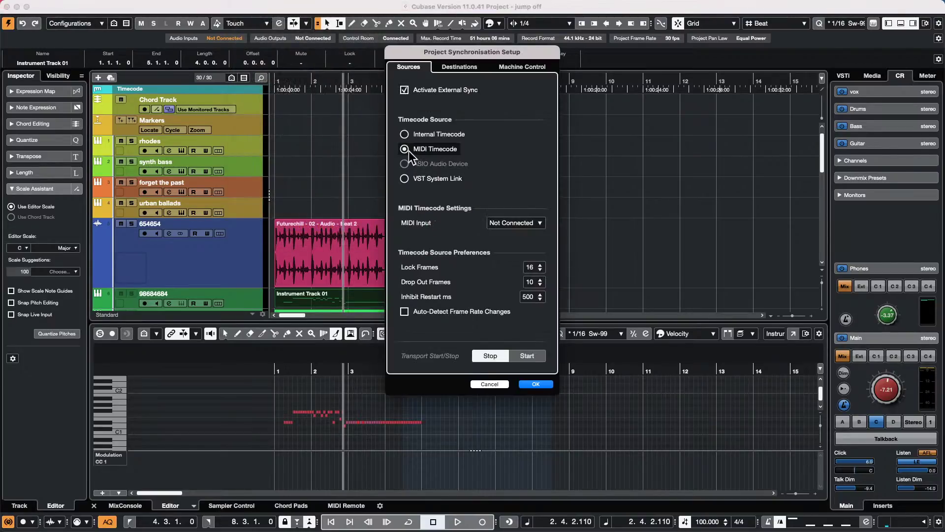
click(490, 384)
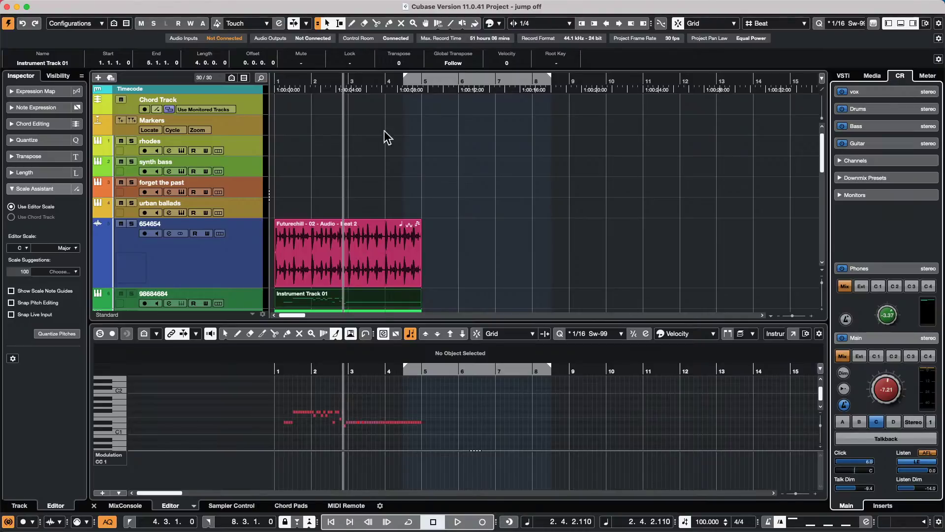
- Zoom out to bars 1–31, select the E.Piano event and colour its notes by pitch
drag(387, 78, 394, 49)
scroll(542, 209, down, 5)
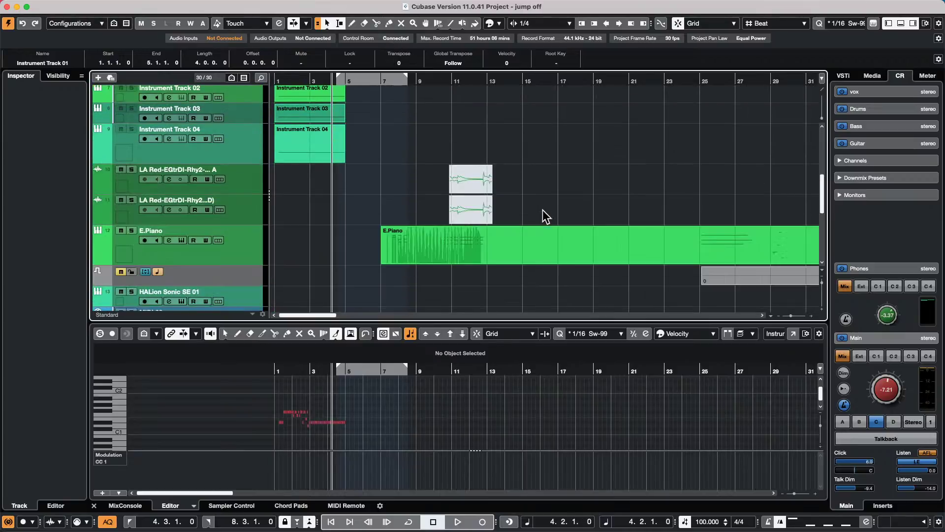
click(483, 254)
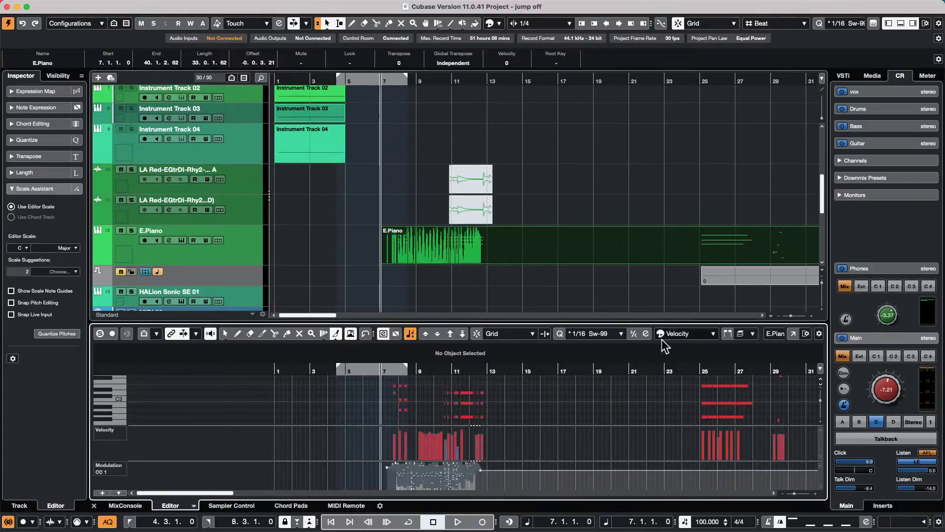
click(707, 335)
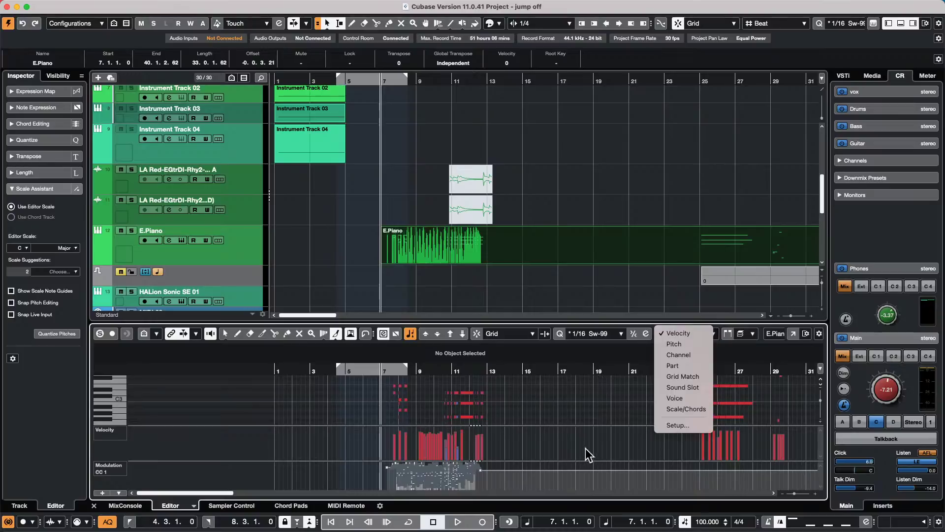
click(587, 449)
click(695, 334)
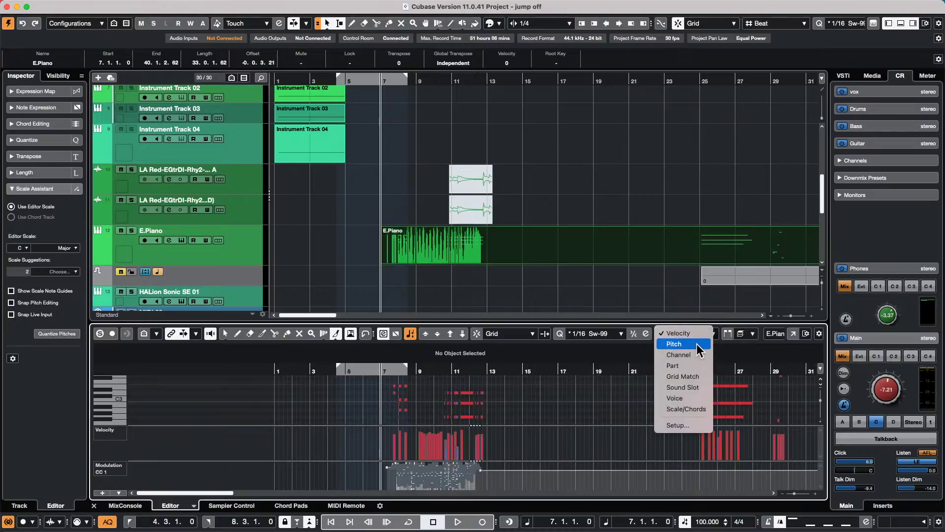
click(803, 341)
click(793, 333)
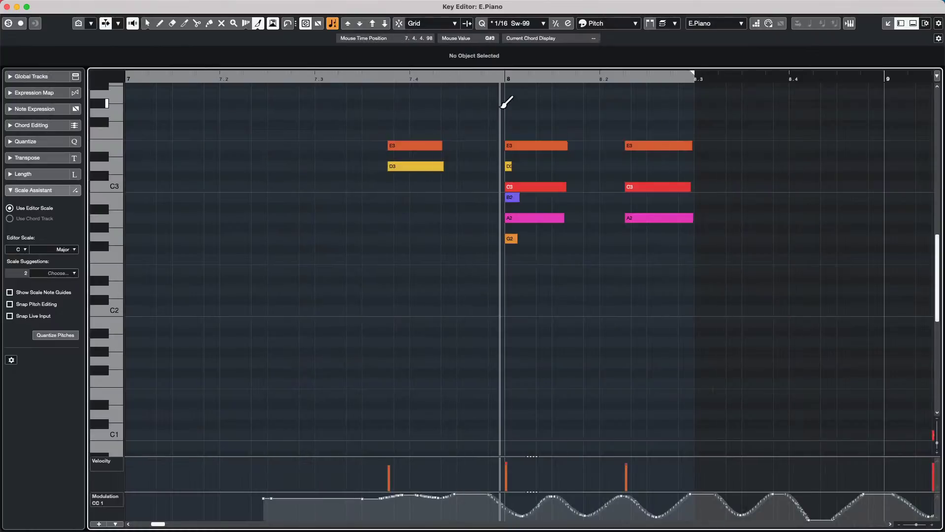
- Try note colours by MIDI channel, Grid Match, Voice and Scale/Chords, settling back on Pitch
drag(491, 77, 534, 56)
click(709, 23)
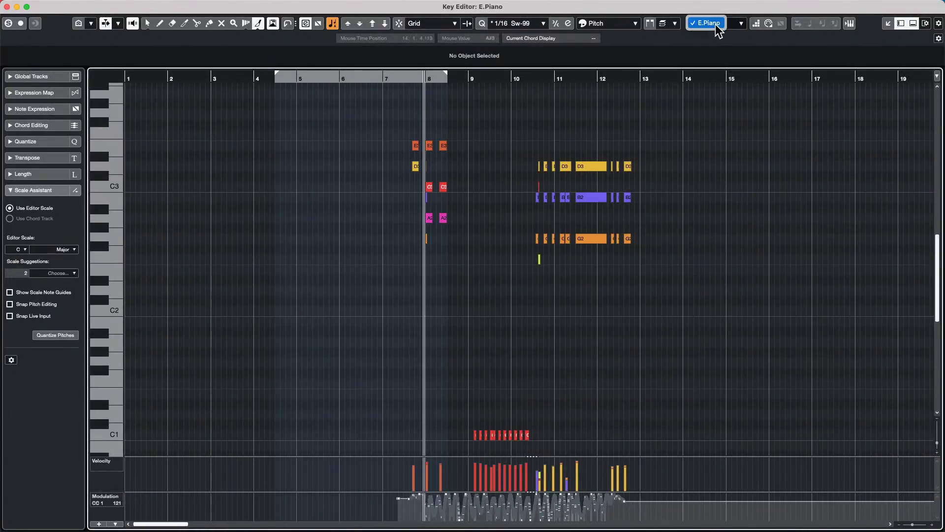
click(636, 99)
click(615, 23)
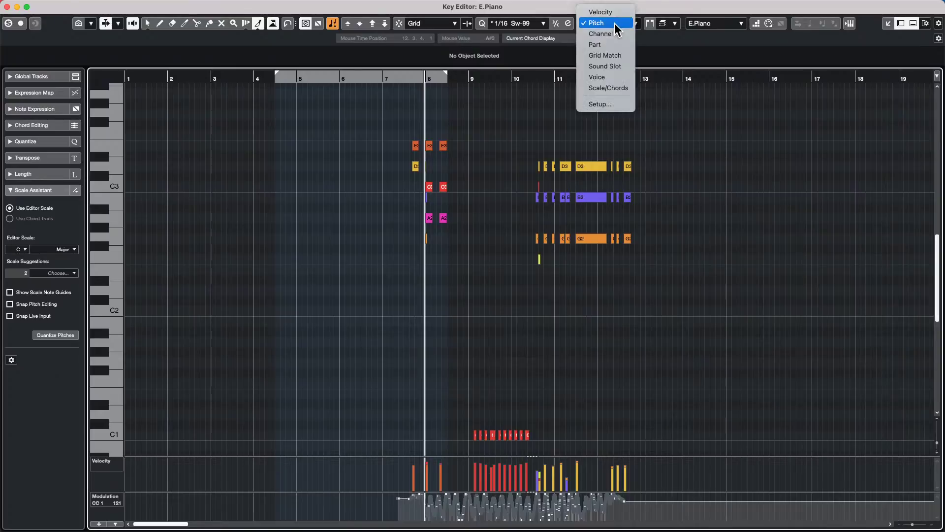
click(615, 35)
click(619, 23)
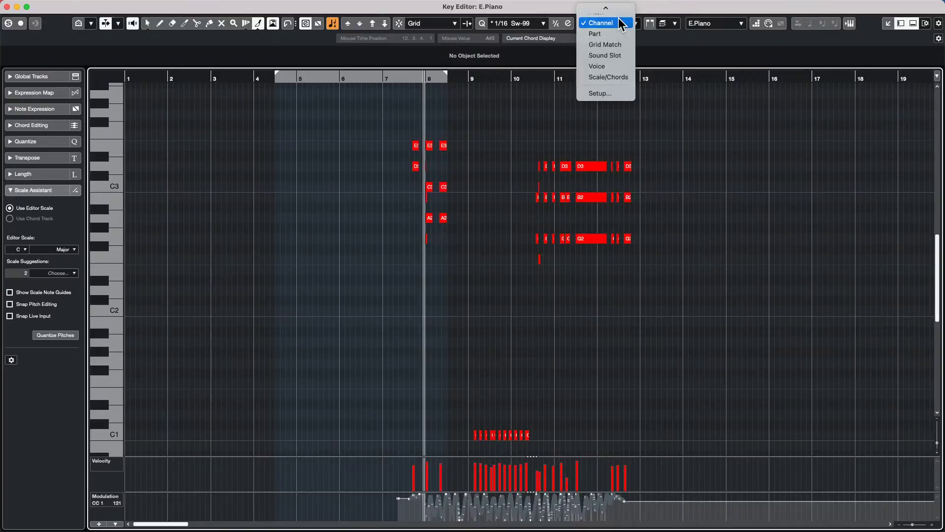
click(610, 45)
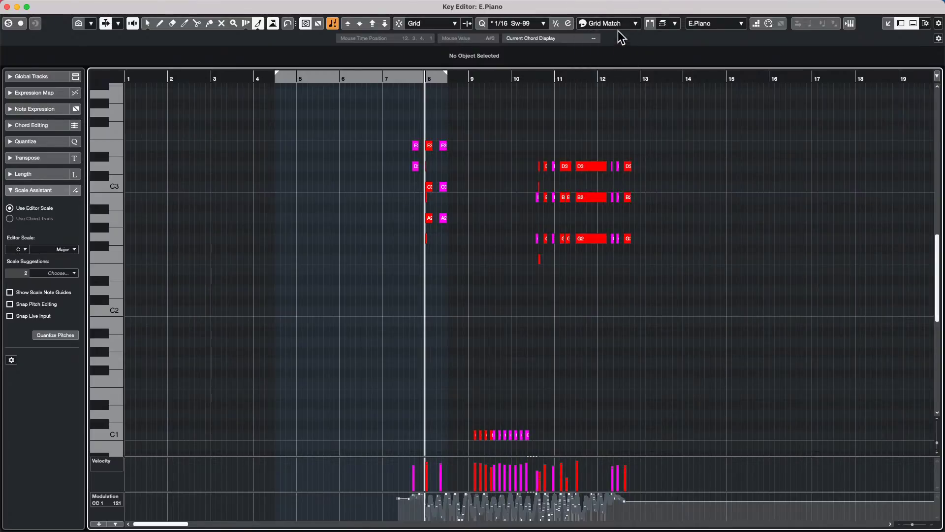
click(616, 24)
click(621, 47)
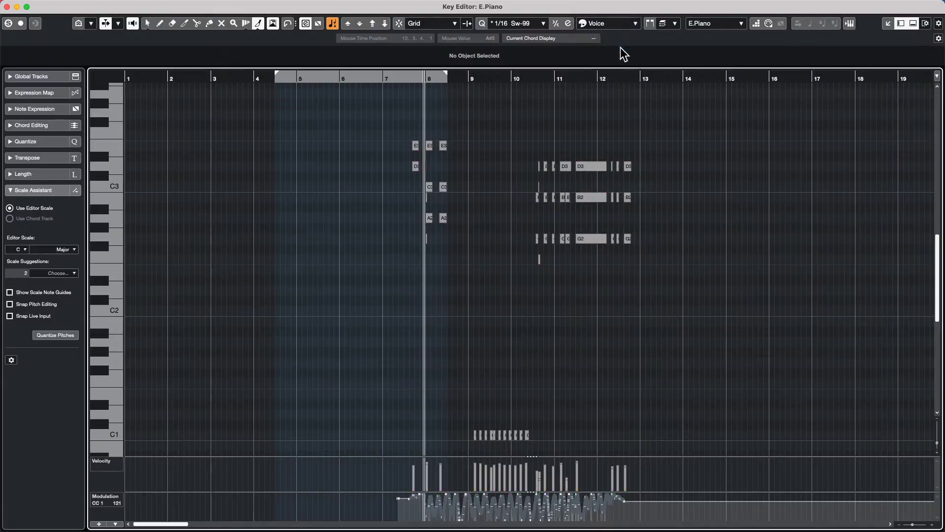
click(620, 25)
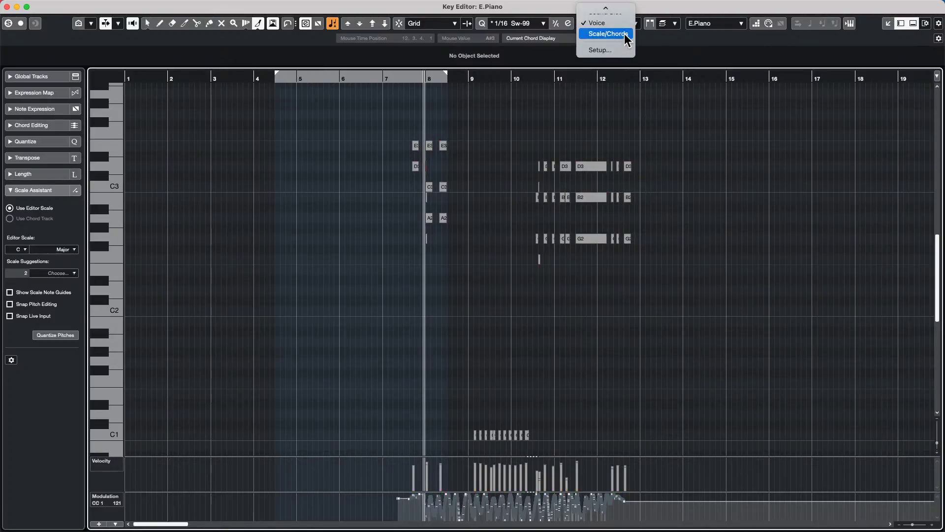
click(624, 33)
click(616, 26)
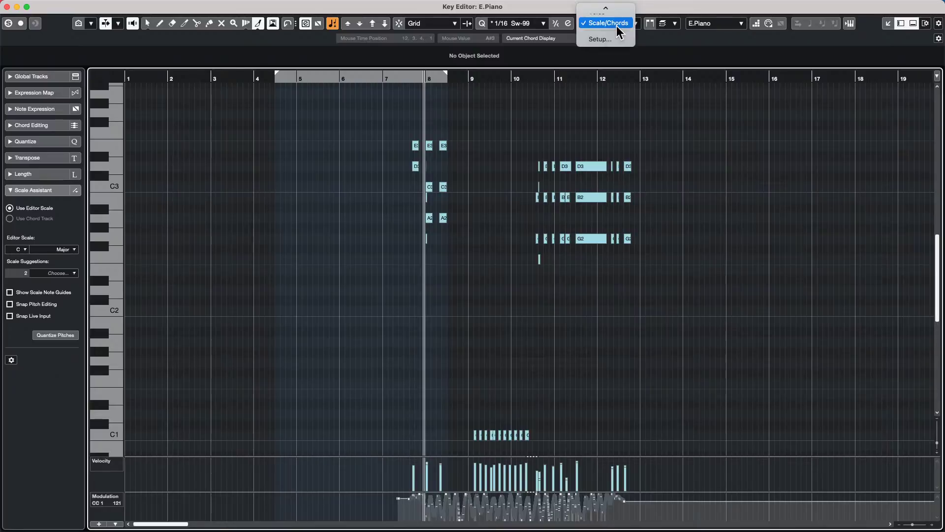
click(620, 30)
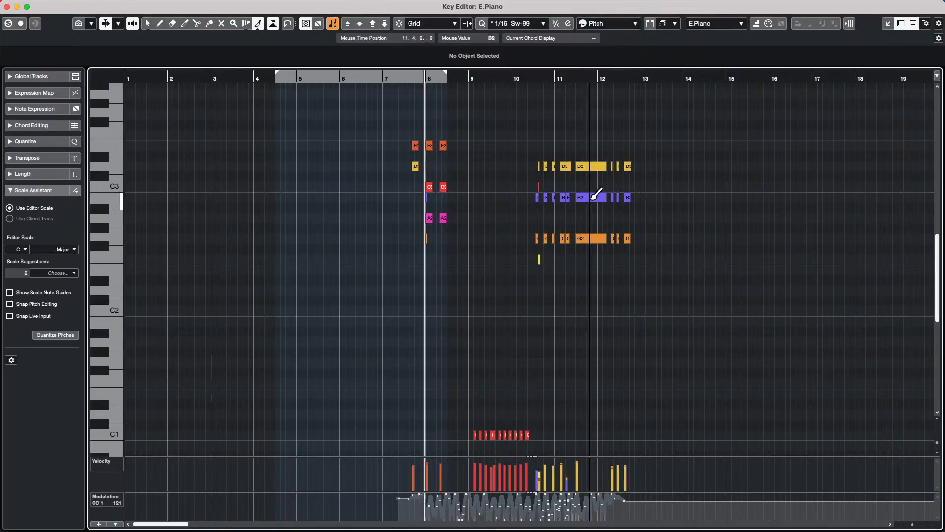
- Close the separate Key Editor window, keeping the pitch colours
click(609, 26)
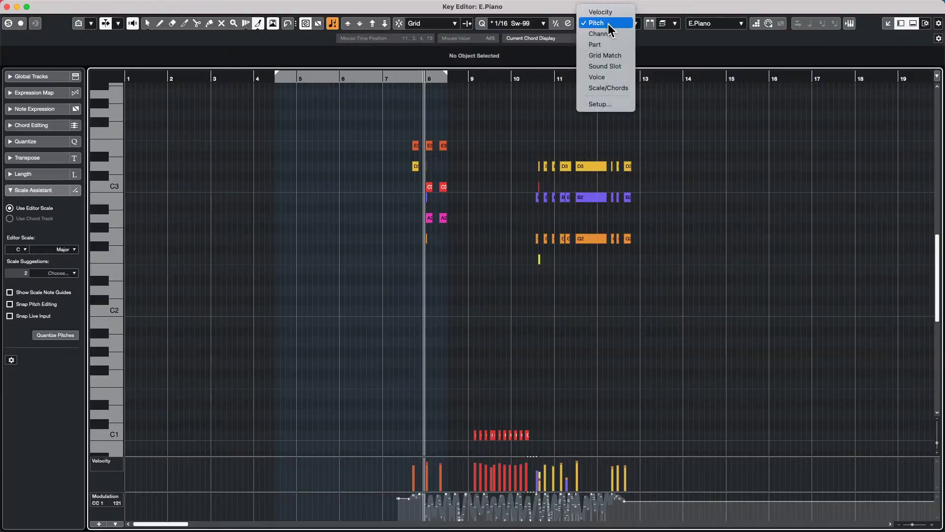
click(7, 11)
click(6, 7)
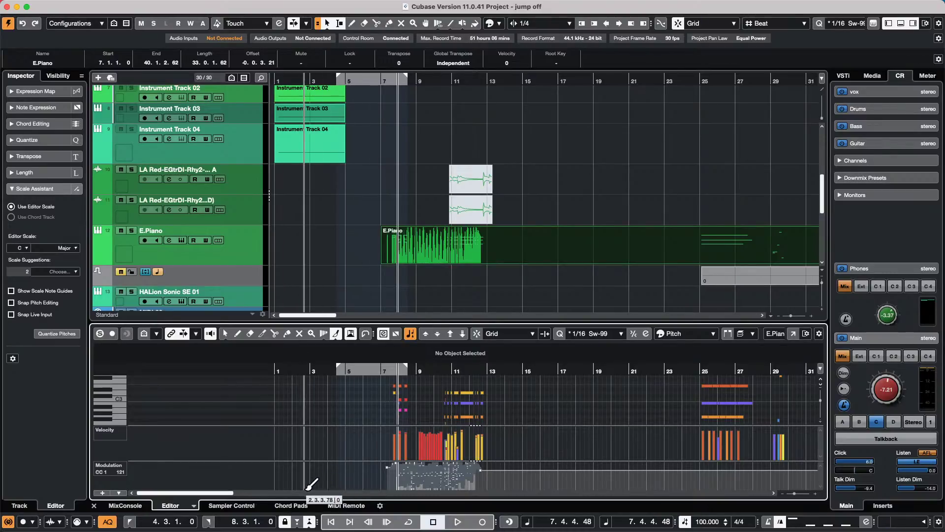
- Show the lower-zone MIDI Remote page, peek at the mapping editor, and scroll across the surfaces
click(133, 507)
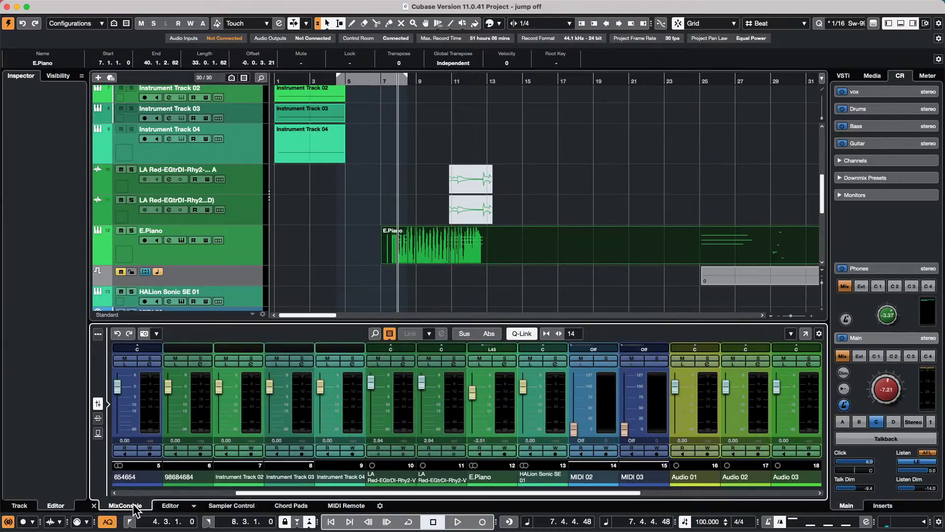
click(347, 506)
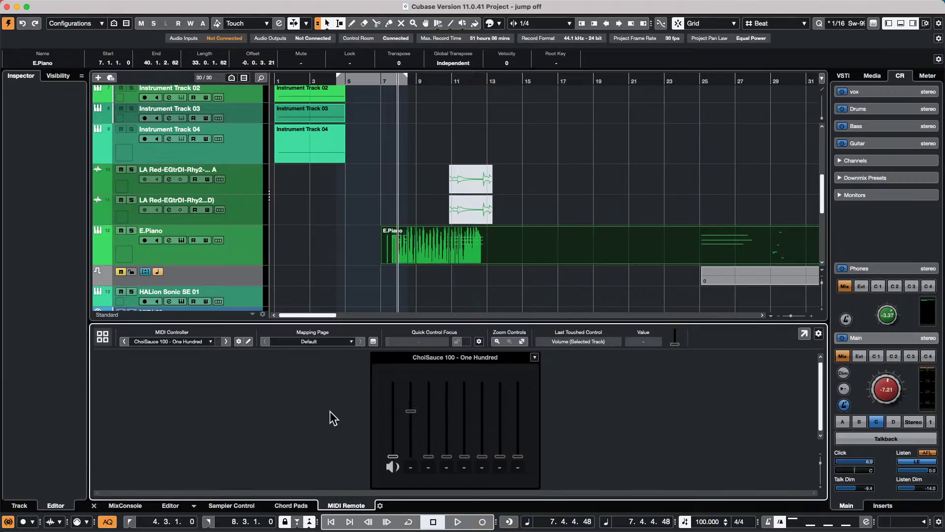
click(248, 341)
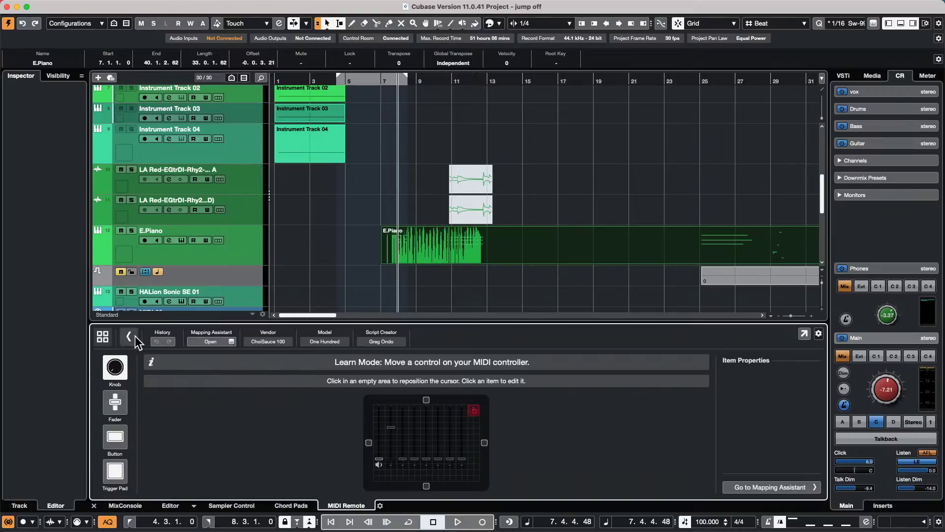
click(104, 339)
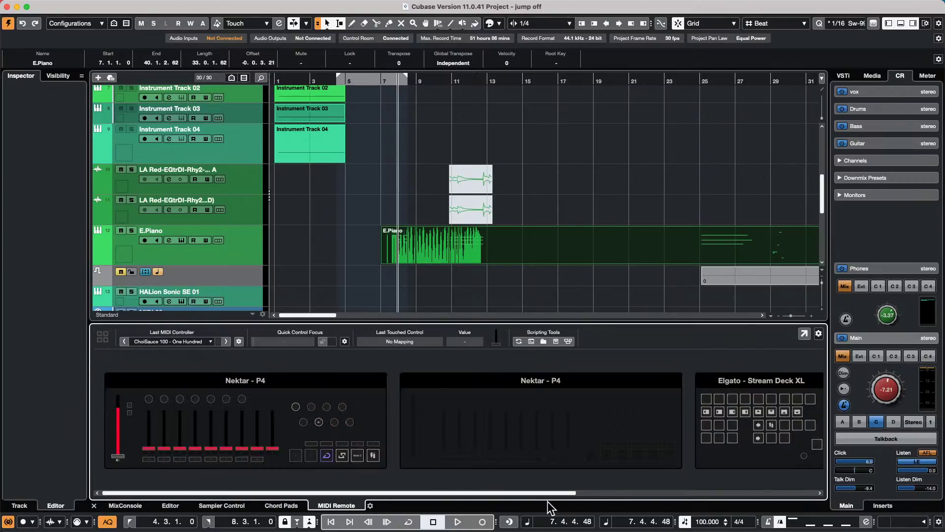
drag(552, 492, 845, 490)
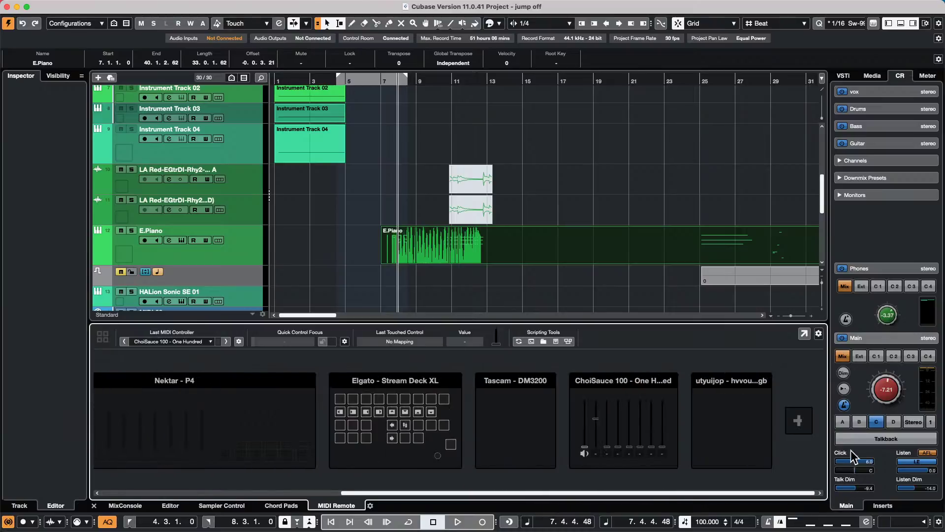
- Start a new controller surface with vendor ChoiSauce and model name 100-0
click(794, 421)
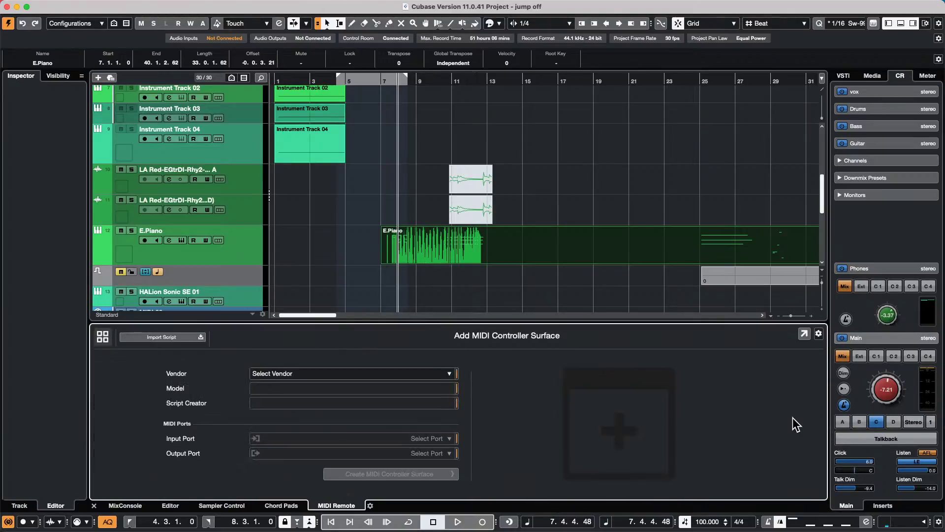
click(370, 373)
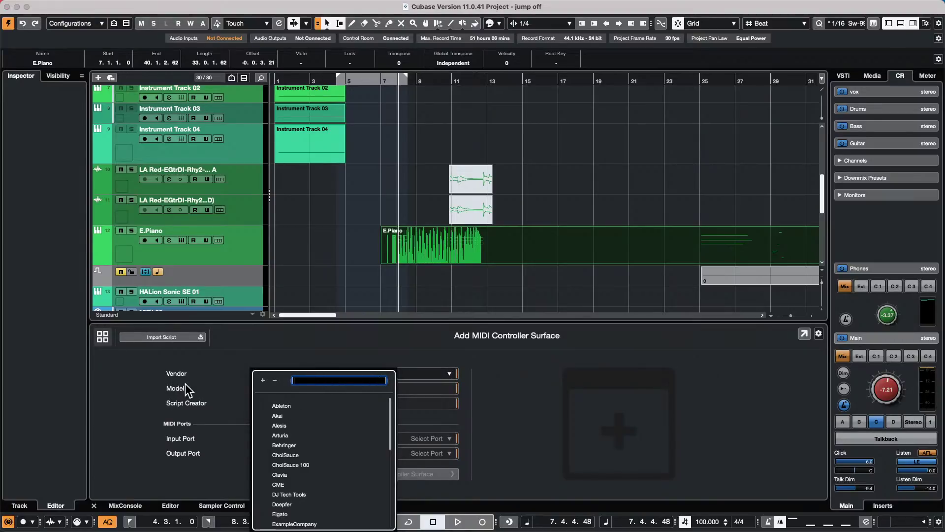
text(Choi S)
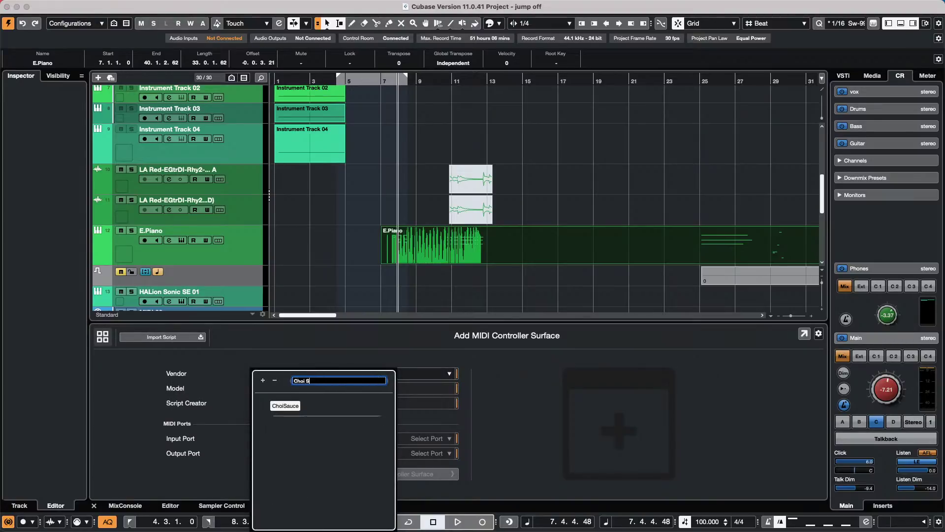
text(auce)
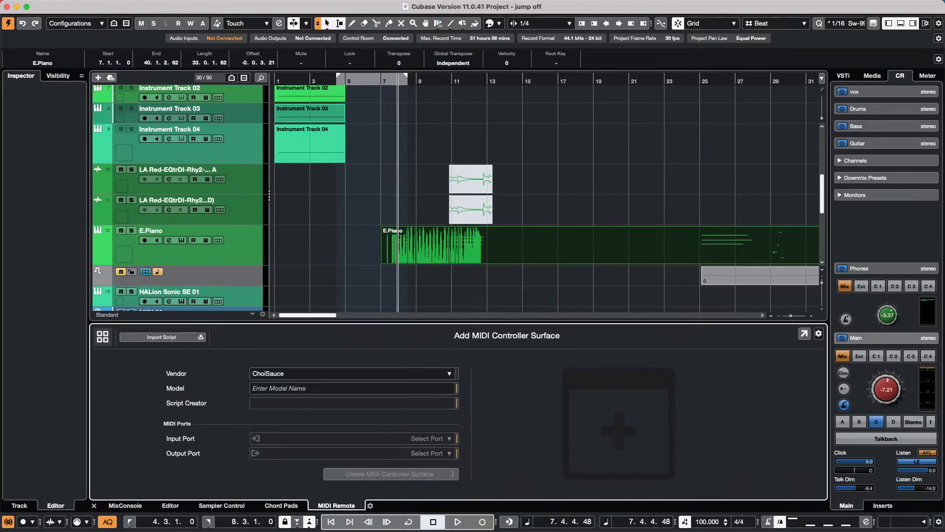
key(Return)
click(317, 387)
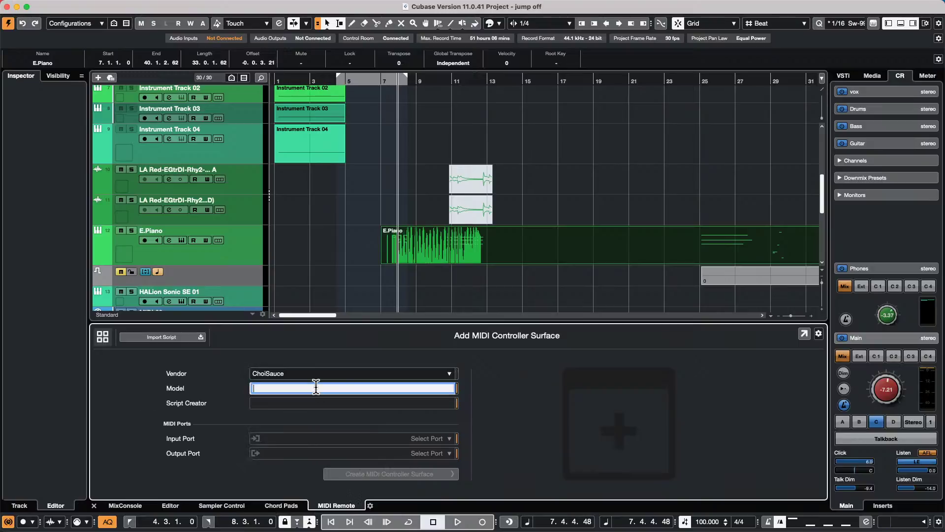
text(100-0)
- Close the Input Port list without choosing, leave the form and discard the unfinished entry
click(439, 439)
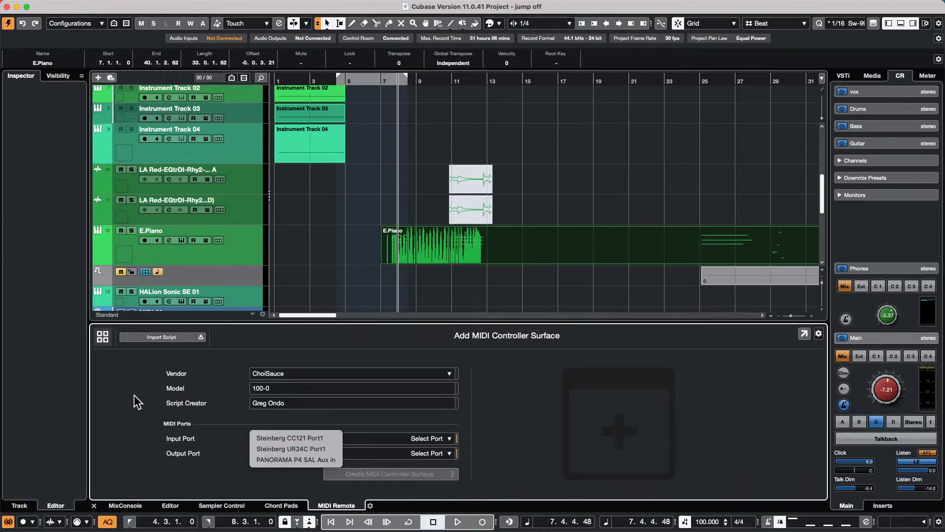
click(103, 397)
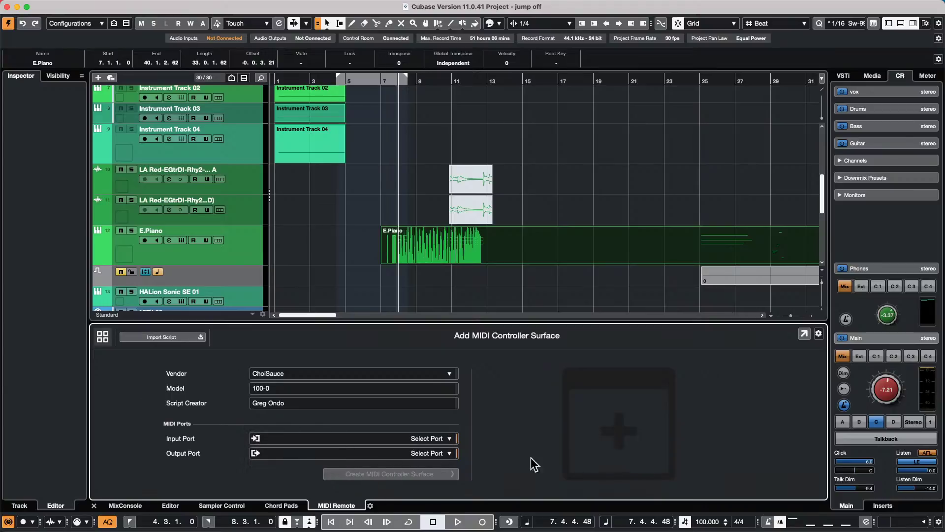
click(103, 337)
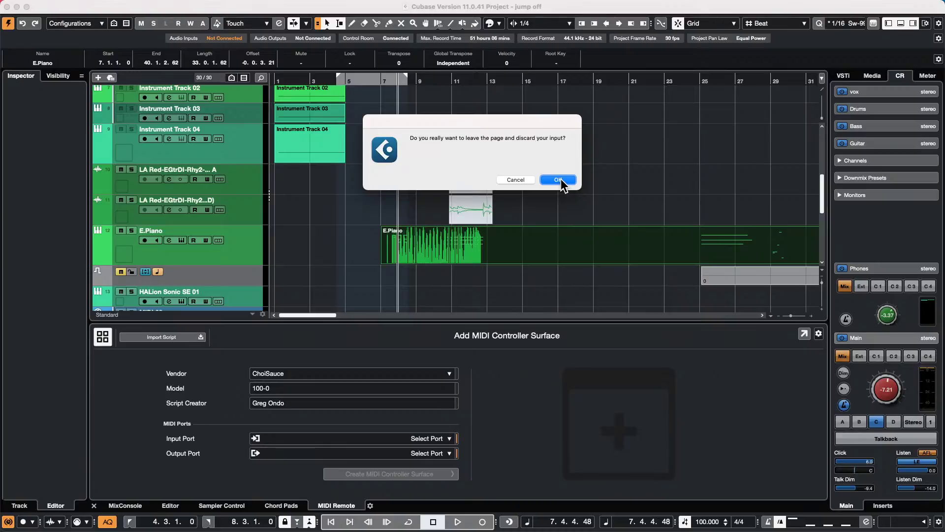
click(560, 180)
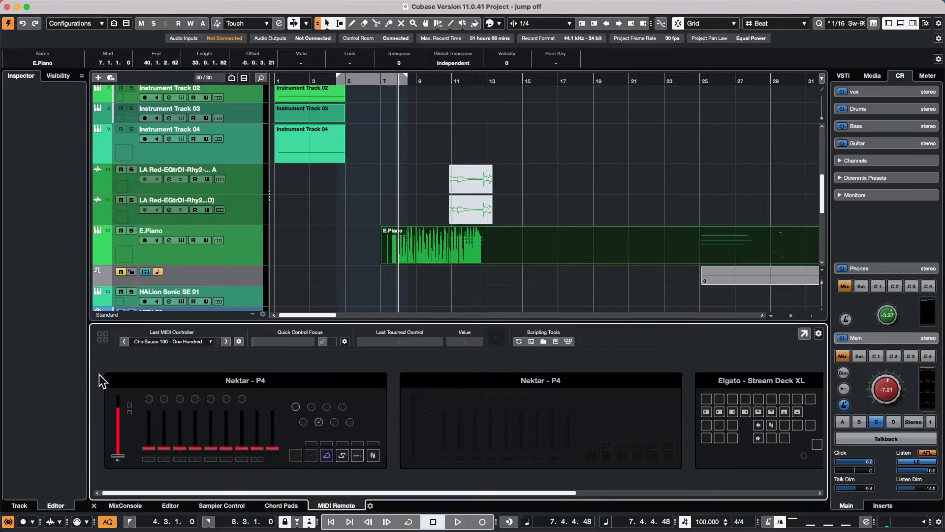
- Start an empty project located in the 24 May 2022 idea folder, then open File > Import
click(67, 6)
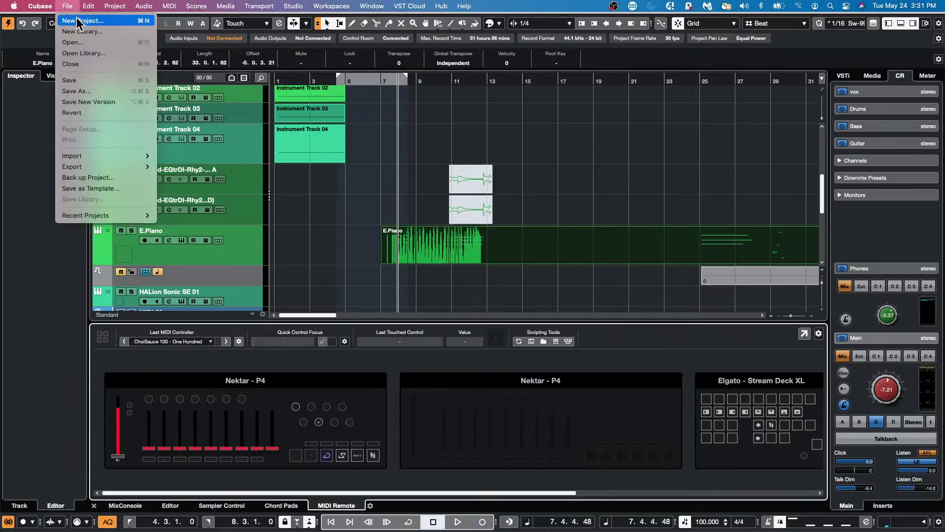
click(599, 197)
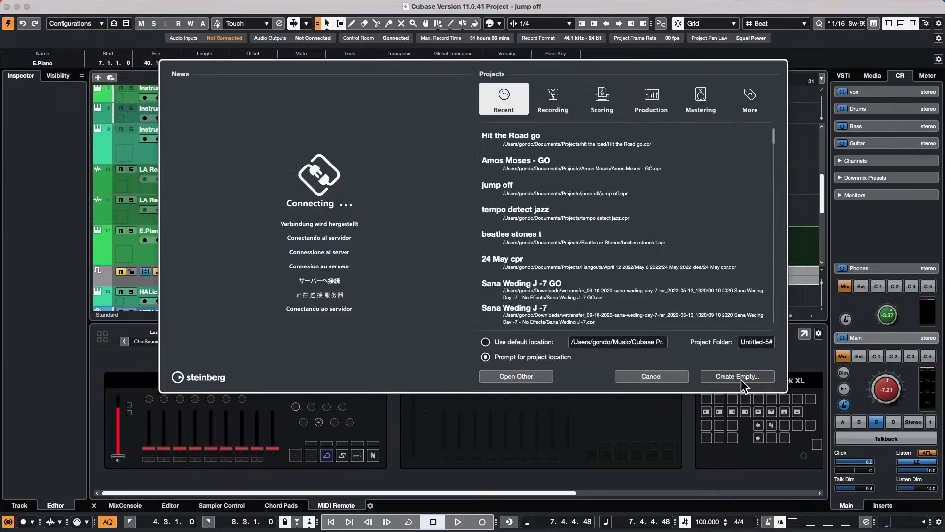
click(742, 377)
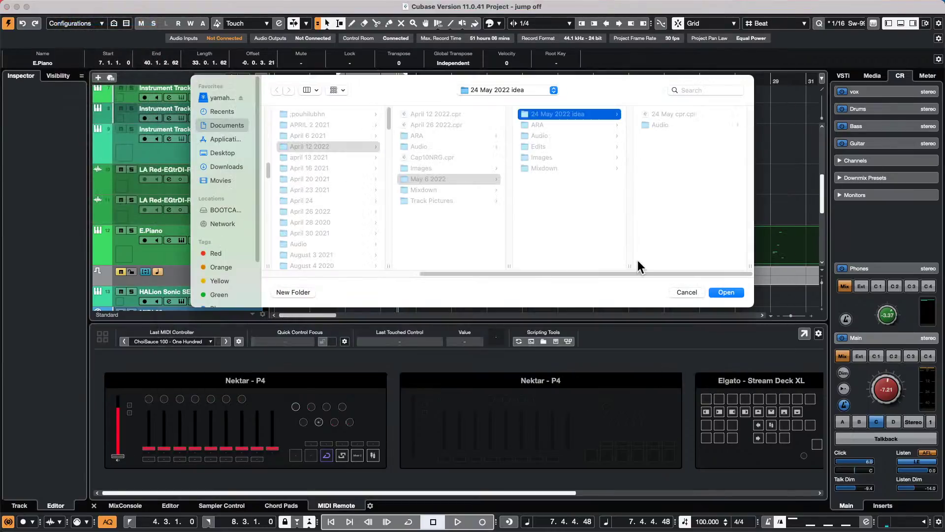
click(731, 293)
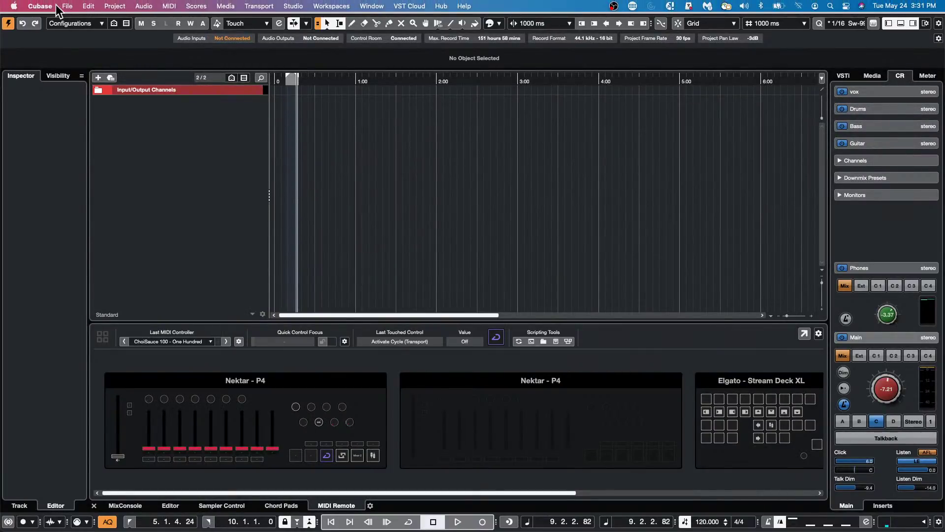
click(66, 6)
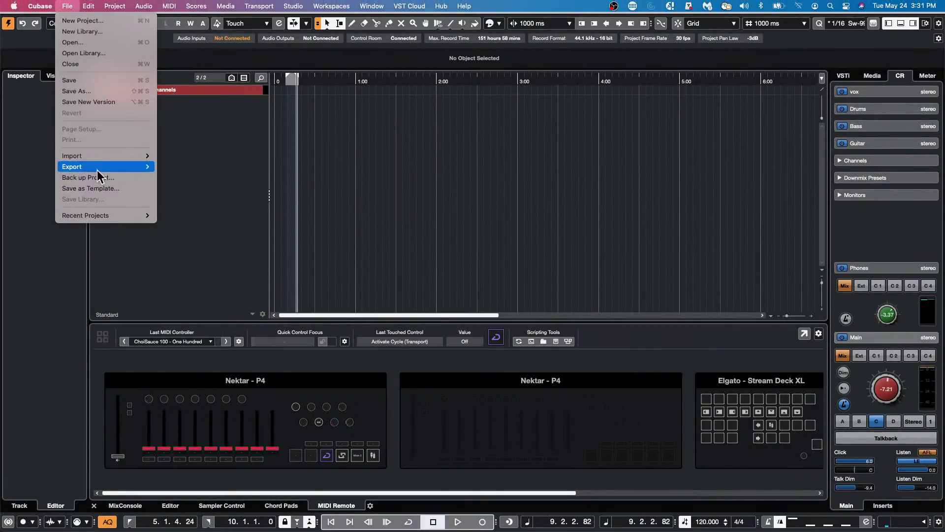
mouse_move(104, 156)
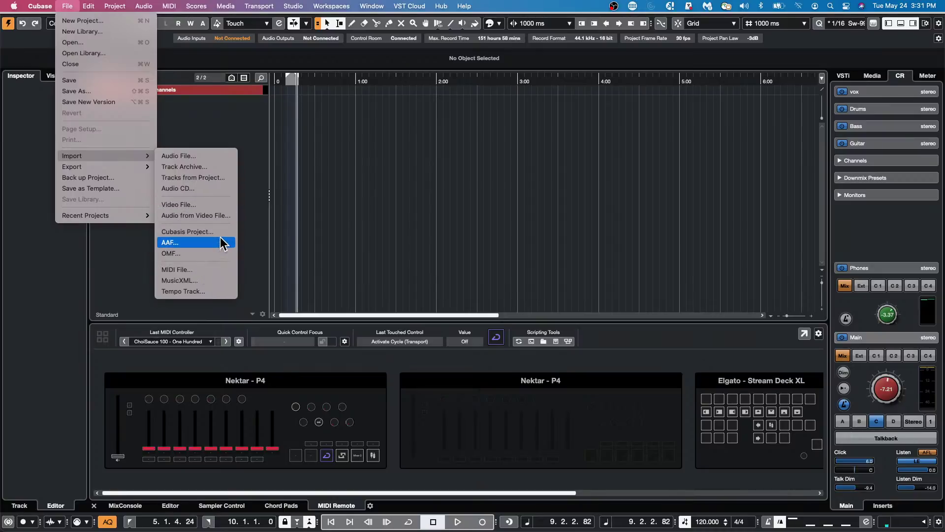
- Import the We Are Steinberg .mp4 from the Export Video folder as a video file
click(222, 204)
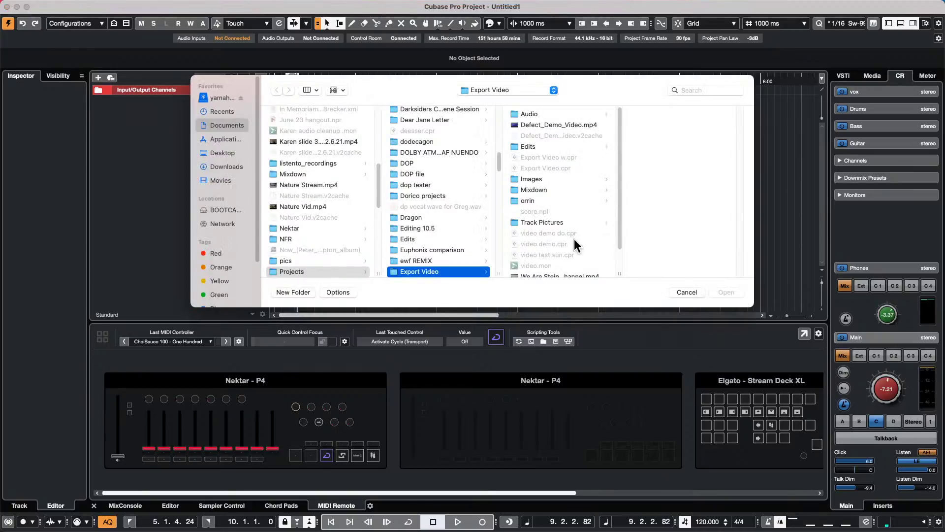
scroll(574, 238, down, 3)
click(589, 243)
click(719, 291)
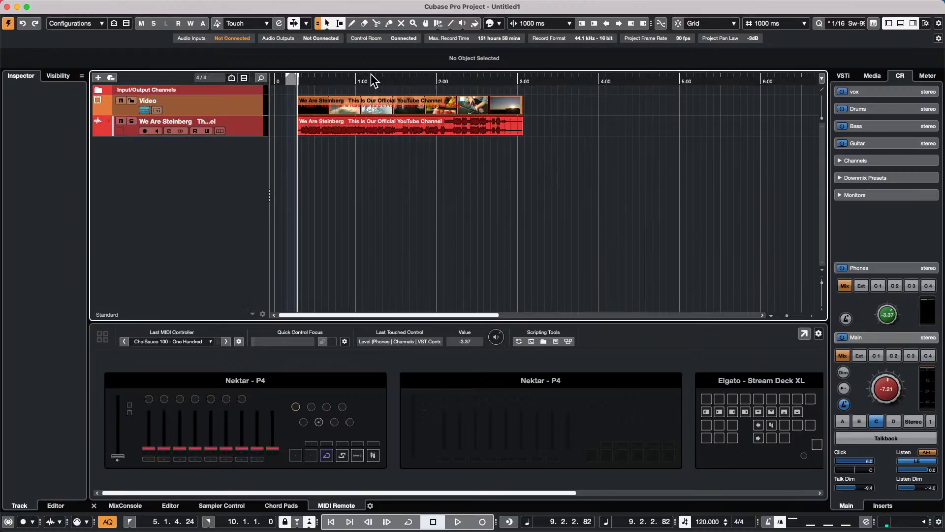
- Delete Time over 1:18–2:13 on both video and audio tracks, then undo it
drag(381, 199, 456, 101)
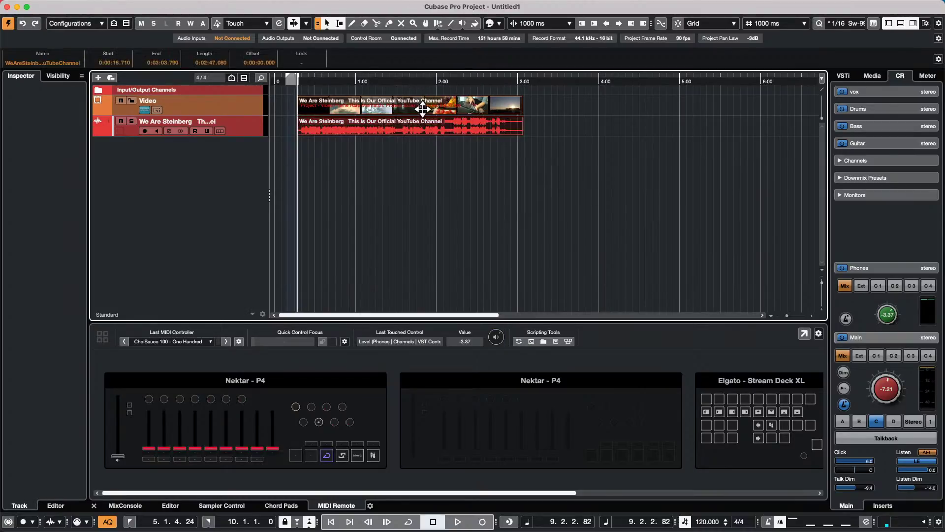
click(346, 164)
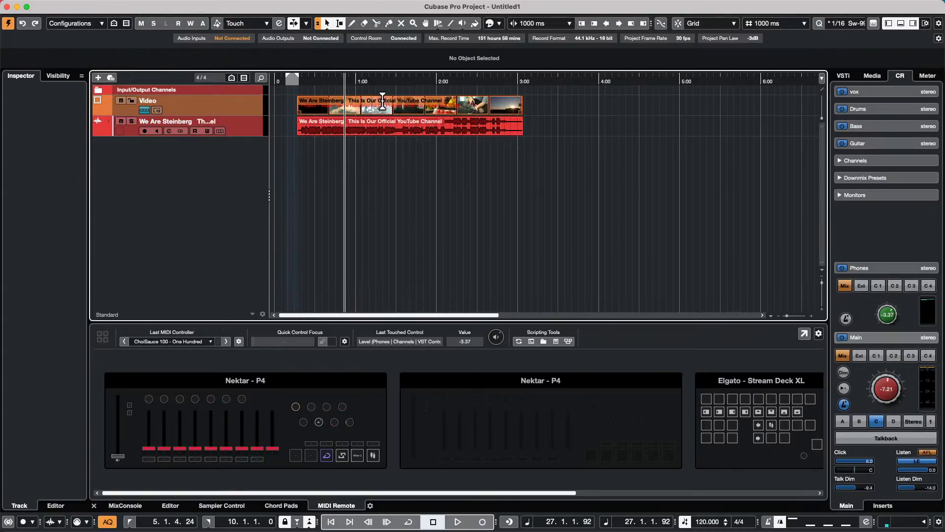
drag(380, 100, 454, 126)
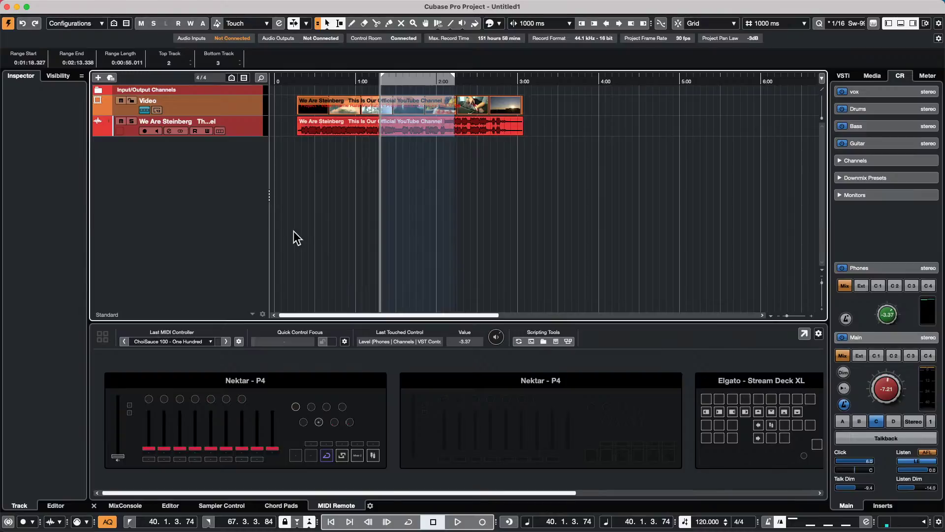
key(shift+BackSpace)
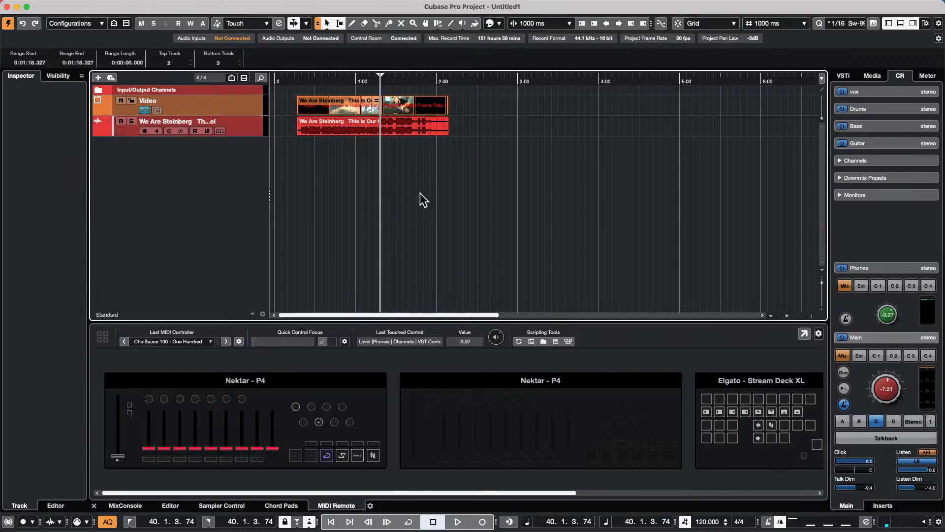
key(super+z)
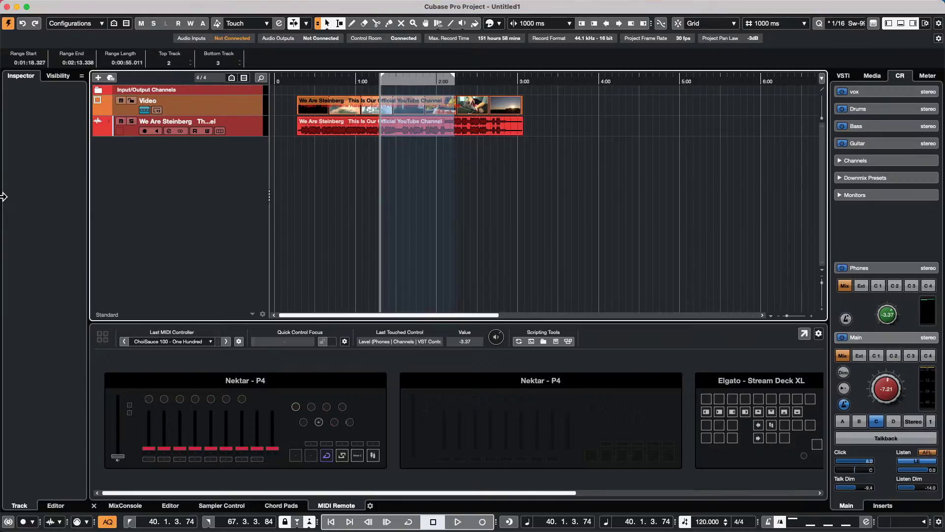
- Open the File menu and look through the Recent Projects list
click(68, 7)
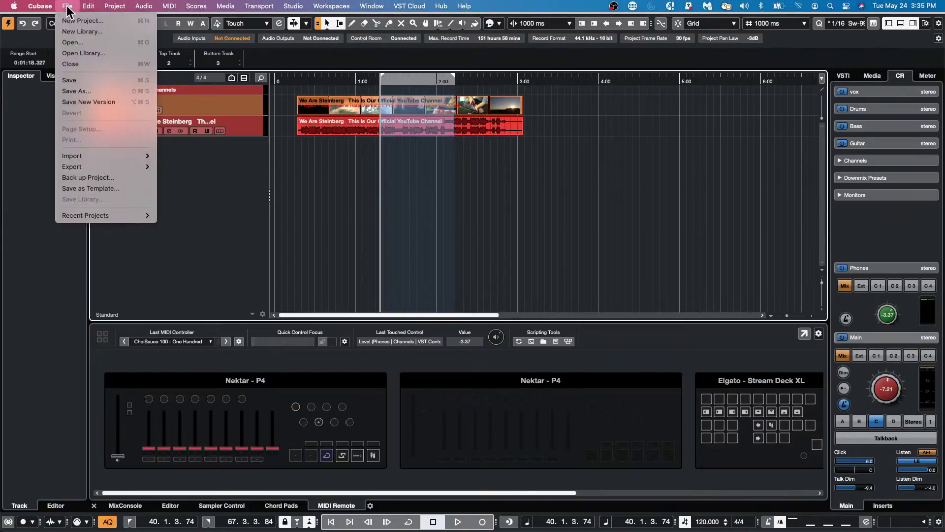
mouse_move(121, 212)
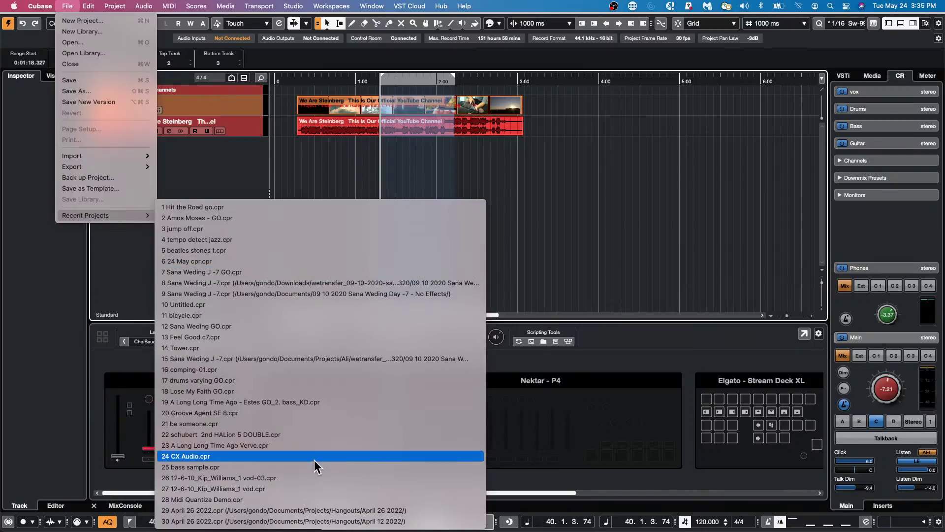
- Bring up the Open dialog and browse into the Projects > XII folder
click(89, 40)
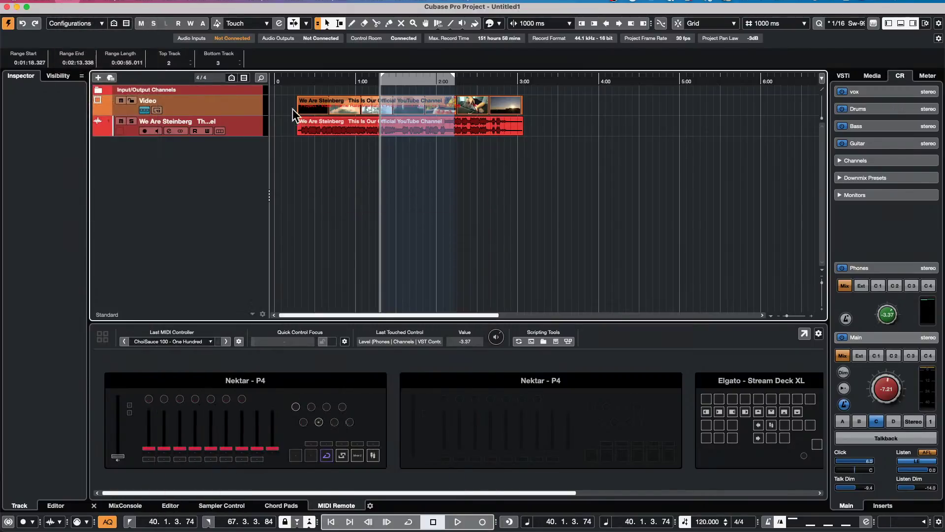
scroll(548, 225, down, 1)
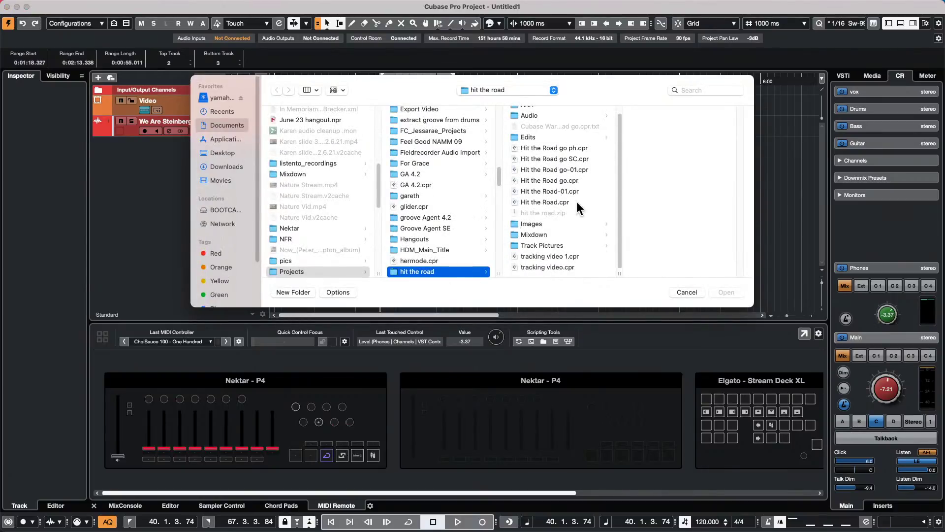
scroll(557, 209, up, 1)
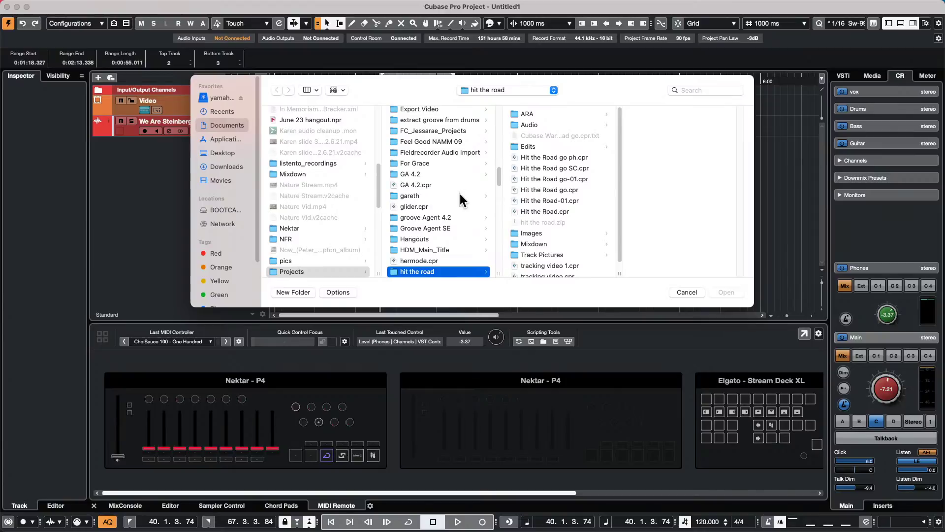
scroll(454, 200, down, 10)
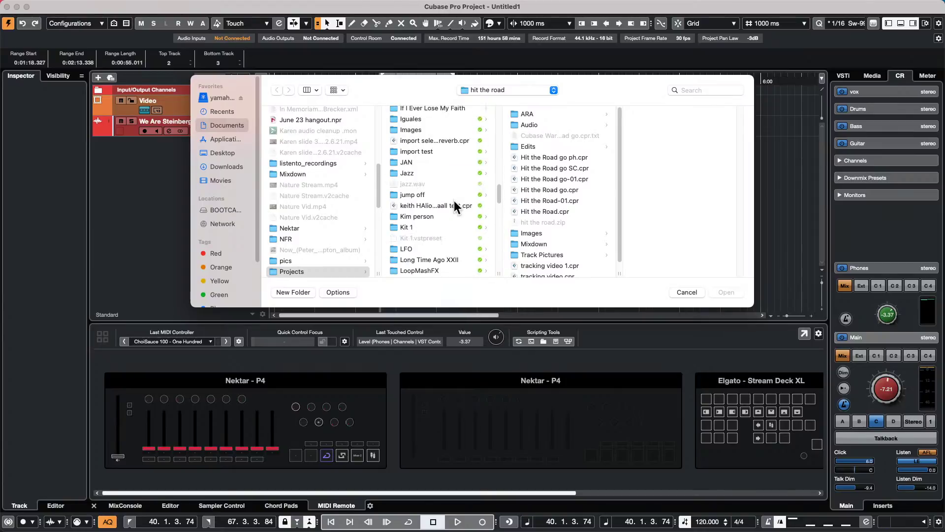
scroll(454, 202, down, 5)
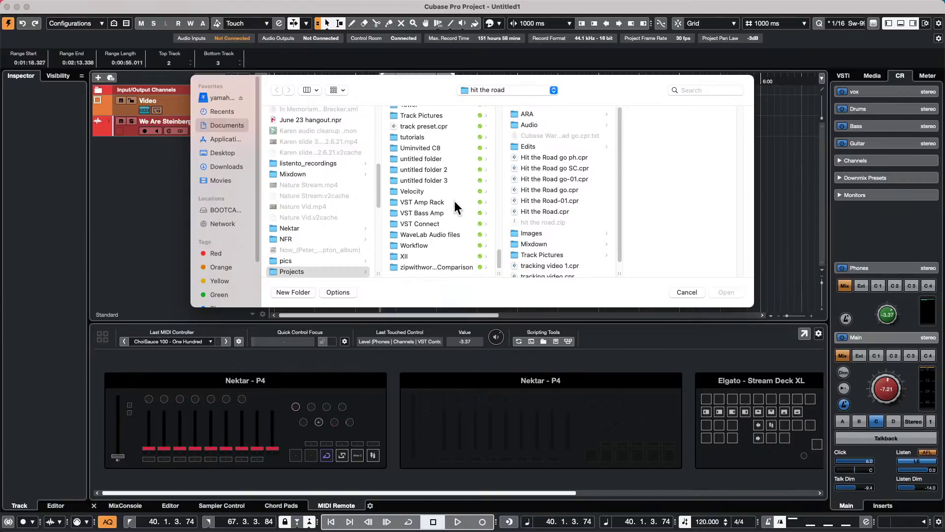
click(421, 256)
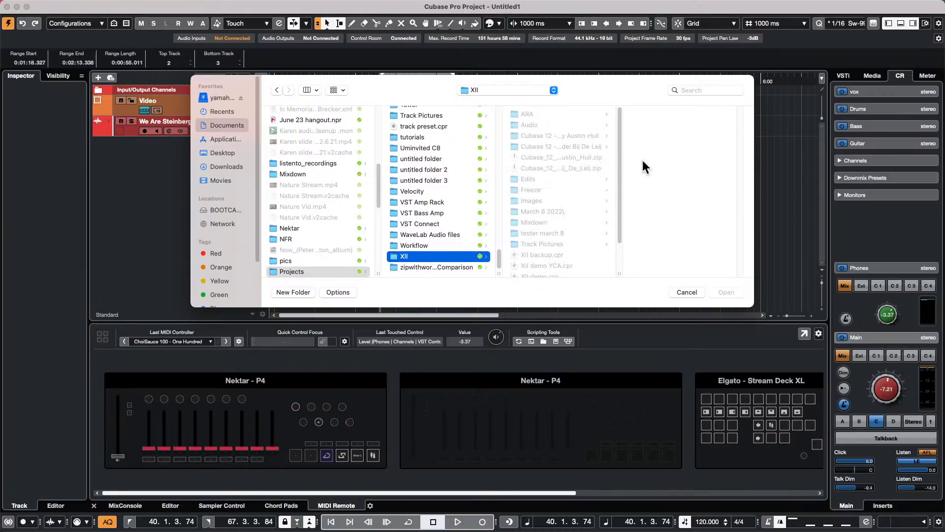
scroll(574, 181, down, 3)
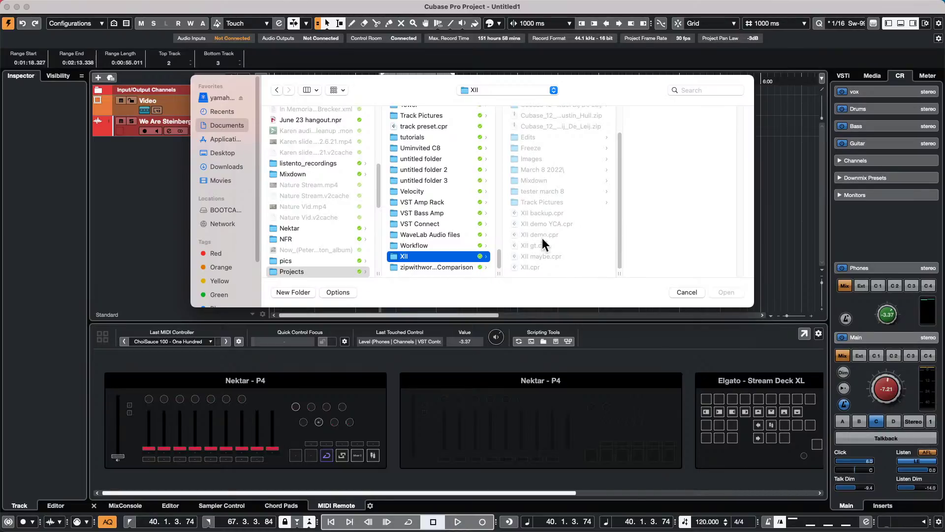
- Select XII demo YCA.cpr and open it
click(566, 224)
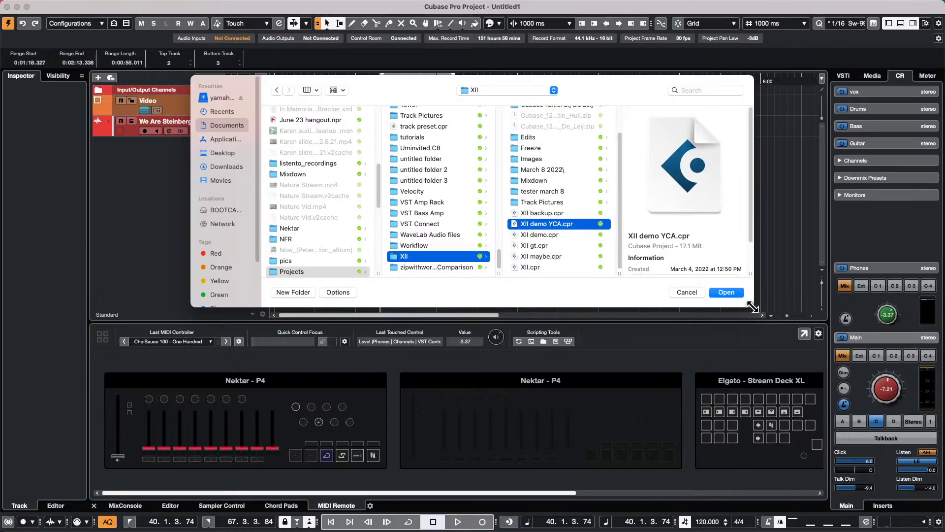
scroll(586, 244, up, 2)
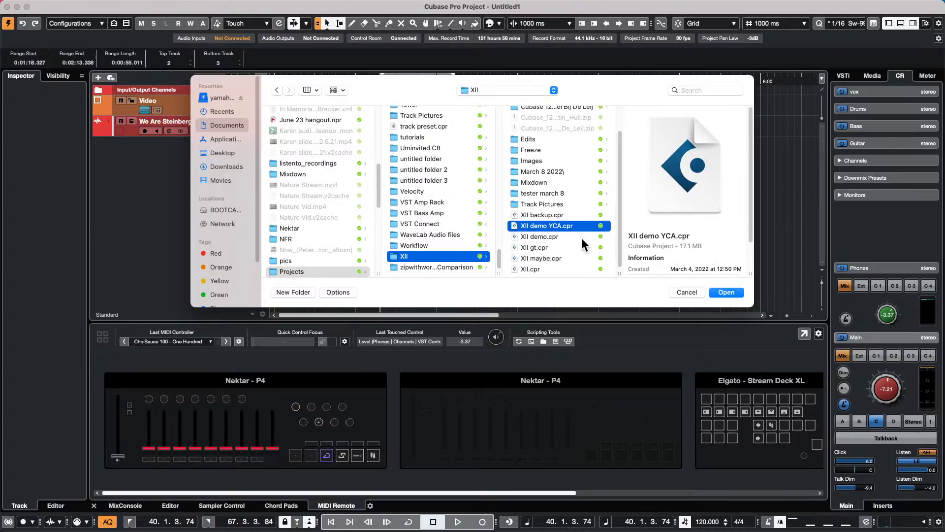
scroll(582, 244, up, 3)
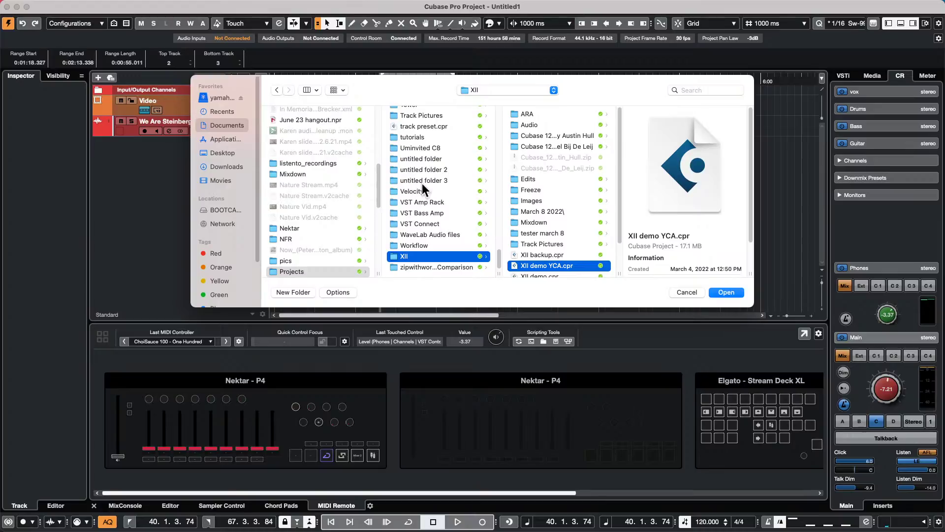
scroll(421, 184, up, 10)
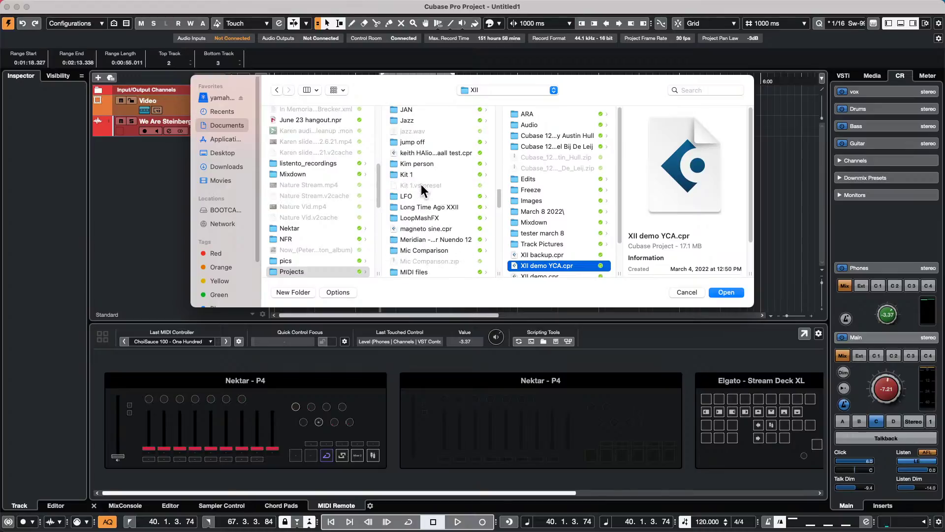
scroll(421, 184, down, 5)
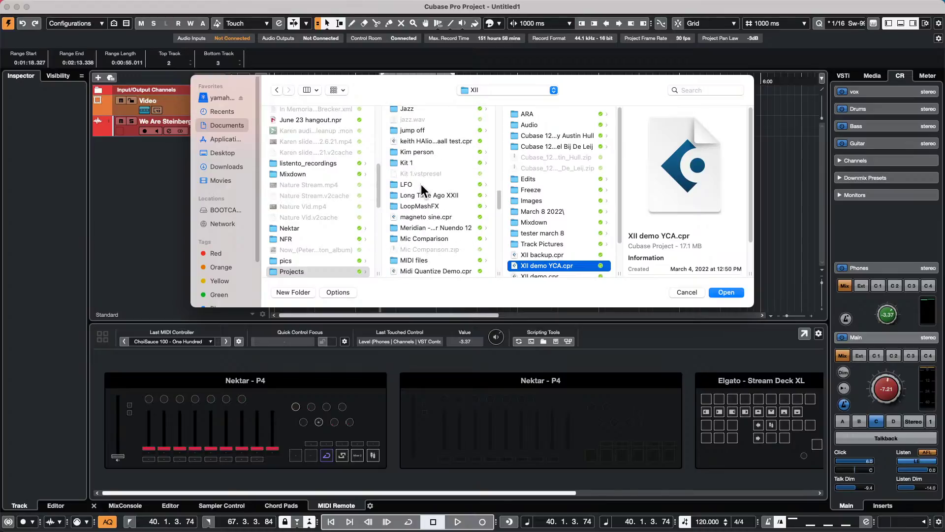
click(723, 292)
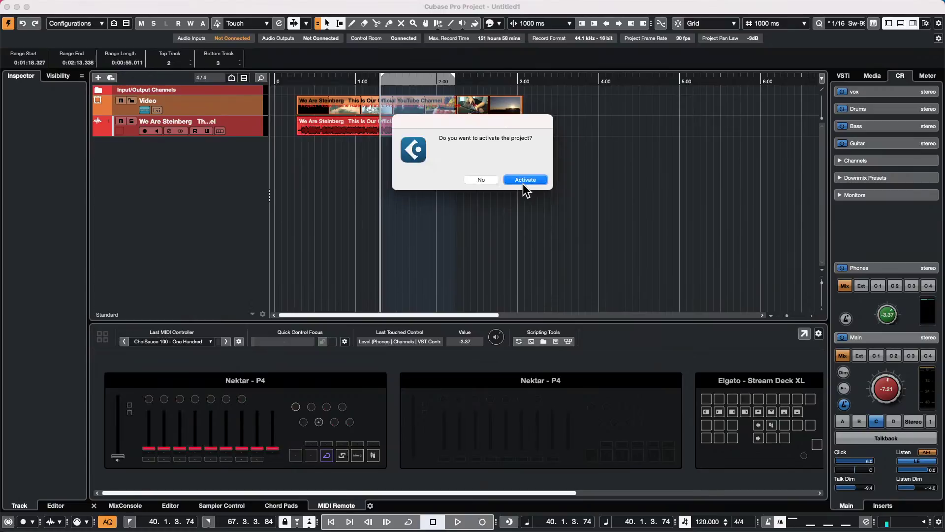
- Activate the XII demo YCA project and close Resolve Missing Files without resolving anything
click(526, 180)
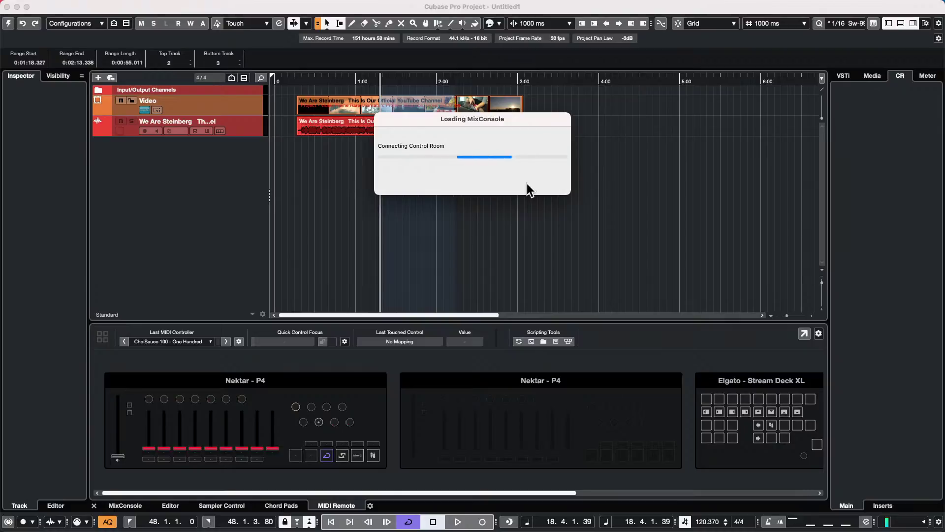
click(572, 242)
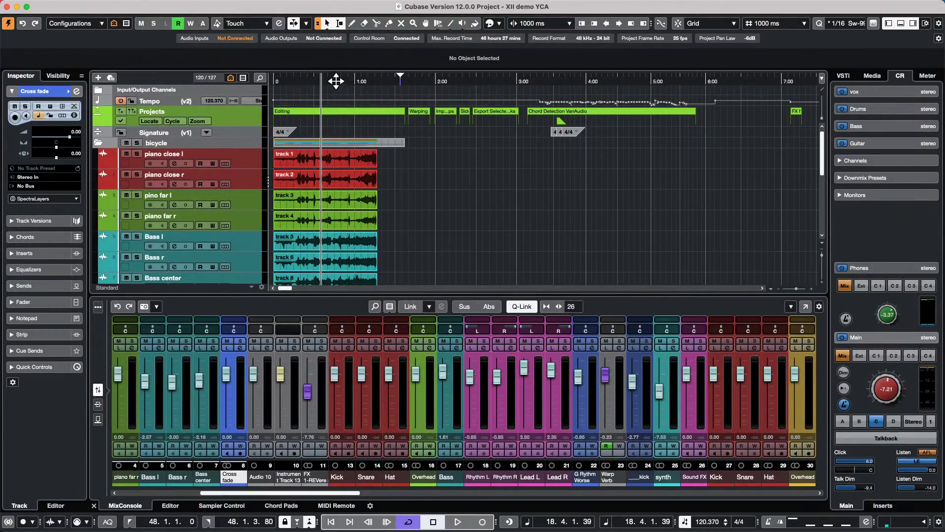
- Collapse the bicycle folder, expand Long Time Ago, zoom in on its events, and briefly play
drag(337, 81, 344, 36)
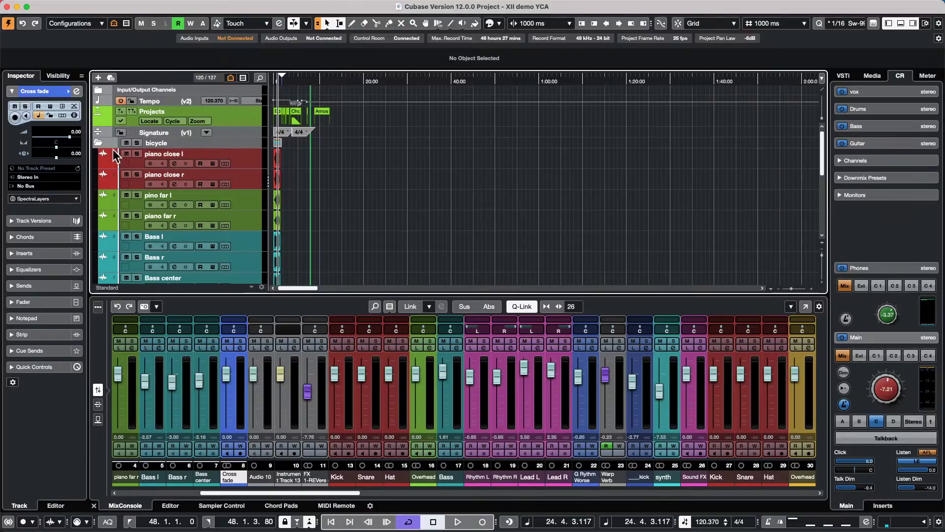
click(98, 143)
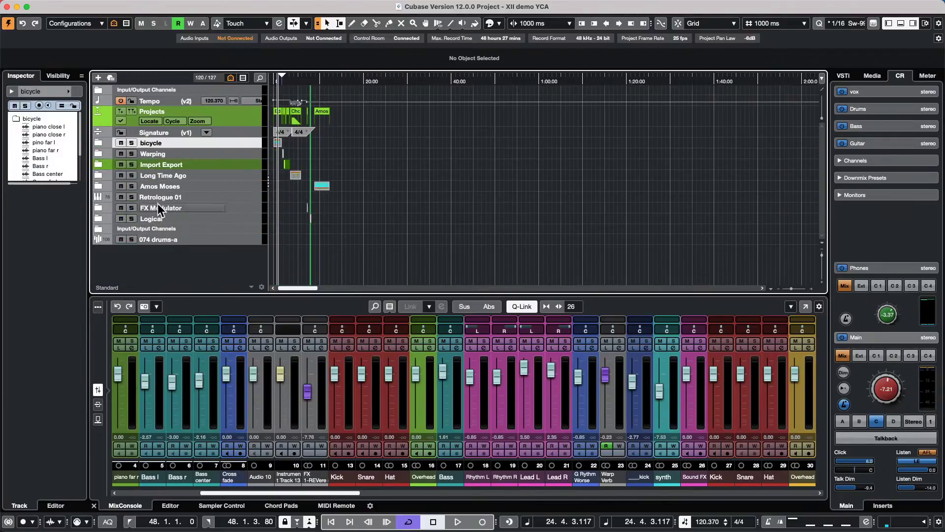
click(99, 176)
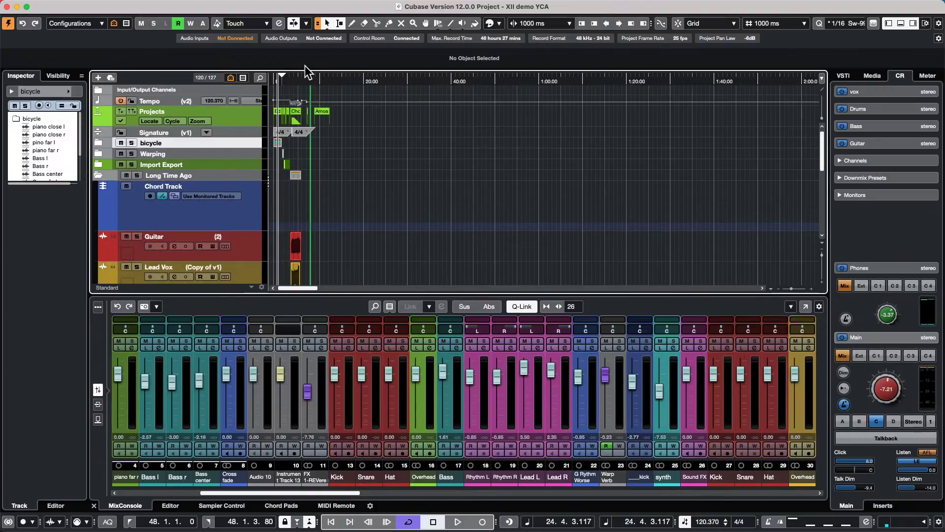
drag(297, 79, 347, 129)
key(space)
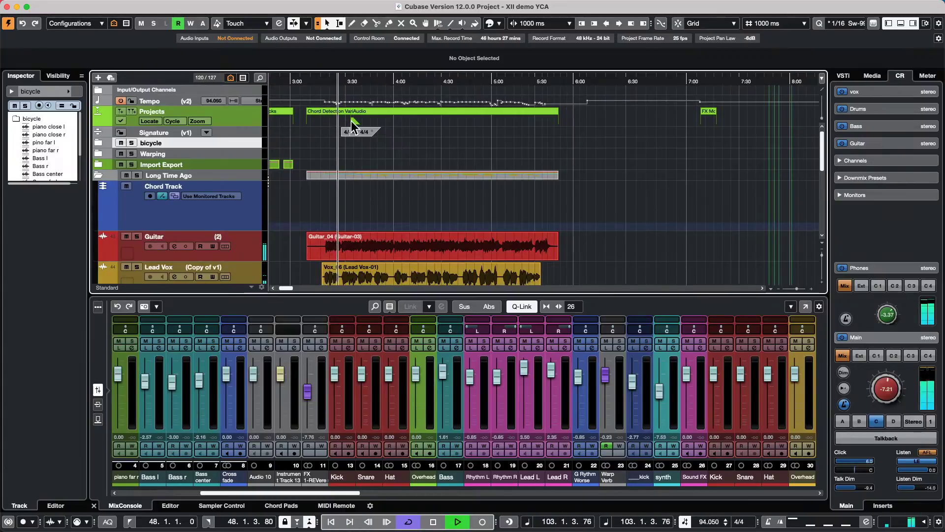
key(space)
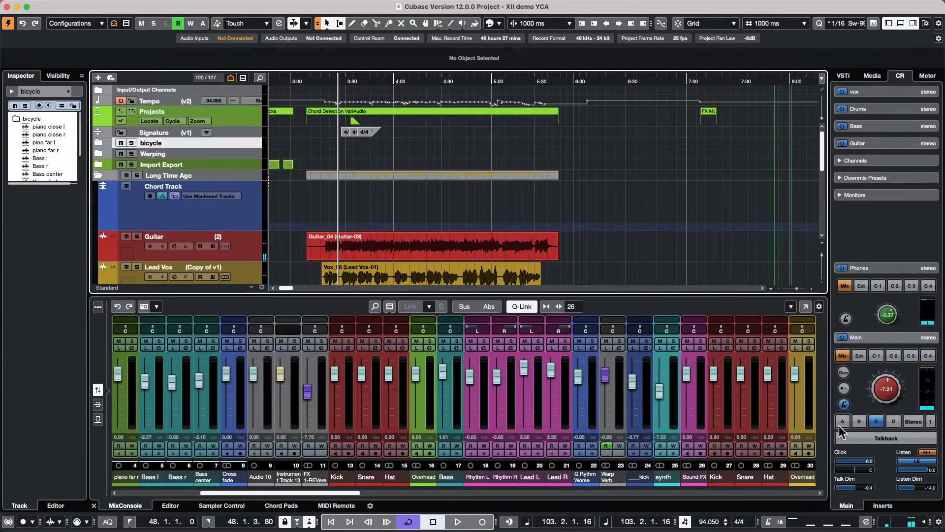
- Monitor through speaker set A, resume playback, and detect chords from Guitar_04 onto the Chord Track
click(841, 424)
key(space)
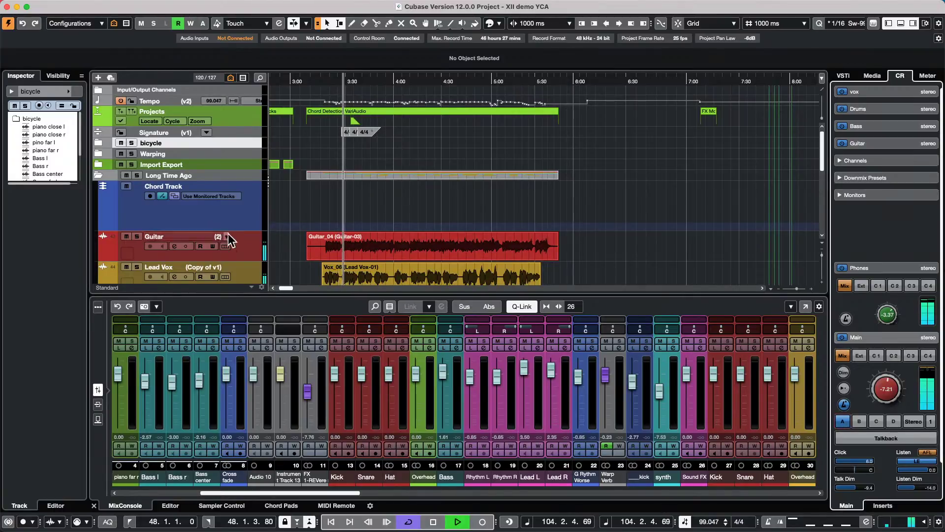
click(344, 249)
drag(386, 256, 388, 221)
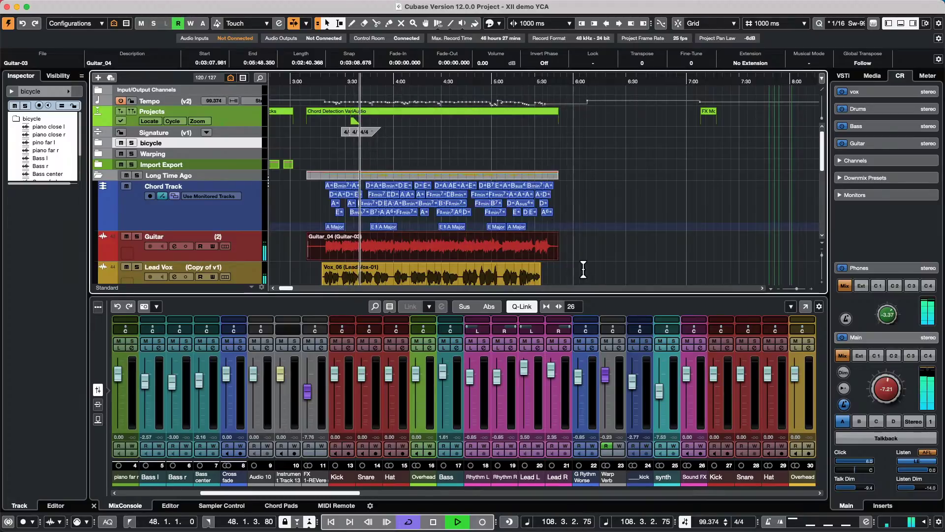
key(space)
drag(334, 81, 390, 122)
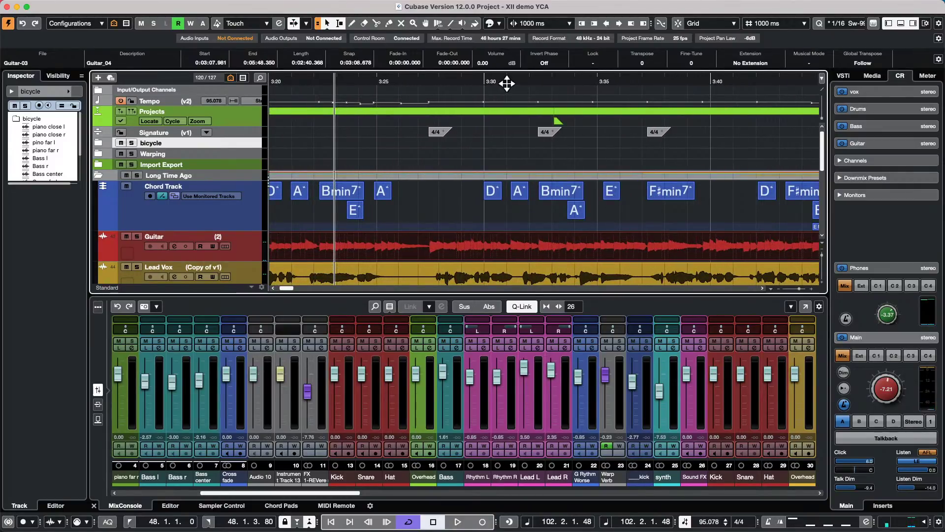
mouse_move(507, 83)
mouse_down()
mouse_move(507, 108)
mouse_move(507, 89)
mouse_up()
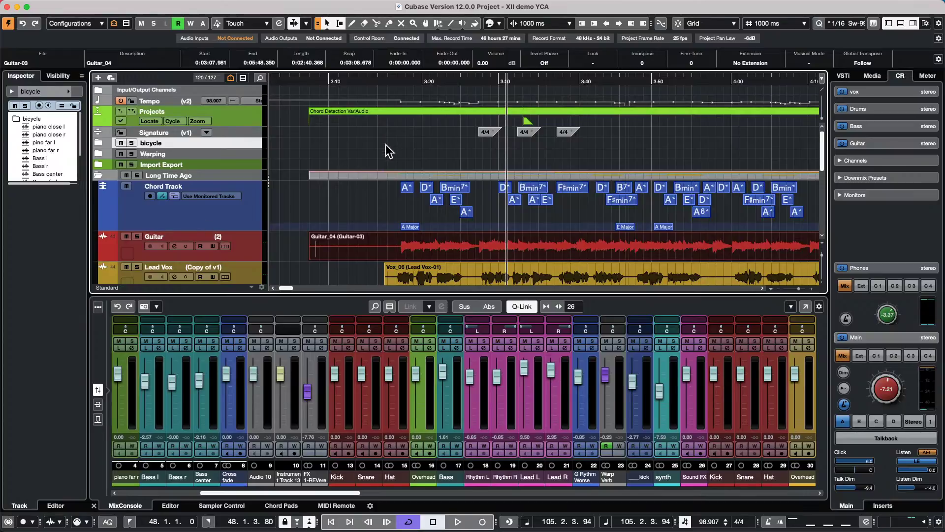
- Split the PIANO event with the Scissors tool and select the cut-off section
scroll(387, 148, down, 5)
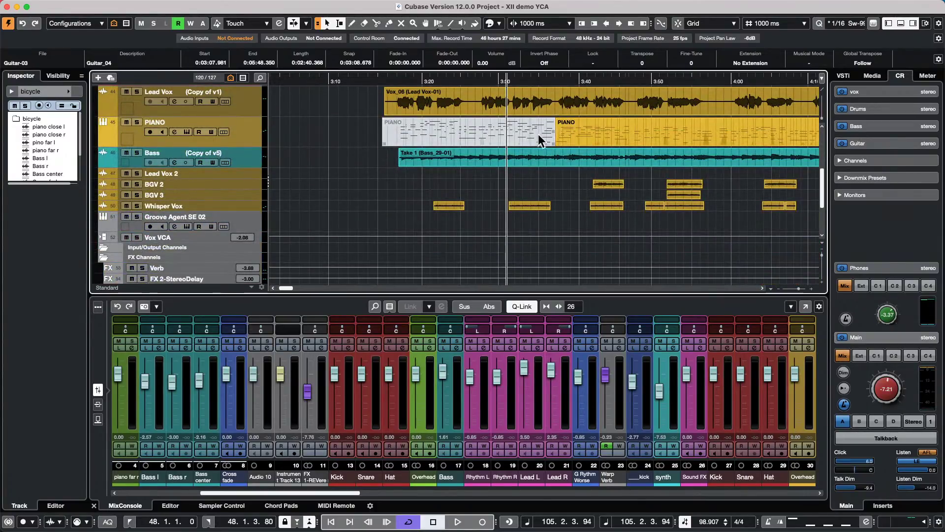
right_click(600, 134)
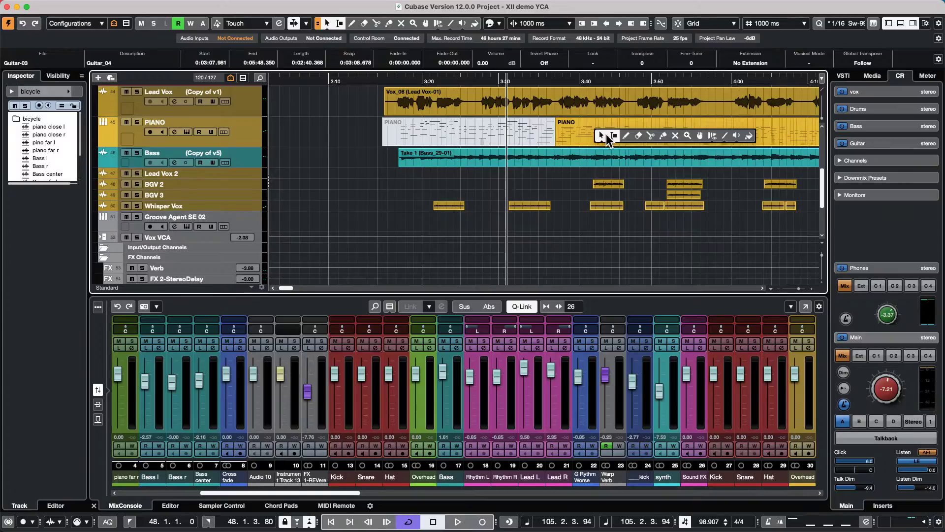
click(650, 135)
click(648, 136)
key(1)
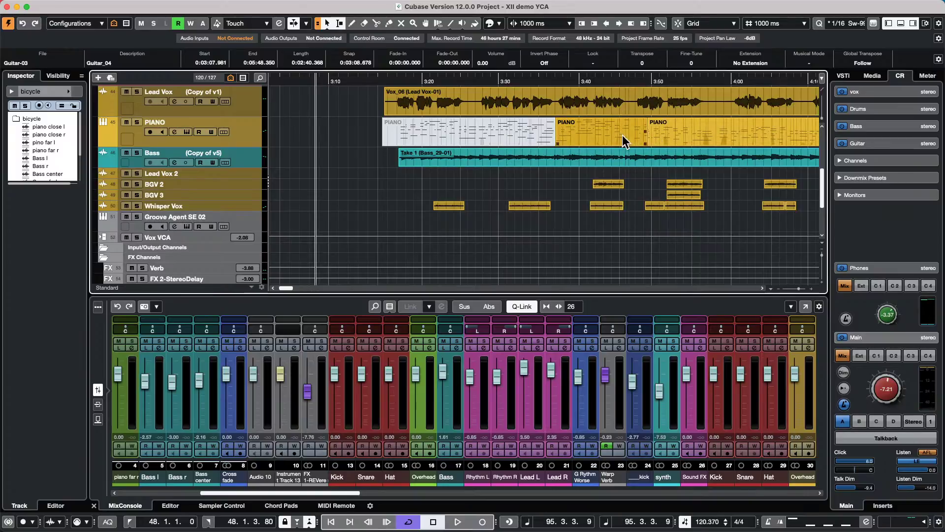
click(622, 135)
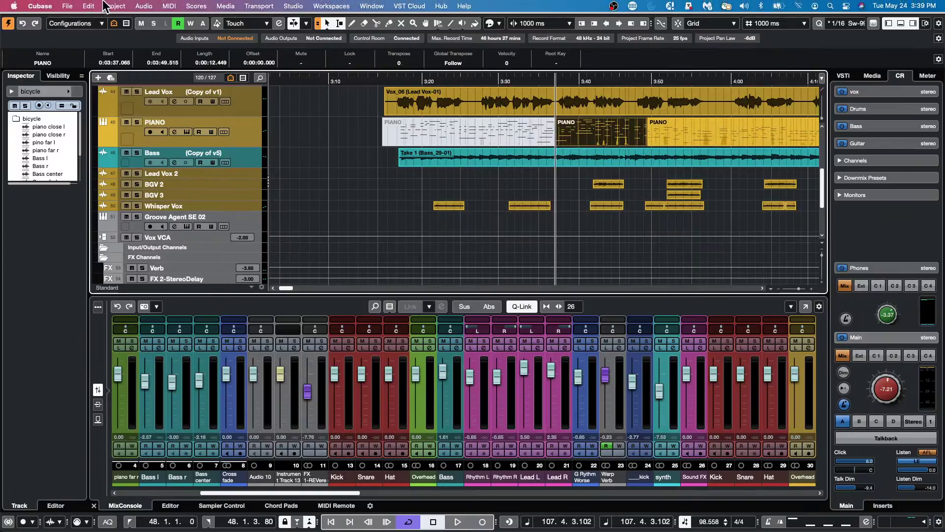
- Render the selected PIANO section in place to audio via Render Settings
click(89, 6)
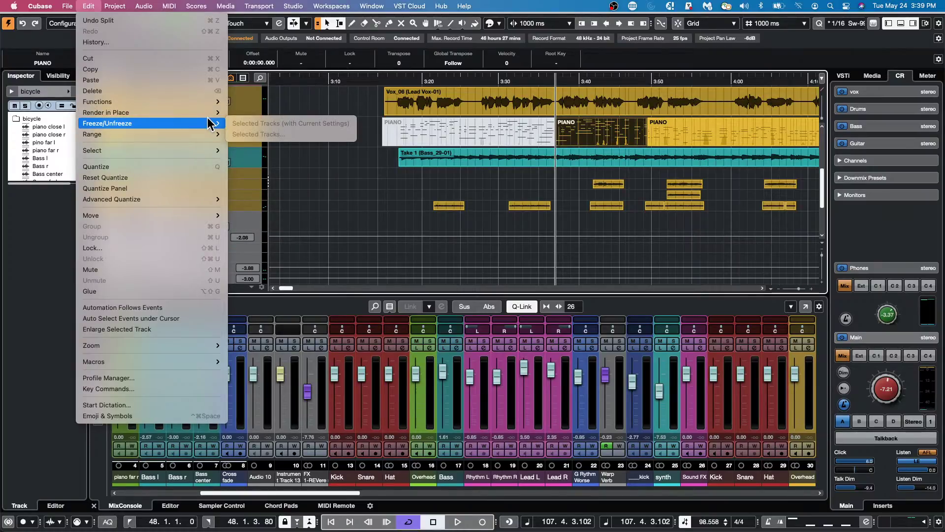
mouse_move(209, 113)
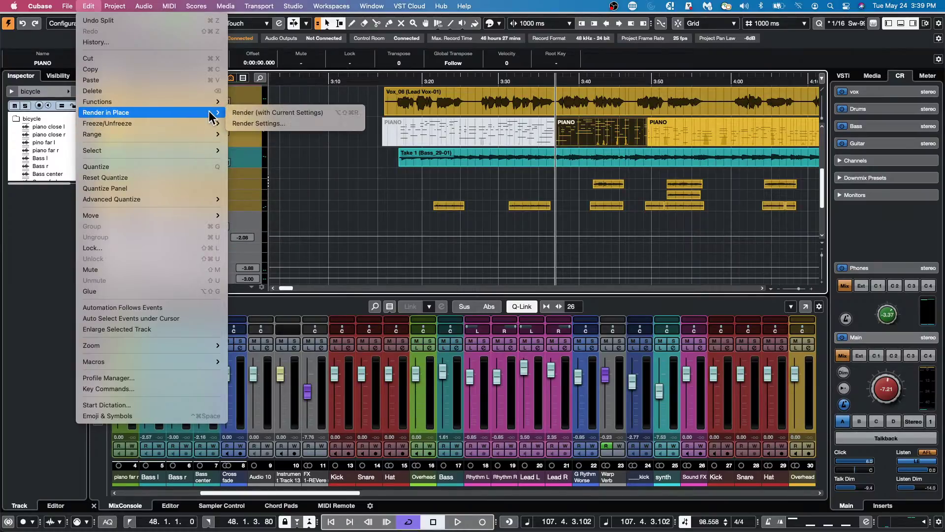
click(269, 124)
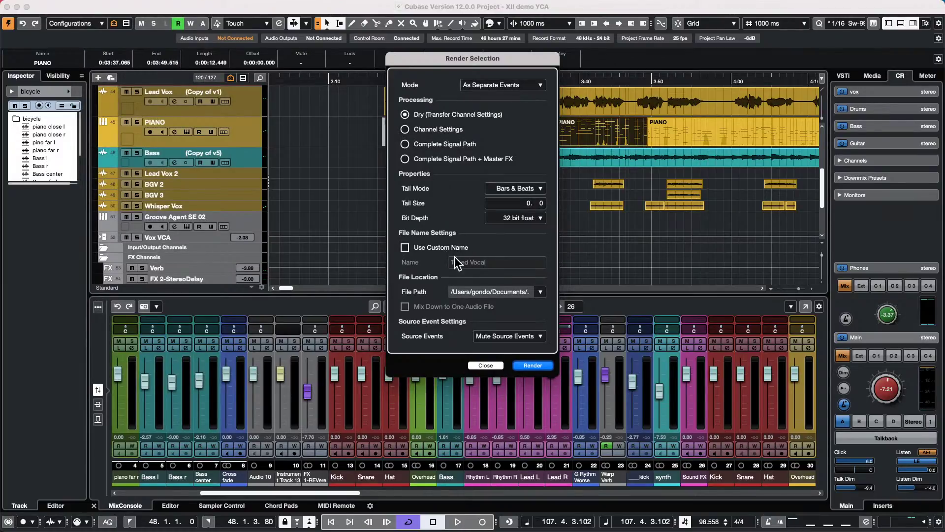
click(531, 367)
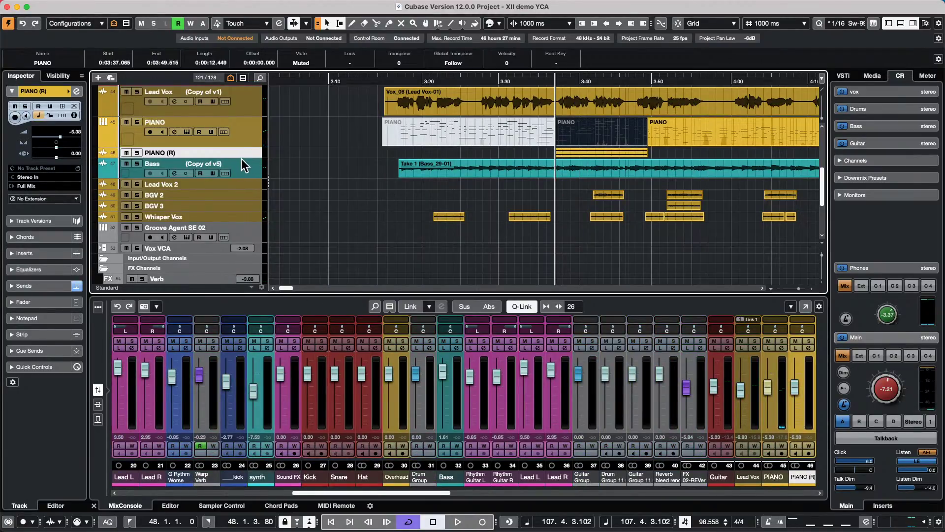
- Select the rendered PIANO (R) track and delete it
click(248, 135)
right_click(468, 209)
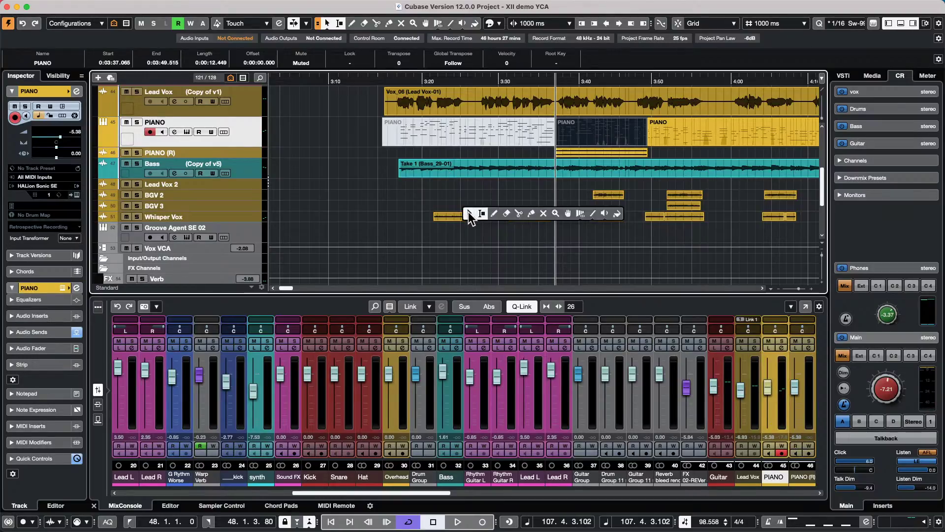
click(468, 213)
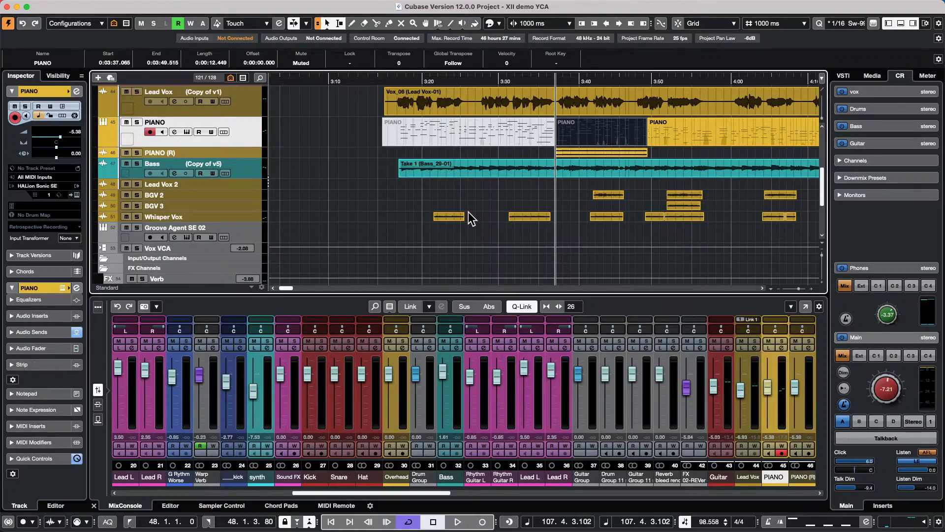
click(240, 153)
click(250, 130)
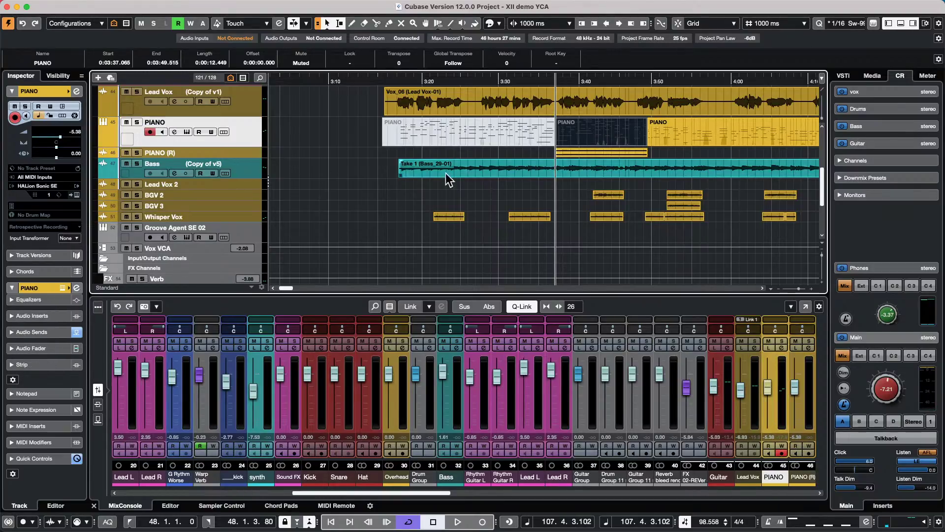
click(231, 155)
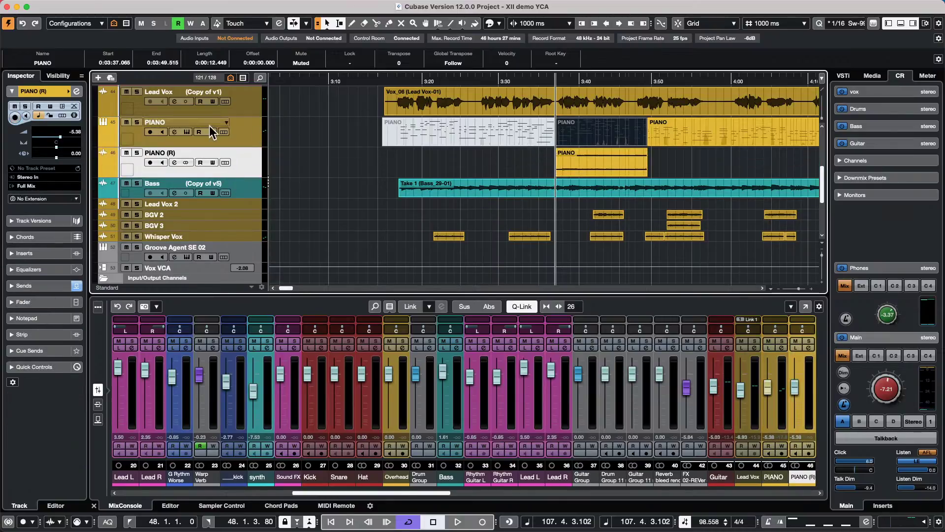
click(595, 164)
key(shift+BackSpace)
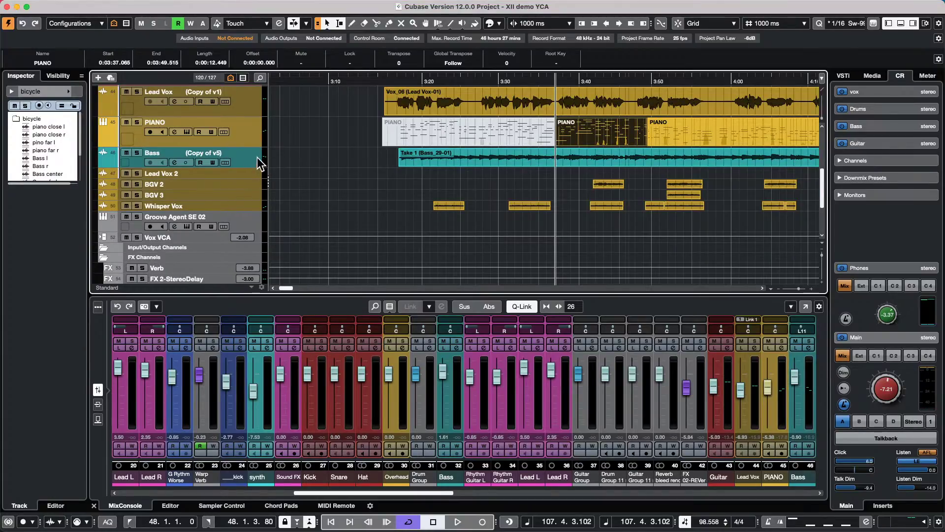
click(285, 132)
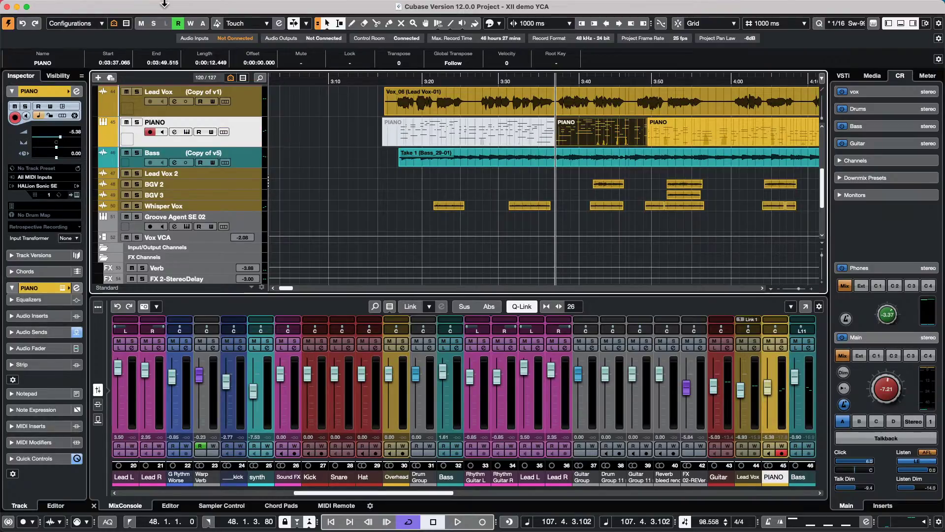
click(89, 6)
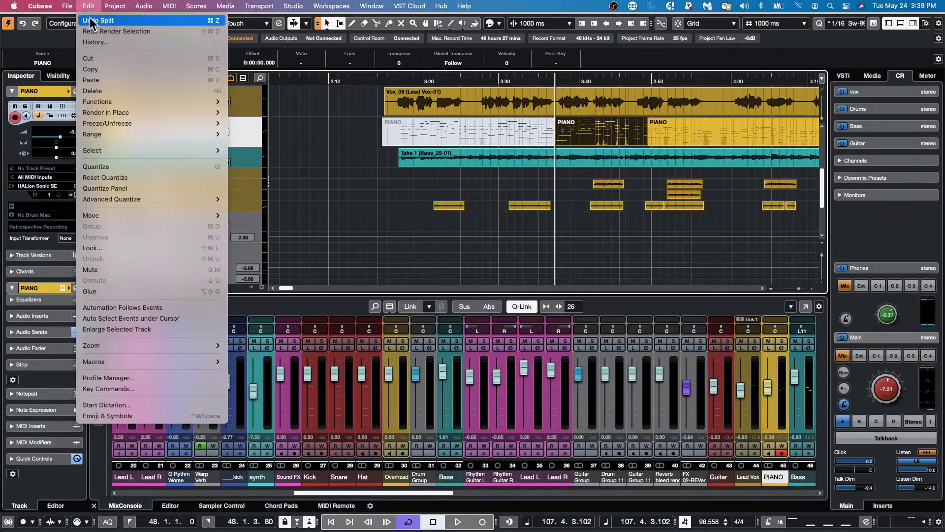
mouse_move(135, 123)
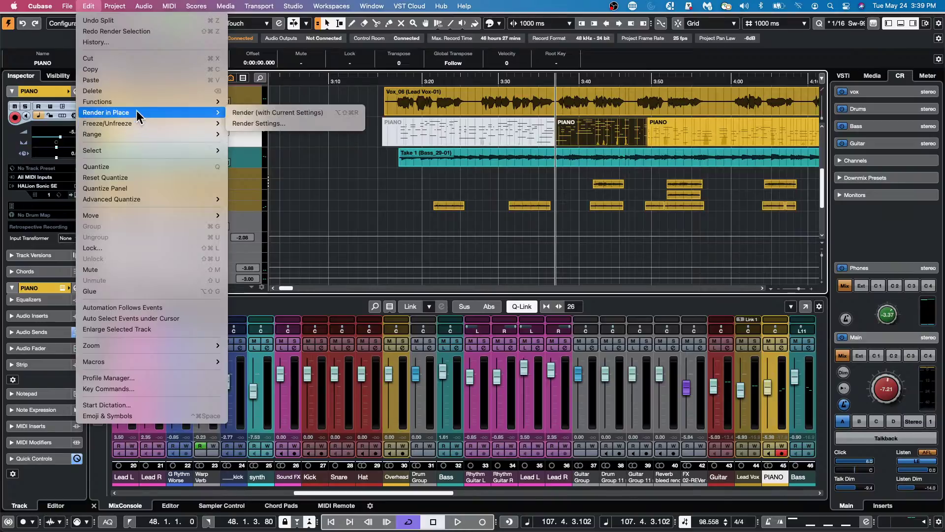
click(385, 97)
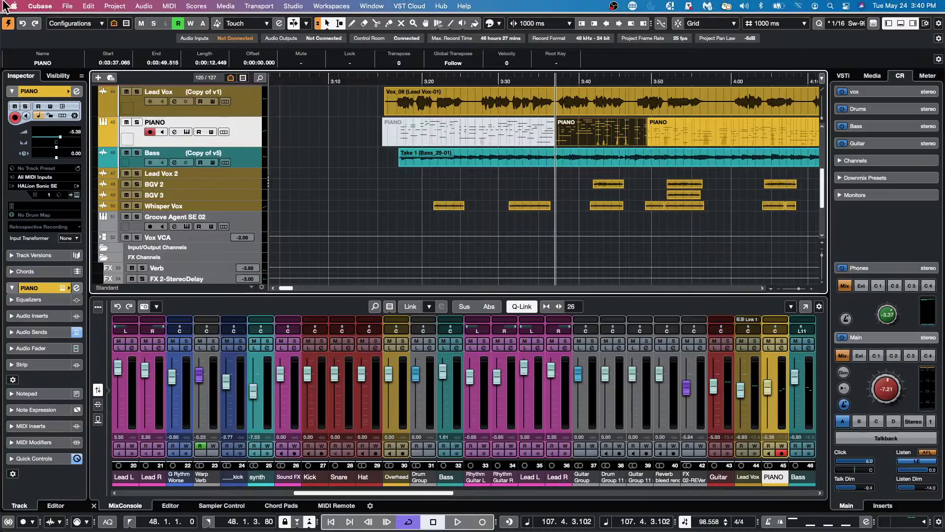
- View this Mac's hardware and system details from the Apple menu, then close them
click(14, 6)
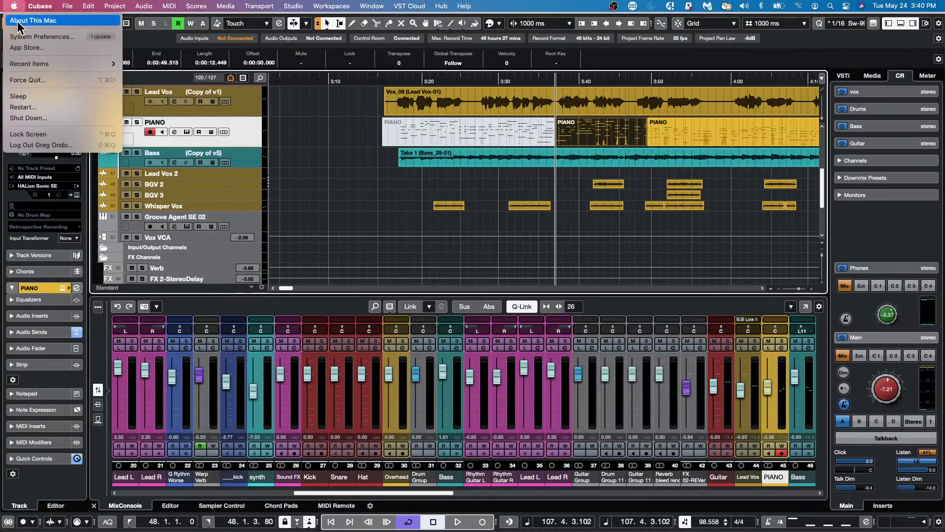
click(18, 23)
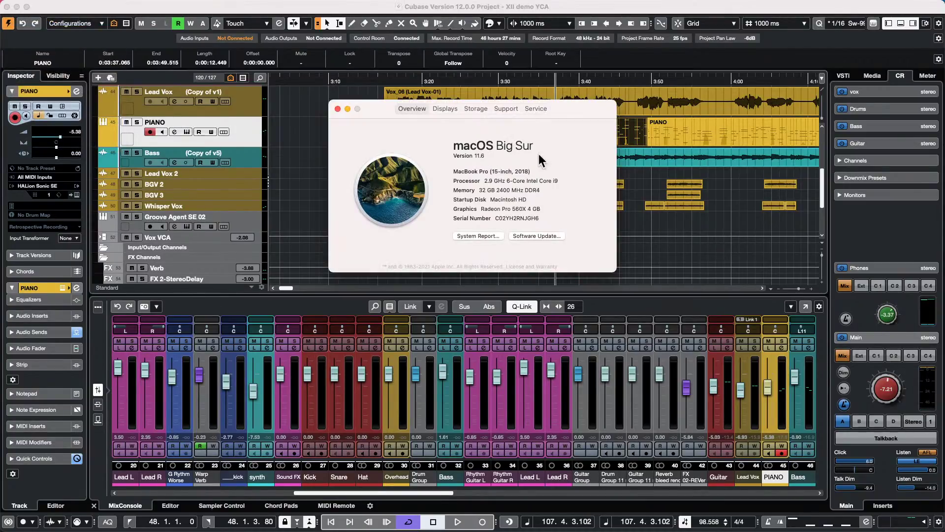
click(337, 108)
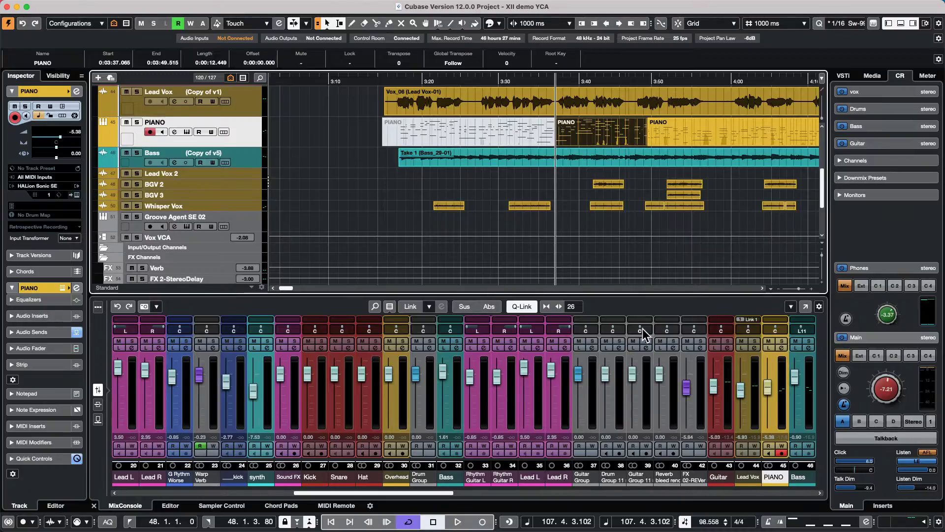
- Select the Guitar Group channel, play the mix, and show the Master meter in the right zone
click(592, 394)
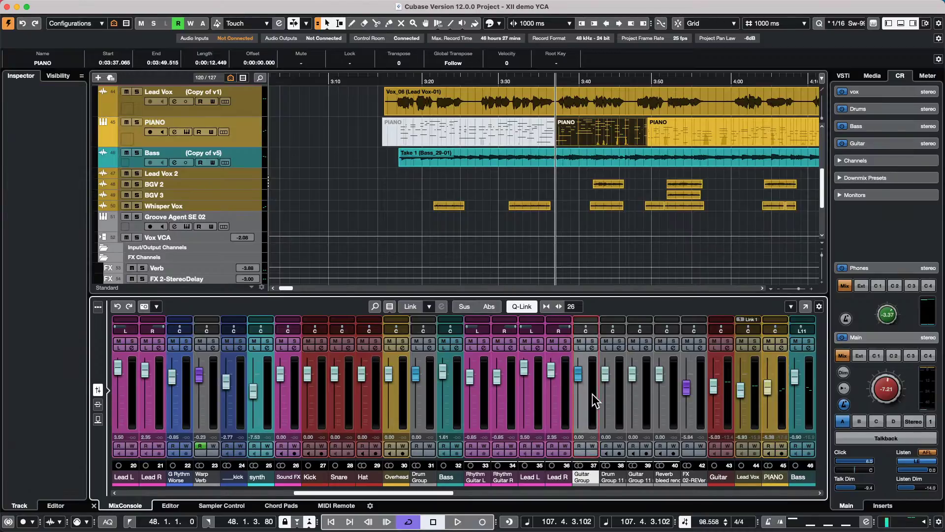
scroll(592, 391, up, 6)
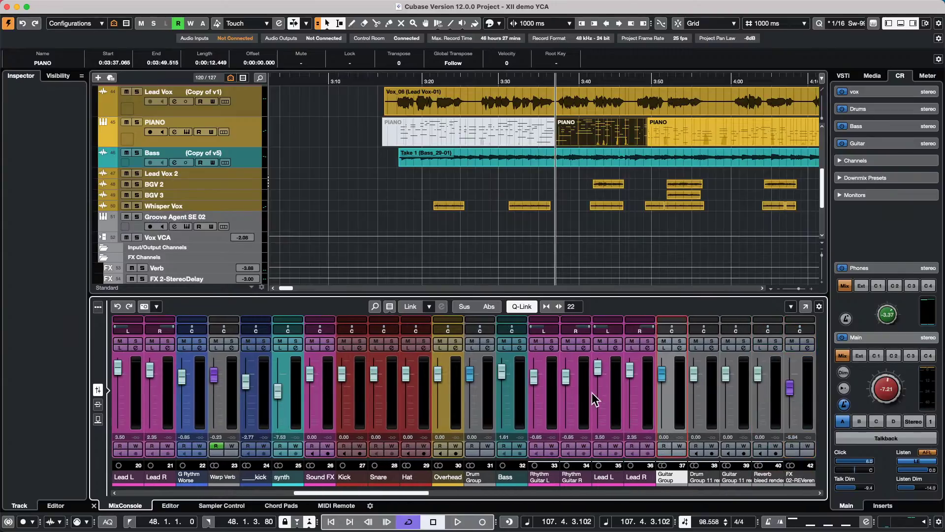
key(space)
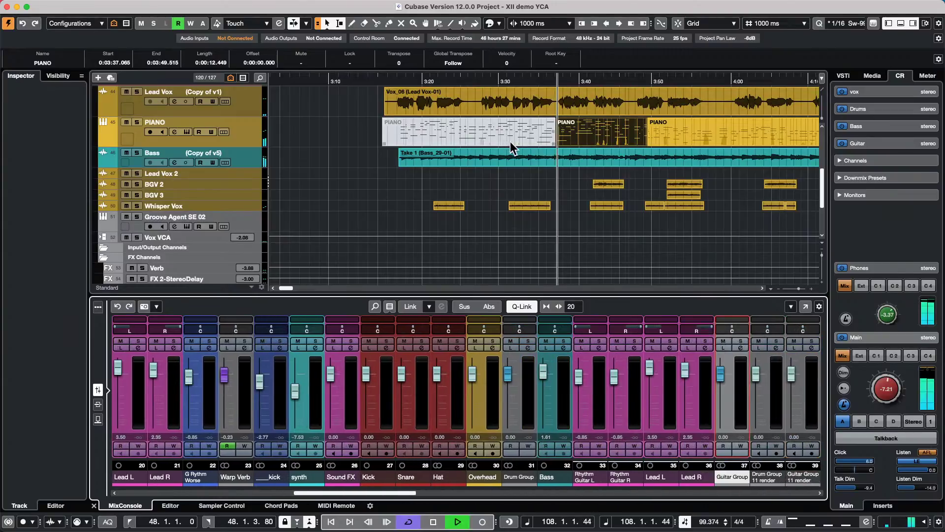
scroll(507, 144, up, 1)
scroll(507, 143, up, 3)
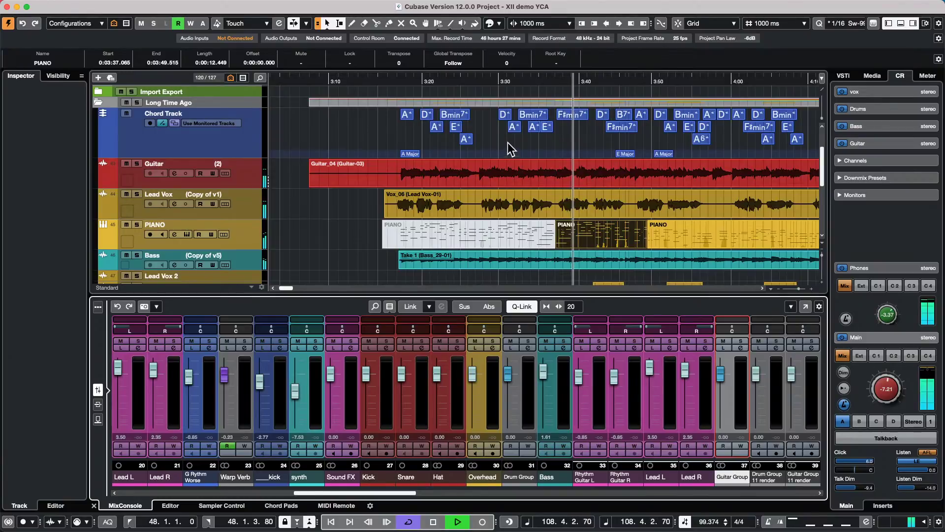
drag(360, 491, 468, 487)
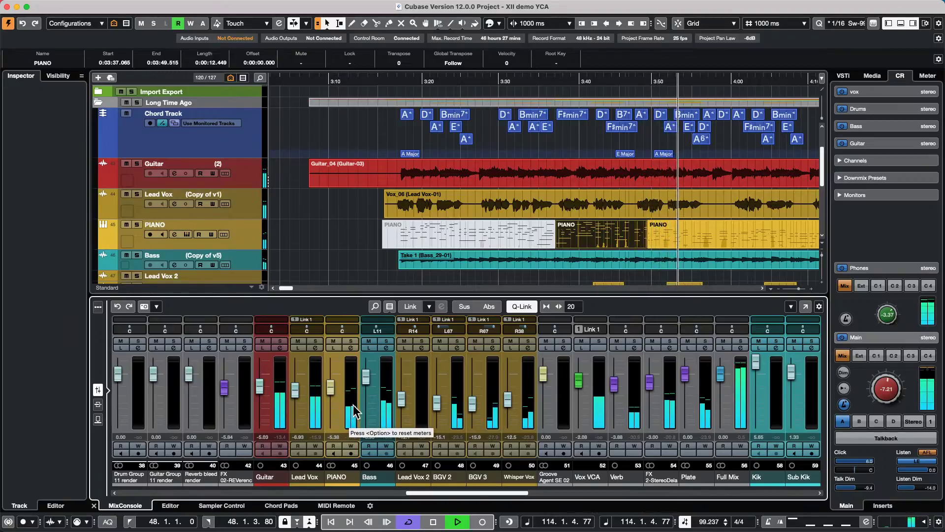
click(928, 77)
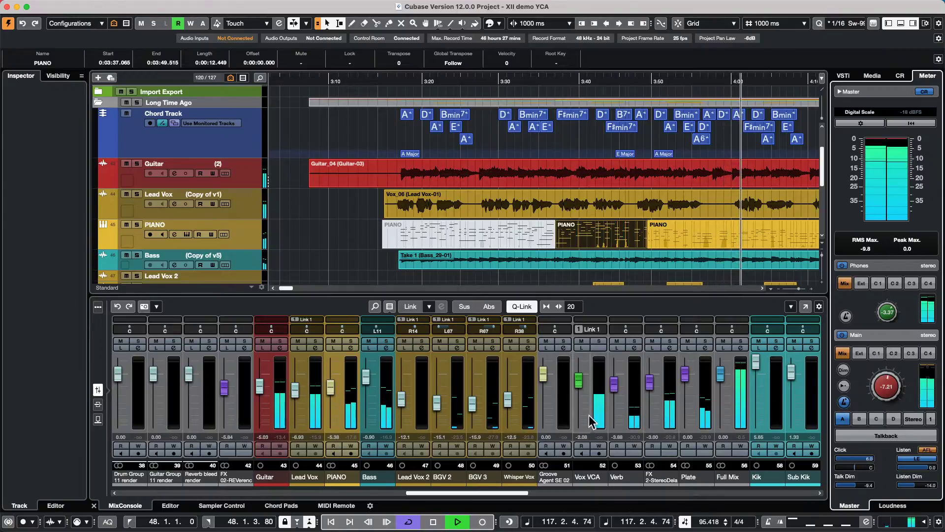
- Solo the Bass channel, restart playback, and show the Control Room panel
click(380, 388)
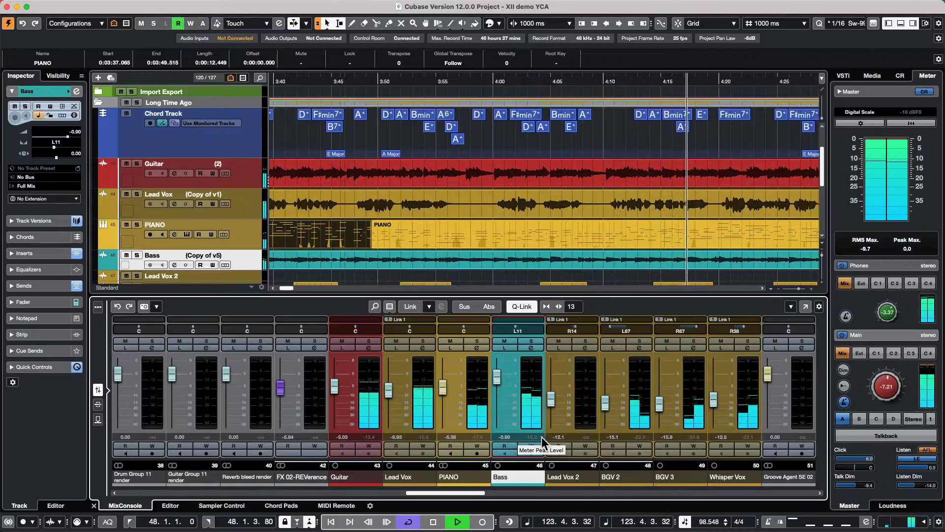
key(space)
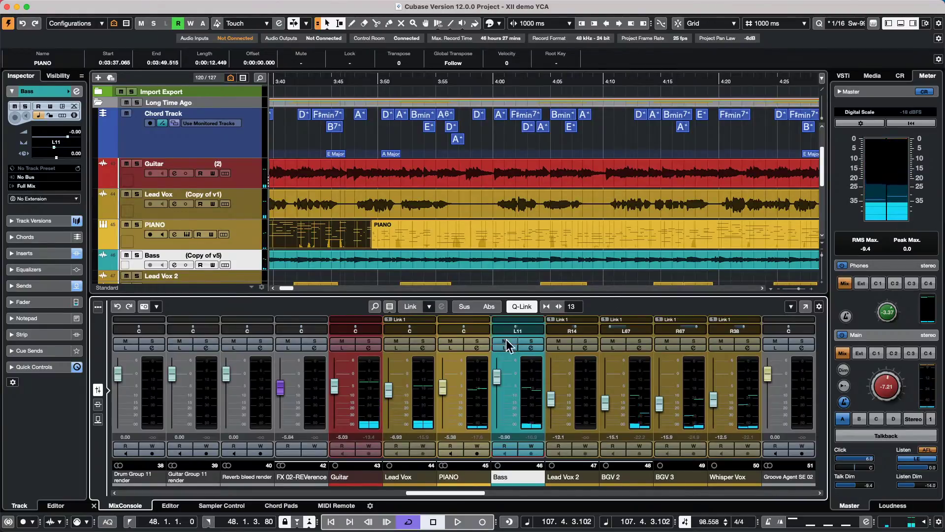
click(533, 341)
key(space)
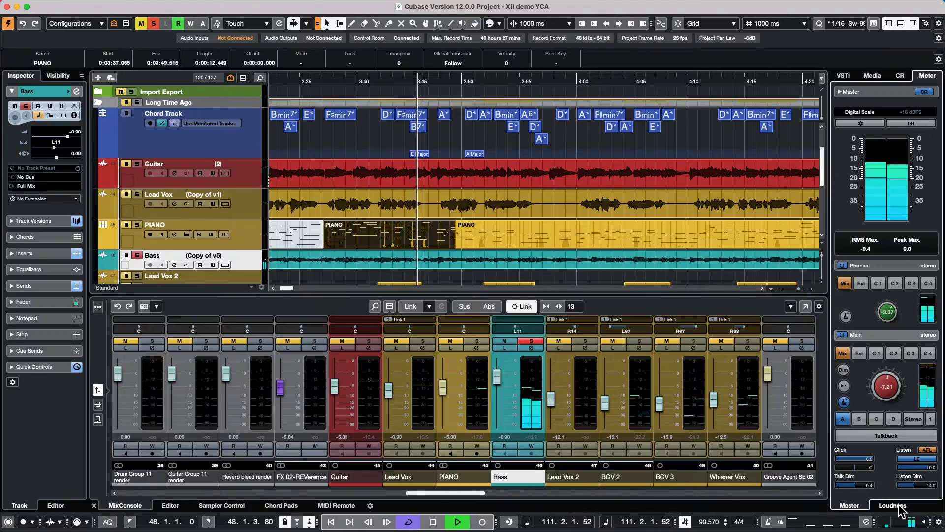
click(900, 76)
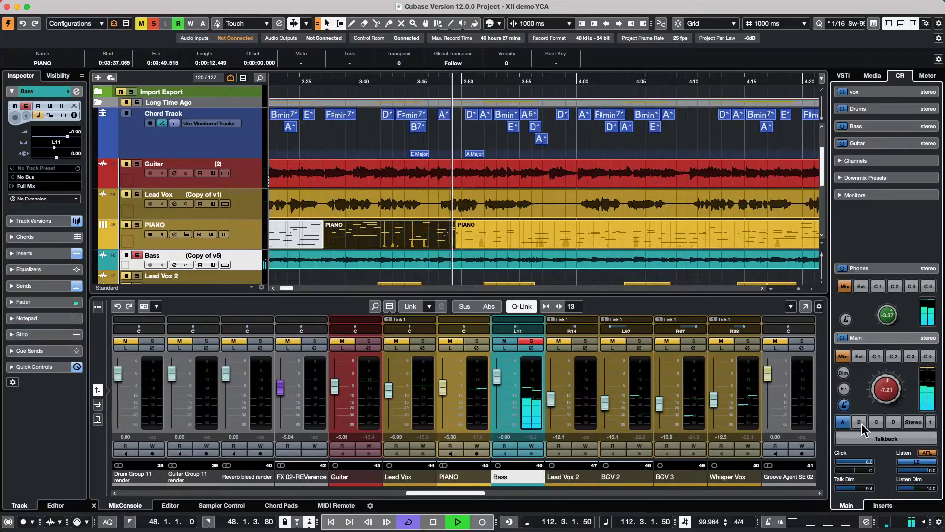
- Open the SuperVision control room insert with the Control Room View preset and move it aside
click(881, 506)
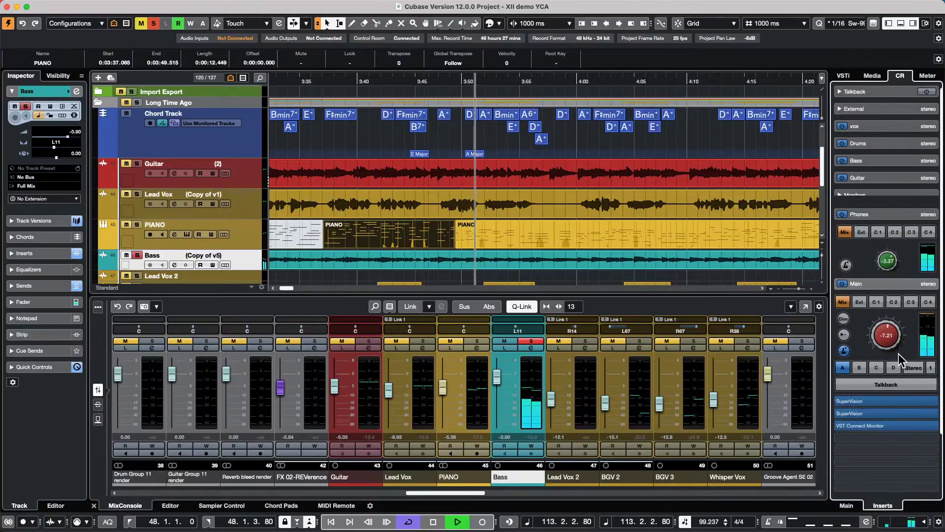
click(876, 413)
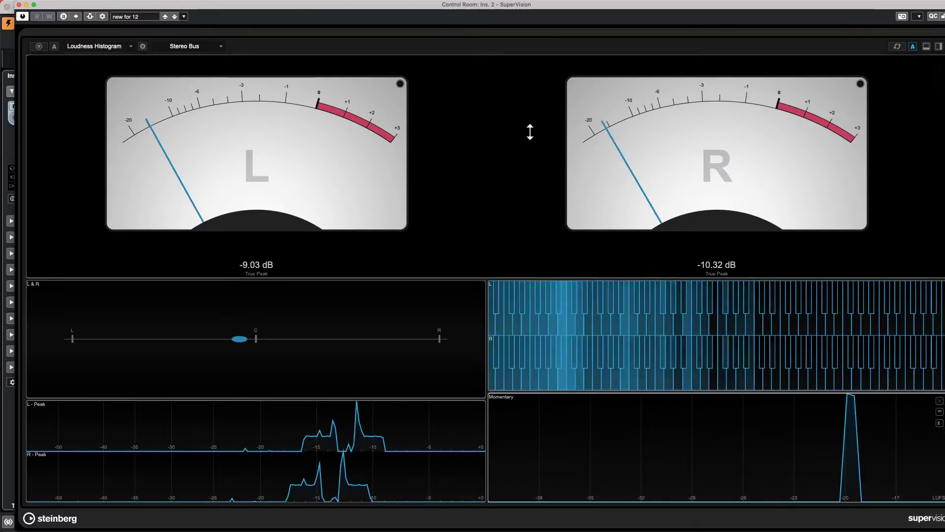
click(142, 16)
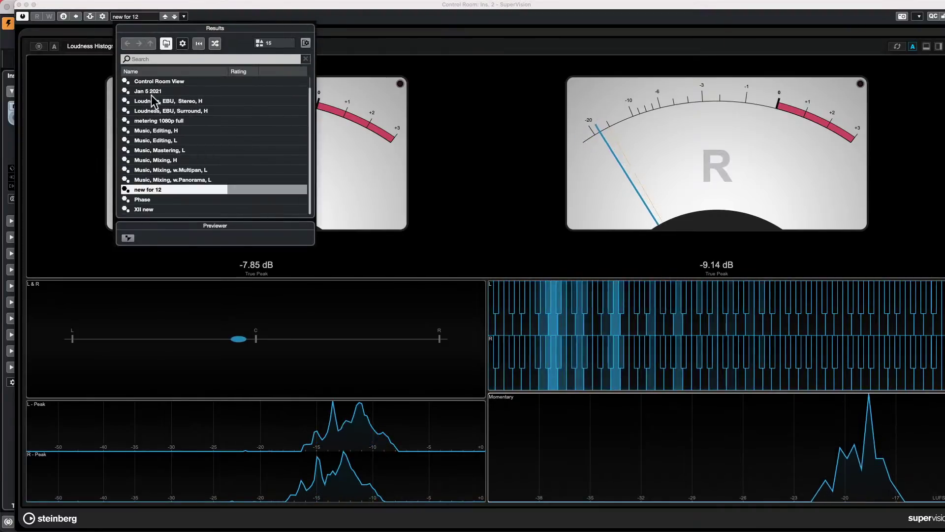
click(182, 81)
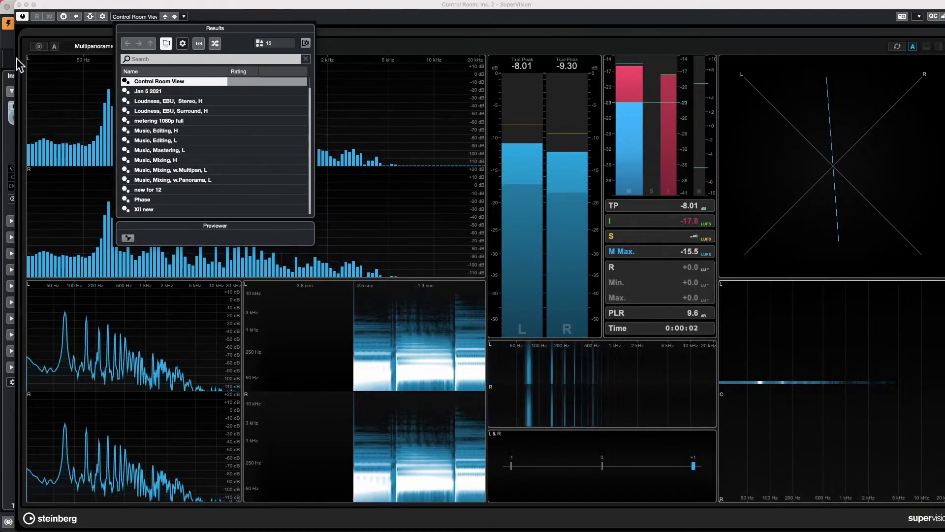
click(75, 130)
click(560, 154)
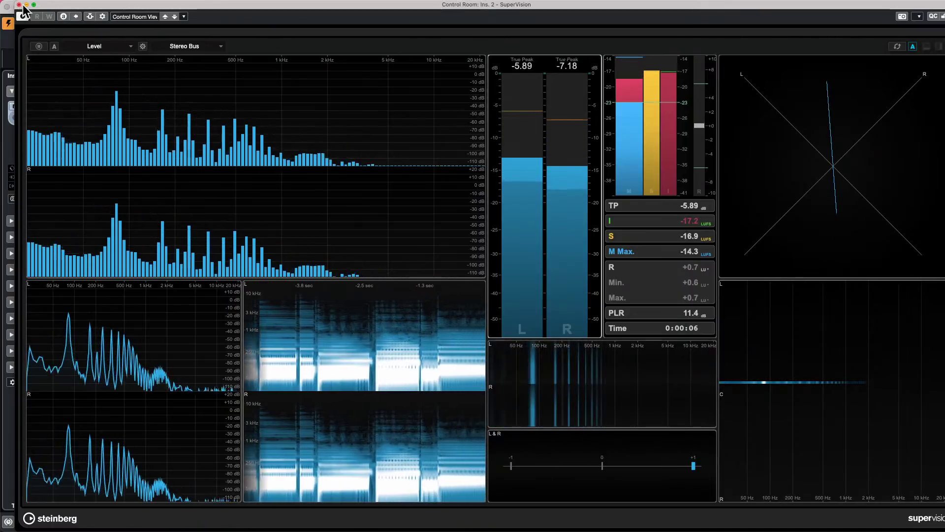
drag(49, 5, 386, 52)
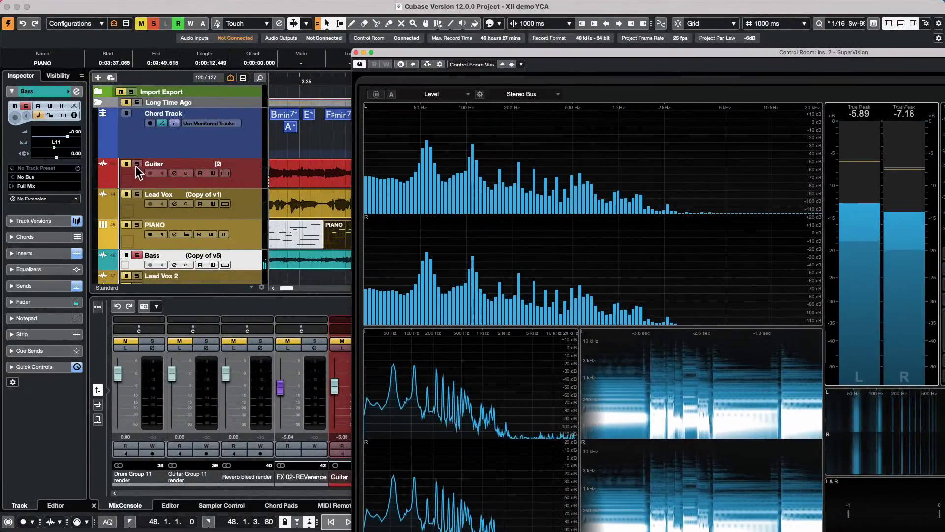
- Unsolo Bass, solo Lead Vox, and close the SuperVision window
click(135, 167)
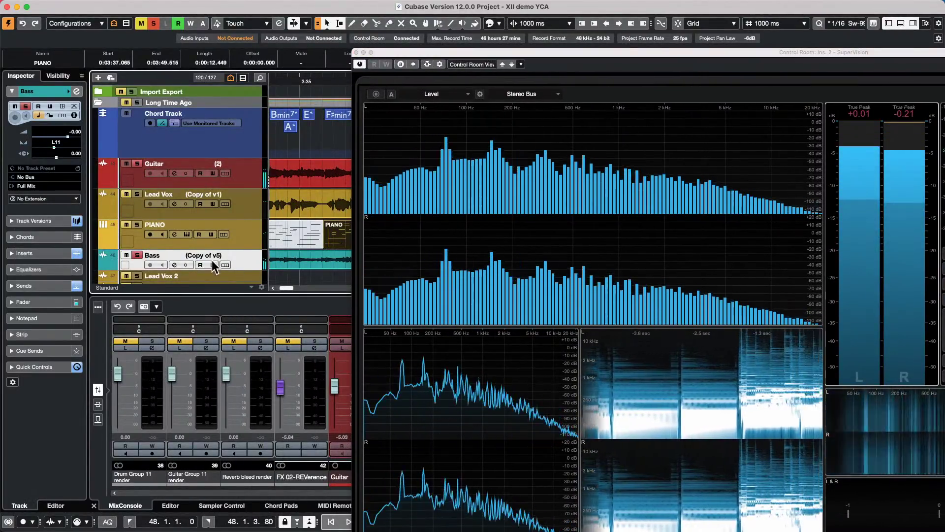
click(137, 254)
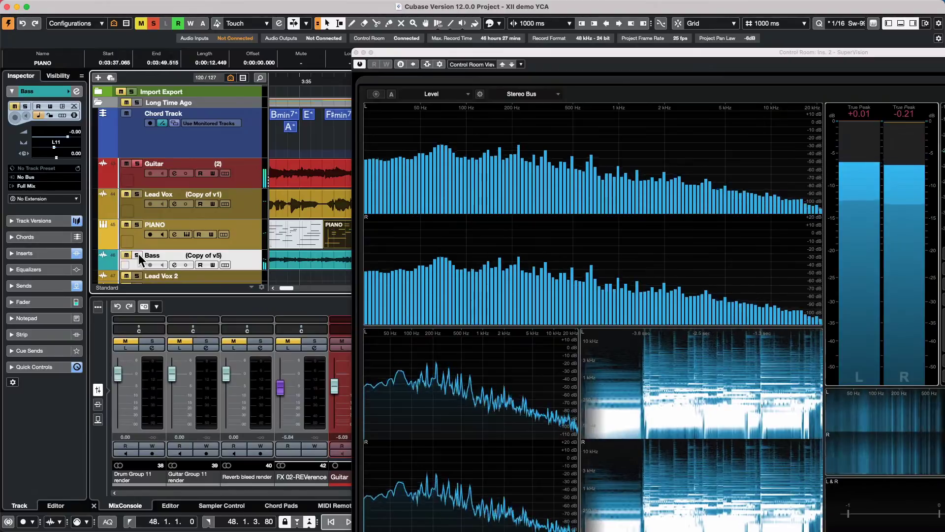
click(138, 194)
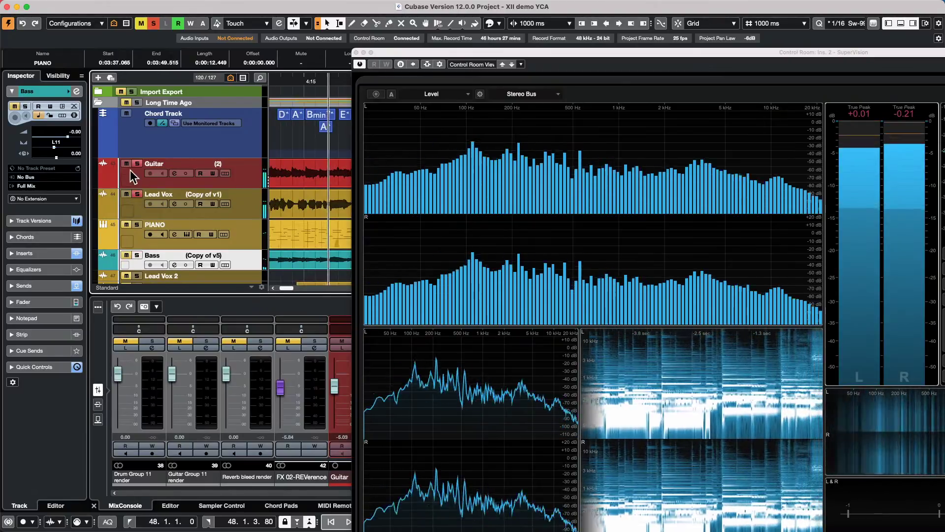
click(126, 163)
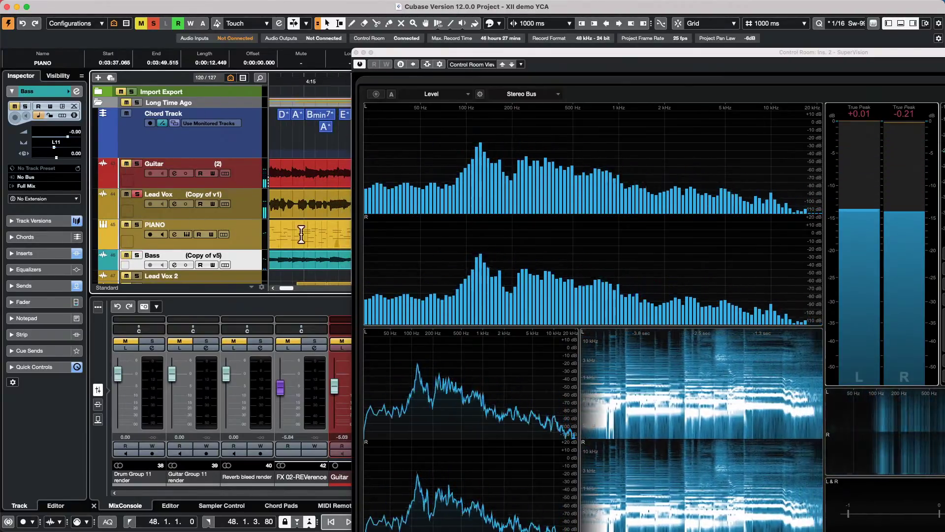
click(363, 52)
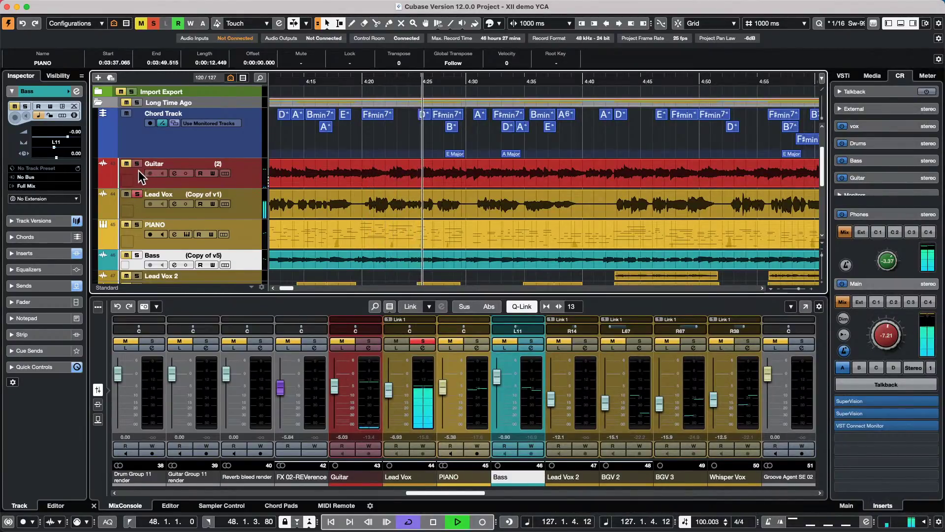
- Unsolo the Lead Vox track to hear the full mix, then stop playback
click(137, 193)
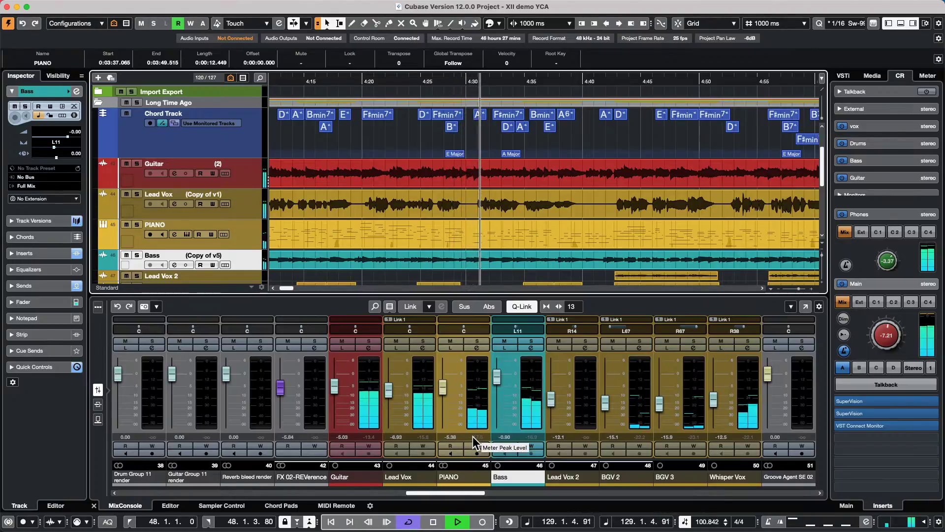
key(space)
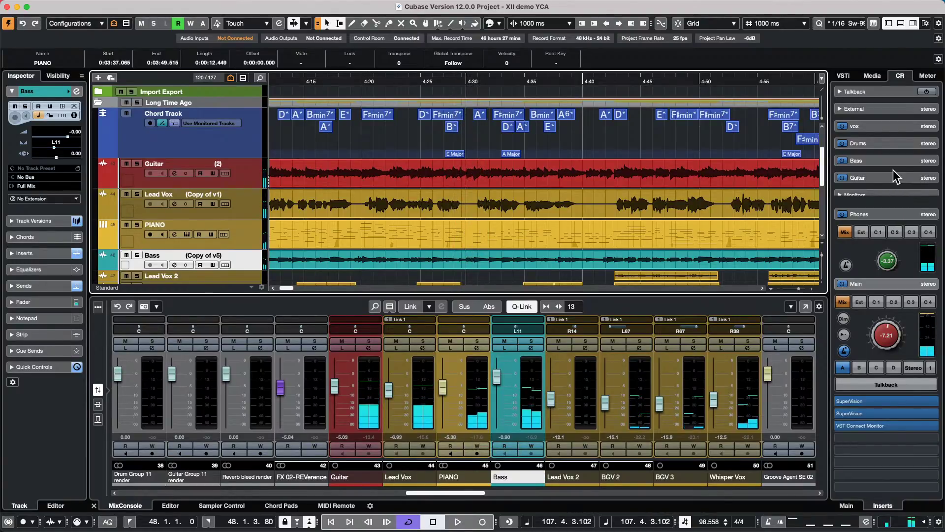
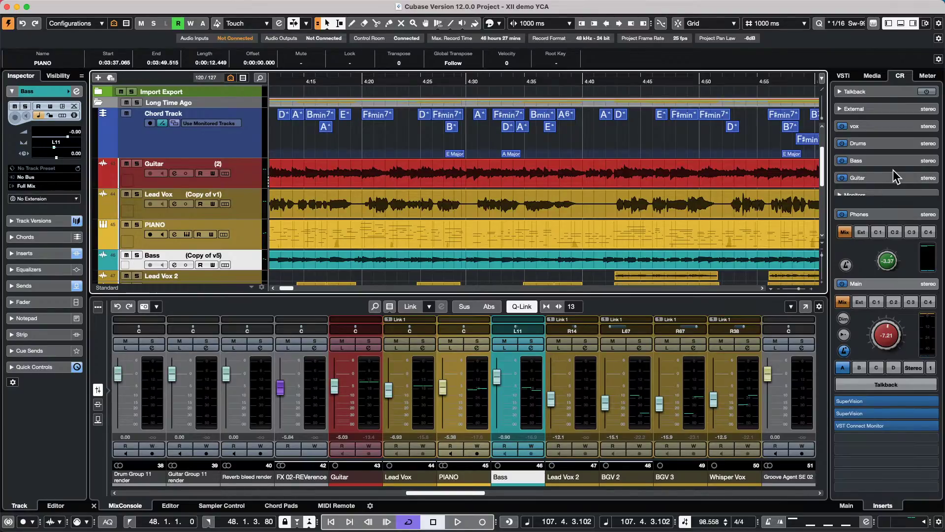
- Open the Studio menu from the macOS menu bar
mouse_move(403, 4)
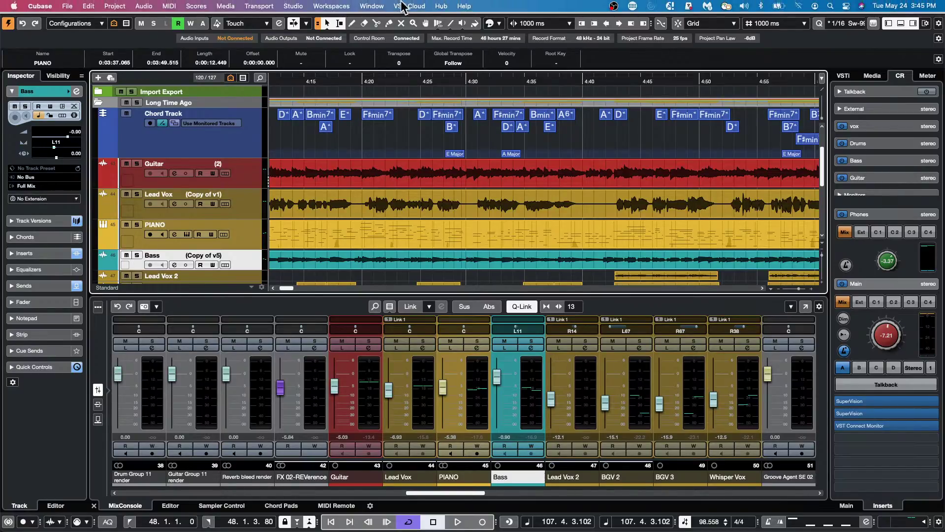
click(291, 6)
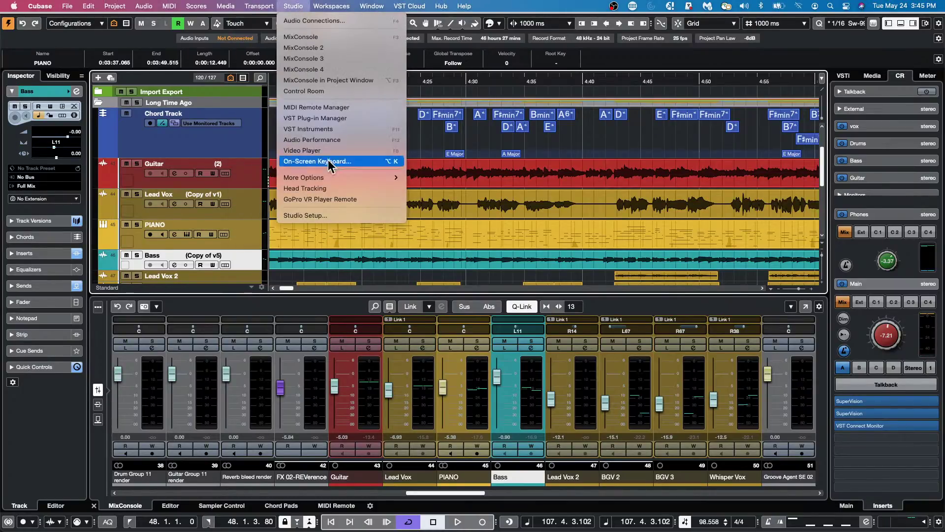
click(338, 117)
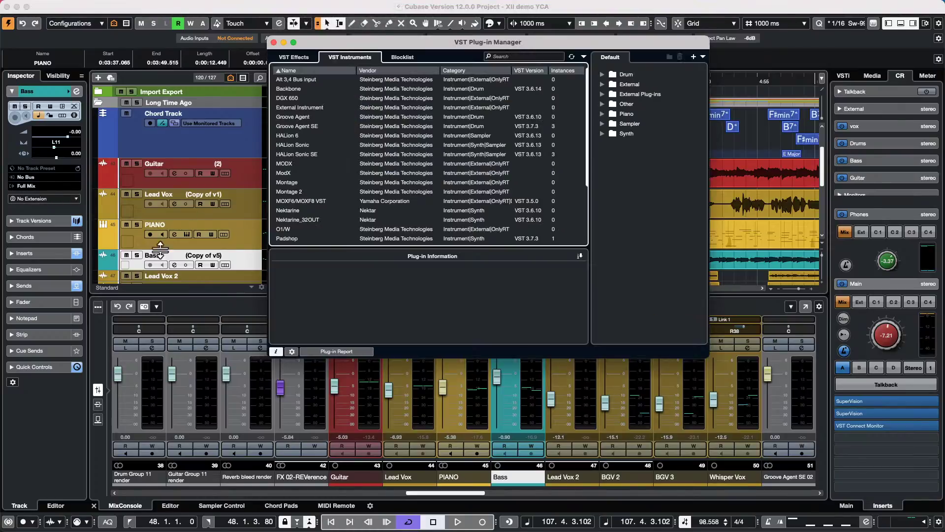
click(292, 351)
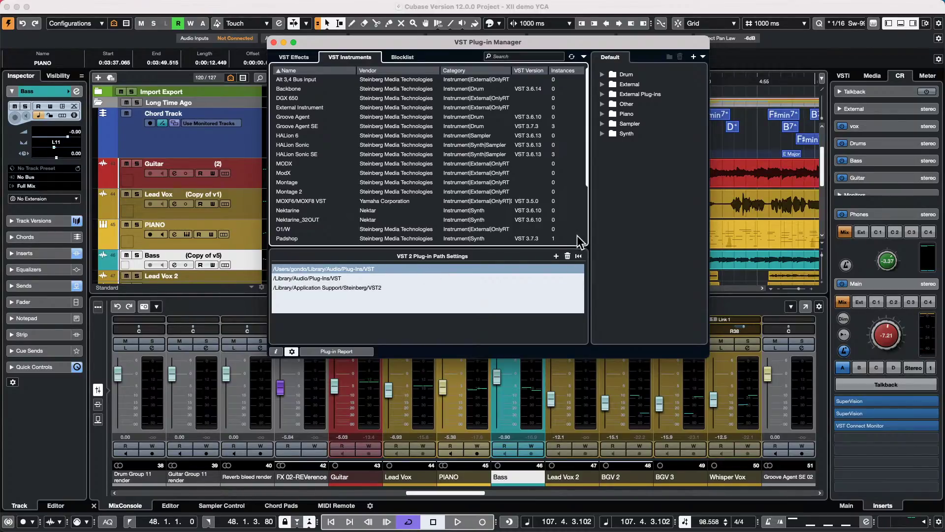
click(275, 42)
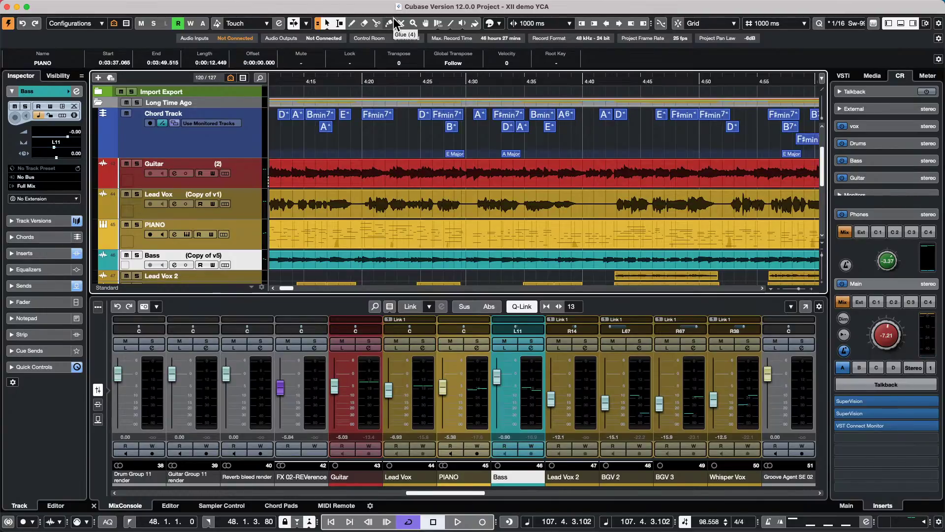
- Reveal the hidden macOS menu bar at the top of the screen
mouse_move(3, 5)
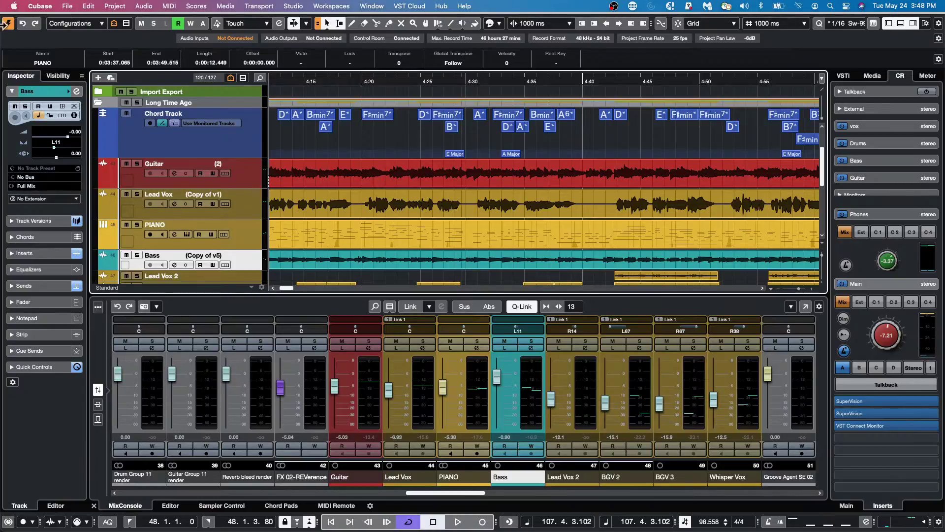
- Open the recent project '24 May cpr' from the File menu
click(67, 6)
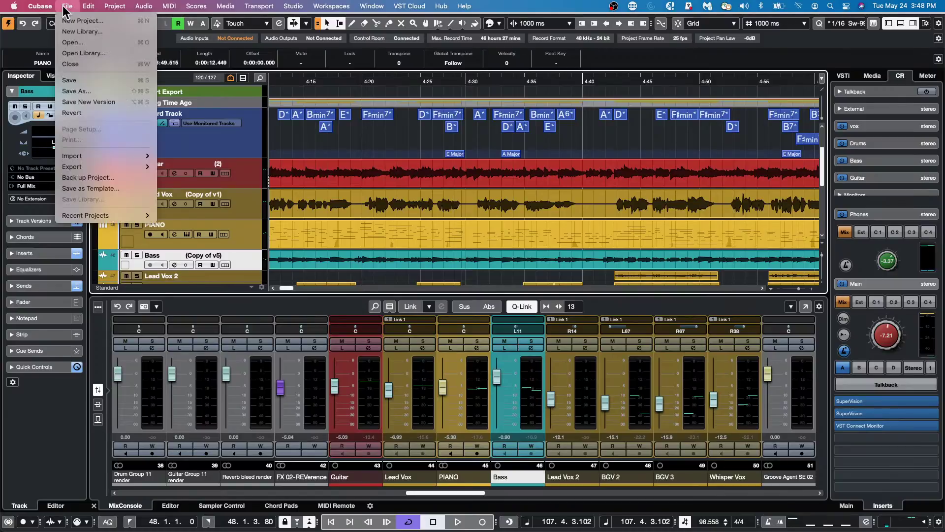
mouse_move(77, 217)
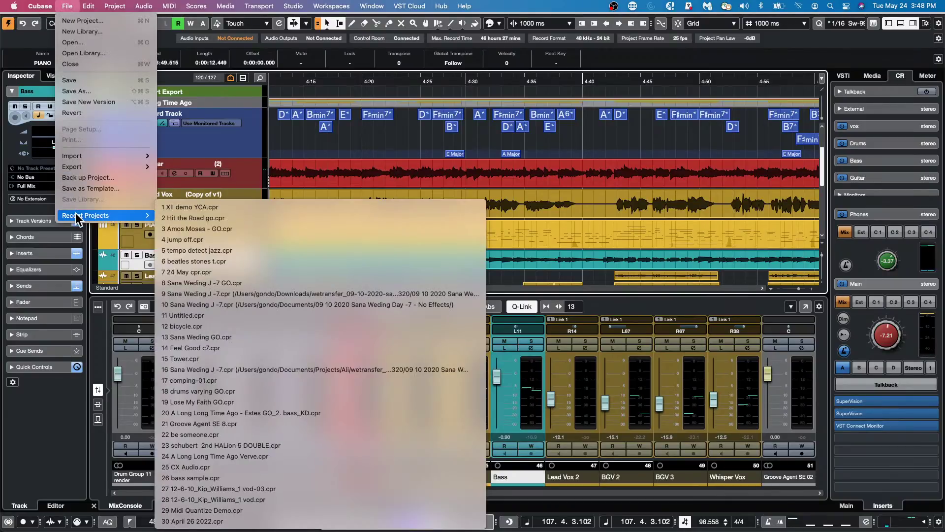
click(193, 270)
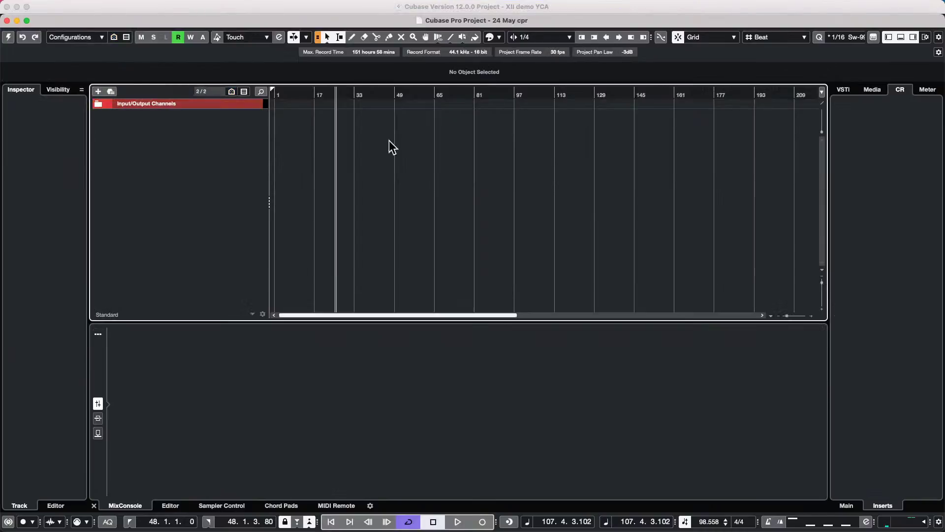
- Bring the '24 May cpr' project window to the front using the Window menu
mouse_move(10, 3)
click(67, 6)
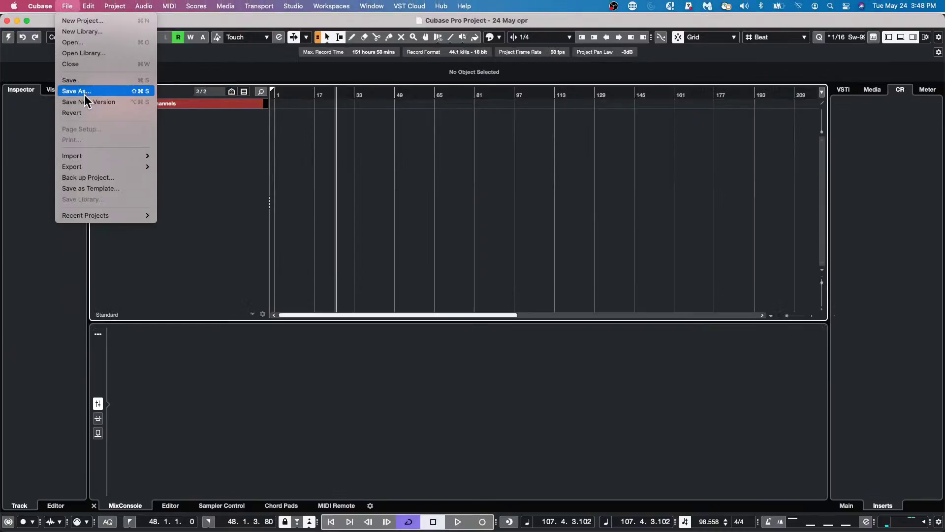
mouse_move(371, 6)
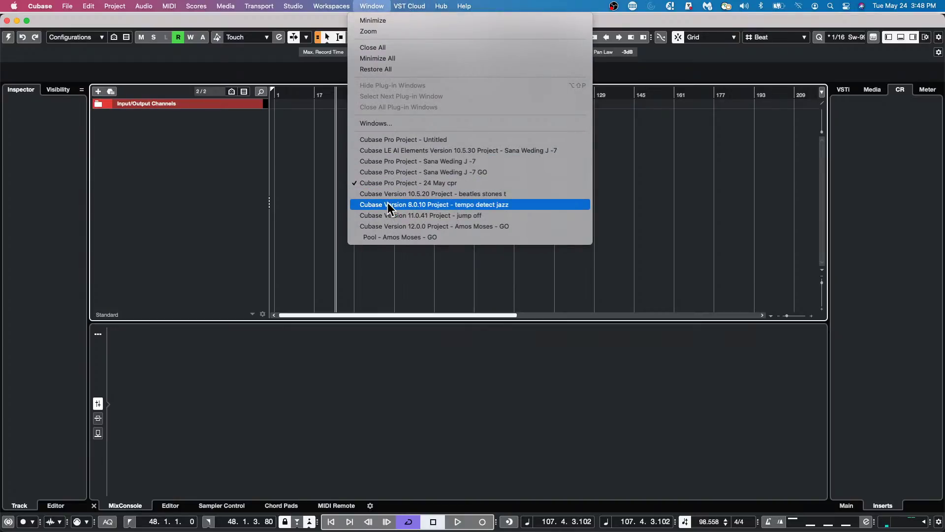
click(407, 183)
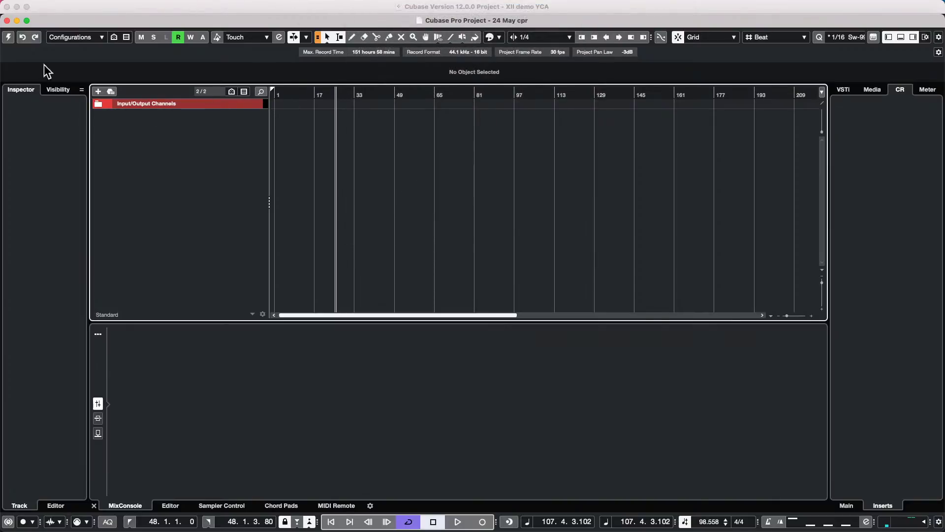
- Move the '24 May cpr' window down so the XII demo project shows behind it
right_click(157, 125)
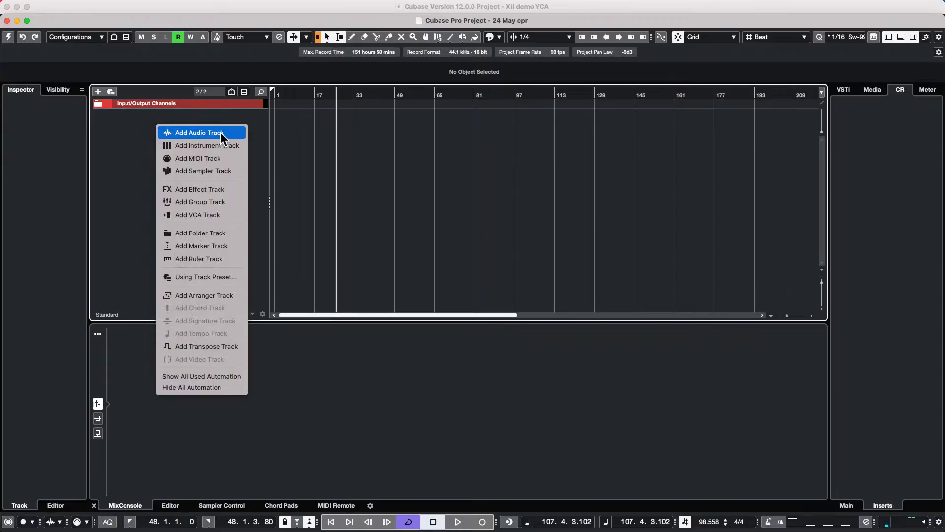
click(8, 40)
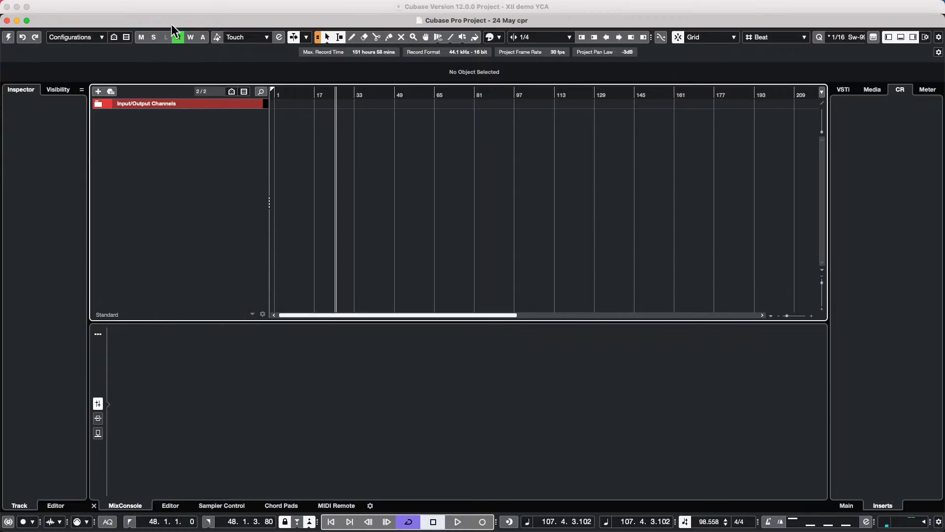
drag(183, 24, 256, 123)
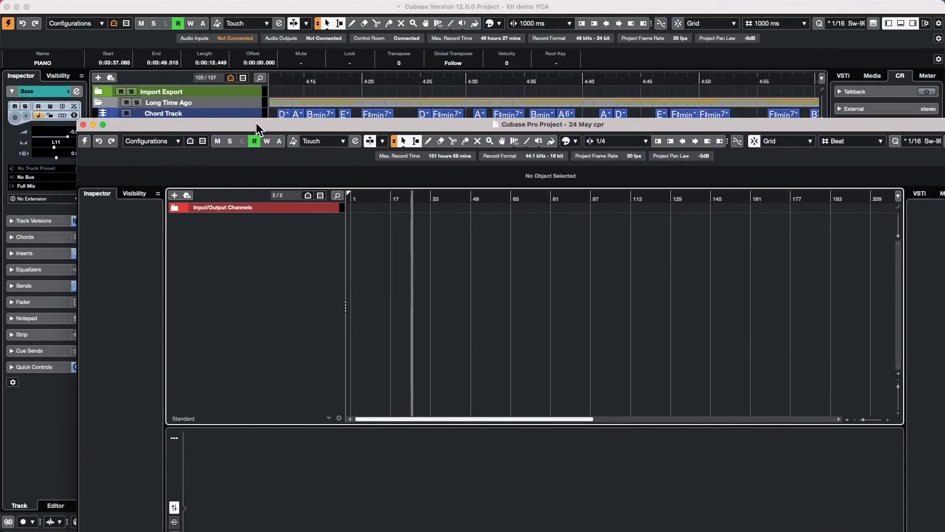
- Bring up the Open Project dialog and go to the Projects folder
click(67, 6)
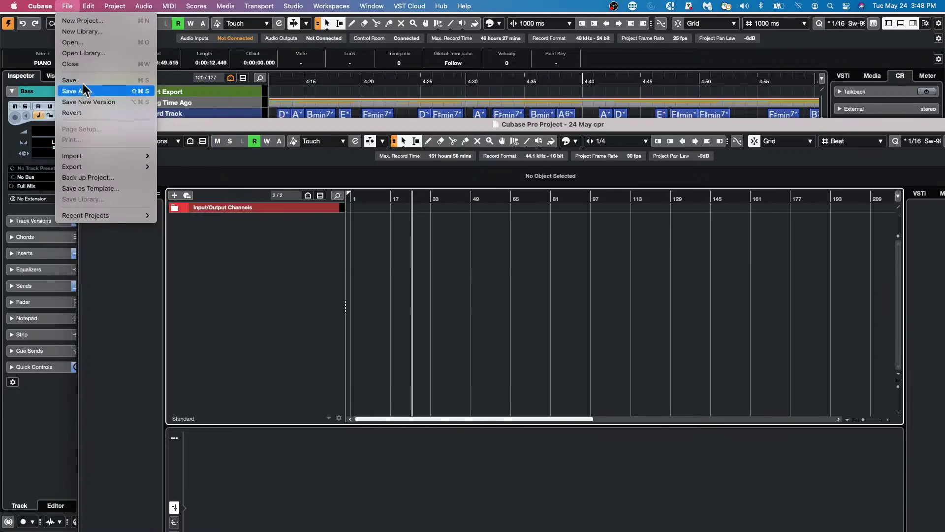
click(77, 43)
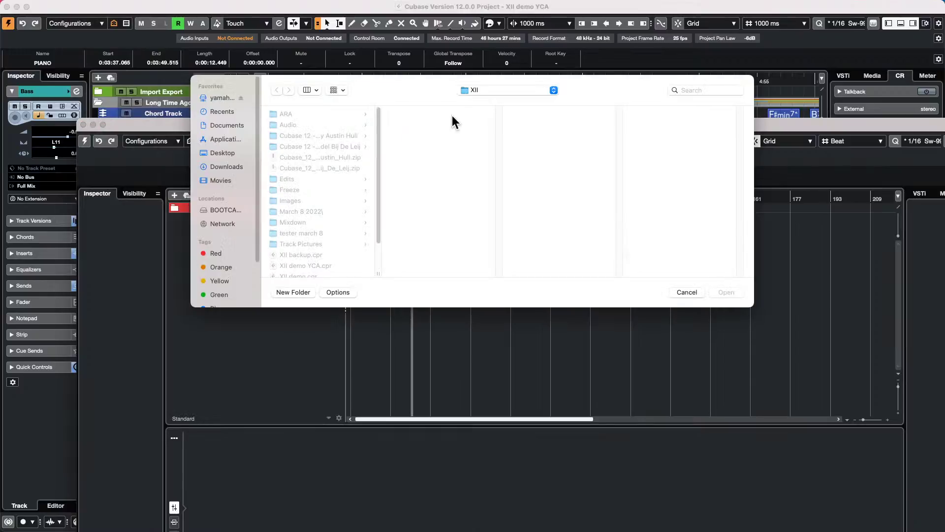
click(489, 90)
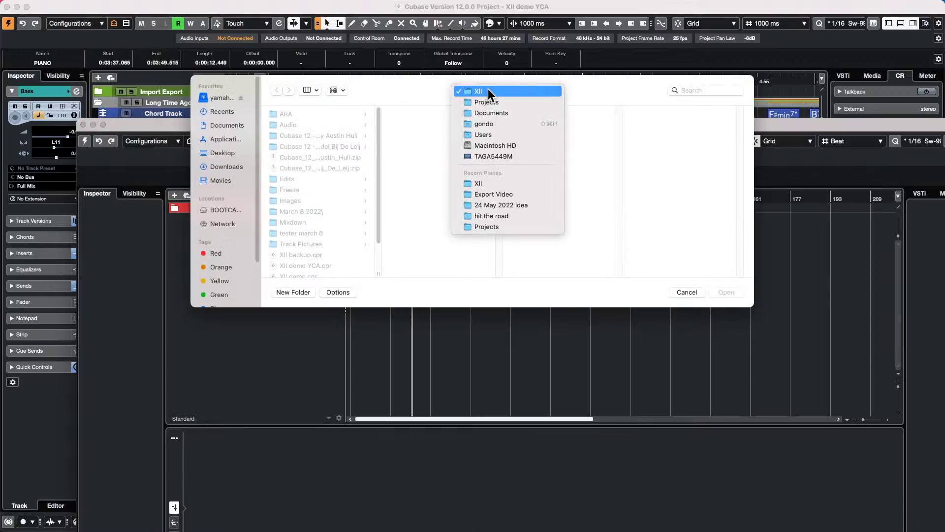
click(512, 102)
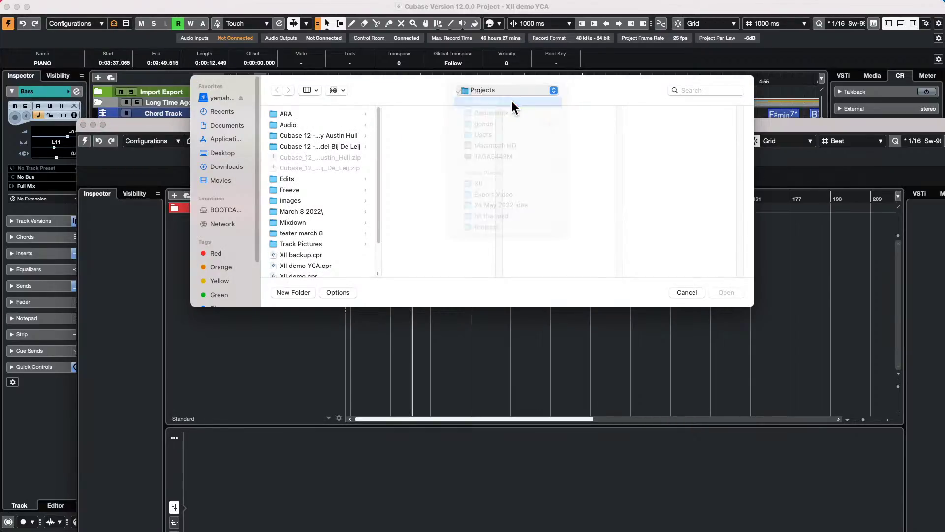
scroll(422, 164, down, 5)
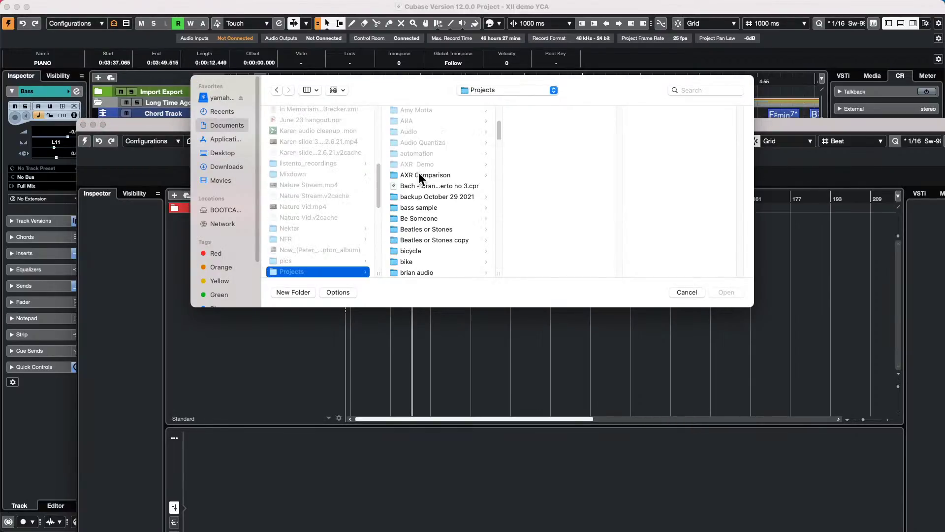
scroll(423, 166, down, 4)
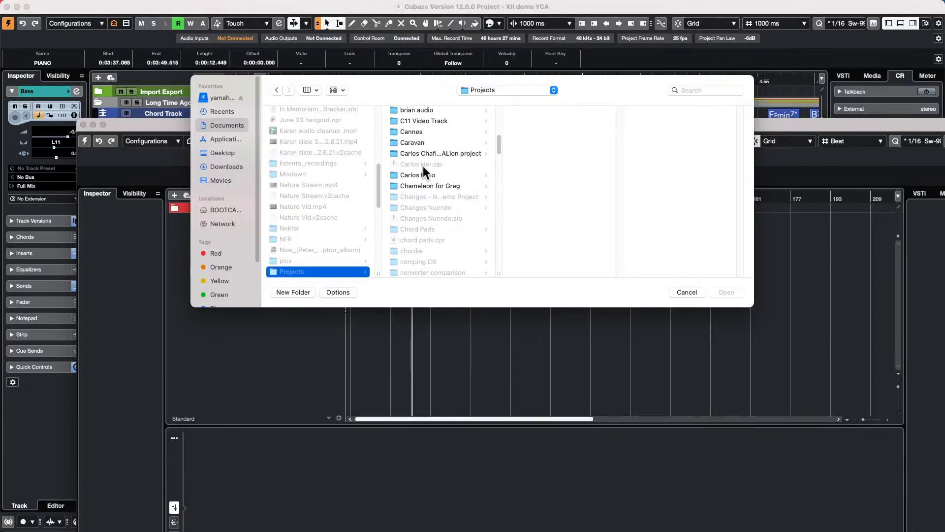
scroll(424, 167, down, 15)
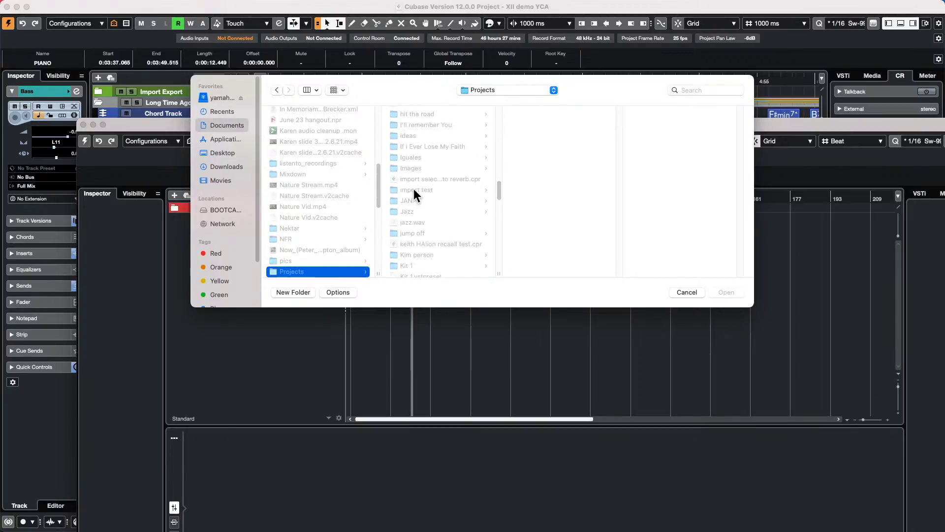
scroll(413, 192, down, 1)
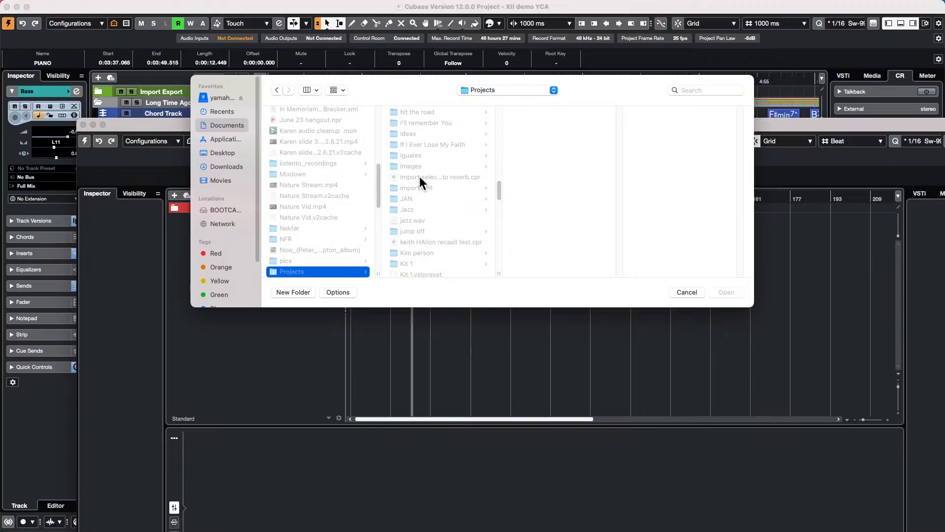
scroll(419, 176, up, 3)
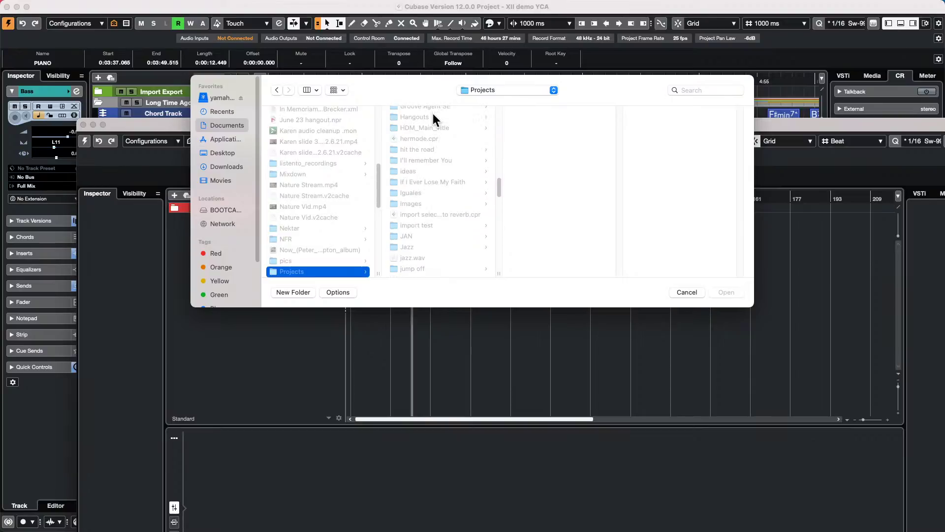
- Navigate into Hangouts > May 24 2022 and open Untitled.cpr
click(429, 115)
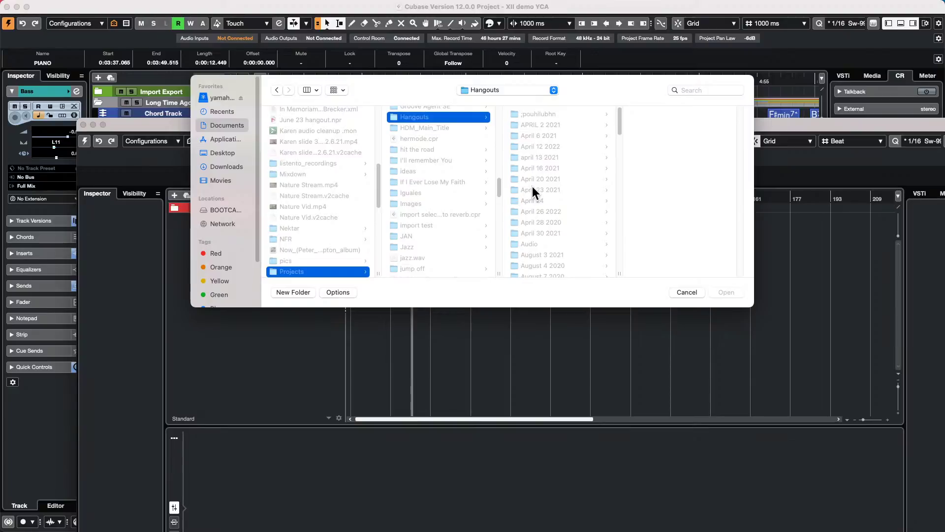
scroll(532, 186, down, 5)
scroll(533, 187, down, 5)
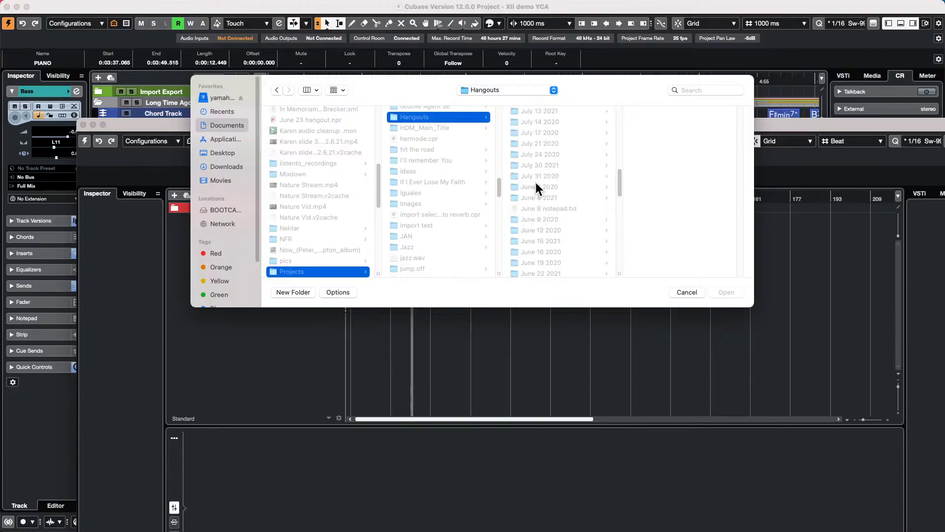
scroll(535, 182, down, 10)
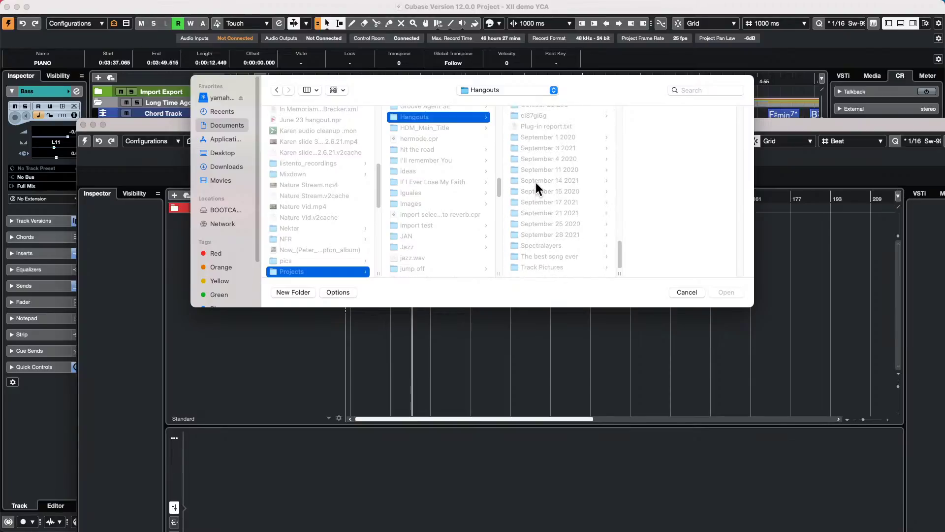
scroll(536, 183, up, 6)
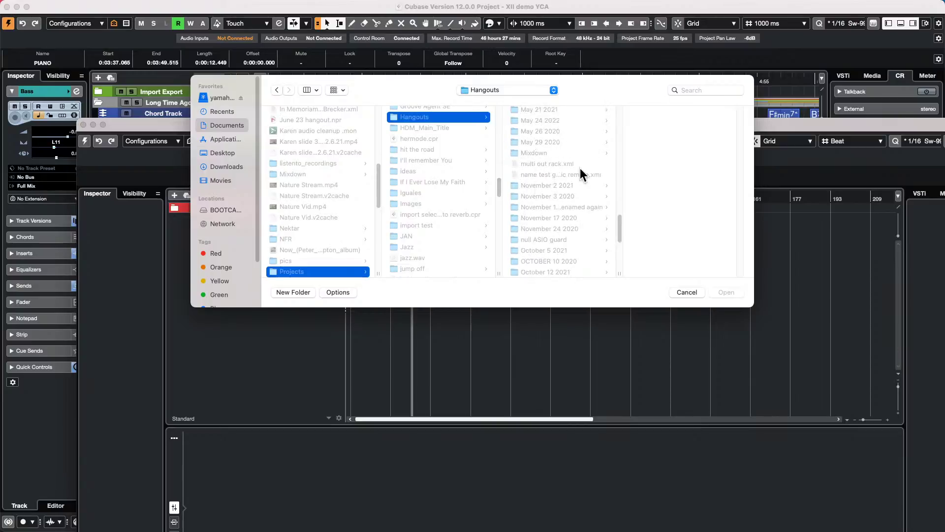
click(551, 121)
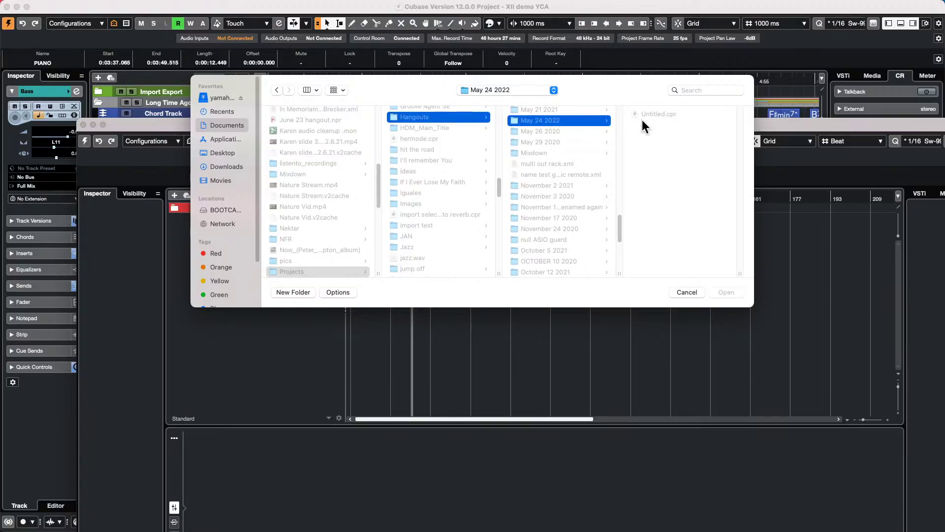
double_click(655, 114)
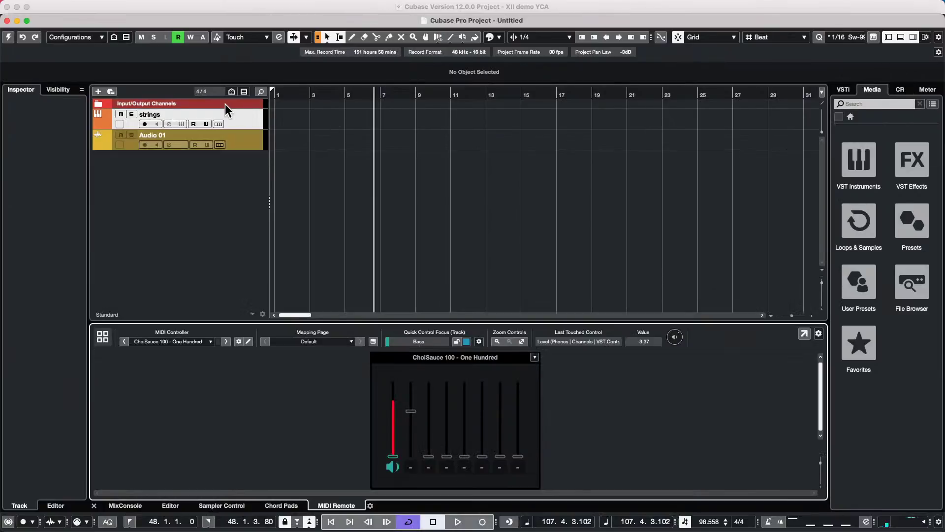
- Activate Untitled and open the strings track's channel settings and HALion Sonic SE, showing Control Room
click(7, 39)
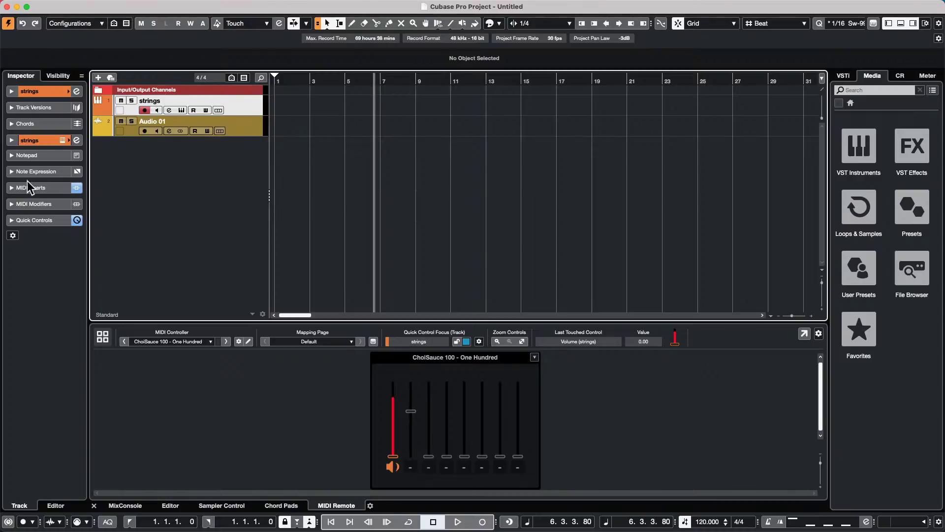
click(77, 91)
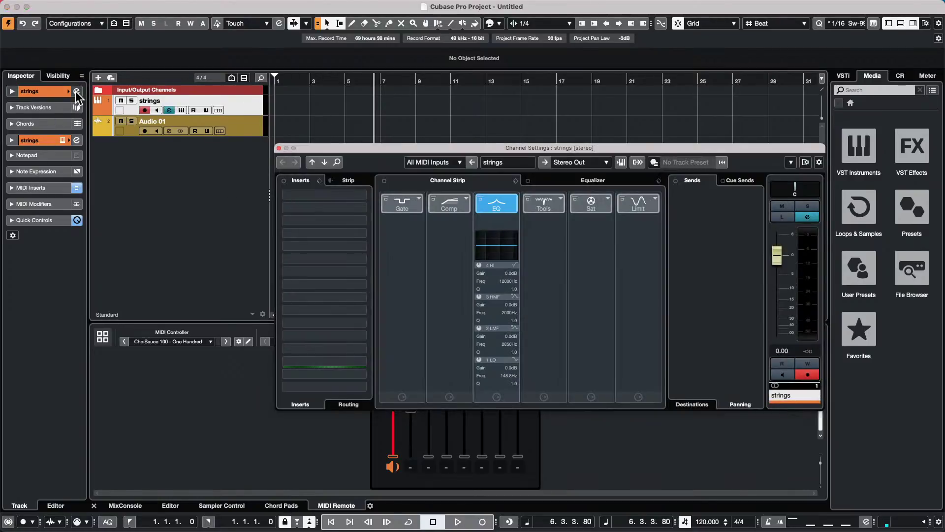
click(52, 91)
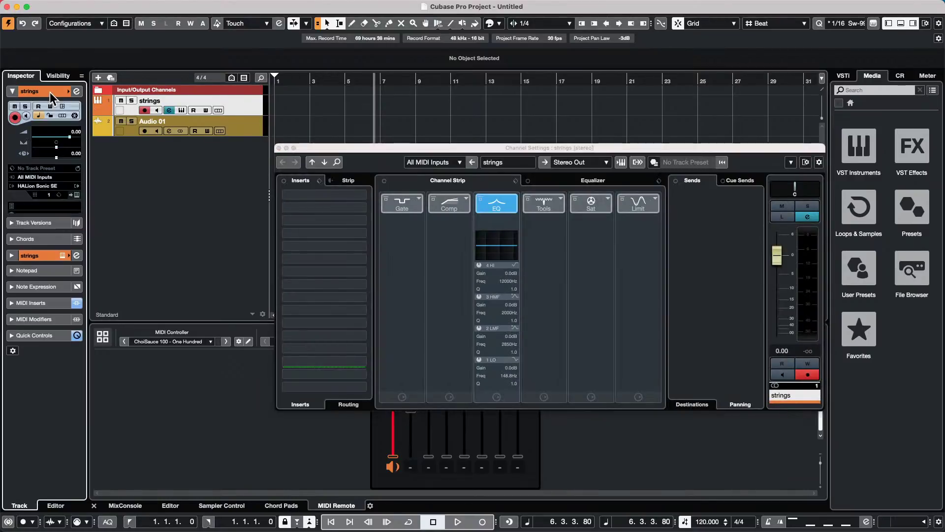
click(77, 195)
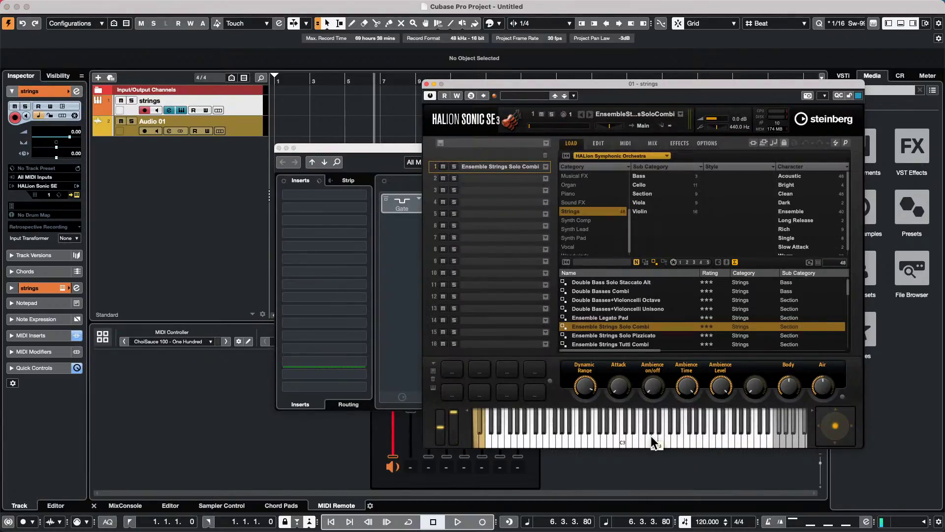
click(901, 75)
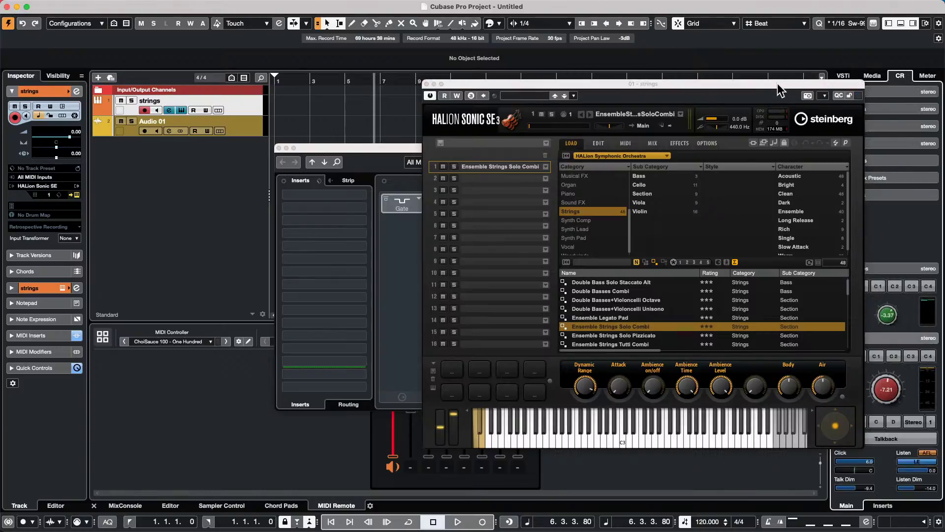
drag(778, 84, 627, 89)
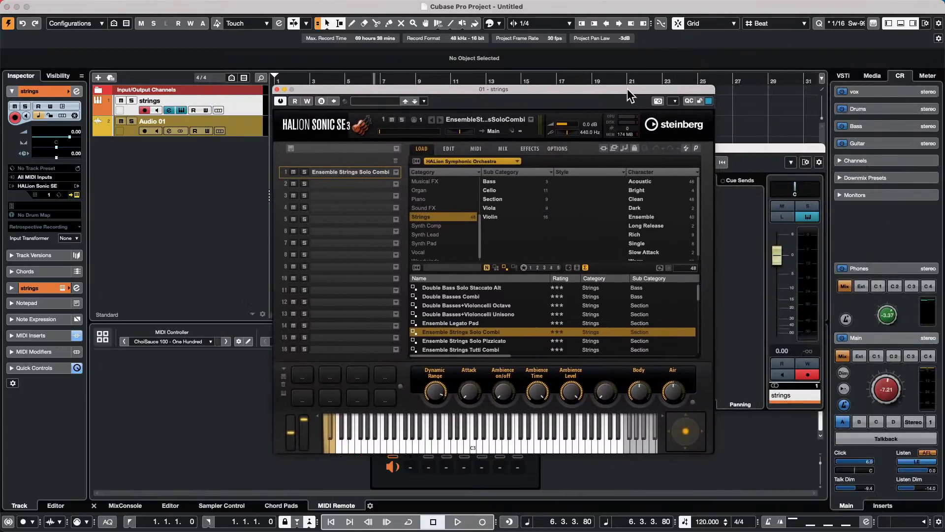
- Close the HALion Sonic SE, strings Channel Settings and Control Room connections windows
click(294, 6)
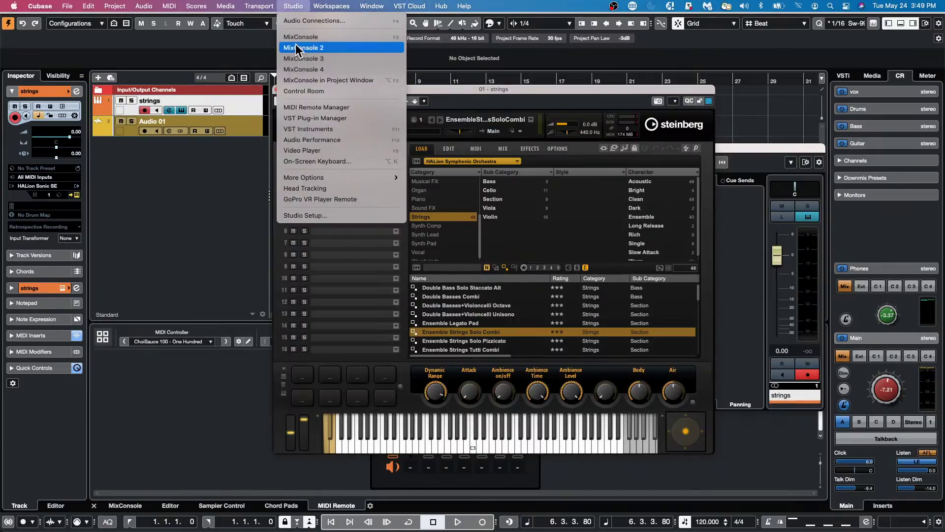
click(293, 6)
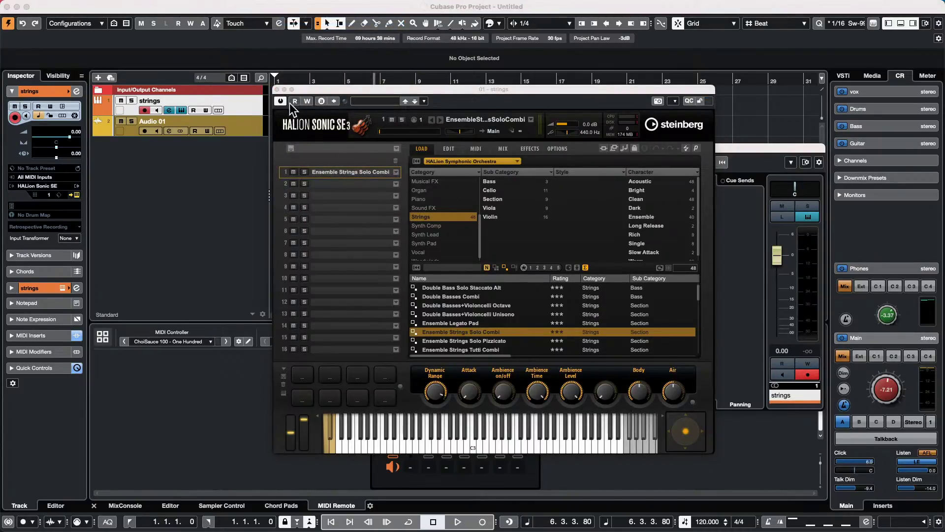
click(277, 89)
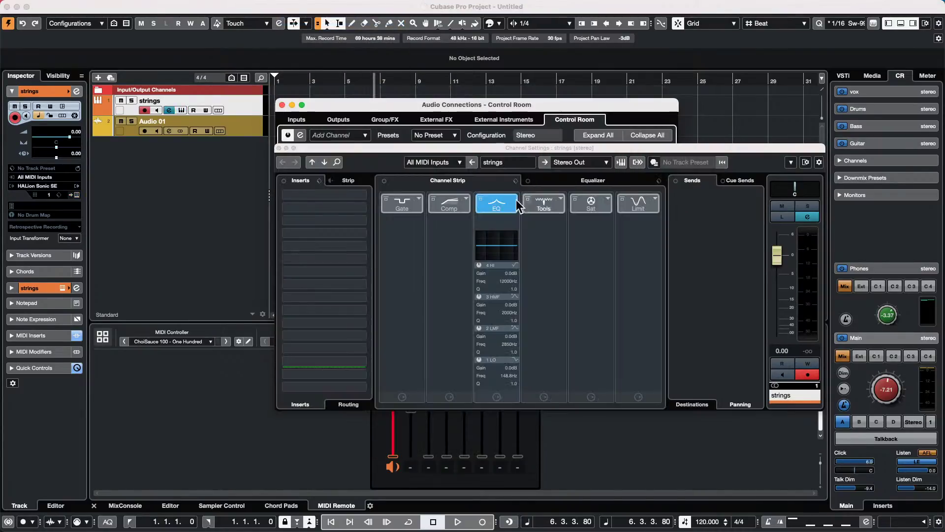
click(286, 148)
scroll(452, 250, down, 5)
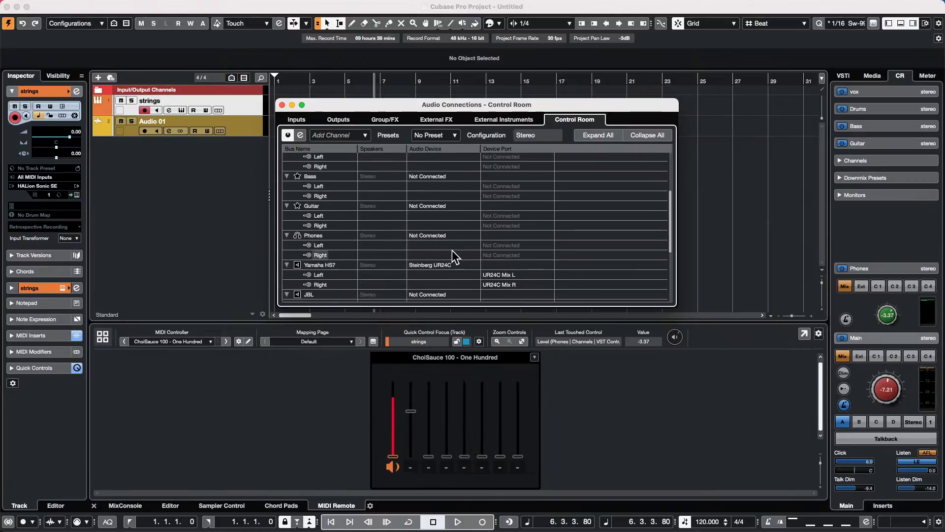
scroll(452, 250, down, 3)
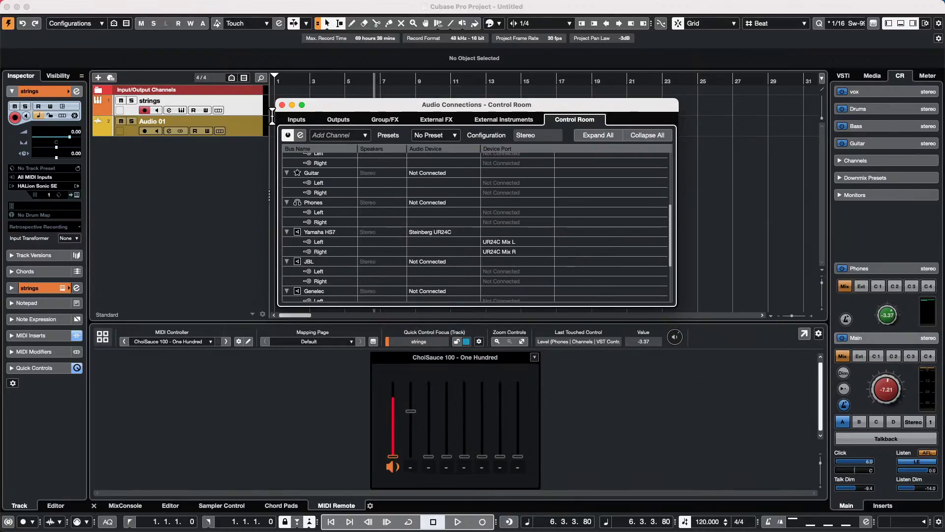
click(282, 105)
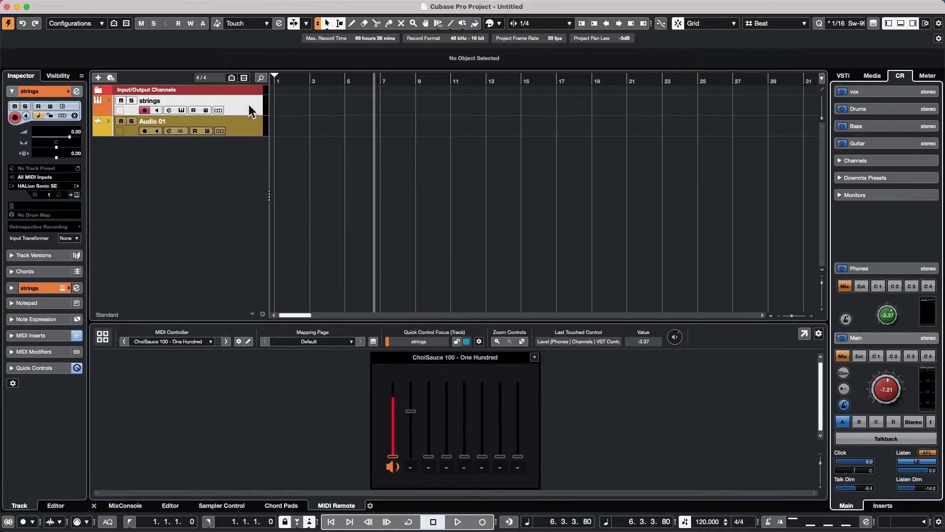
- Play the project briefly, adjusting the Control Room Main level, then stop
click(249, 105)
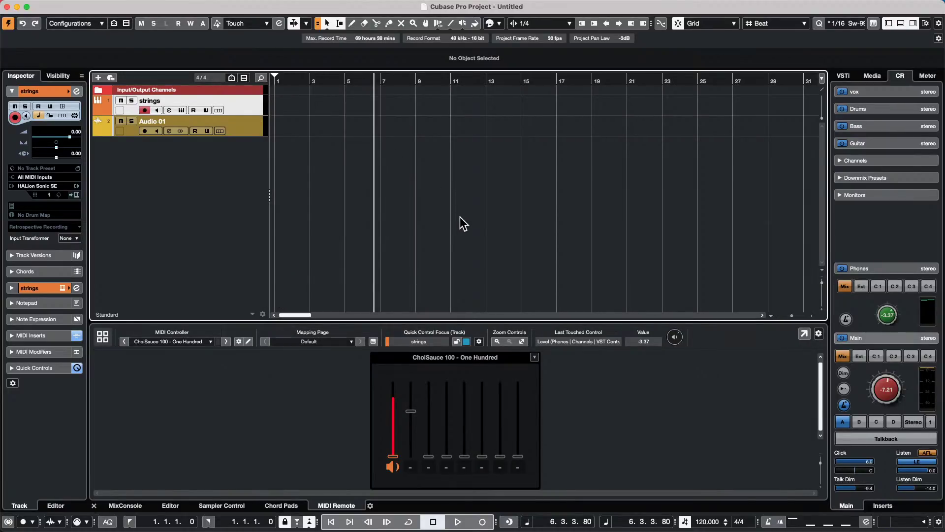
key(space)
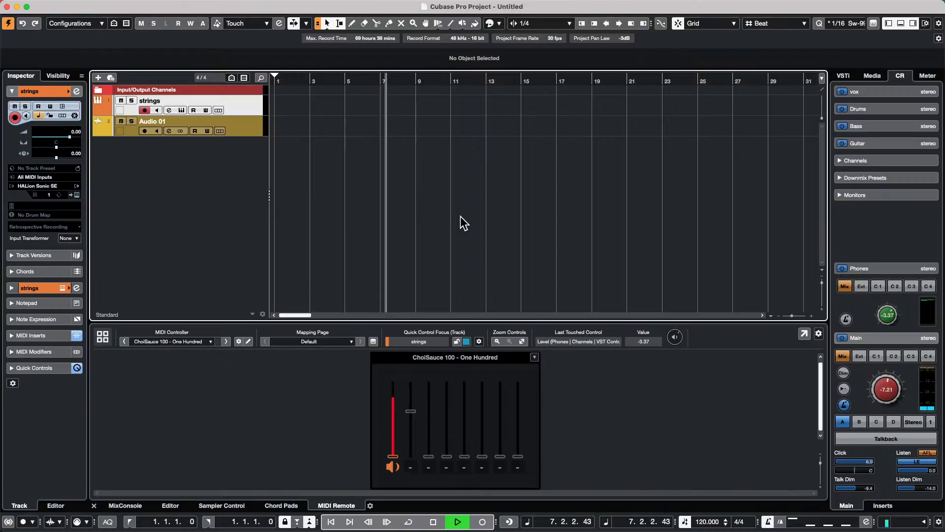
click(887, 393)
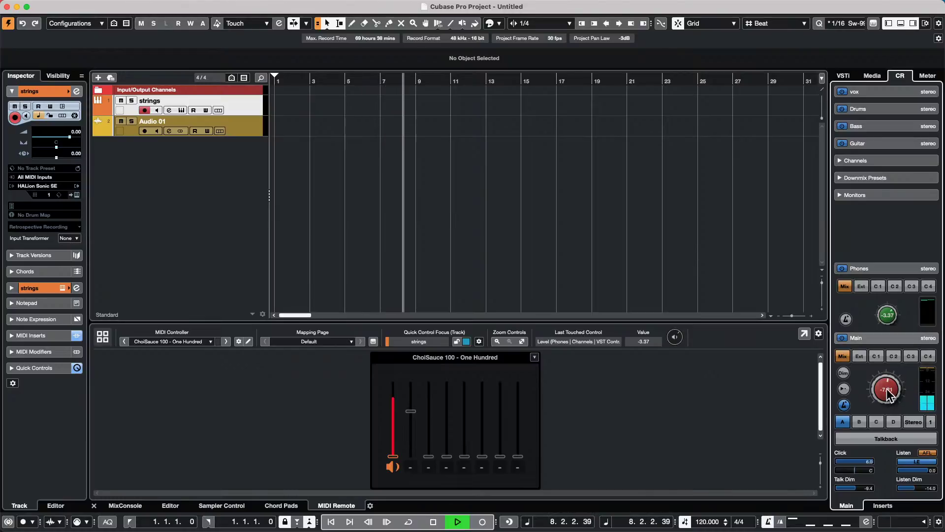
key(space)
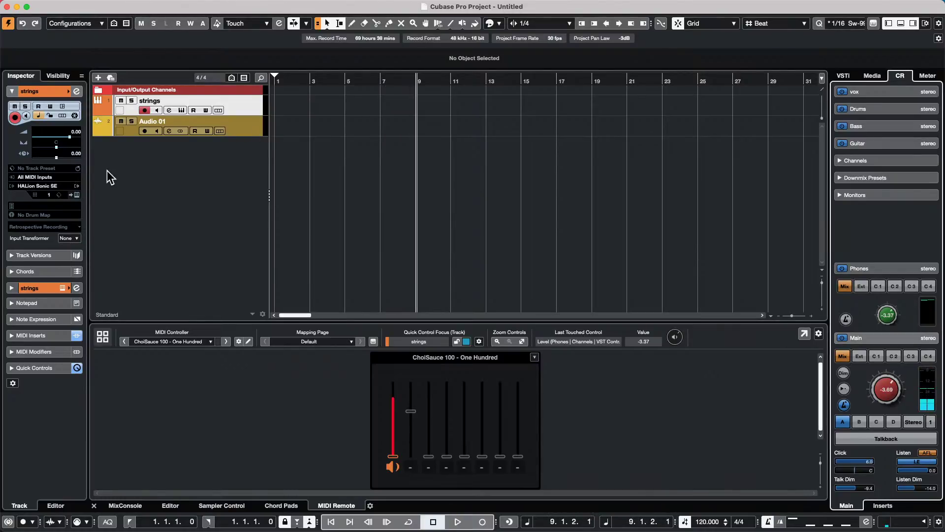
click(230, 102)
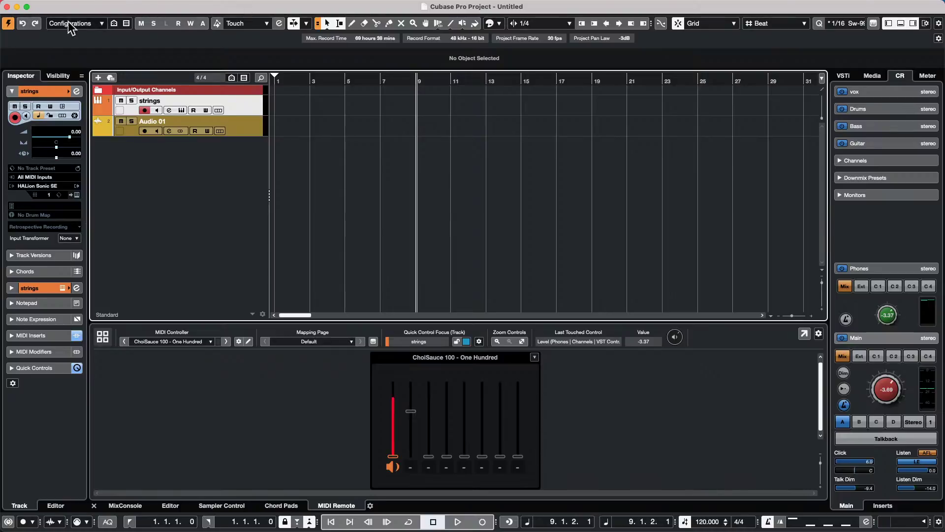
- Check the strings track's MIDI input list, leaving it unchanged
click(32, 178)
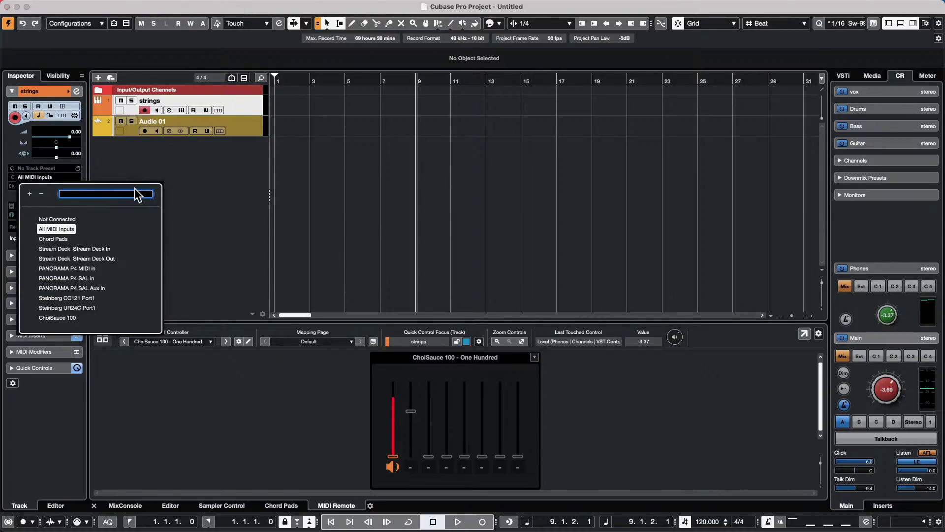
click(200, 211)
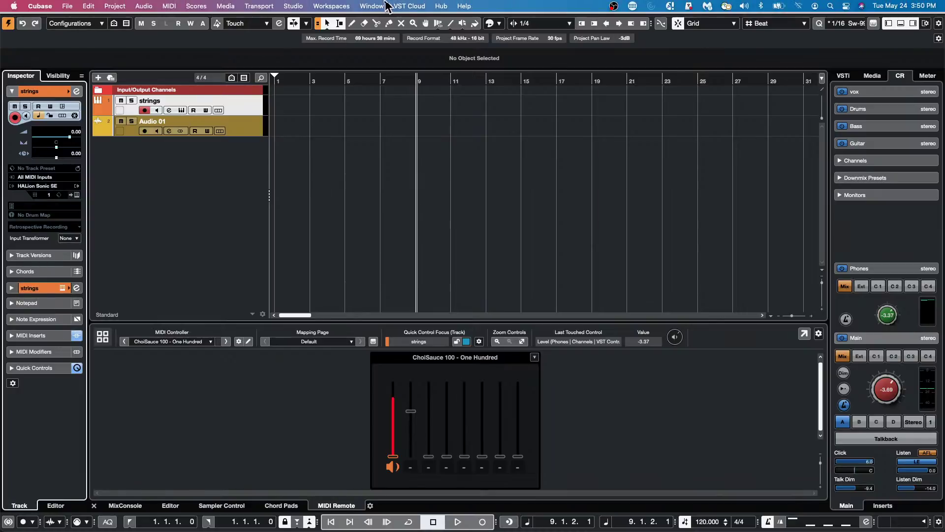
click(294, 6)
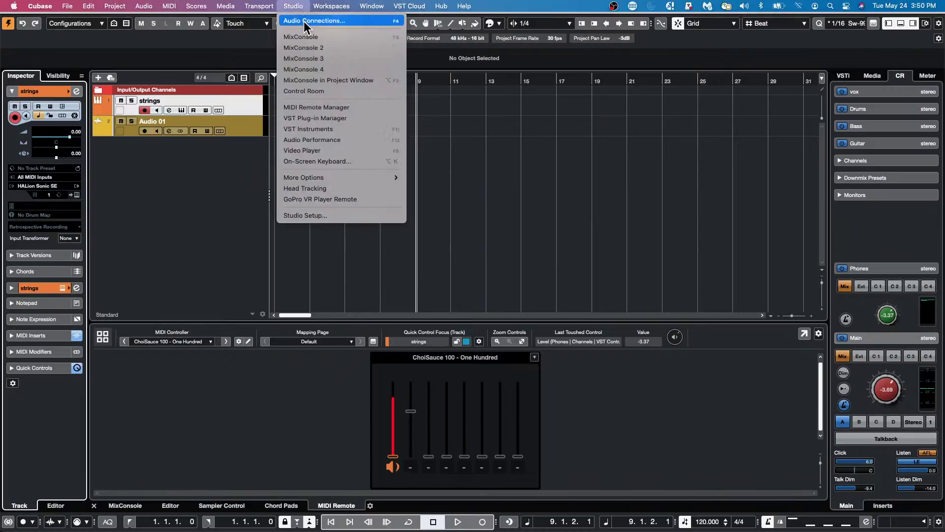
click(314, 215)
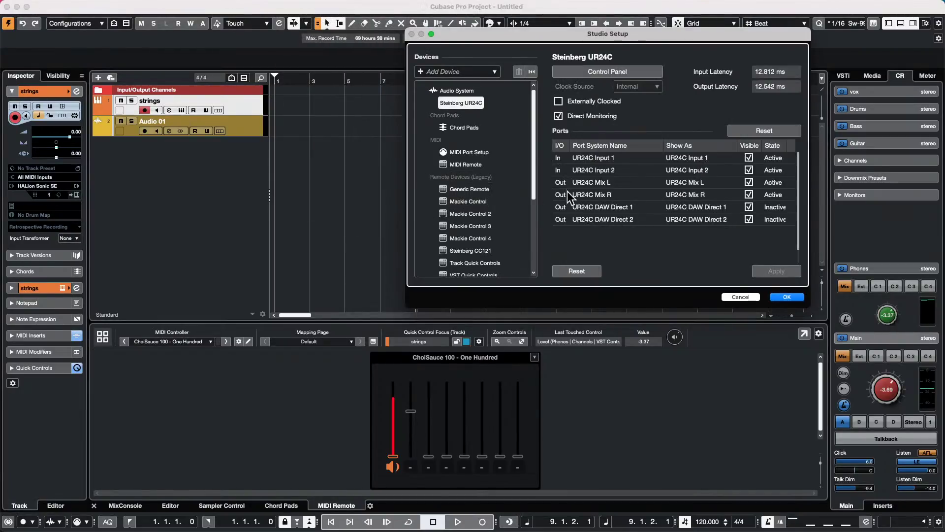
click(456, 191)
click(458, 203)
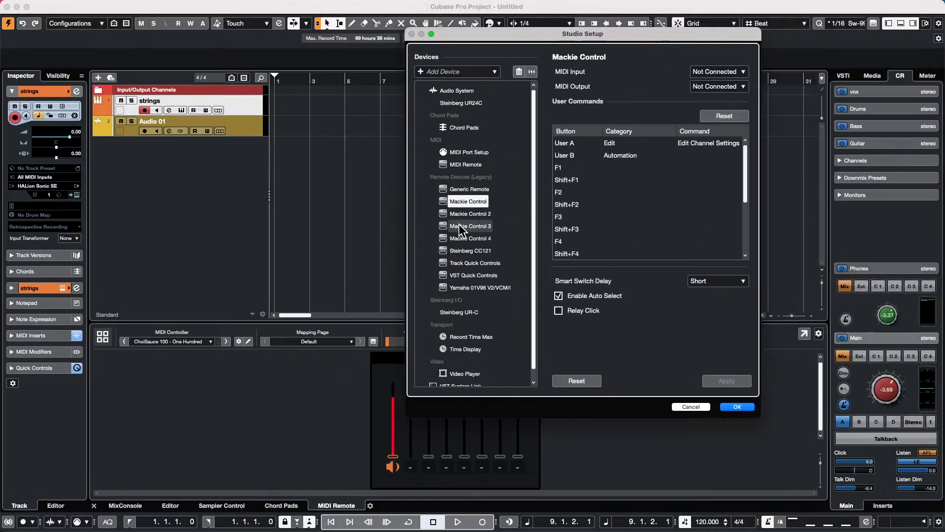
key(Down)
key(Down)
key(Down)
key(Down)
key(Down)
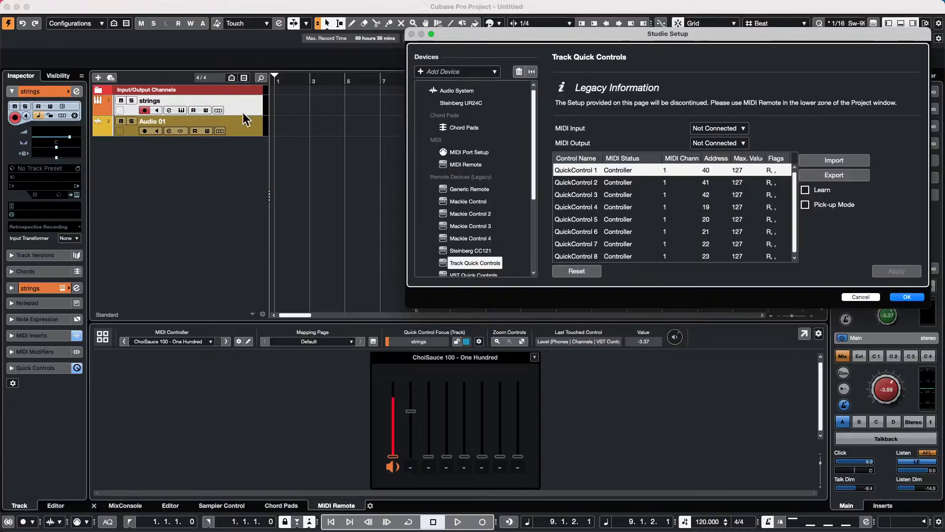
- Add a HALion Sonic SE instrument track from the track list's context menu
click(865, 299)
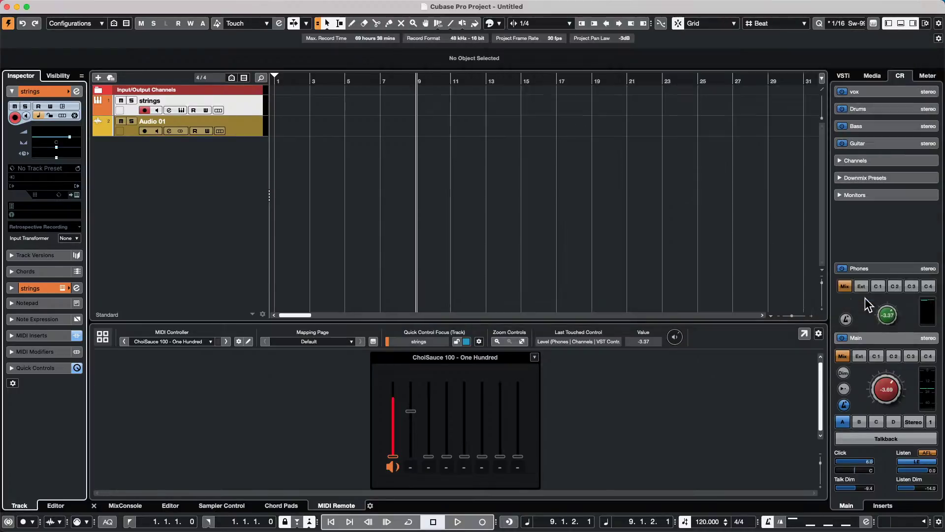
right_click(242, 162)
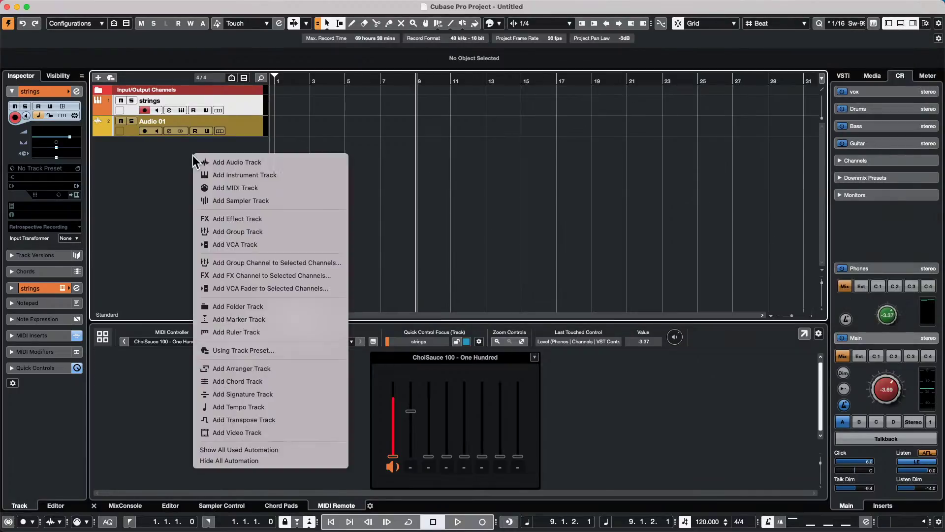
click(262, 175)
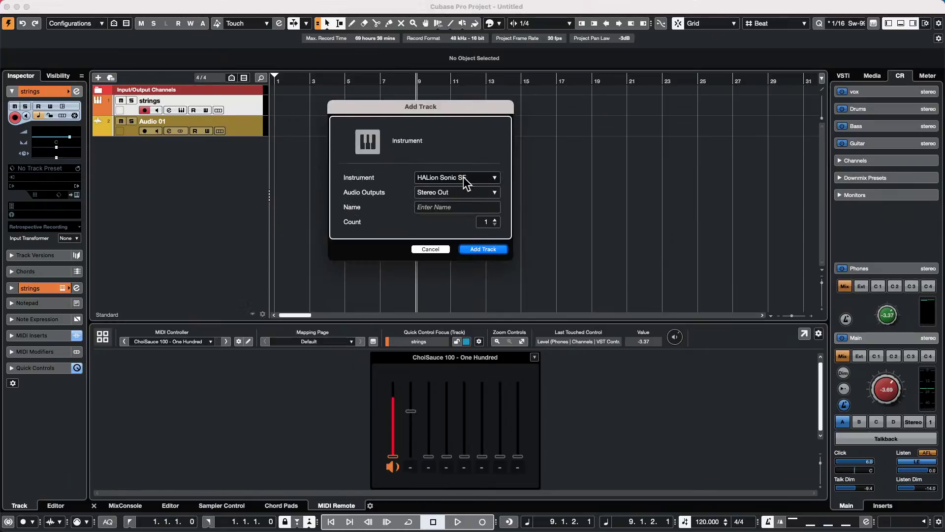
click(463, 176)
click(376, 298)
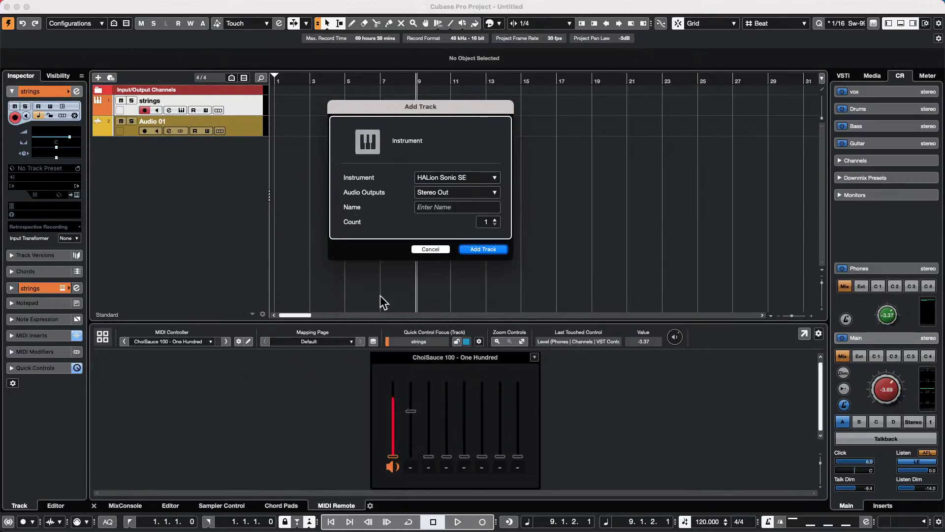
click(483, 249)
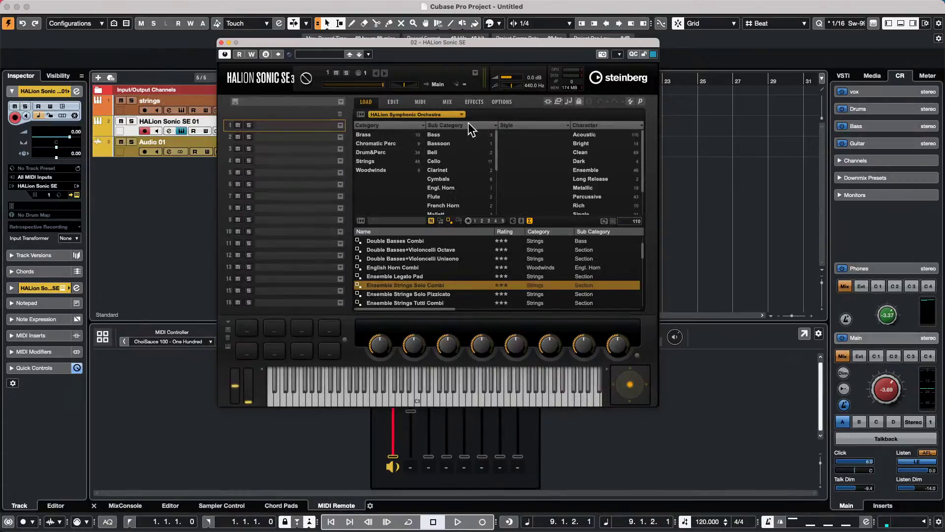
- Load the Ensemble Strings Solo Combi preset, audition a note, and close the plug-in window
double_click(448, 285)
click(448, 391)
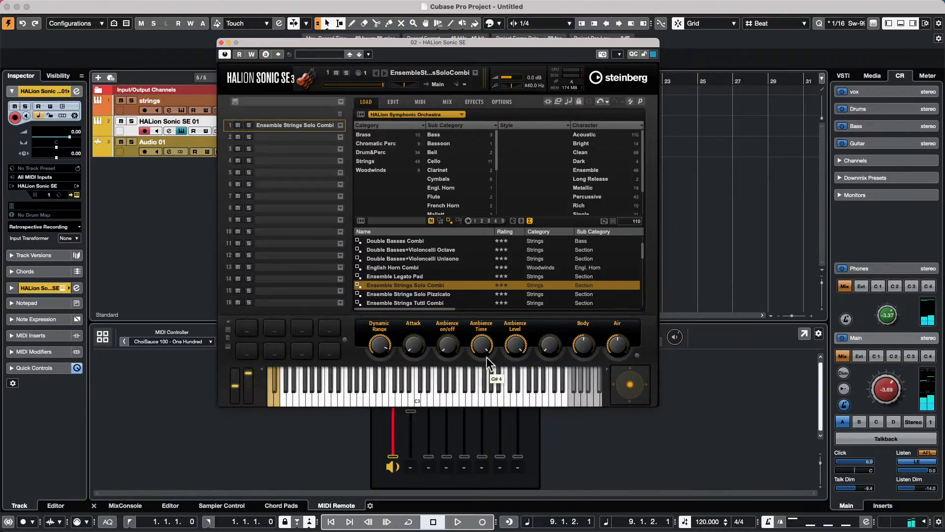
click(221, 43)
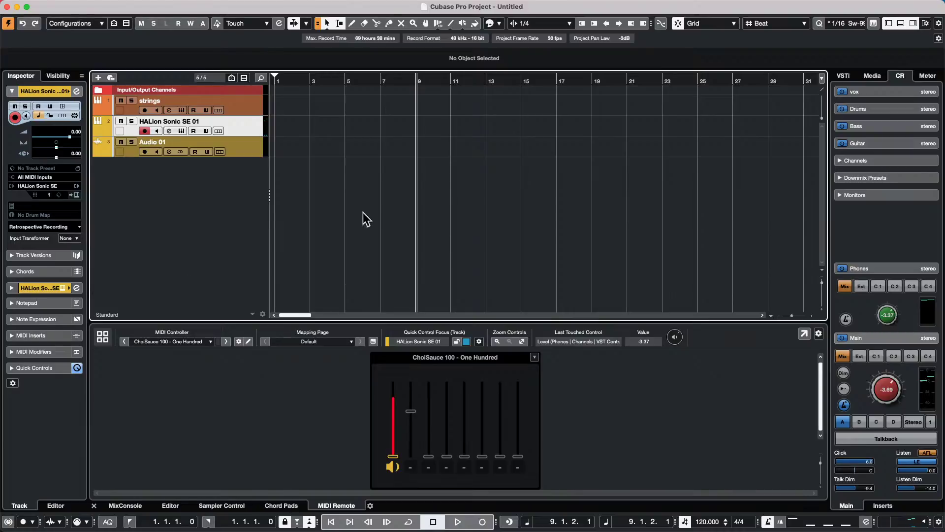
- Draw an empty part on HALion Sonic SE 01 over bars 1–12 and open it in the editor
click(244, 109)
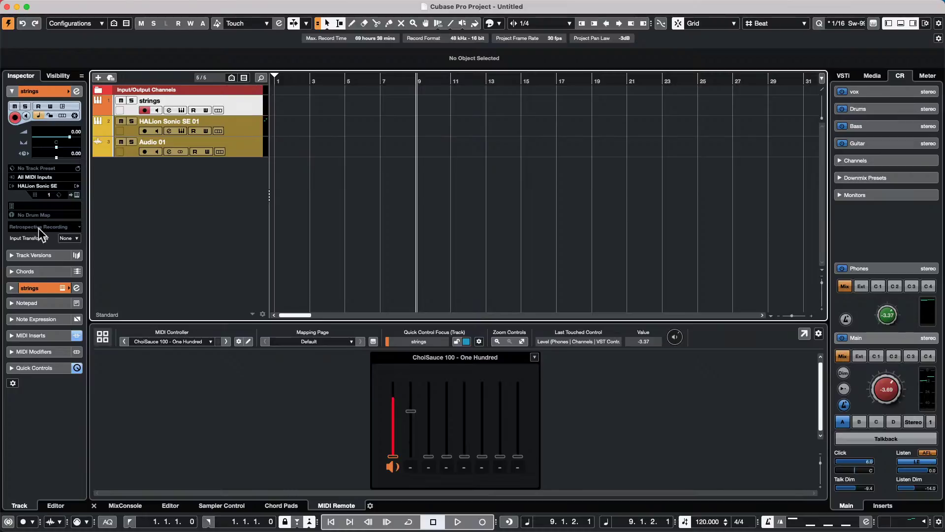
click(247, 121)
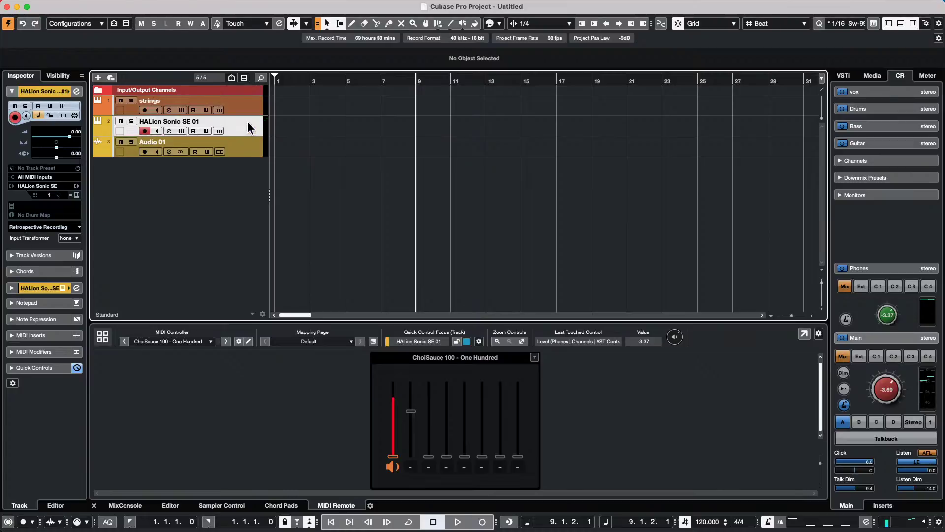
right_click(279, 126)
click(301, 127)
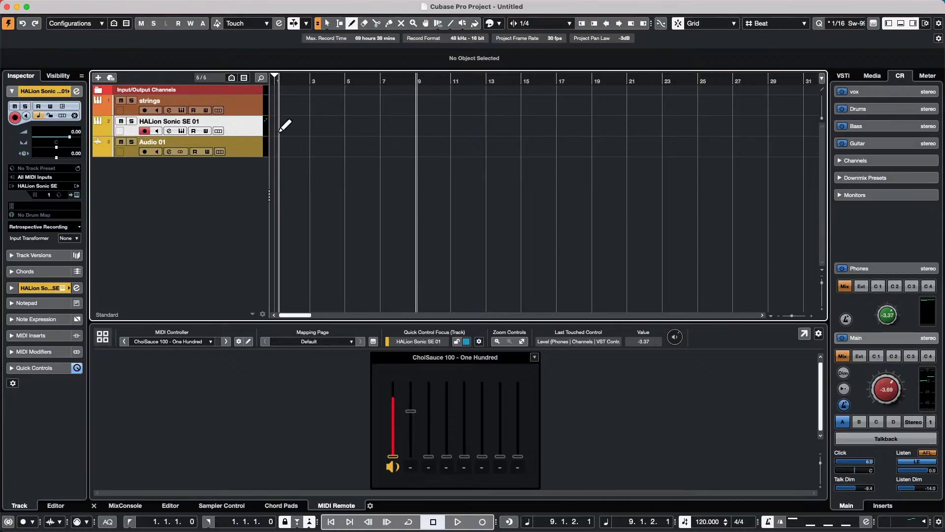
drag(277, 123, 467, 123)
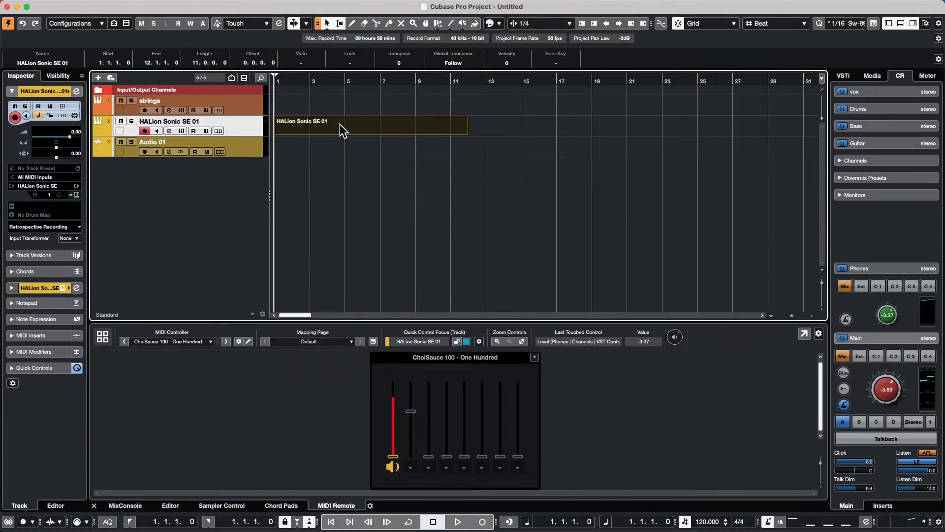
click(356, 124)
double_click(357, 126)
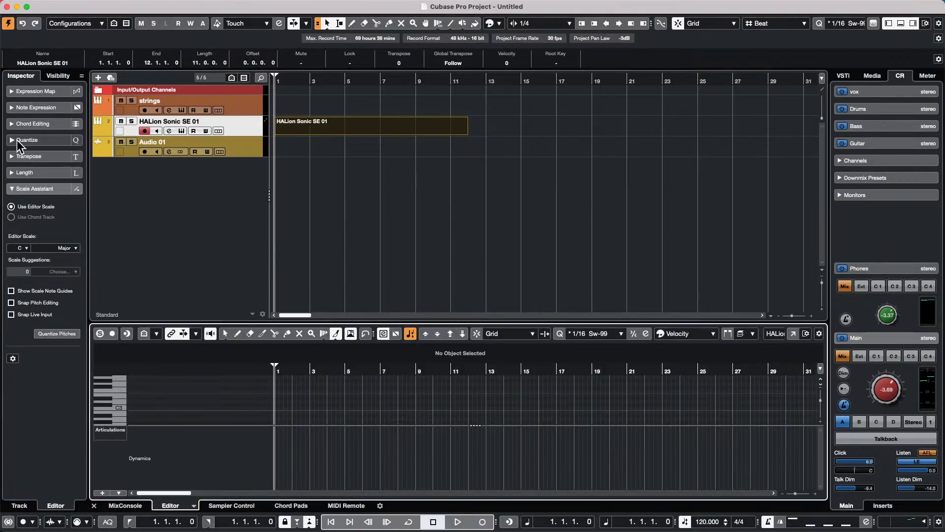
- Create expression map 'HALion Sonic SE 01 3' by importing the instrument's key switches
click(54, 92)
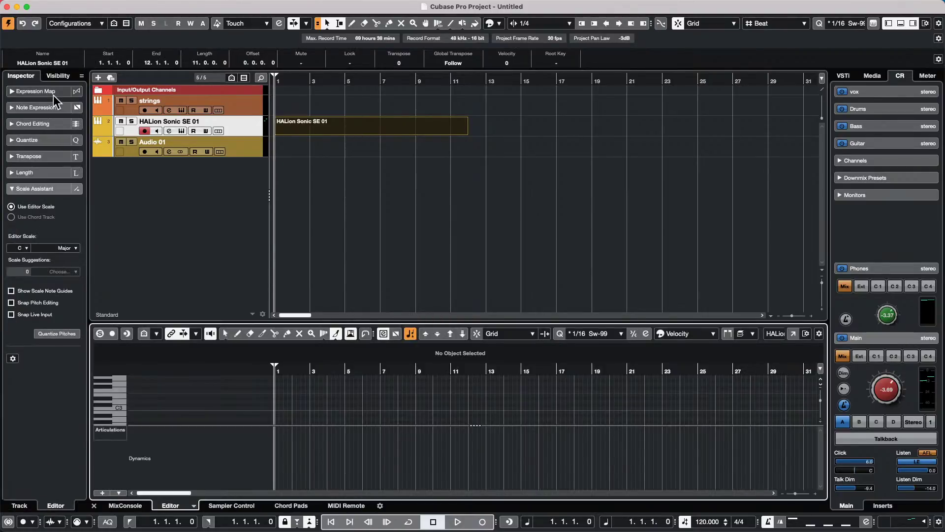
click(59, 109)
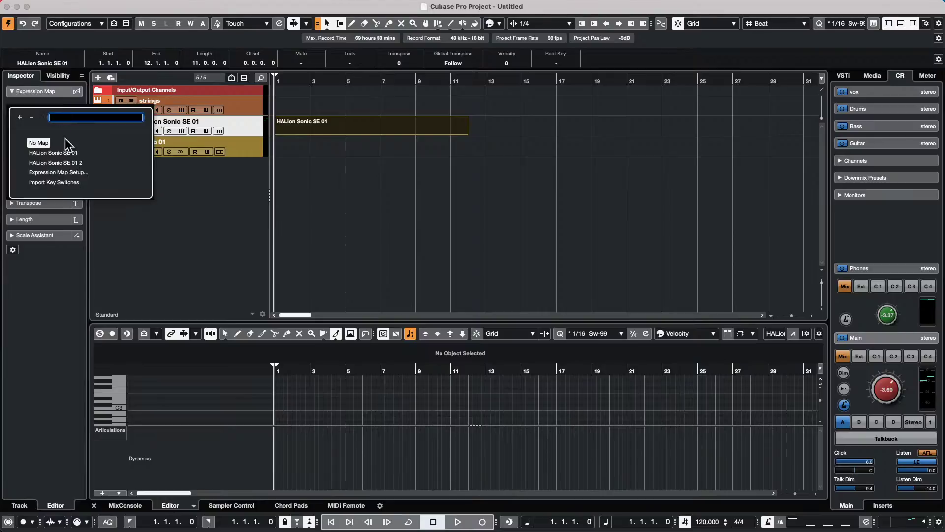
click(53, 181)
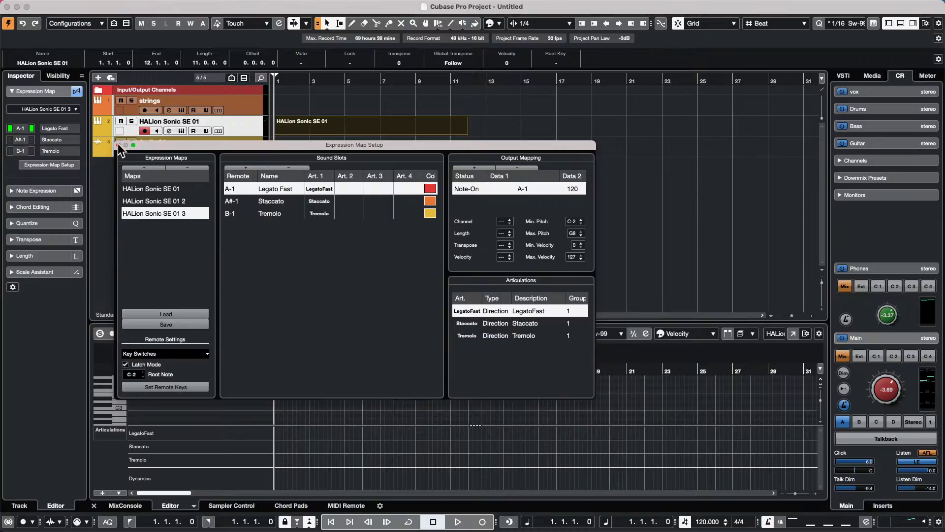
click(120, 145)
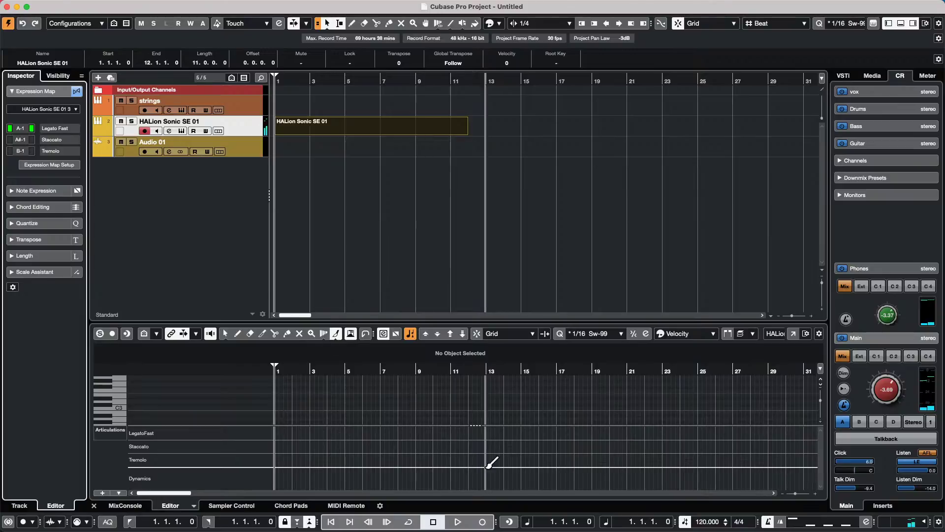
- Enable Record in Editor and record a melody with articulation switches into the HALion part
click(112, 334)
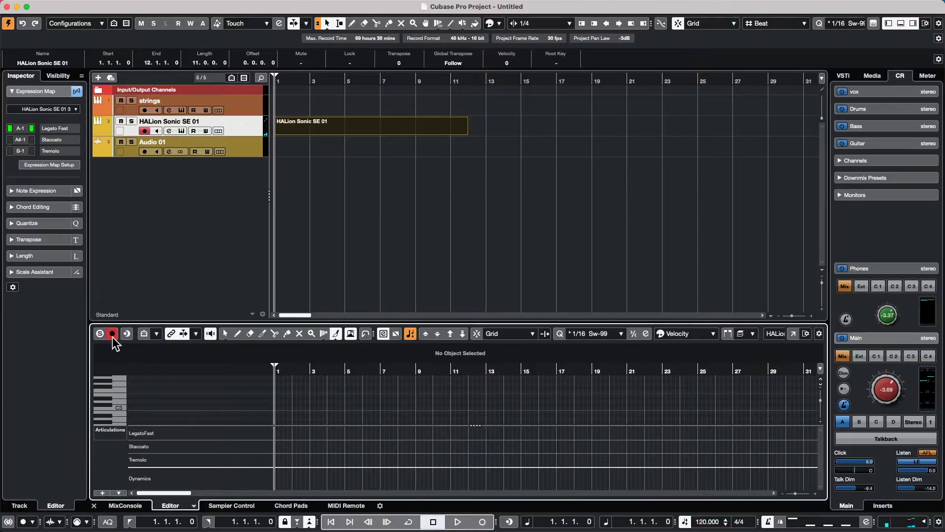
click(458, 522)
click(482, 522)
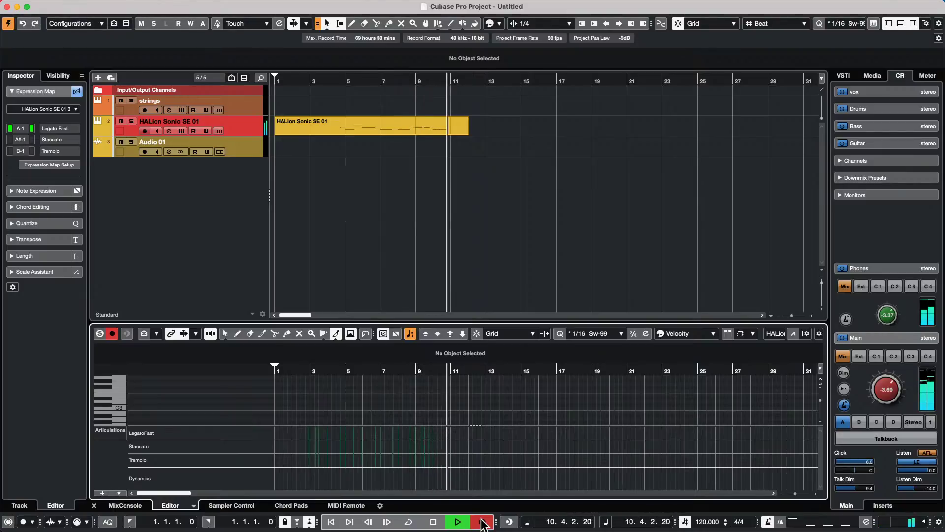
click(483, 522)
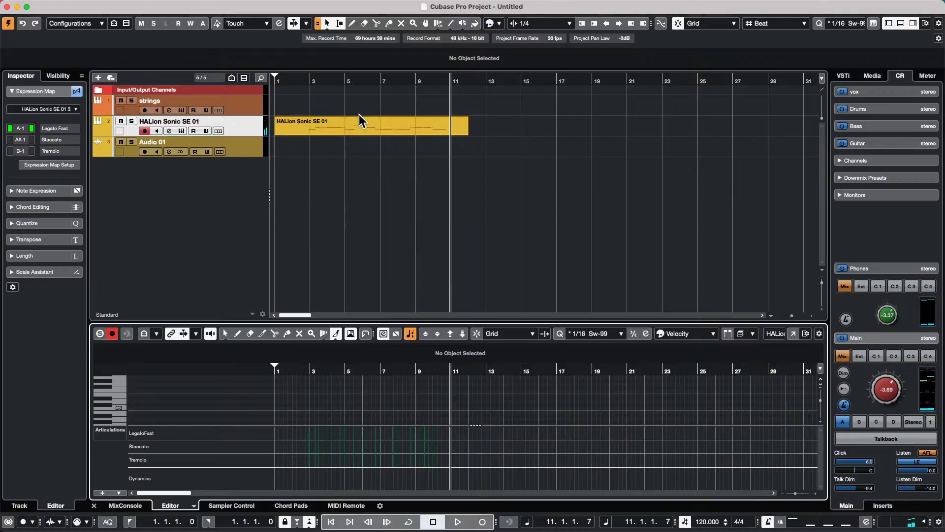
click(360, 128)
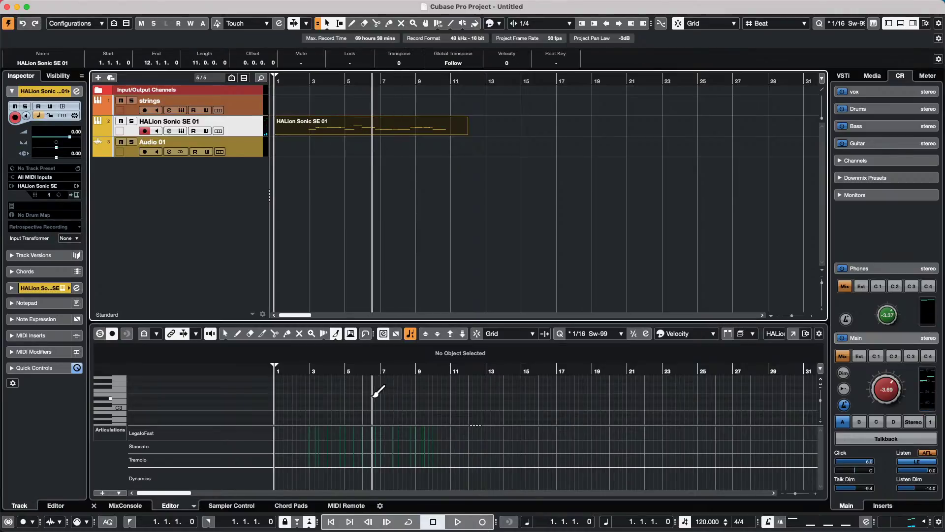
scroll(370, 382, down, 2)
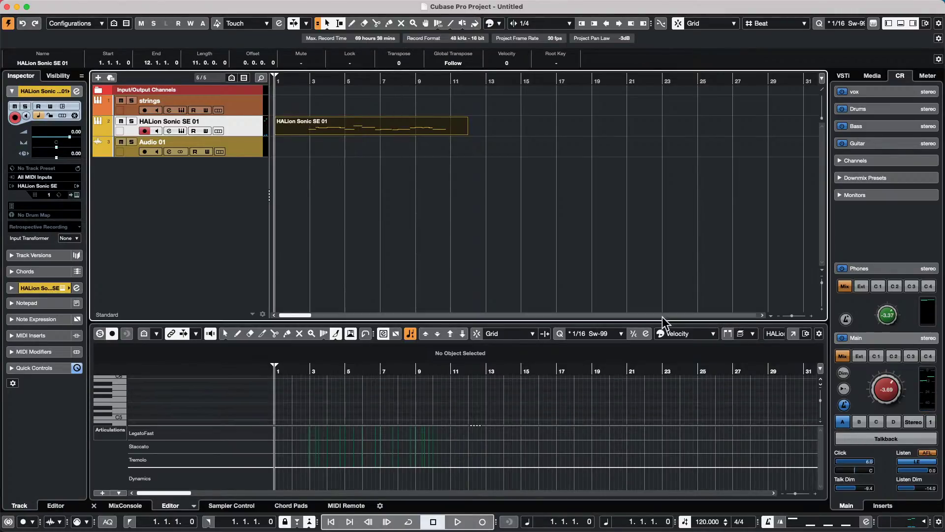
- Undock the Key Editor, set the playback position back to about bar 2, then redock it
click(793, 333)
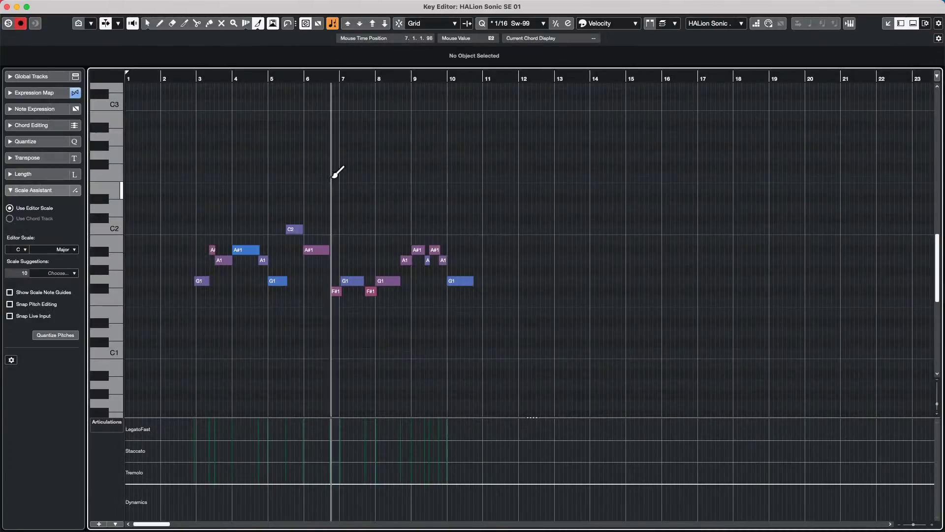
click(212, 75)
drag(213, 76, 176, 79)
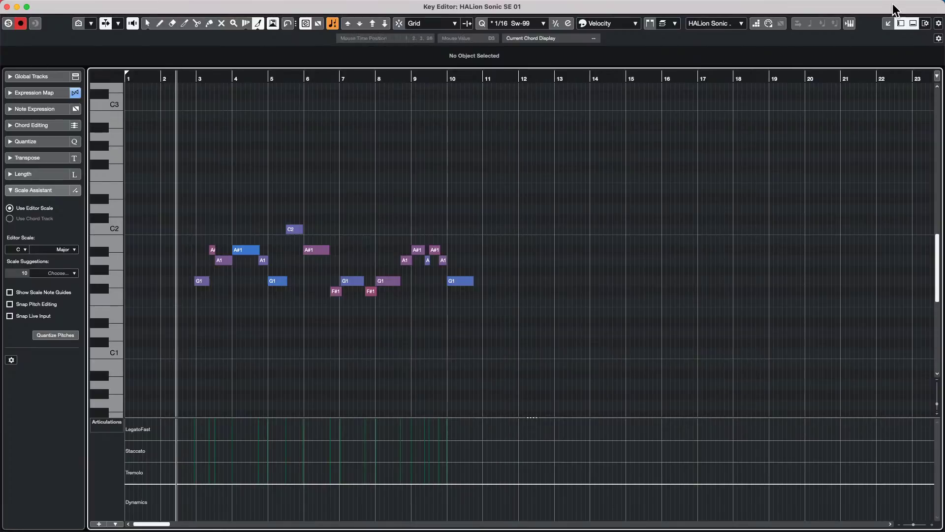
click(889, 23)
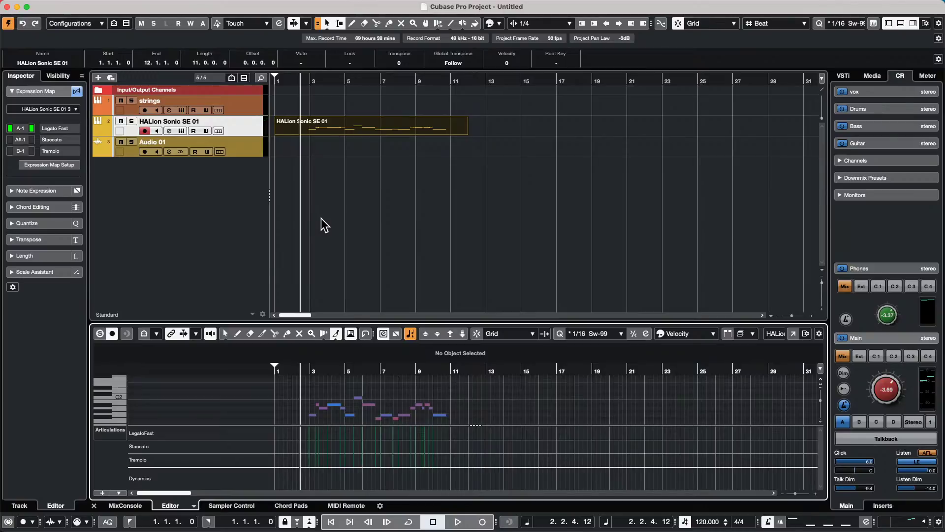
- Record Staccato, LegatoFast and Tremolo key switches over the melody from about bar 2.5
key(space)
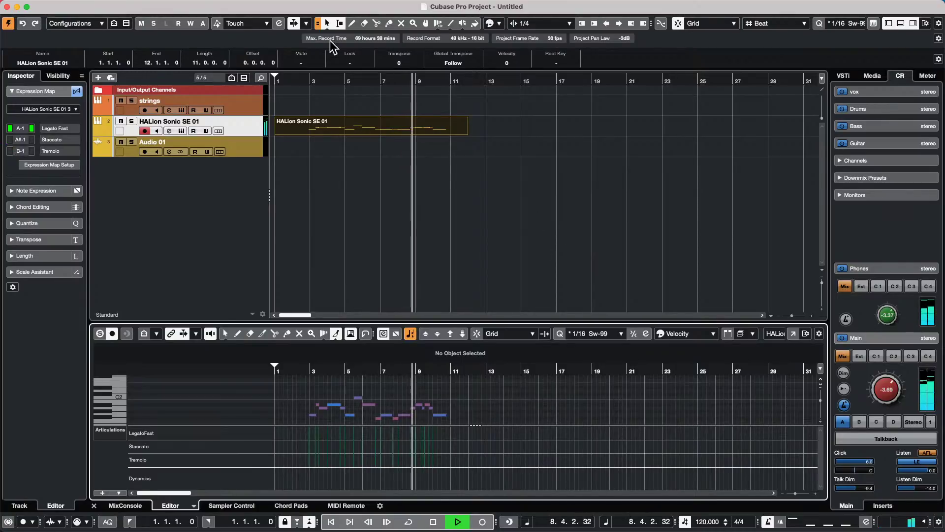
click(310, 77)
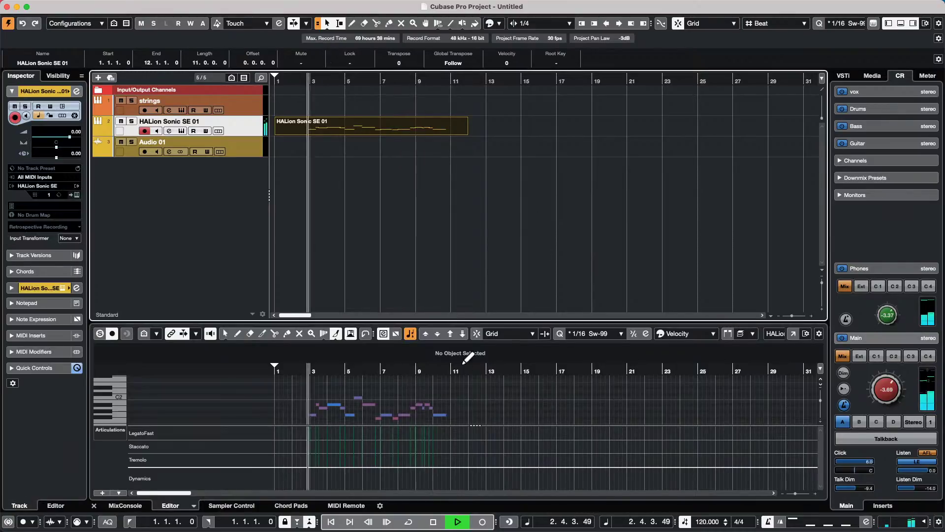
click(485, 521)
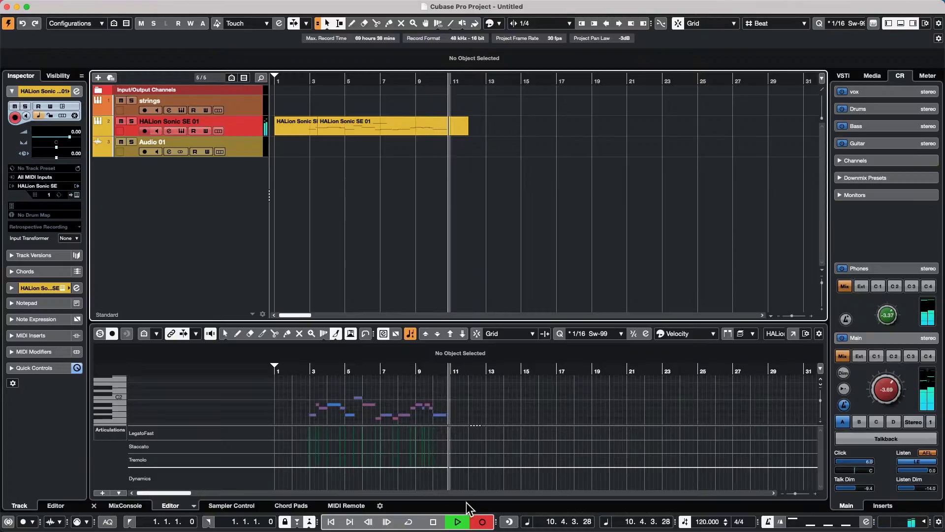
key(space)
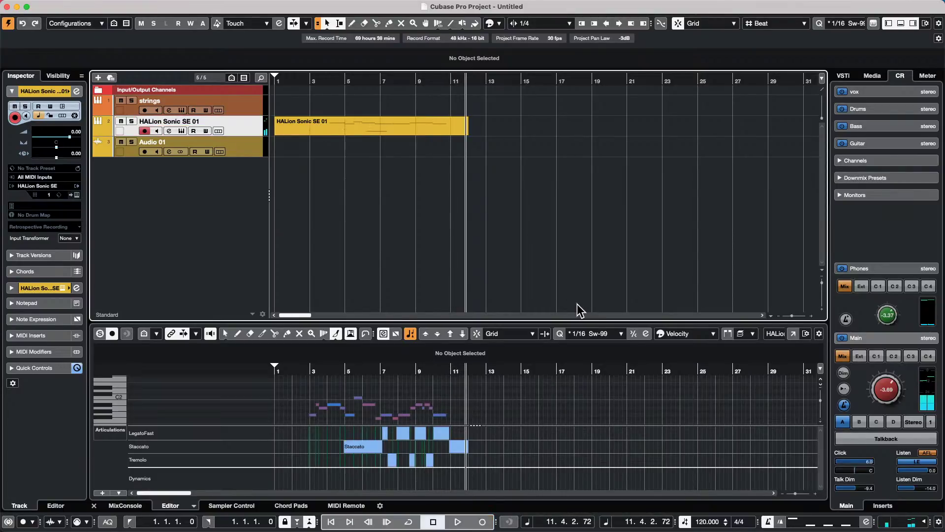
- Open the HALion part in its own Key Editor window with the playhead near bar 3.7
click(793, 334)
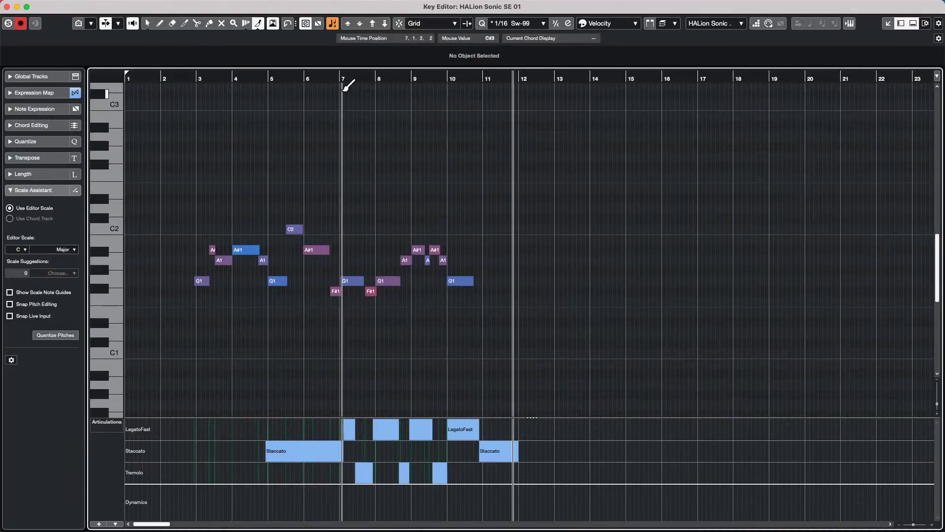
click(326, 77)
drag(326, 77, 226, 79)
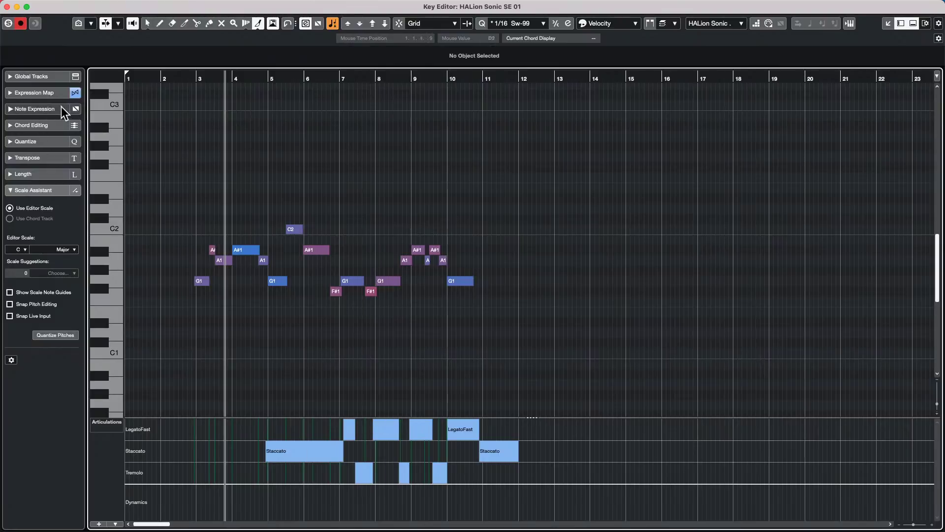
- Assign the HALion Sonic SE 01 3 expression map in the Inspector
click(48, 110)
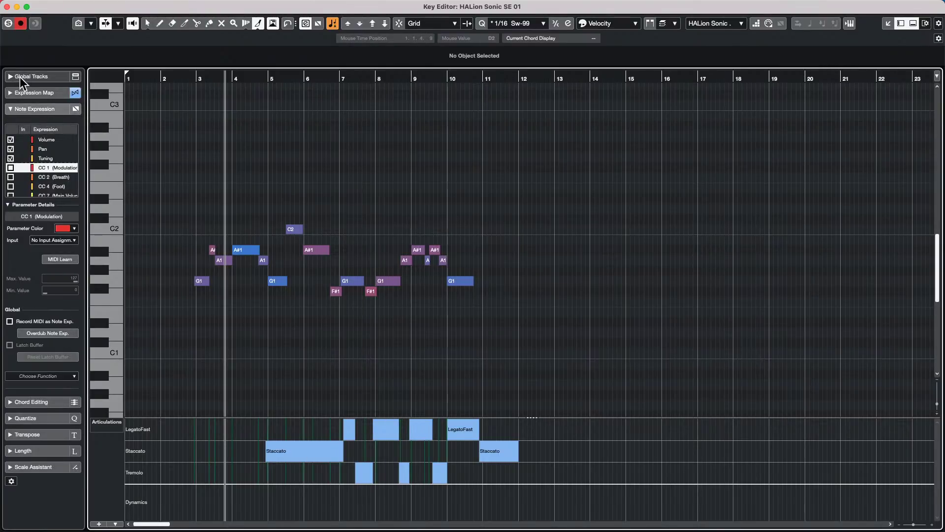
click(58, 96)
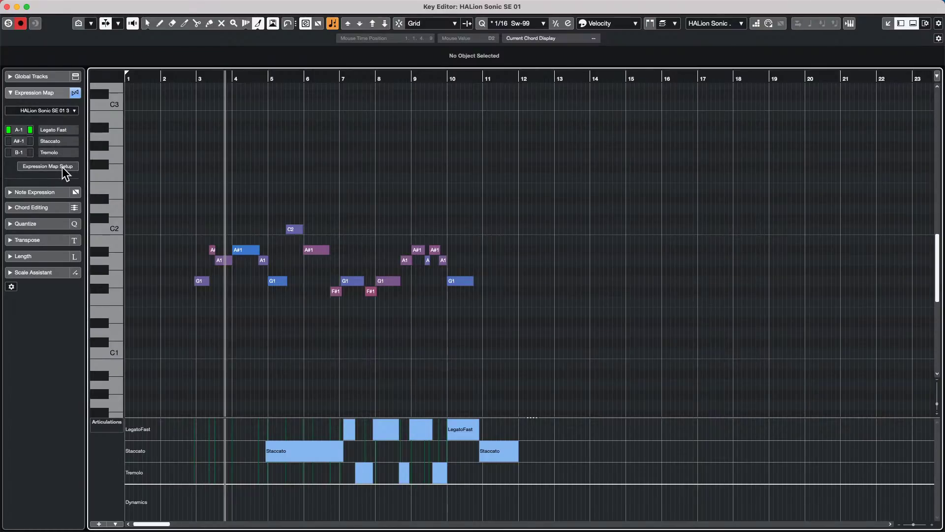
click(70, 112)
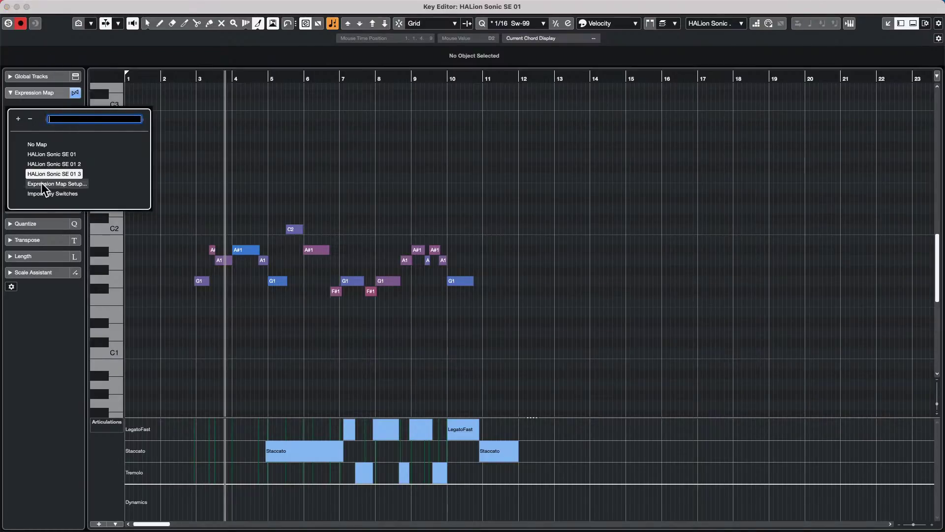
click(290, 173)
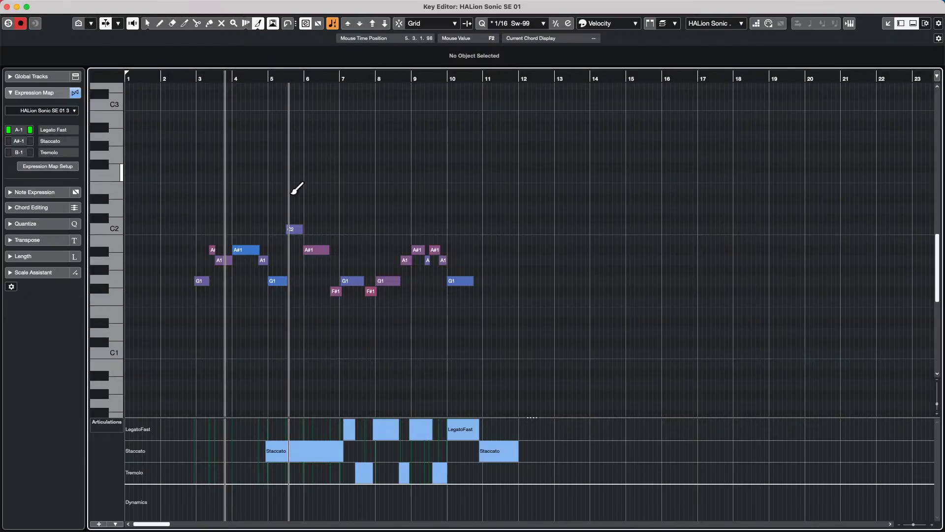
- Draw Staccato, LegatoFast and Staccato articulations around bars 3–4, then play back from bar 2
right_click(209, 450)
click(222, 450)
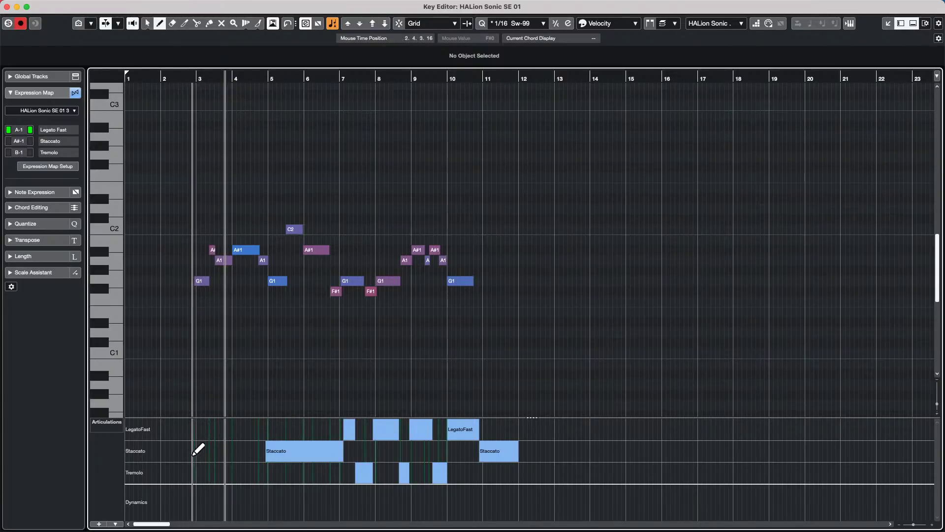
click(192, 453)
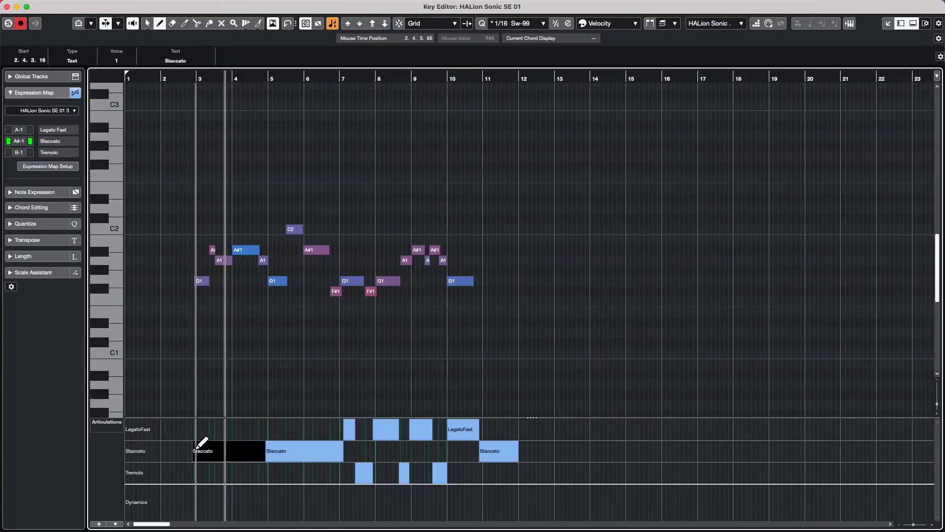
click(210, 425)
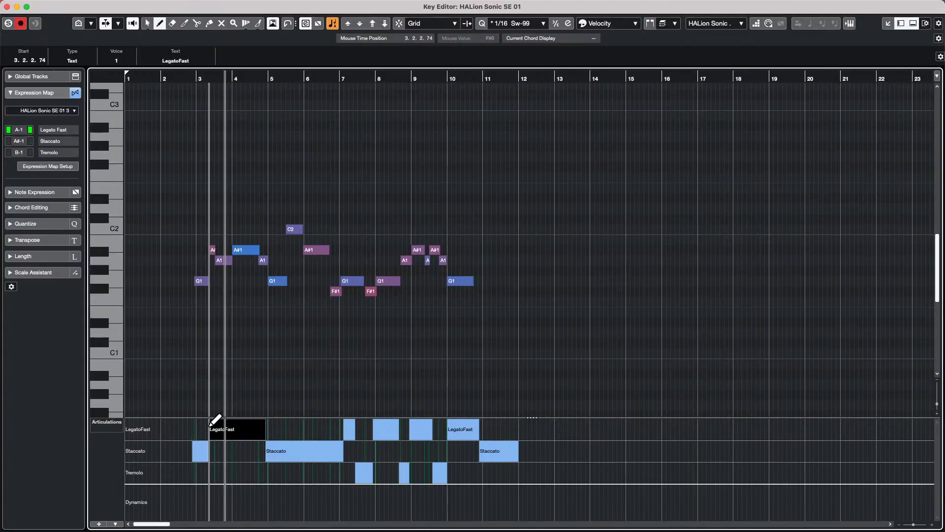
click(232, 450)
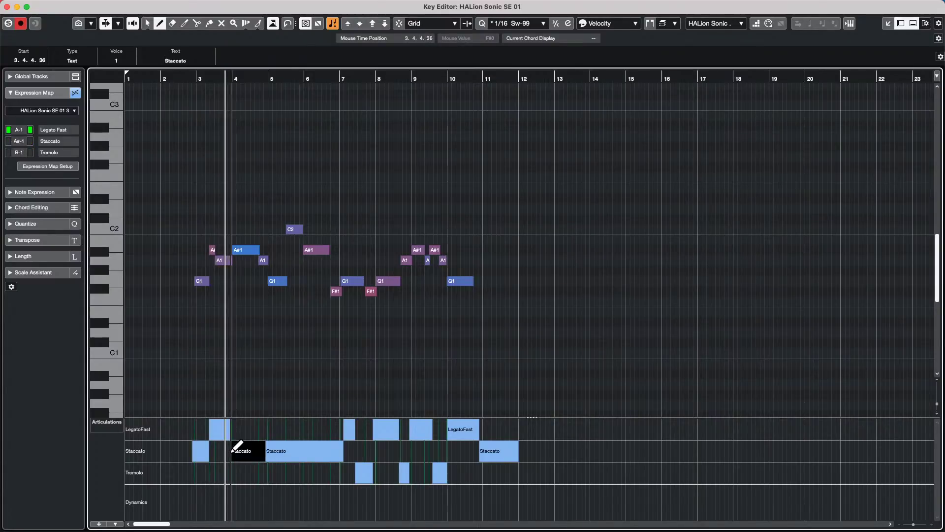
click(189, 76)
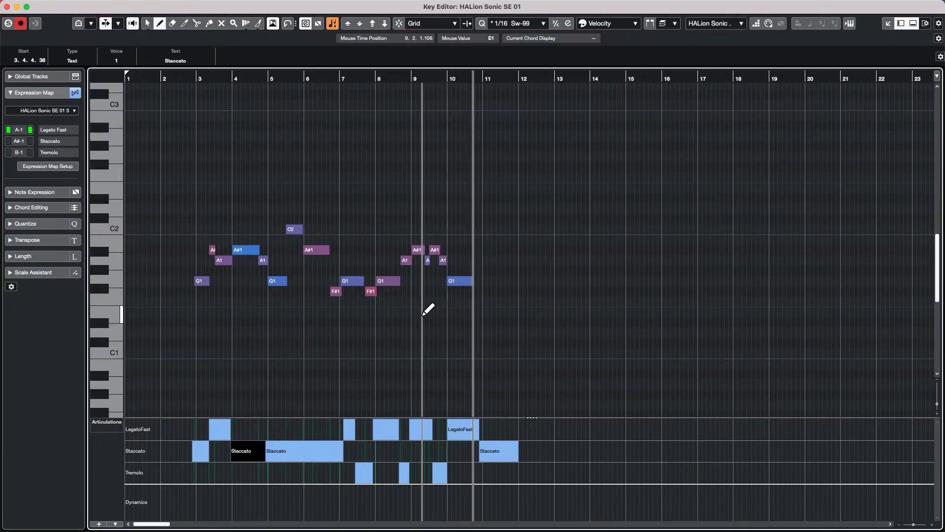
key(space)
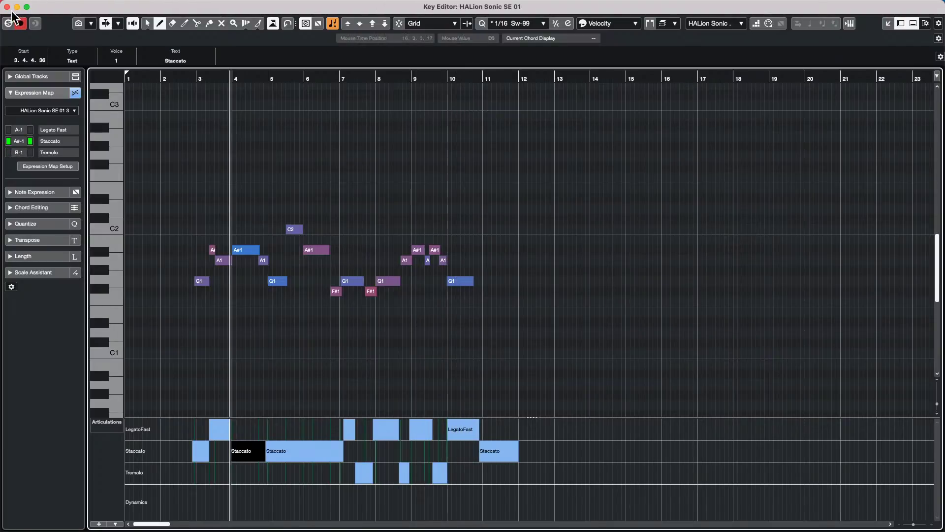
- Close the Key Editor and load XII demo YCA.cpr from the recent projects list
click(6, 7)
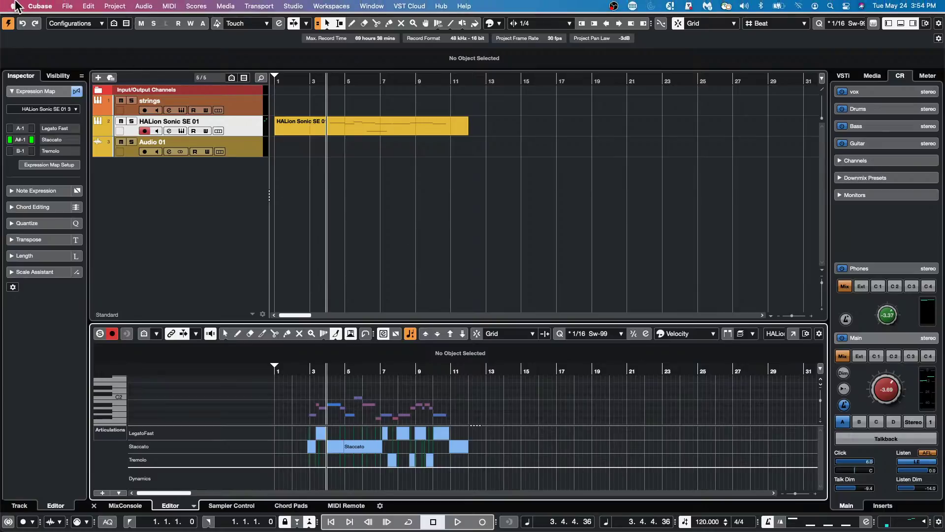
click(67, 6)
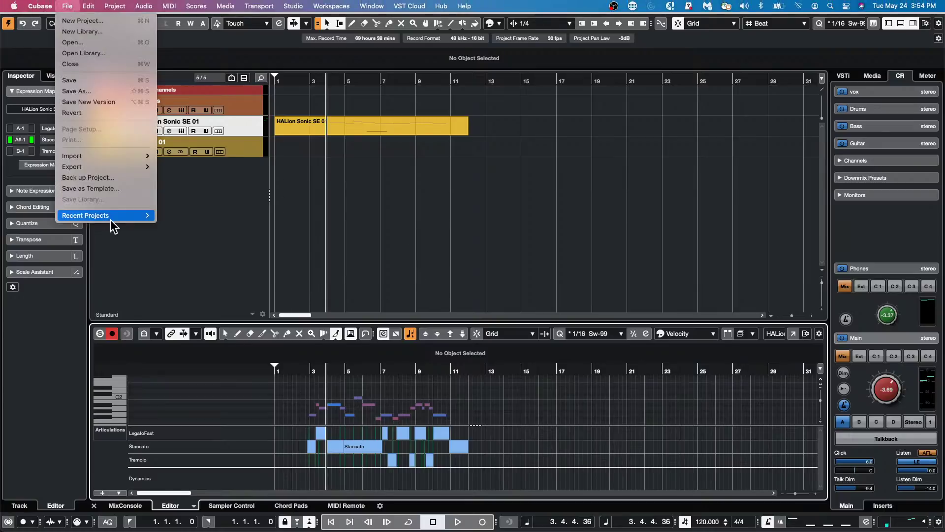
mouse_move(110, 218)
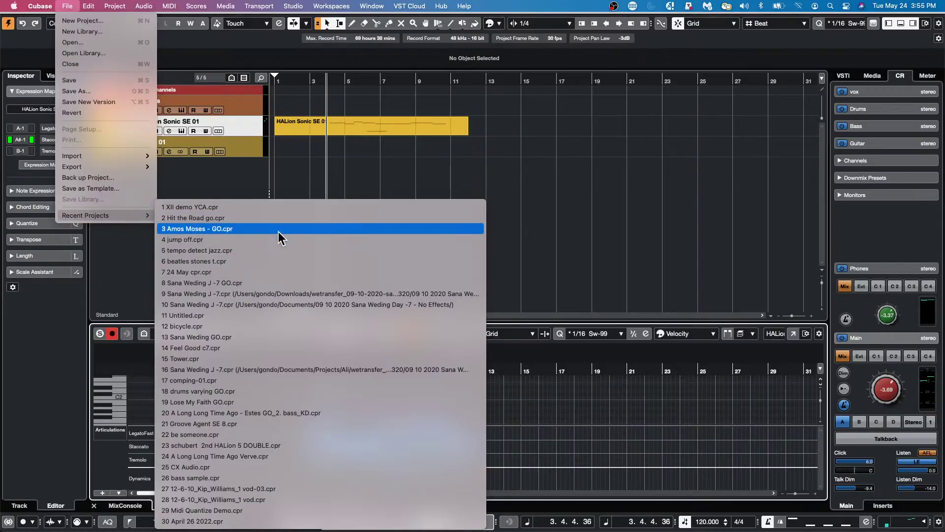
click(287, 208)
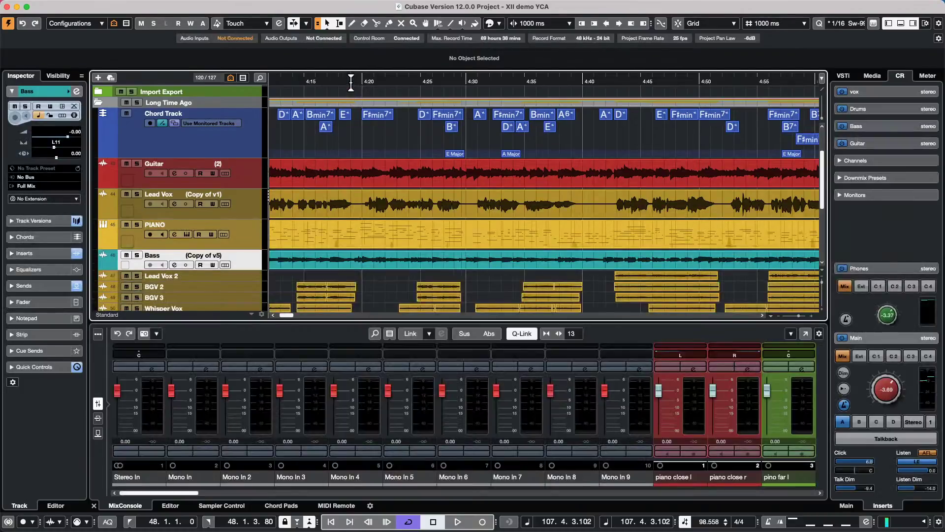
- Zoom out and play XII demo YCA, lower Control Room Main to -5.93, and open the MixConsole
click(348, 81)
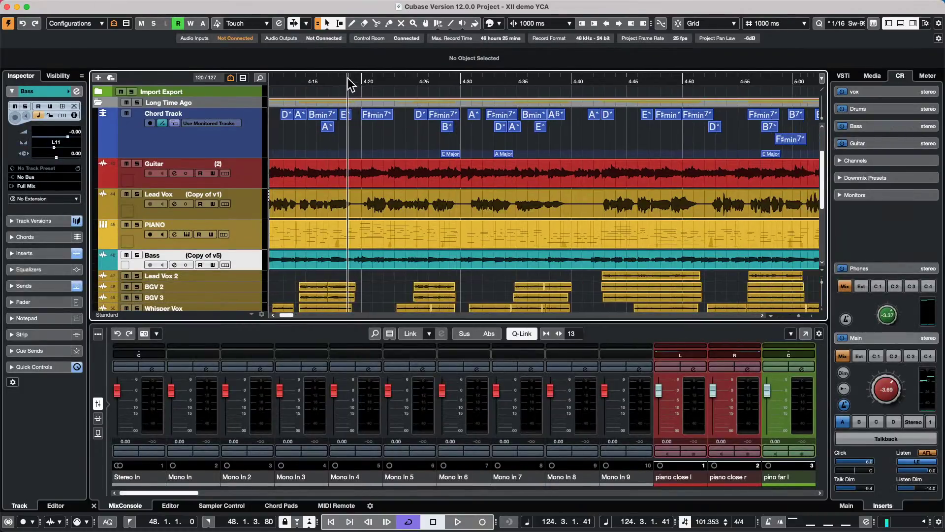
drag(348, 77, 319, 100)
key(space)
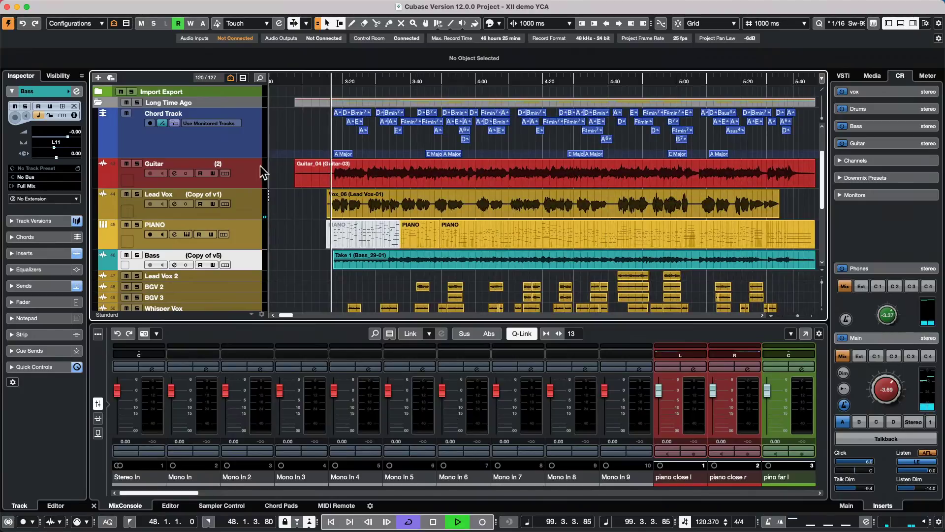
scroll(892, 392, down, 2)
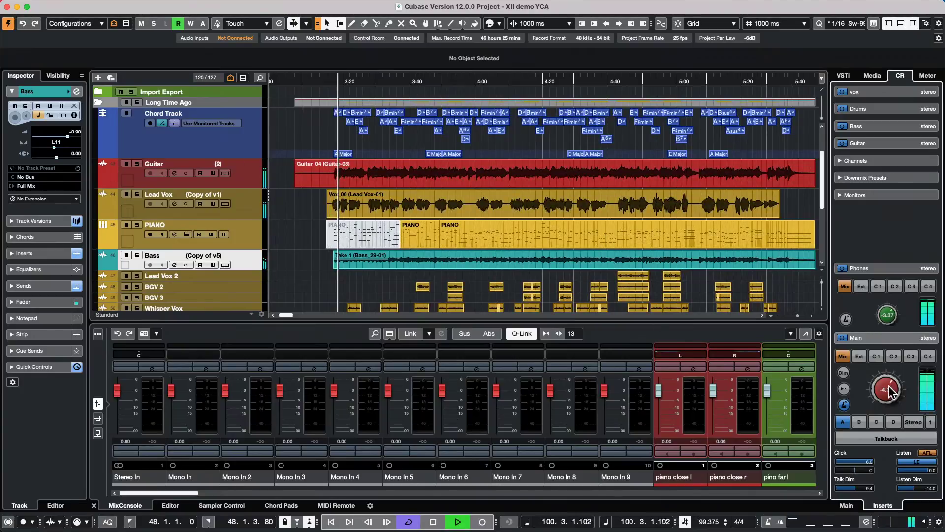
scroll(892, 392, down, 5)
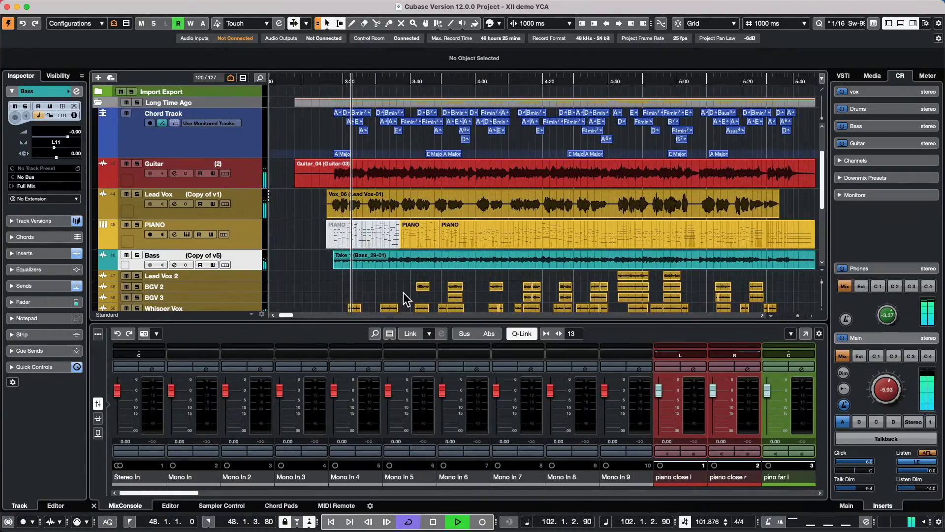
key(F3)
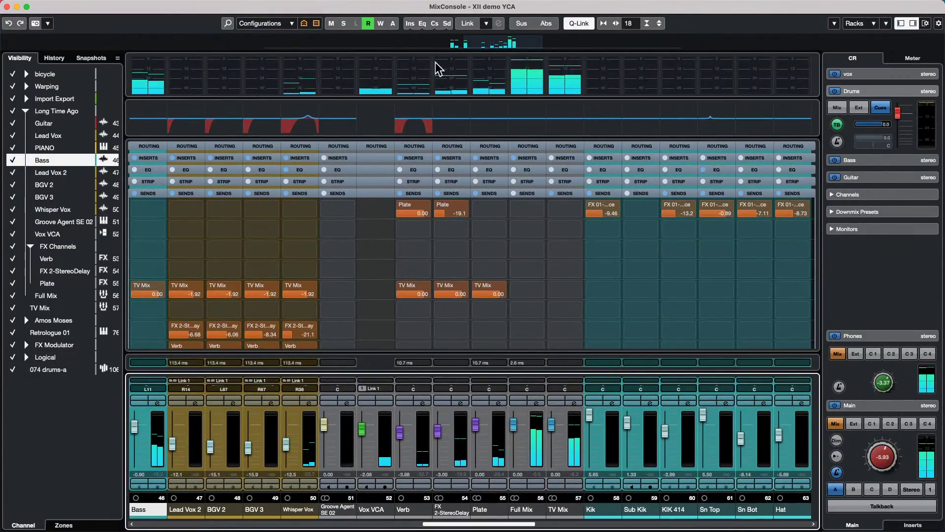
- Toggle the global insert, EQ, channel strip and send bypasses on and off across all channels
alt+click(412, 24)
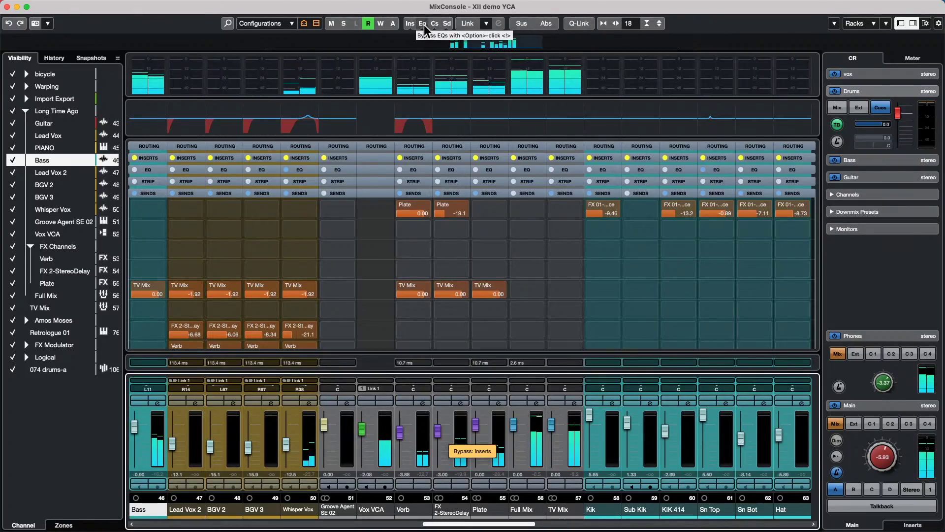
alt+click(411, 24)
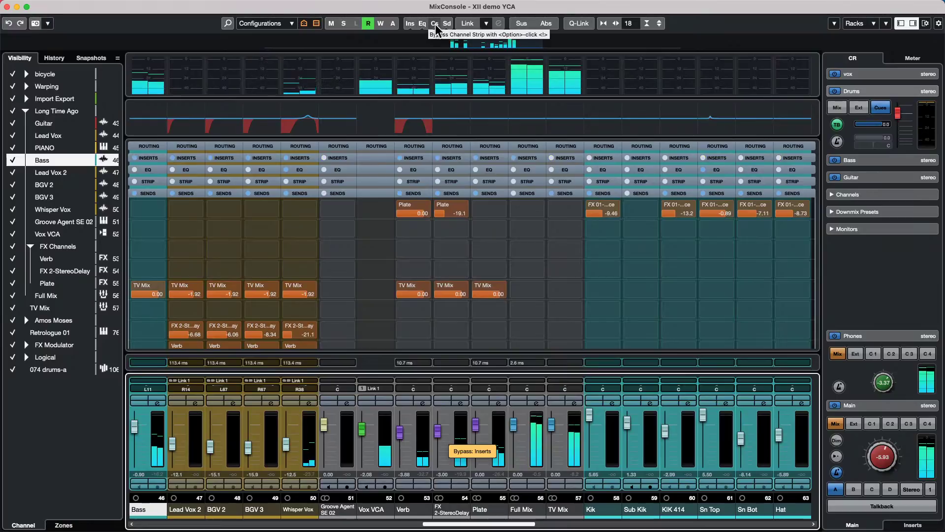
alt+click(435, 25)
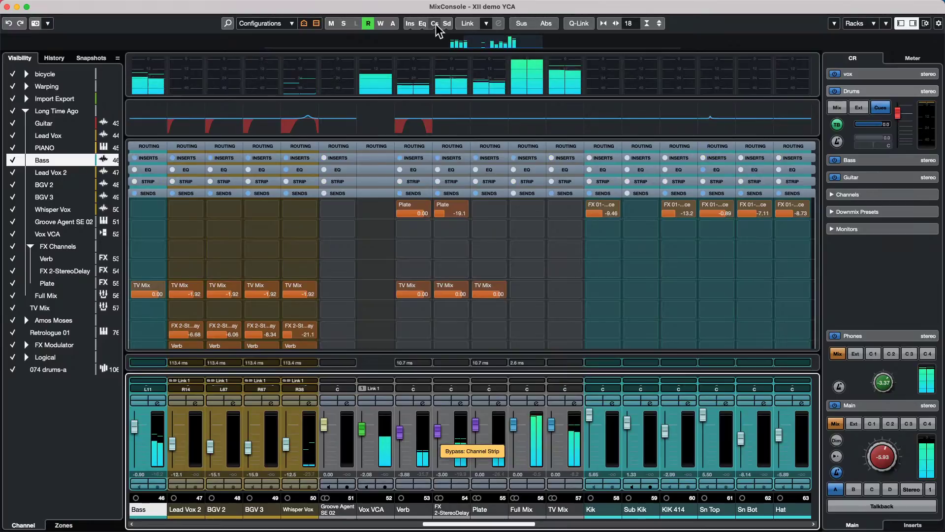
alt+click(446, 24)
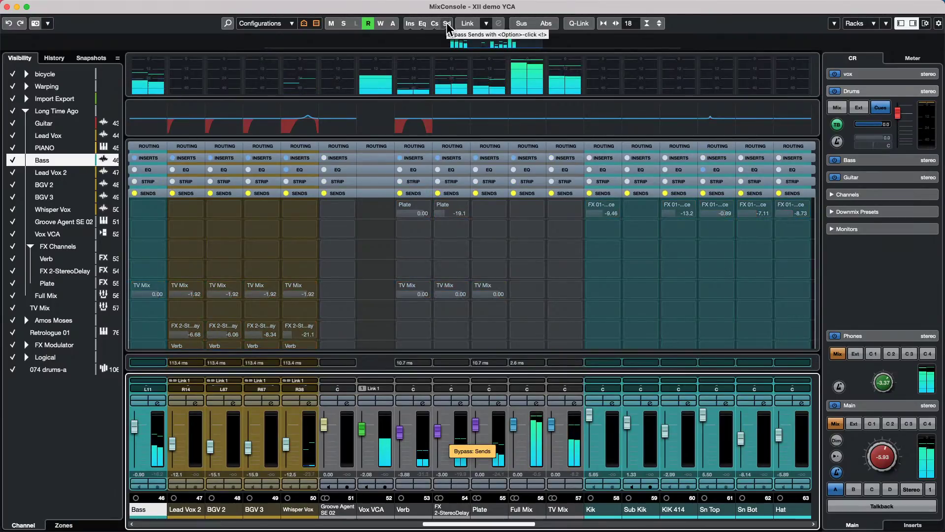
alt+click(423, 23)
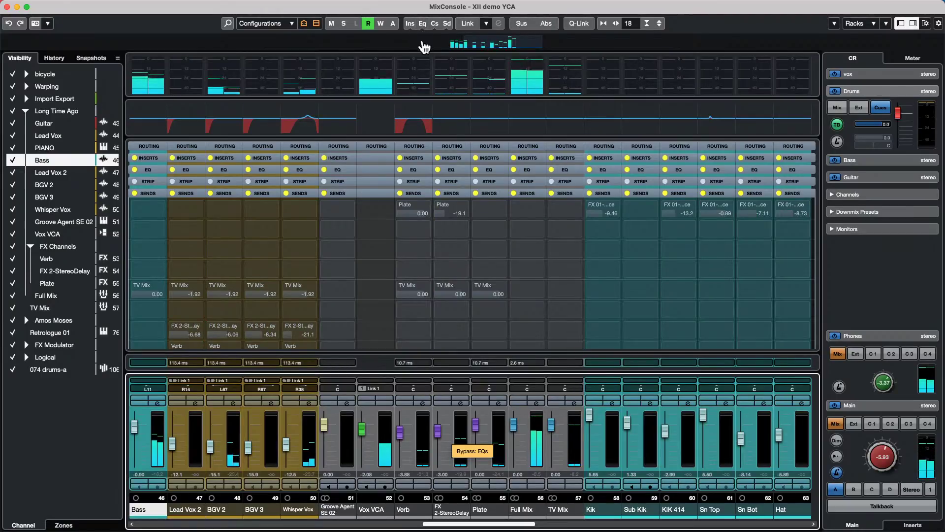
alt+click(435, 23)
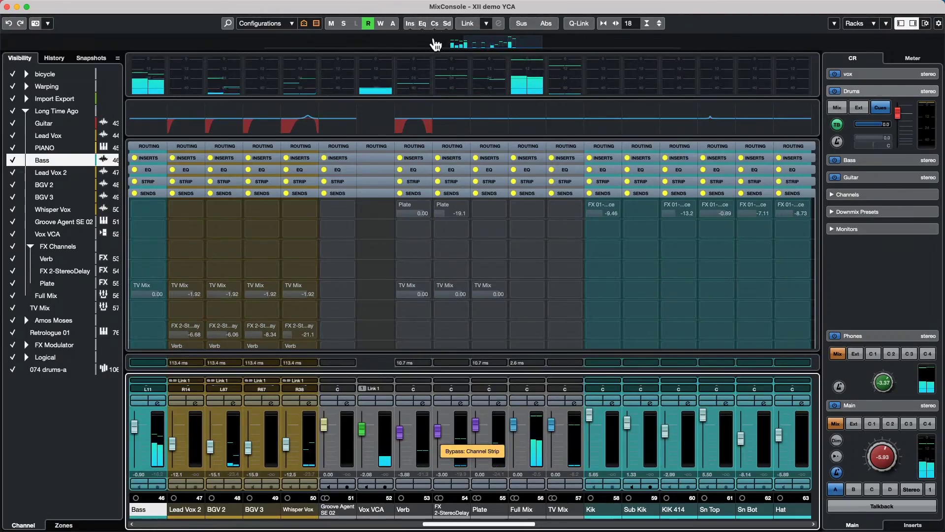
alt+click(410, 24)
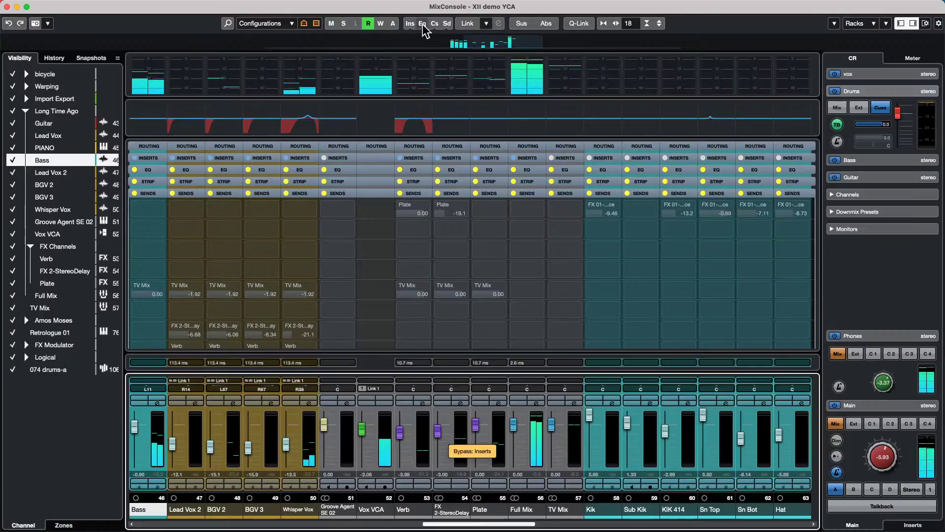
alt+click(422, 24)
alt+click(434, 24)
alt+click(447, 25)
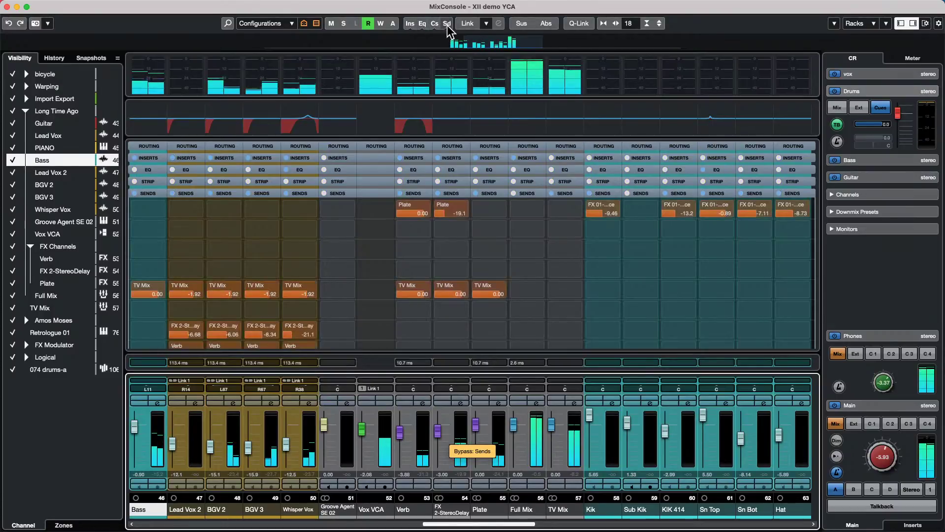
- Leave channel strips bypassed on every channel and switch on Q-Link
alt+click(435, 23)
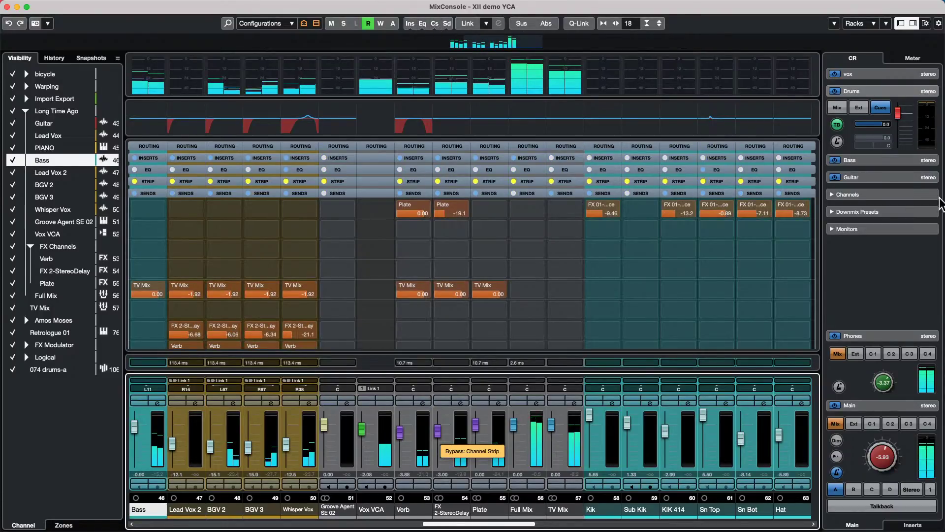
key(shift+alt)
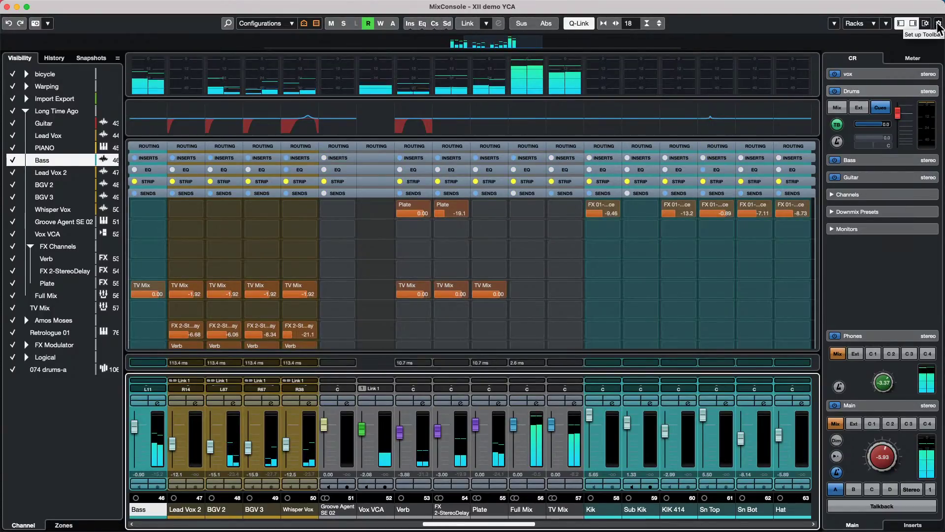
click(938, 25)
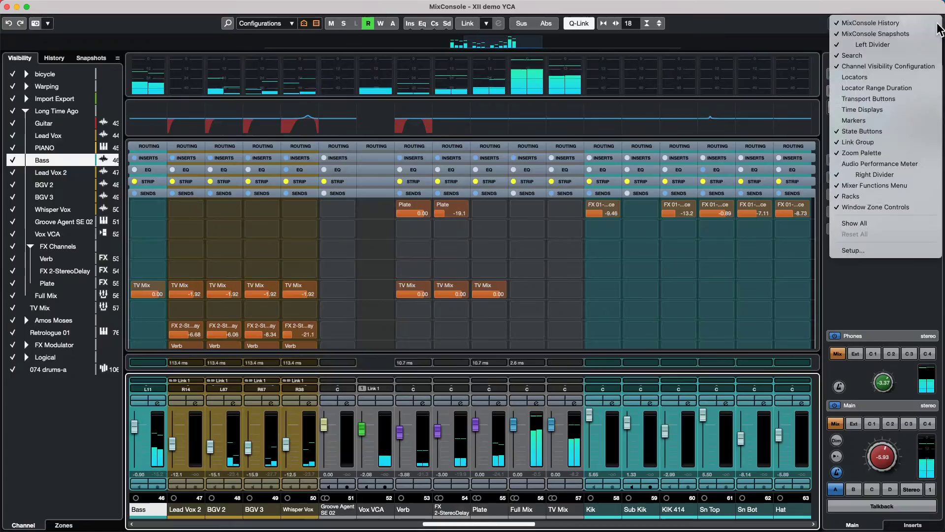
- Remove and then restore the channel state group on the MixConsole toolbar
click(904, 136)
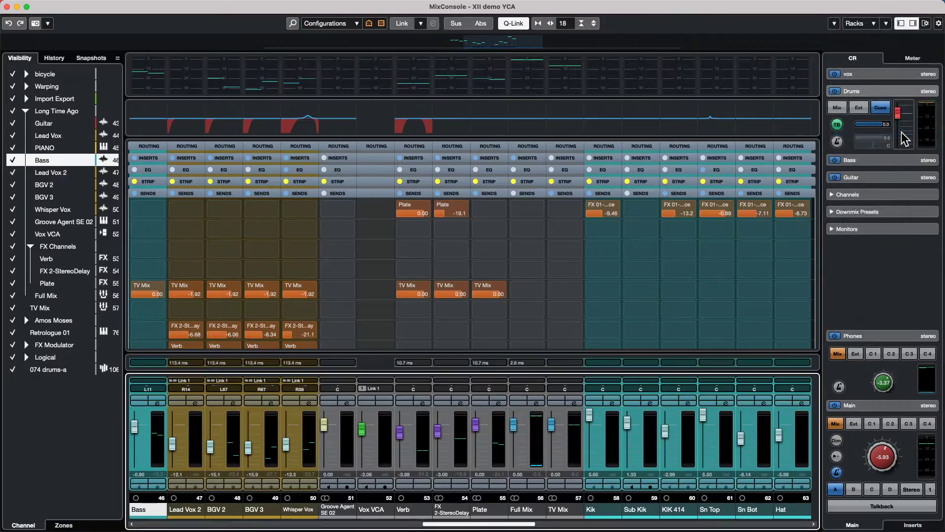
click(938, 25)
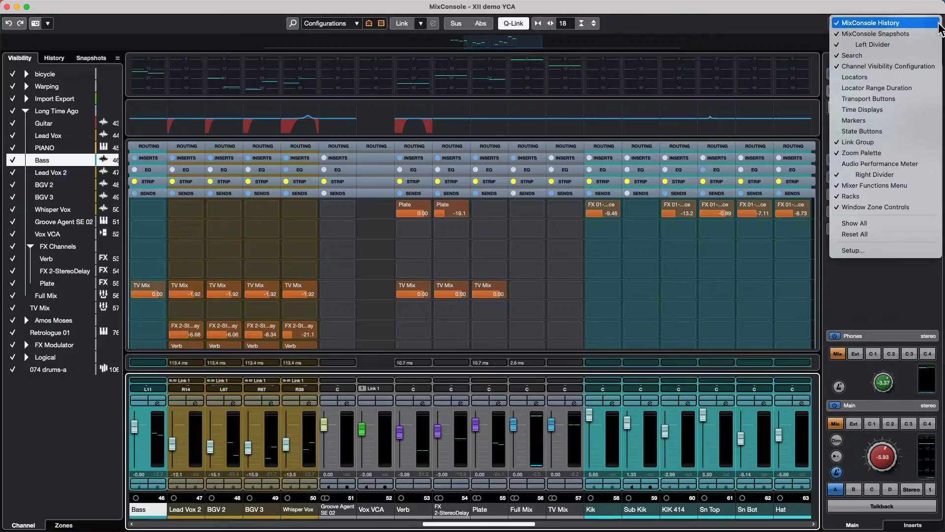
click(889, 131)
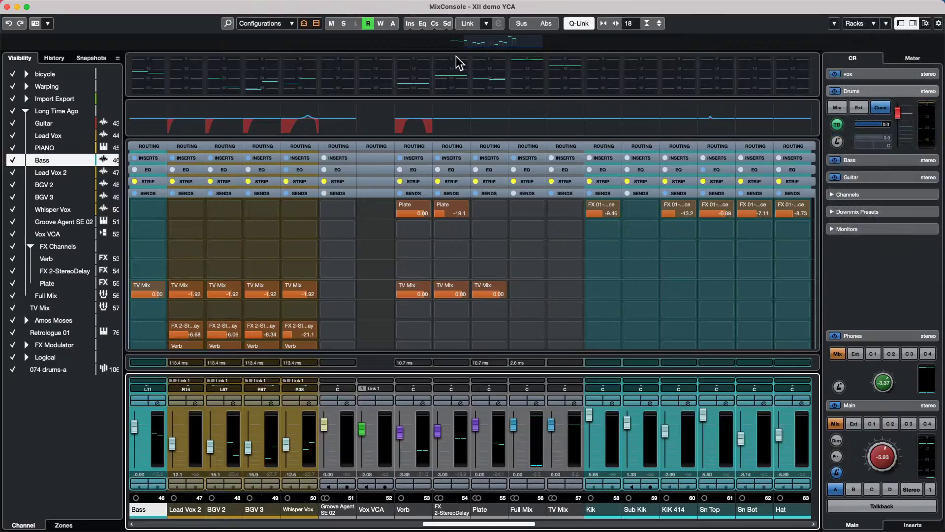
- Bypass inserts, EQs, channel strips and sends, release all but channel strips, and enable Q-Link
click(414, 25)
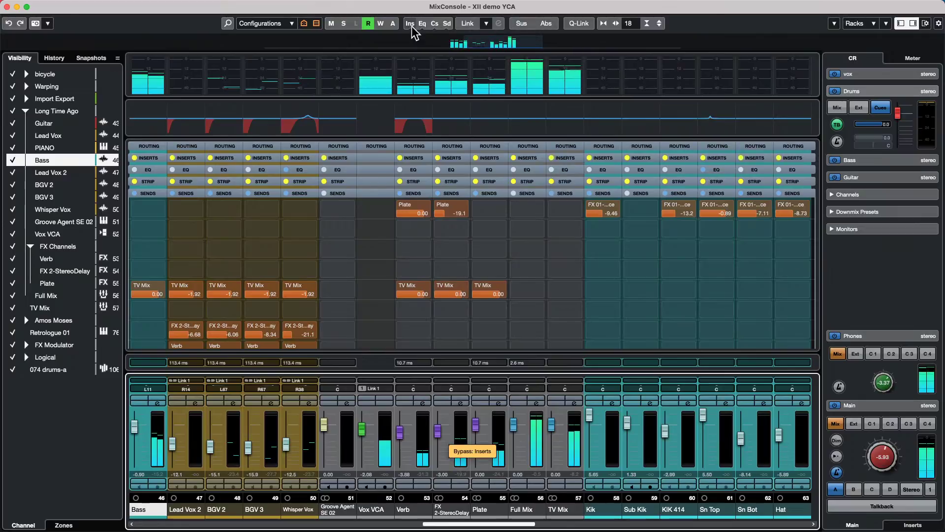
click(422, 25)
click(435, 24)
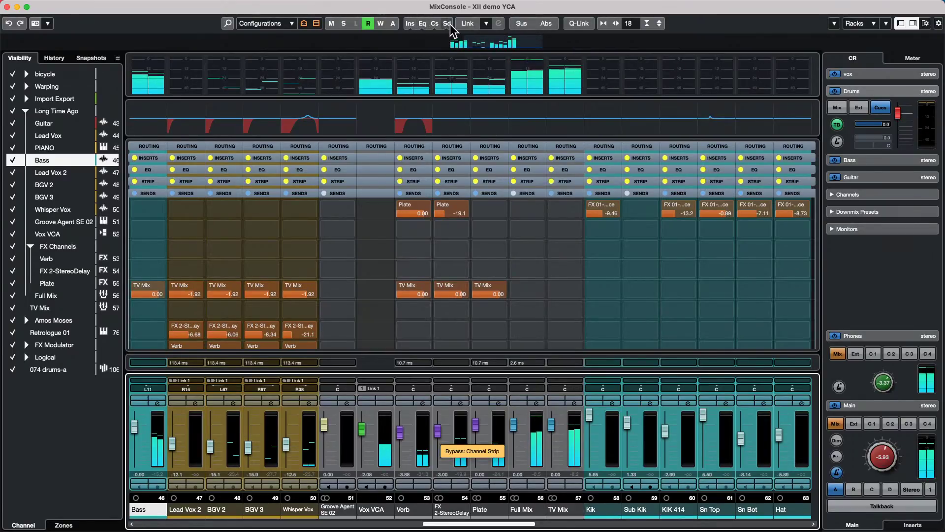
click(446, 24)
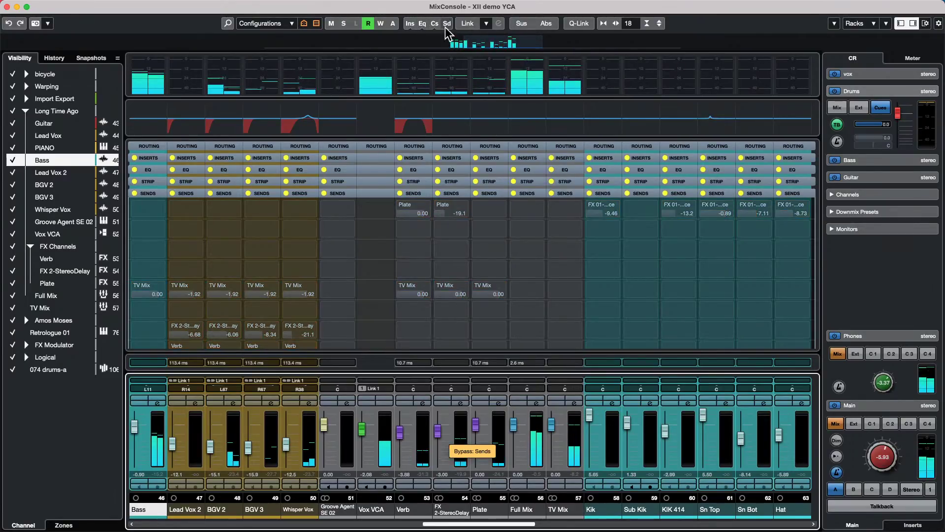
click(411, 25)
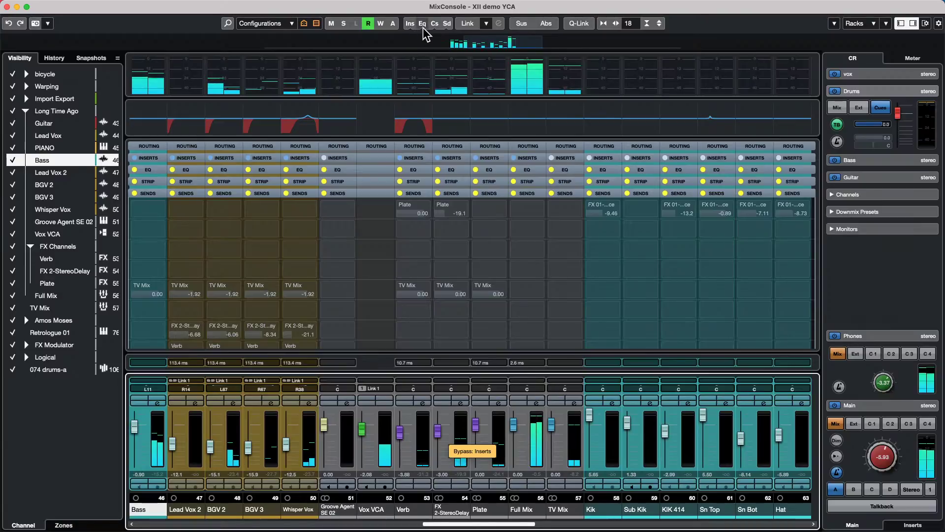
click(422, 24)
click(447, 24)
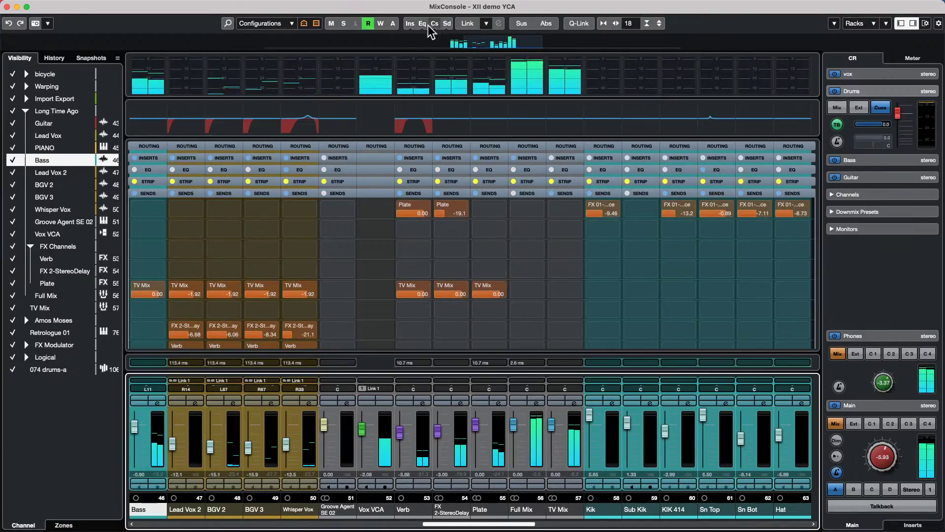
key(shift+alt)
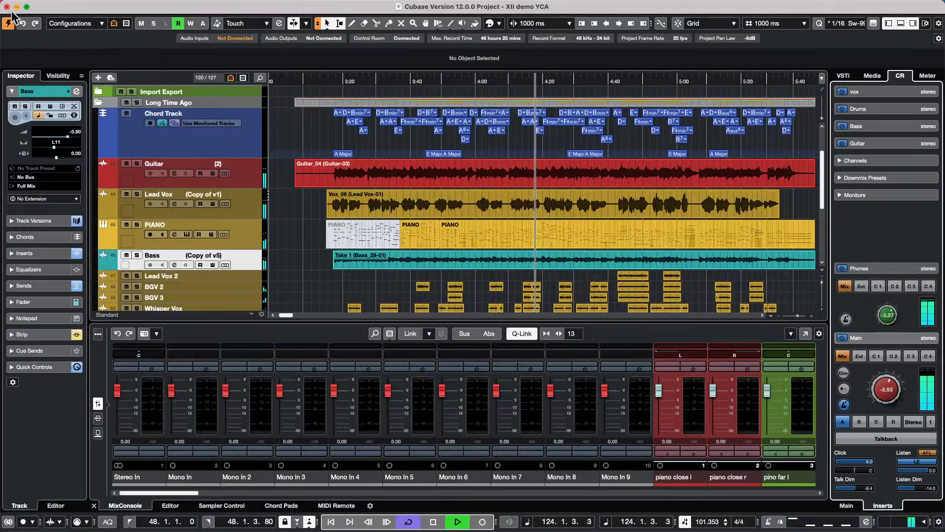
- Close the separate MixConsole window with F3 and stop playback
key(F3)
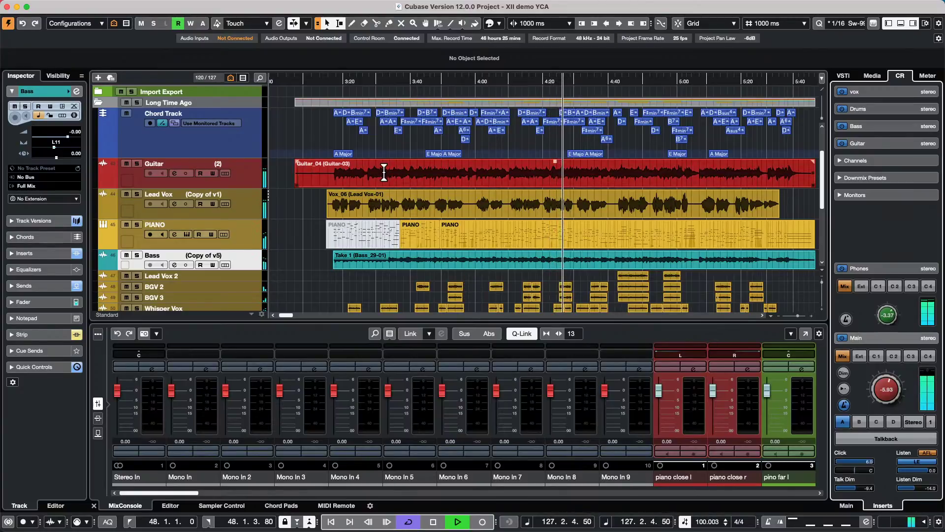
key(space)
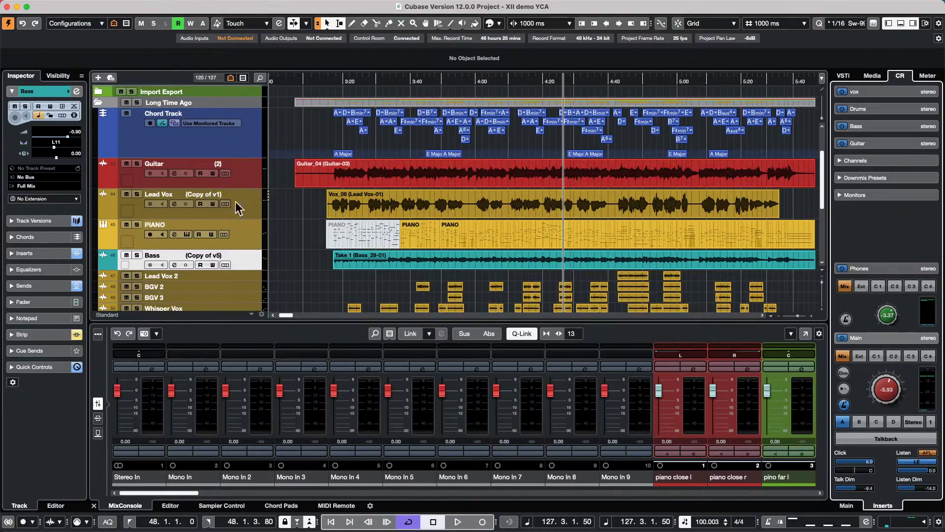
- Open the second PIANO part in the Key Editor and browse the Scale Assistant's editor scale types
double_click(507, 238)
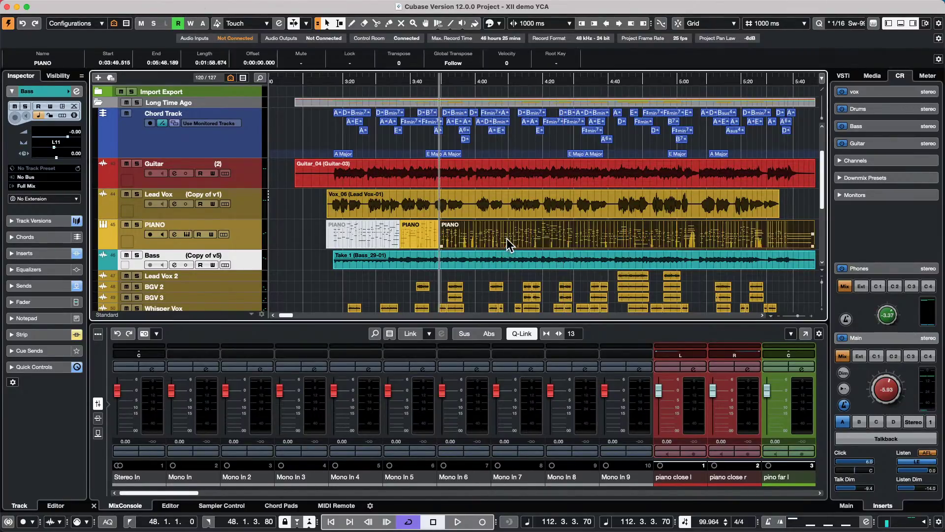
click(23, 237)
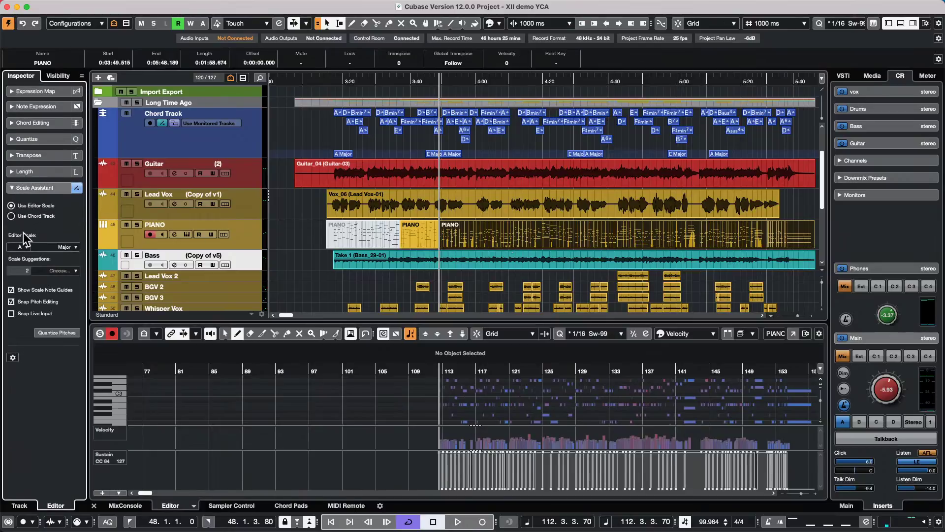
click(69, 248)
scroll(97, 527, down, 3)
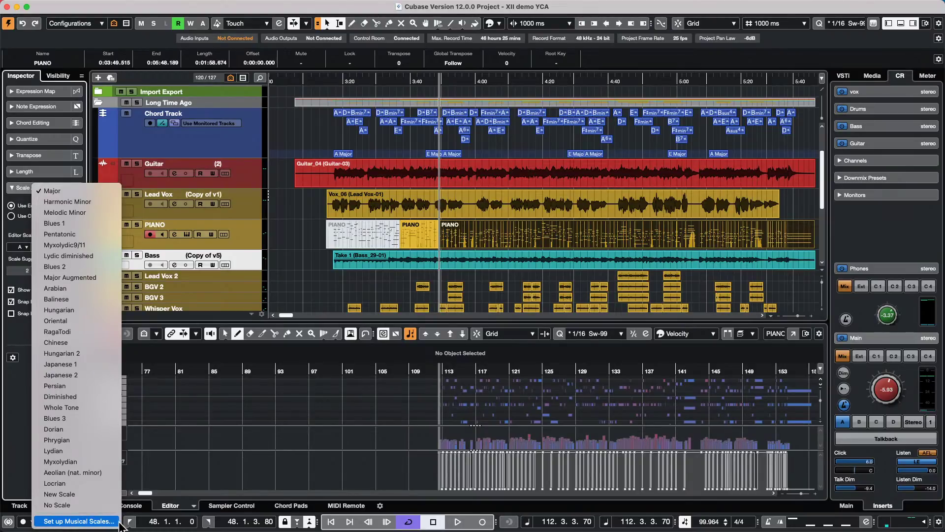
- Add a second New Scale with an extra note, untick Use for both New Scale rows, and confirm
click(105, 522)
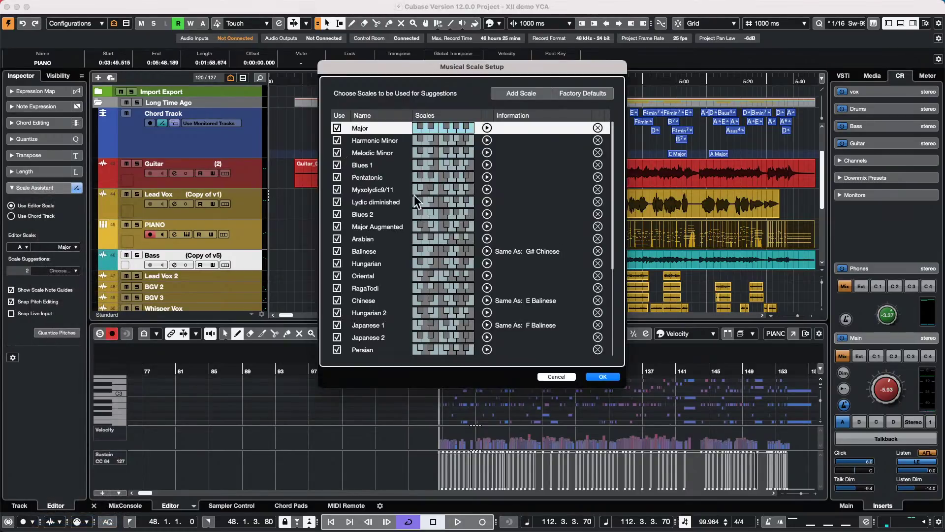
scroll(414, 195, down, 5)
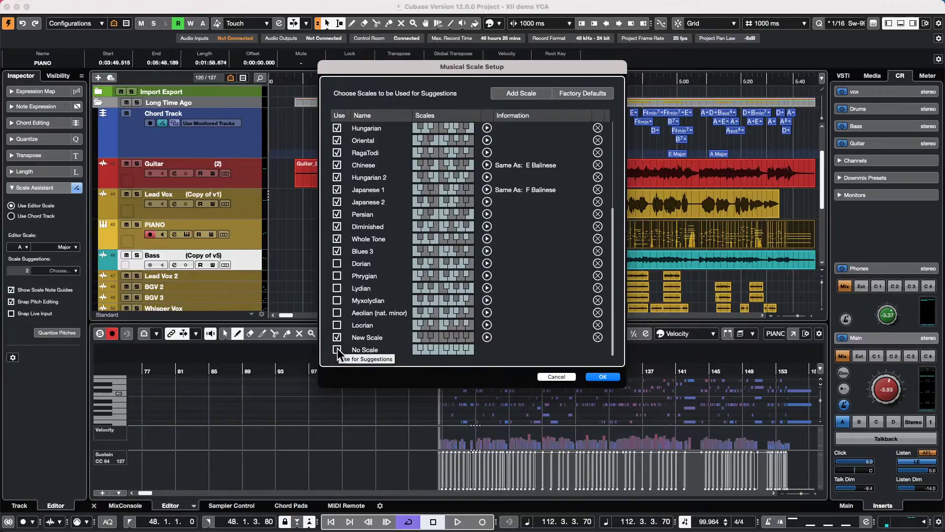
click(523, 94)
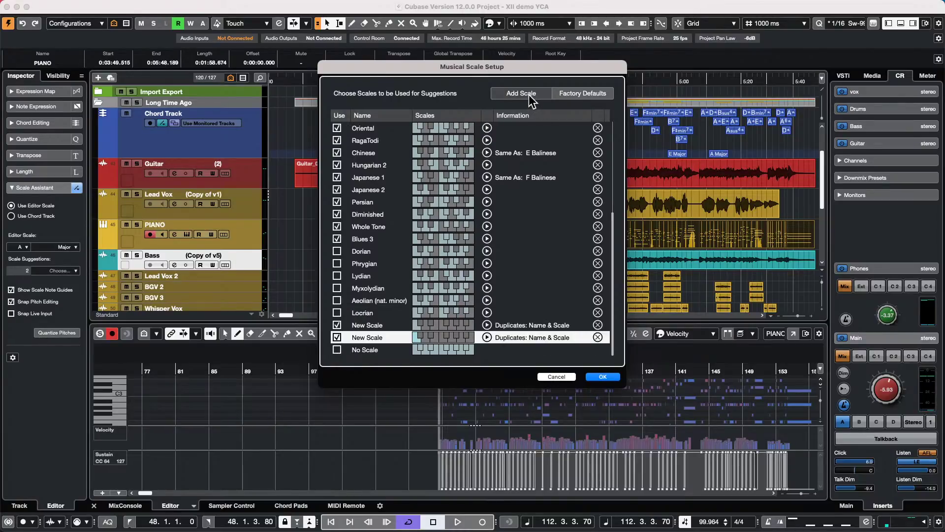
click(430, 323)
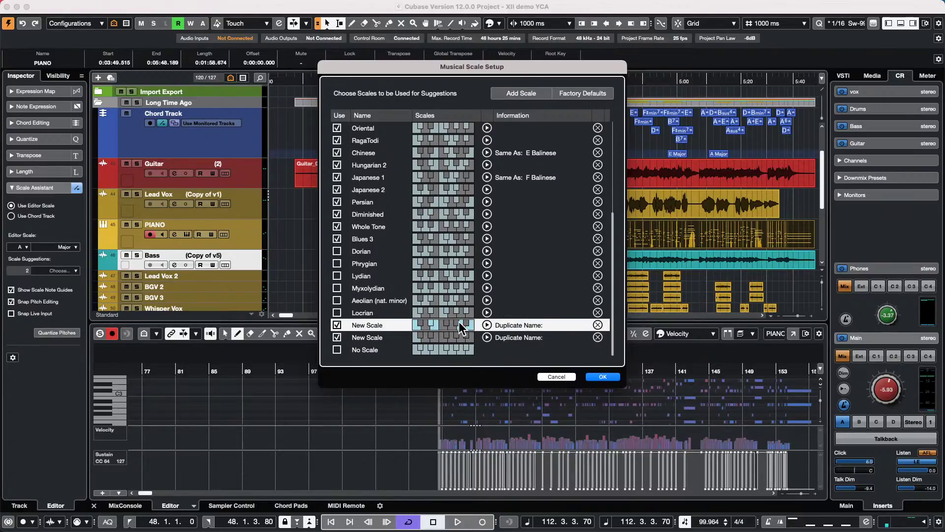
click(336, 325)
click(337, 338)
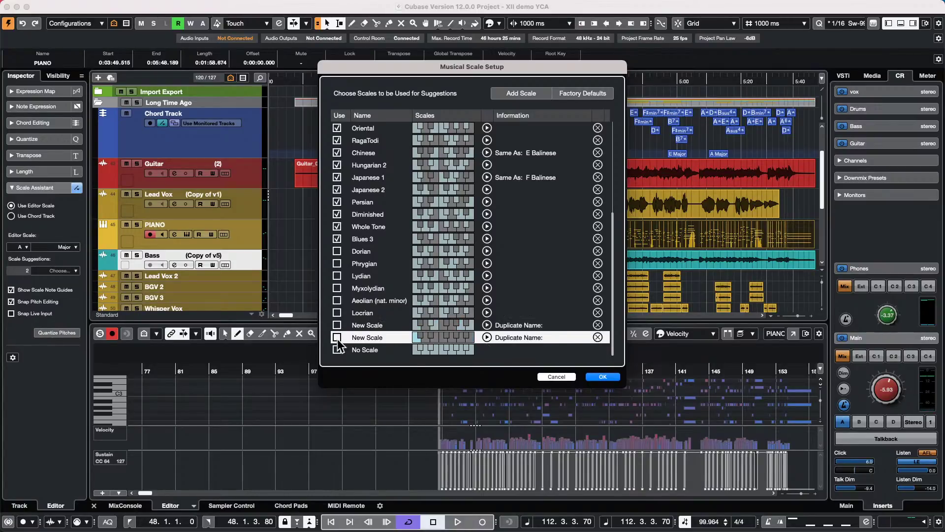
click(601, 377)
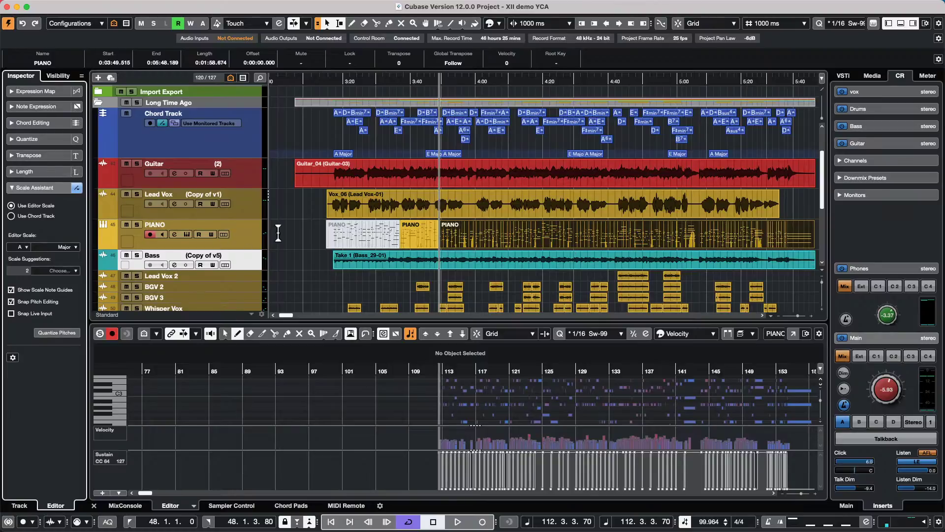
- Change the PIANO track's Input Transformer from None to Track
click(247, 233)
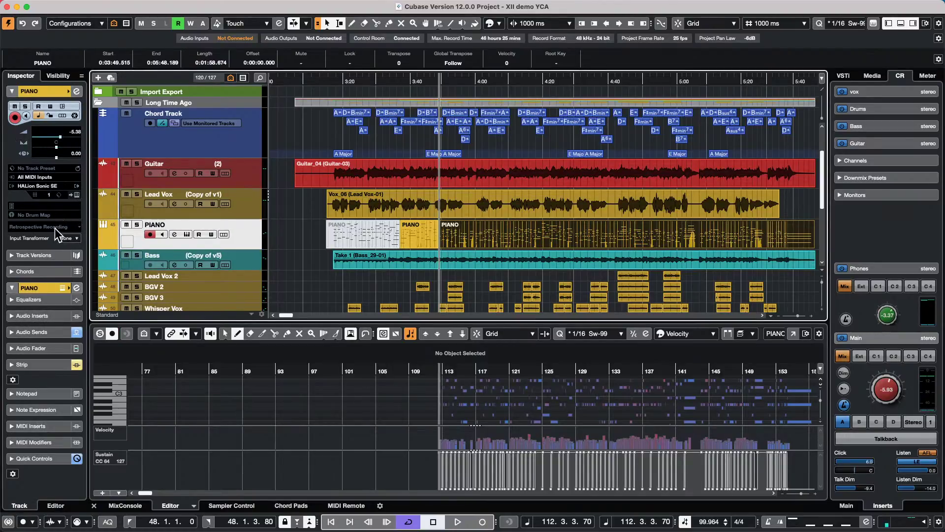
click(71, 237)
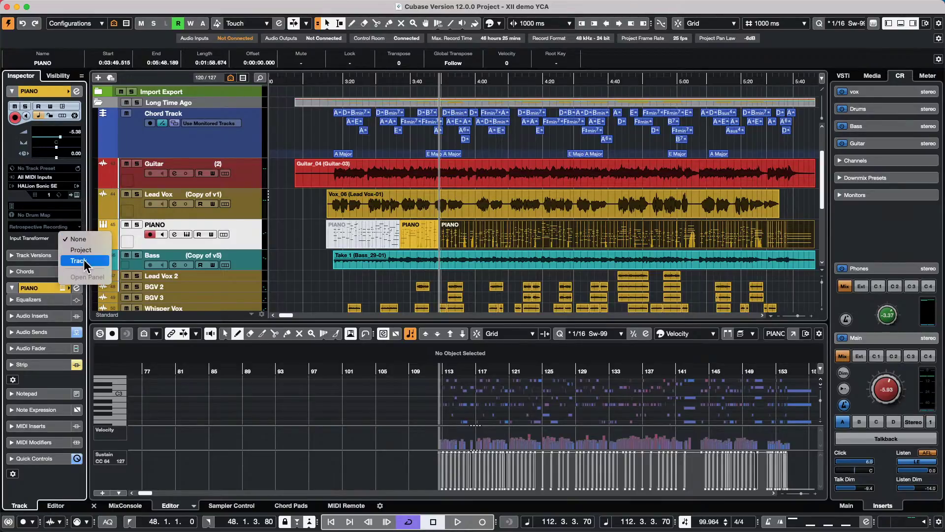
click(80, 260)
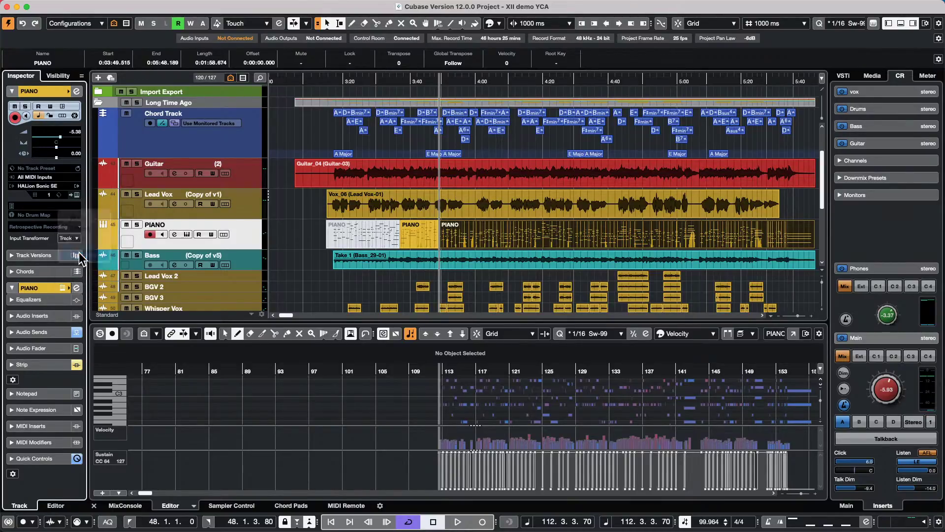
- Switch on transformer module 1 in Filter mode and add two filter conditions
click(197, 103)
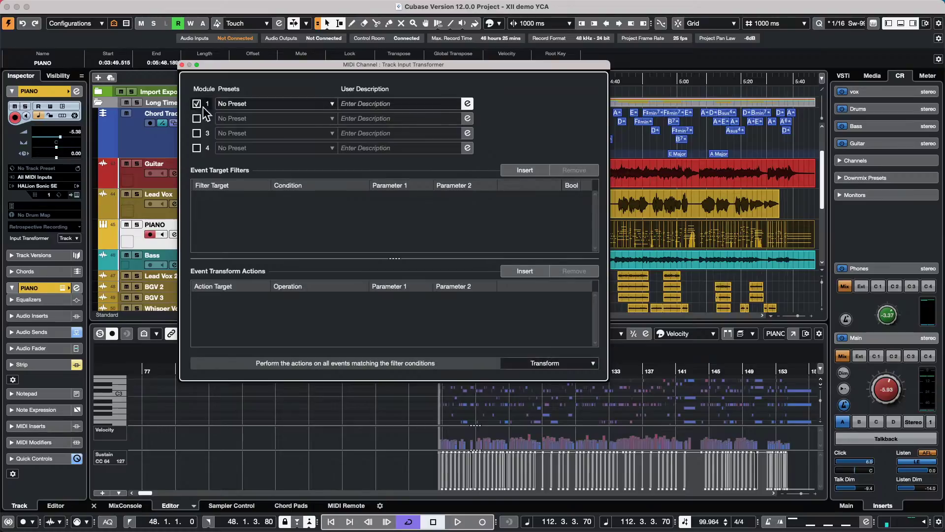
click(536, 364)
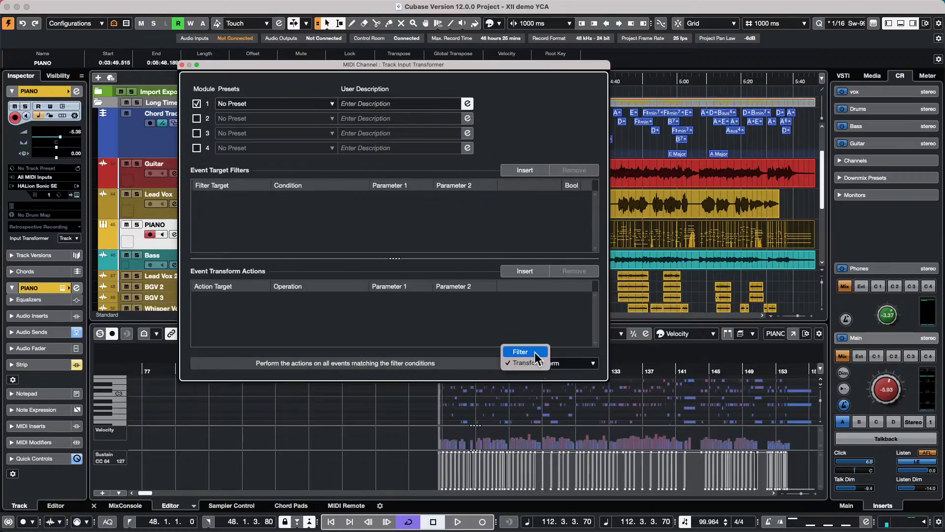
click(534, 351)
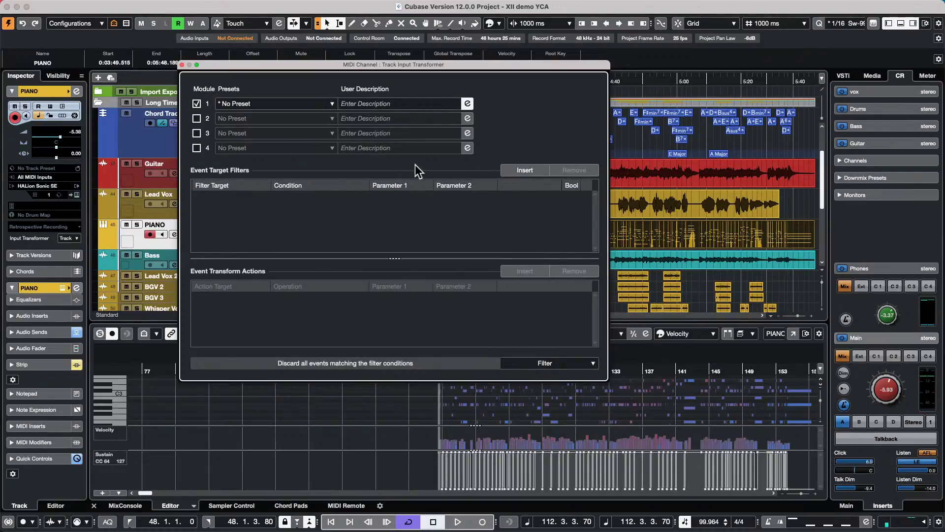
click(525, 170)
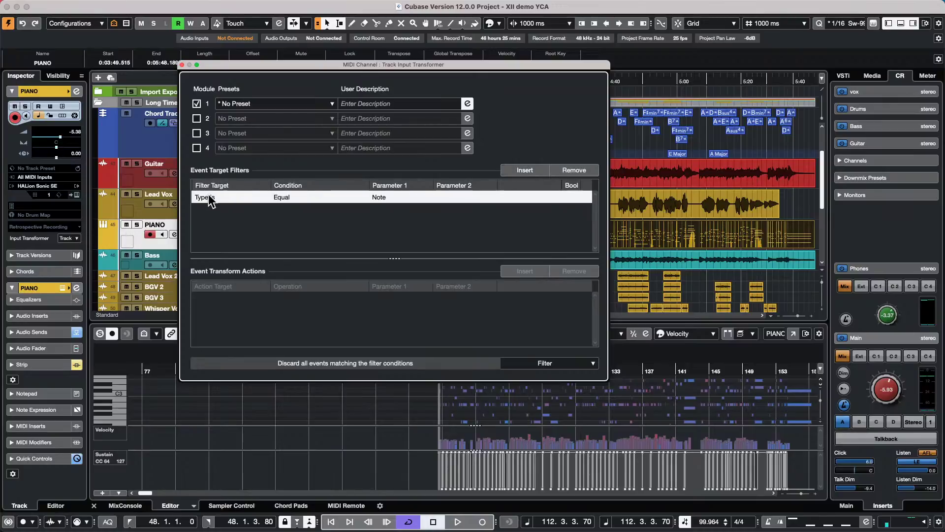
click(525, 170)
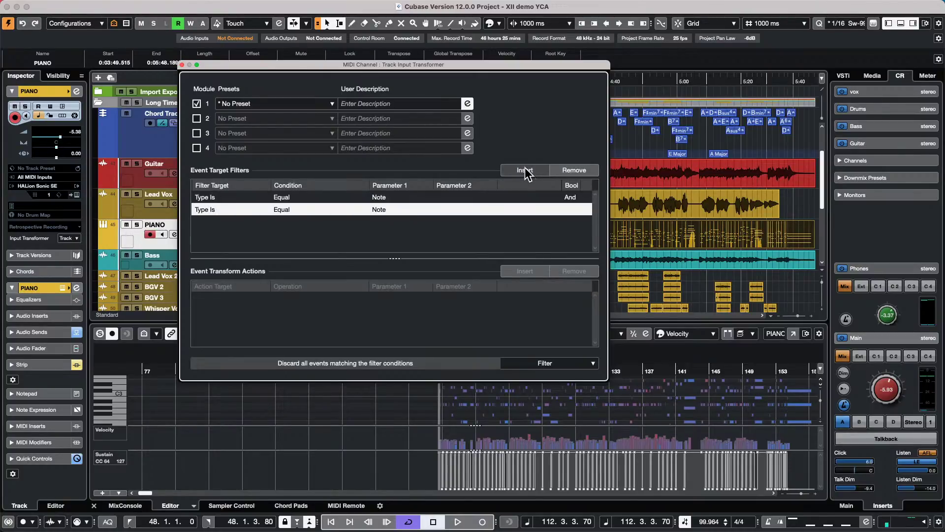
- Make the second condition Pitch / Note is Equal To D#, then close the Input Transformer
click(206, 211)
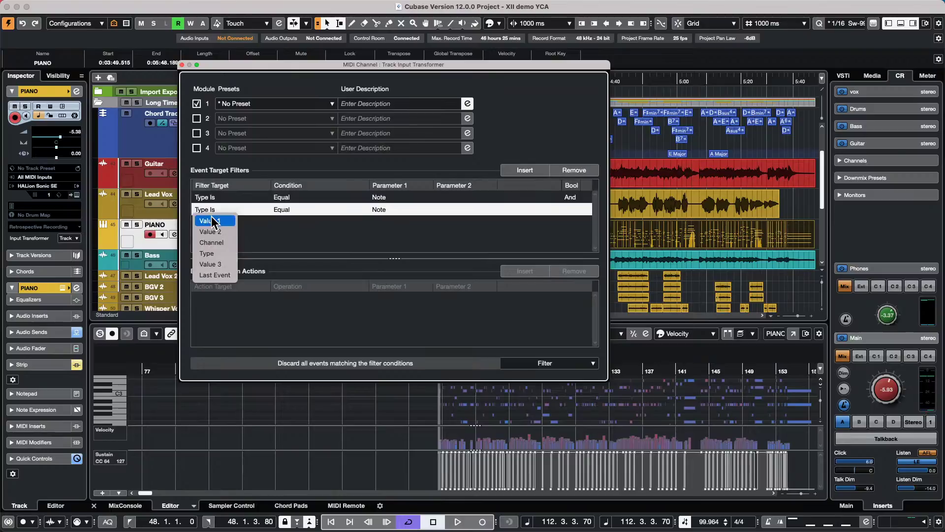
click(209, 221)
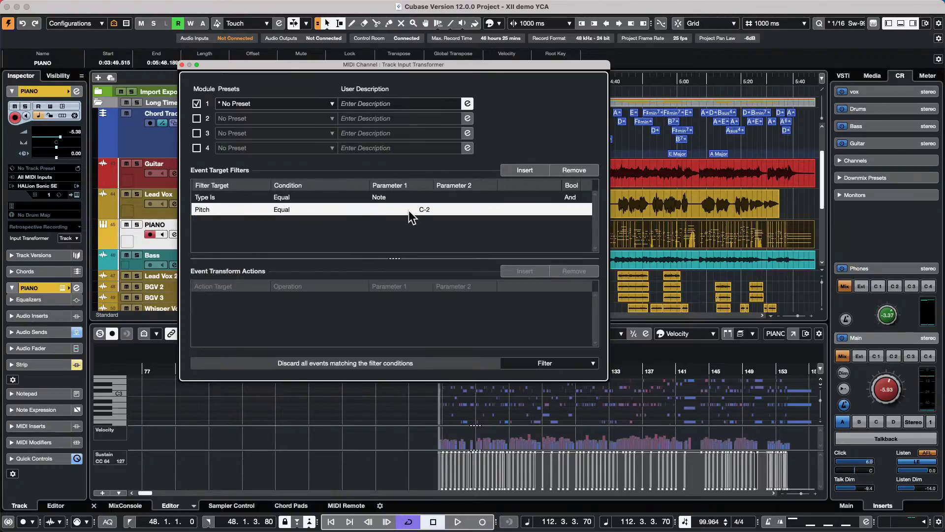
click(306, 211)
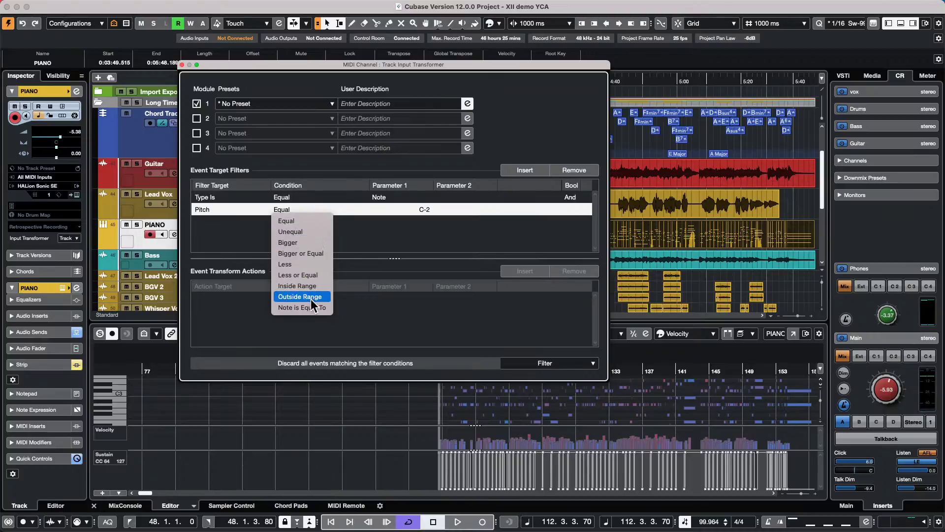
key(Return)
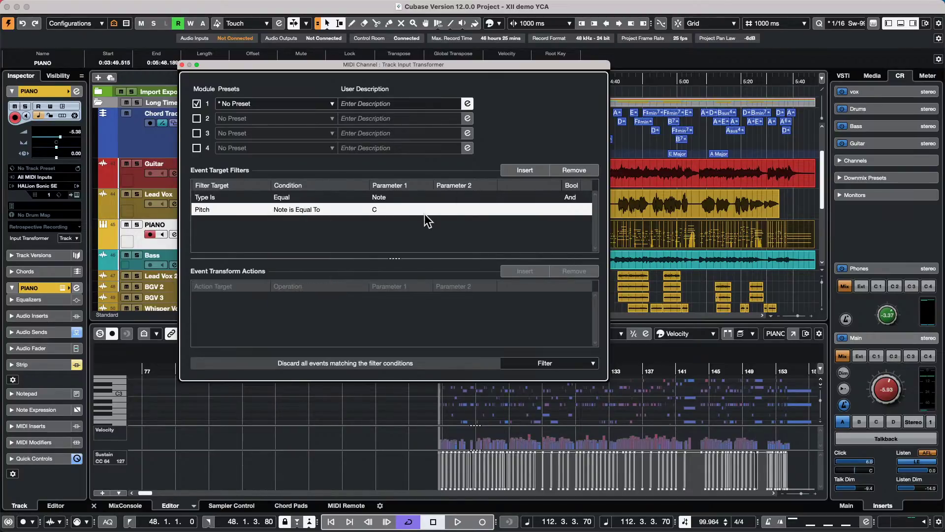
click(405, 209)
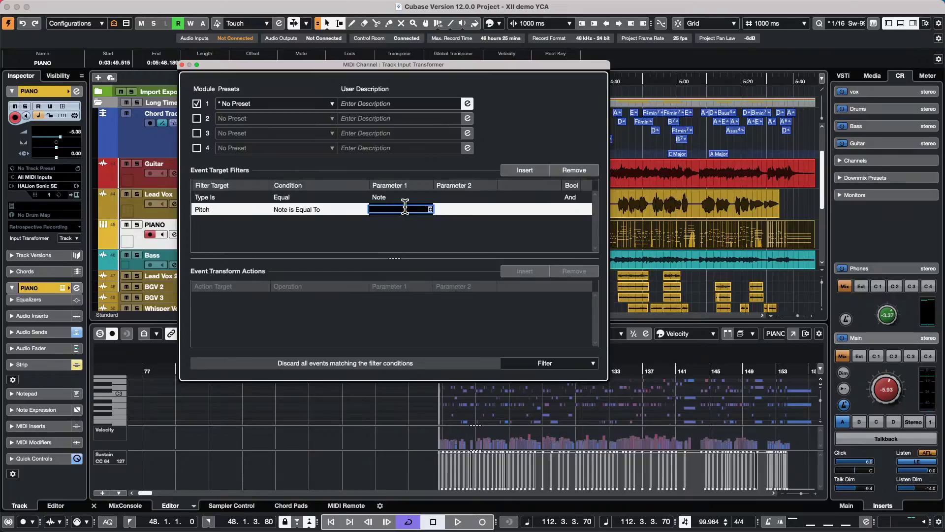
key(BackSpace)
text(eb)
key(Return)
double_click(409, 209)
text(D#)
key(Return)
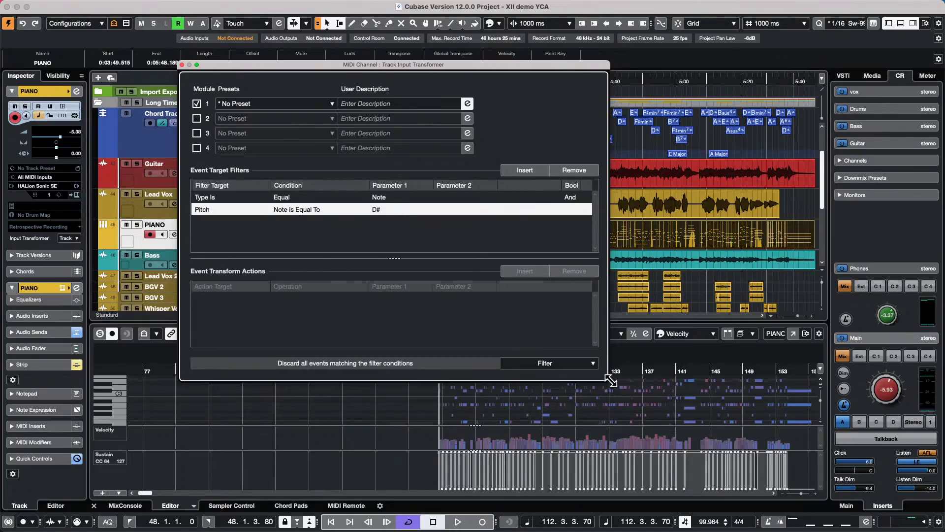
click(181, 65)
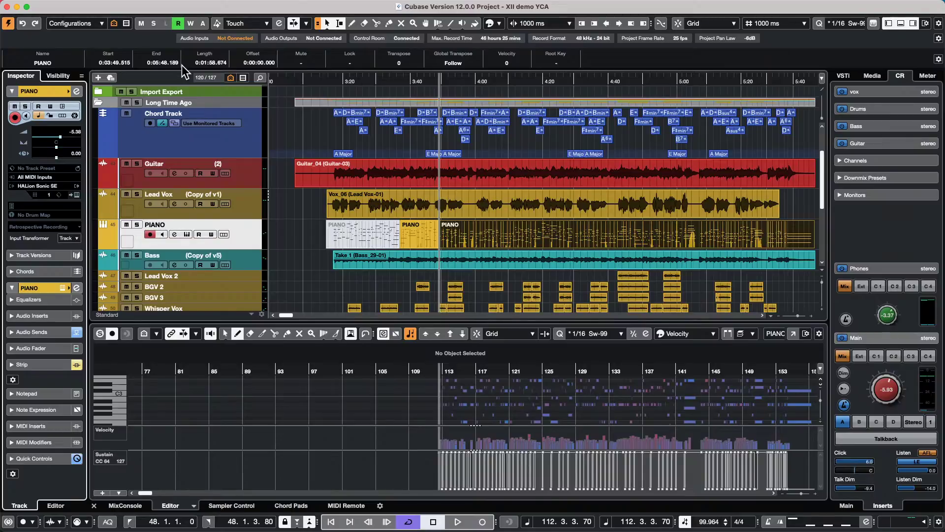
click(331, 80)
click(344, 103)
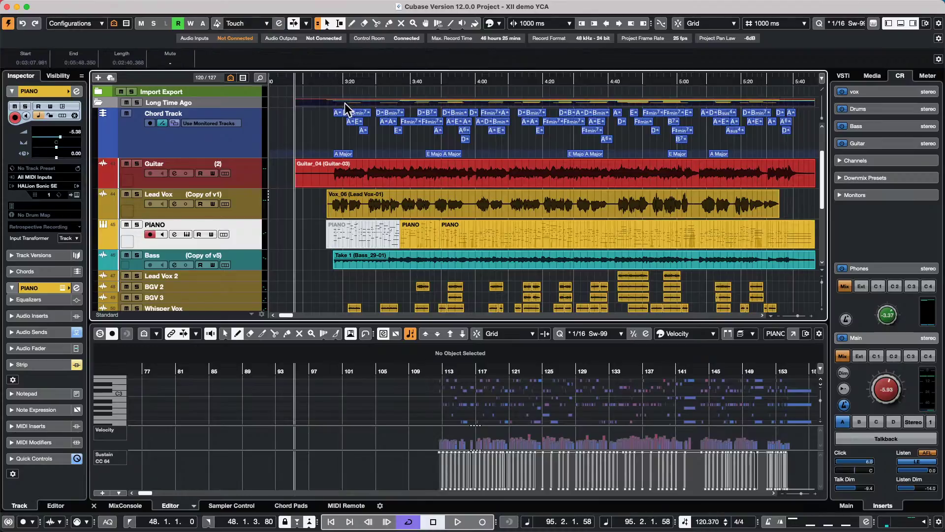
key(p)
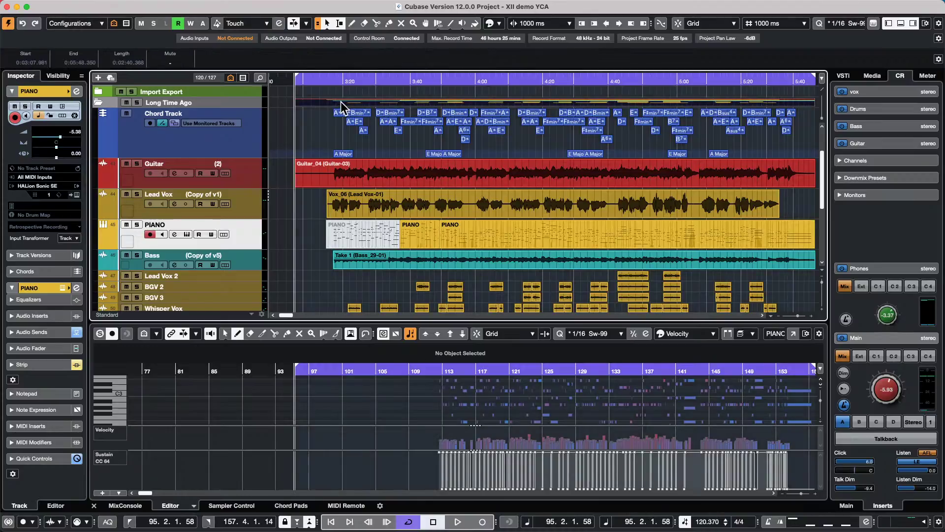
mouse_move(338, 79)
mouse_down()
mouse_move(340, 63)
mouse_move(340, 71)
mouse_up()
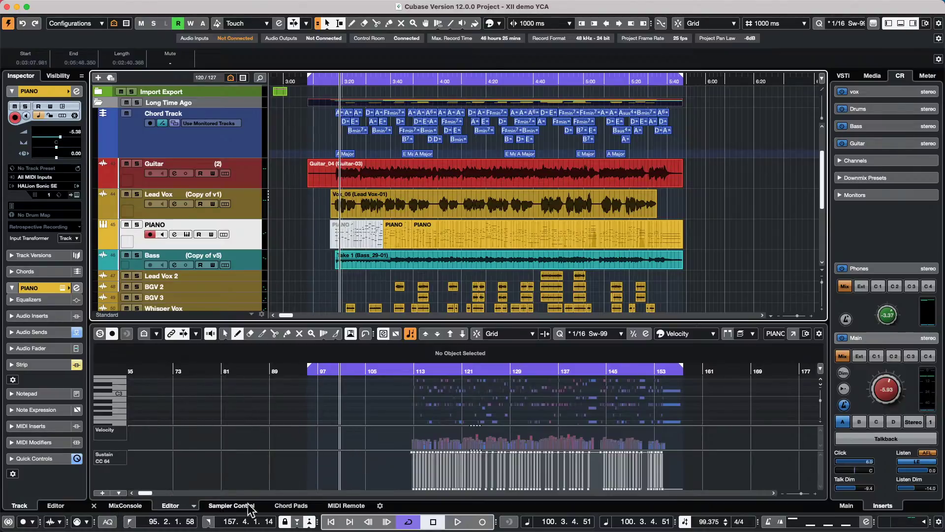
click(135, 507)
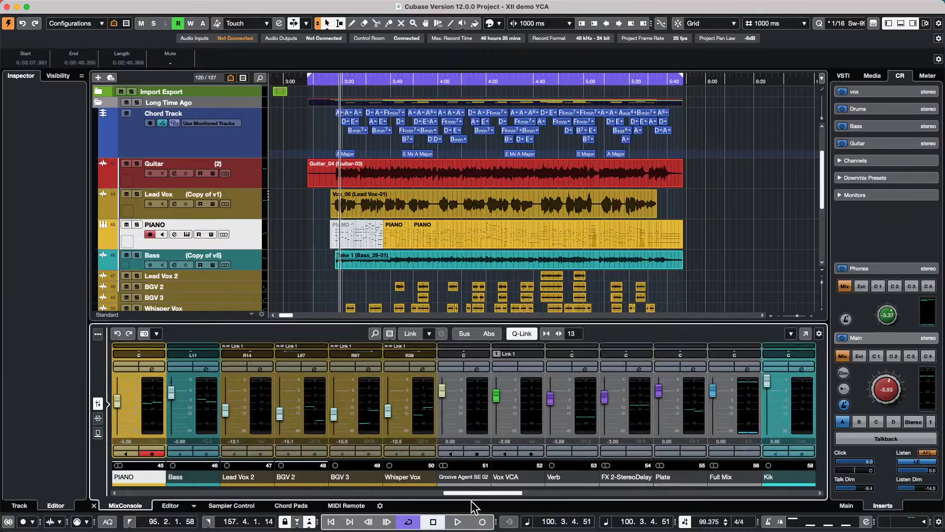
click(458, 521)
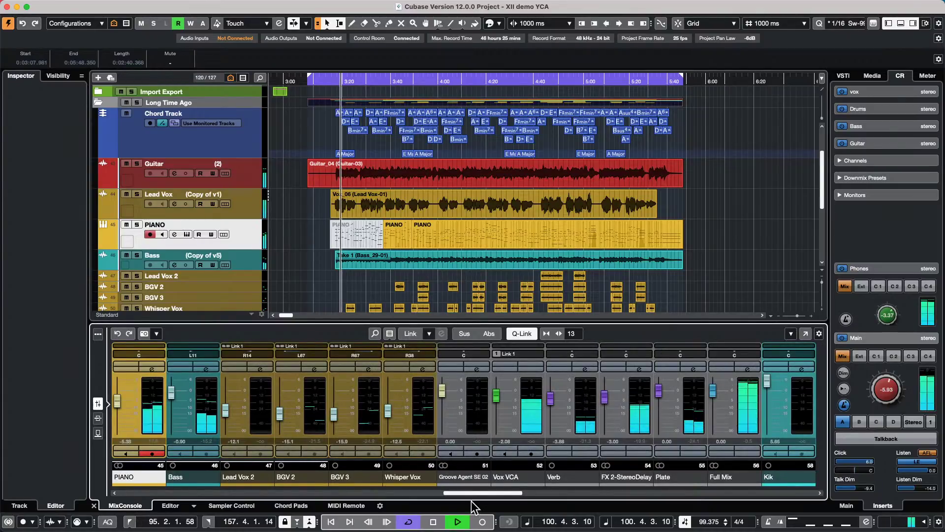
drag(476, 492, 795, 489)
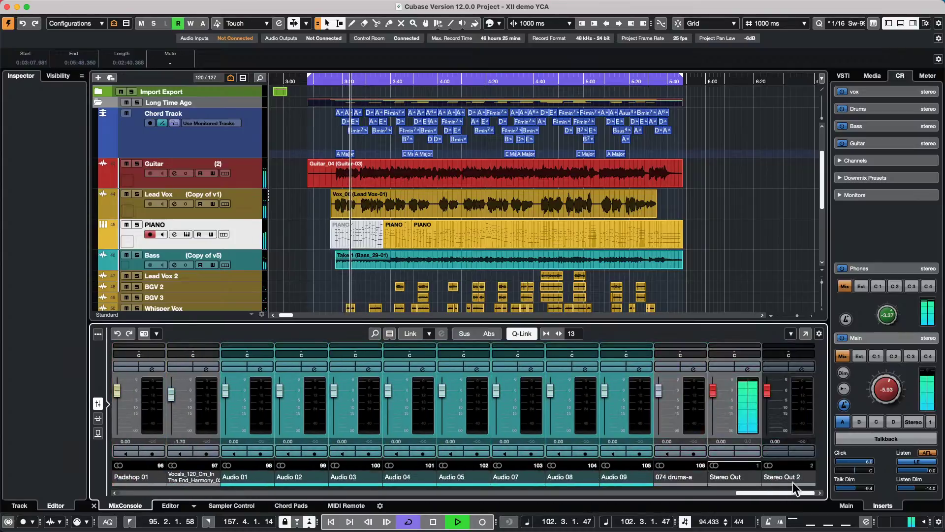
click(747, 368)
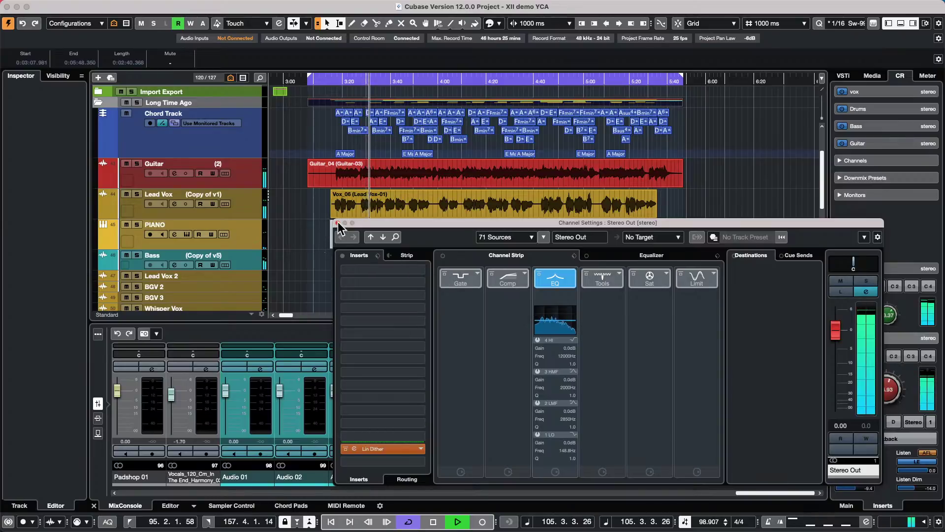
- Close the Stereo Out channel settings and reopen them
click(337, 222)
scroll(288, 224, down, 1)
scroll(287, 224, down, 1)
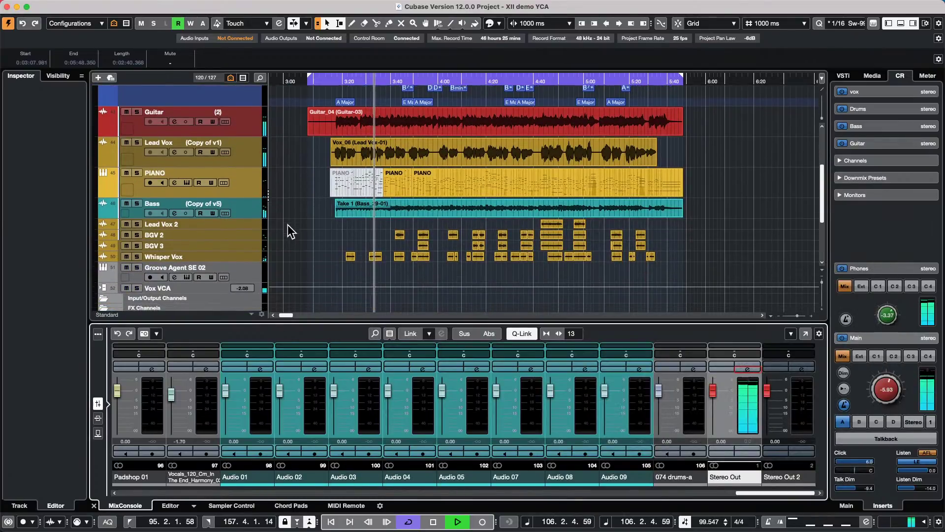
scroll(287, 224, down, 1)
scroll(288, 224, down, 1)
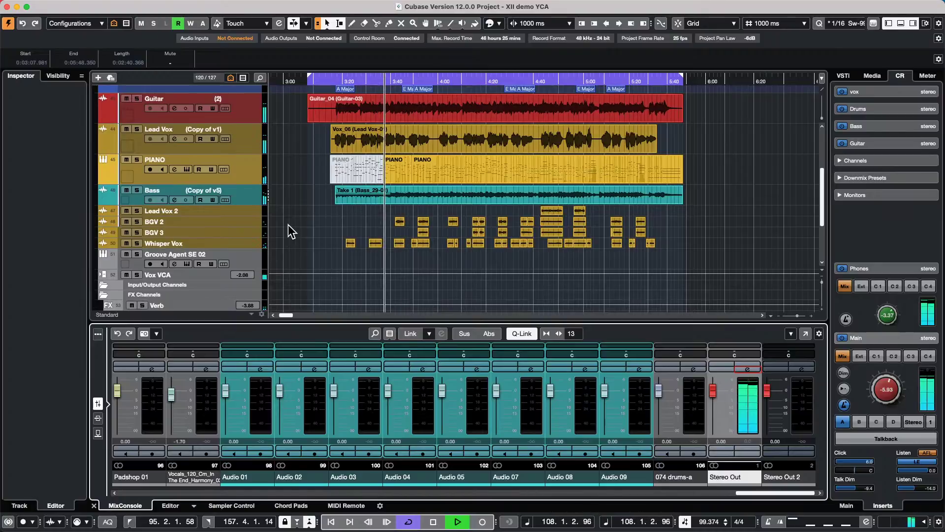
scroll(288, 224, up, 3)
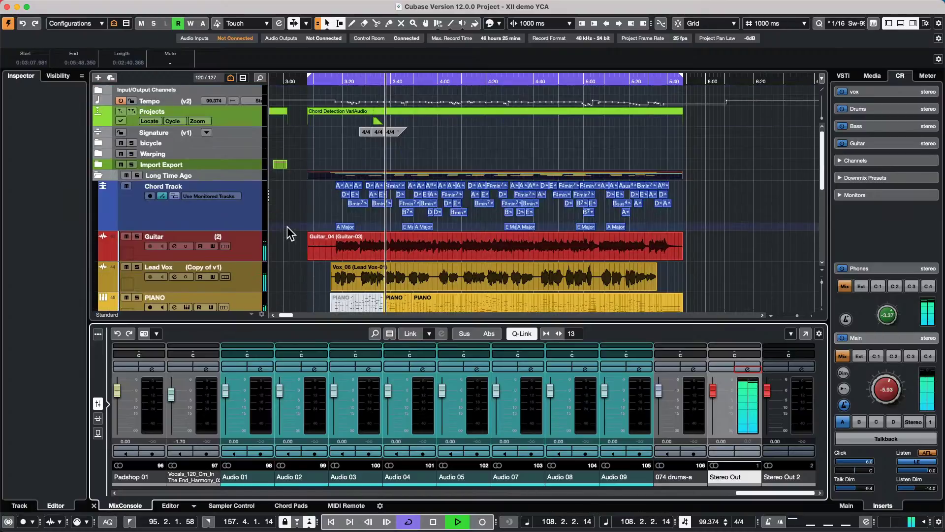
click(755, 367)
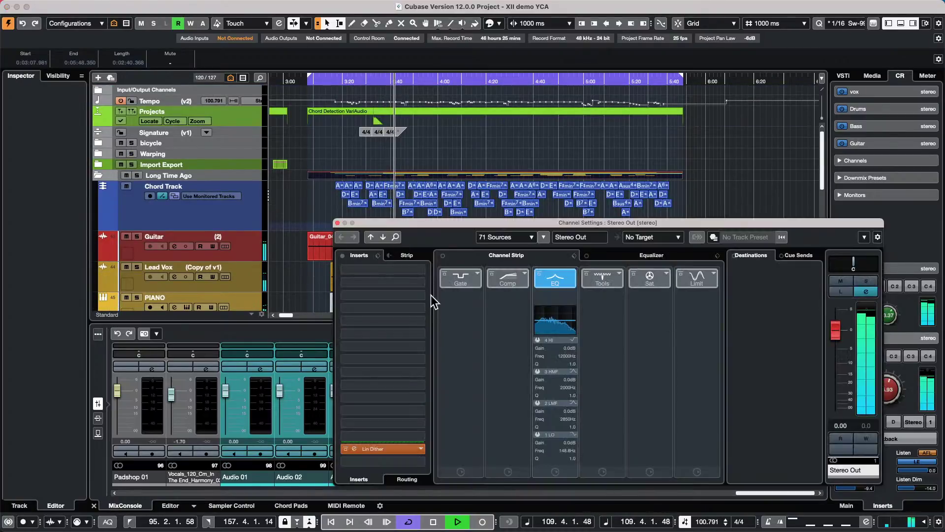
- Insert the Imager effect in the first Stereo Out insert slot
click(419, 270)
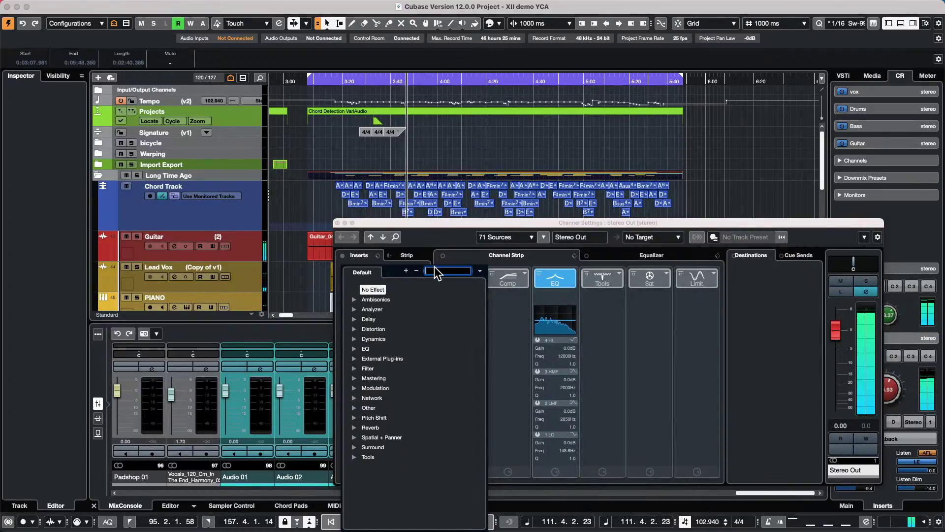
text(imager)
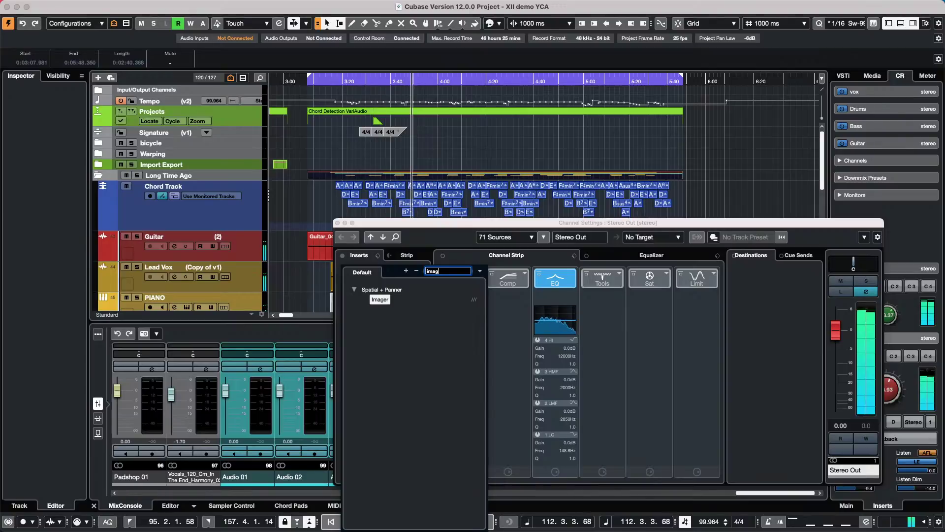
click(384, 300)
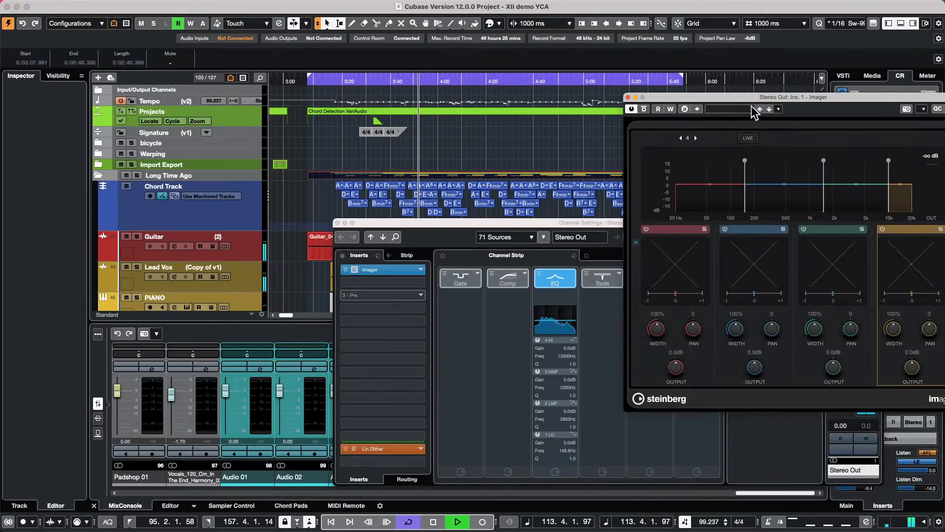
drag(732, 99, 442, 104)
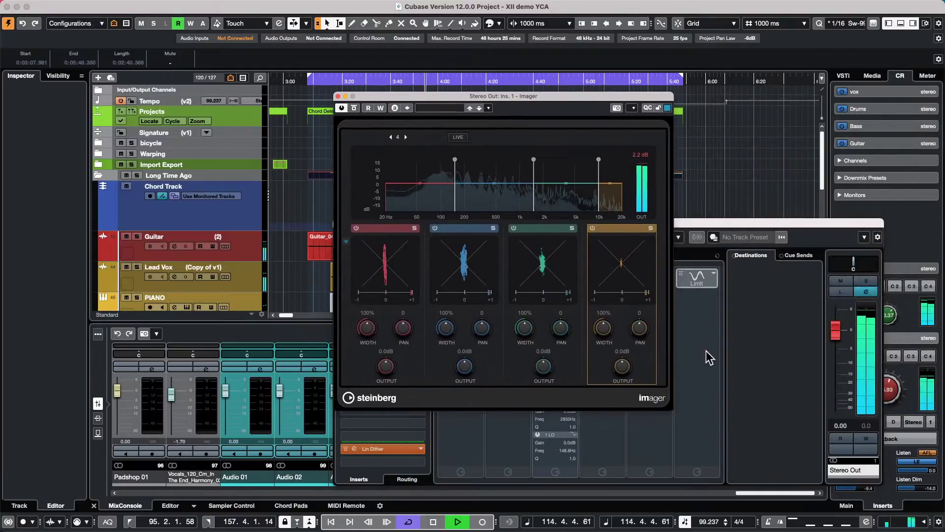
- Set Imager band widths to 153% for band 4, 183% for band 3, and 41% for band 2
drag(611, 326, 609, 300)
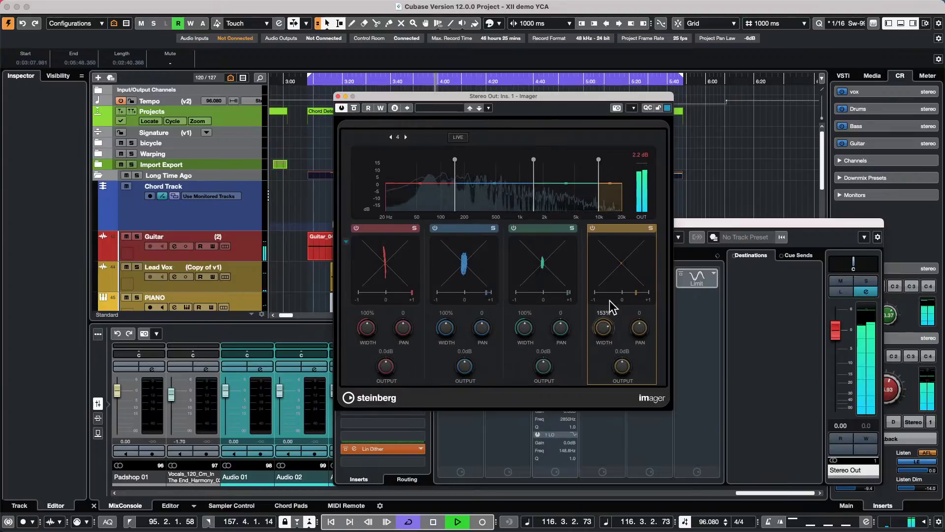
drag(527, 321, 535, 288)
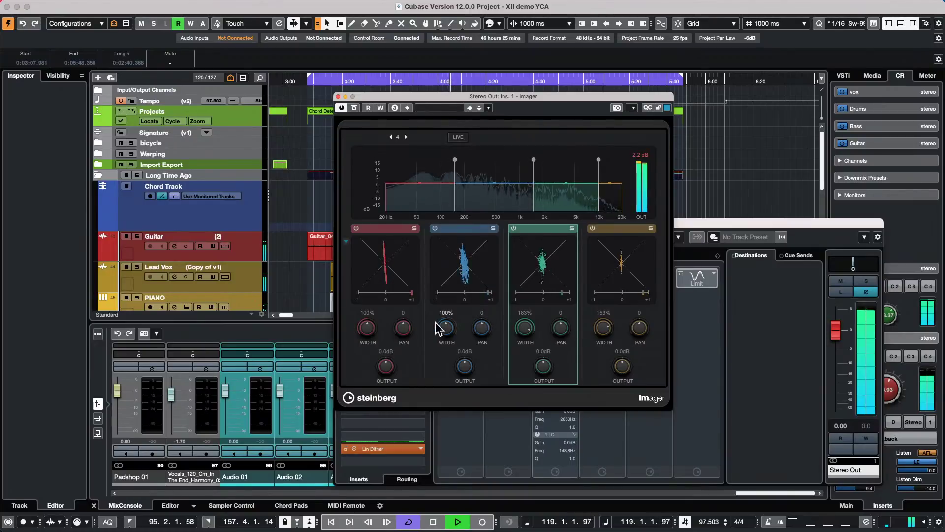
drag(448, 327, 444, 343)
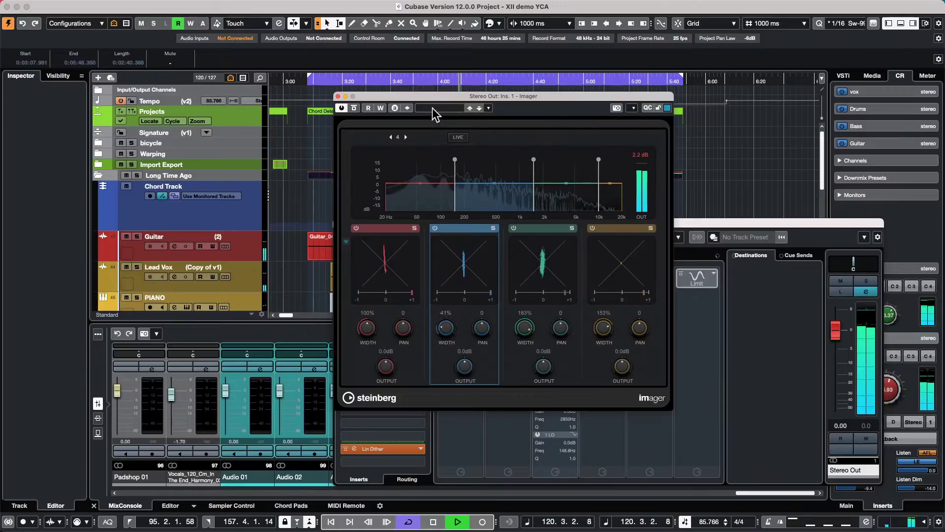
drag(436, 96, 661, 99)
- Insert Raiser from the Dynamics category into the second Stereo Out insert slot
click(420, 271)
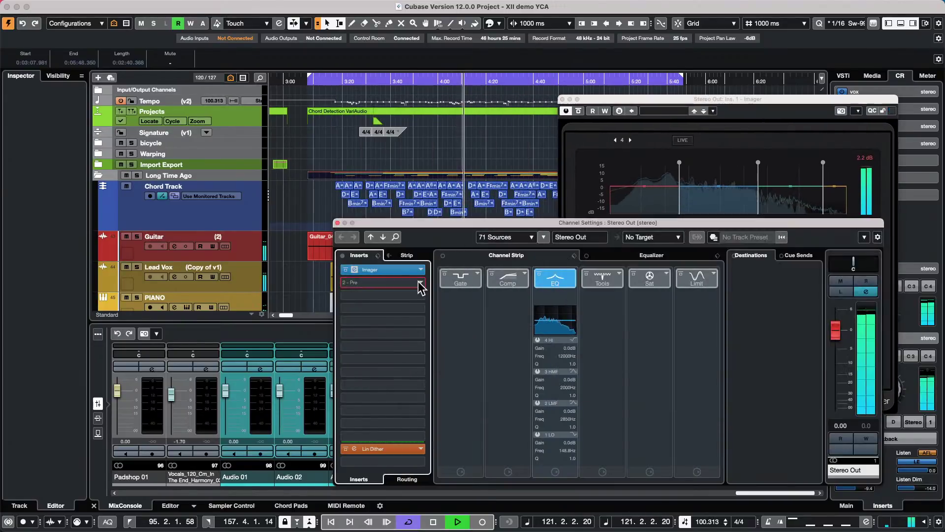
click(421, 270)
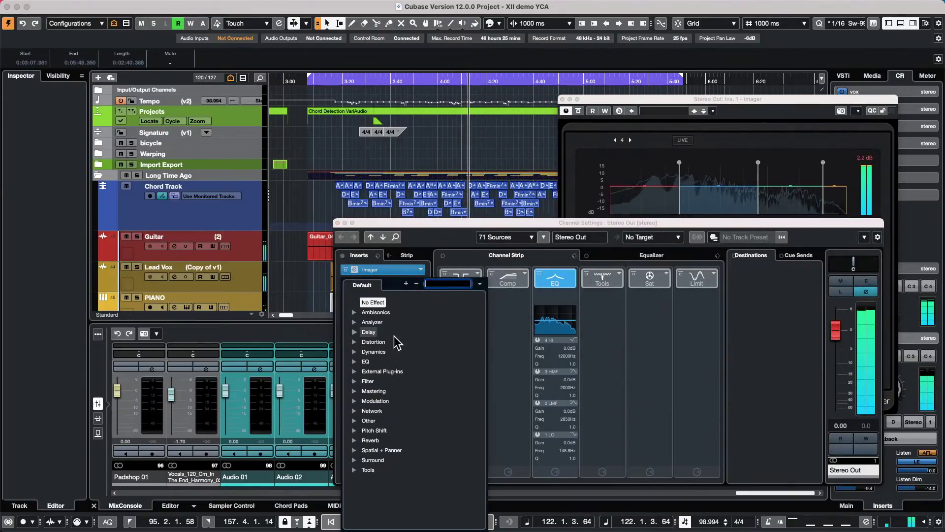
click(355, 351)
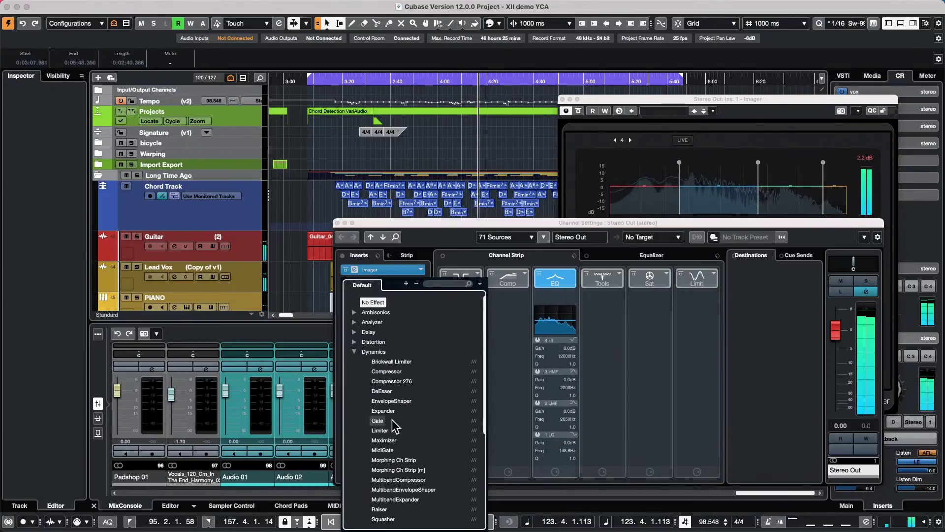
scroll(396, 418, down, 1)
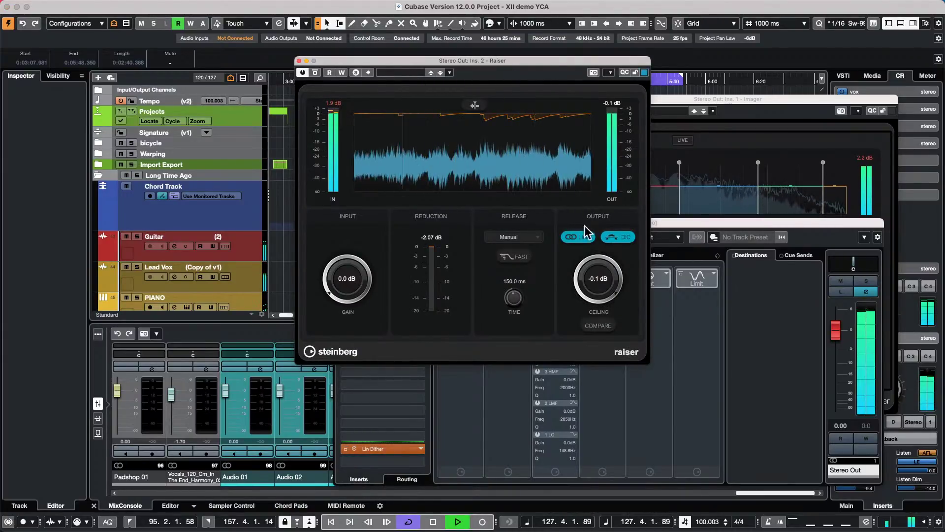
drag(598, 268, 608, 256)
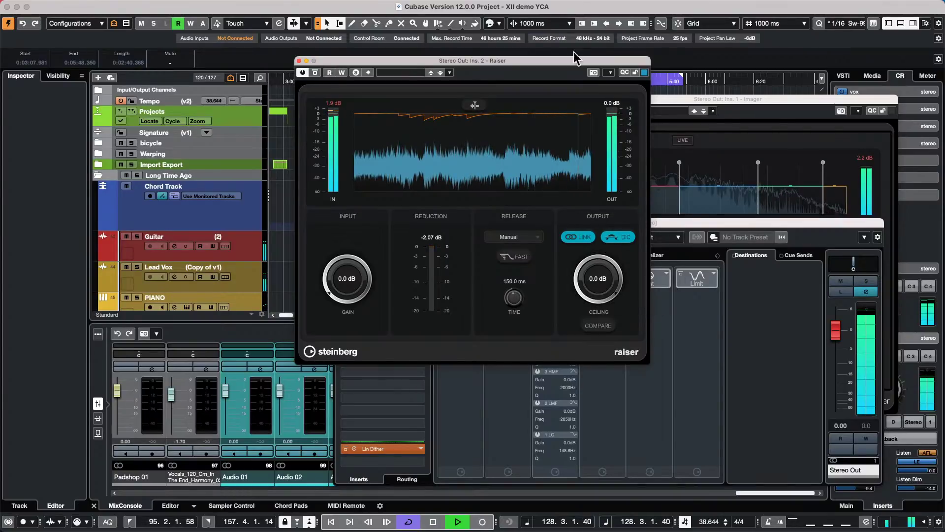
- Load Raiser's 'Mix, Manual Release, Fast' preset and lower the ceiling to -2.7 dB
click(391, 72)
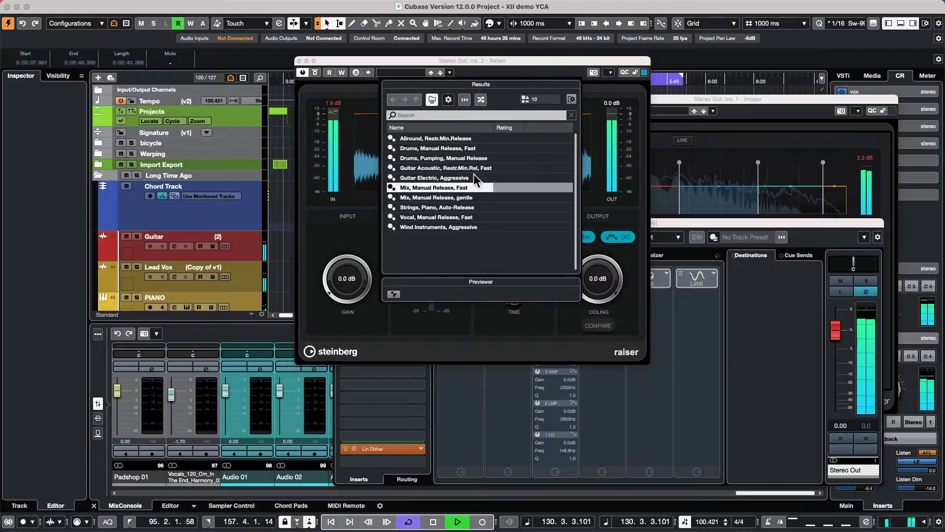
double_click(452, 186)
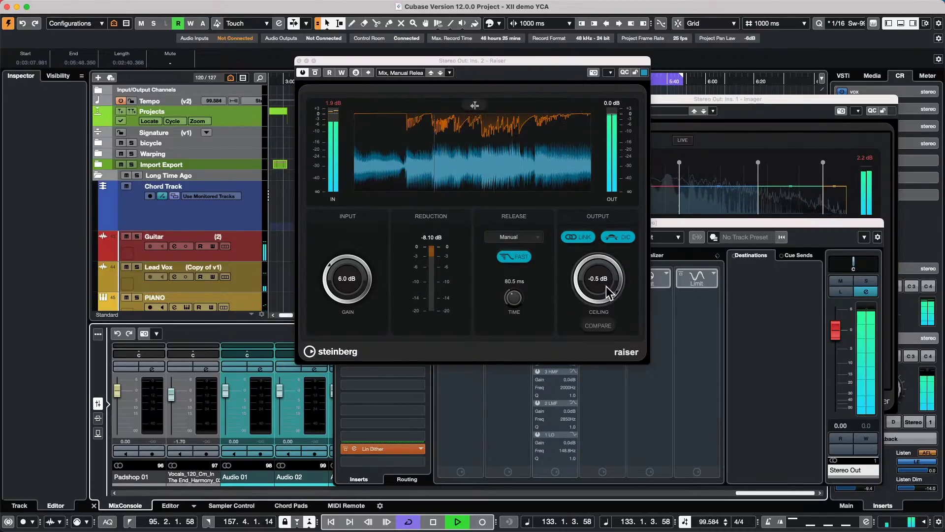
drag(602, 261, 601, 268)
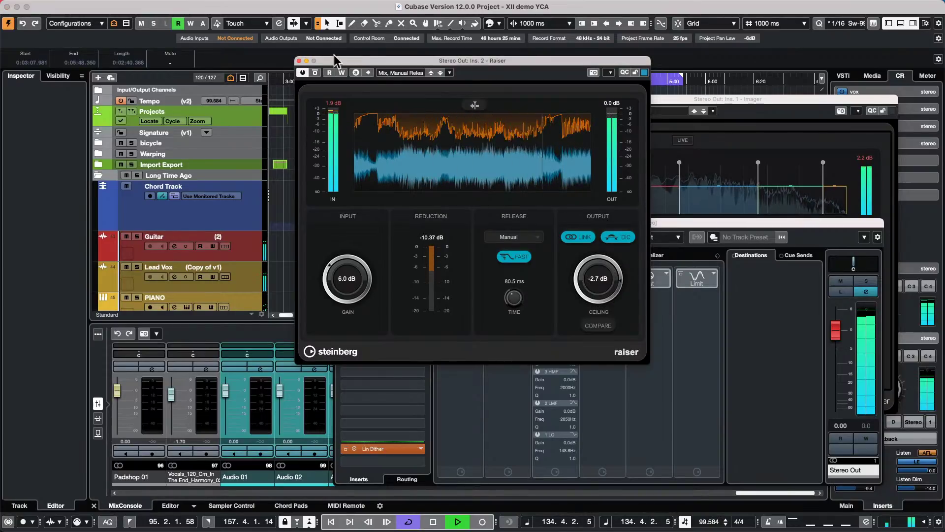
key(super+w)
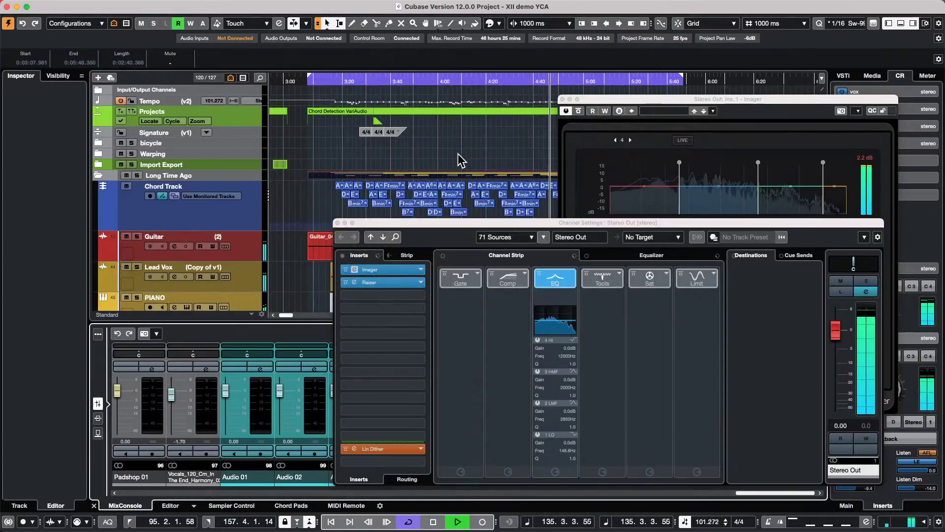
- Stop playback, close Imager, drag Raiser out of the Stereo Out inserts and close the settings
key(space)
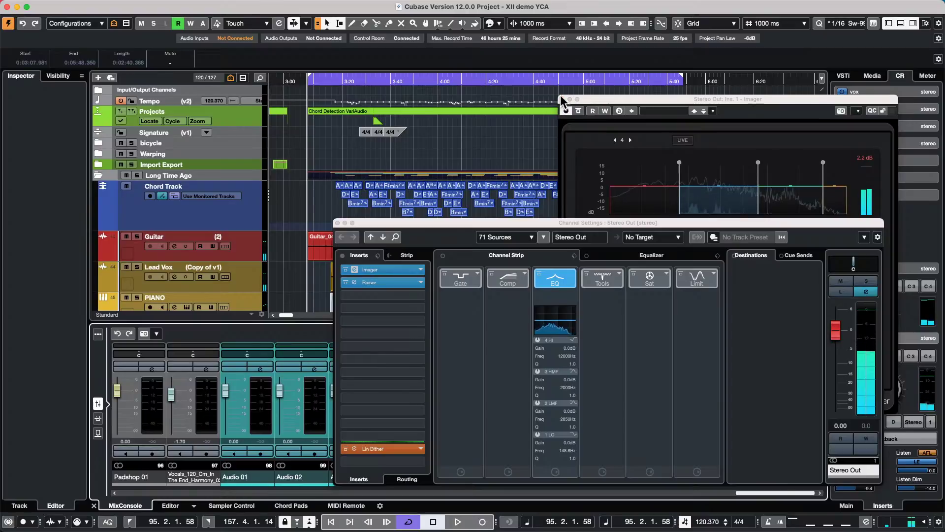
click(563, 99)
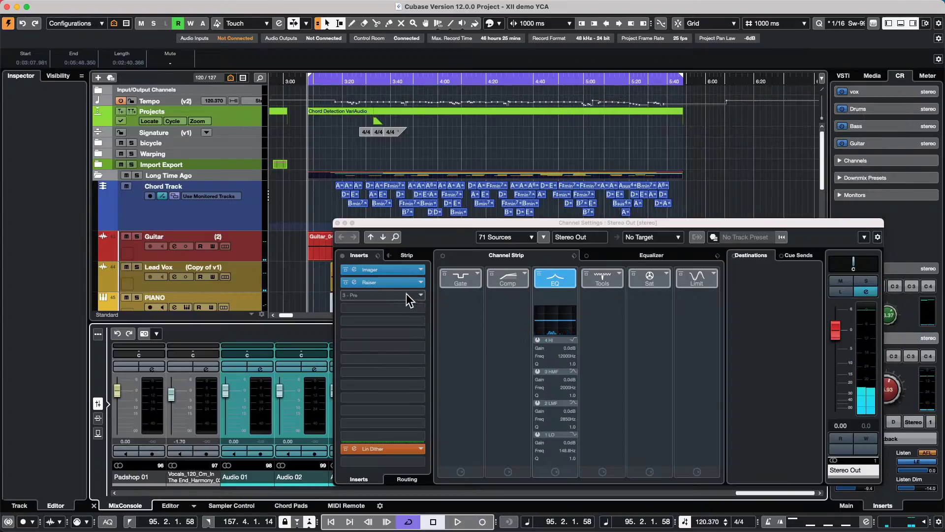
drag(398, 283, 336, 262)
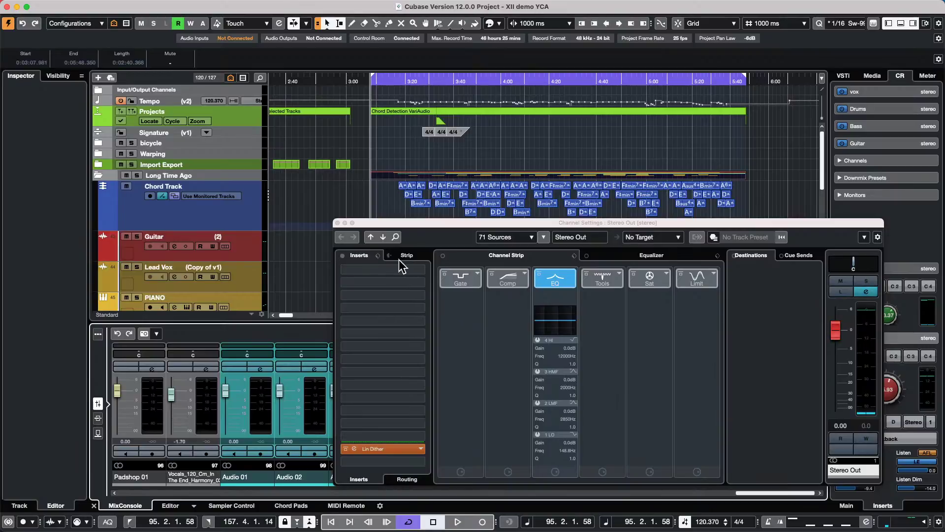
click(338, 223)
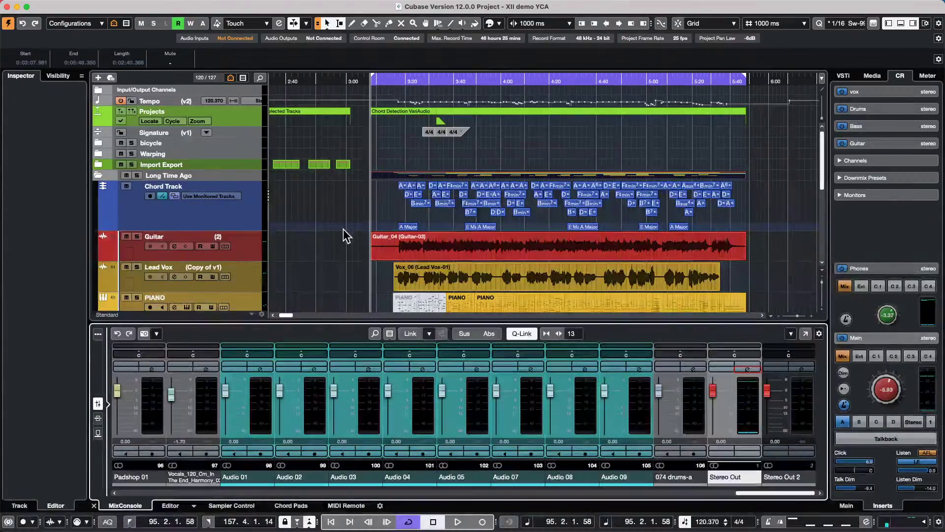